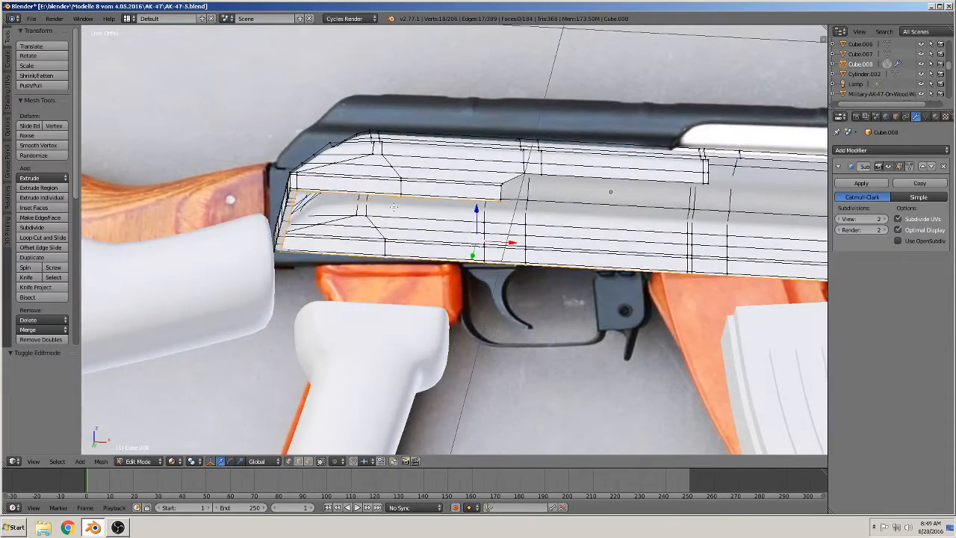
Duplicate the bottom edge outline of the receiver cover together with its rear end strip and move the copy 0.029 down along Z.
alt+shift+right_click(284, 220)
middle_drag(288, 219, 370, 277)
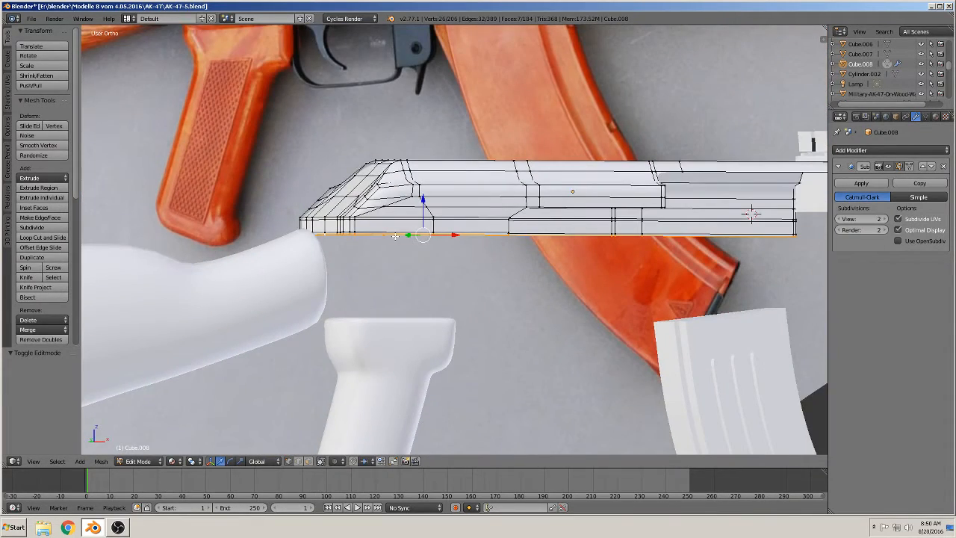
key(shift+d)
key(z)
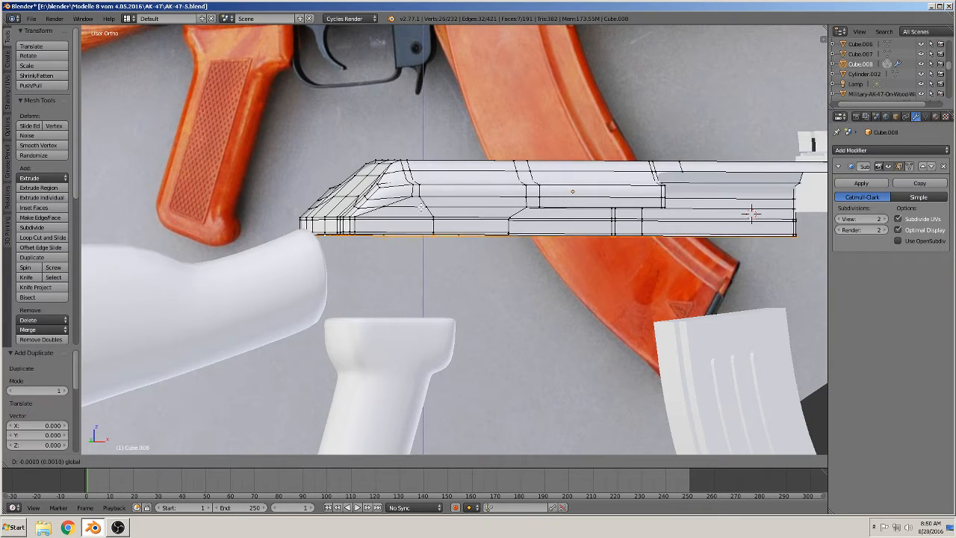
click(436, 237)
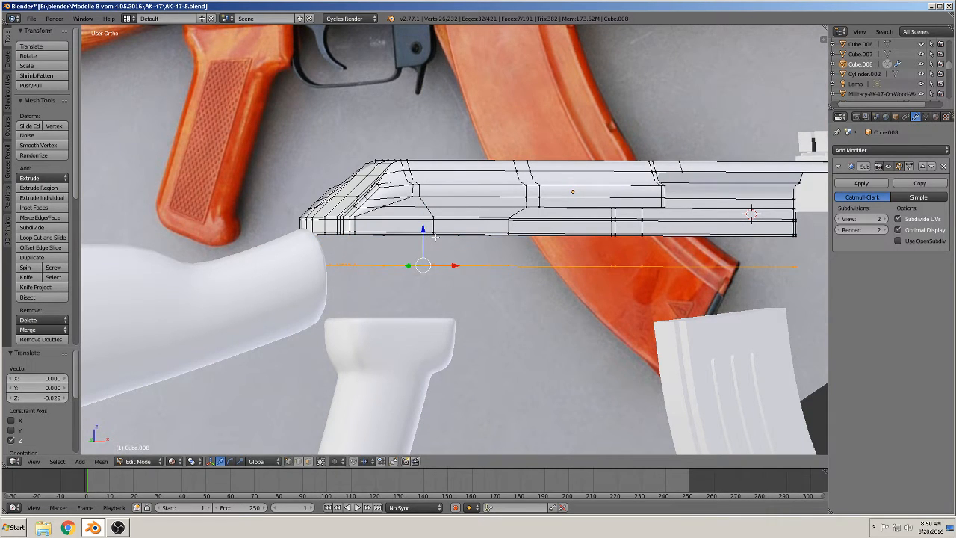
Separate the duplicated outline into its own object and open that object for editing.
key(p)
click(435, 237)
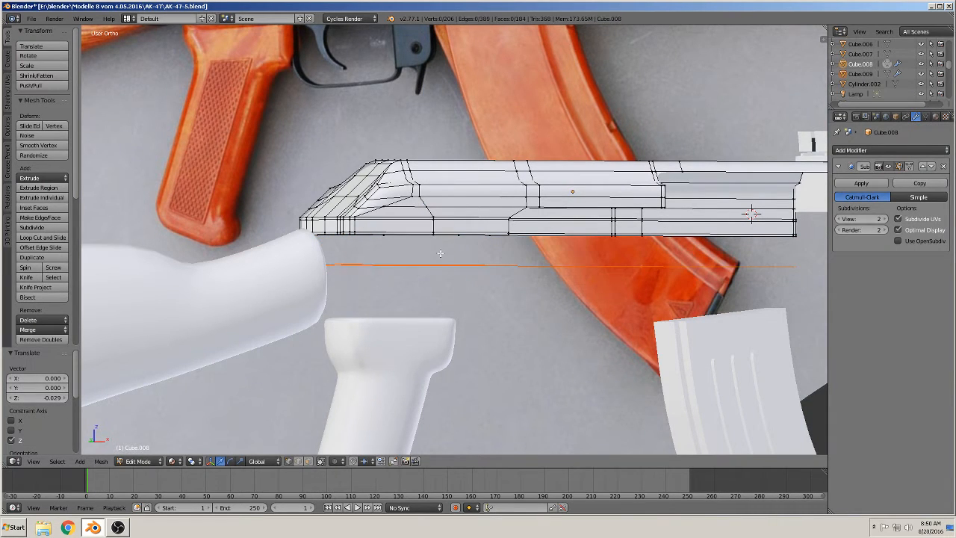
scroll(439, 254, down, 2)
middle_drag(436, 257, 421, 274)
key(Tab)
scroll(395, 284, up, 2)
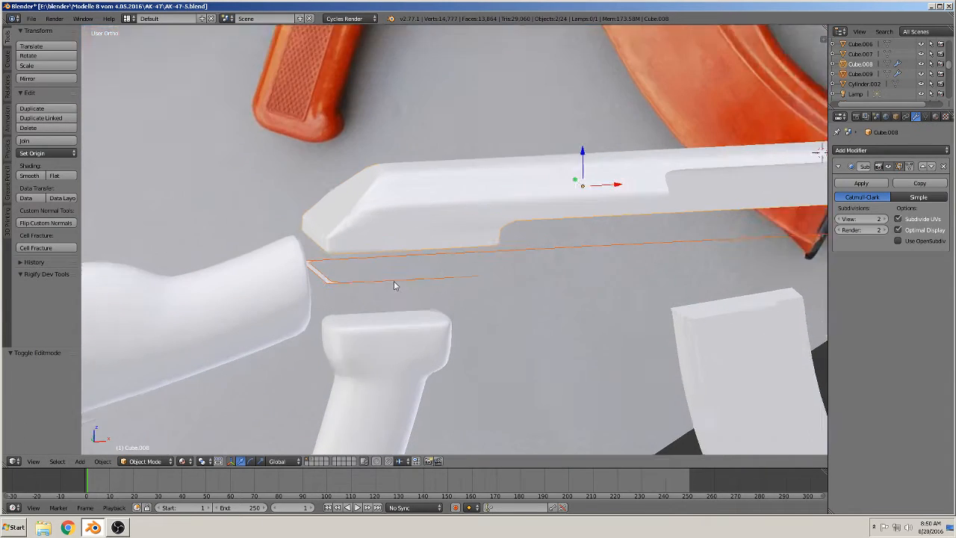
right_click(365, 295)
key(Tab)
Delete the inner row of vertices from the narrow face strip at the outline's rear end.
scroll(276, 309, up, 4)
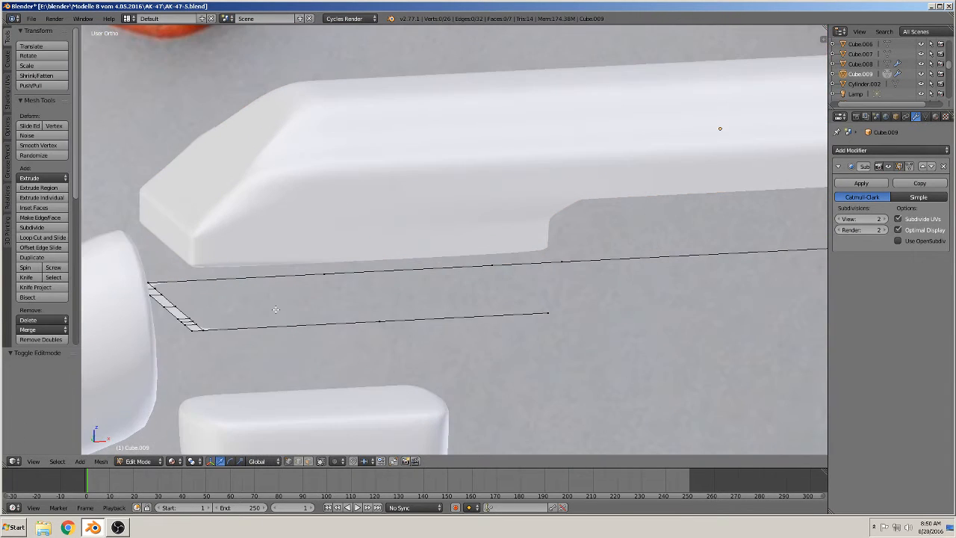
scroll(275, 309, up, 3)
key(x)
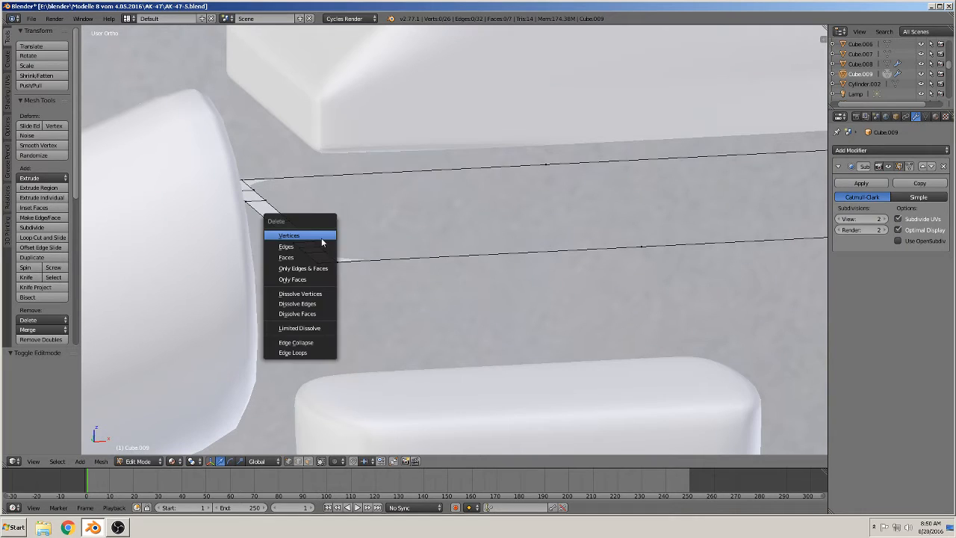
key(Escape)
key(c)
mouse_move(324, 244)
mouse_down()
mouse_move(291, 201)
mouse_move(264, 193)
mouse_up()
key(Escape)
key(x)
click(273, 204)
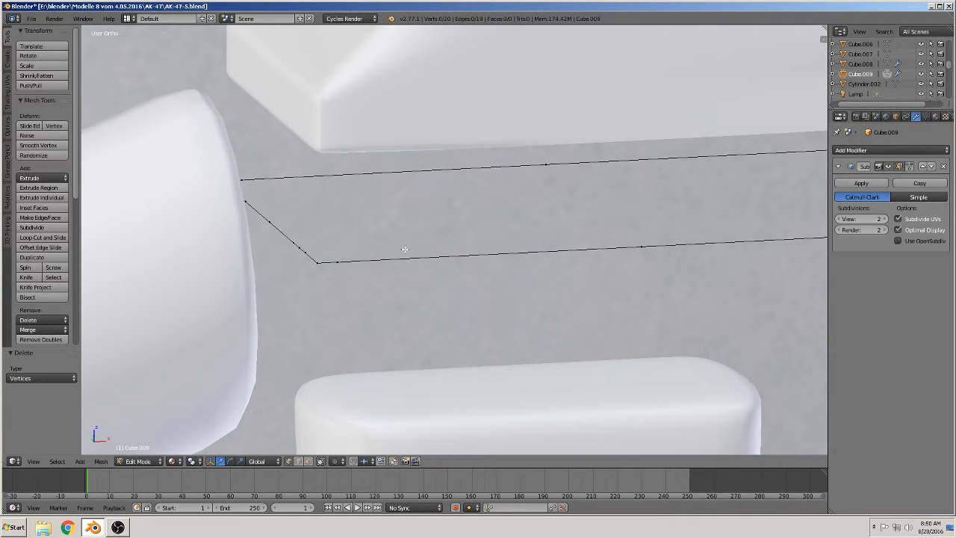
Turn on the Screencast Keys display.
key(n)
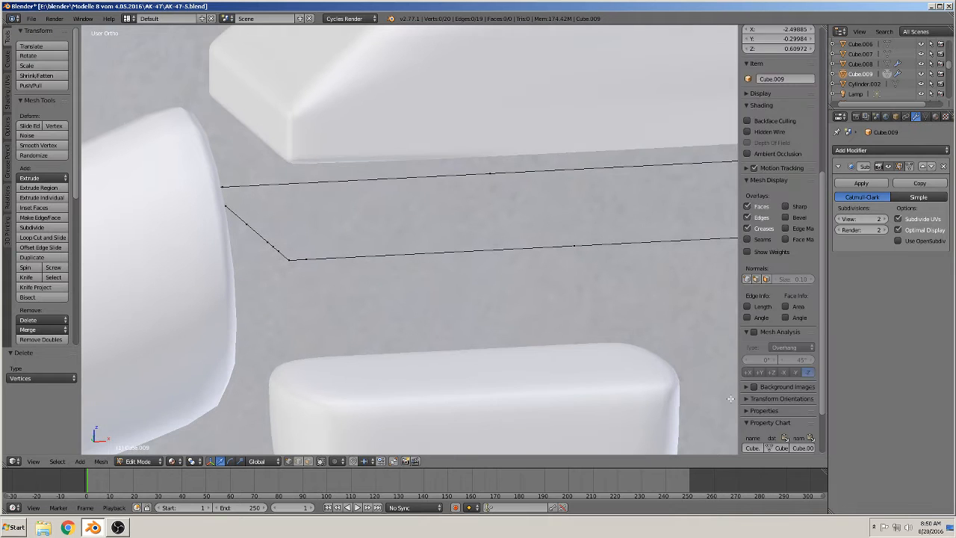
scroll(467, 271, down, 6)
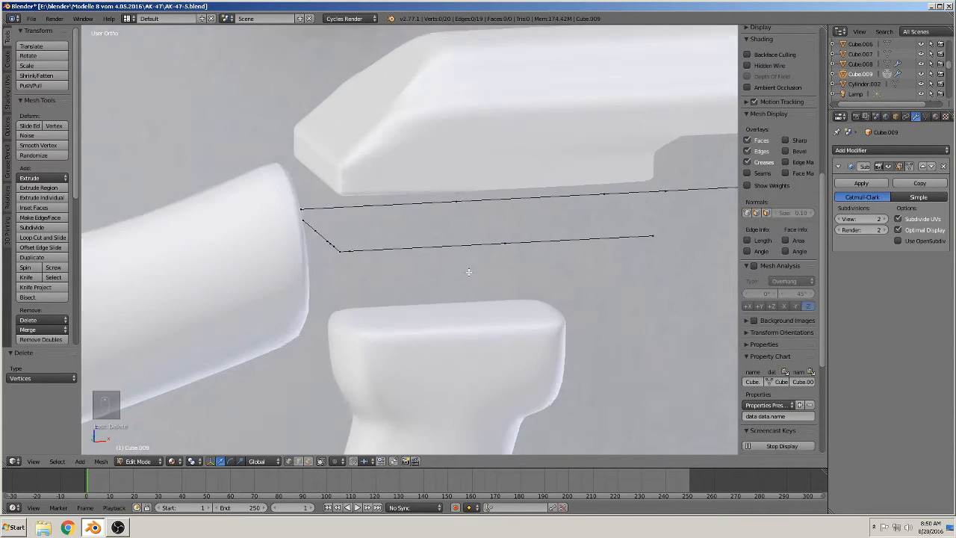
Move the front end vertex of the outline's shorter side 0.368 along X, level with the longer side's end.
right_click(509, 238)
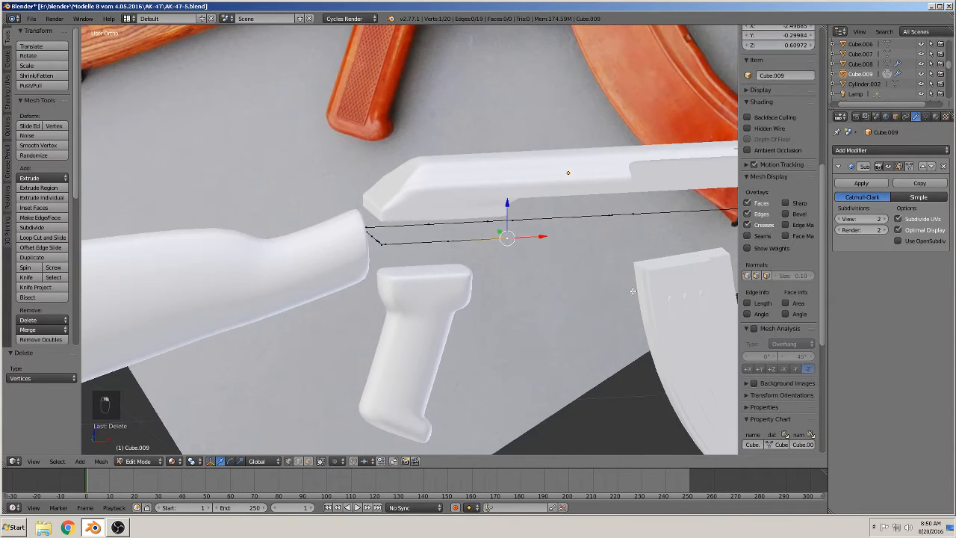
shift+middle_drag(619, 294, 464, 290)
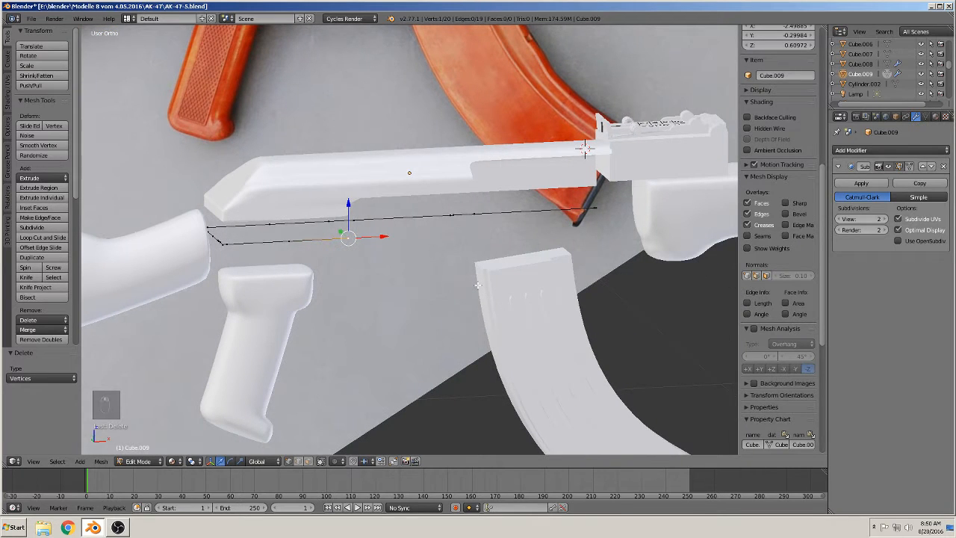
key(n)
scroll(478, 285, up, 2)
key(g)
key(x)
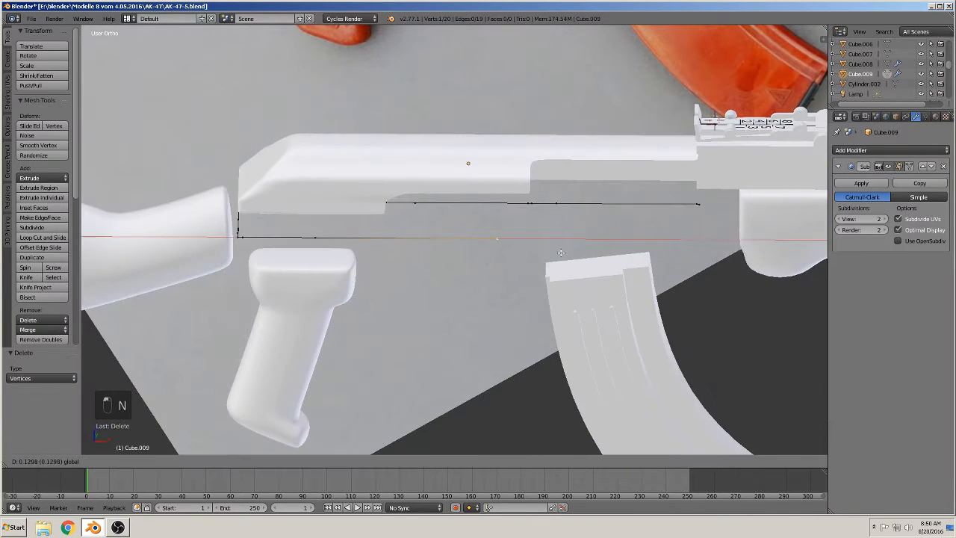
click(738, 258)
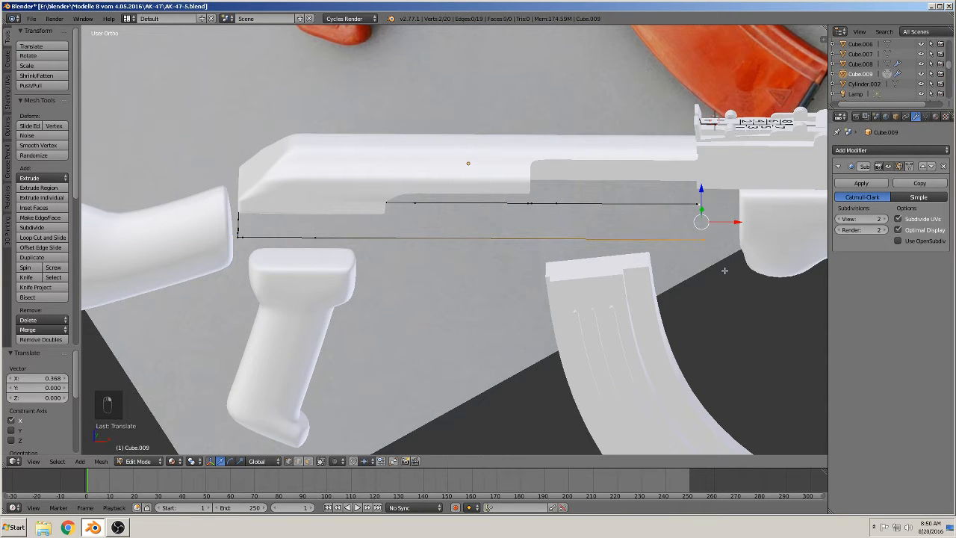
Close the outline's open front end with an edge and fill the whole outline with a face.
key(f)
middle_drag(710, 272, 667, 264)
key(a)
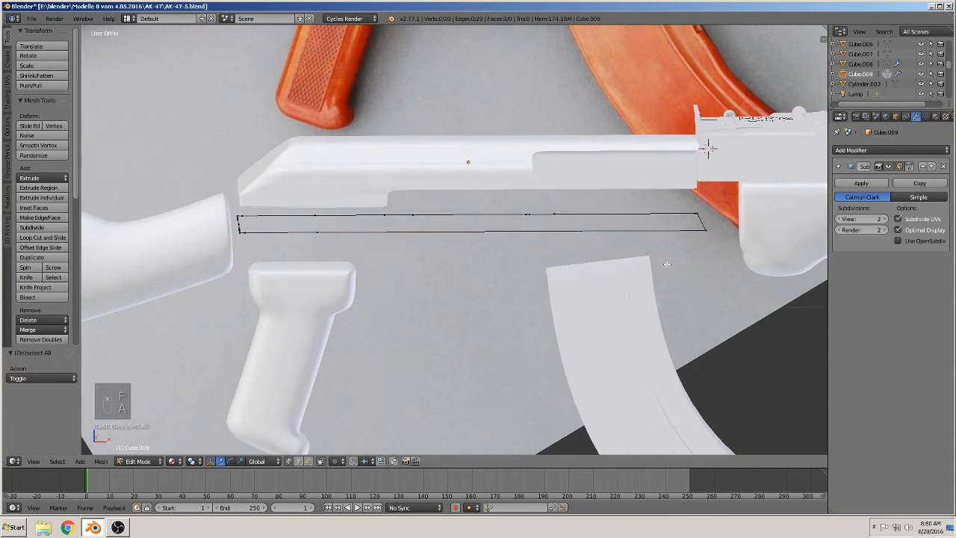
key(a)
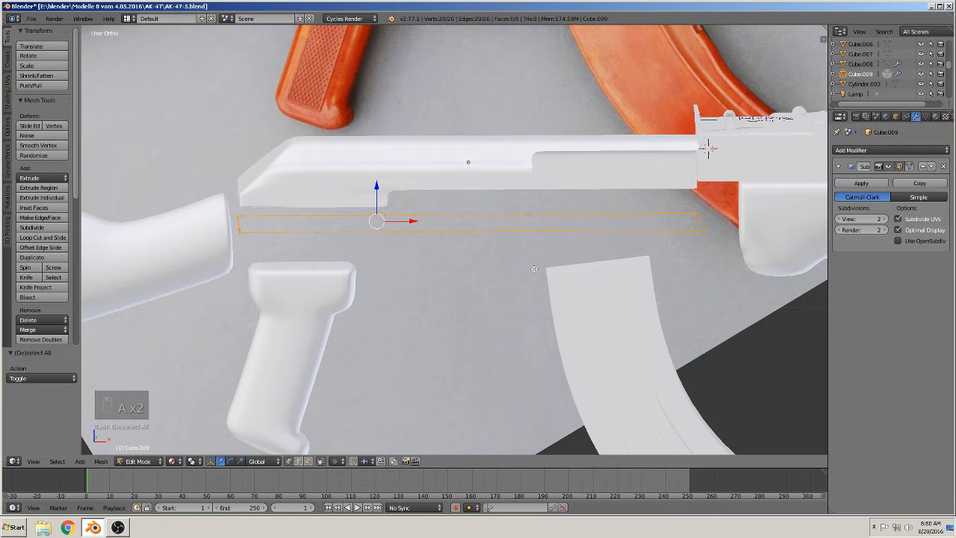
key(f)
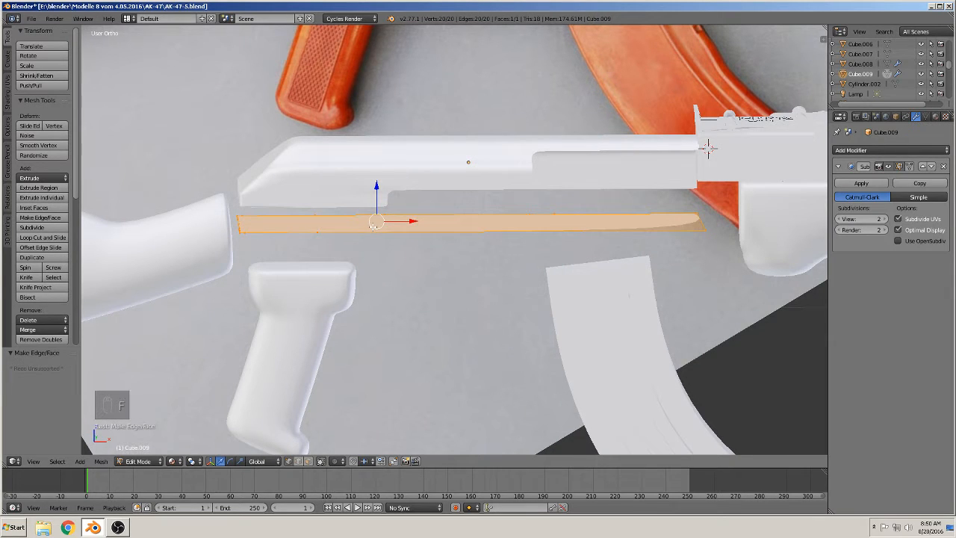
Extrude the new face 0.049 down along Z and remove the Subsurf modifier from the object.
key(e)
right_click(363, 190)
key(e)
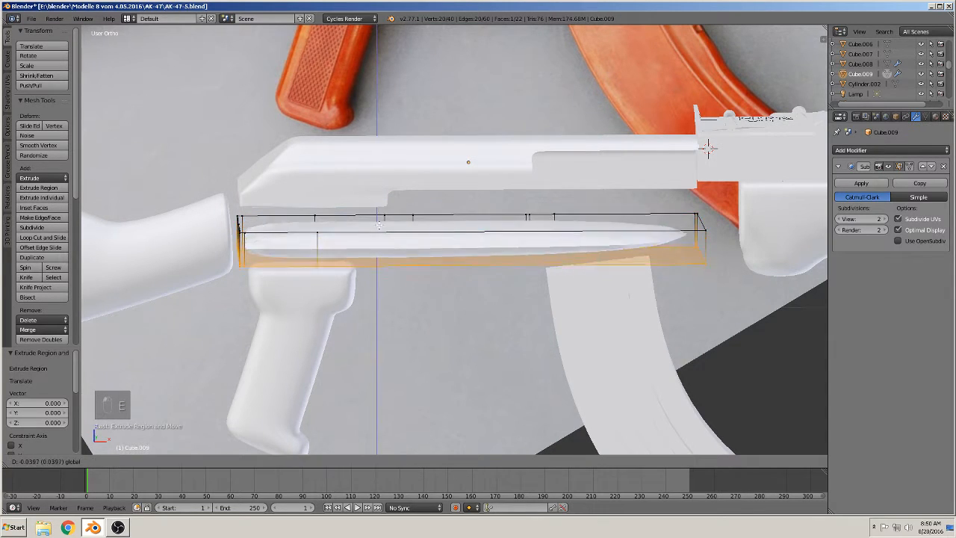
click(382, 230)
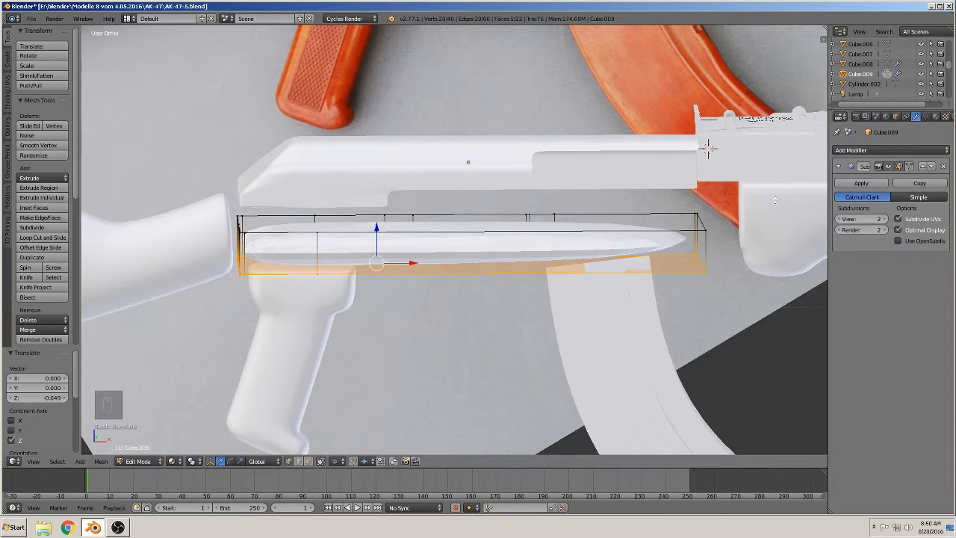
click(944, 165)
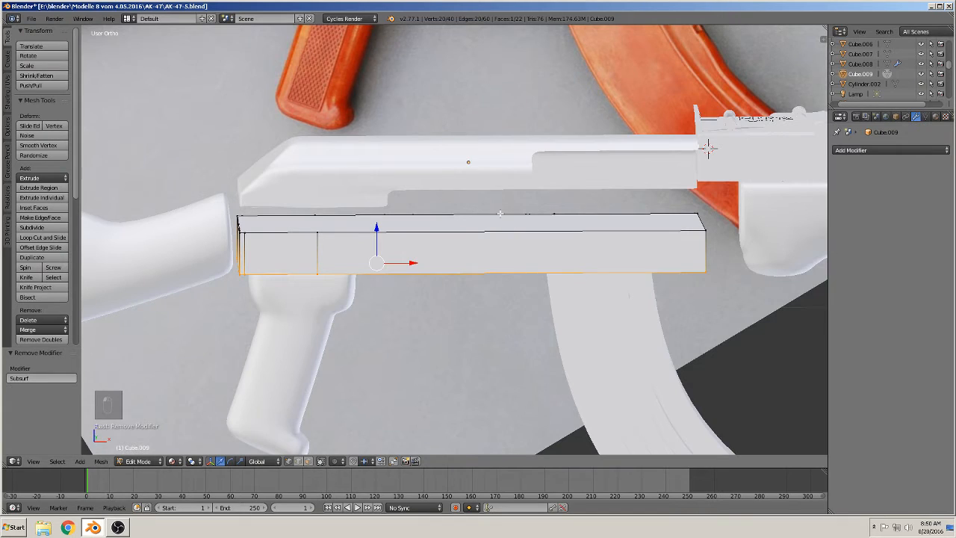
Set the block's origin to its geometry and raise the block about 0.03 along Z to meet the receiver cover.
middle_drag(708, 148, 411, 235)
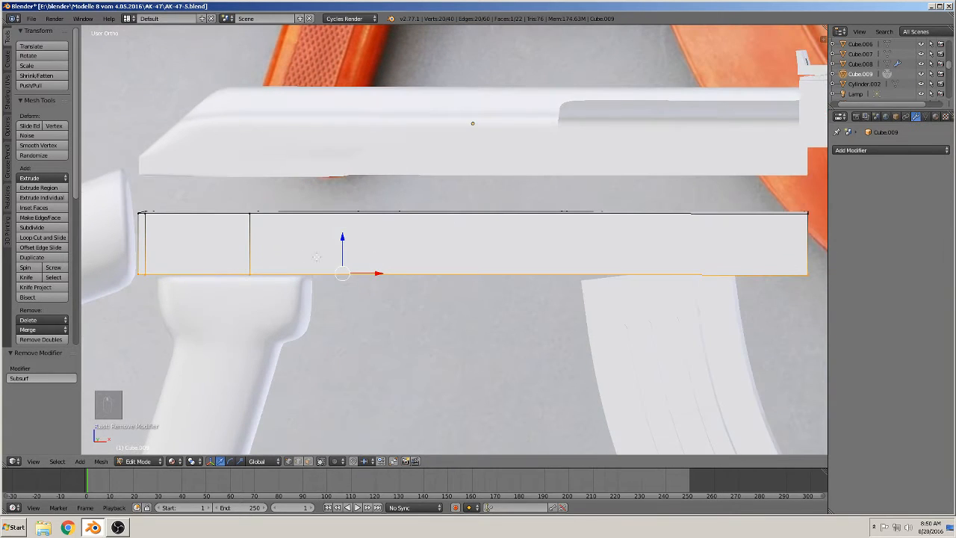
key(Tab)
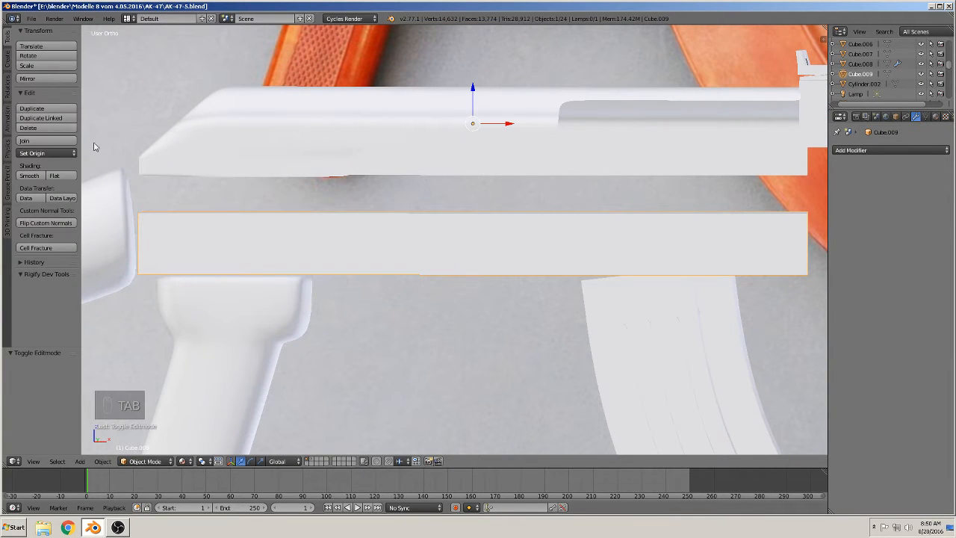
click(47, 153)
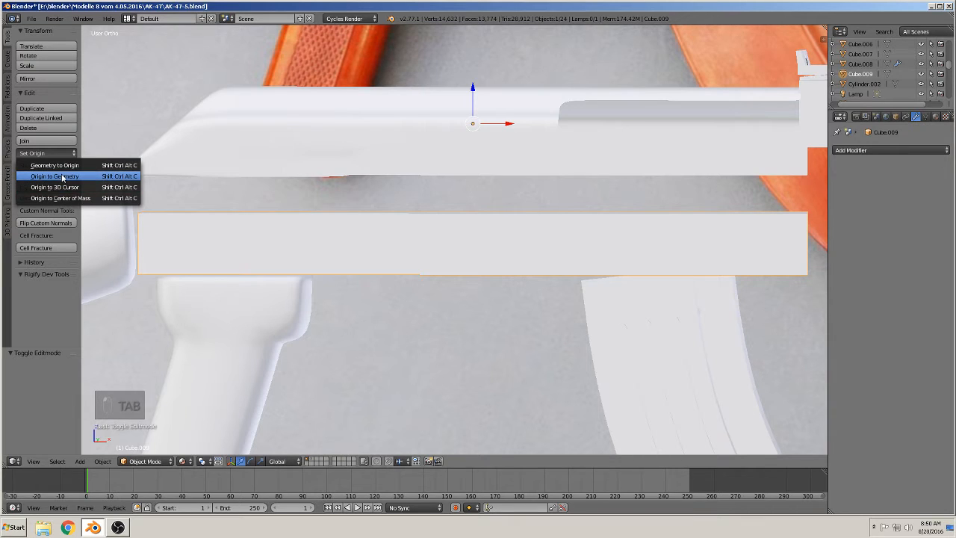
click(56, 177)
key(g)
key(z)
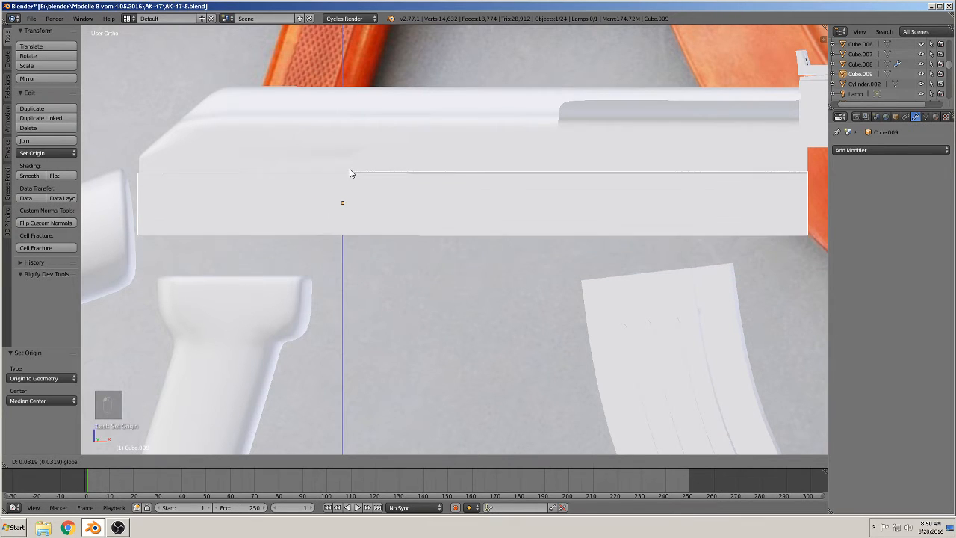
click(350, 173)
Lower the block's bottom face 0.032 along Z to make the receiver body taller.
key(Tab)
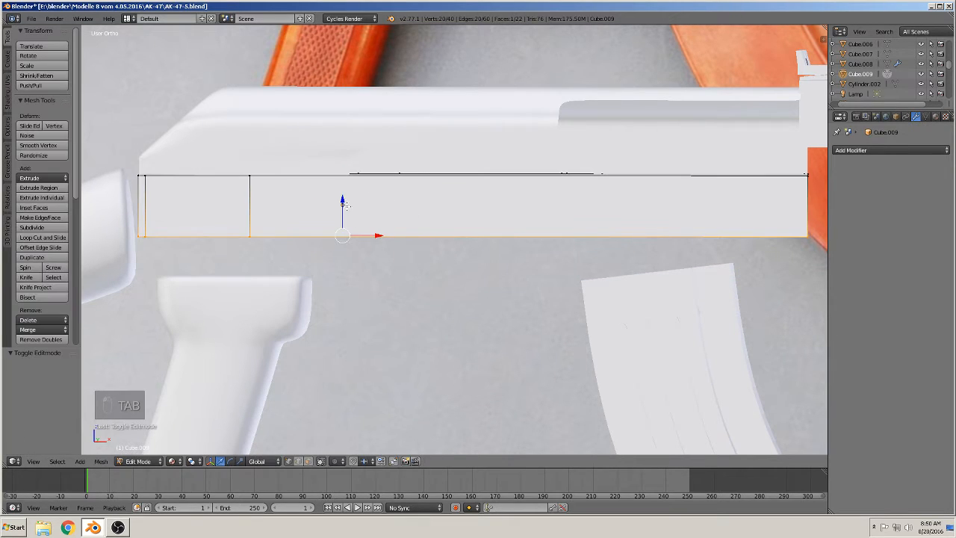
key(g)
key(z)
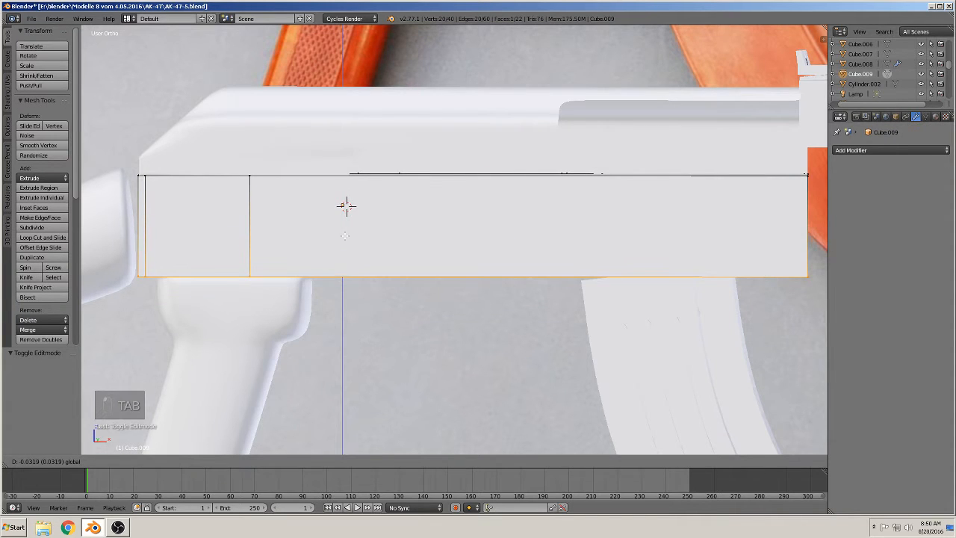
click(344, 204)
scroll(484, 284, down, 6)
key(KP_5)
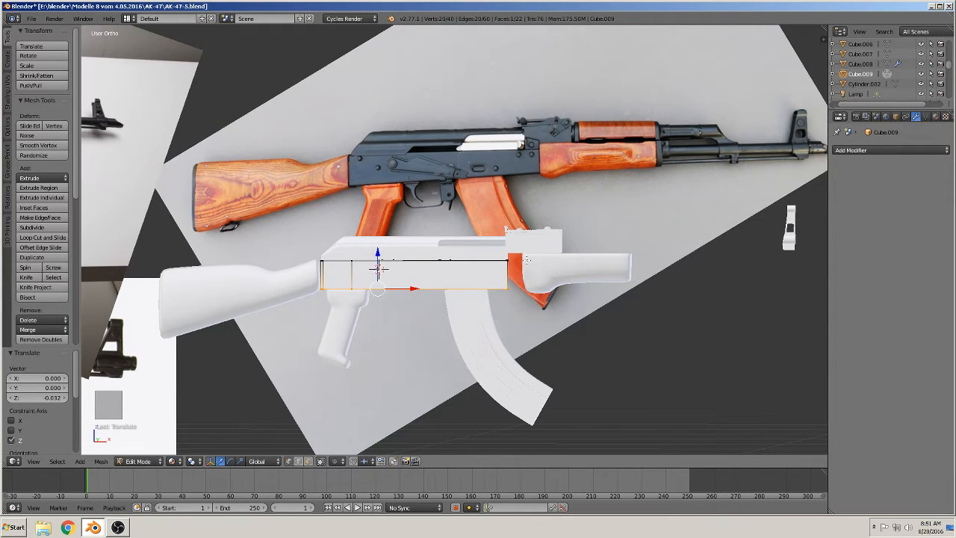
Allow selection through hidden geometry, select the block's front end vertices and move them 0.005 along X to the handguard.
key(a)
key(c)
click(511, 261)
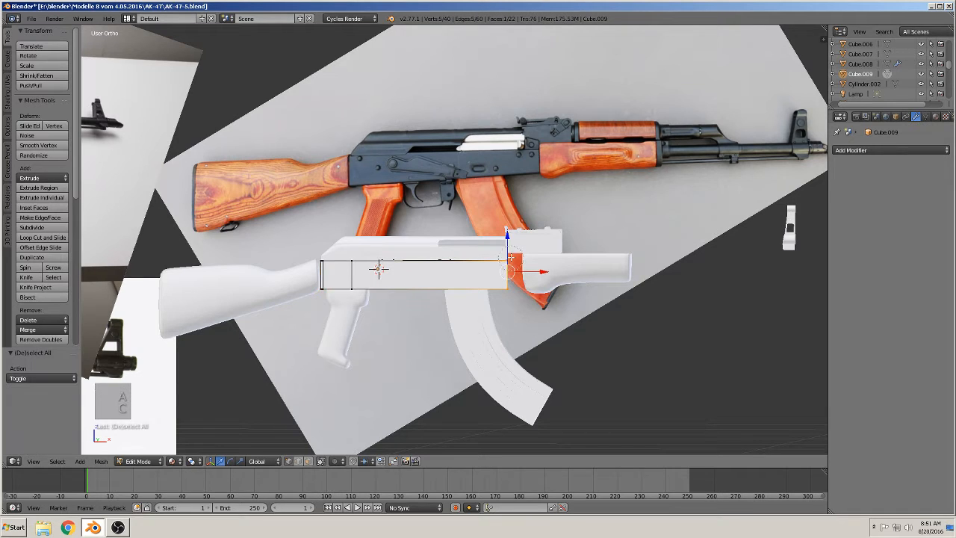
click(322, 462)
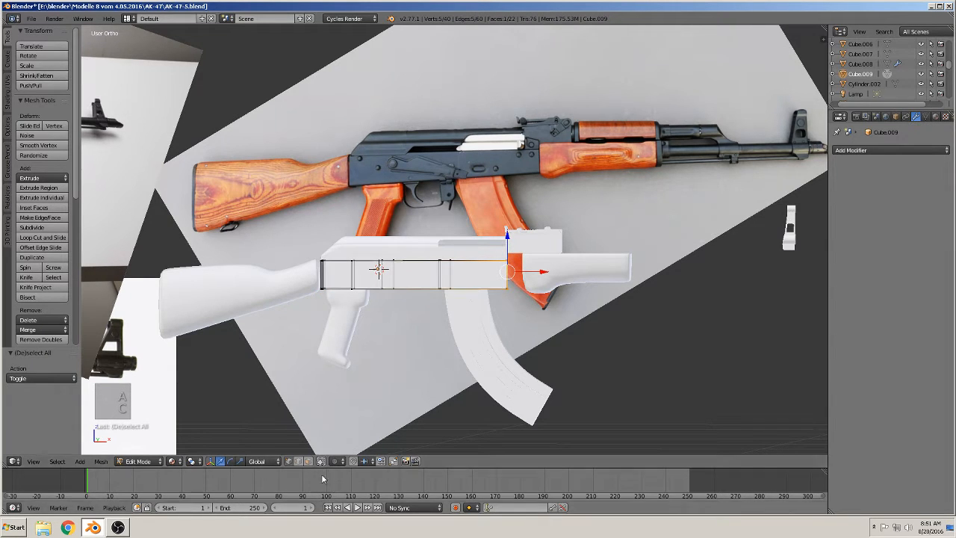
key(a)
key(c)
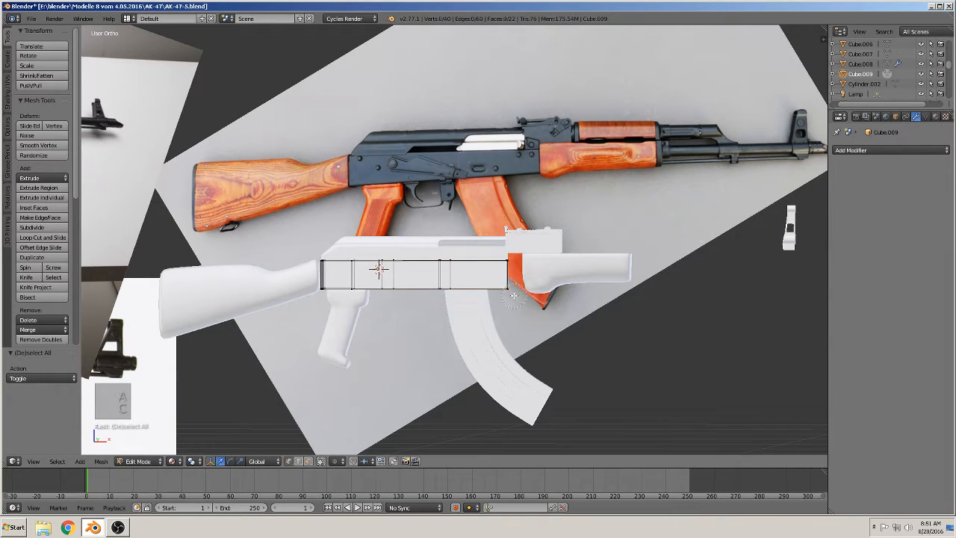
click(515, 245)
drag(532, 274, 542, 279)
scroll(561, 301, up, 3)
shift+middle_drag(626, 340, 476, 312)
mouse_move(454, 276)
mouse_down()
mouse_move(462, 275)
mouse_move(453, 276)
mouse_up()
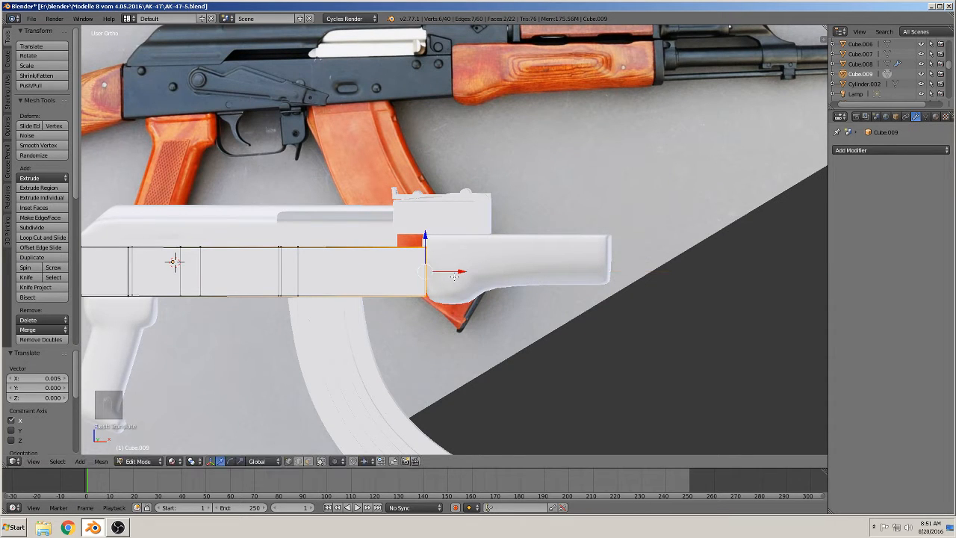
shift+middle_drag(453, 277, 491, 311)
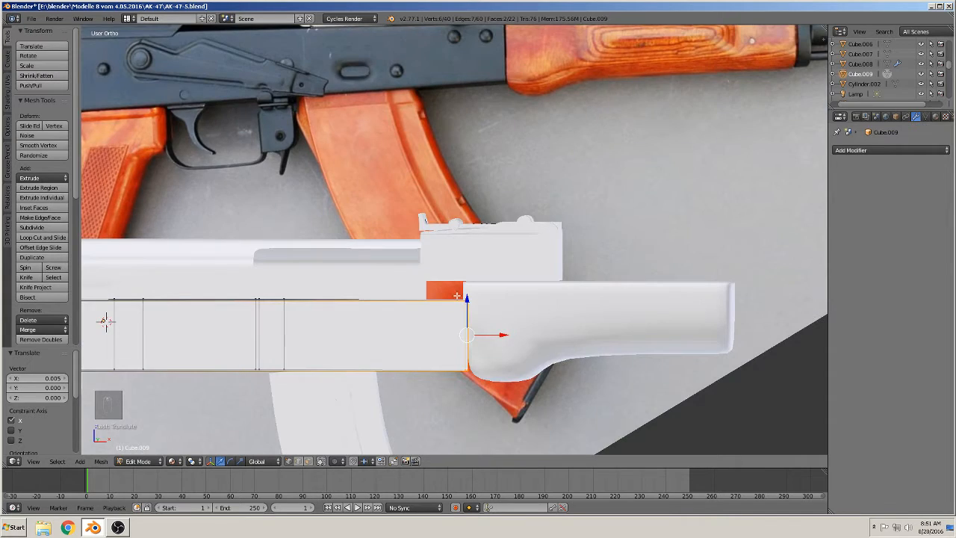
middle_drag(451, 296, 496, 299)
scroll(494, 299, up, 3)
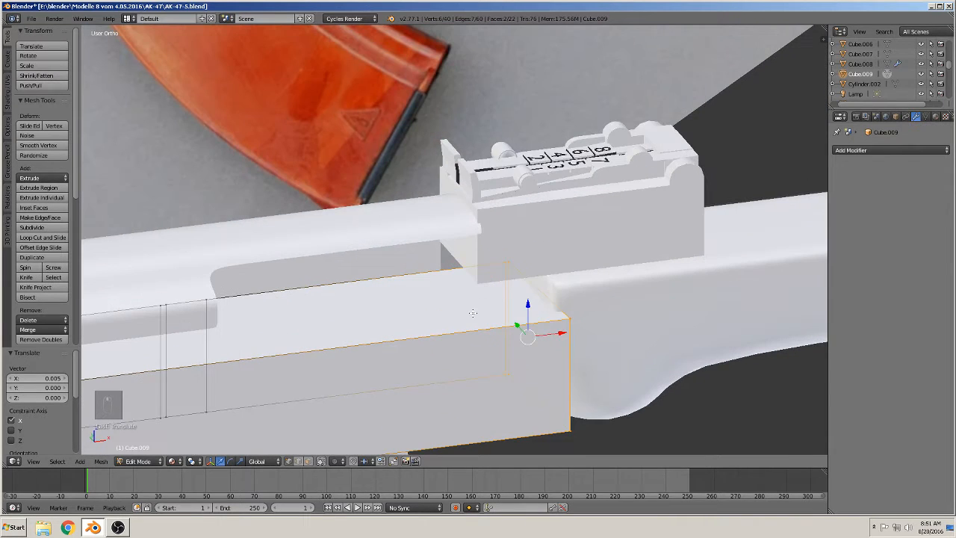
key(ctrl+r)
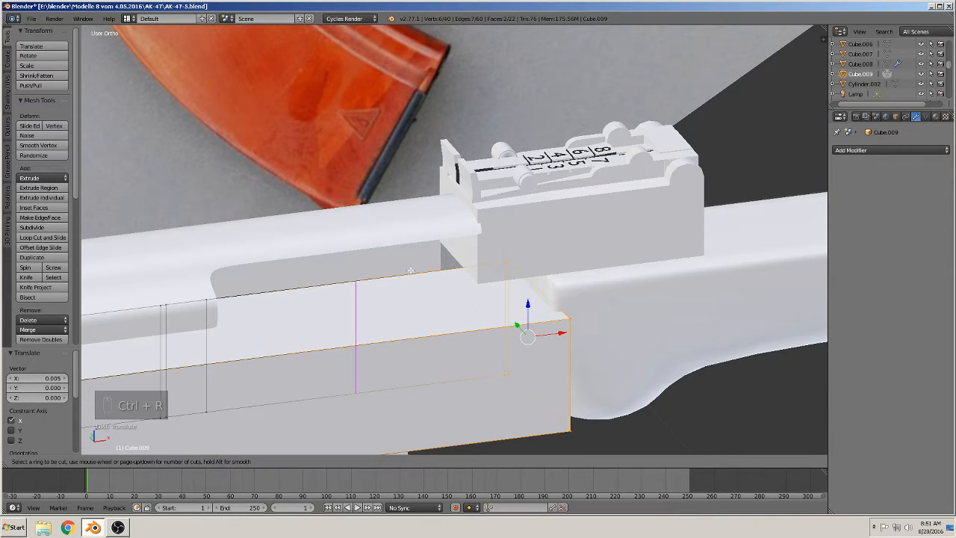
key(Escape)
Leave mesh editing of the receiver block and return to object mode.
middle_drag(428, 348, 404, 339)
key(Tab)
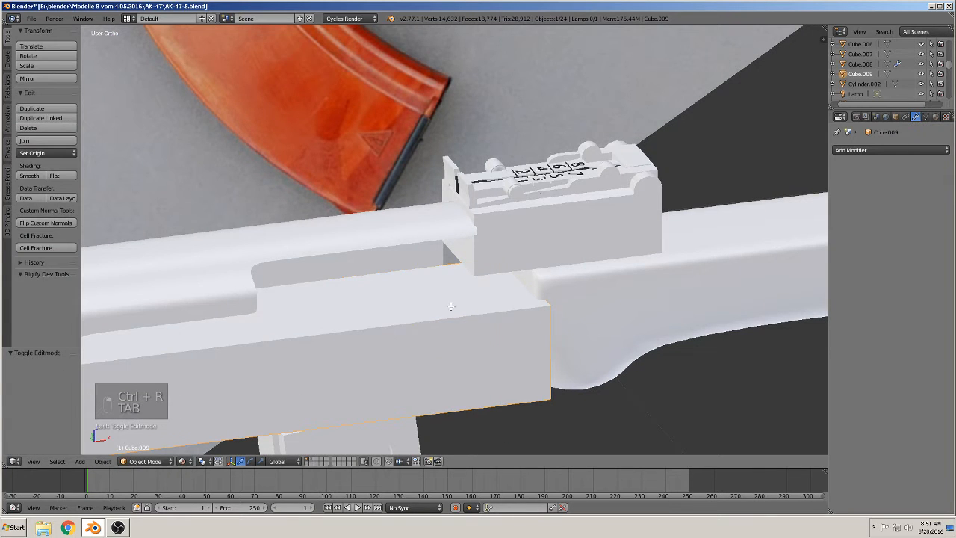
Reopen the receiver block for mesh editing and cut an edge into its far side, slid to the rear of the gap under the rear sight.
key(Tab)
scroll(560, 321, up, 3)
middle_drag(566, 322, 537, 308)
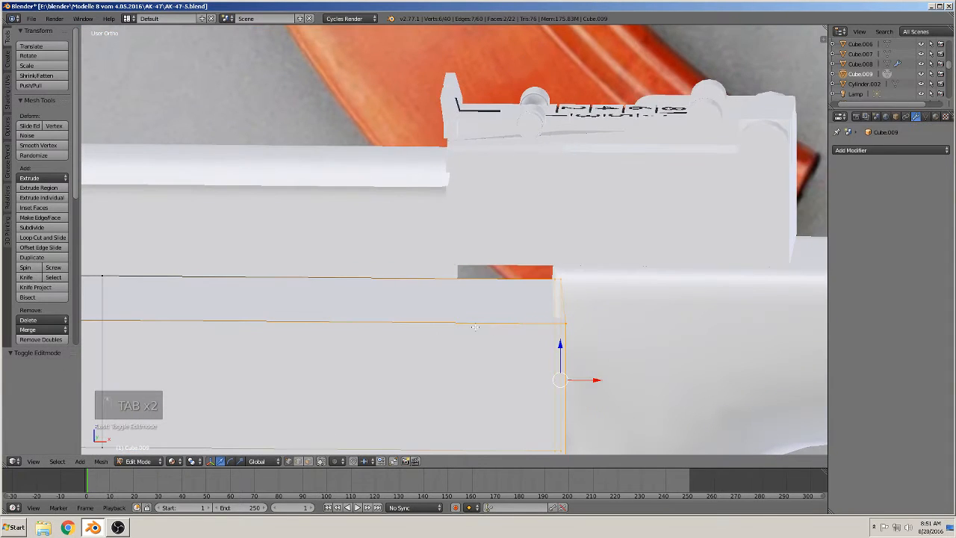
key(ctrl+r)
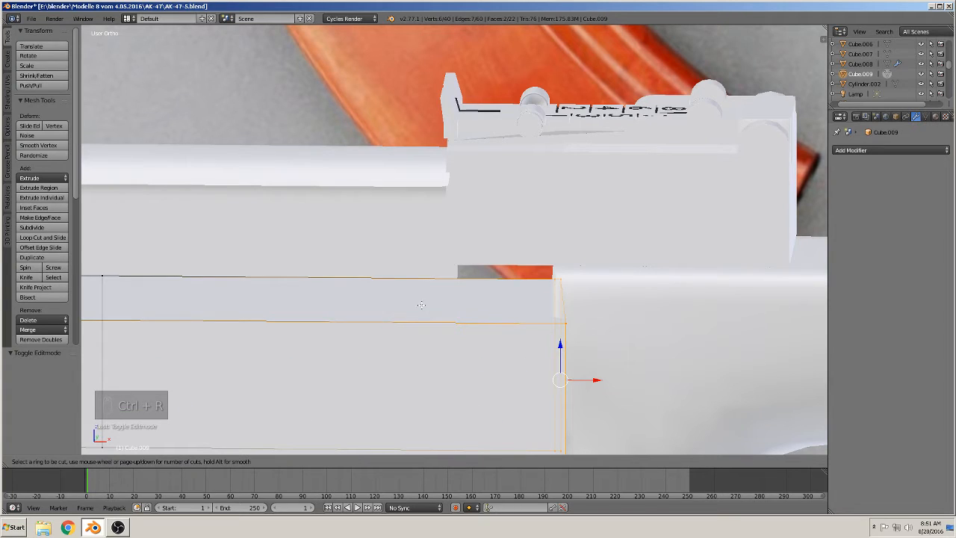
click(336, 289)
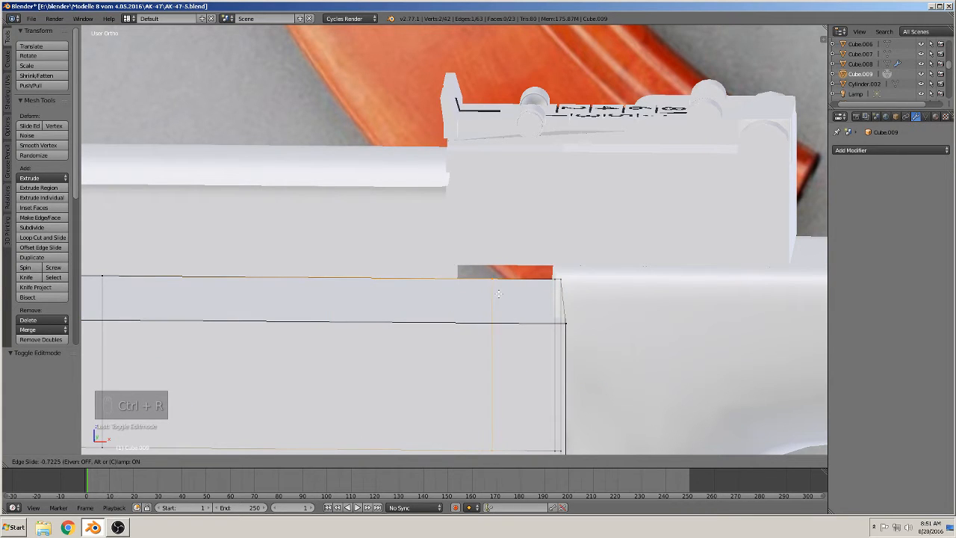
click(465, 288)
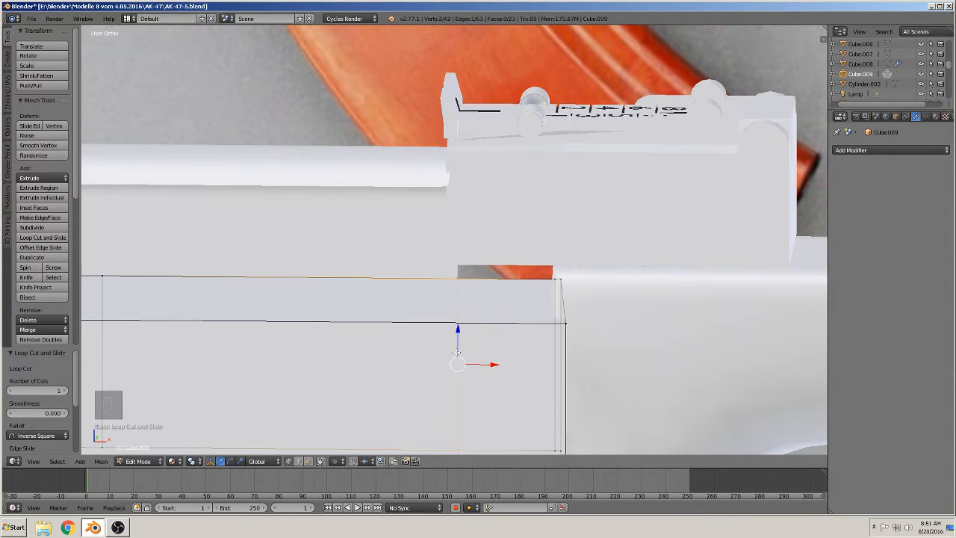
key(ctrl+r)
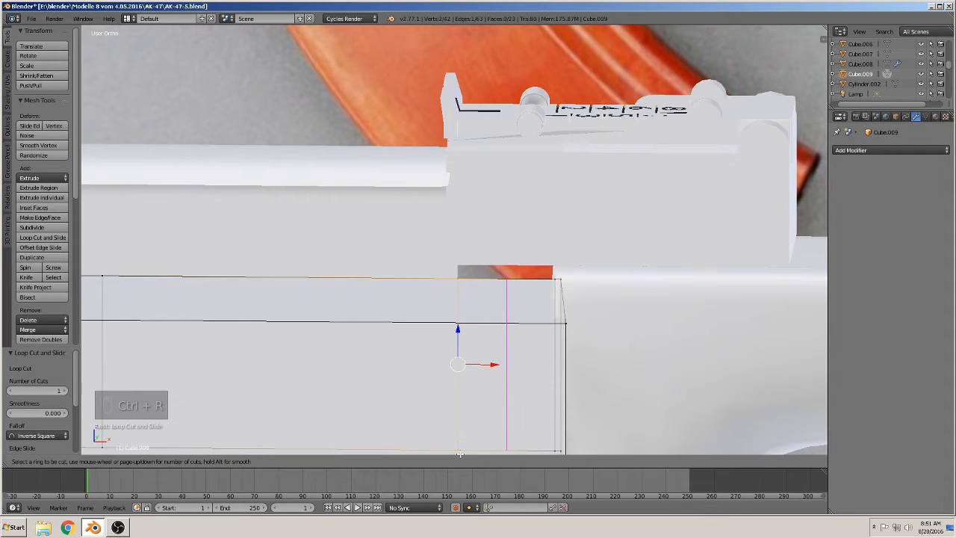
click(459, 453)
click(407, 421)
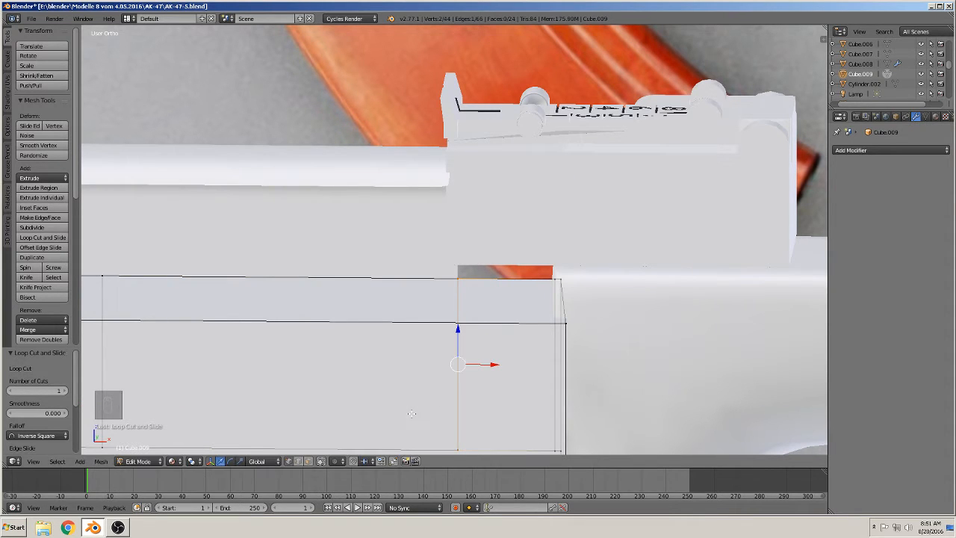
key(ctrl+z)
middle_drag(523, 291, 584, 370)
right_click(545, 301)
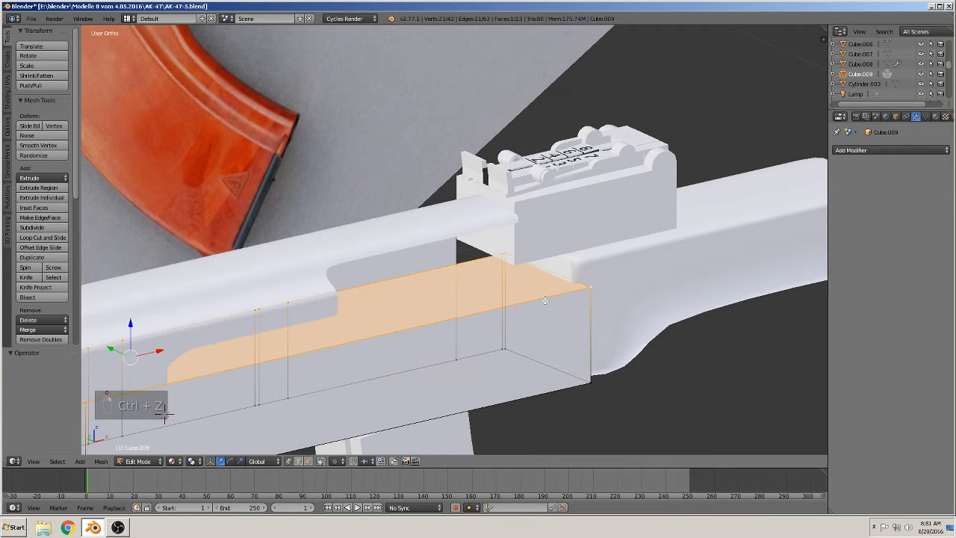
scroll(594, 390, down, 4)
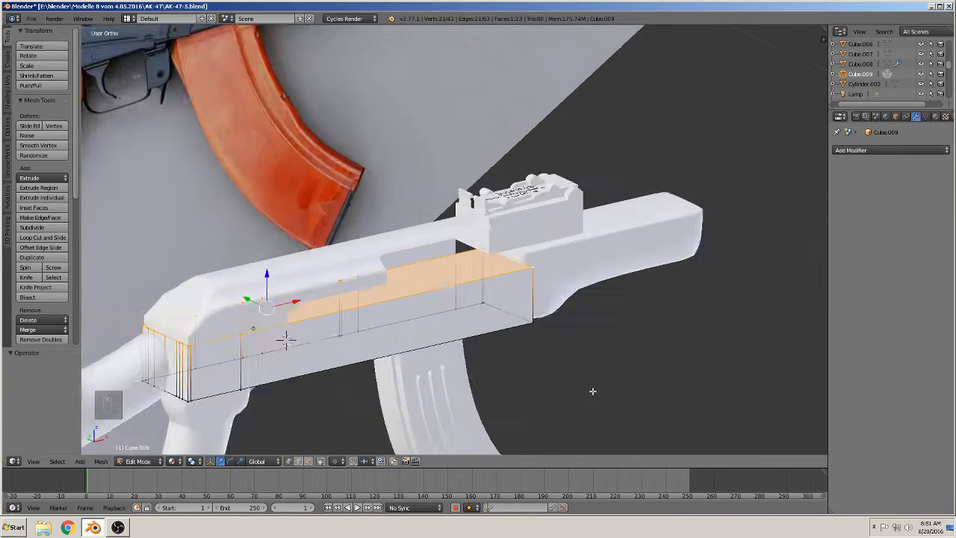
right_click(533, 274)
key(Tab)
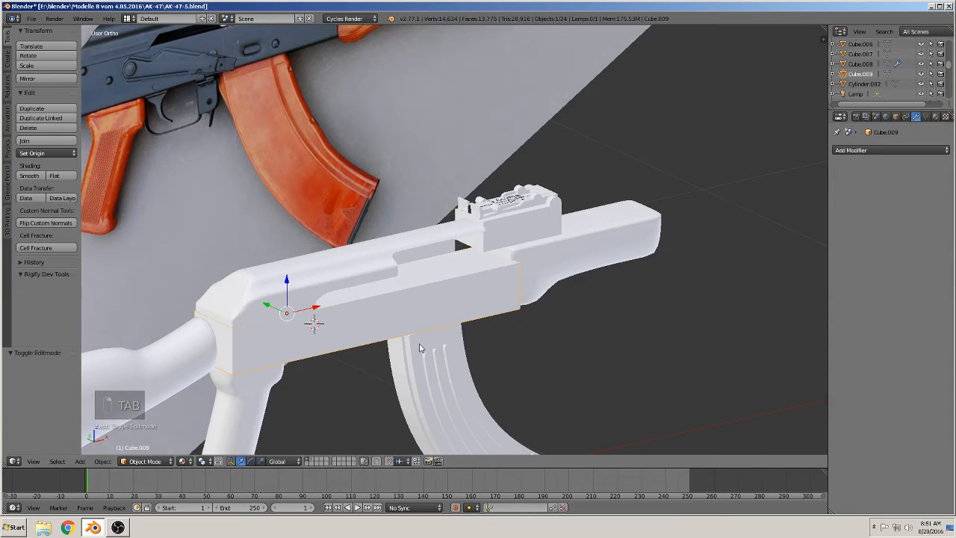
scroll(466, 337, up, 4)
key(Tab)
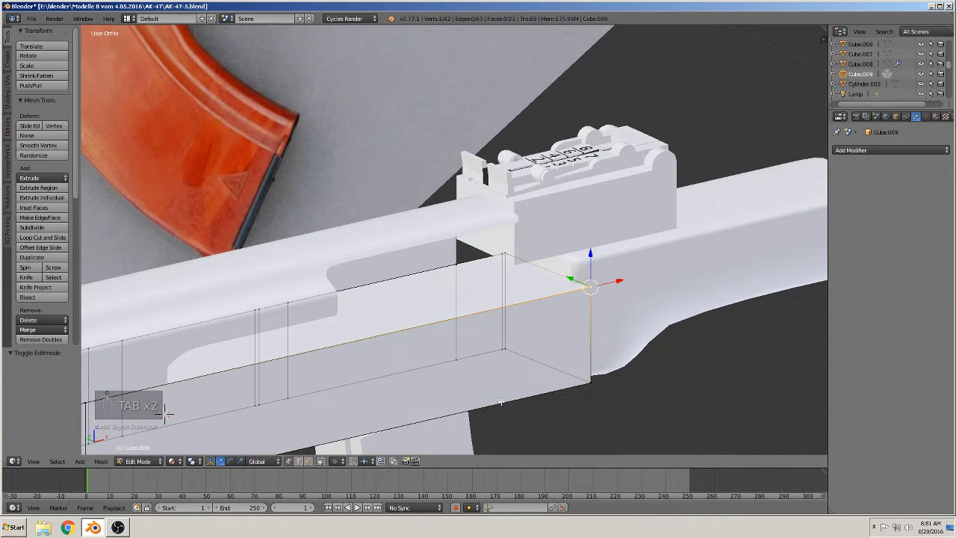
Cut a vertical edge into the block's near side close to the front end and move it 0.019 along X to match the far-side cut.
key(ctrl+r)
click(533, 385)
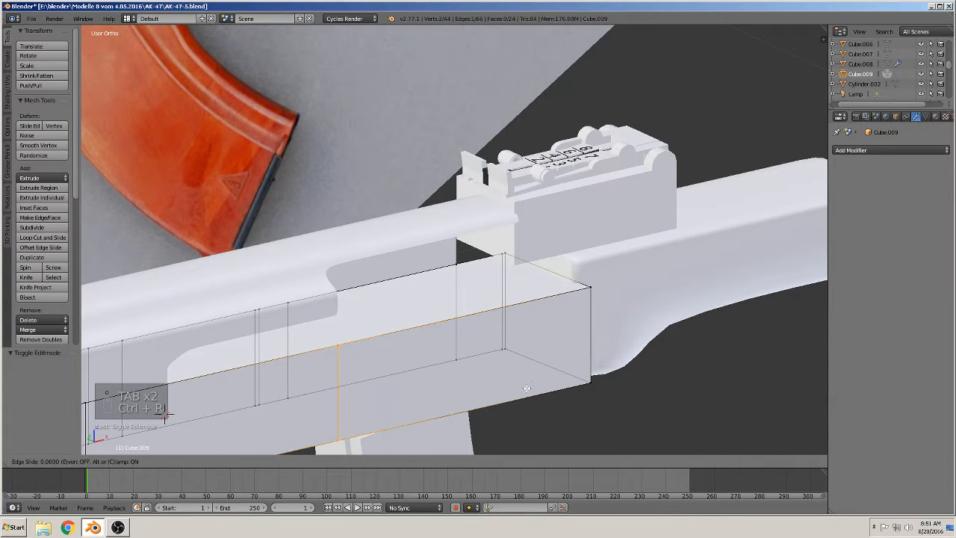
click(707, 342)
middle_drag(707, 342, 85, 327)
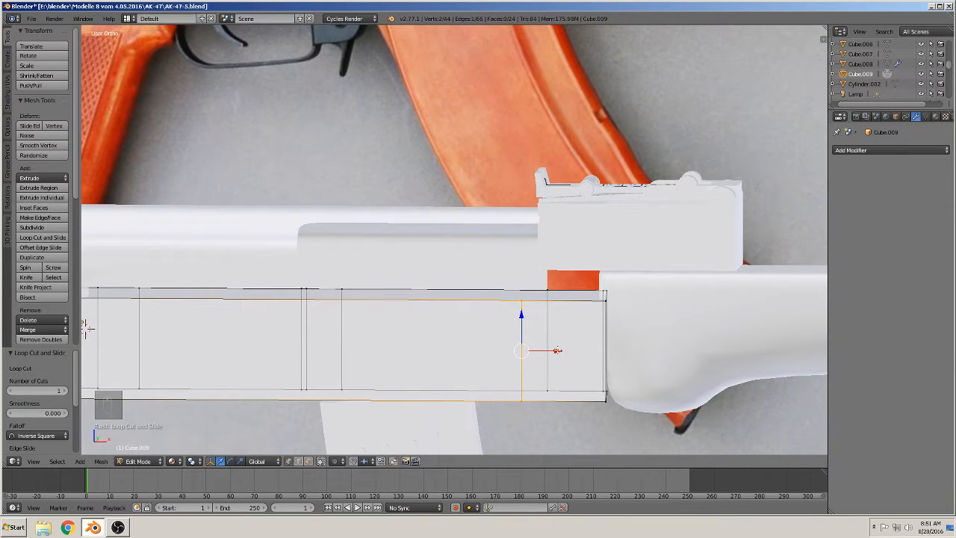
drag(557, 350, 578, 350)
middle_drag(578, 349, 513, 368)
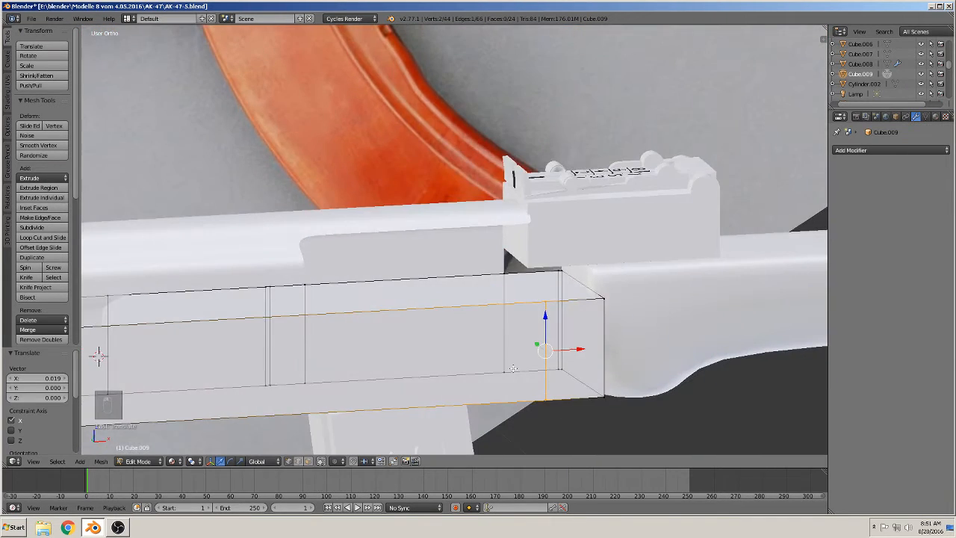
Knife-cut across the block's top face, connecting the upper ends of the near-side and far-side cuts.
click(27, 277)
click(545, 301)
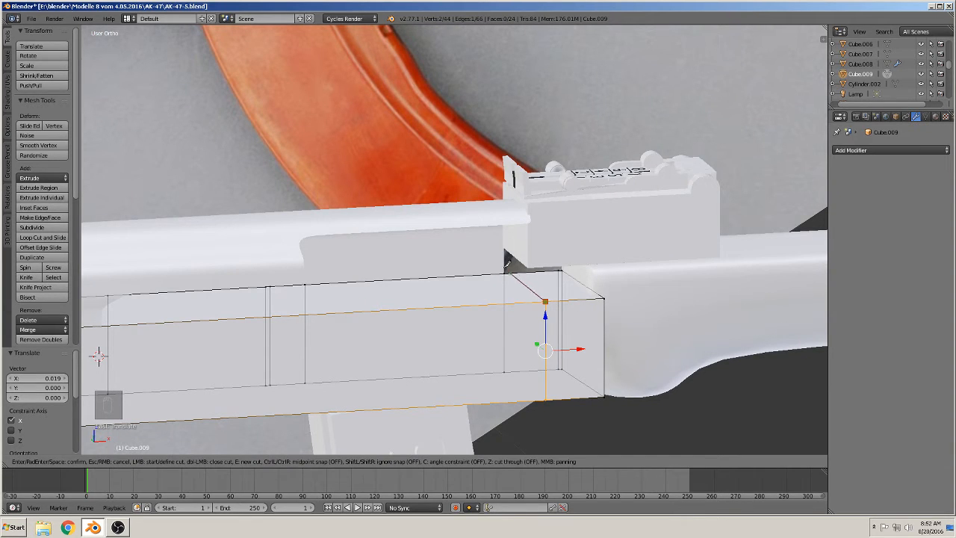
click(505, 272)
key(Return)
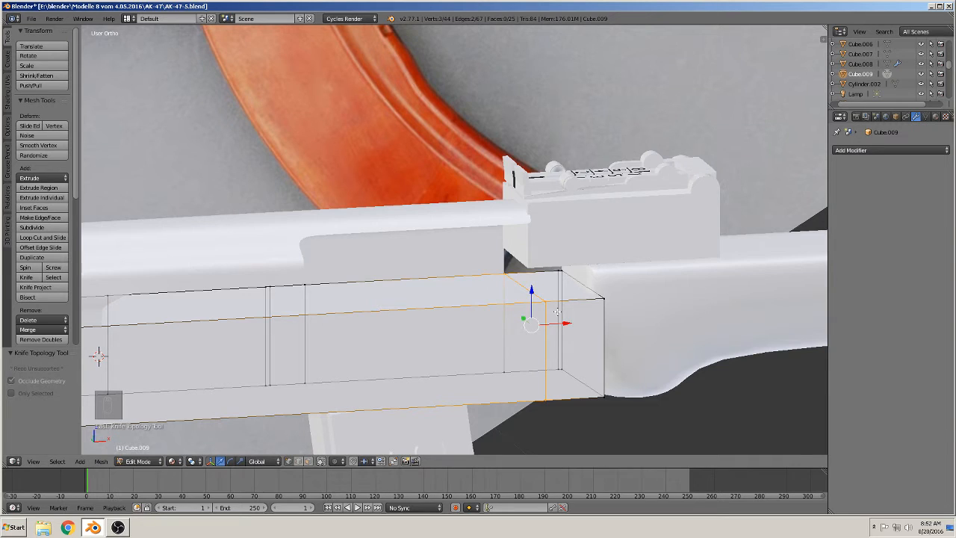
Extrude the small top face at the block's front end and raise it 0.039 along Z under the rear sight.
key(a)
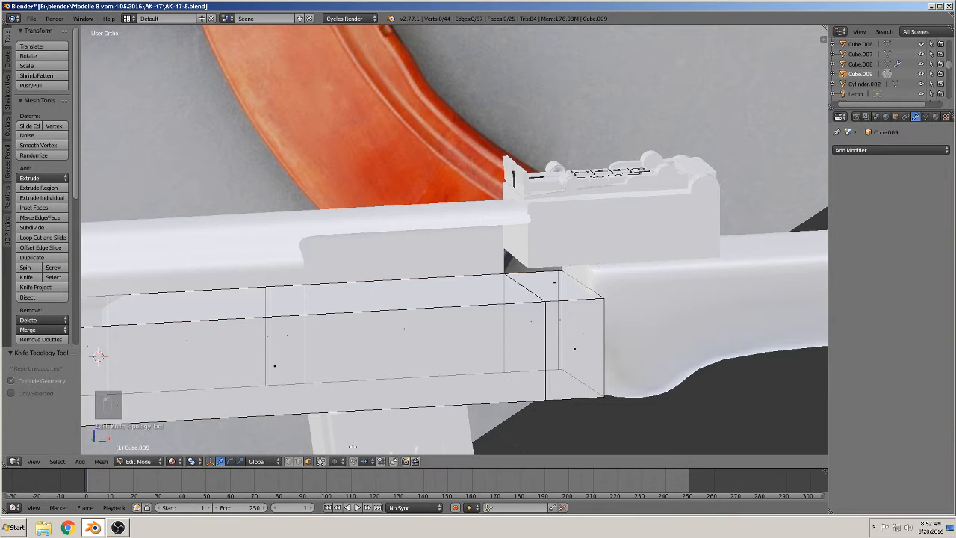
right_click(569, 280)
key(e)
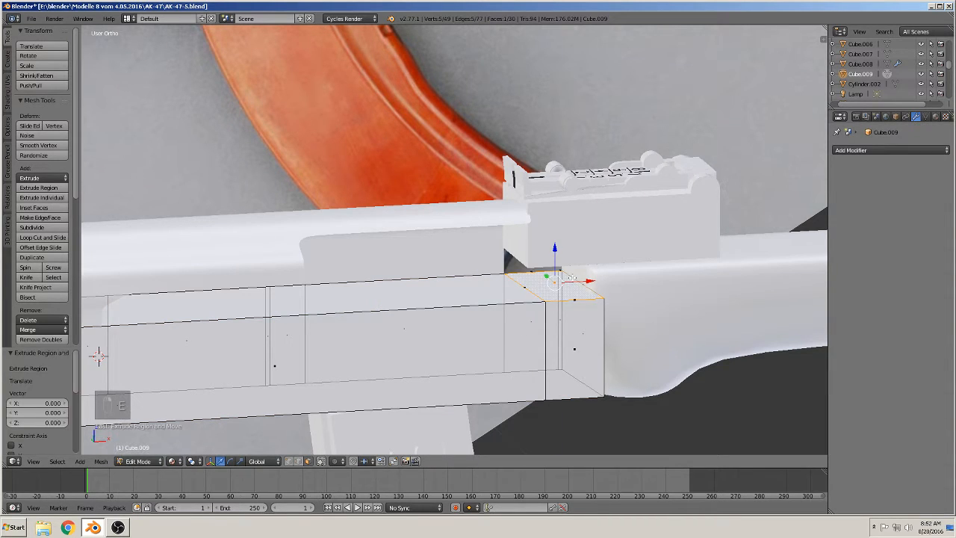
click(569, 233)
scroll(558, 149, down, 5)
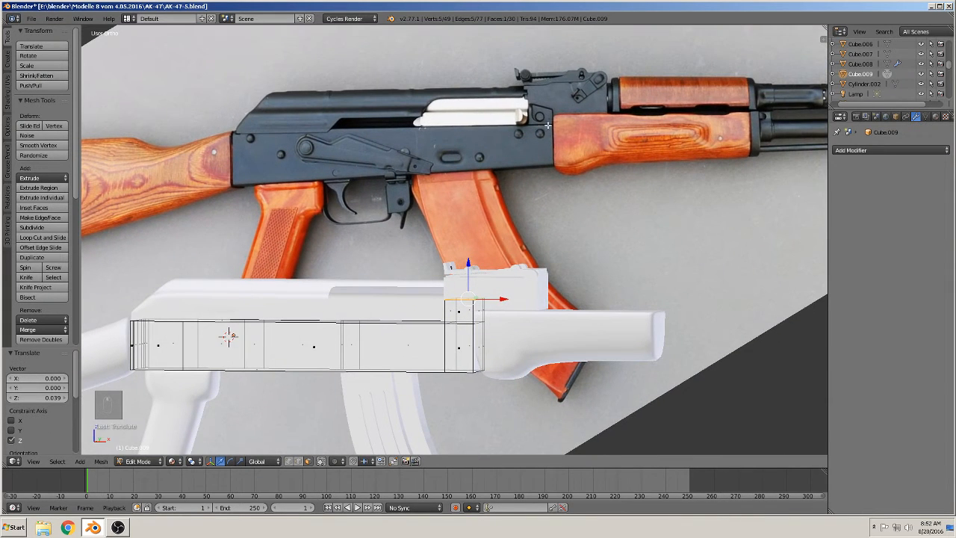
scroll(583, 408, up, 6)
shift+middle_drag(498, 405, 513, 278)
key(Tab)
key(Tab)
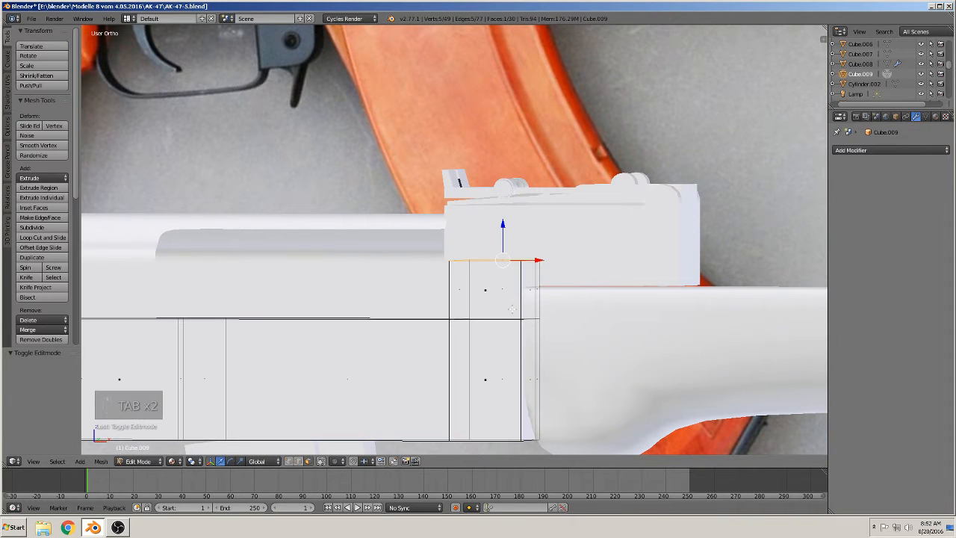
Try to slope the raised section's top by lowering its front edge along Z, and leave mesh editing.
middle_drag(718, 254, 673, 277)
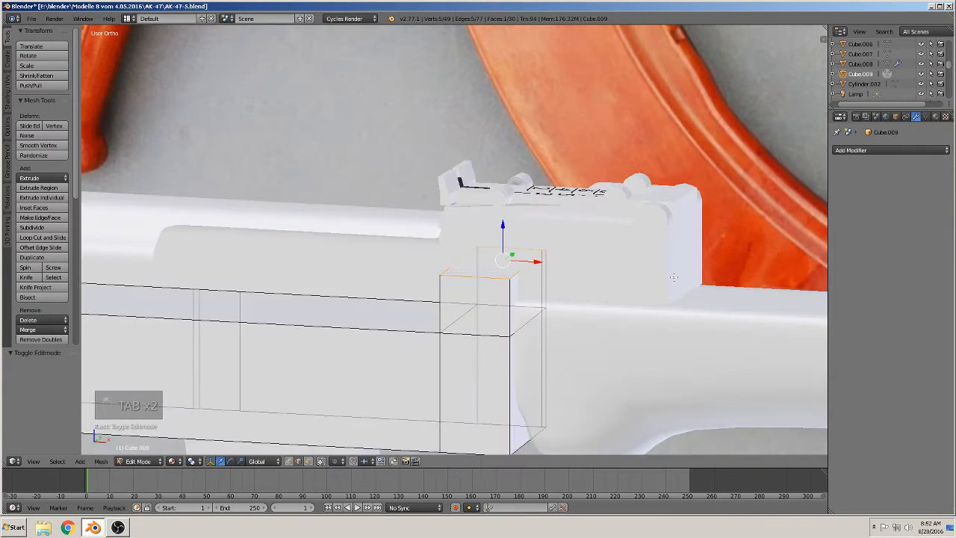
right_click(529, 263)
middle_drag(529, 264, 519, 226)
drag(528, 231, 527, 247)
key(Tab)
Shift the receiver body by -0.0000336 along Y to align it with the surrounding parts.
scroll(526, 298, down, 4)
middle_drag(526, 299, 559, 320)
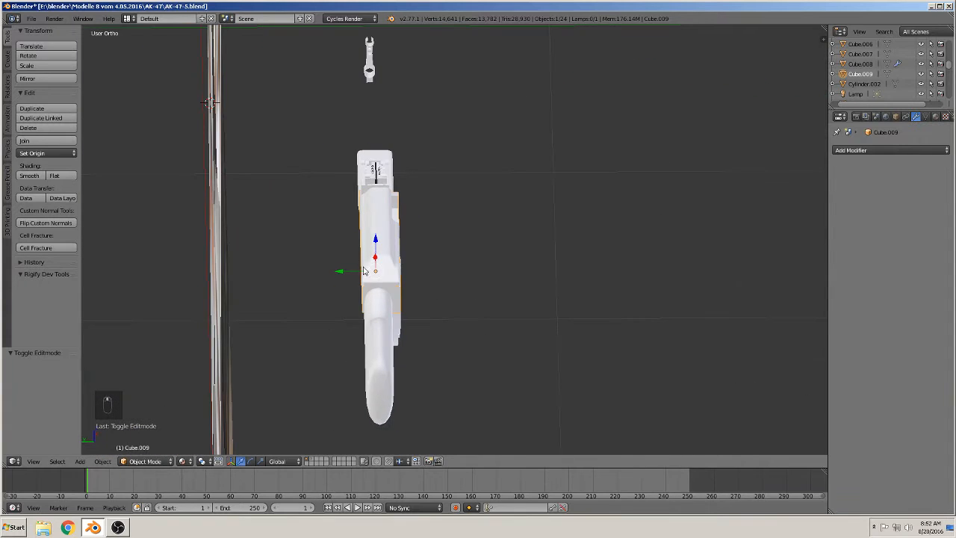
mouse_move(351, 270)
mouse_down()
mouse_move(343, 271)
mouse_move(351, 271)
mouse_up()
middle_drag(418, 307, 320, 277)
scroll(502, 297, up, 9)
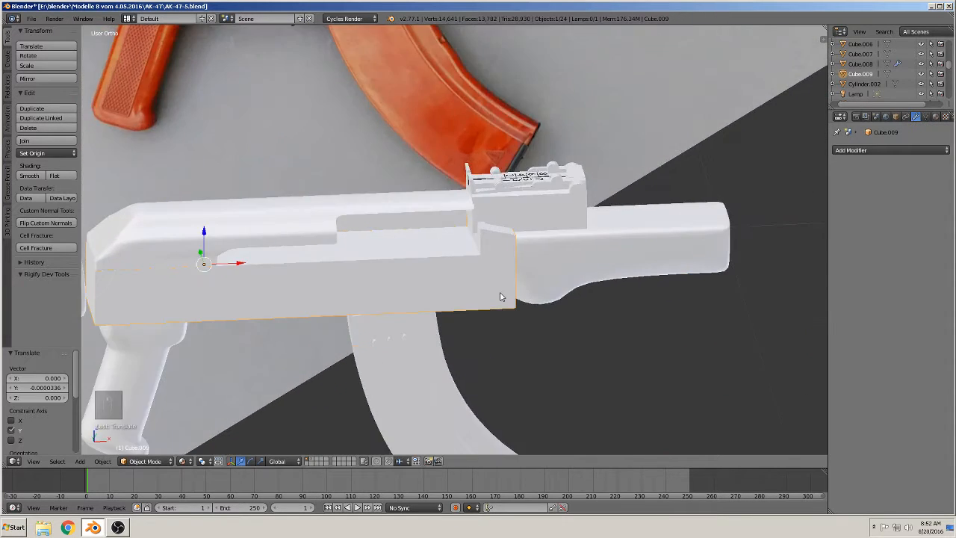
scroll(460, 285, down, 6)
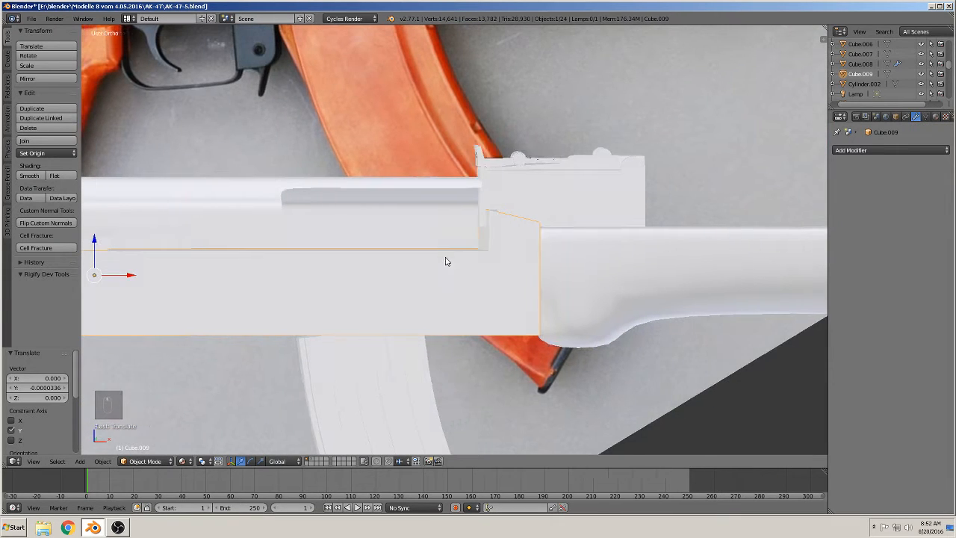
key(Up)
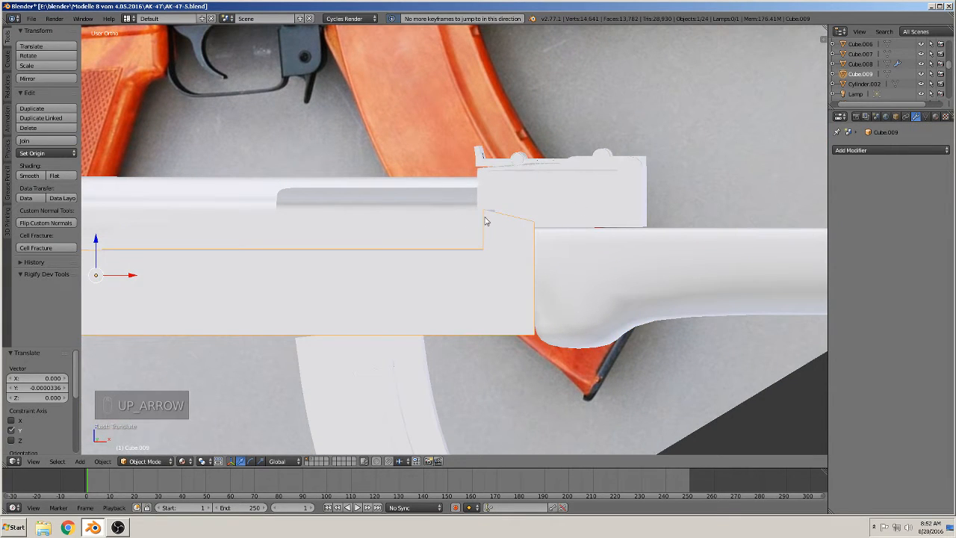
Return to mesh editing in the front view and undo the lowering of the raised section's front edge.
key(KP_1)
scroll(497, 238, down, 4)
key(Tab)
scroll(568, 216, up, 4)
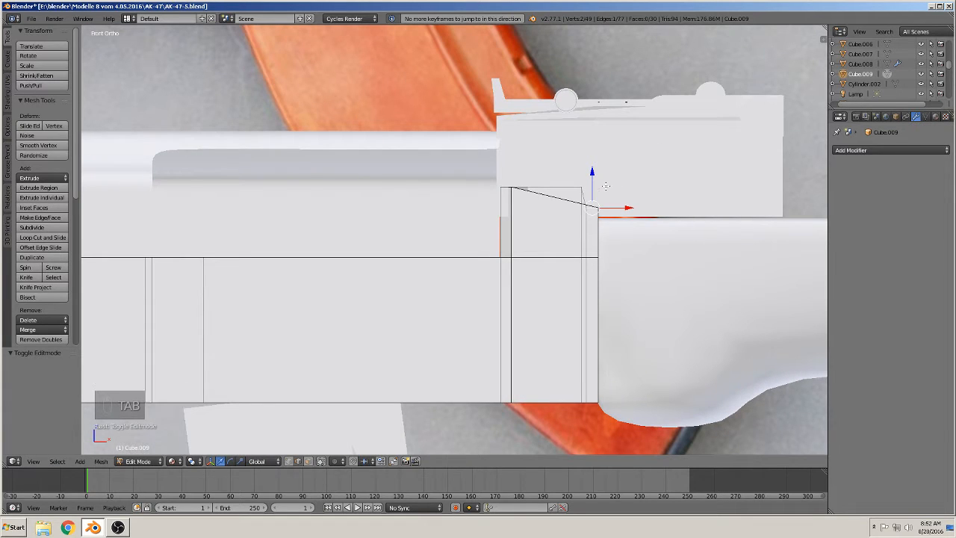
key(ctrl+z)
key(ctrl+z)
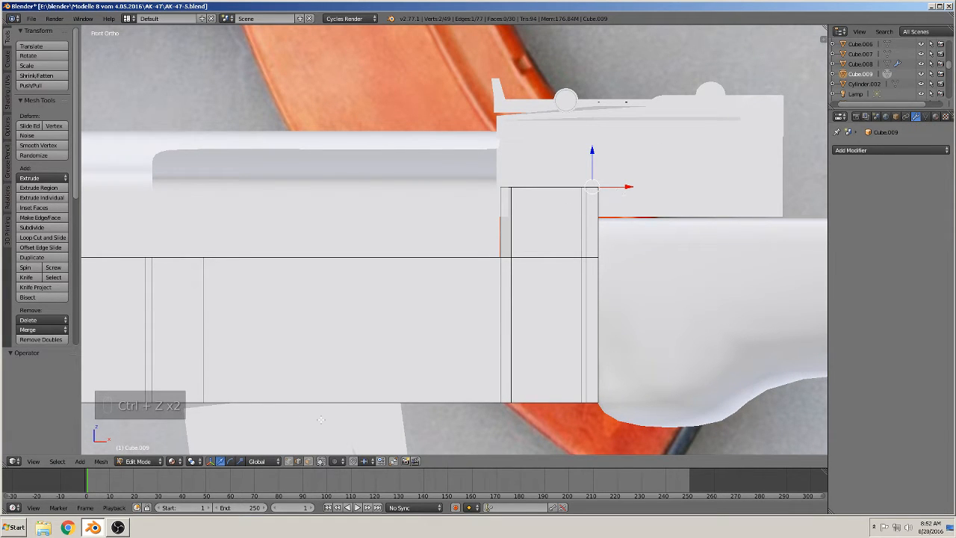
Try to lower a single top front corner vertex of the raised section about 0.0127 along Z, and undo it.
key(a)
key(c)
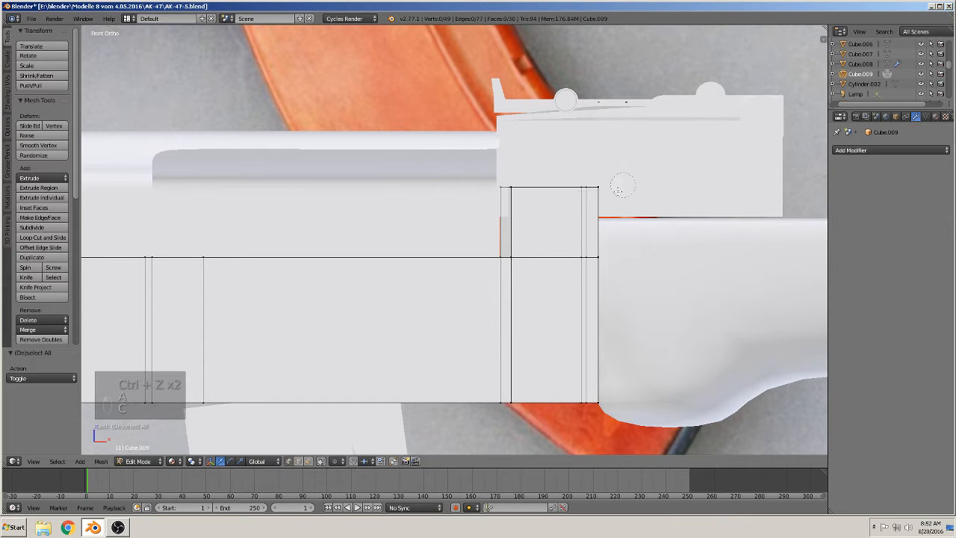
click(605, 184)
right_click(605, 178)
drag(601, 151, 605, 171)
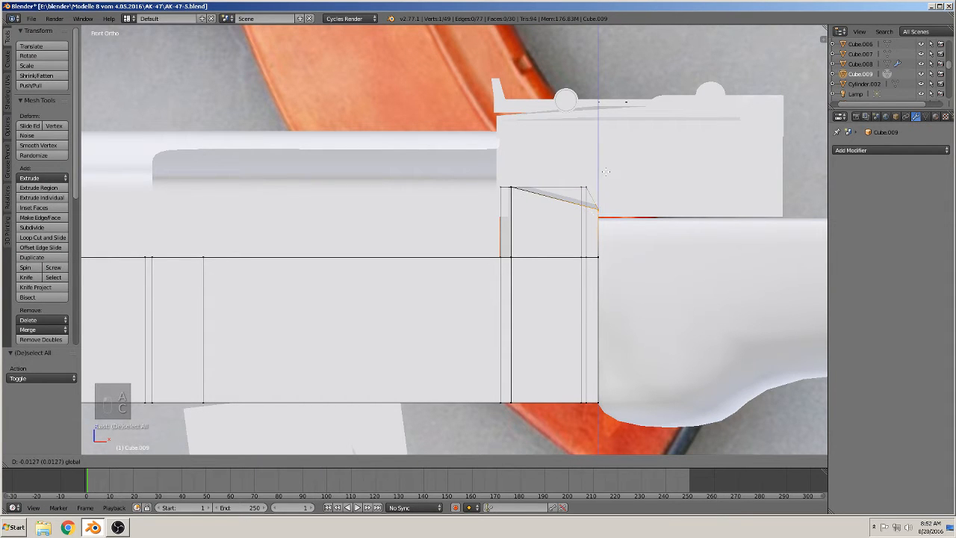
click(606, 172)
middle_drag(605, 172, 656, 197)
key(ctrl+z)
Circle-select the top front corner vertices of the raised section and lower them along Z so its top slopes toward the handguard.
key(a)
key(c)
click(599, 186)
right_click(599, 186)
drag(599, 154, 612, 177)
Circle-select the vertices along the raised section's rear edge, nudge them slightly forward along X and return to object mode.
key(a)
key(c)
click(511, 190)
click(509, 262)
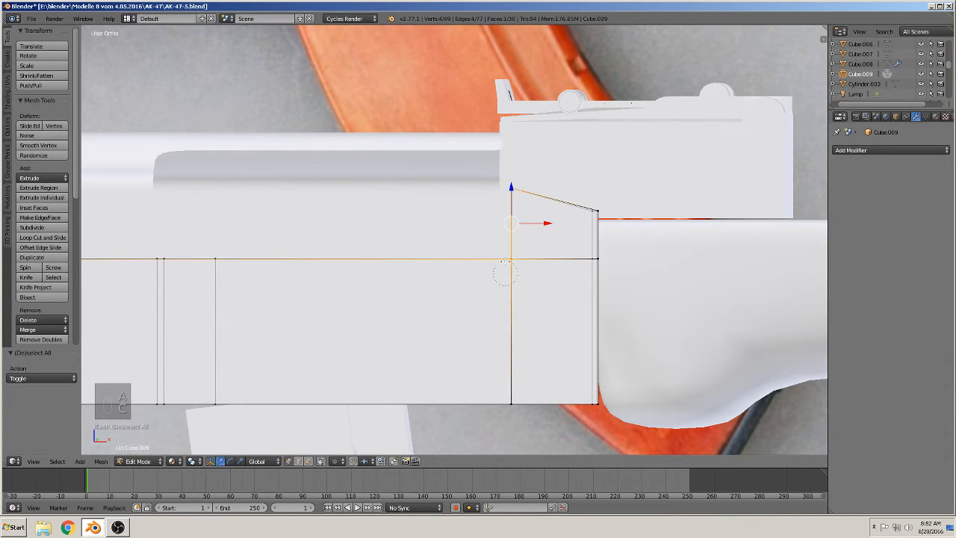
drag(528, 220, 531, 222)
scroll(531, 222, down, 3)
key(Tab)
middle_drag(543, 251, 557, 284)
scroll(574, 293, up, 2)
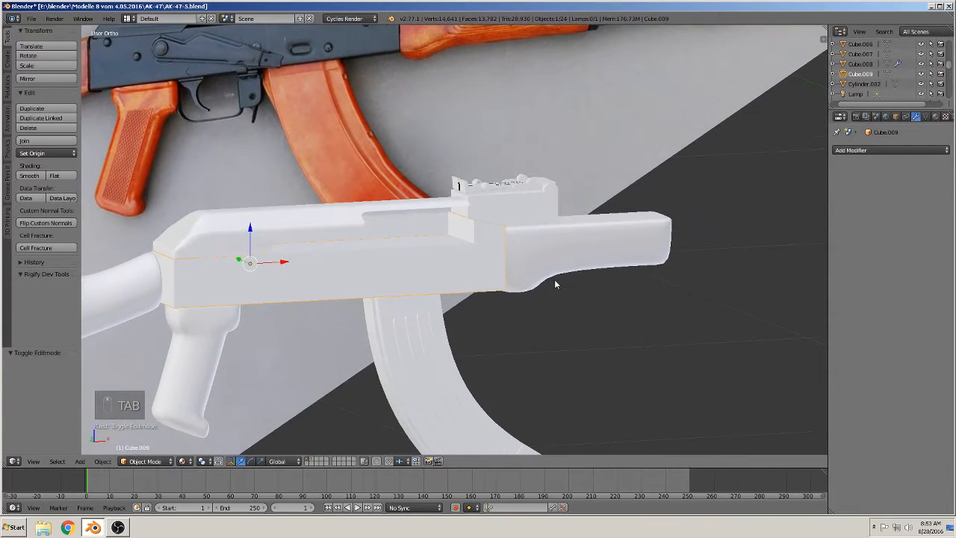
scroll(554, 283, up, 2)
scroll(553, 283, down, 5)
key(Tab)
key(Tab)
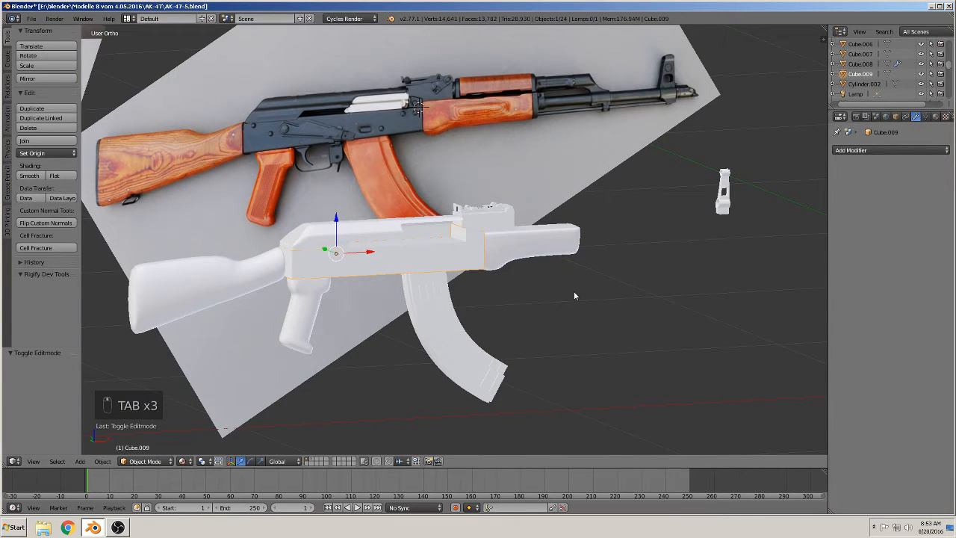
Place the 3D cursor on the reference photo's rivet above the pistol grip in front view and add a UV sphere there.
key(a)
key(KP_1)
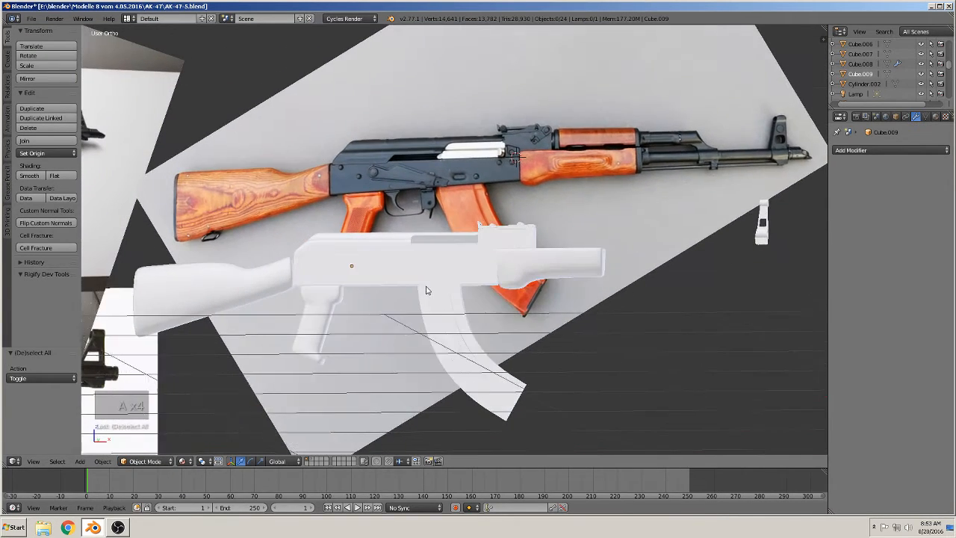
scroll(336, 182, up, 6)
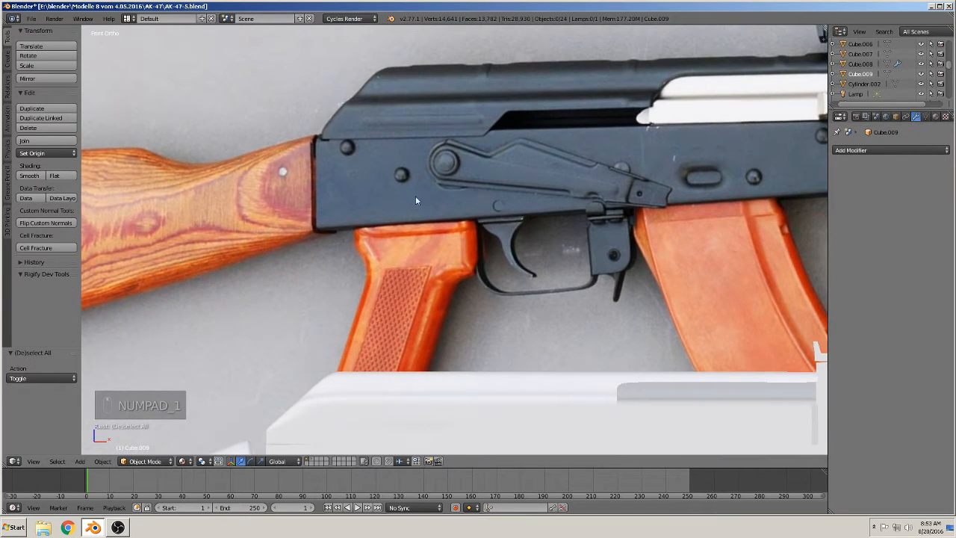
click(401, 175)
click(81, 462)
mouse_move(133, 448)
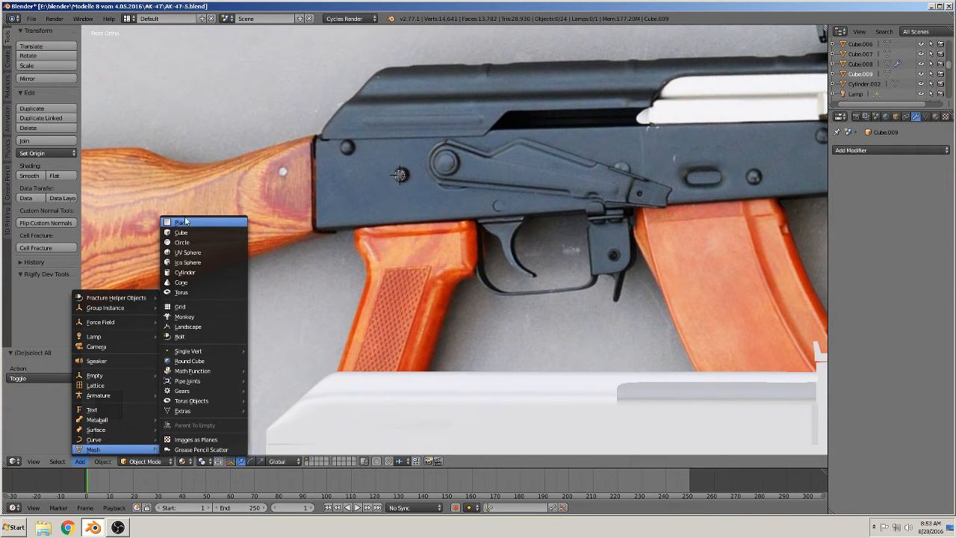
click(192, 253)
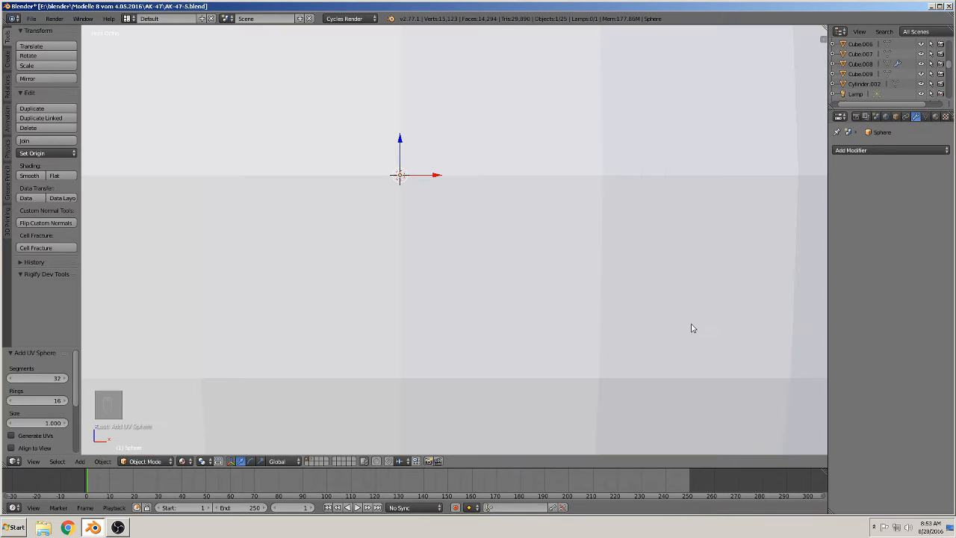
Scale the new UV sphere to 0.023 and move it about -0.065 along Y so it clears the reference photo.
key(s)
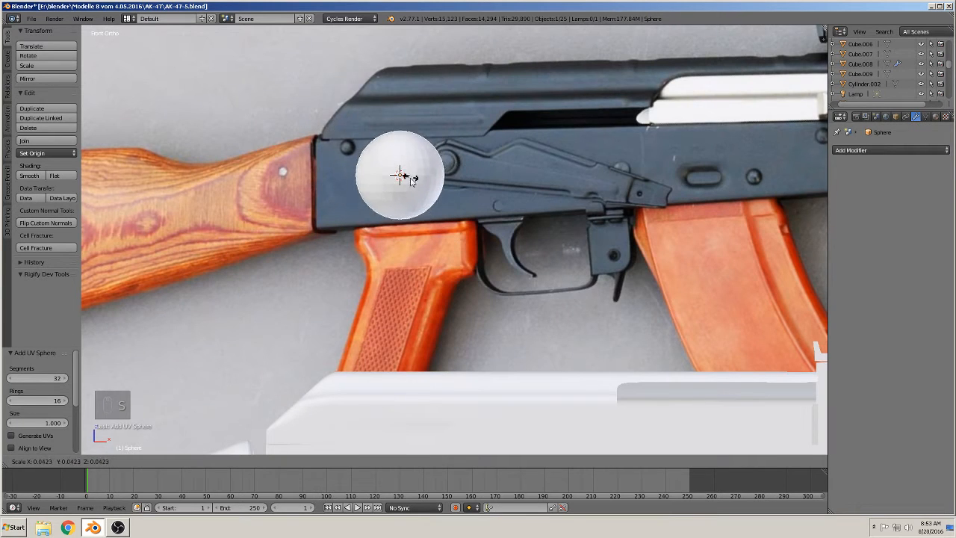
click(407, 184)
middle_drag(408, 184, 409, 228)
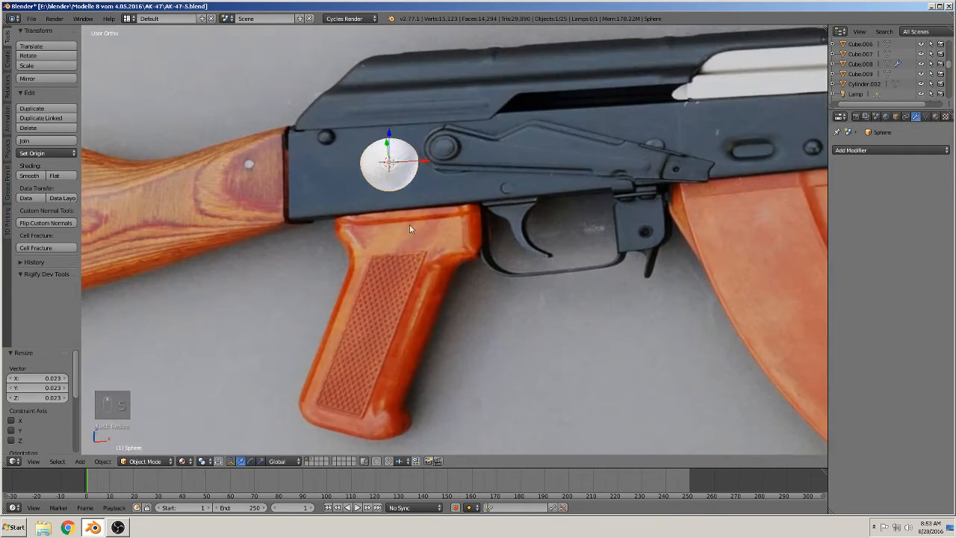
middle_drag(403, 183, 382, 153)
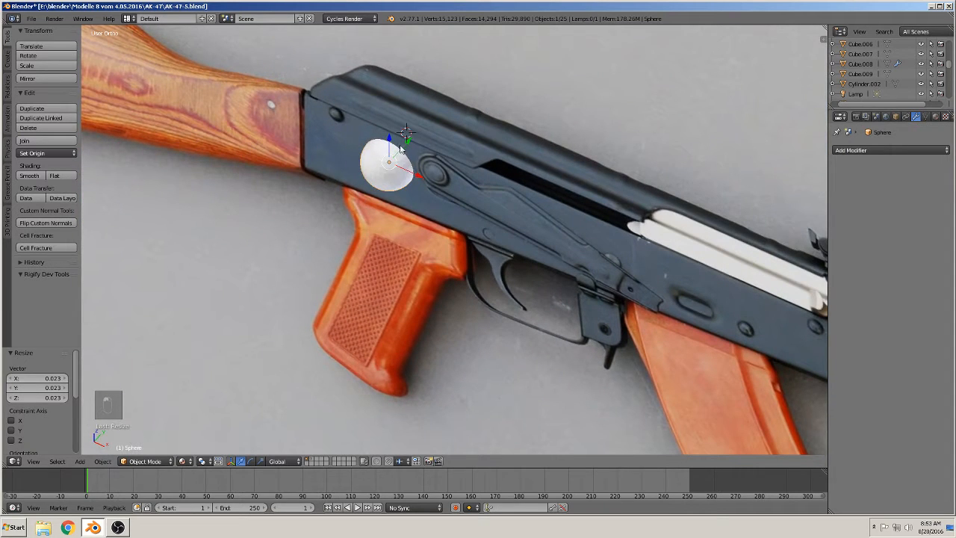
drag(409, 139, 365, 189)
key(KP_7)
key(KP_4)
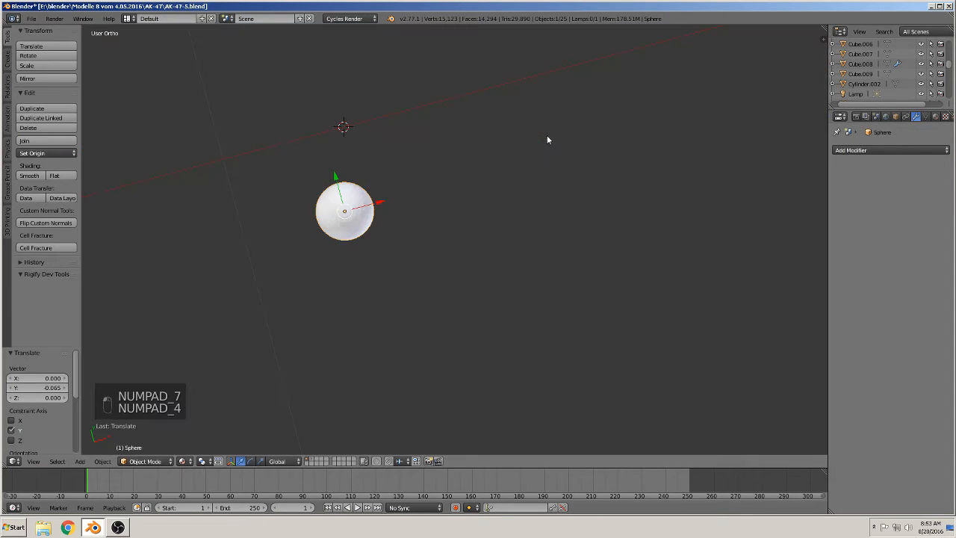
key(KP_7)
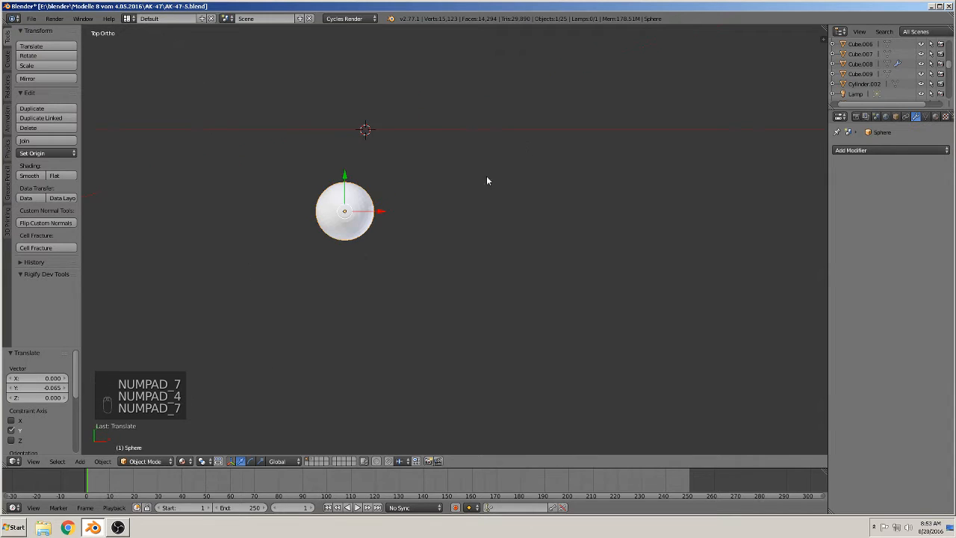
In top view, box-select the sphere's rear half in edit mode and delete its vertices.
scroll(354, 250, up, 5)
shift+middle_drag(354, 250, 687, 337)
scroll(672, 328, up, 3)
key(Tab)
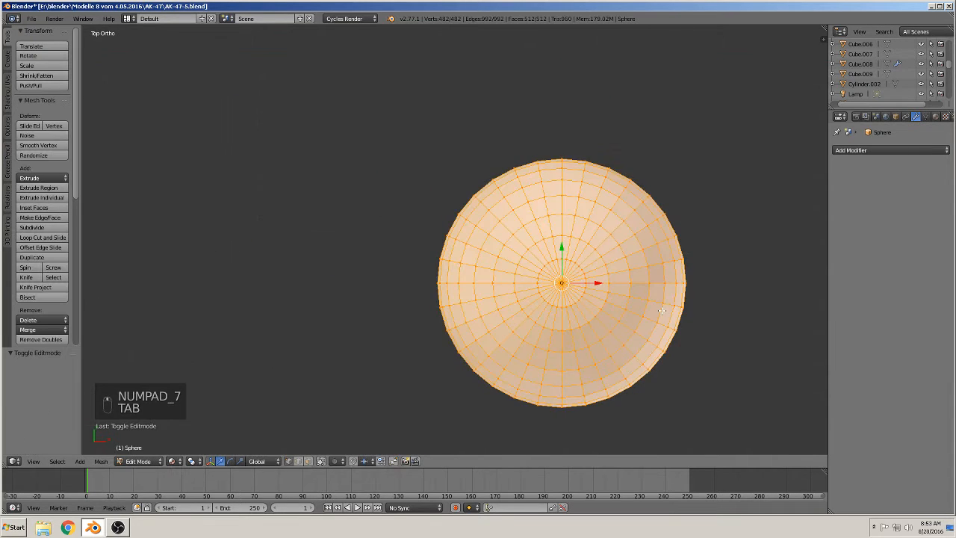
scroll(399, 359, down, 2)
key(a)
key(a)
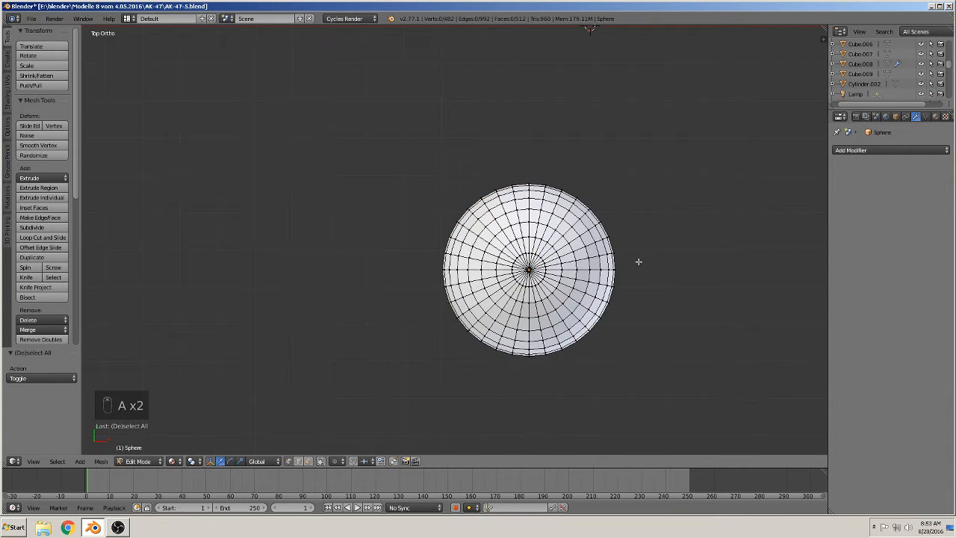
key(b)
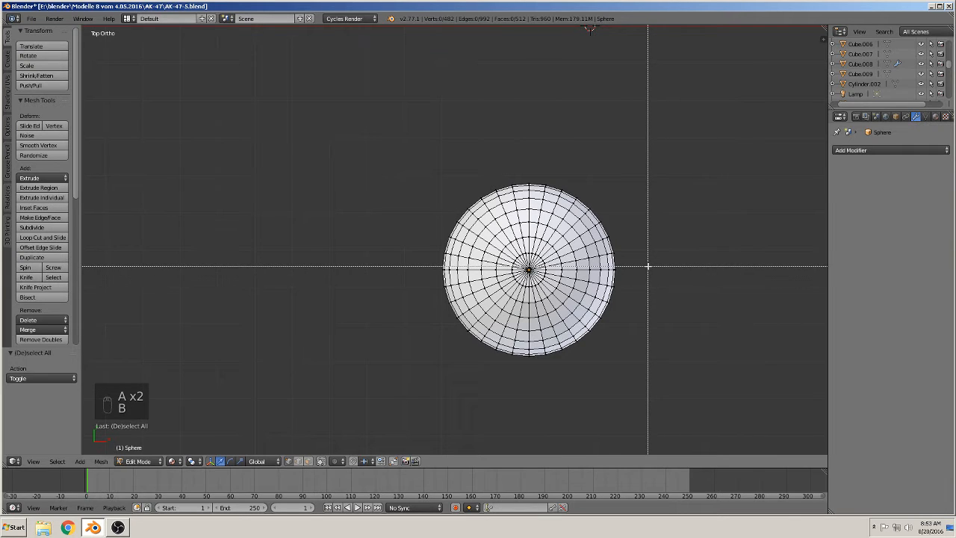
drag(648, 266, 357, 121)
key(x)
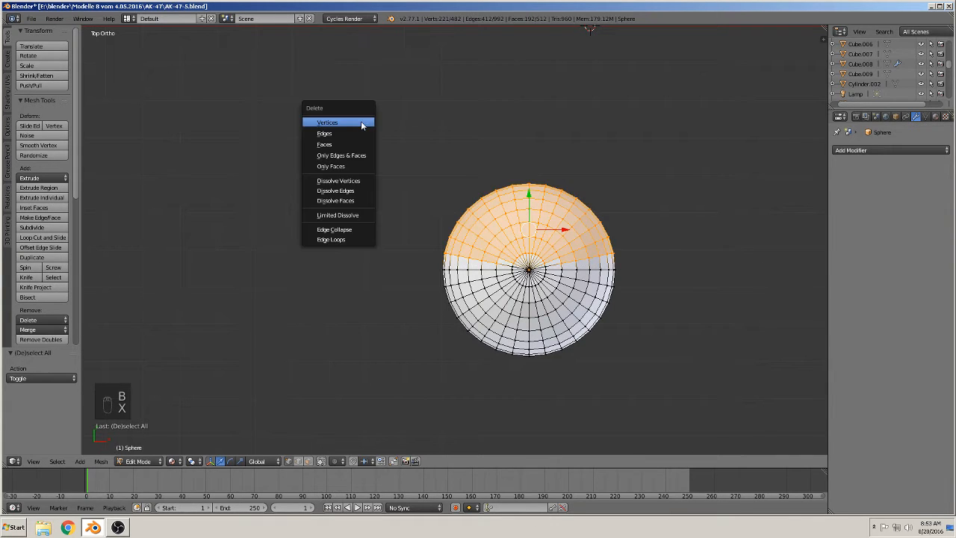
click(366, 129)
Circle-select the leftover vertices behind the half sphere's poles, delete them and return to object mode.
scroll(572, 254, up, 3)
key(c)
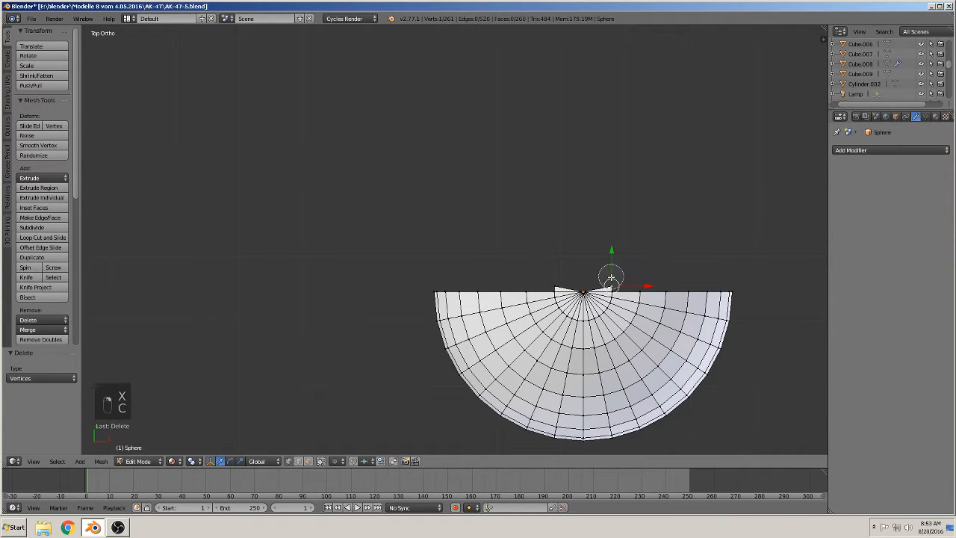
drag(608, 278, 555, 271)
key(x)
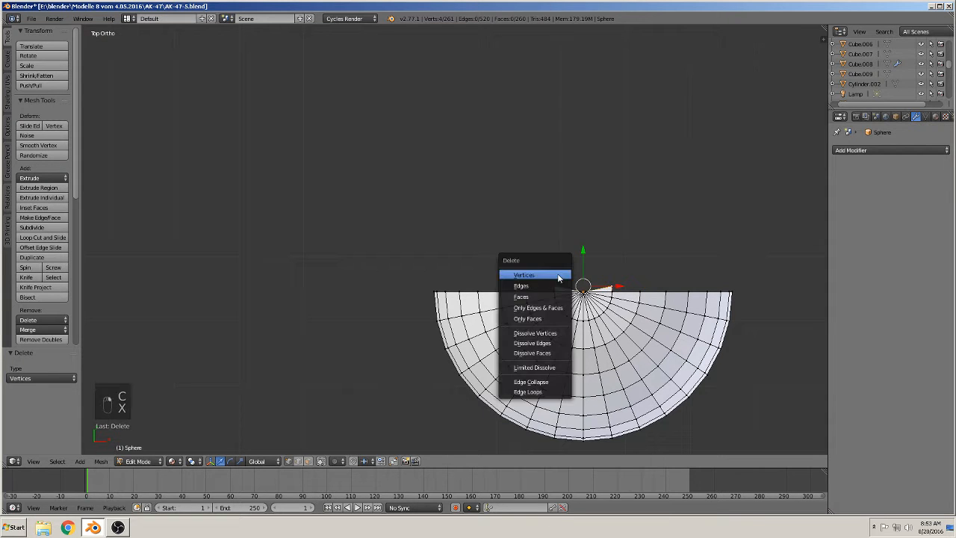
click(564, 273)
scroll(569, 277, down, 4)
key(Tab)
Scale the half sphere by about 0.357 in front view to match the diameter of the photo's rivet.
middle_drag(606, 297, 580, 242)
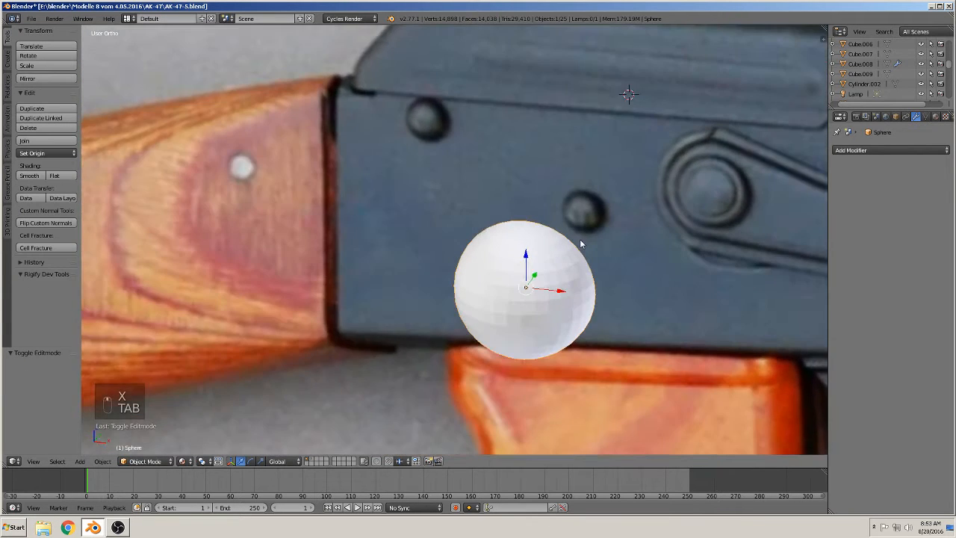
scroll(581, 241, down, 3)
key(KP_1)
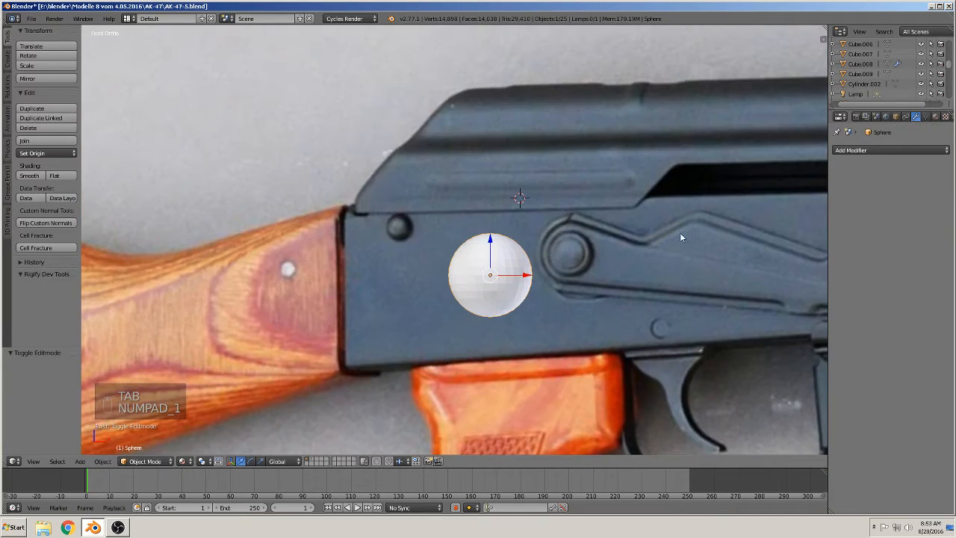
key(s)
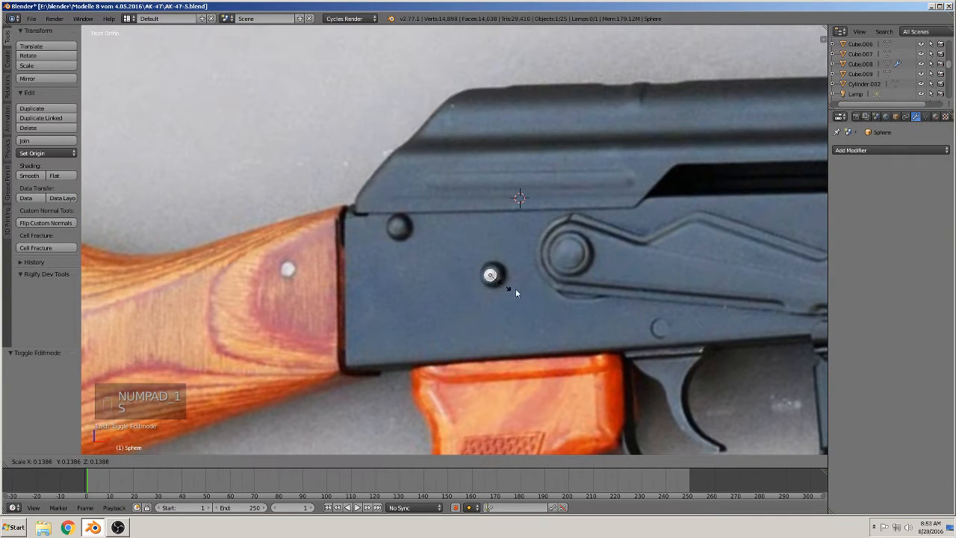
click(523, 292)
middle_drag(523, 296, 441, 331)
scroll(448, 329, up, 3)
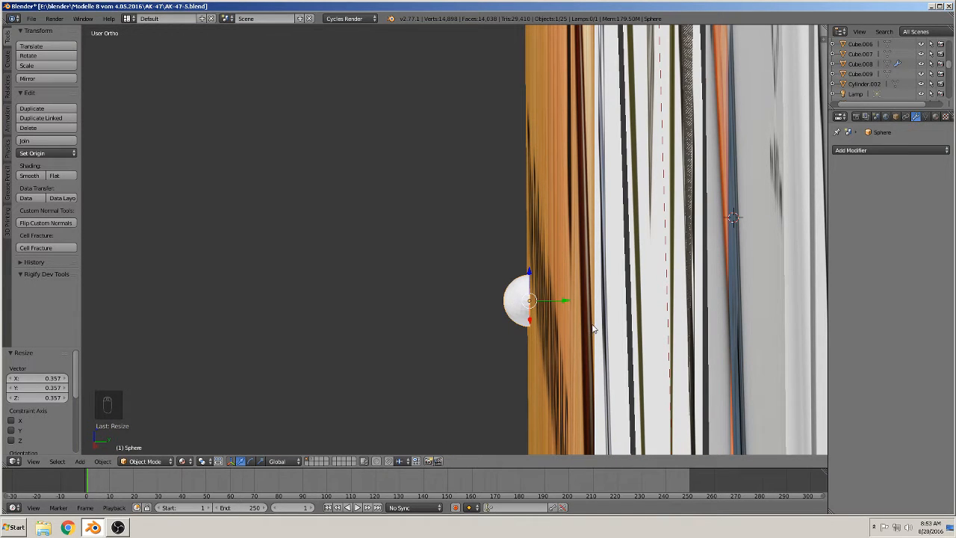
Flatten the half sphere along Y by about 0.675 and apply smooth shading to it.
key(s)
key(y)
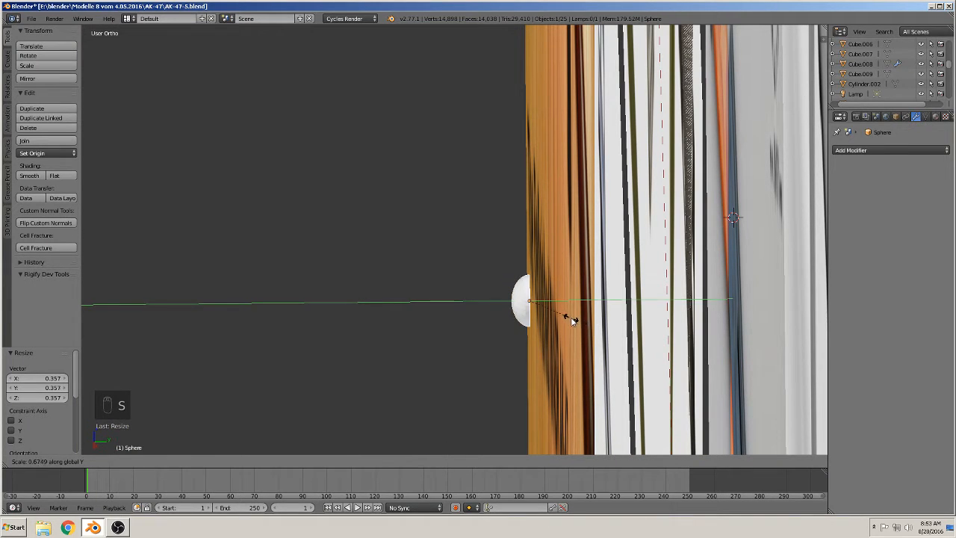
click(573, 319)
middle_drag(572, 319, 648, 302)
key(KP_1)
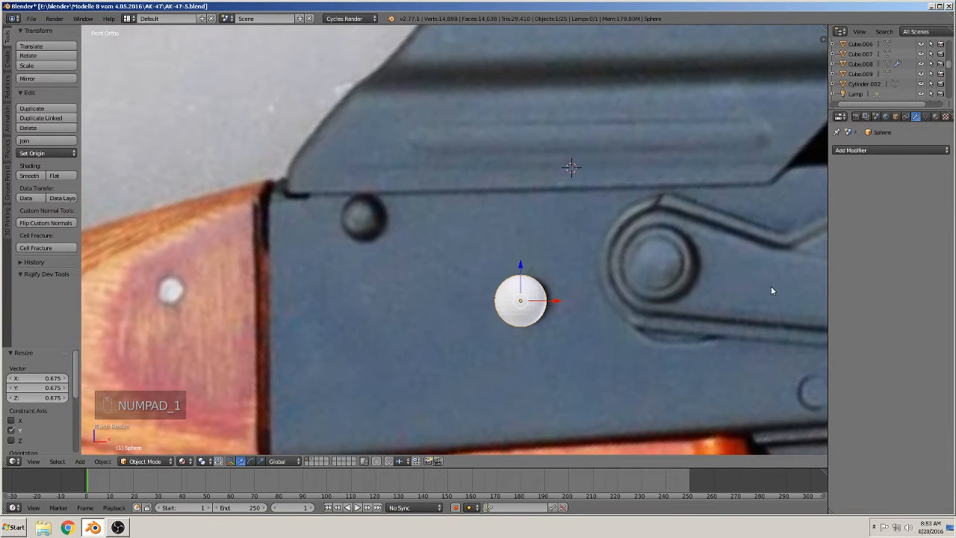
click(30, 175)
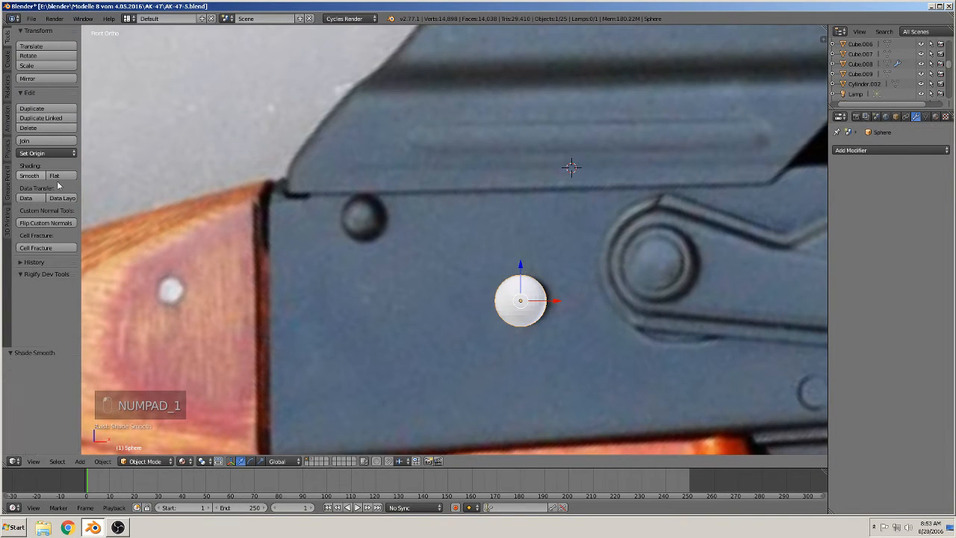
Duplicate the rivet onto the photo's upper rear rivet near the stock and scale the copy by about 0.818.
scroll(104, 369, down, 5)
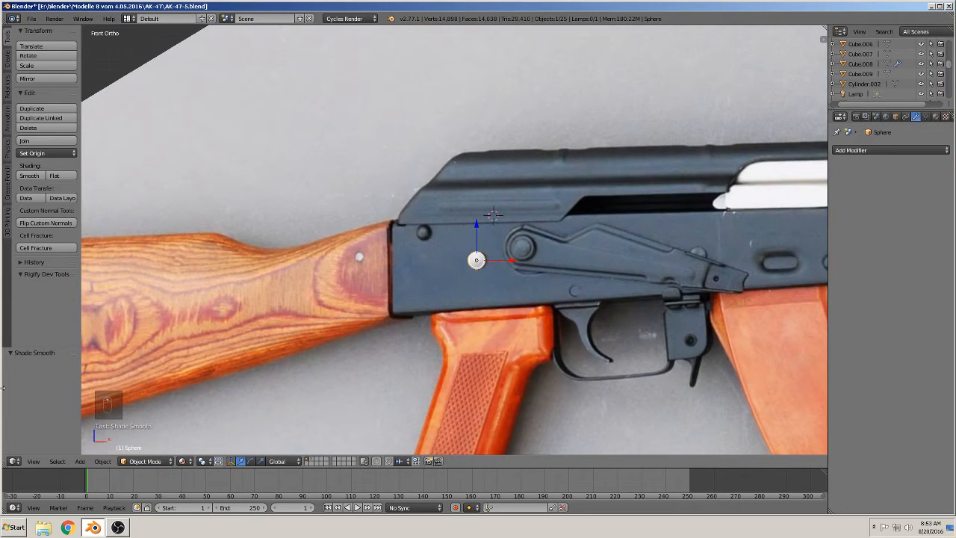
key(shift+d)
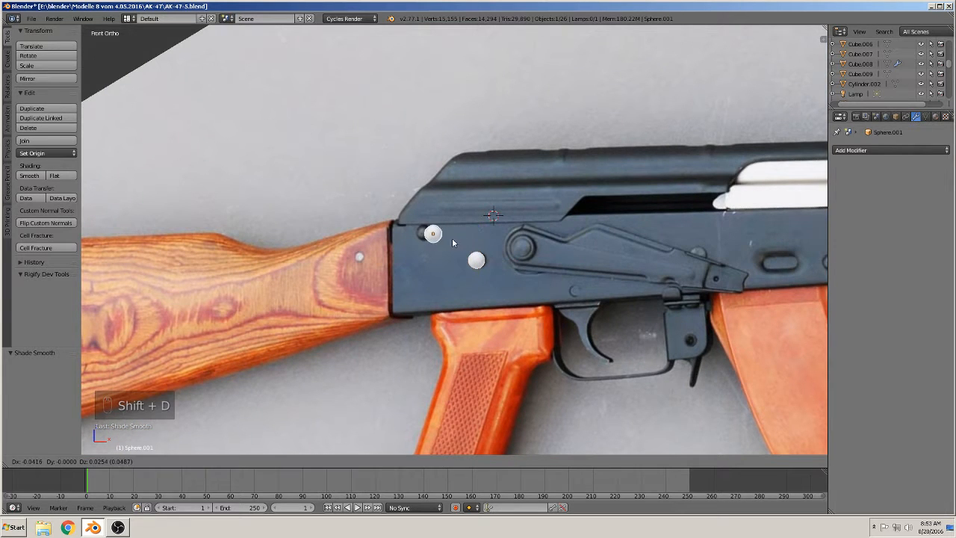
click(441, 241)
key(s)
click(453, 265)
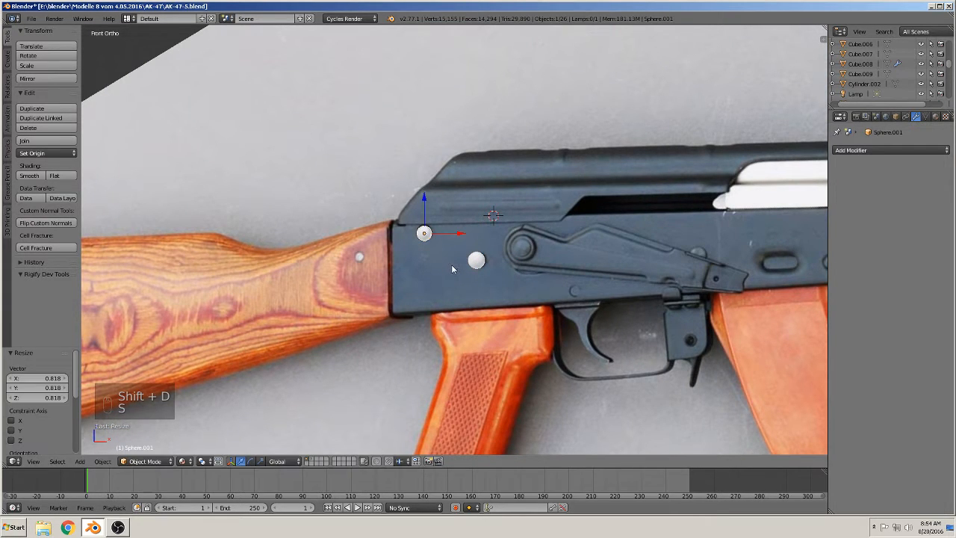
Duplicate the smaller rivet onto the photo's rivet above the magazine, about 0.390 along X and -0.030 along Z.
shift+middle_drag(462, 317, 294, 381)
key(shift+d)
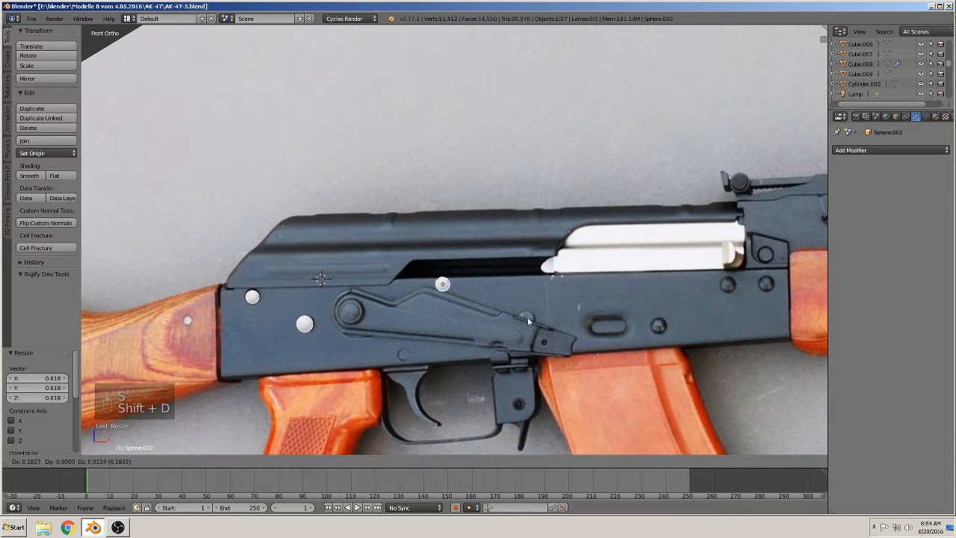
click(708, 361)
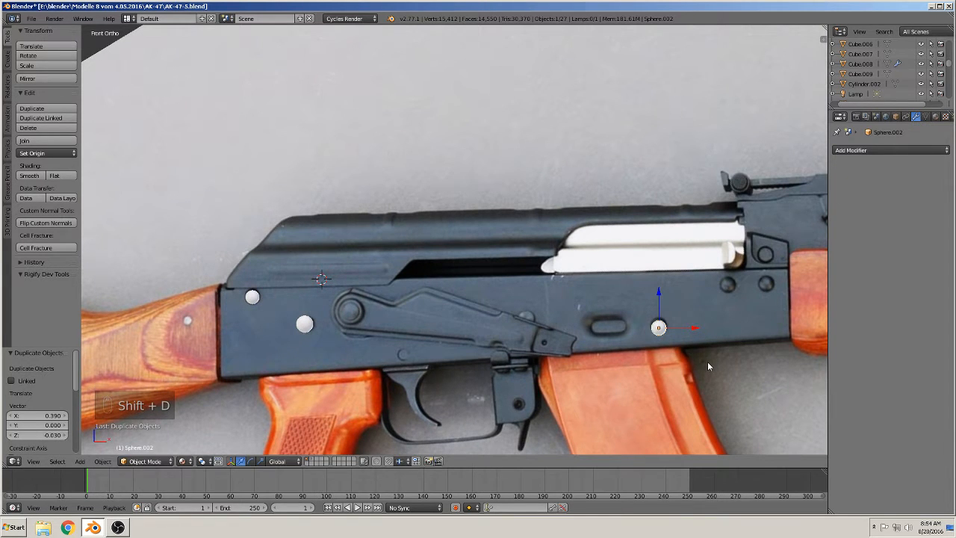
key(shift+s)
right_click(712, 241)
key(shift+d)
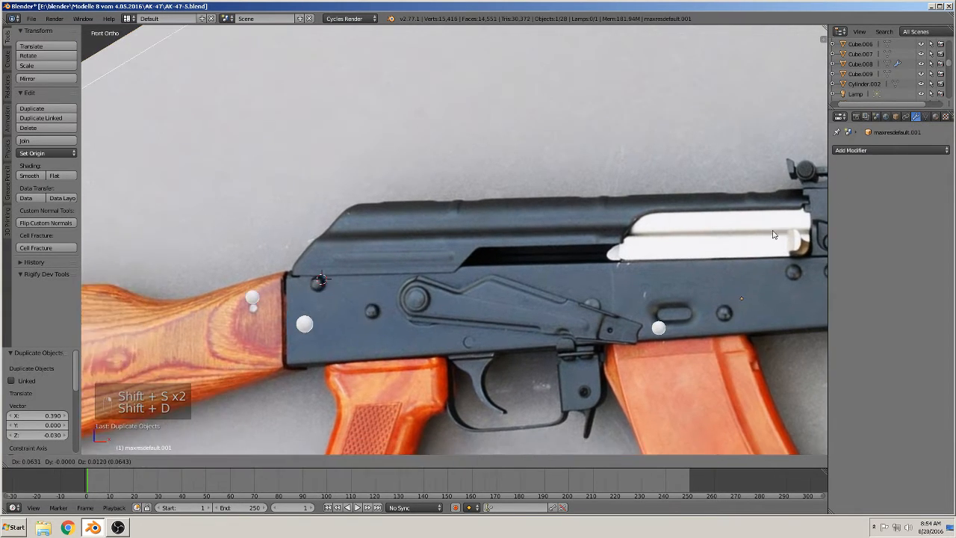
right_click(648, 270)
Duplicate the rivet above the magazine twice and place the copies on the two upper front rivets beside the handguard.
right_click(655, 327)
key(shift+d)
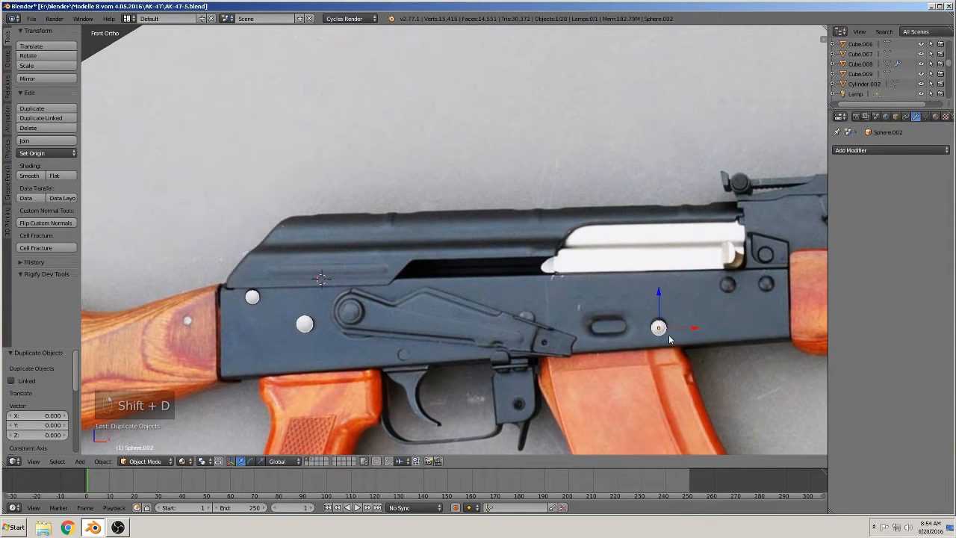
click(740, 295)
key(shift+d)
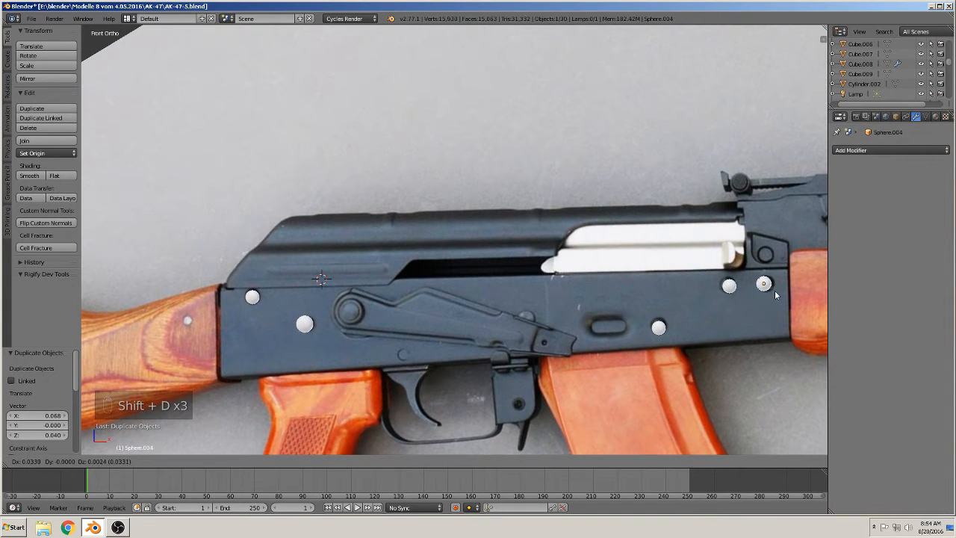
click(774, 290)
Deselect everything, place the 3D cursor at the top of the selector lever's round end and add a Bezier curve there.
ctrl+scroll(650, 331, down, 2)
shift+middle_drag(648, 327, 601, 307)
shift+middle_drag(476, 377, 469, 310)
scroll(470, 256, up, 2)
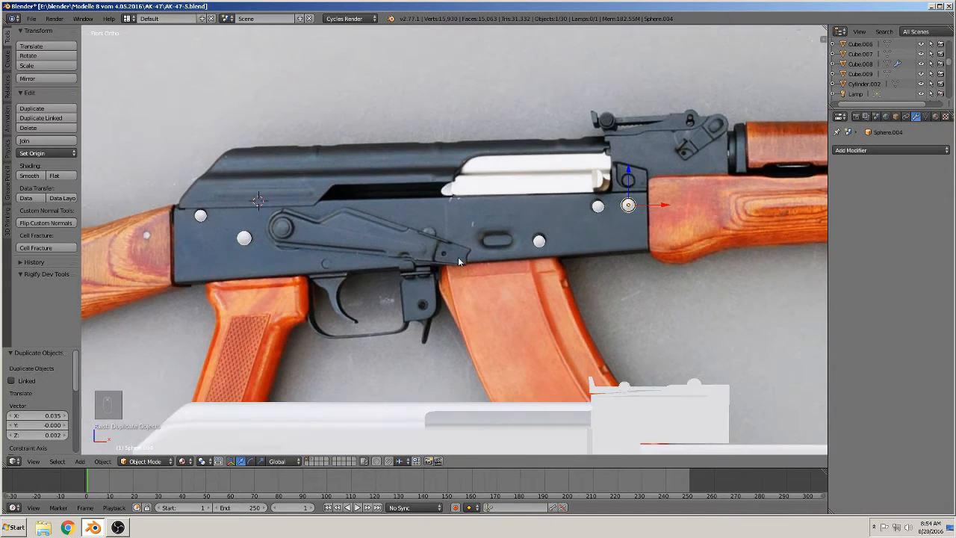
shift+middle_drag(210, 226, 343, 246)
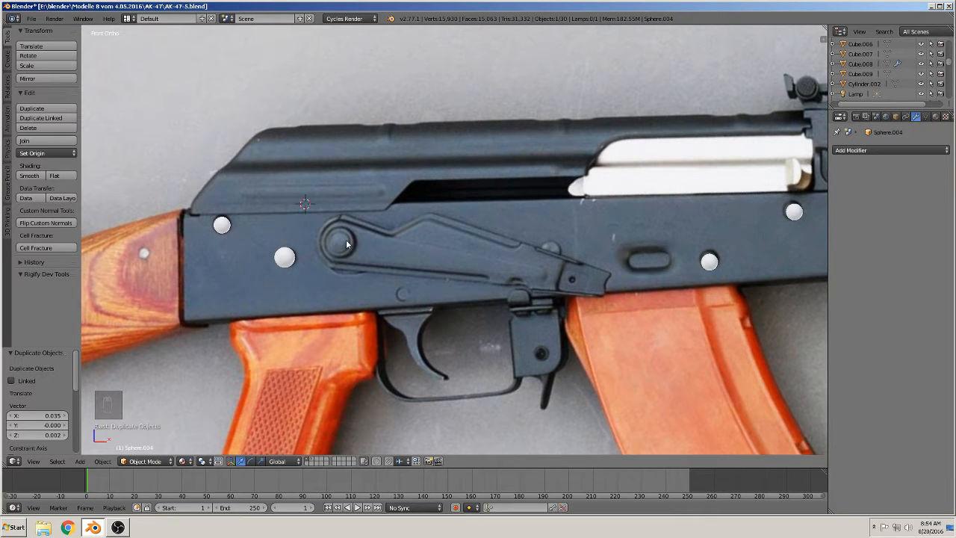
scroll(345, 239, up, 2)
key(a)
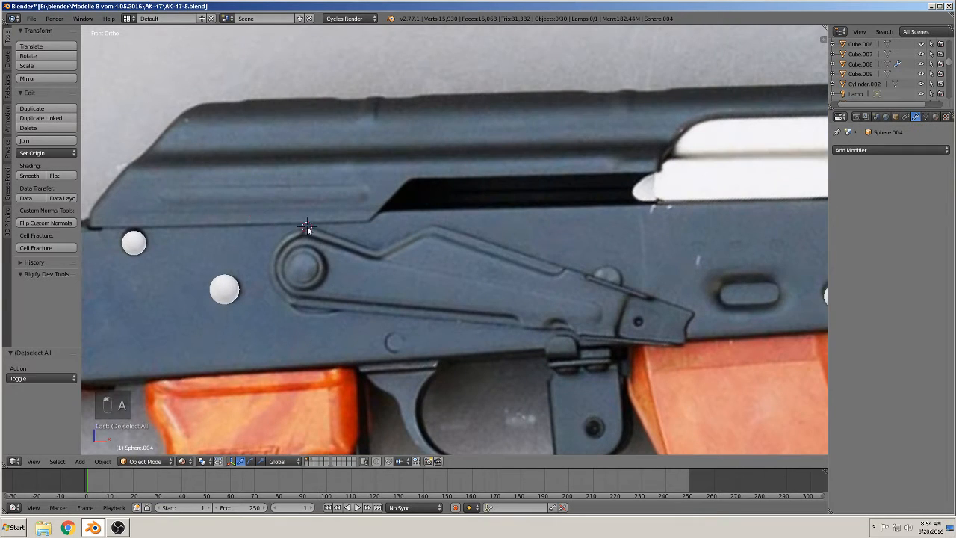
click(79, 461)
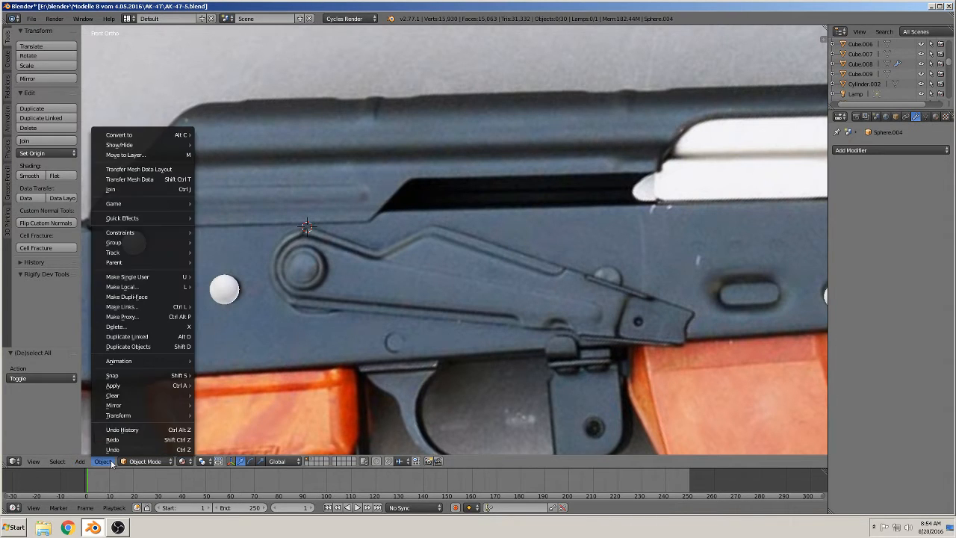
mouse_move(83, 448)
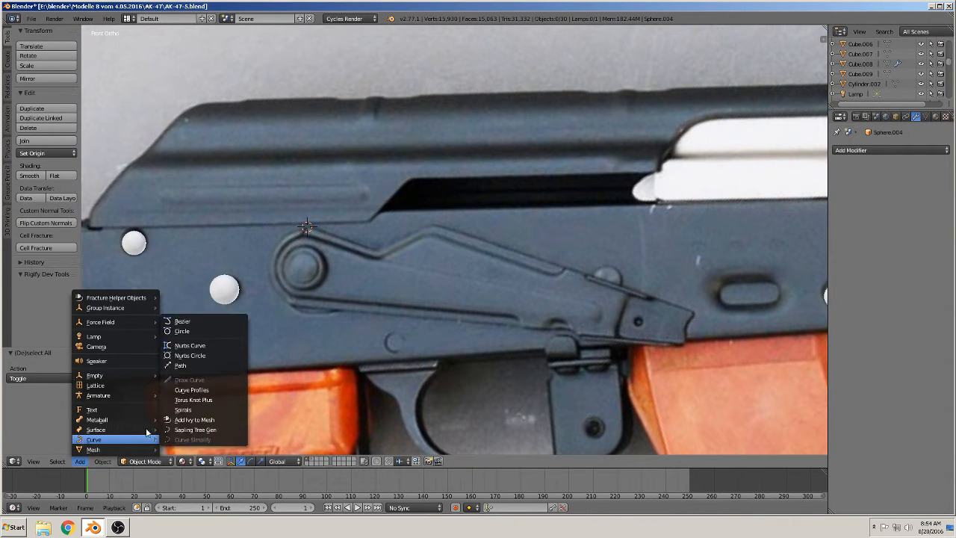
click(195, 322)
Rotate the Bezier curve 90° about X, scale it down to about 0.02 and enter edit mode.
text(r)
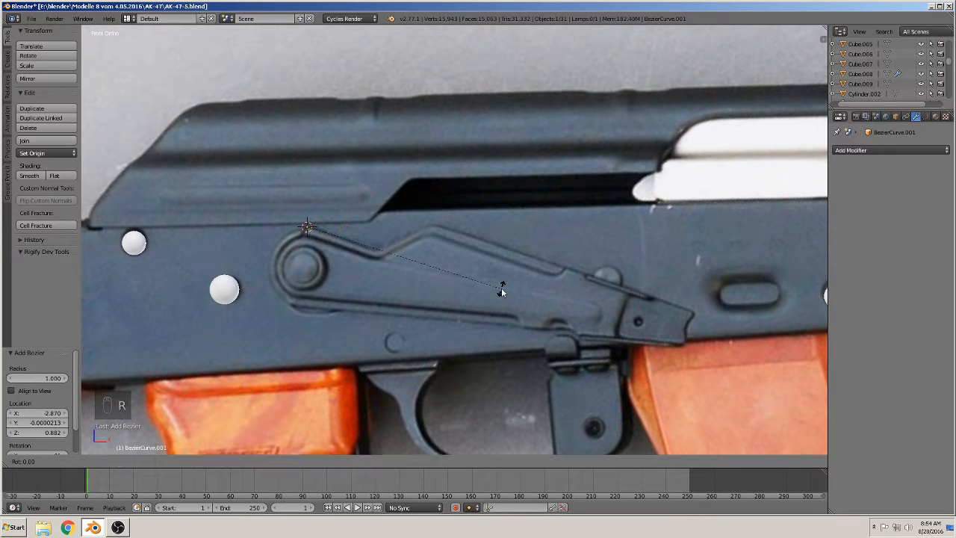
text(x90)
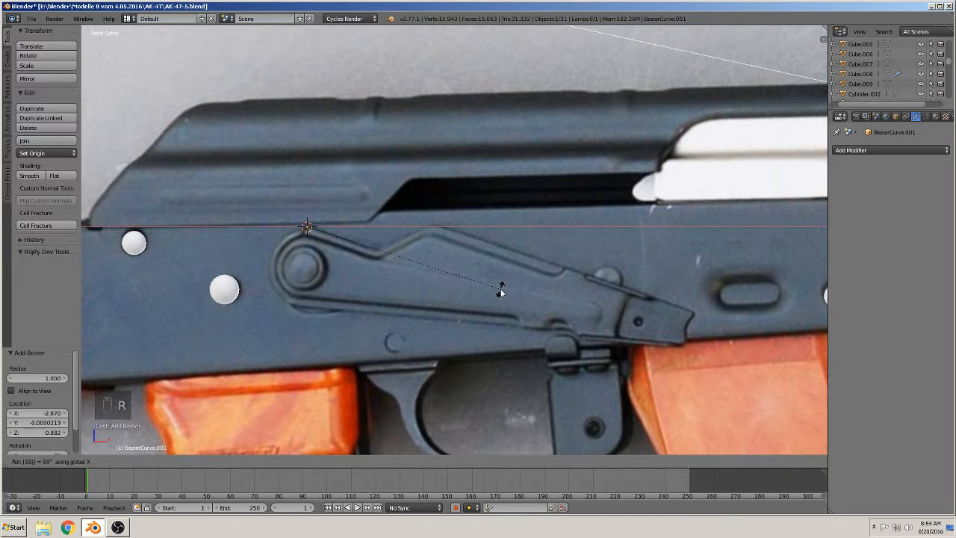
key(Return)
key(s)
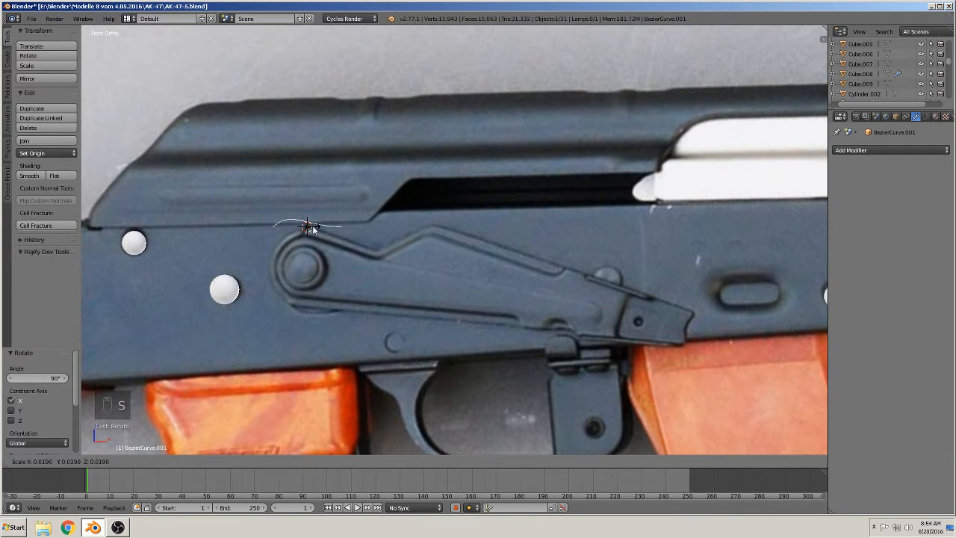
click(312, 228)
scroll(322, 248, up, 5)
key(Tab)
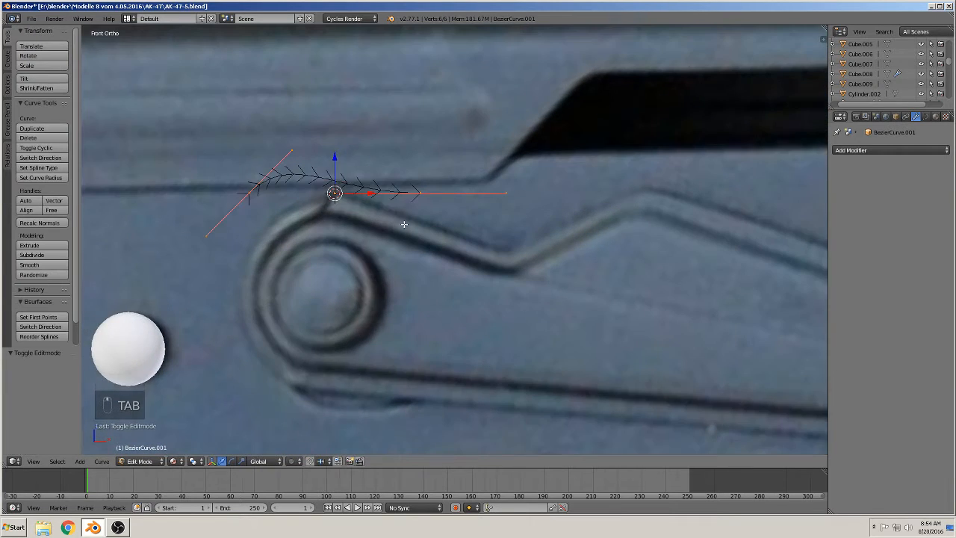
Move the Bezier curve's two control points onto the top and the rear side of the selector lever's round end.
scroll(404, 225, down, 2)
right_click(427, 204)
key(g)
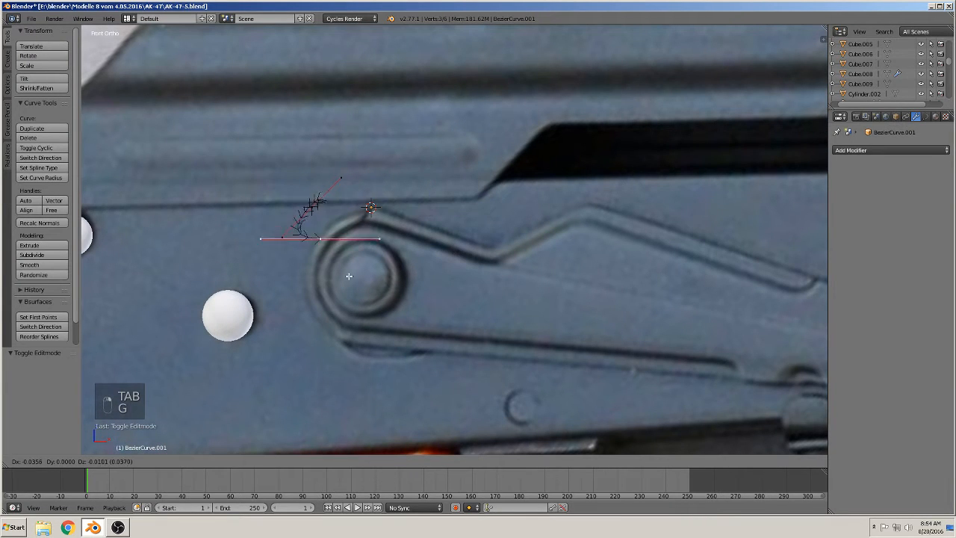
click(397, 248)
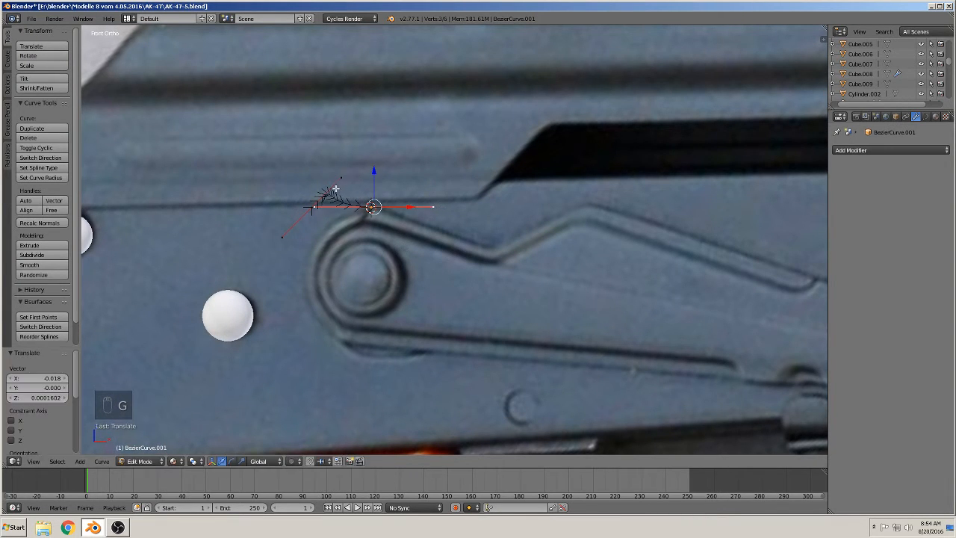
right_click(314, 206)
key(g)
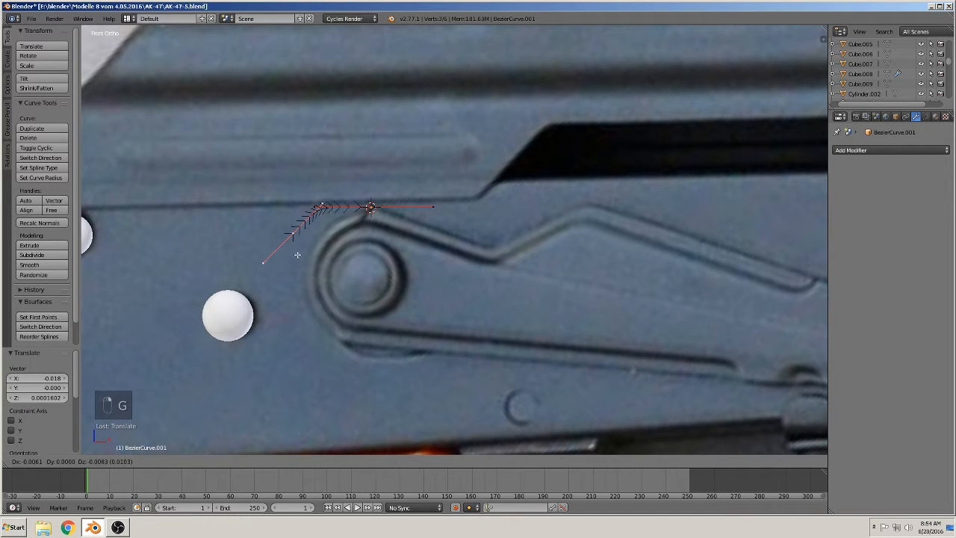
click(311, 292)
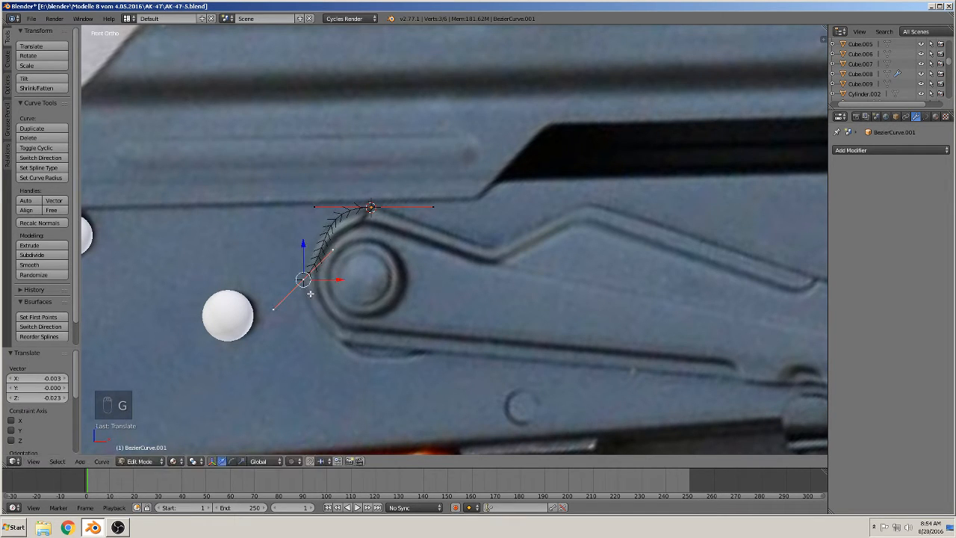
Adjust the handles of both control points so the curve follows the upper rear arc of the lever's round end.
right_click(330, 253)
key(g)
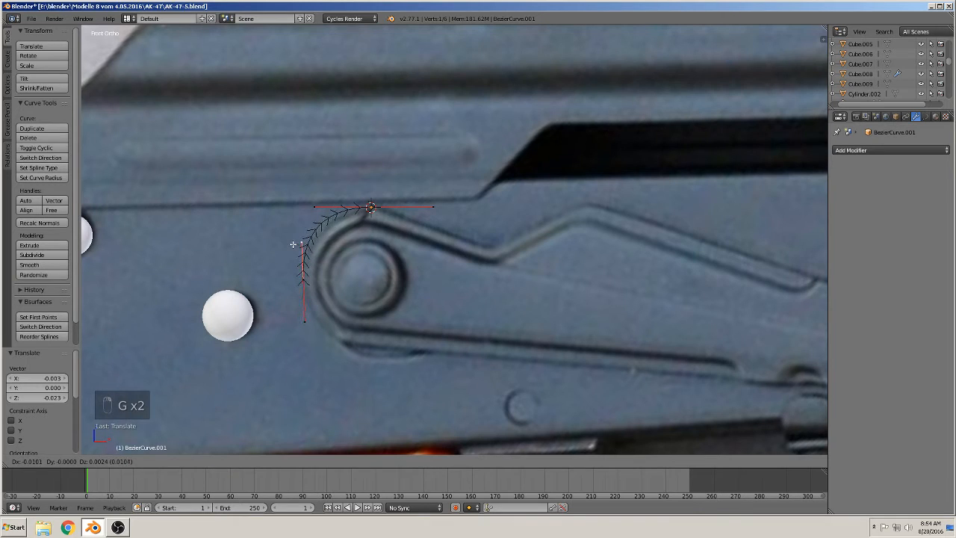
click(314, 206)
key(g)
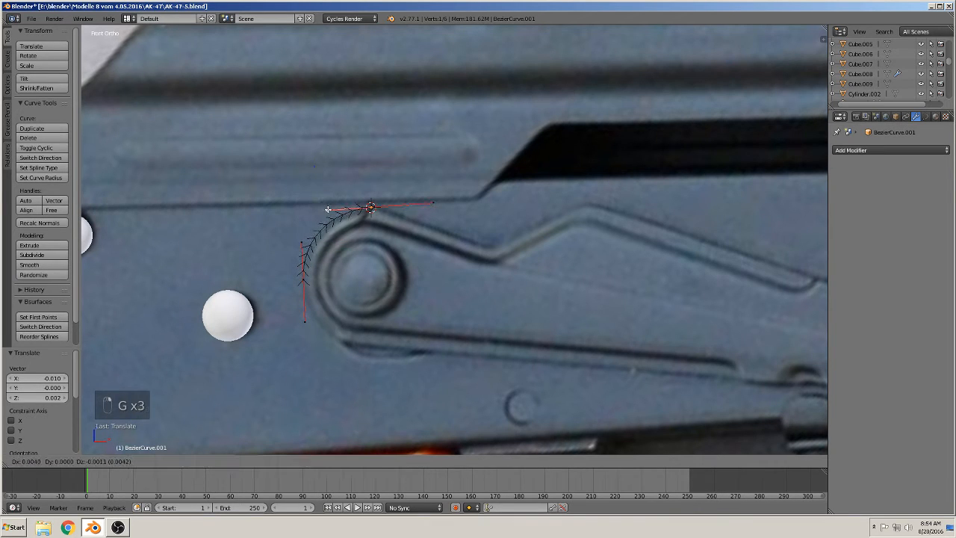
click(327, 209)
Extrude the curve's rear point about 0.015 along X and -0.020 along Z to the round end's underside and adjust the handles to the arc.
right_click(311, 277)
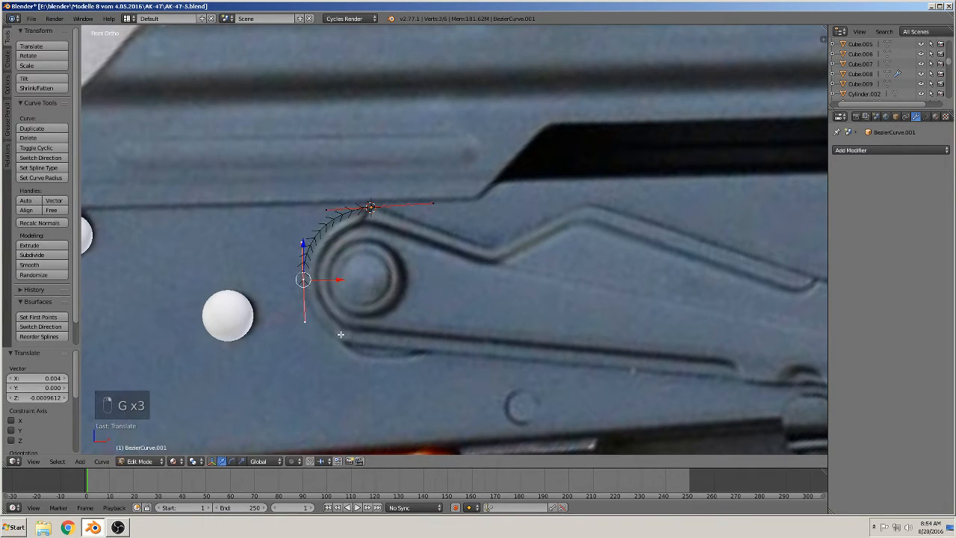
key(e)
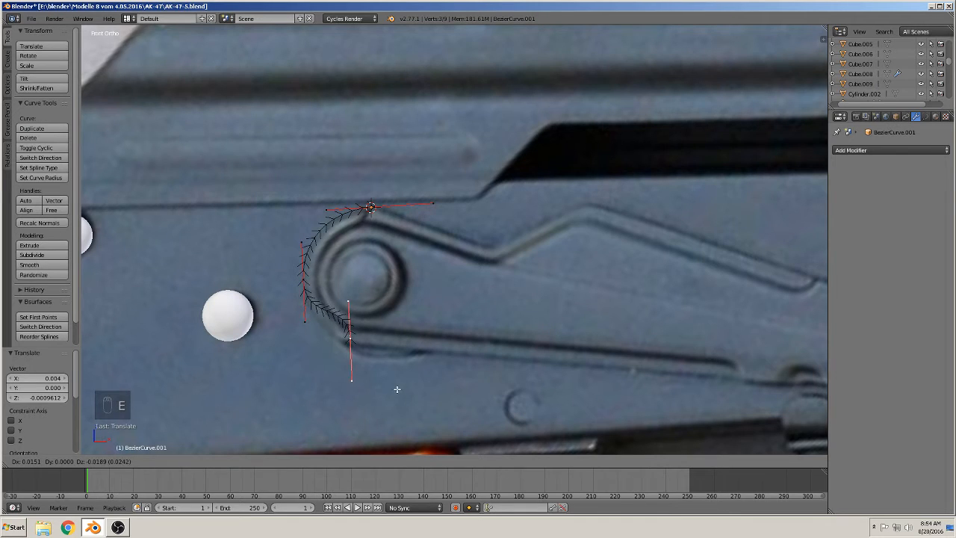
click(395, 392)
right_click(347, 304)
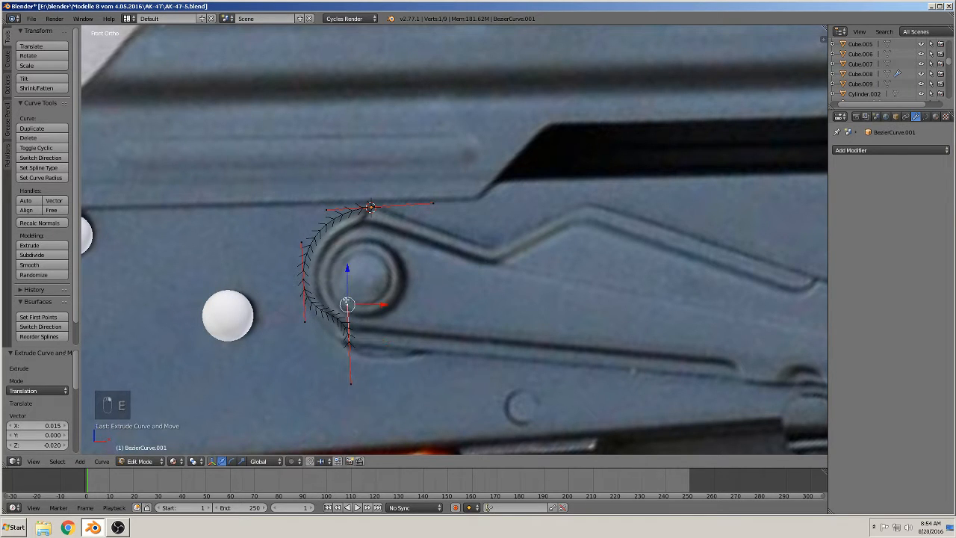
key(g)
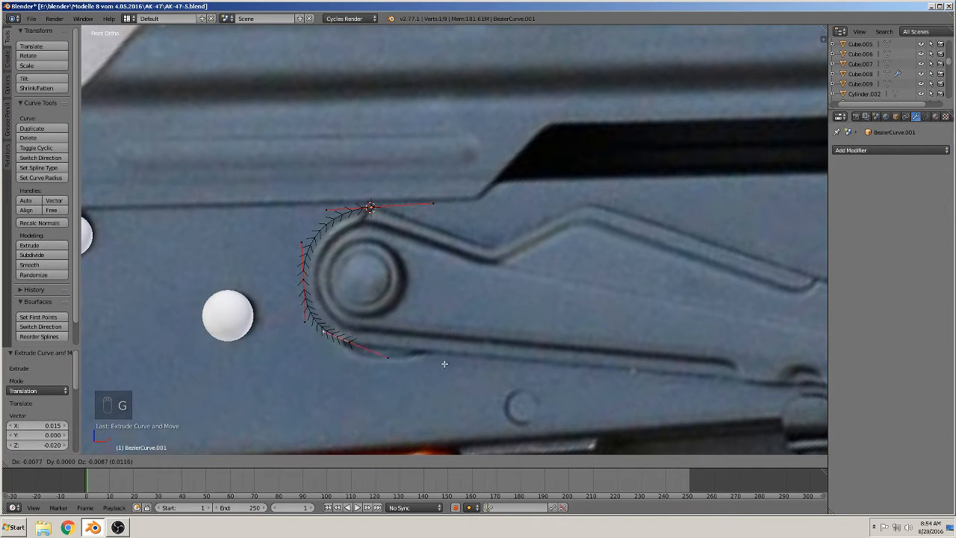
click(458, 365)
right_click(299, 328)
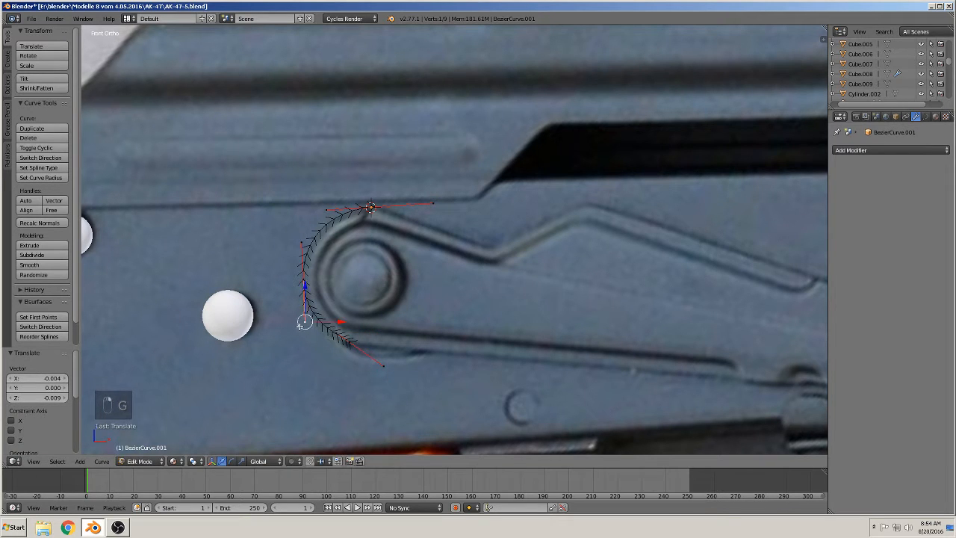
key(g)
click(297, 319)
Extrude the curve along the lever's lower edge and place the new point at the small notch above the magazine catch.
scroll(317, 324, down, 3)
scroll(431, 330, up, 2)
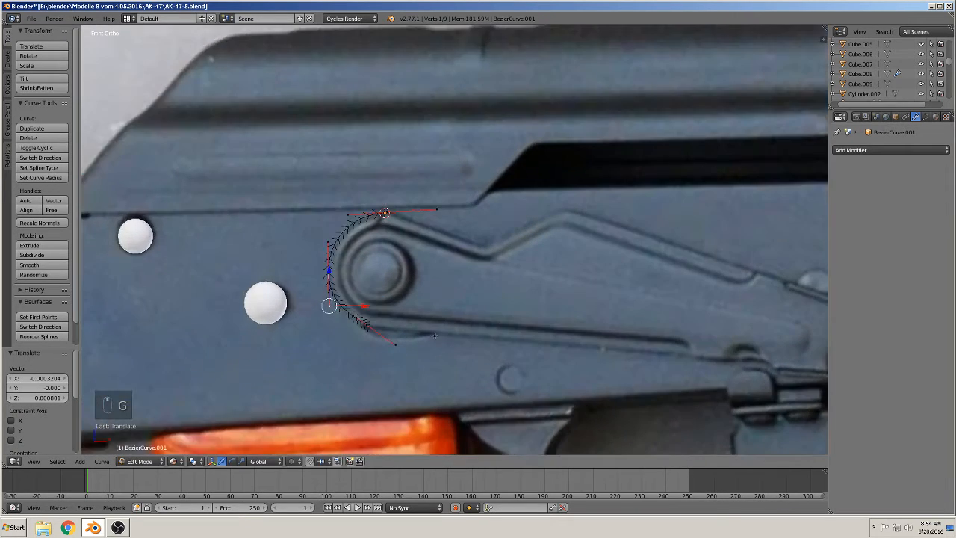
shift+middle_drag(426, 343, 247, 297)
scroll(375, 296, down, 2)
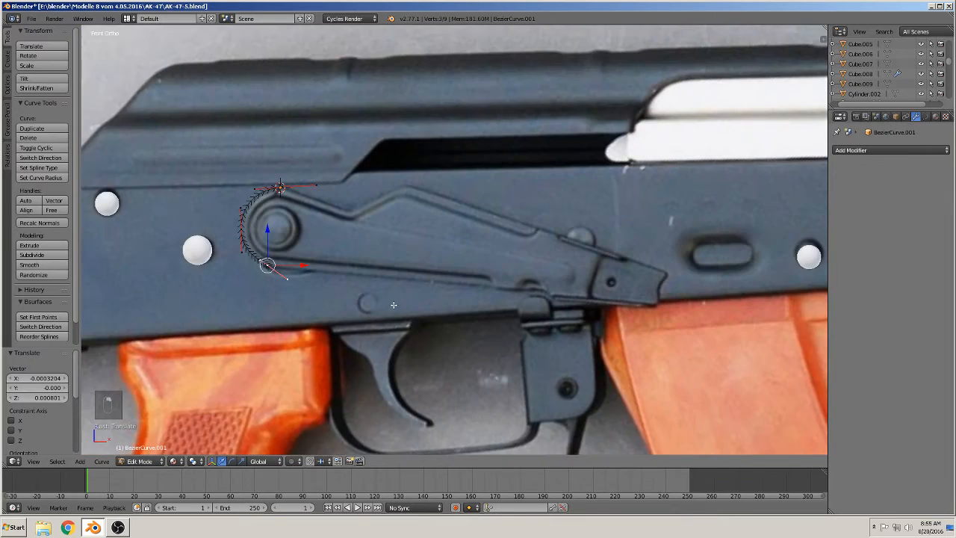
scroll(376, 296, up, 1)
key(e)
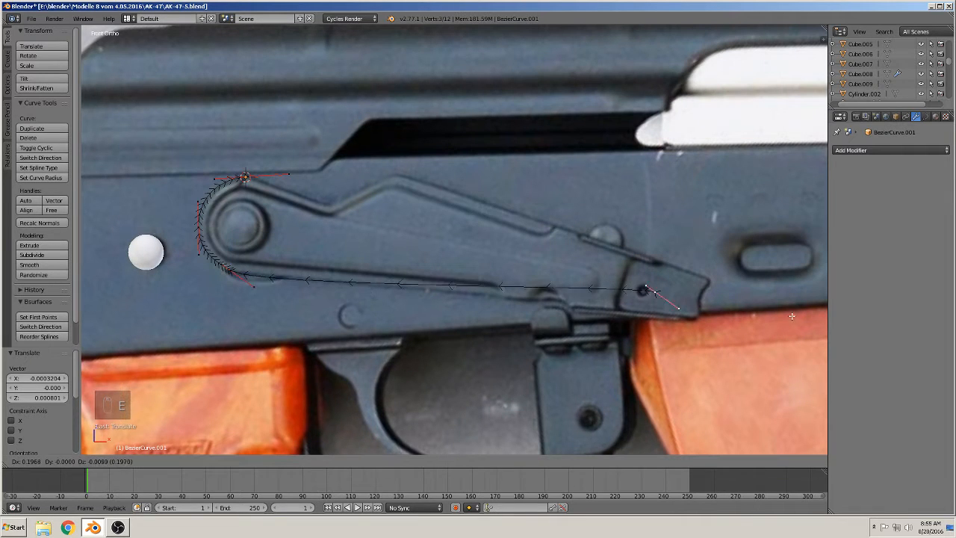
click(86, 341)
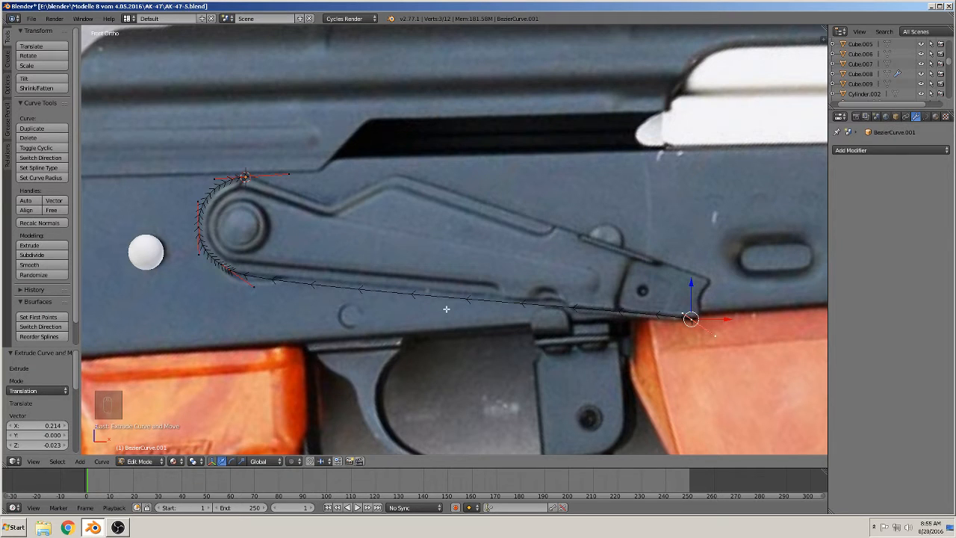
shift+middle_drag(543, 317, 392, 327)
scroll(536, 344, up, 1)
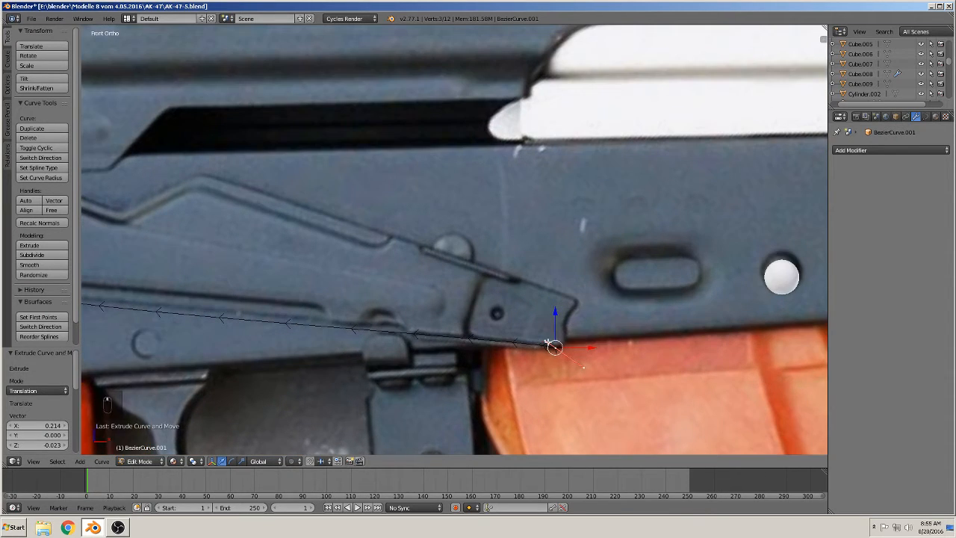
scroll(549, 342, down, 1)
key(g)
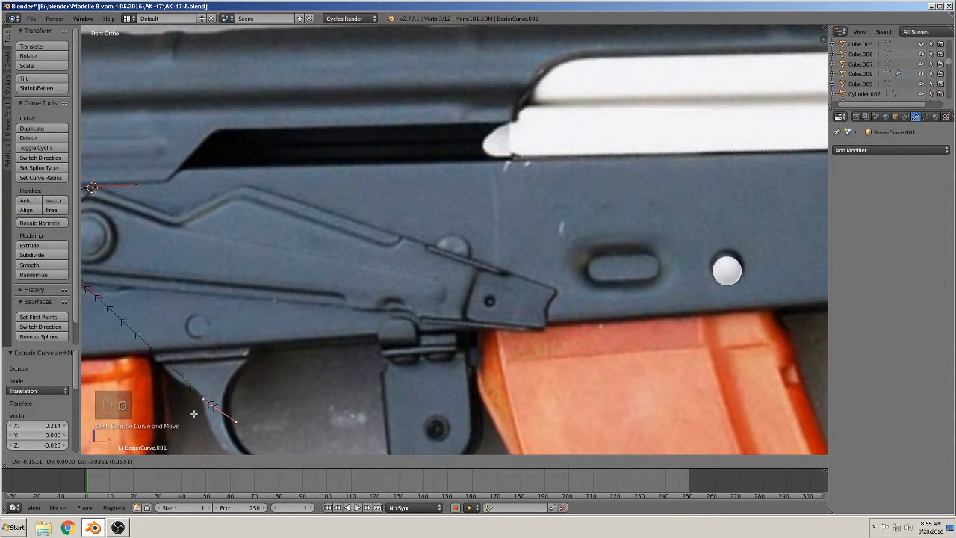
click(392, 315)
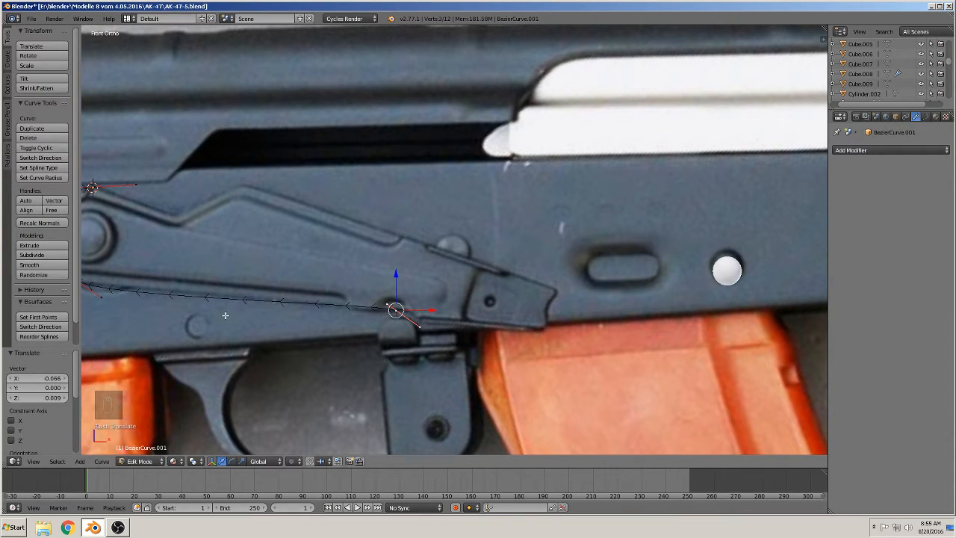
Align the handles at both ends of the long lower segment with the lever's edge, shortening the front handle at the notch.
shift+middle_drag(394, 309, 533, 284)
scroll(299, 287, up, 1)
right_click(208, 275)
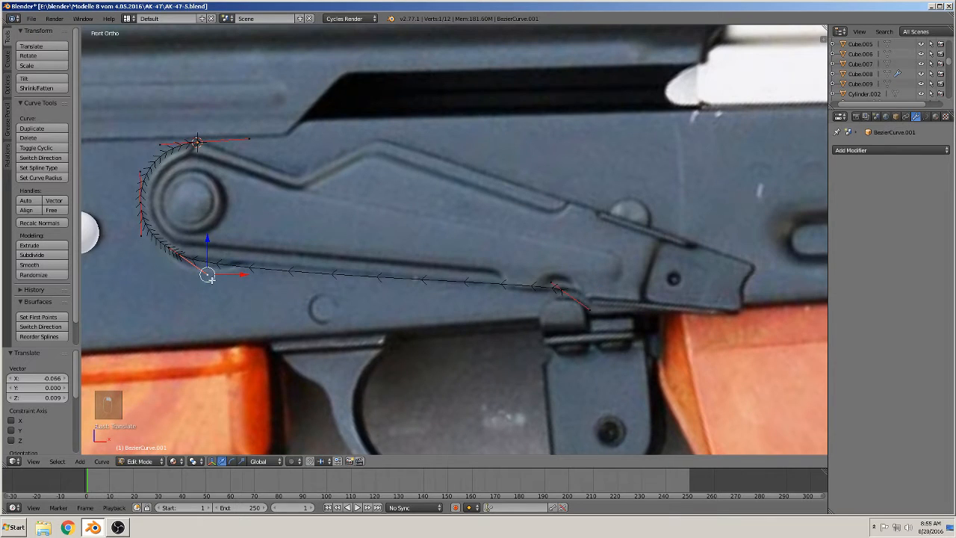
key(g)
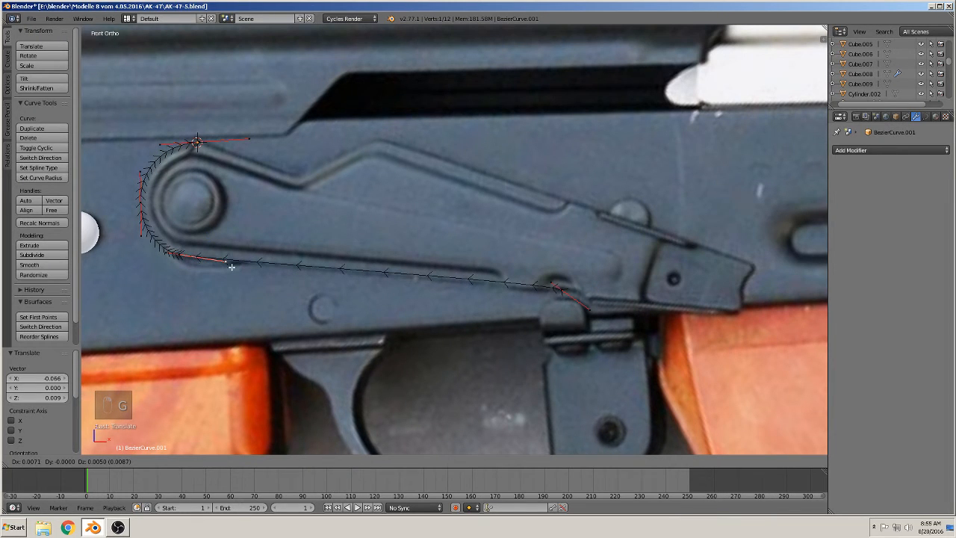
click(231, 267)
right_click(555, 280)
key(g)
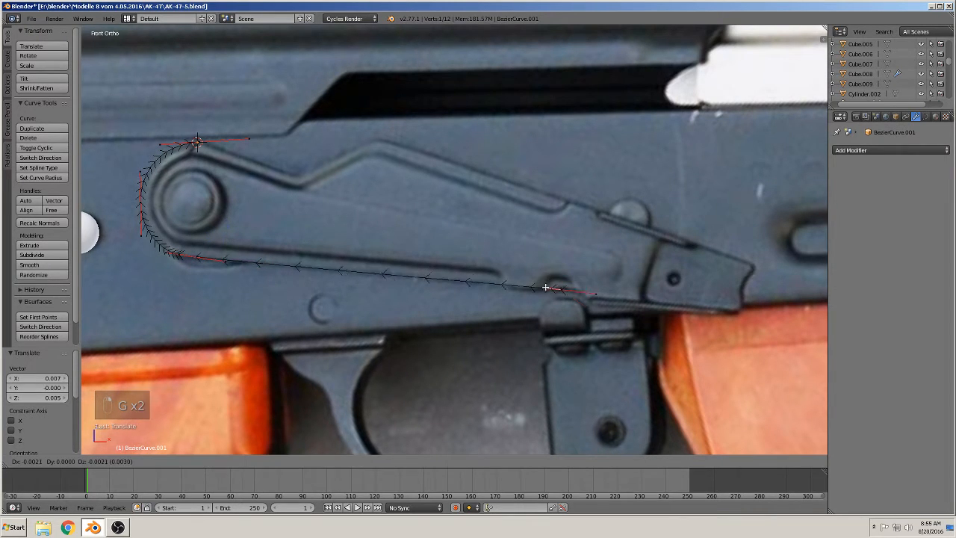
click(545, 287)
right_click(610, 290)
key(g)
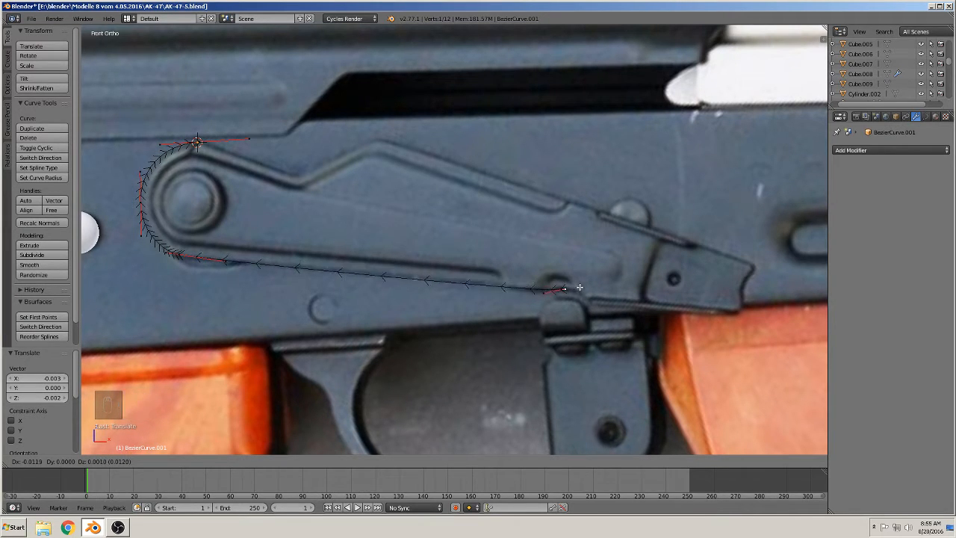
click(579, 288)
Extrude the notch point about 0.010 along X and -0.006 along Z and bend its handle around the notch's curve.
scroll(426, 250, up, 8)
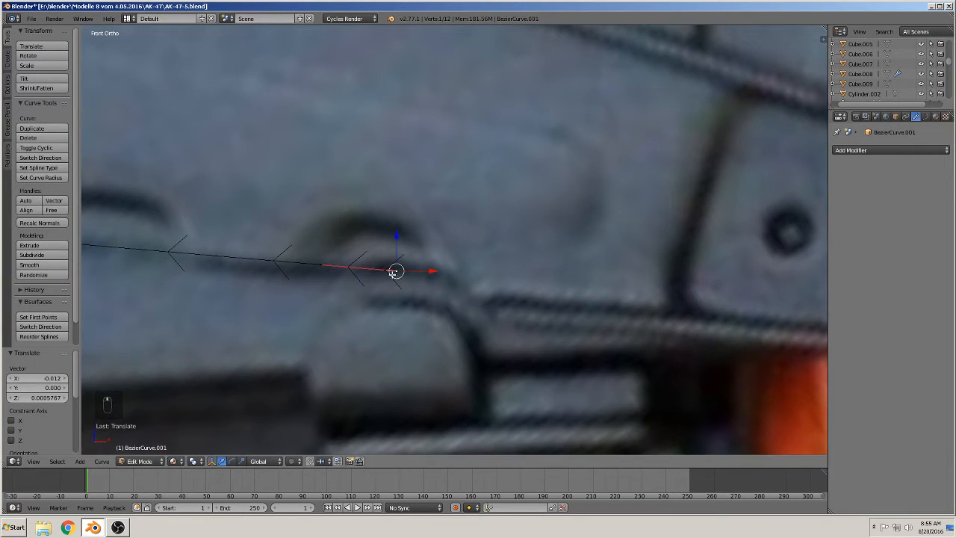
right_click(393, 272)
key(e)
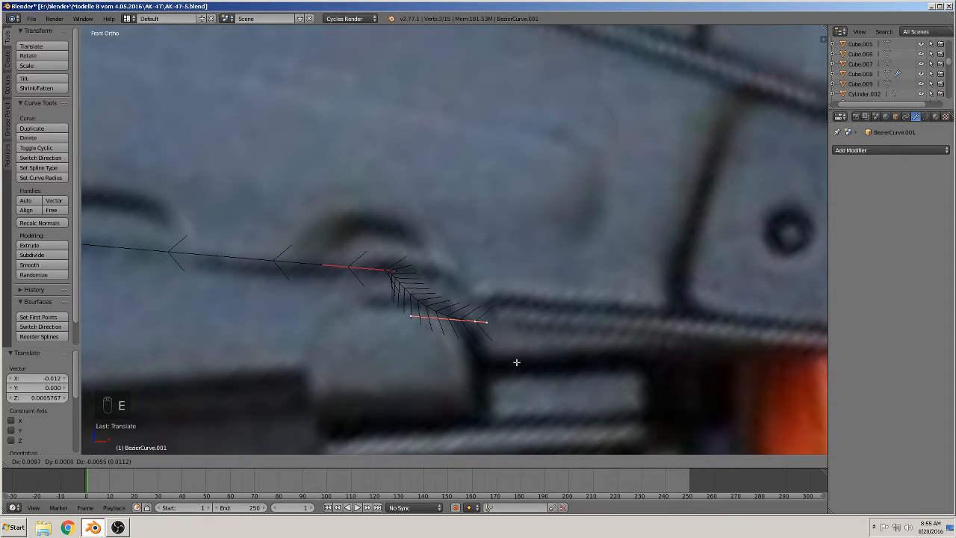
click(517, 362)
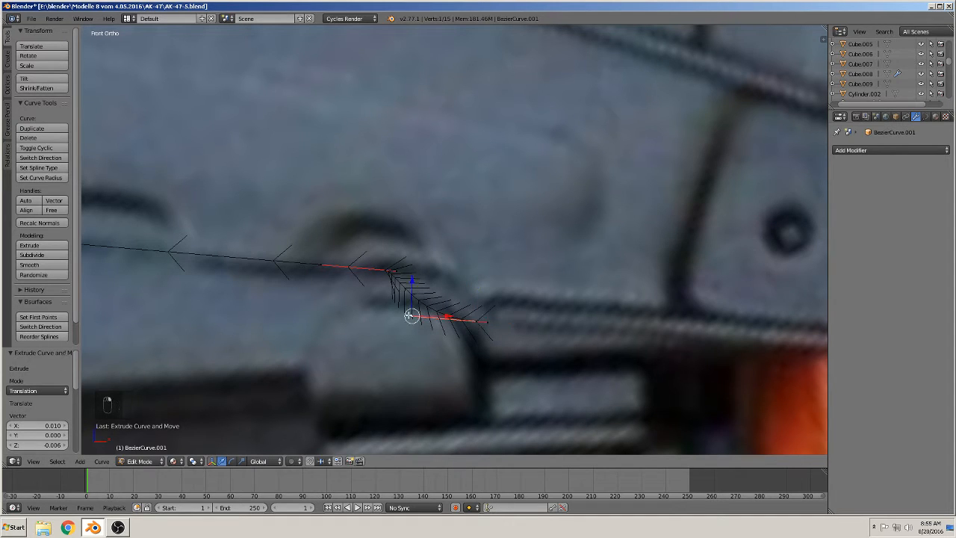
key(g)
click(568, 320)
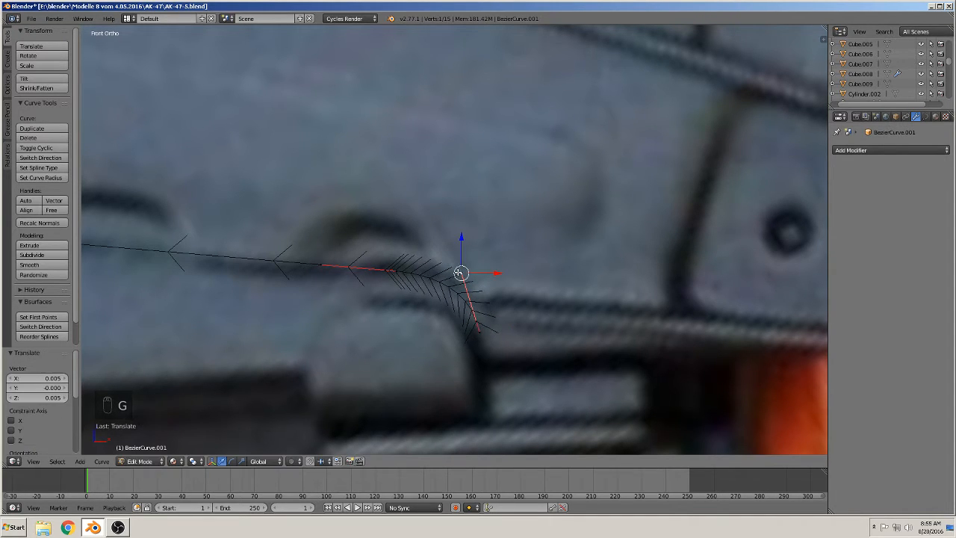
Extrude the curve about 0.056 along X and -0.003 along Z to the lever tip's lower corner and align the rear handle with the edge.
right_click(478, 326)
scroll(519, 346, down, 3)
shift+middle_drag(564, 353, 357, 358)
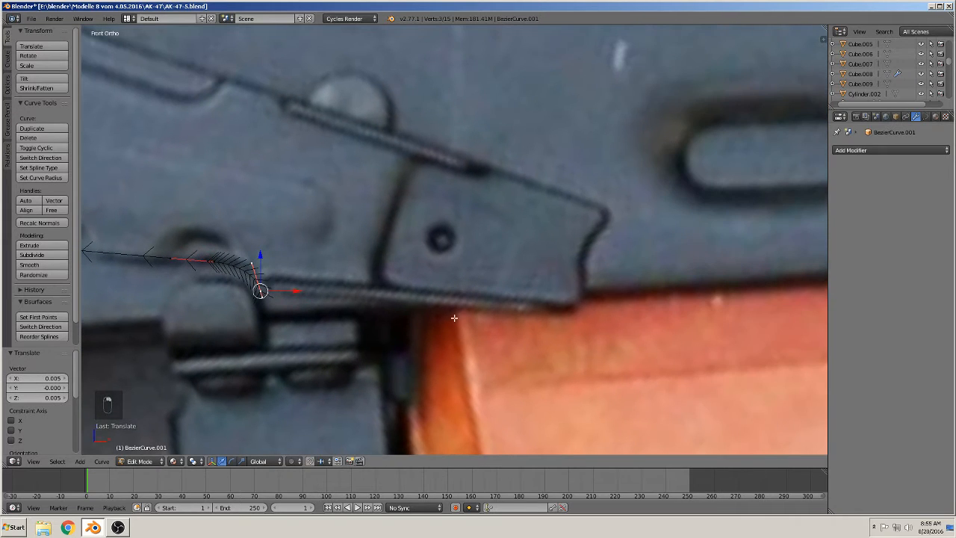
key(e)
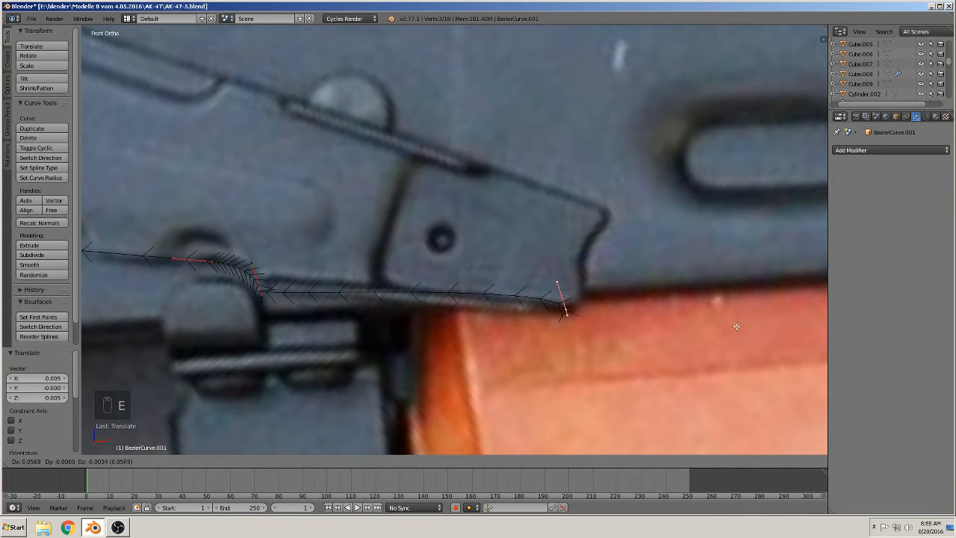
click(731, 323)
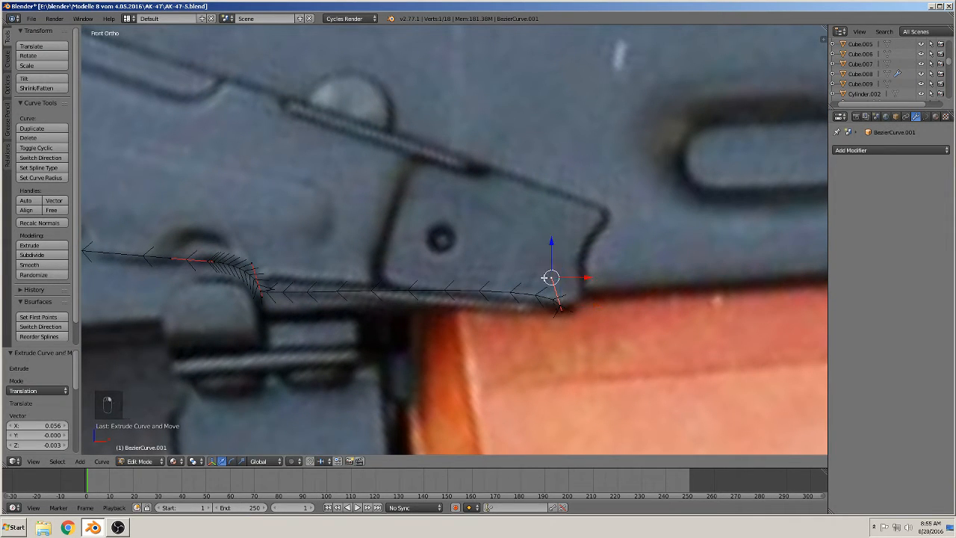
key(g)
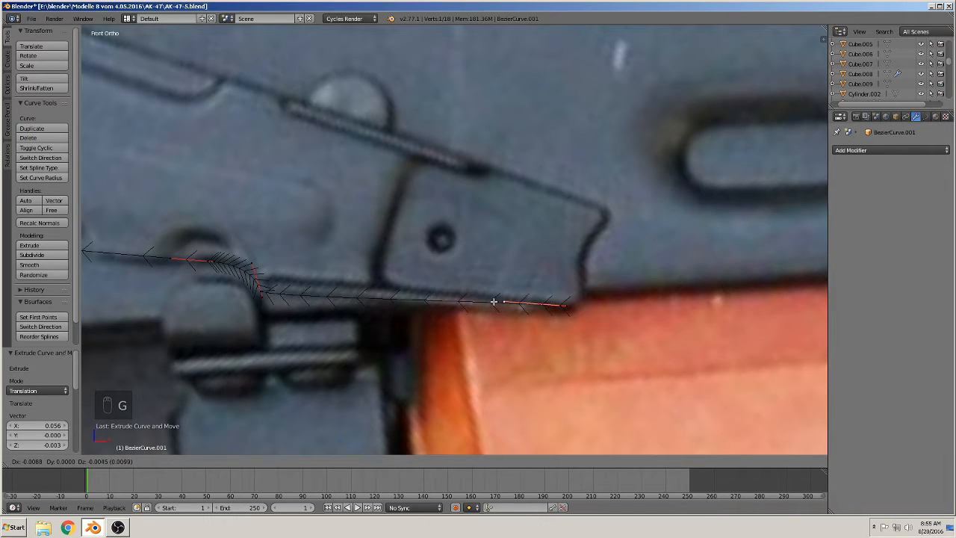
click(492, 303)
Extrude the corner point about 0.004 along X and 0.009 along Z up the lever tip's front edge and turn its handle down along that edge.
right_click(558, 304)
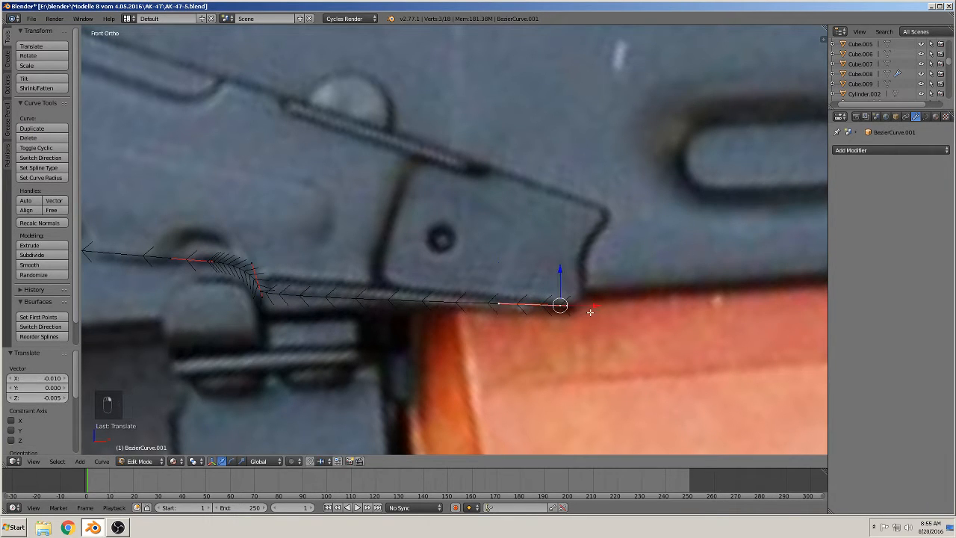
key(e)
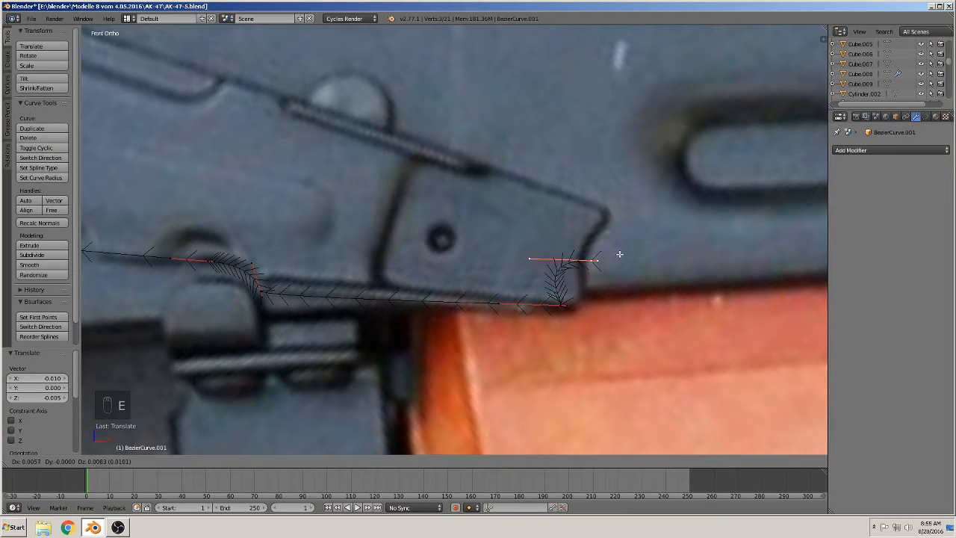
click(608, 251)
right_click(517, 257)
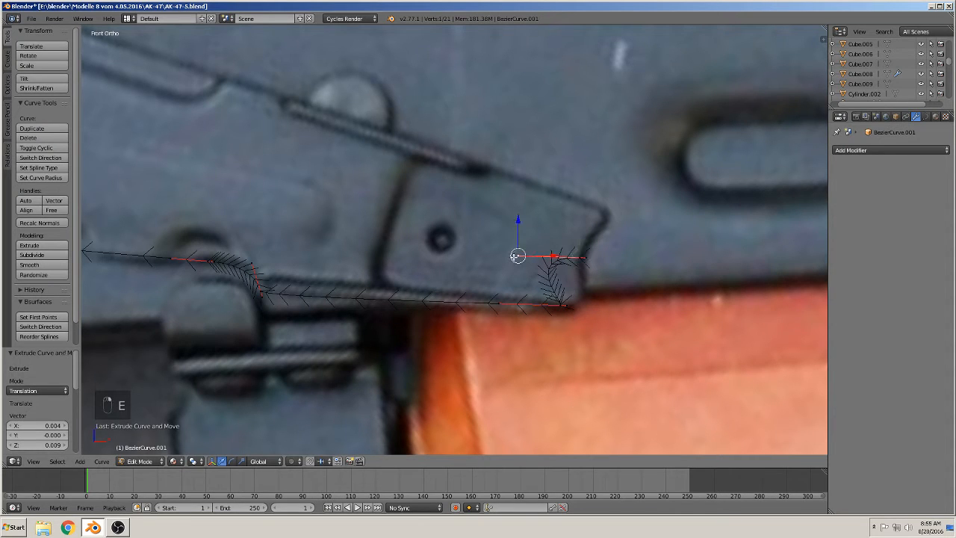
key(g)
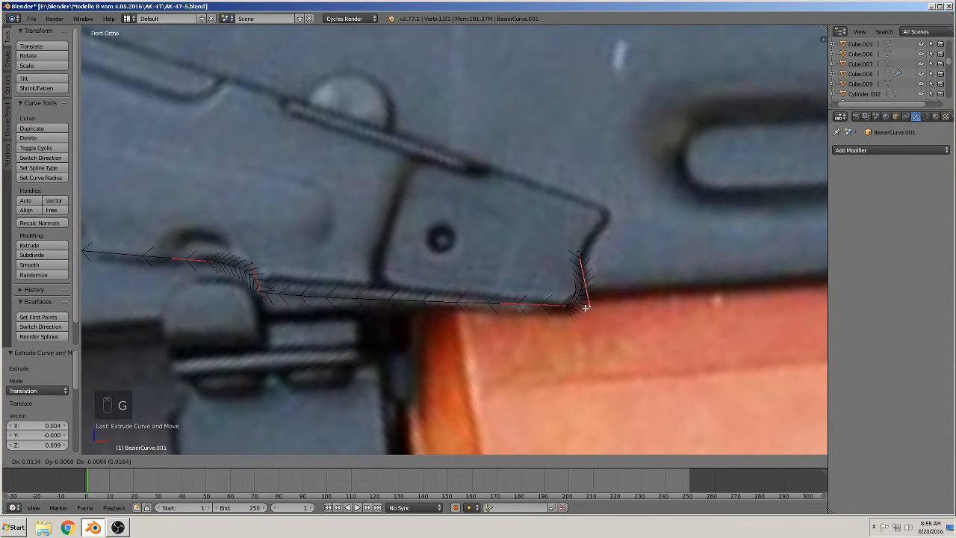
click(586, 307)
right_click(580, 258)
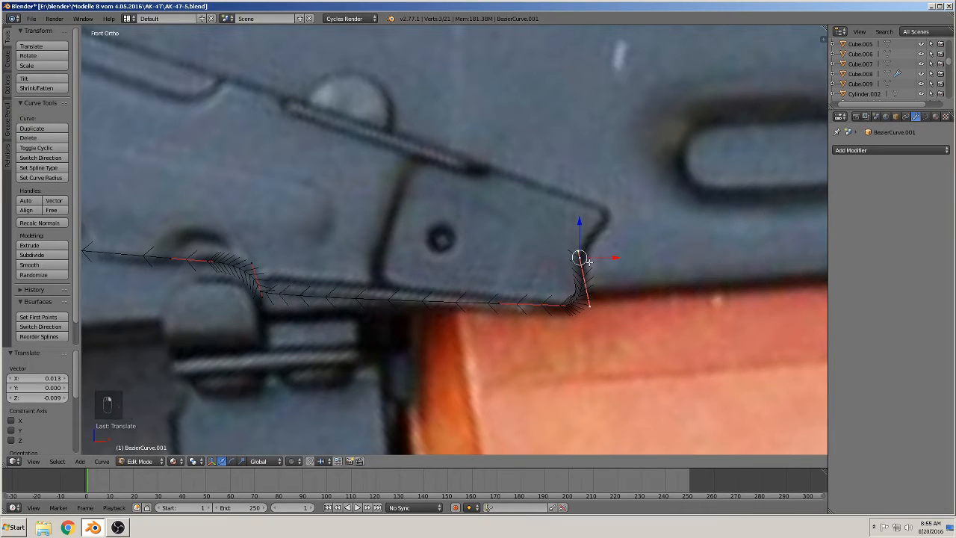
Extrude the curve about 0.004 along X and 0.010 along Z to the lever tip's upper corner and align its handle with the upper edge.
key(e)
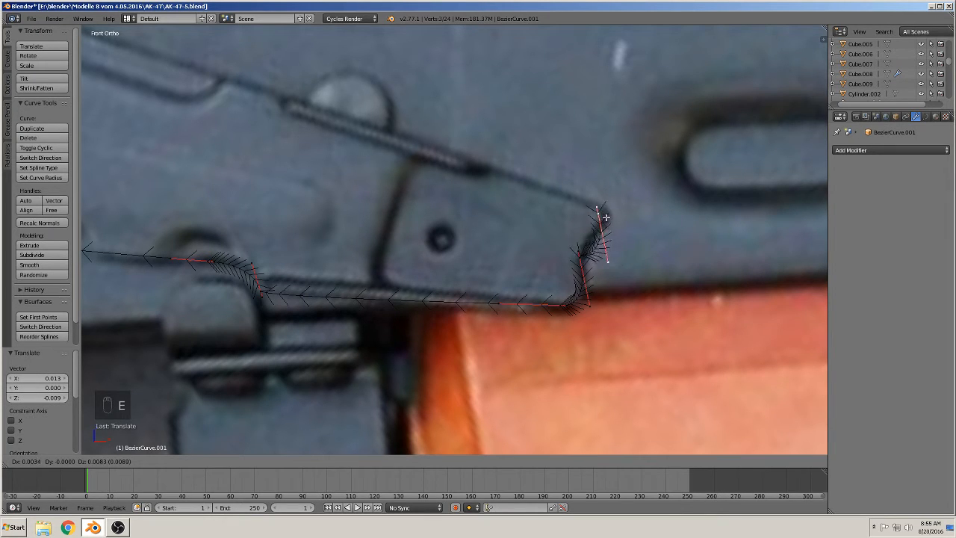
click(610, 207)
right_click(609, 254)
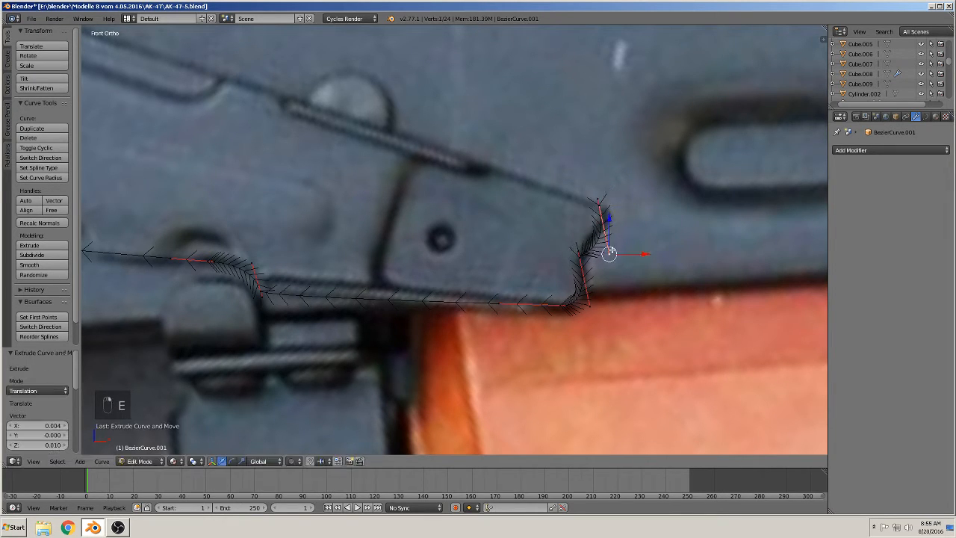
key(g)
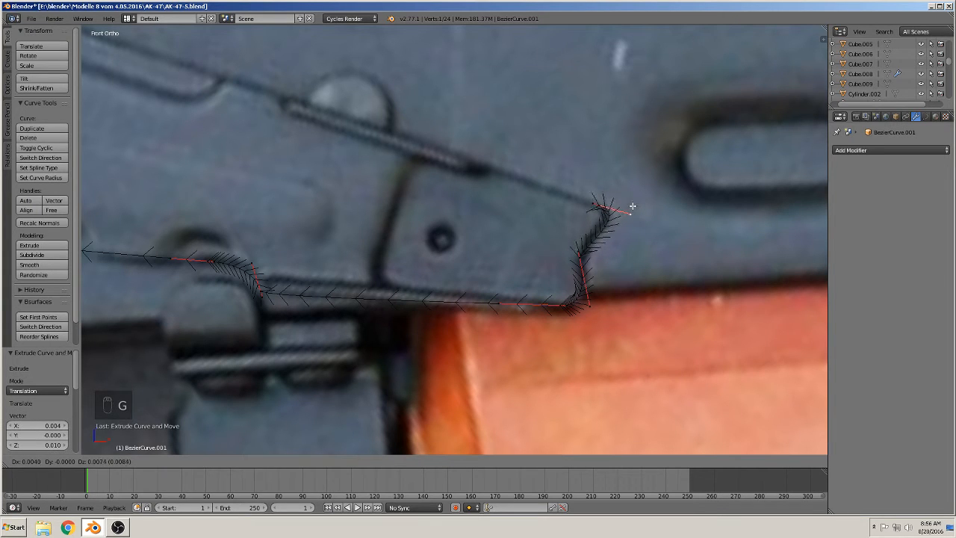
click(631, 208)
Extrude the tip's upper corner point about -0.138 along X and 0.046 along Z up the lever's long upper edge to its peak.
scroll(600, 205, down, 4)
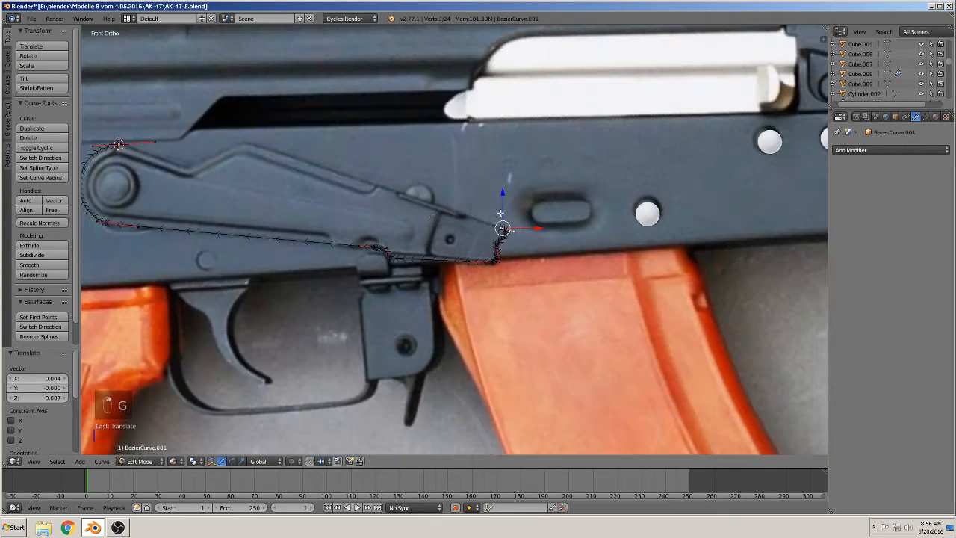
scroll(494, 247, up, 2)
key(e)
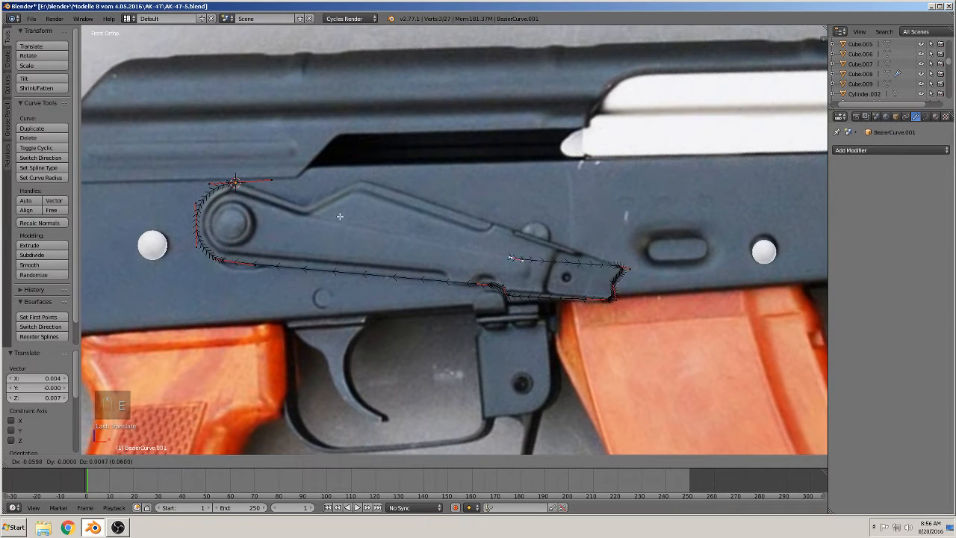
click(236, 152)
Extrude the curve about -0.011 along X across the peak and move the new point's handle -0.002 along X and 0.005 along Z.
scroll(621, 244, up, 3)
scroll(621, 244, up, 3)
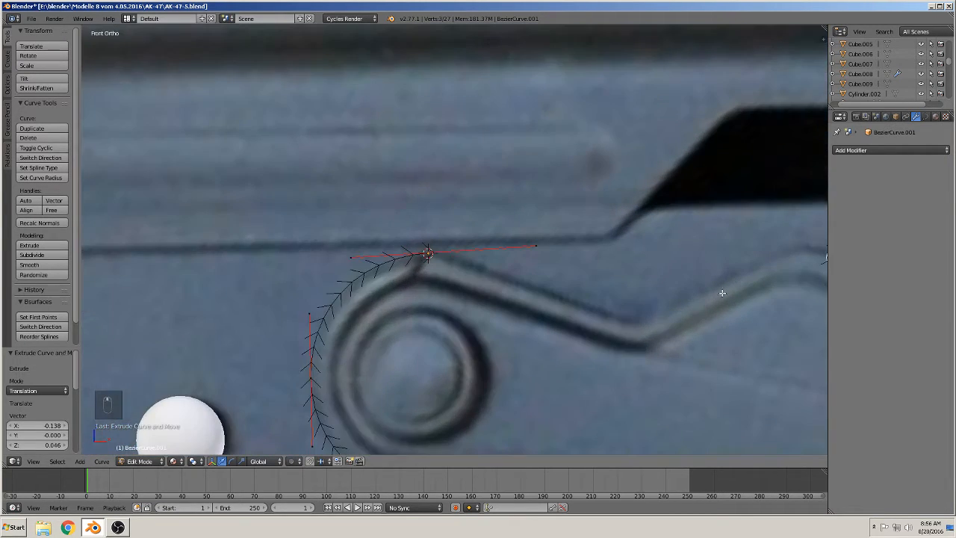
shift+middle_drag(752, 302, 376, 275)
key(e)
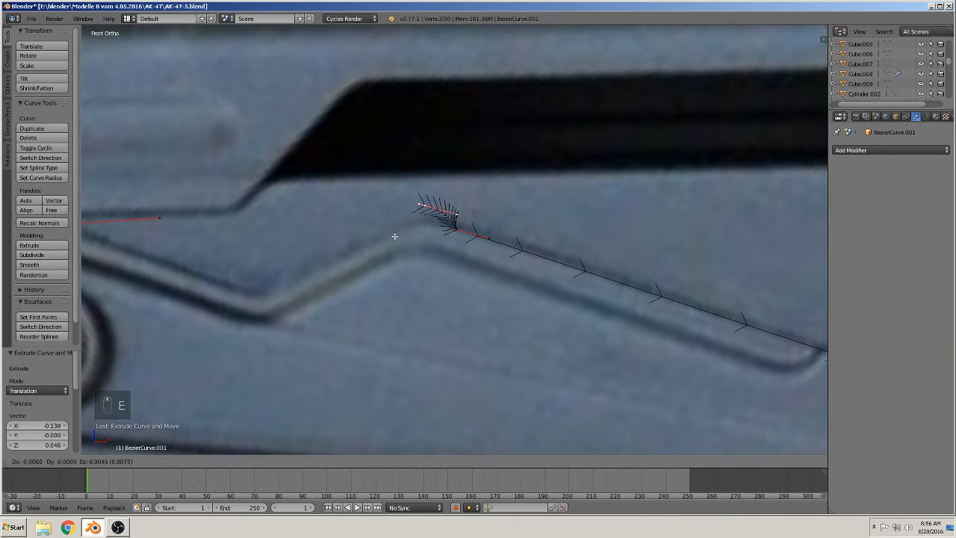
click(392, 259)
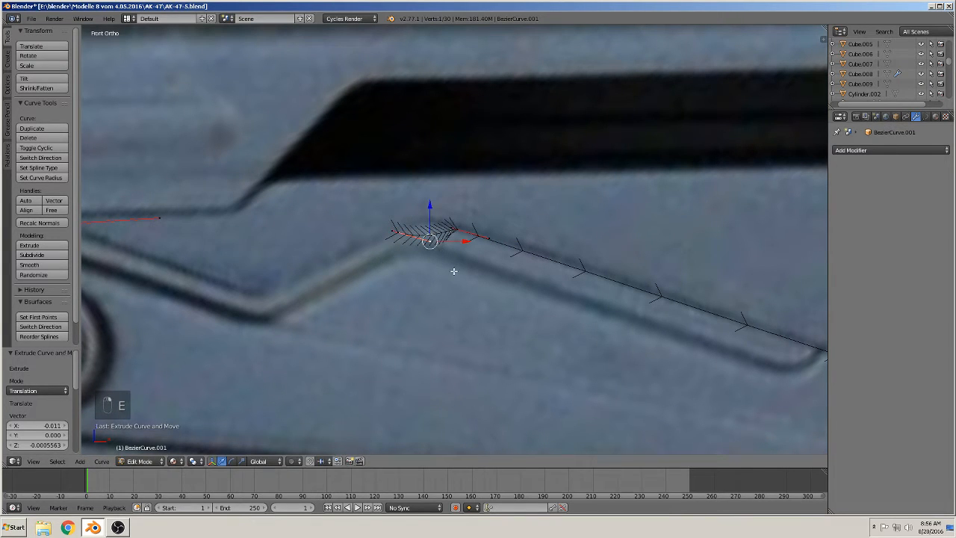
key(g)
click(439, 243)
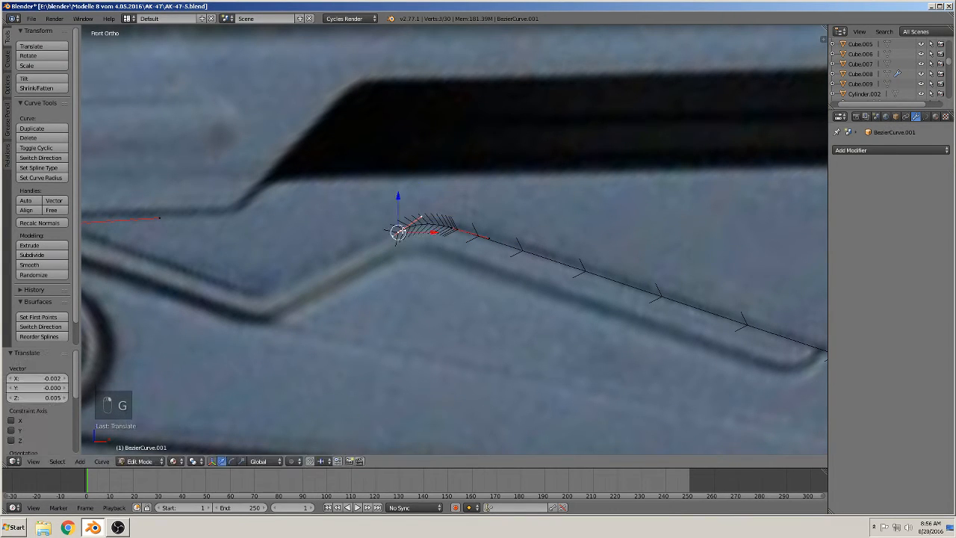
Extrude the curve down the slope into the upper edge's dip, extrude again -0.010 along X, and turn the last handle to round the dip.
key(e)
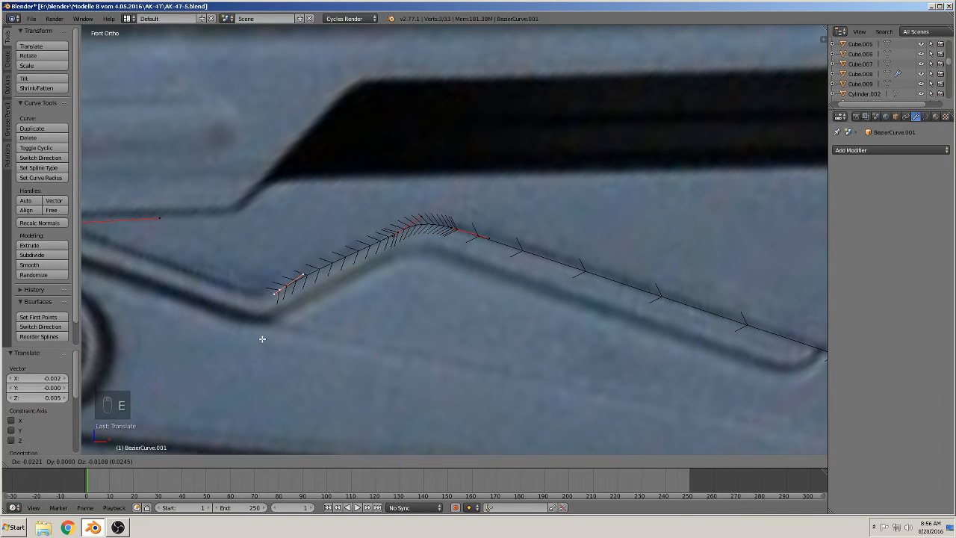
click(262, 335)
key(e)
click(198, 331)
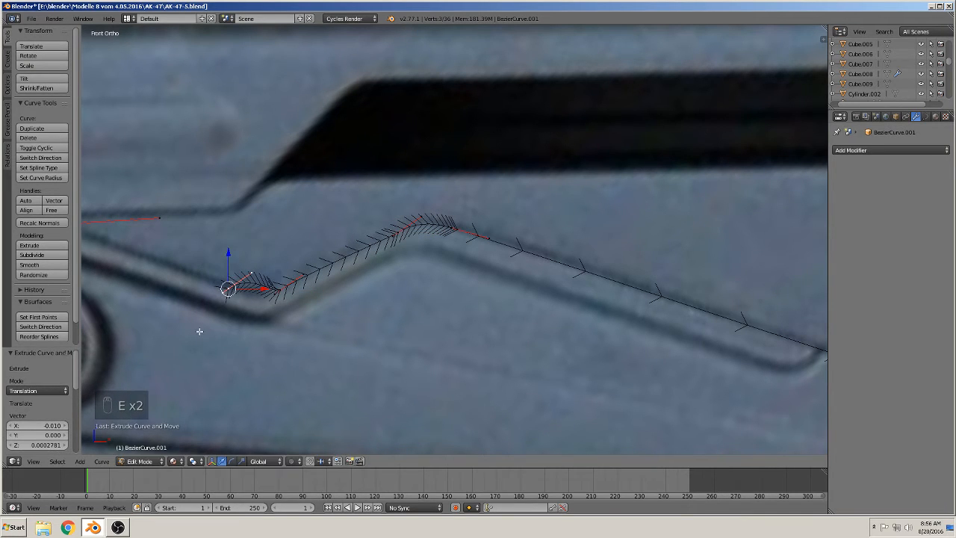
key(g)
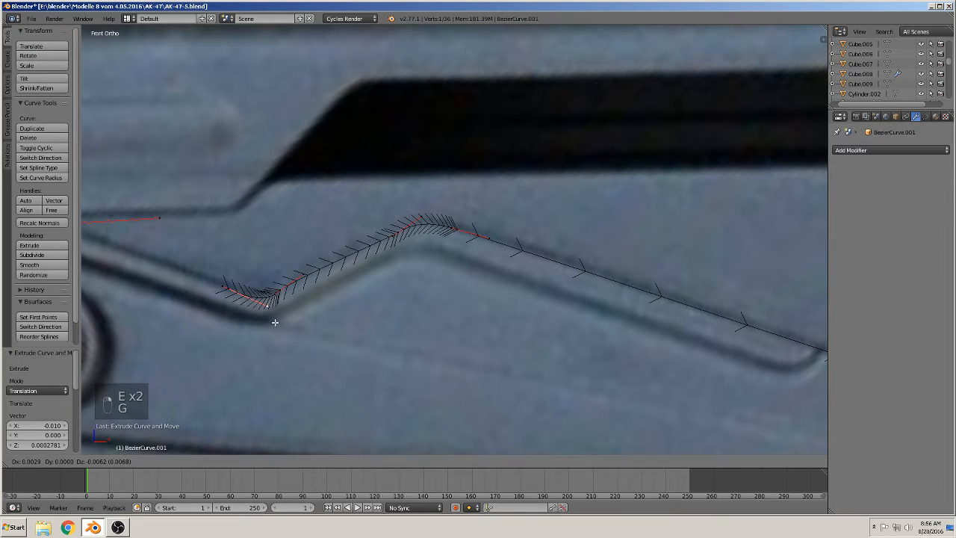
click(276, 322)
Close the lever outline by making a segment between the dip's last point and the starting point above the pivot.
shift+middle_drag(335, 316, 694, 291)
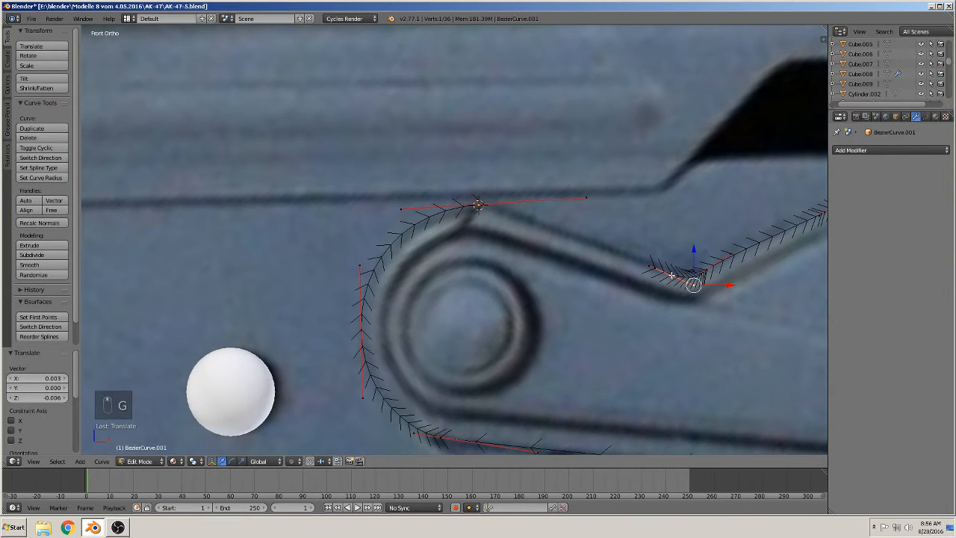
shift+right_click(478, 207)
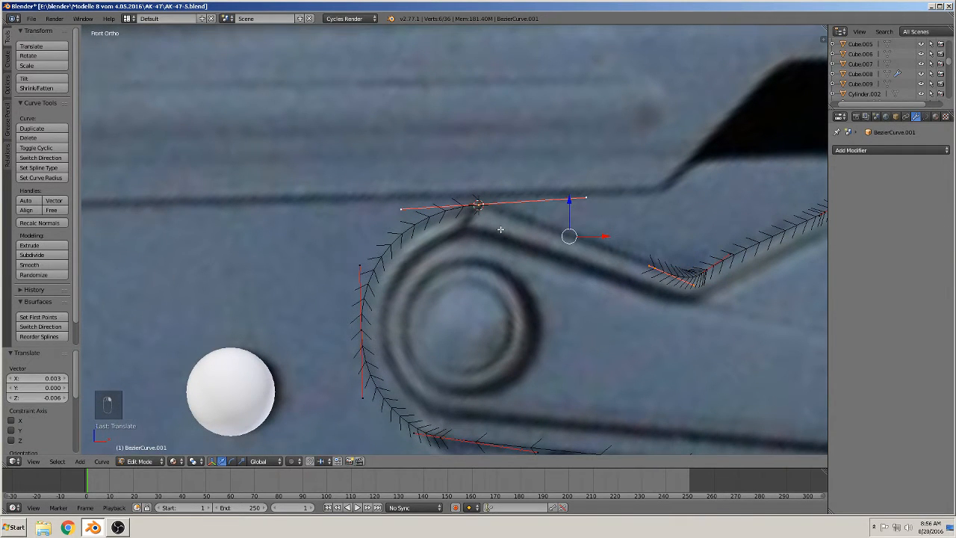
key(f)
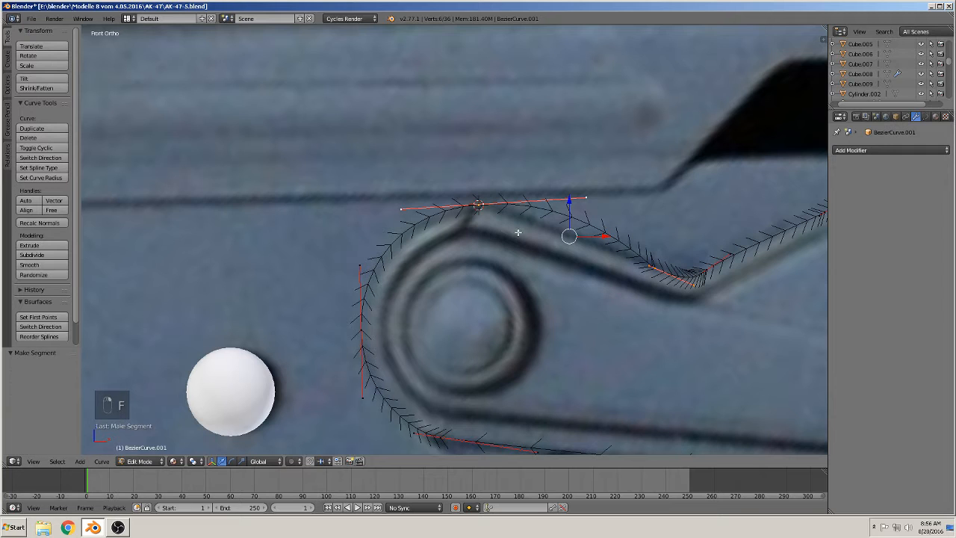
Shorten the starting point's front handle by about 0.008 along X and lengthen the dip point's facing handle along the lever's edge.
right_click(606, 197)
key(g)
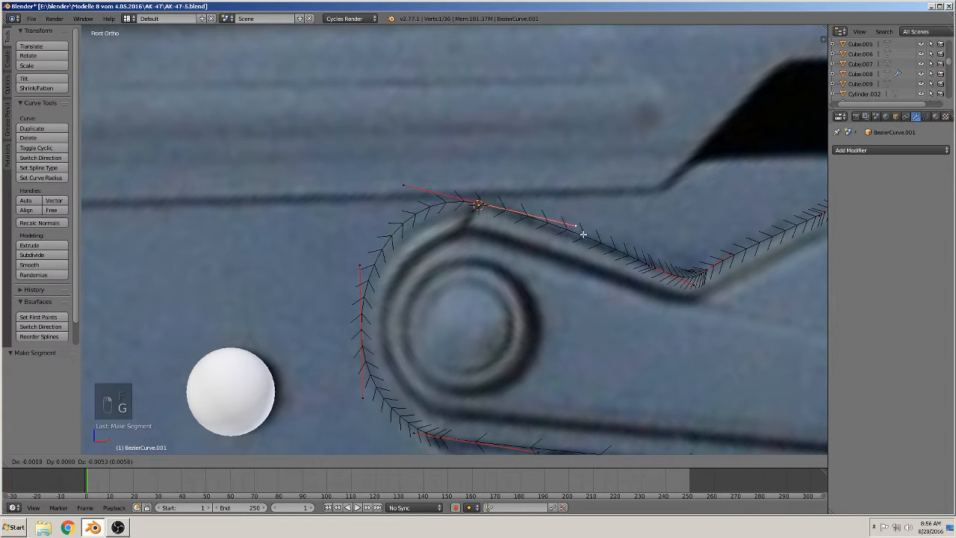
click(551, 204)
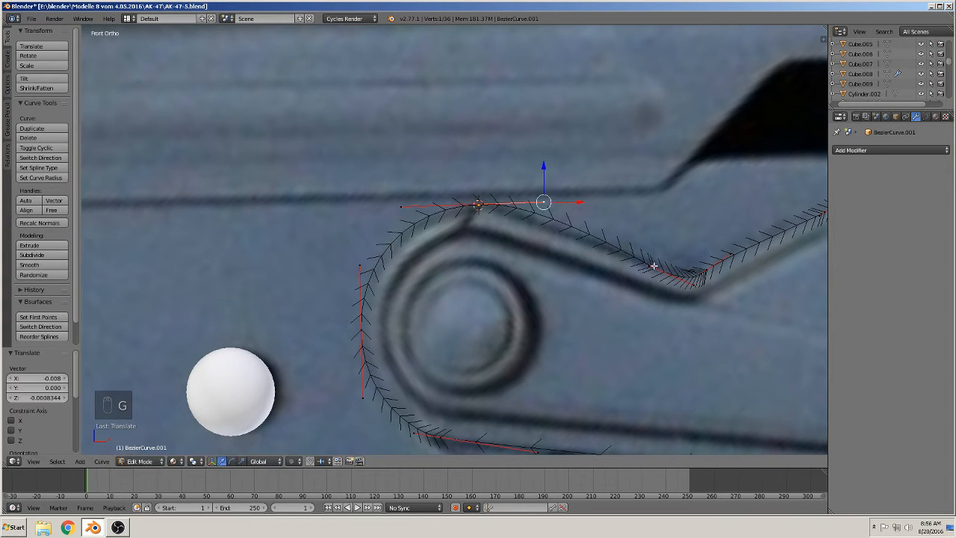
key(g)
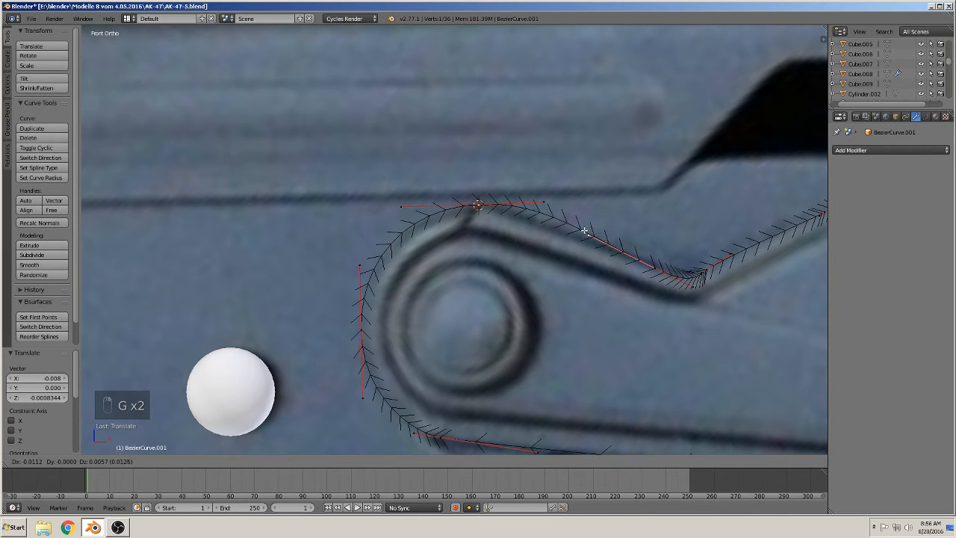
click(587, 233)
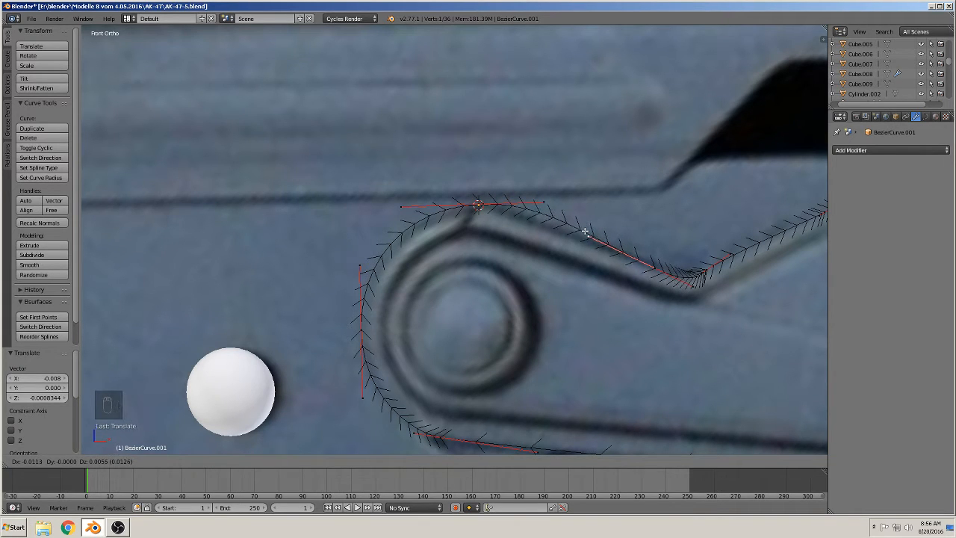
Duplicate the finished lever outline and move the copy along X clear of the reference photo, including a further 0.333 shift.
scroll(713, 339, down, 6)
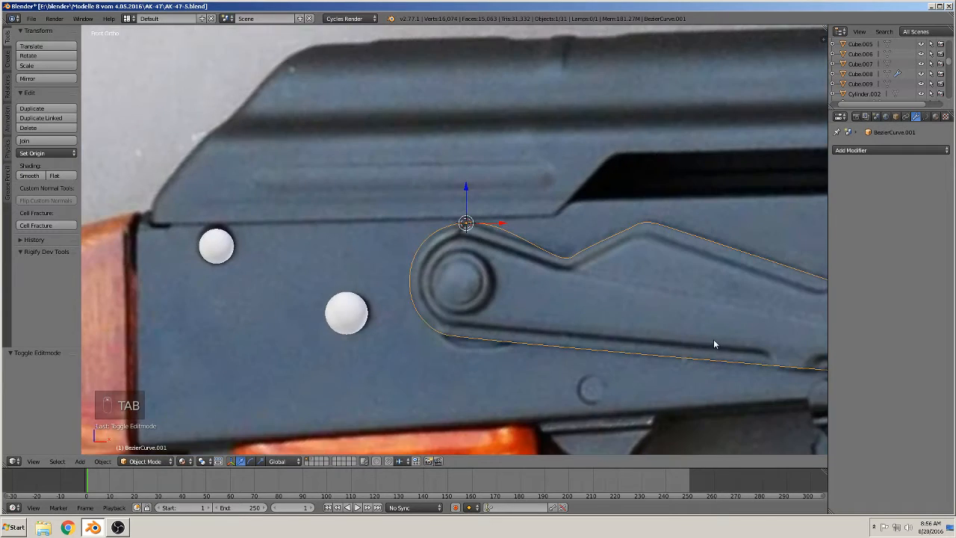
scroll(708, 344, down, 6)
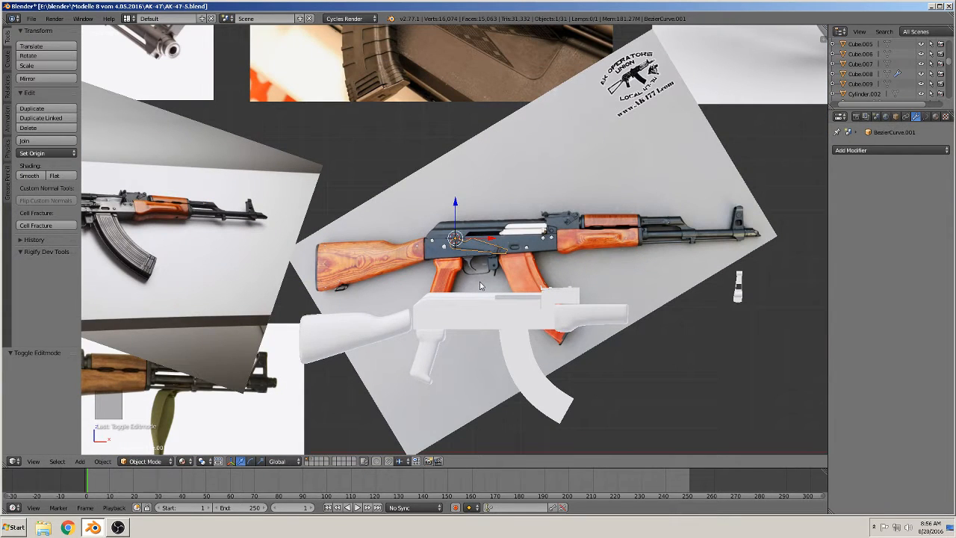
key(shift+d)
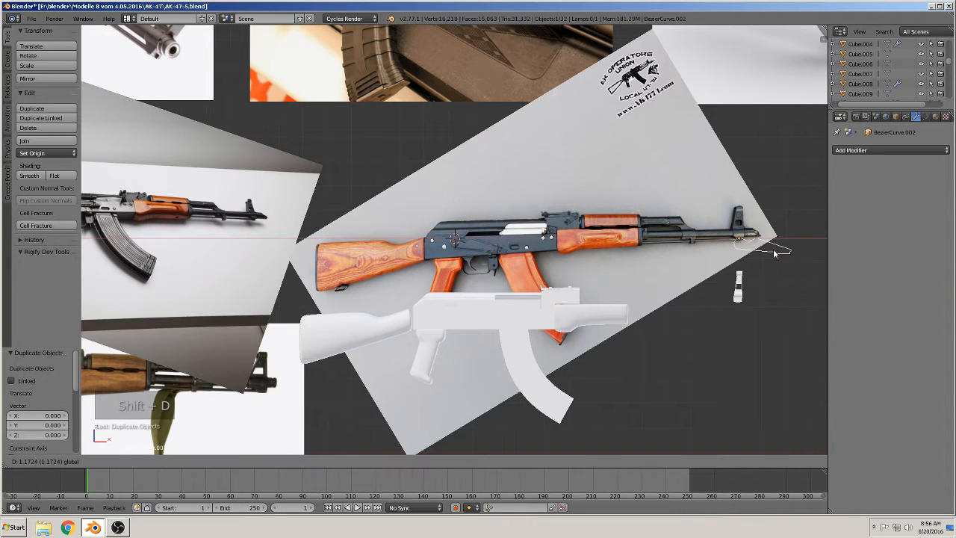
drag(803, 259, 805, 259)
shift+middle_drag(750, 270, 412, 271)
drag(470, 239, 551, 249)
On the duplicated outline, lengthen the handle on the dip's front side by 0.003 along X and 0.001 along Z and nudge its point slightly.
scroll(632, 323, up, 4)
shift+middle_drag(632, 323, 507, 325)
scroll(501, 287, up, 8)
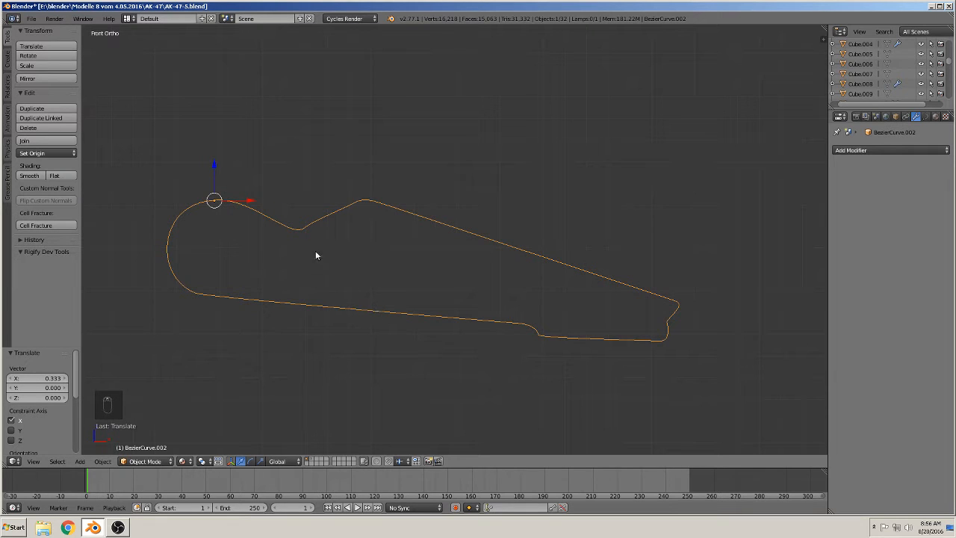
shift+middle_drag(354, 249, 460, 245)
scroll(460, 245, up, 5)
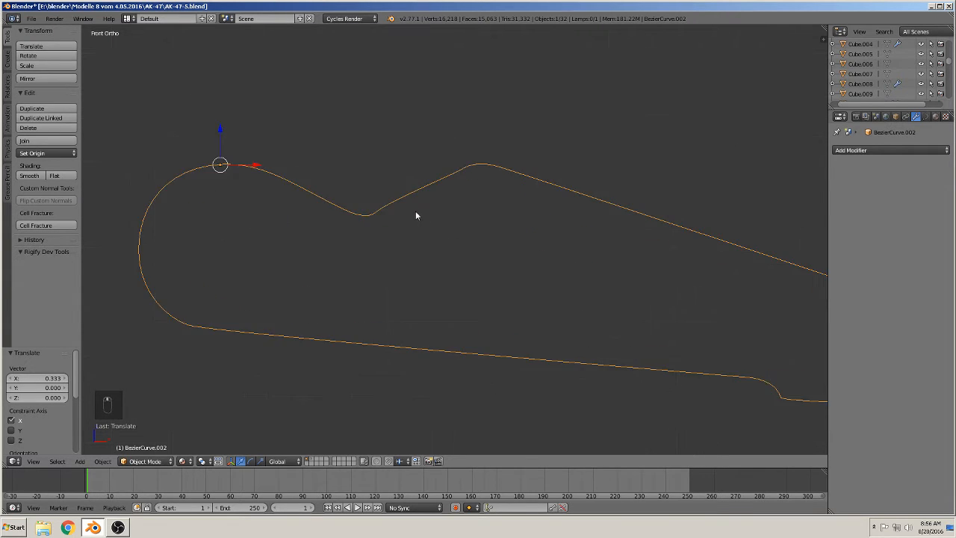
key(Tab)
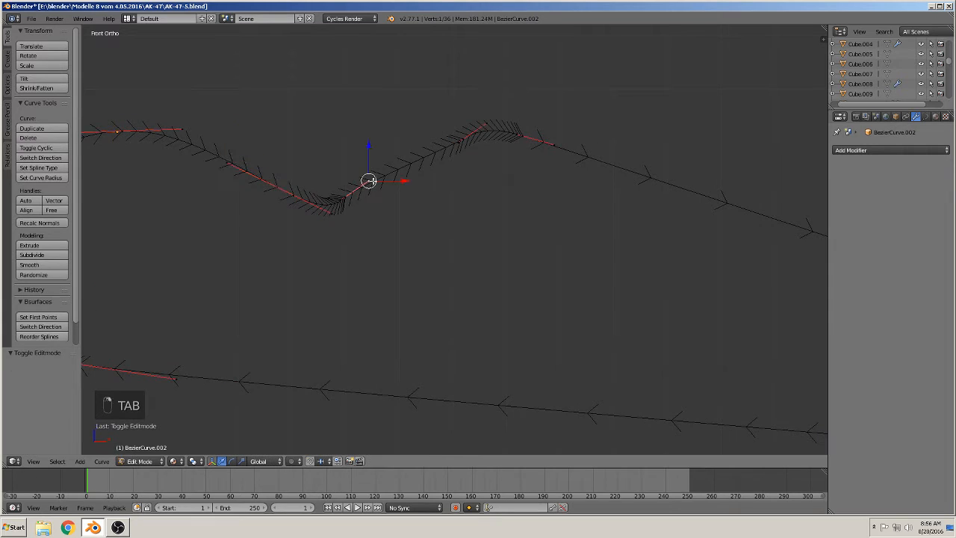
key(g)
click(384, 173)
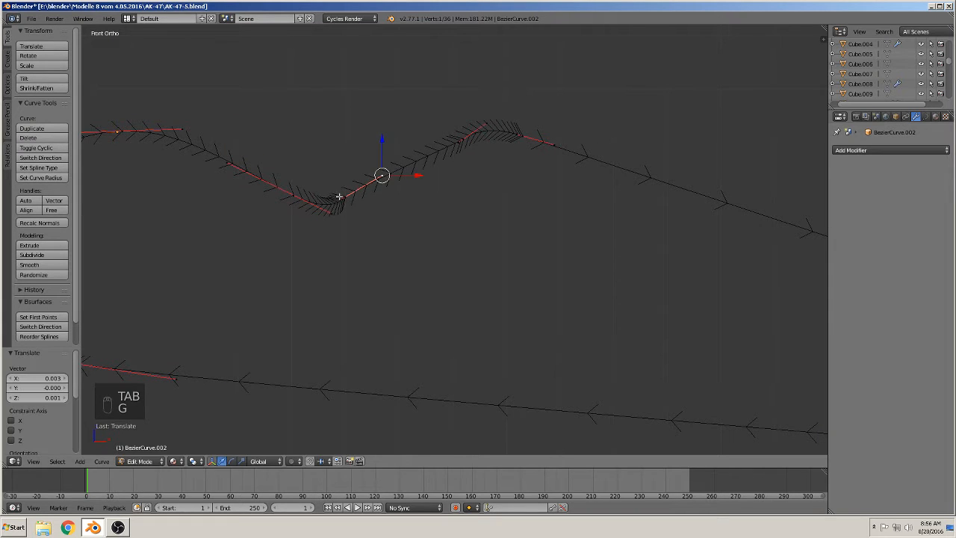
right_click(347, 198)
key(g)
click(351, 198)
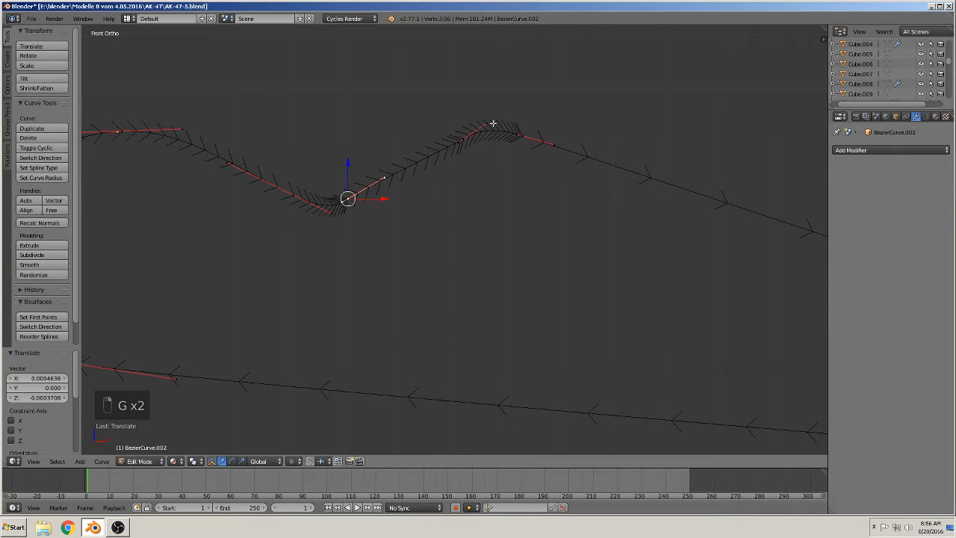
Adjust the handle at the outline's upper peak slightly to smooth the rounding.
right_click(493, 123)
key(g)
click(491, 124)
key(Tab)
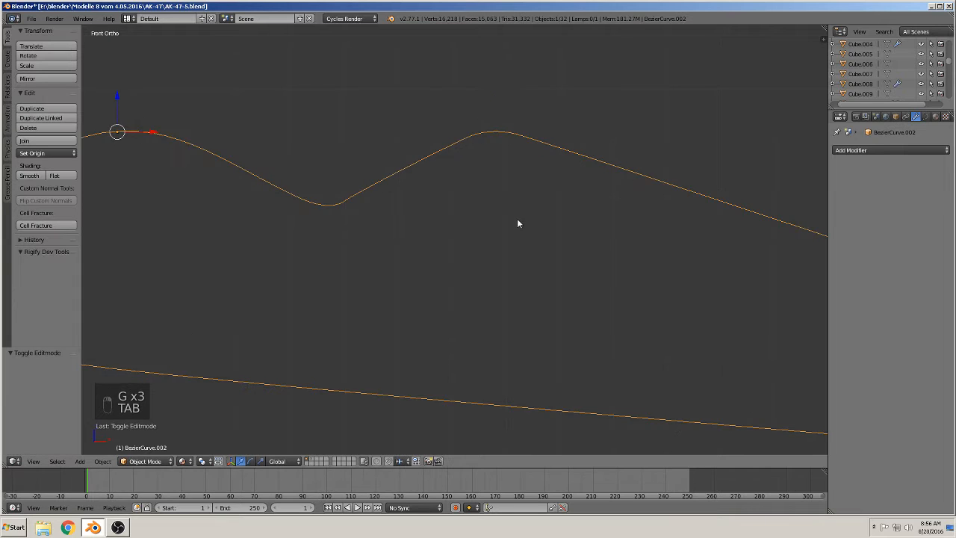
Move the point on the dip's front side 0.0008 along X and -0.0004 along Z to widen the rounding.
key(Tab)
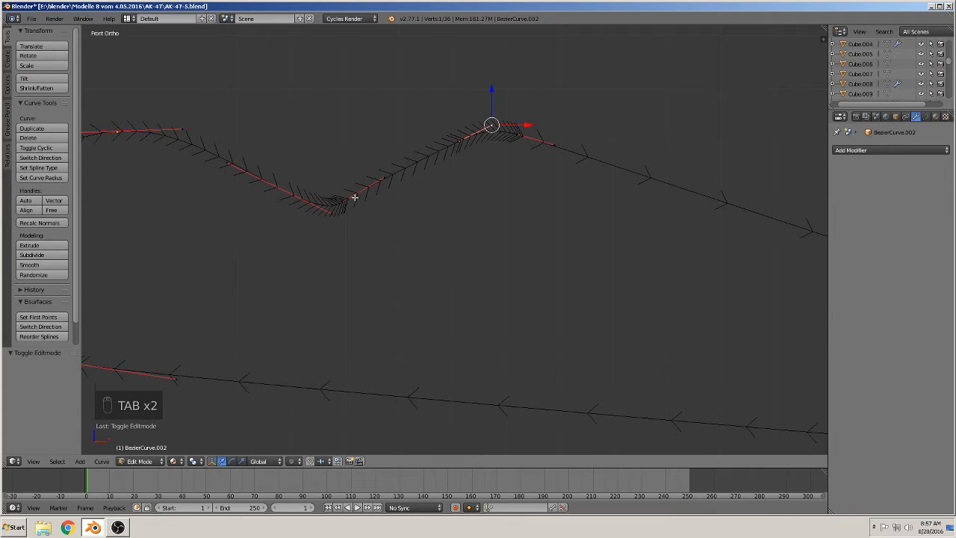
right_click(349, 199)
key(g)
click(350, 200)
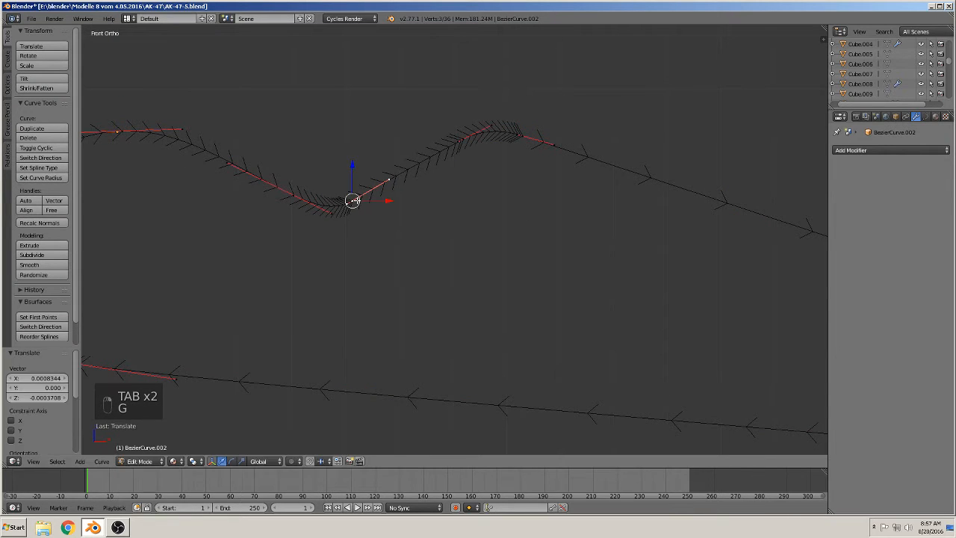
key(Tab)
Convert the duplicated lever outline from a curve to a mesh.
scroll(407, 235, down, 3)
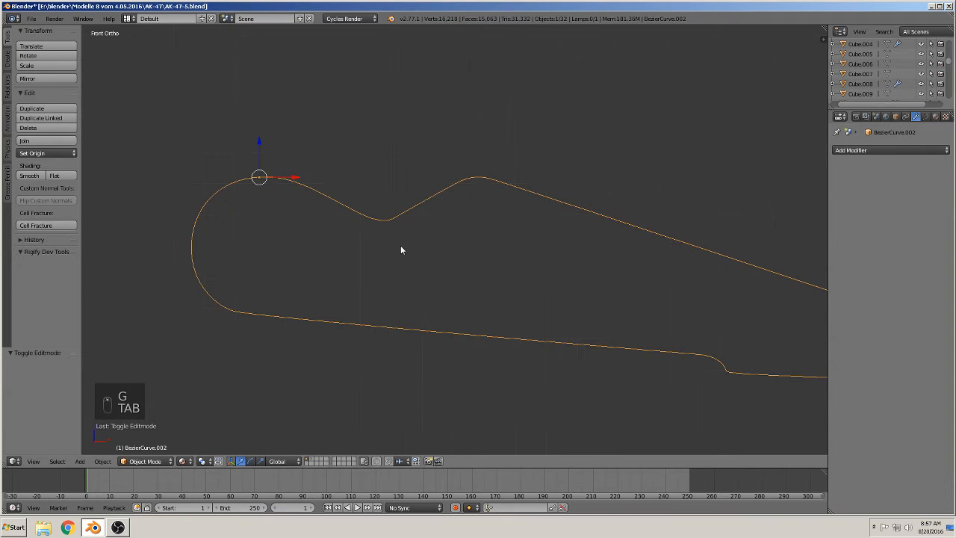
scroll(448, 280, up, 3)
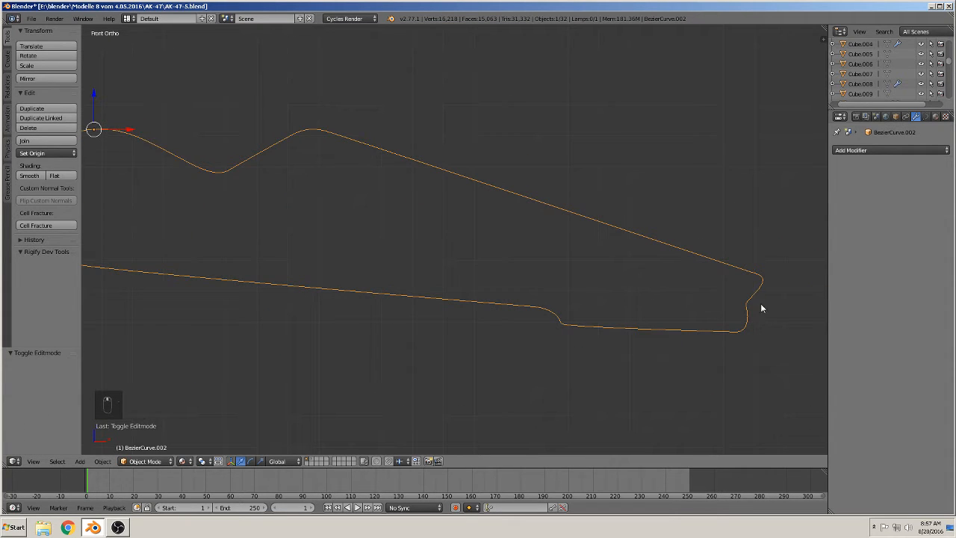
scroll(658, 251, down, 2)
key(Tab)
key(Tab)
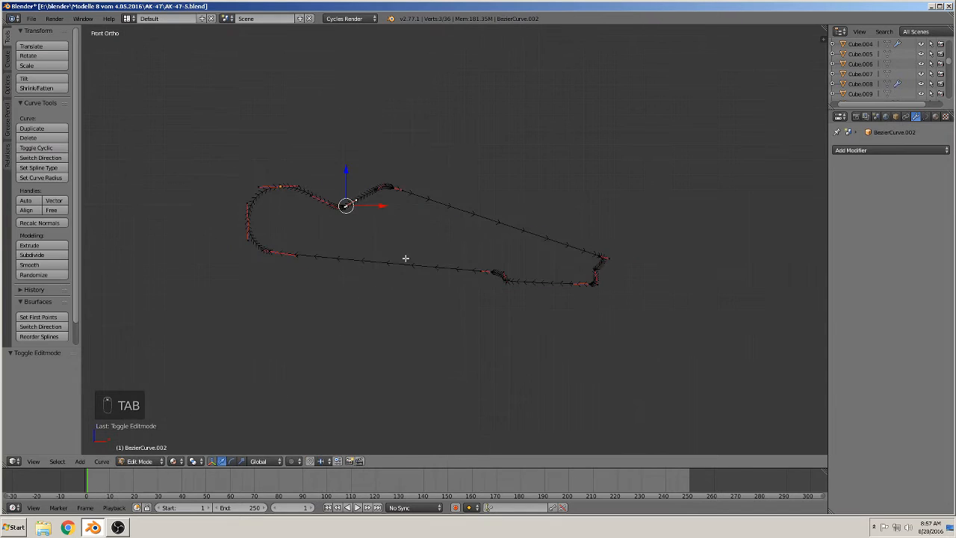
middle_drag(367, 259, 417, 294)
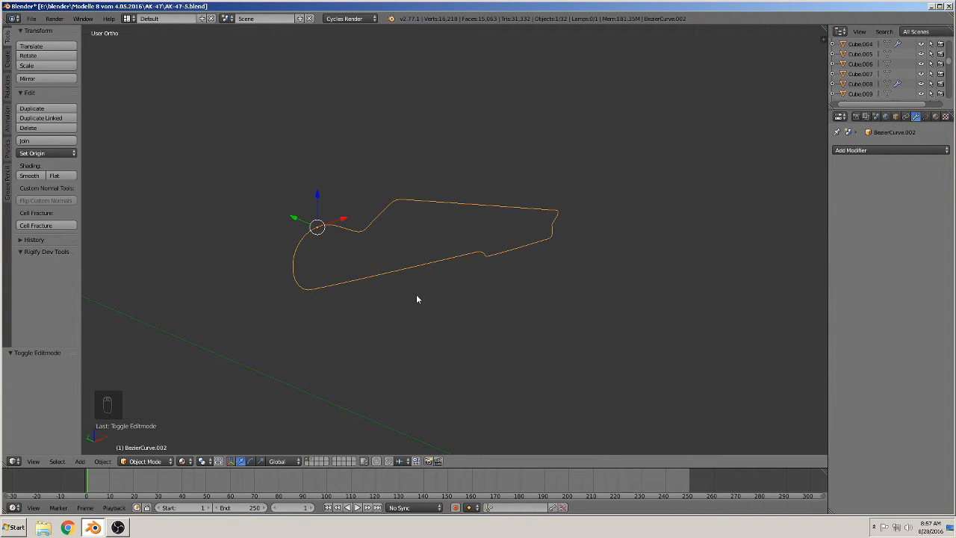
key(alt+c)
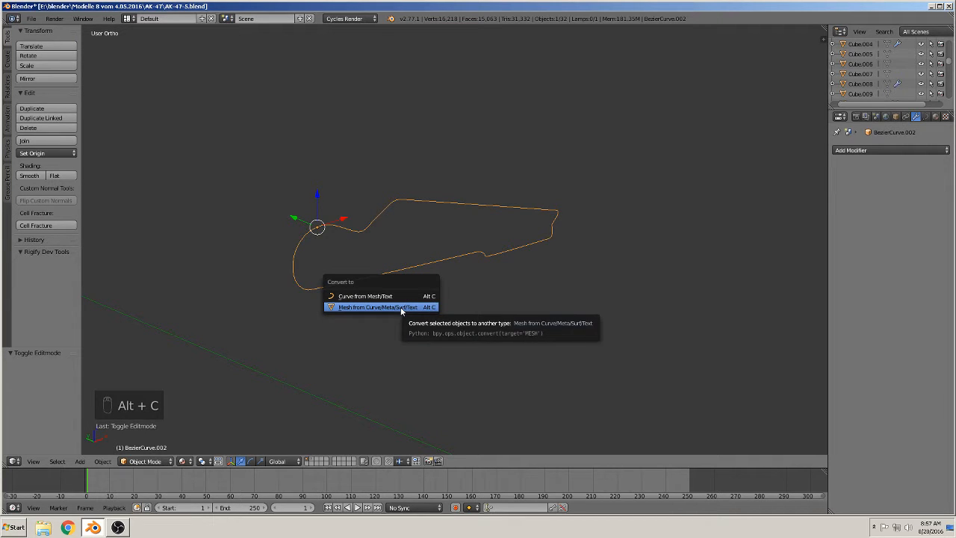
click(401, 309)
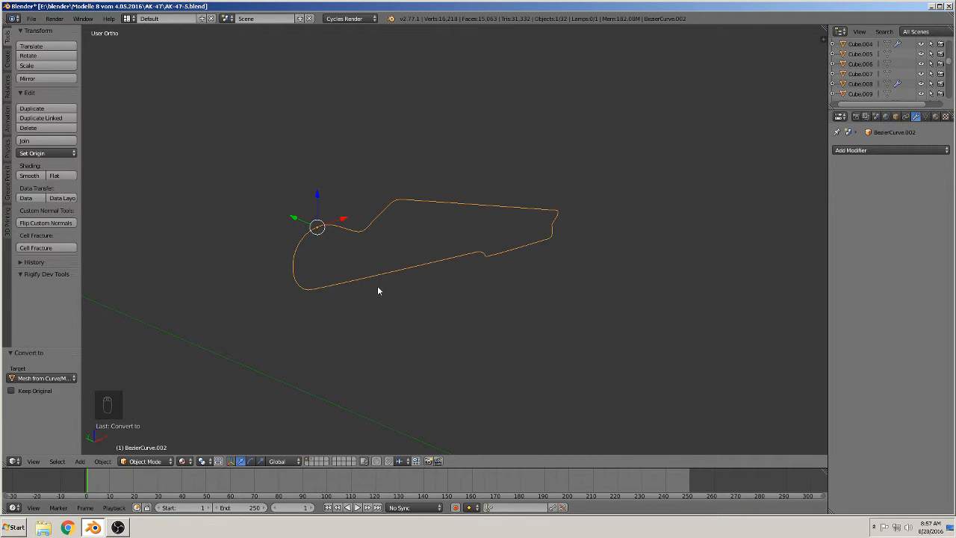
Extrude the entire mesh outline of the lever inward, scaling the new edge loop to about 0.879.
key(Tab)
key(a)
key(a)
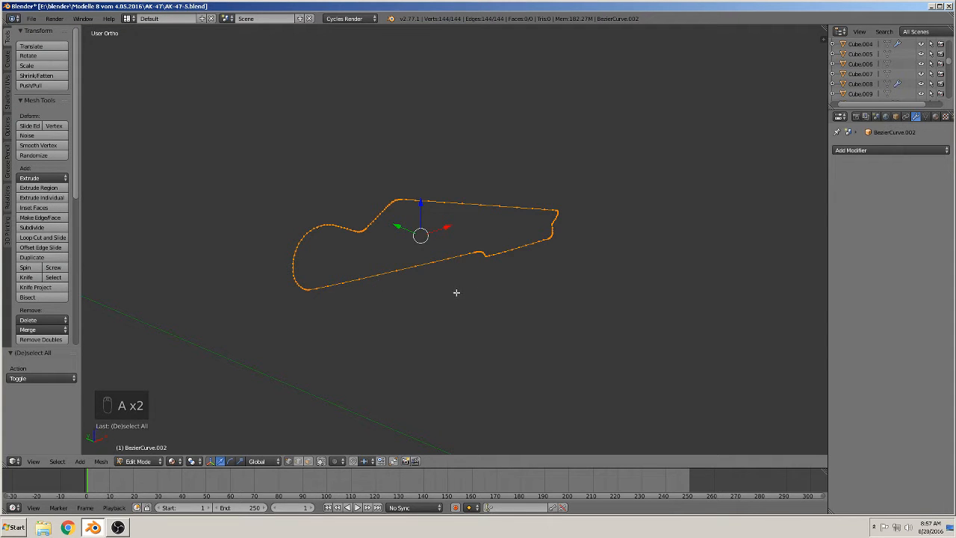
scroll(447, 302, down, 8)
middle_drag(433, 316, 788, 290)
scroll(567, 293, up, 6)
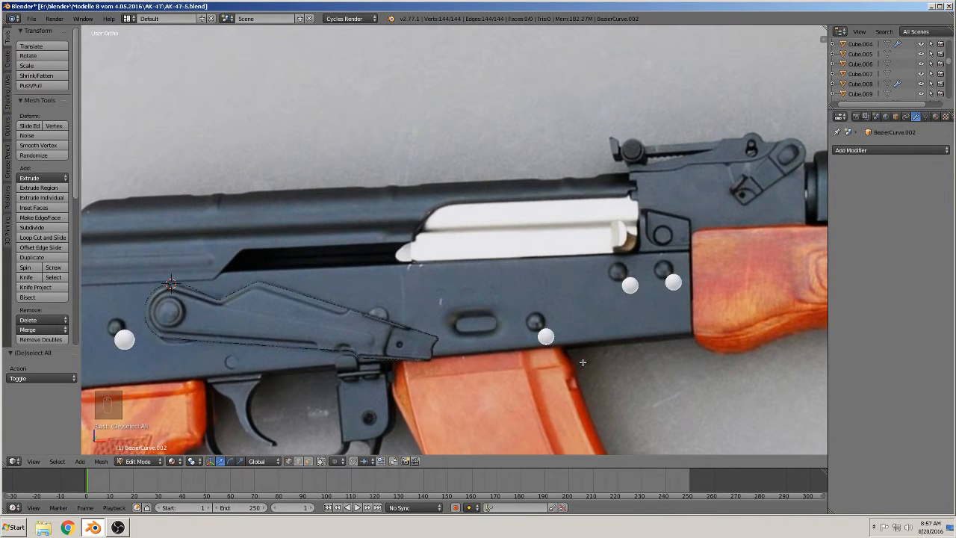
scroll(585, 362, down, 4)
shift+middle_drag(603, 321, 185, 259)
scroll(503, 255, down, 3)
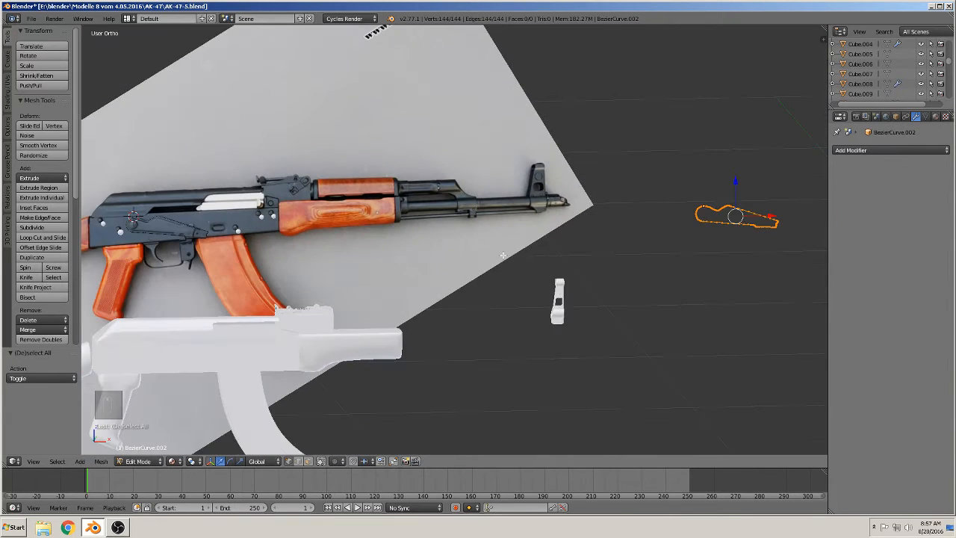
shift+middle_drag(659, 232, 368, 251)
scroll(491, 264, up, 10)
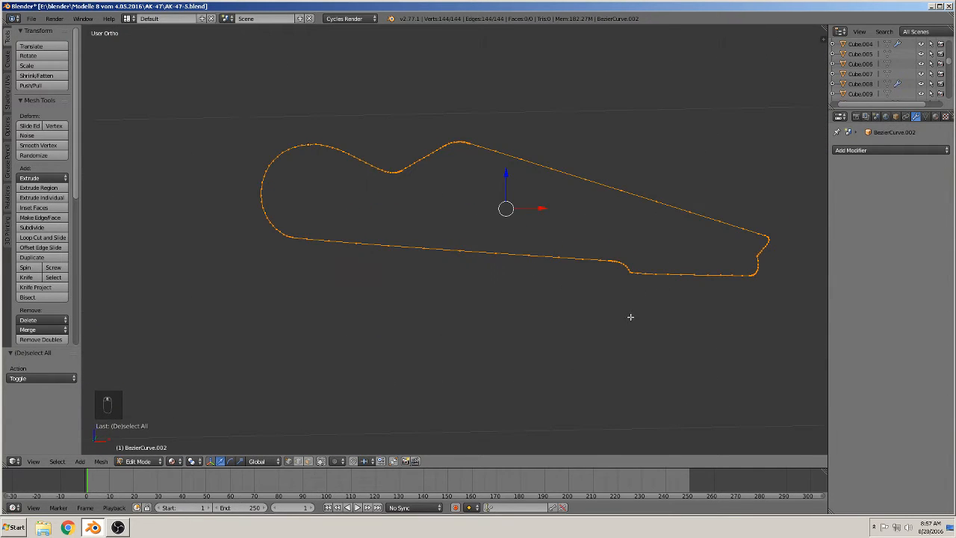
key(s)
key(e)
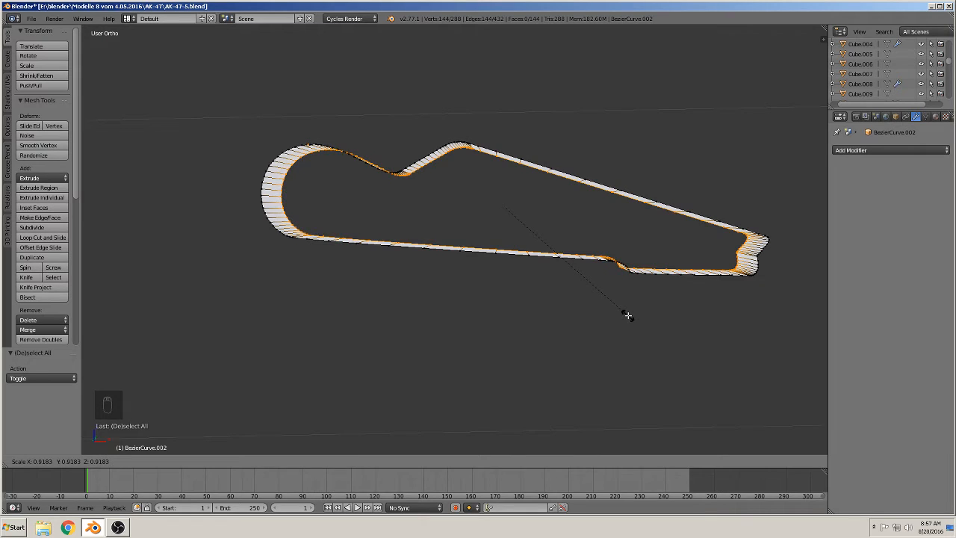
click(622, 314)
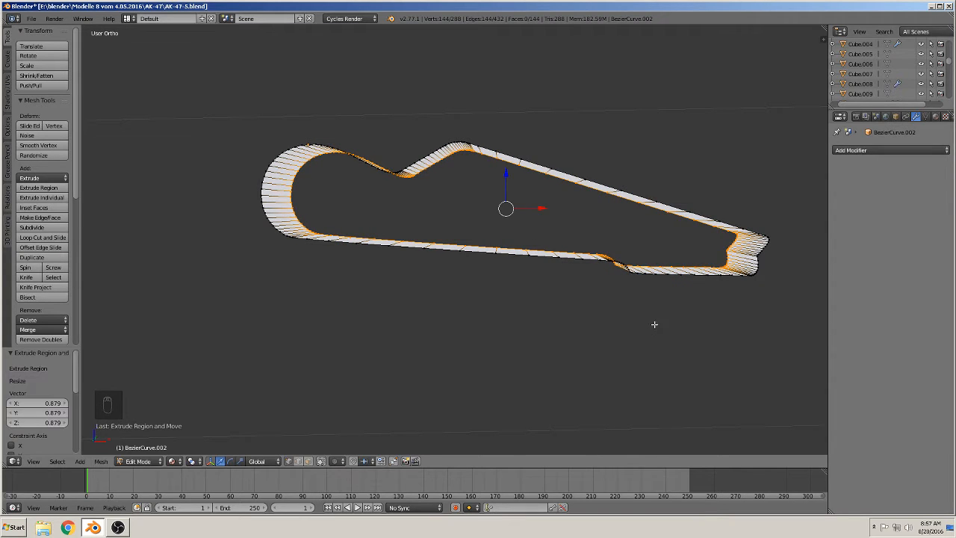
Scale the inner loop by about 1.106 along X and rotate it by about 0.8° to even out the border.
key(s)
key(x)
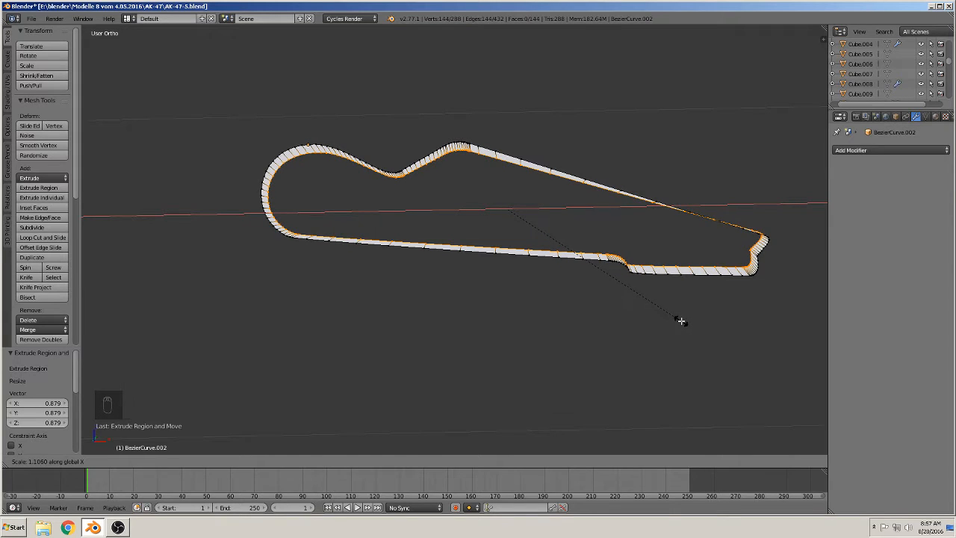
click(680, 320)
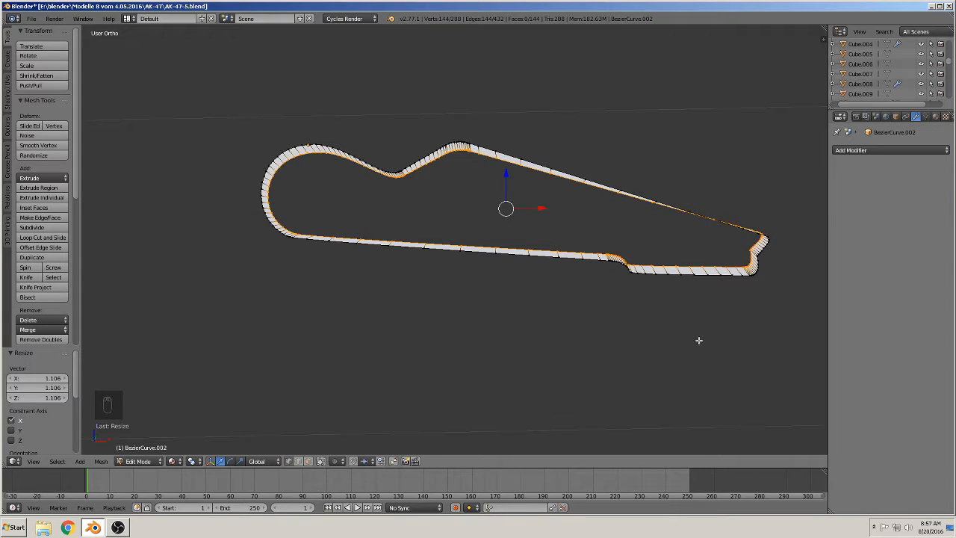
key(r)
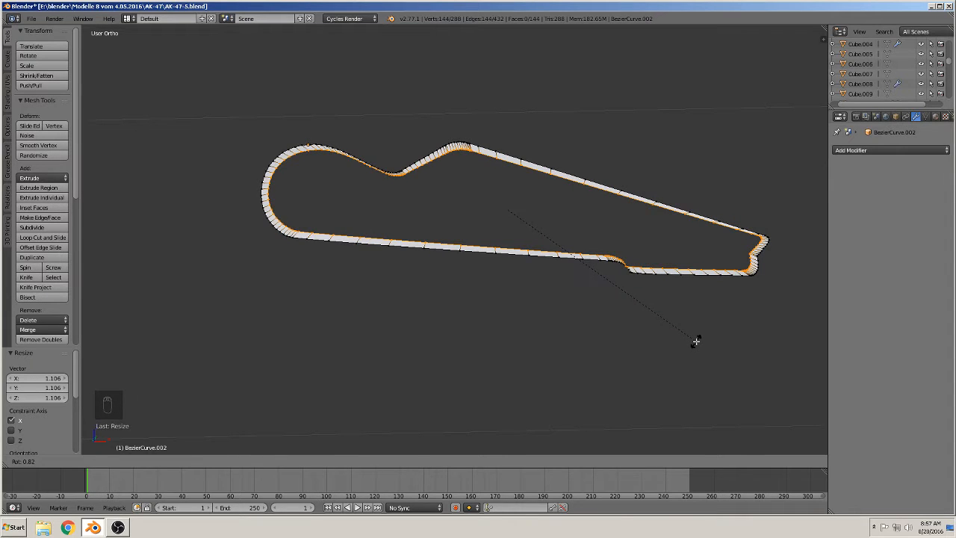
click(698, 341)
Scale the inner loop to about 0.934, stretch it by 1.031 along X and shift it about -0.0002 along Z.
key(s)
click(711, 329)
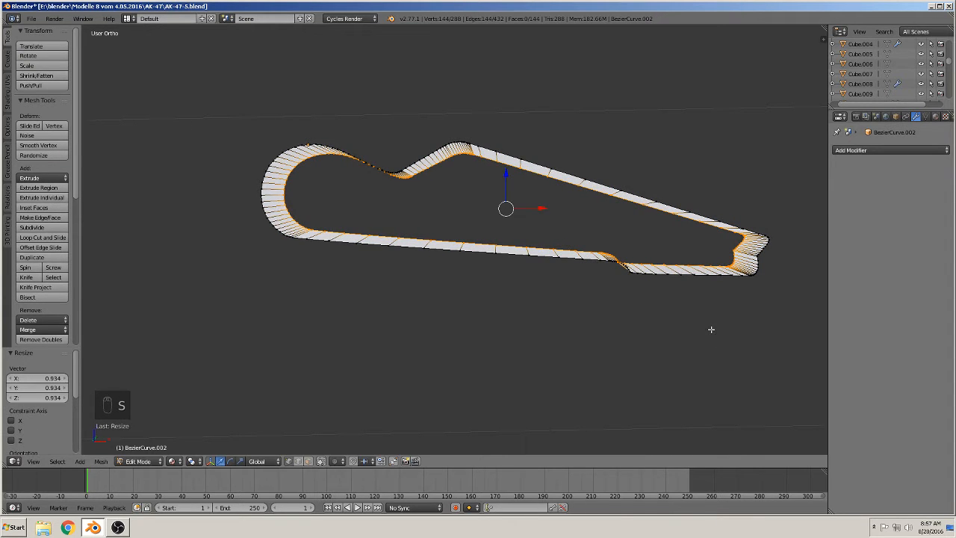
key(s)
key(x)
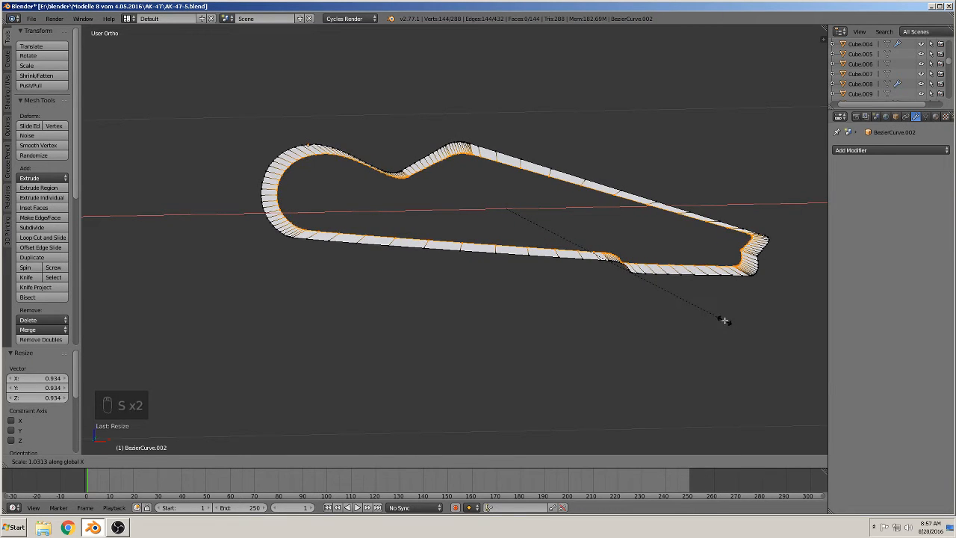
click(725, 317)
key(g)
key(z)
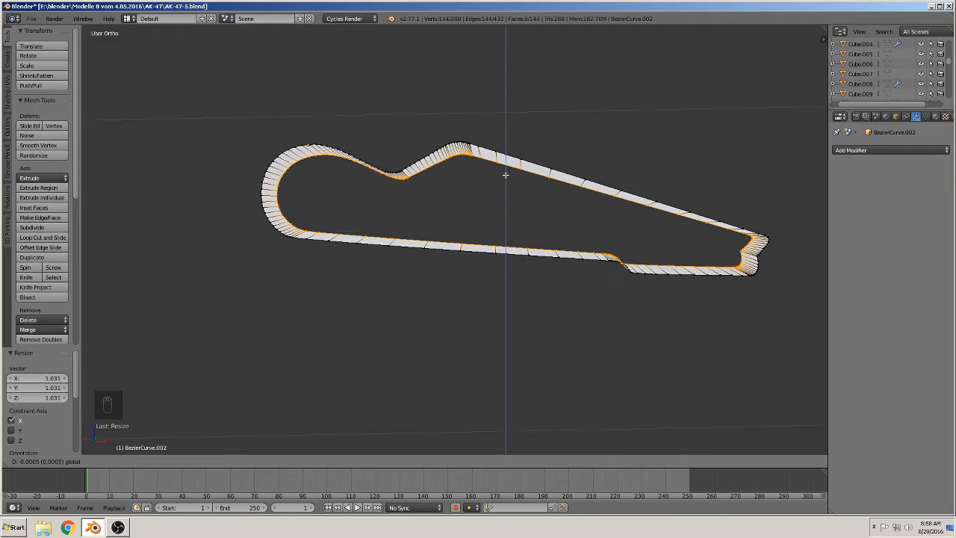
click(523, 187)
Shrink the inner loop by about 0.878 and again by 0.931, then stretch it by 1.181 along X.
key(s)
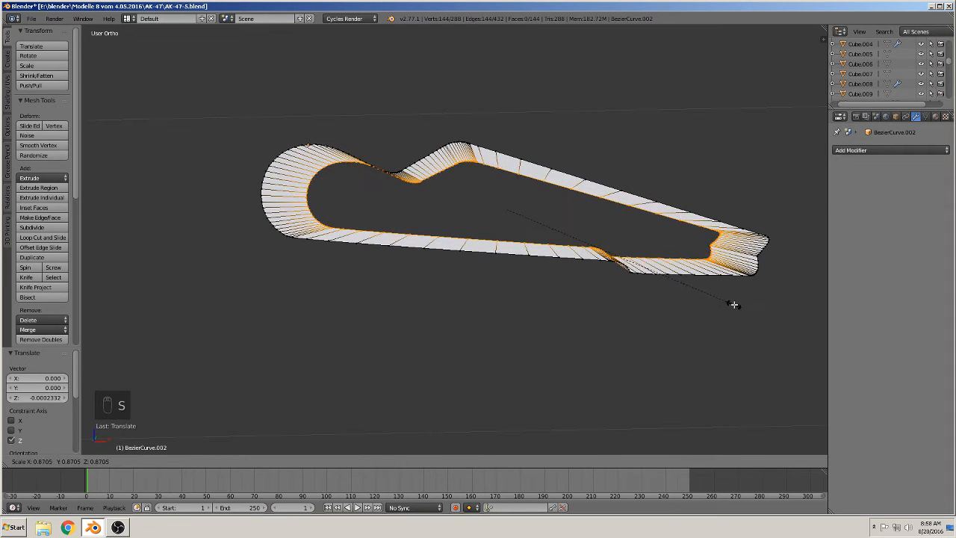
click(737, 302)
key(s)
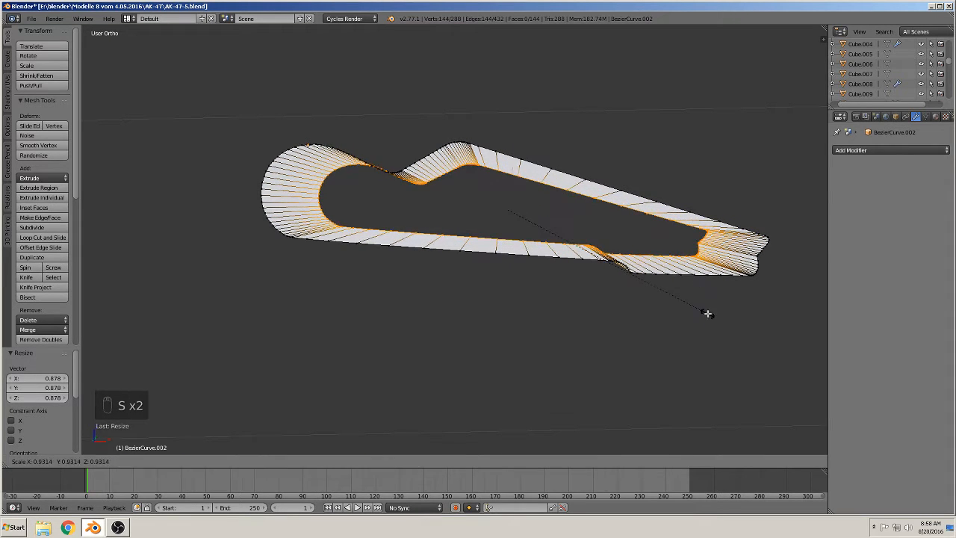
click(708, 313)
key(s)
key(x)
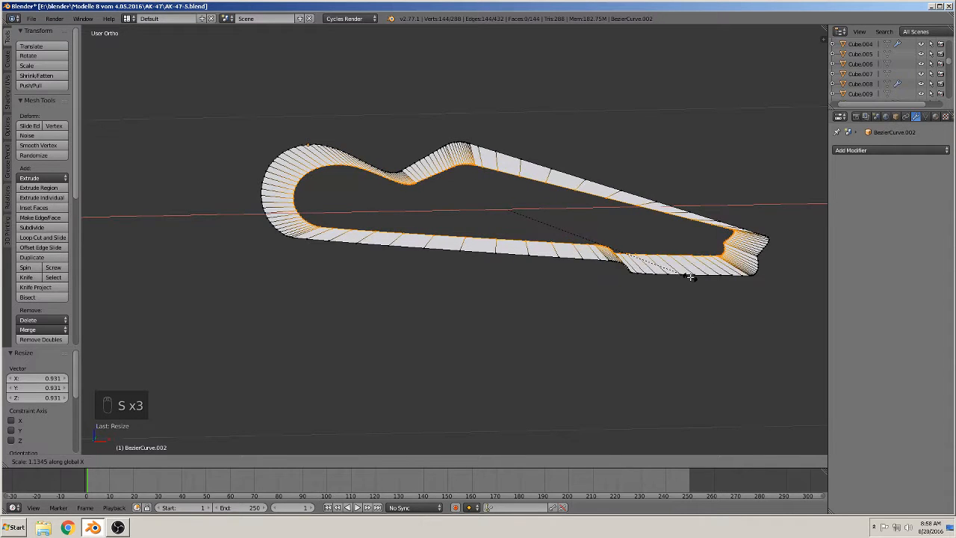
click(702, 275)
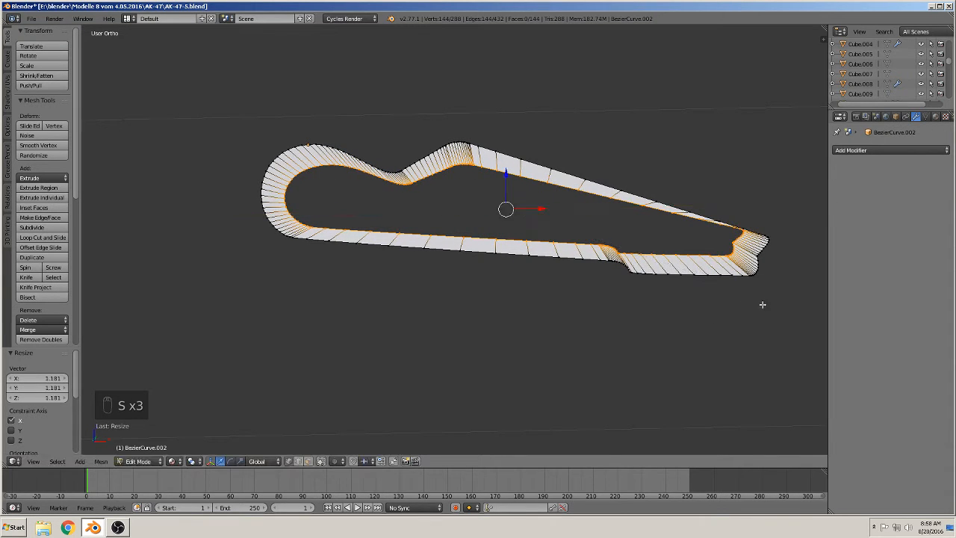
key(e)
right_click(776, 321)
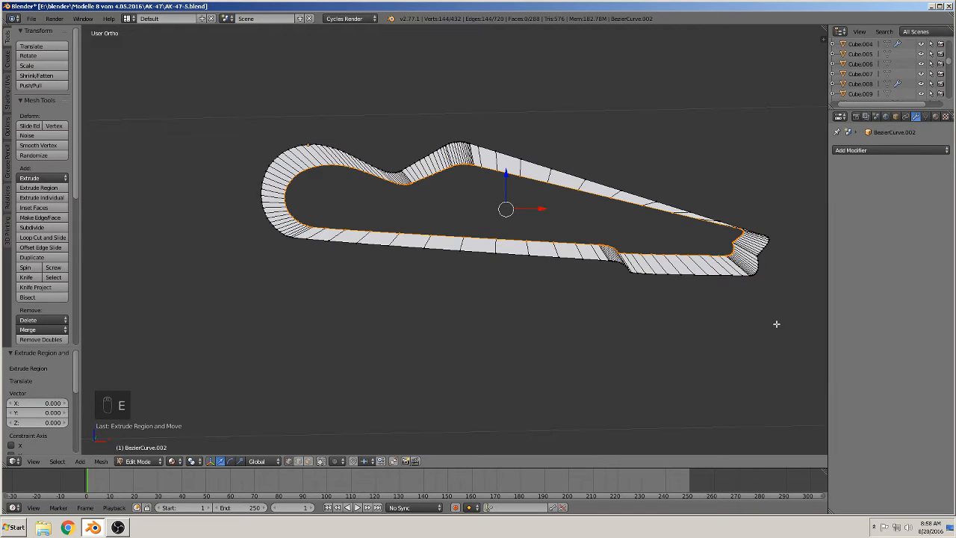
key(ctrl+z)
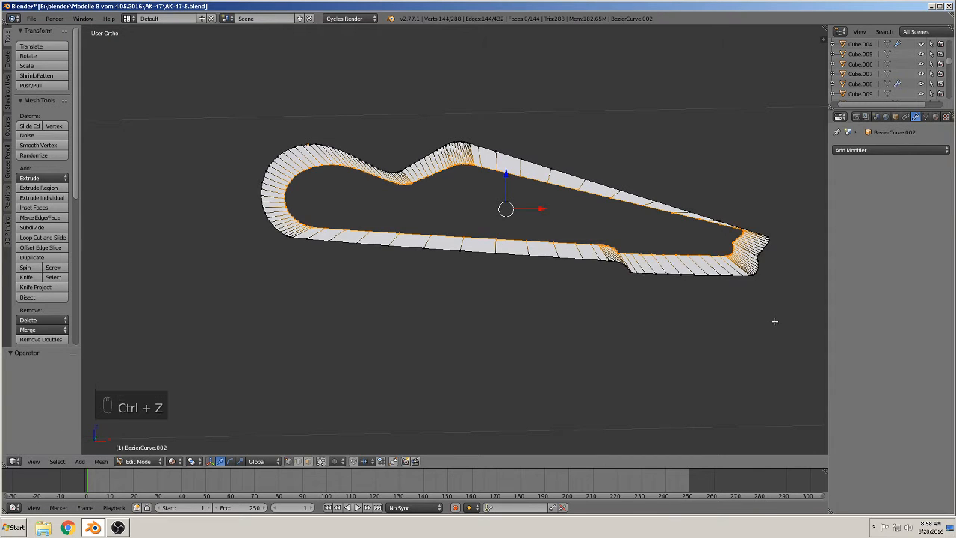
Rotate the inner loop by about 1.65° and move it about -0.0019 along X and -0.0016 along Z.
key(r)
click(768, 329)
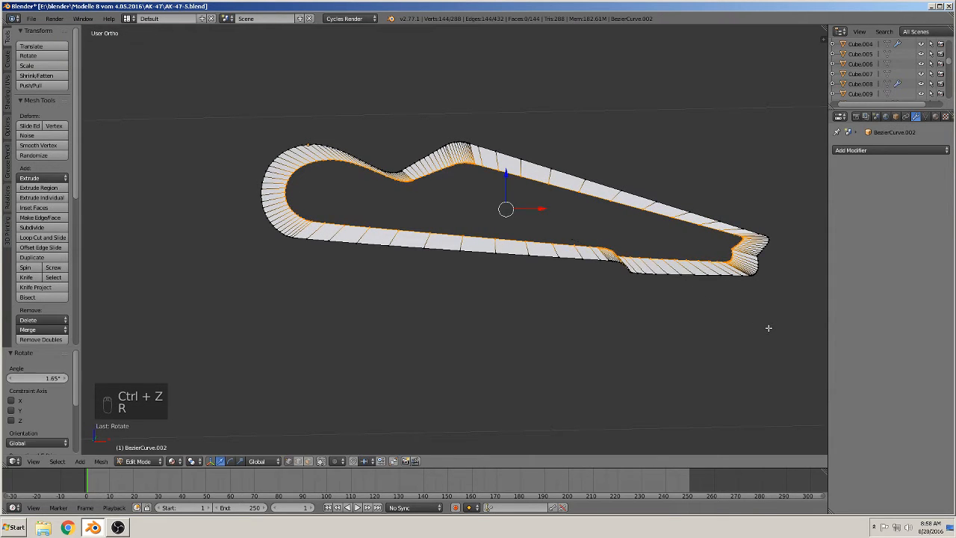
key(r)
key(g)
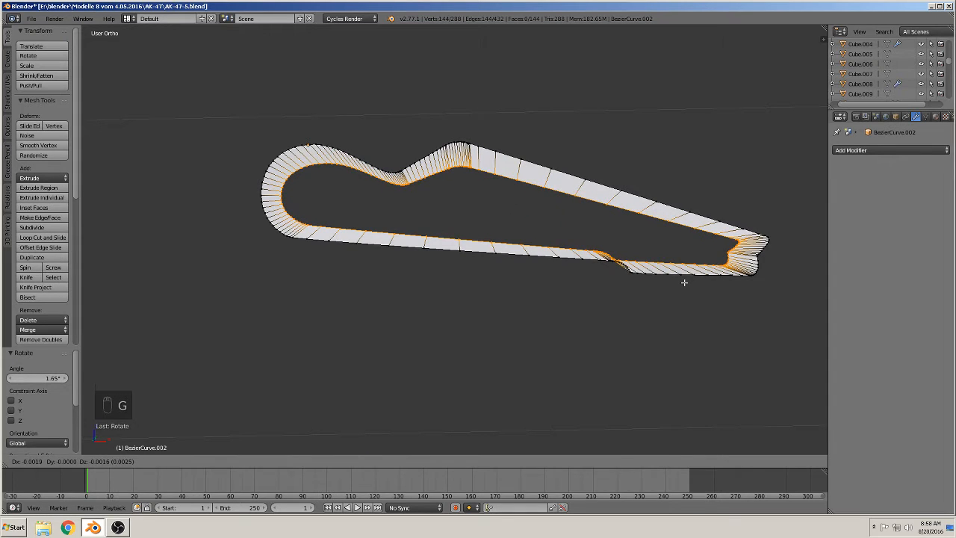
click(684, 281)
Extrude the inner loop -0.004 along Y and fill it with a face to close the lever's raised surface.
middle_drag(599, 244, 437, 269)
key(e)
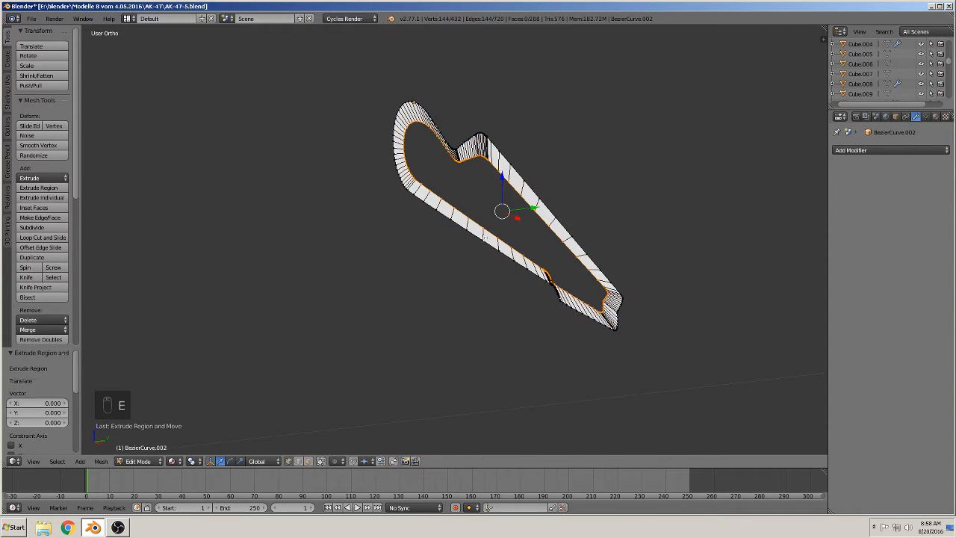
click(519, 331)
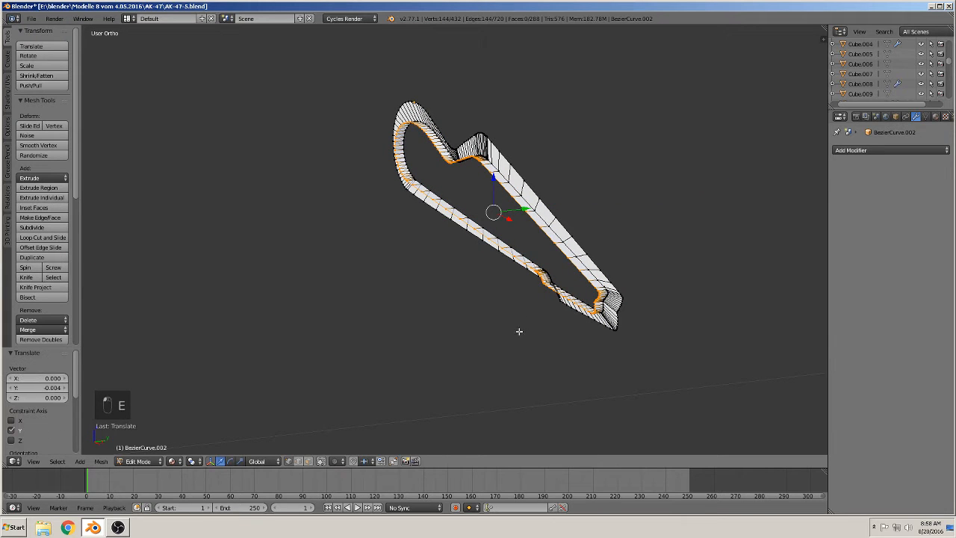
key(f)
scroll(486, 332, down, 3)
key(Tab)
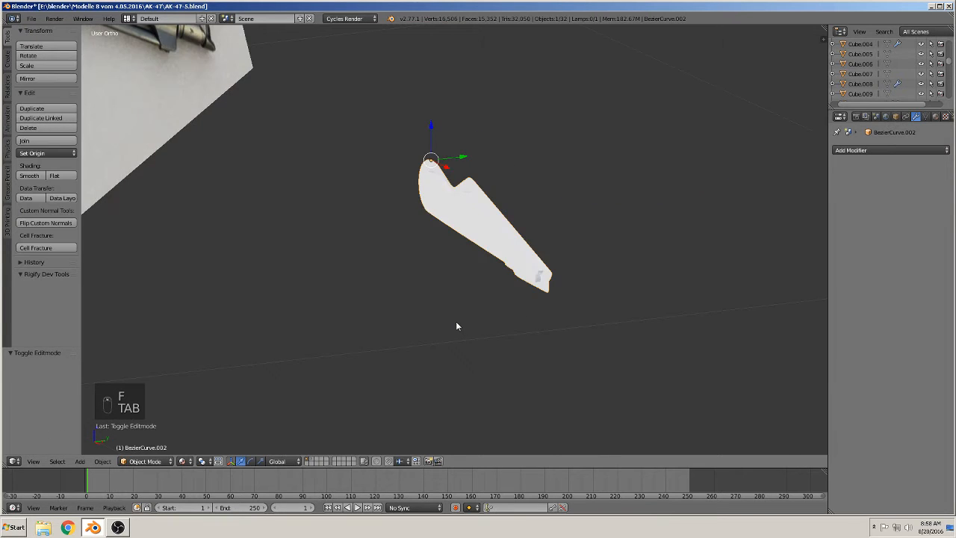
Add a 32-vertex mesh circle at the selector lever's pivot in the reference photo and rotate it 90° about X.
middle_drag(456, 322, 529, 299)
scroll(427, 329, down, 6)
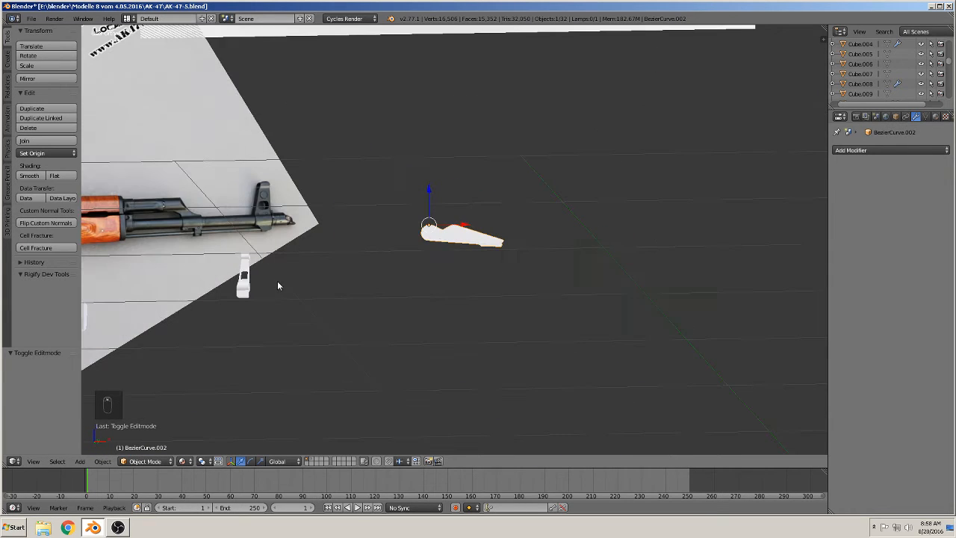
key(KP_1)
shift+middle_drag(263, 251, 608, 241)
scroll(451, 229, up, 11)
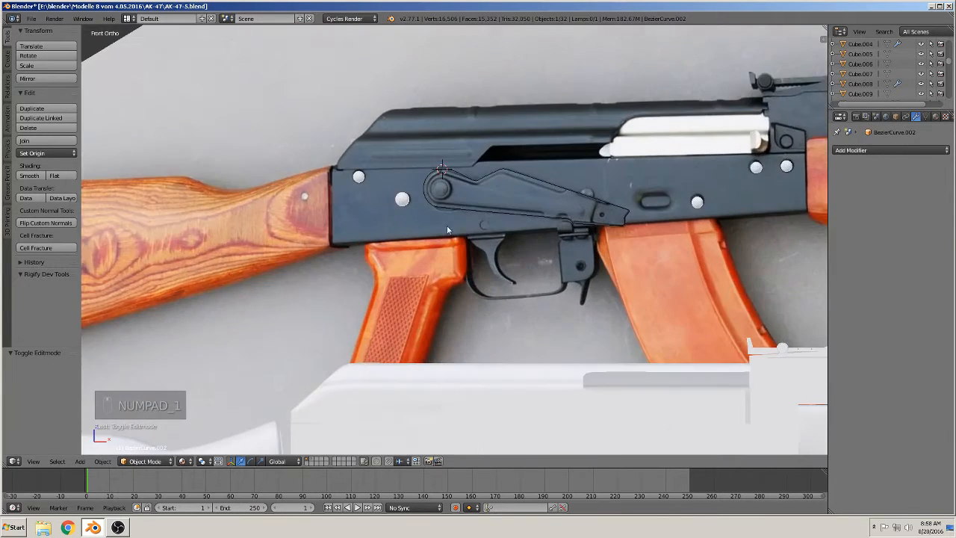
shift+middle_drag(469, 231, 375, 277)
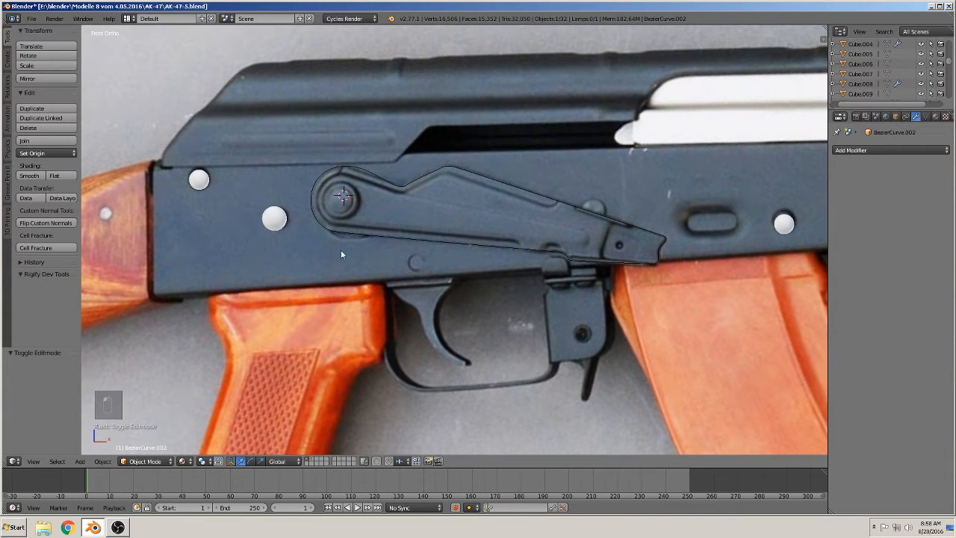
click(80, 461)
mouse_move(102, 452)
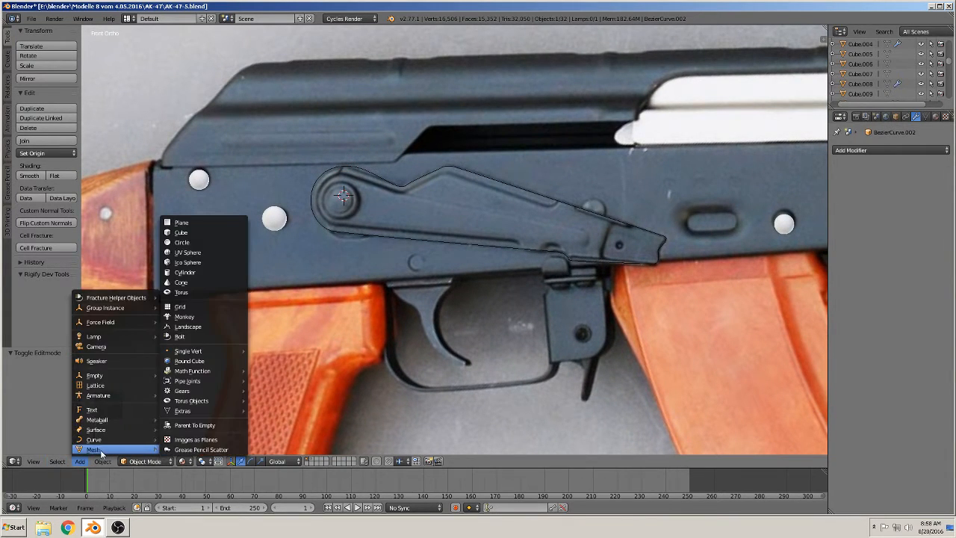
click(198, 243)
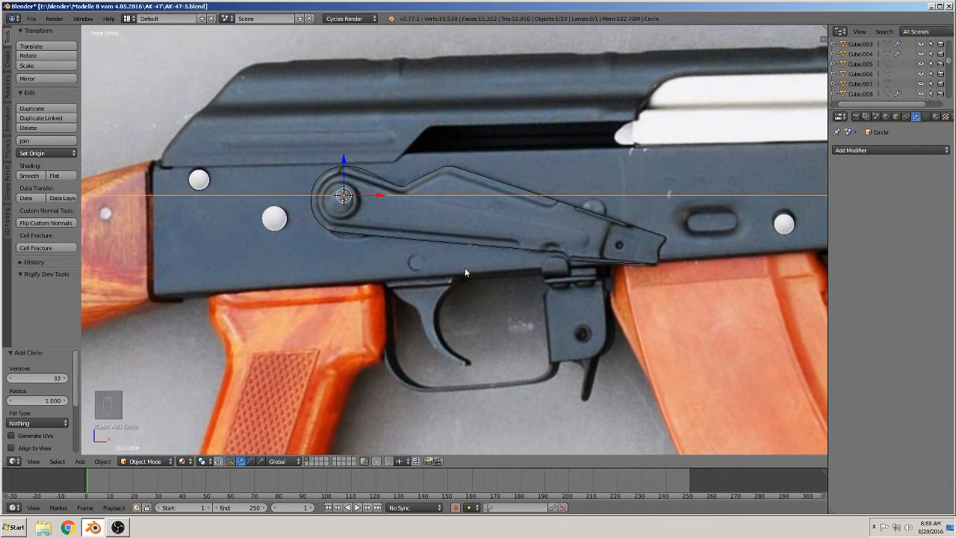
text(r90)
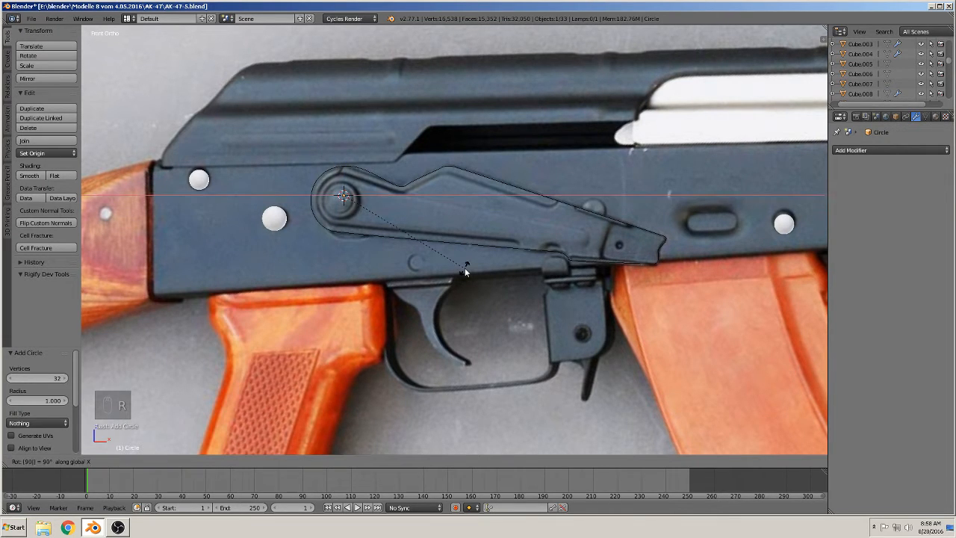
key(Return)
Scale the circle to 0.012 and move it -0.003 along X and -0.003 along Z onto the photographed pivot.
key(s)
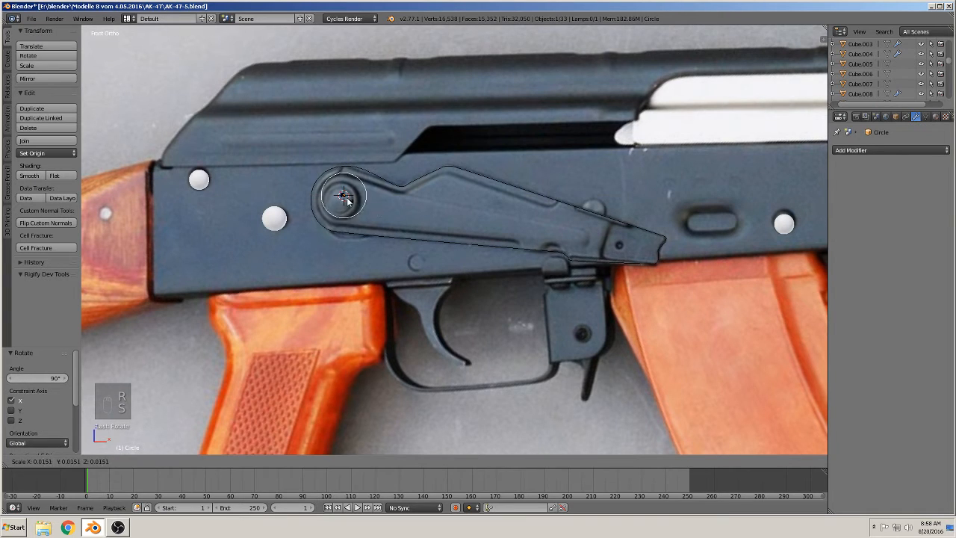
click(347, 197)
scroll(367, 192, up, 2)
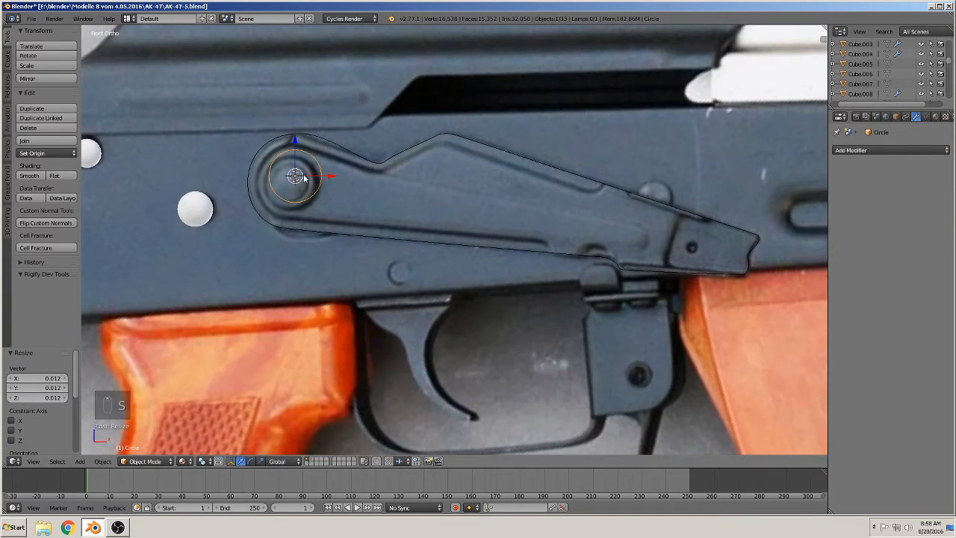
key(g)
click(360, 195)
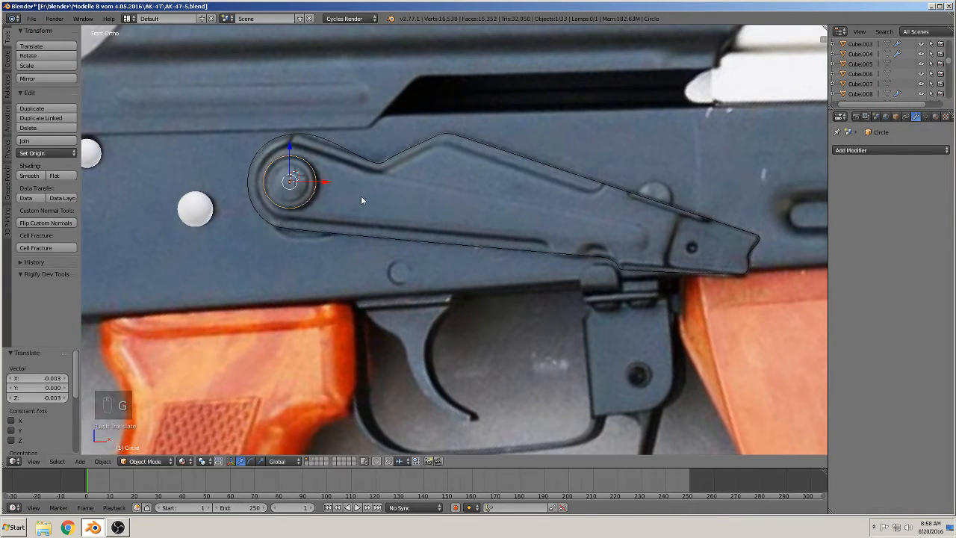
Extrude the circle's edge -0.002 along Y, then extrude it again and scale it inward to form a narrow flat ring.
shift+middle_drag(361, 196, 341, 211)
scroll(415, 215, up, 3)
key(Tab)
key(e)
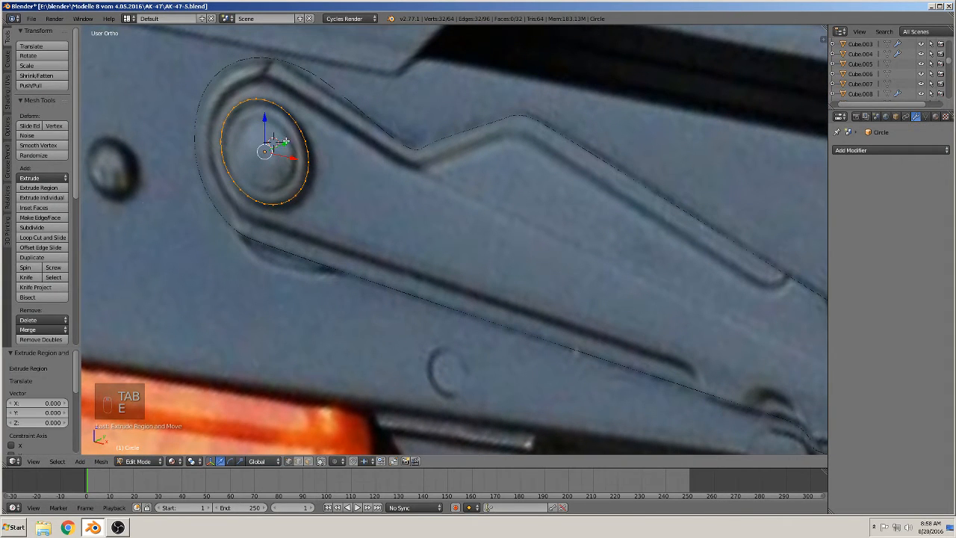
drag(286, 140, 283, 145)
key(e)
key(s)
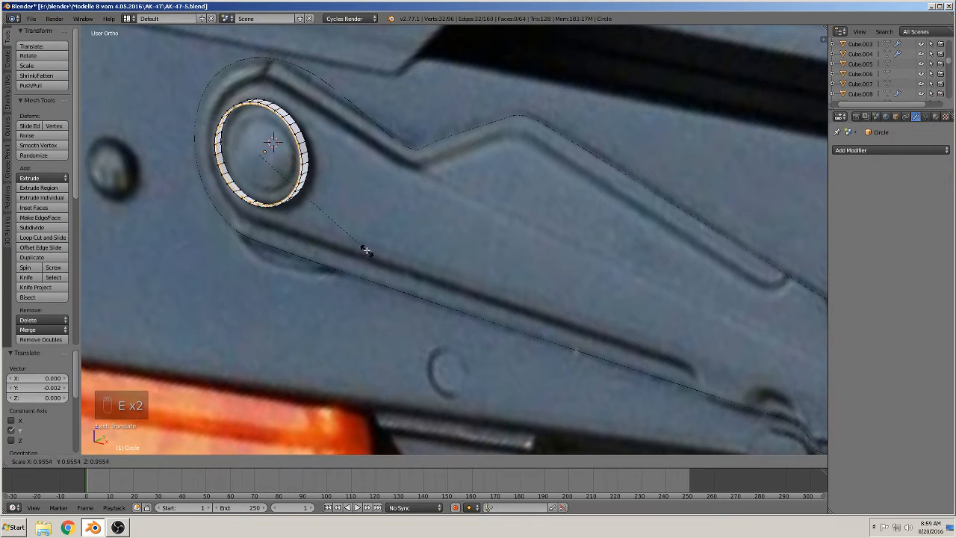
click(349, 241)
Extrude the ring's inner edge along Y, then extrude it inward at a smaller scale and move it -0.001 along Y.
key(e)
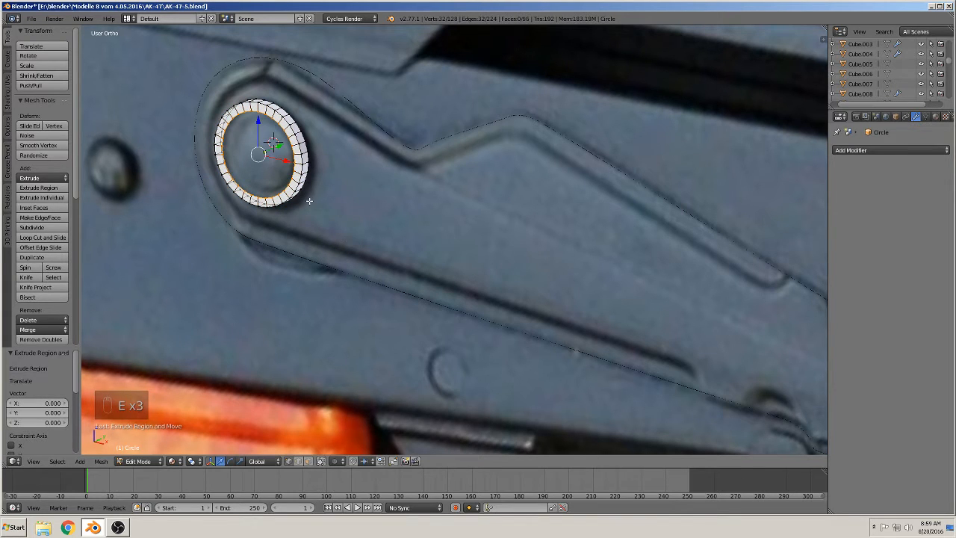
drag(274, 143, 271, 143)
key(e)
key(s)
click(327, 233)
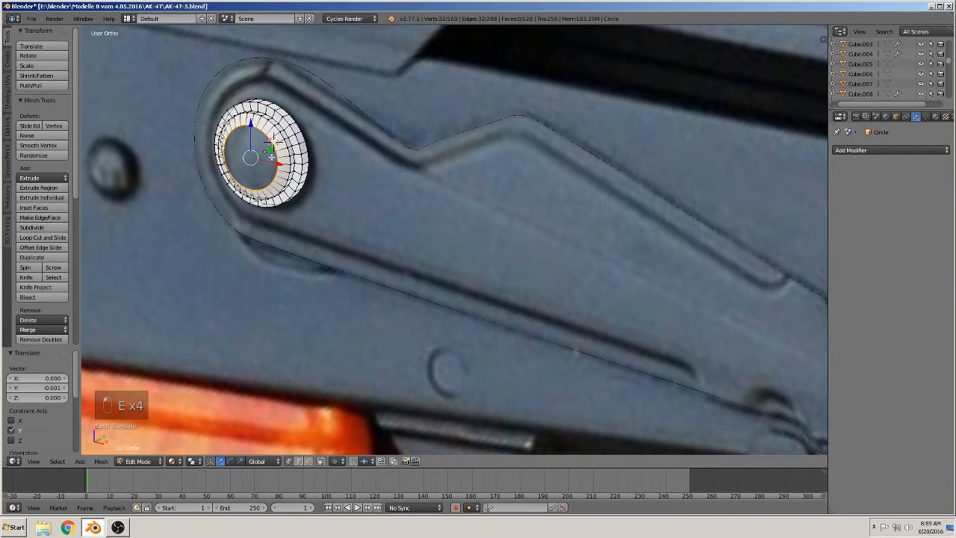
Fill the pivot's central opening with a face and apply smooth shading to the pivot.
key(Tab)
scroll(384, 273, down, 3)
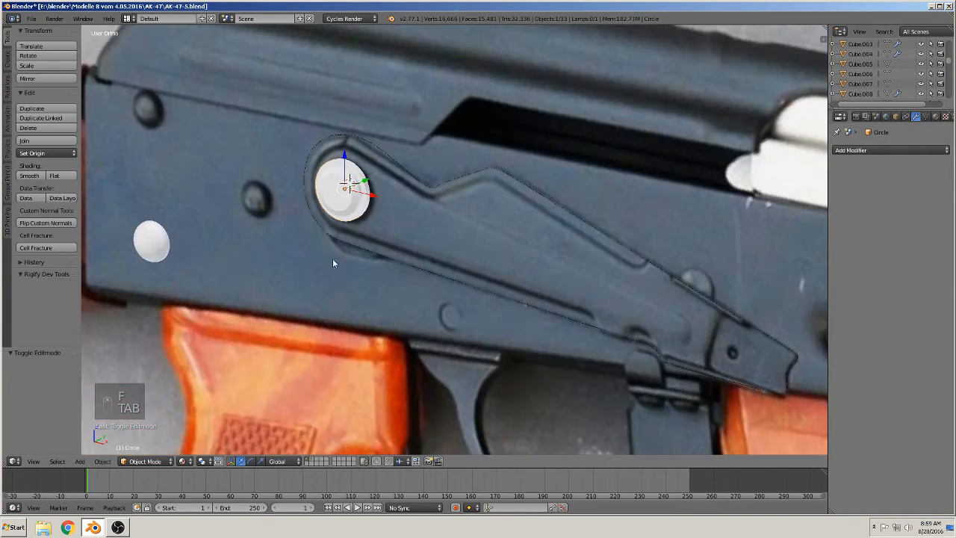
click(27, 140)
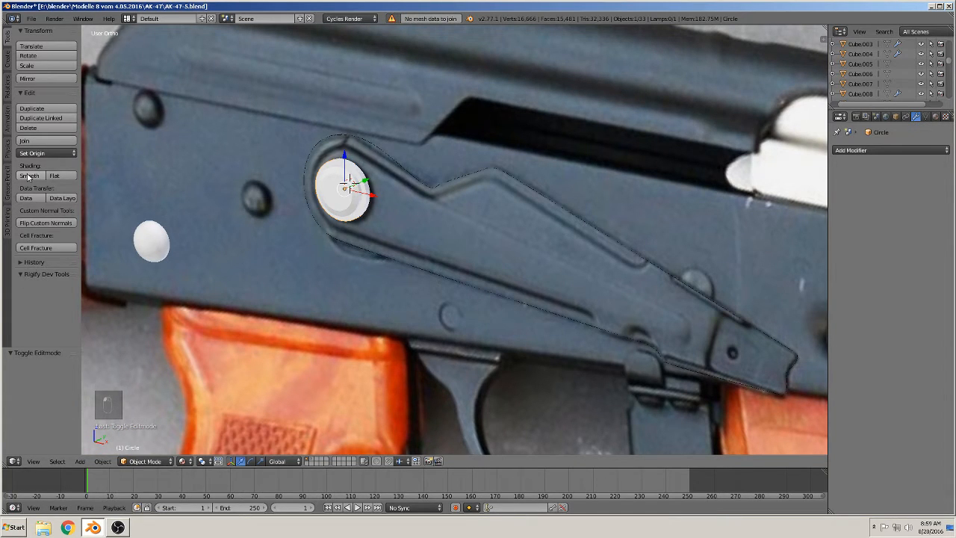
click(28, 177)
Extrude the pivot's central front face in place and scale it to 0.954 to add a supporting edge ring.
scroll(277, 232, up, 4)
key(Tab)
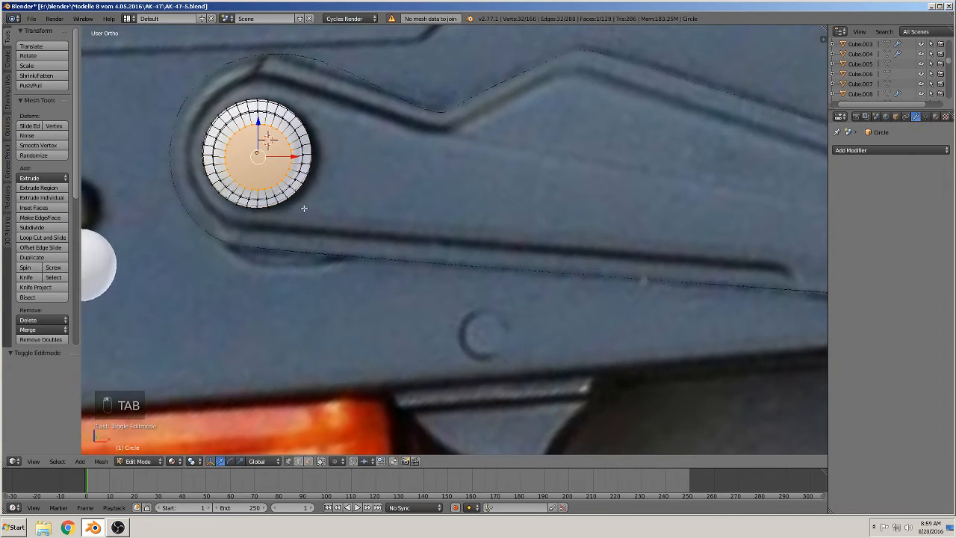
middle_drag(304, 208, 328, 225)
scroll(301, 205, up, 3)
shift+middle_drag(237, 184, 600, 261)
scroll(569, 222, up, 3)
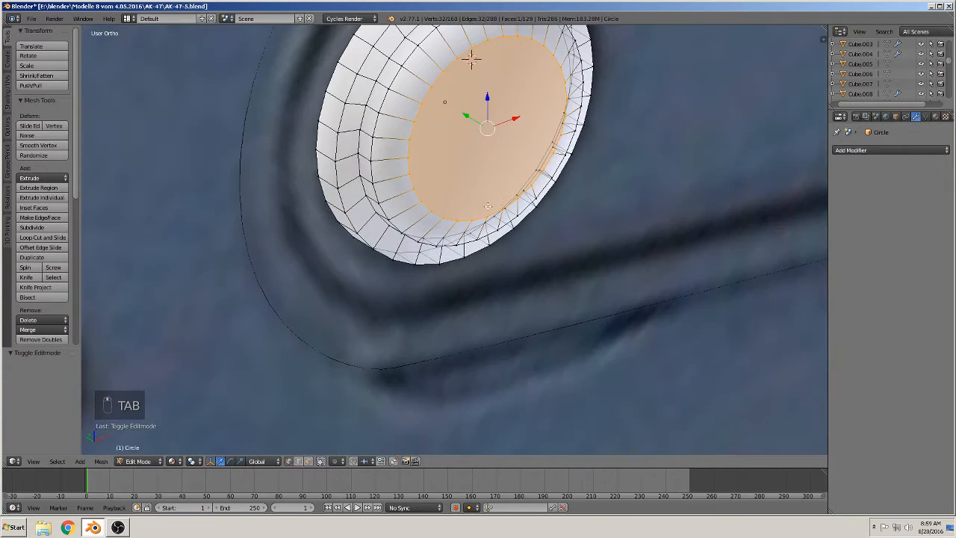
shift+middle_drag(488, 205, 472, 276)
key(e)
key(s)
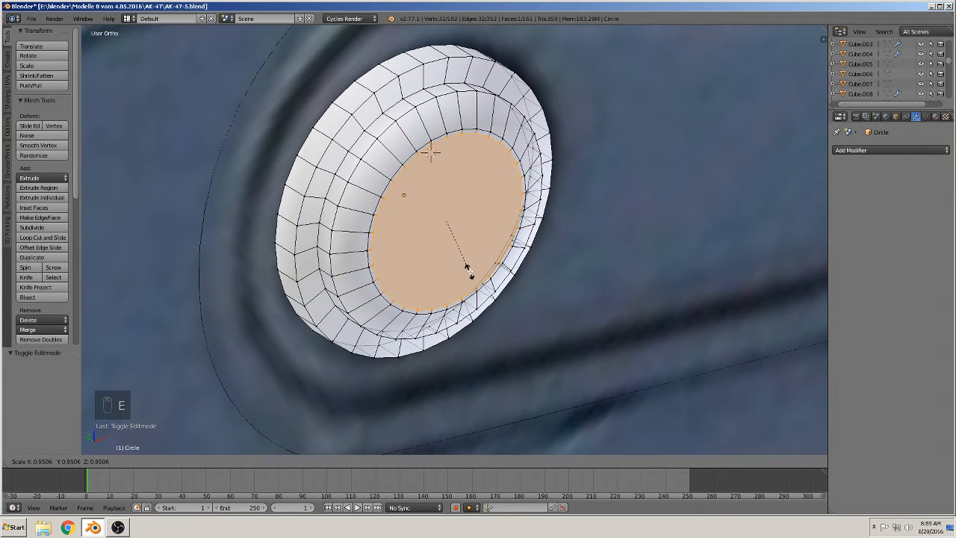
click(473, 264)
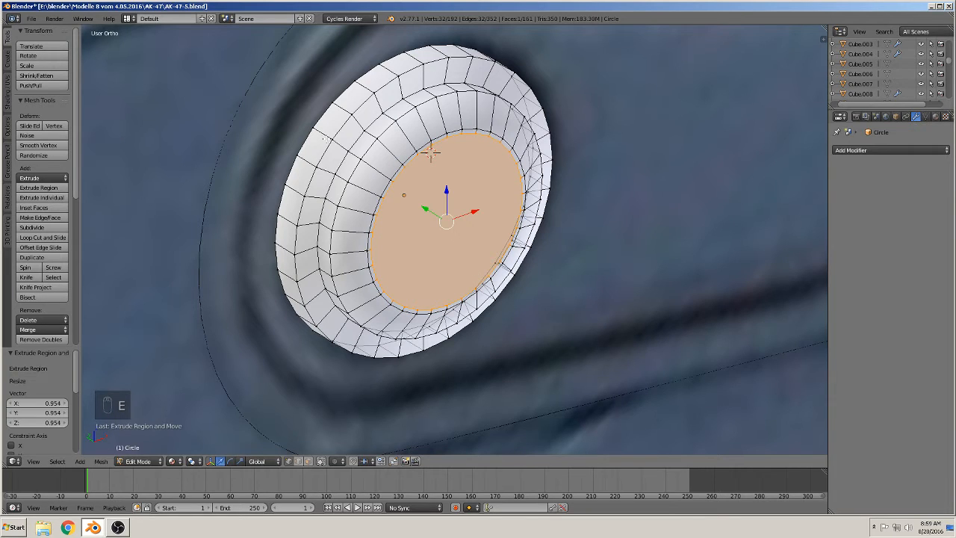
Add two edge loops on the pivot's flat ring, one near its outer edge and one near its inner edge.
key(ctrl+r)
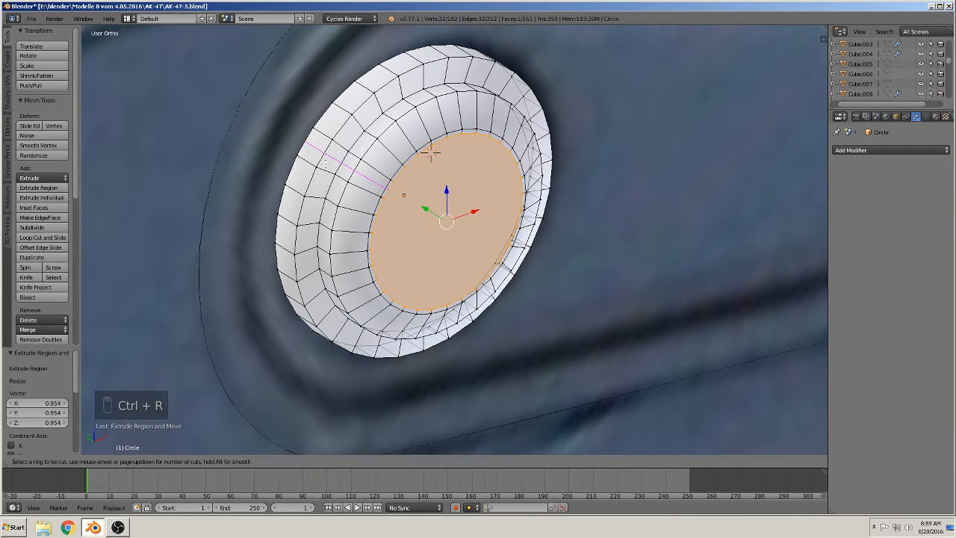
click(323, 165)
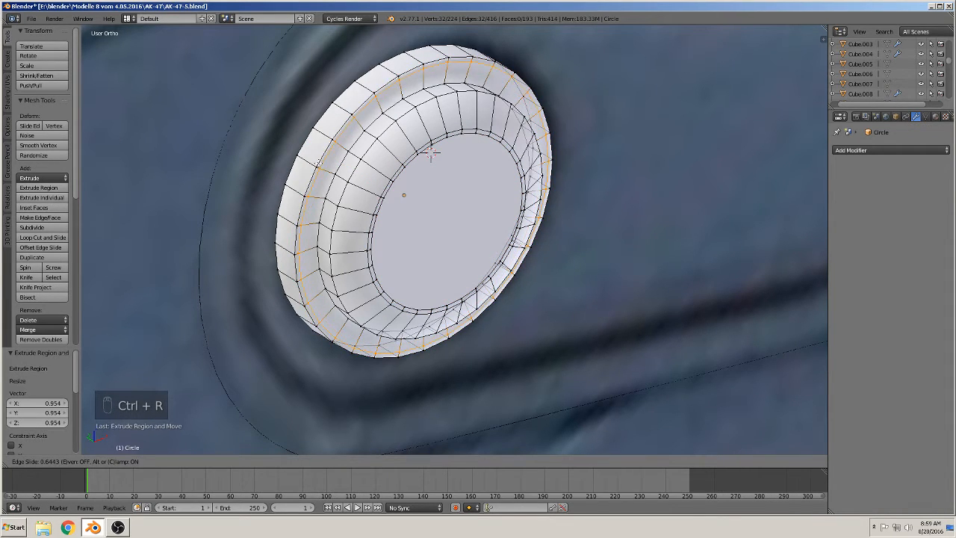
click(319, 163)
key(ctrl+r)
click(335, 164)
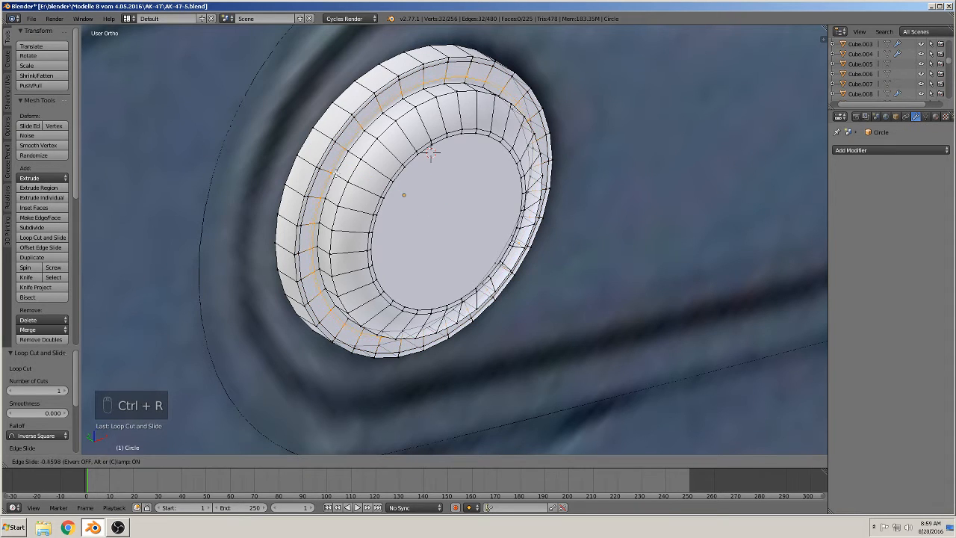
click(334, 175)
Add three supporting edge loops around the raised centre: two on its side wall and one at the outer edge of its bevel.
key(ctrl+r)
click(338, 177)
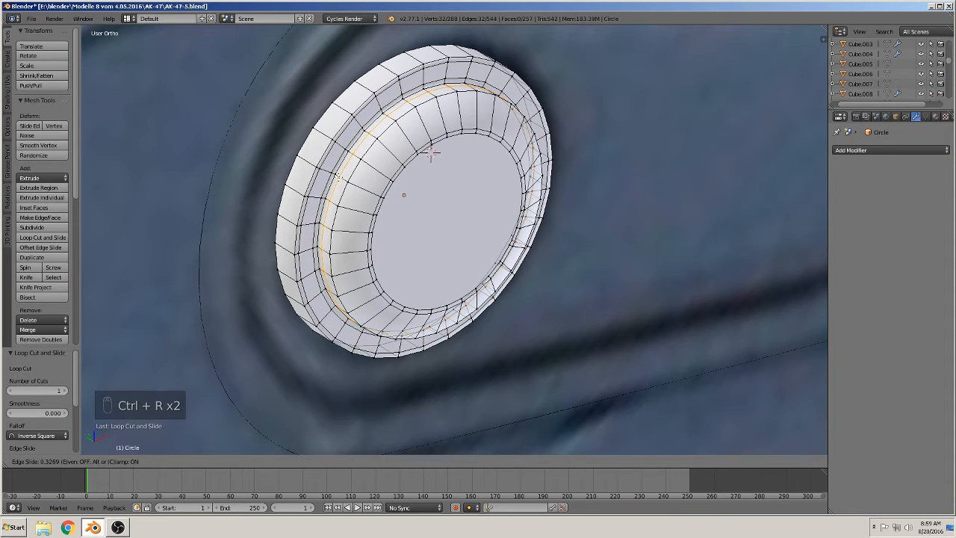
click(339, 177)
key(ctrl+r)
click(348, 178)
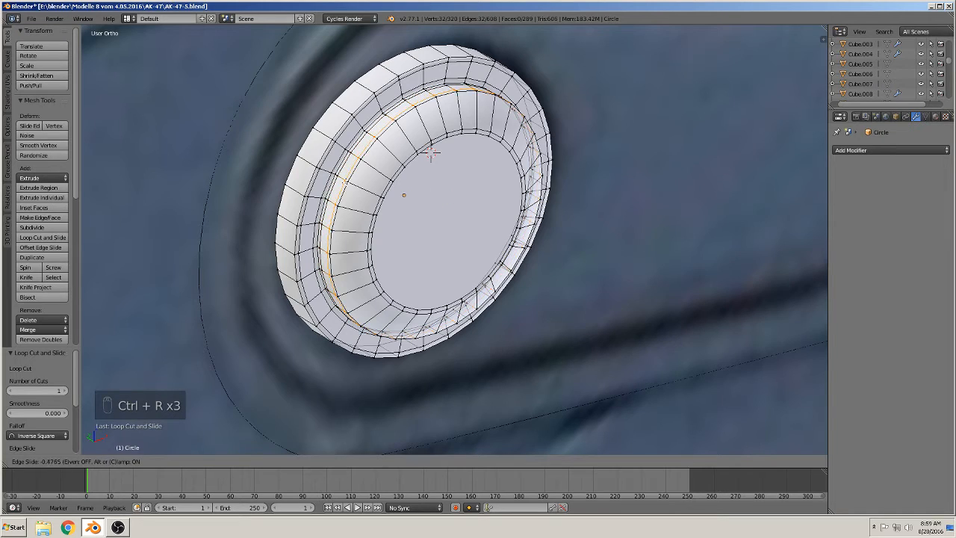
click(347, 182)
key(ctrl+r)
click(347, 183)
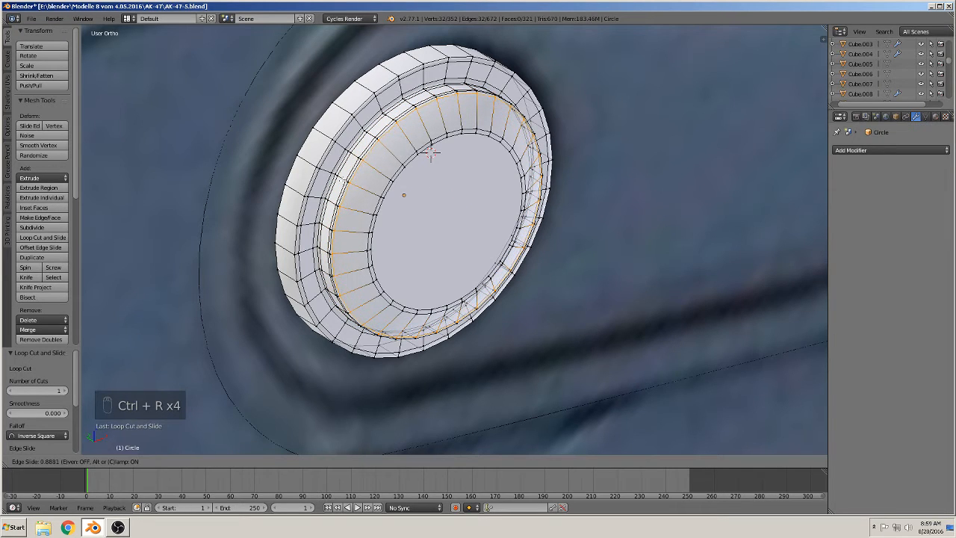
click(346, 183)
Try a loop cut on the pivot's outer side wall and undo the cut running across the rings.
key(ctrl+r)
click(316, 161)
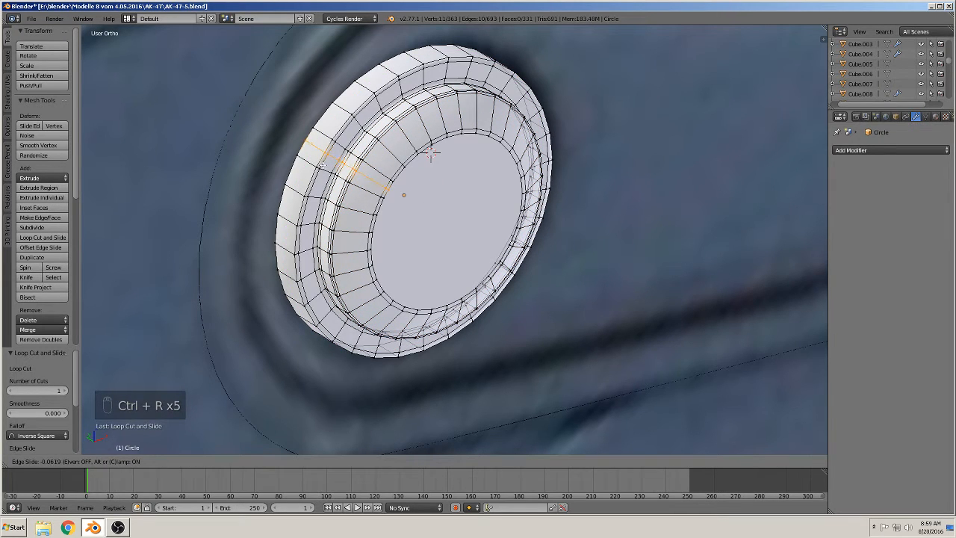
click(282, 166)
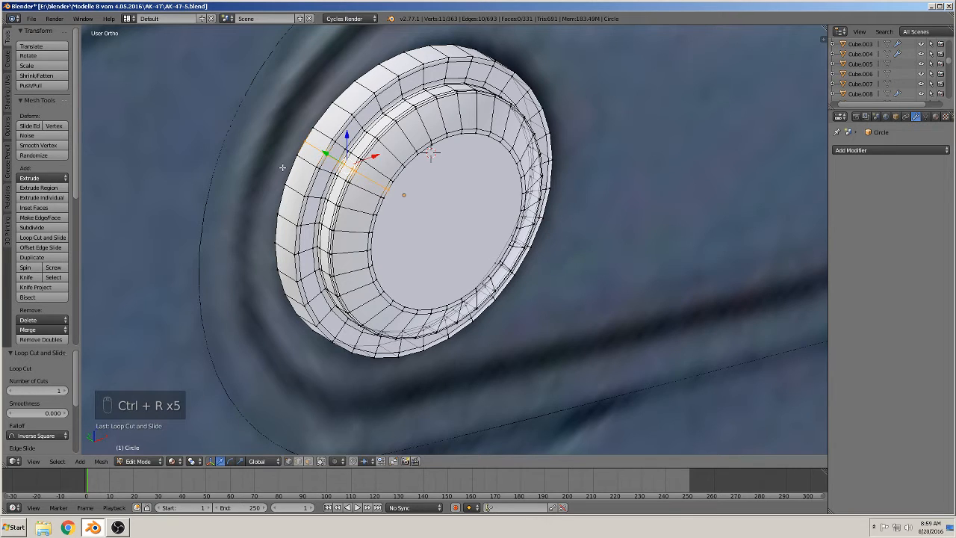
key(ctrl+z)
Add two edge loops around the pivot's outer side wall, one near its back edge and one near its front edge.
key(ctrl+r)
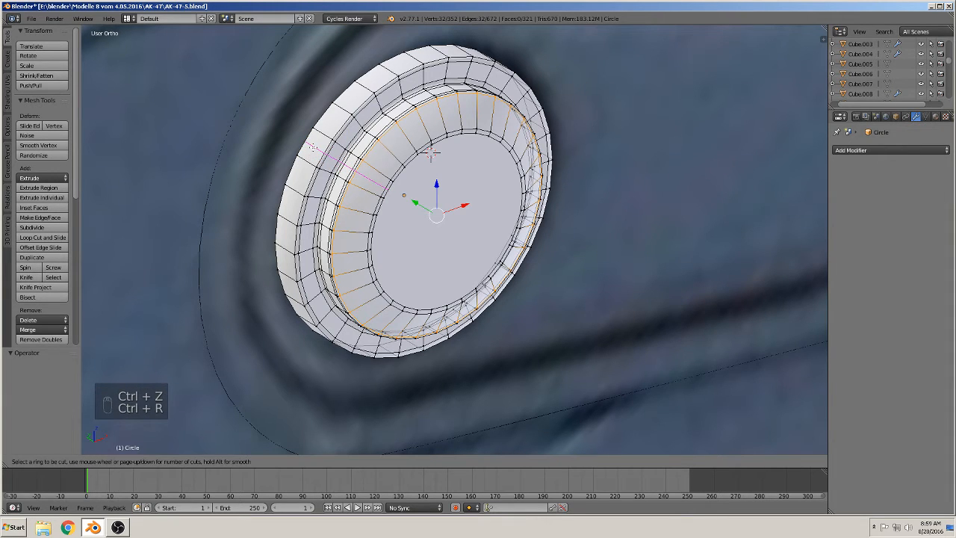
click(312, 151)
click(297, 152)
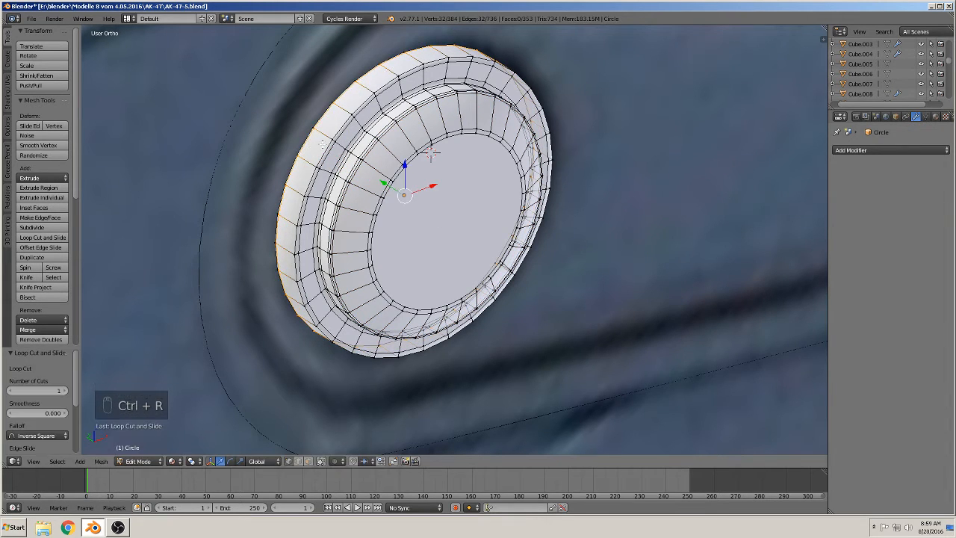
key(ctrl+r)
click(325, 143)
click(431, 152)
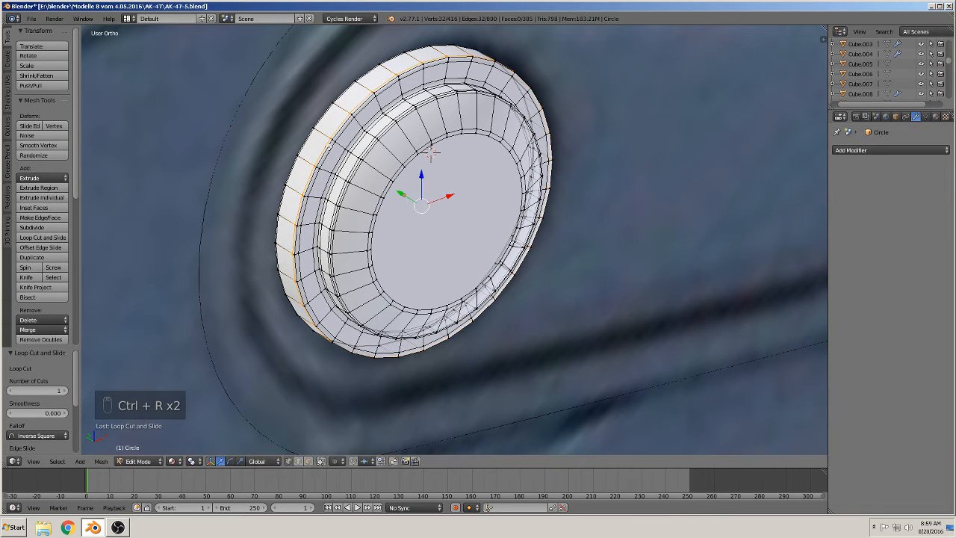
Move the finished pivot 1.657 along X and -0.003 along Z onto the rounded end of the modelled selector lever.
key(Tab)
scroll(431, 152, down, 6)
key(KP_1)
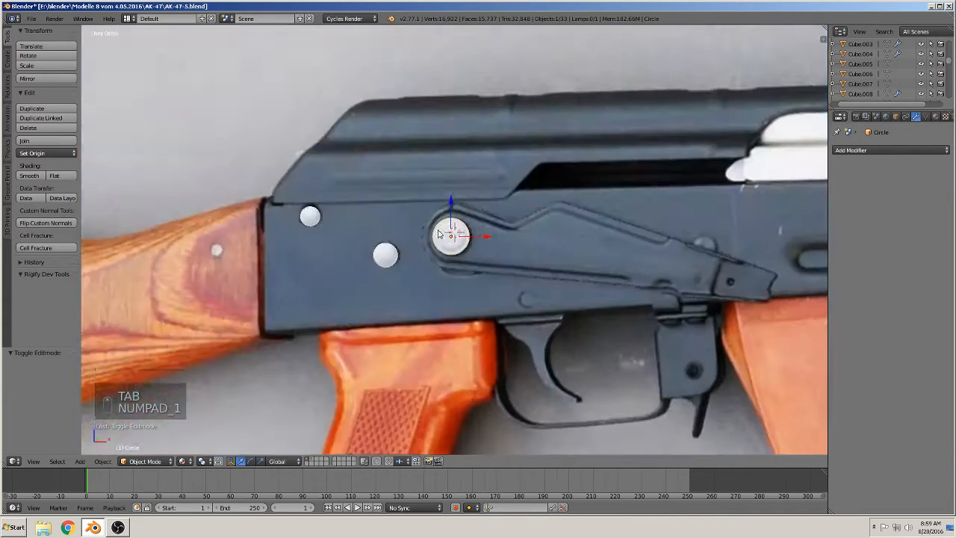
shift+middle_drag(489, 279, 233, 248)
scroll(239, 246, down, 1)
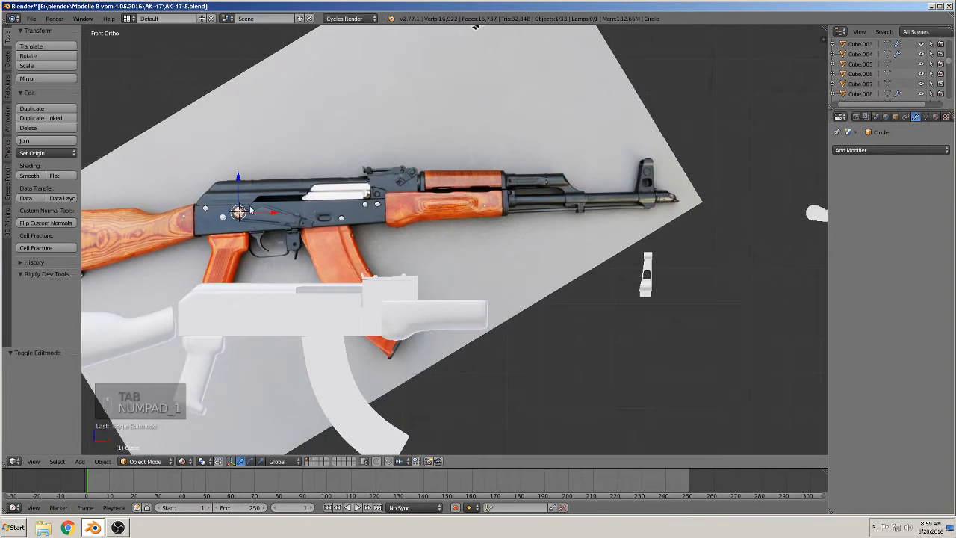
shift+middle_drag(249, 213, 199, 232)
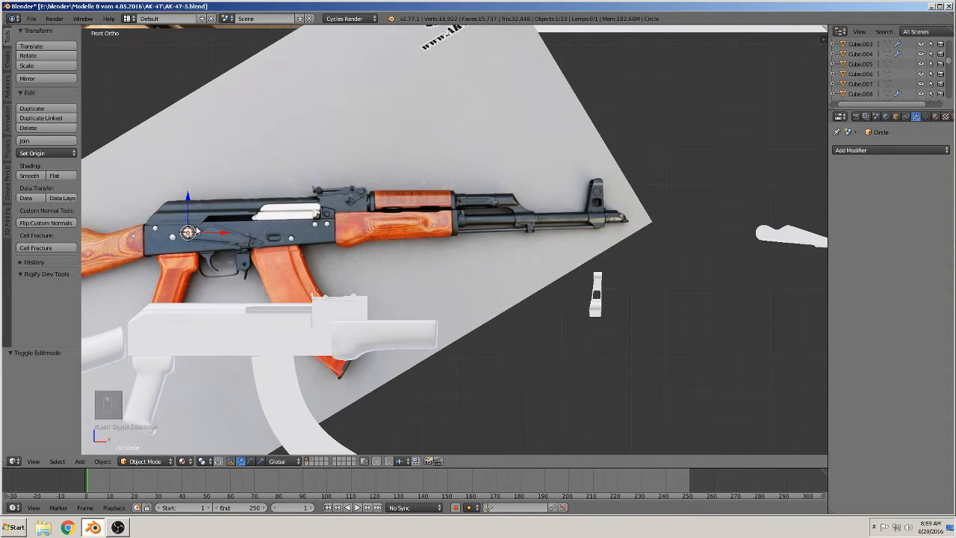
key(g)
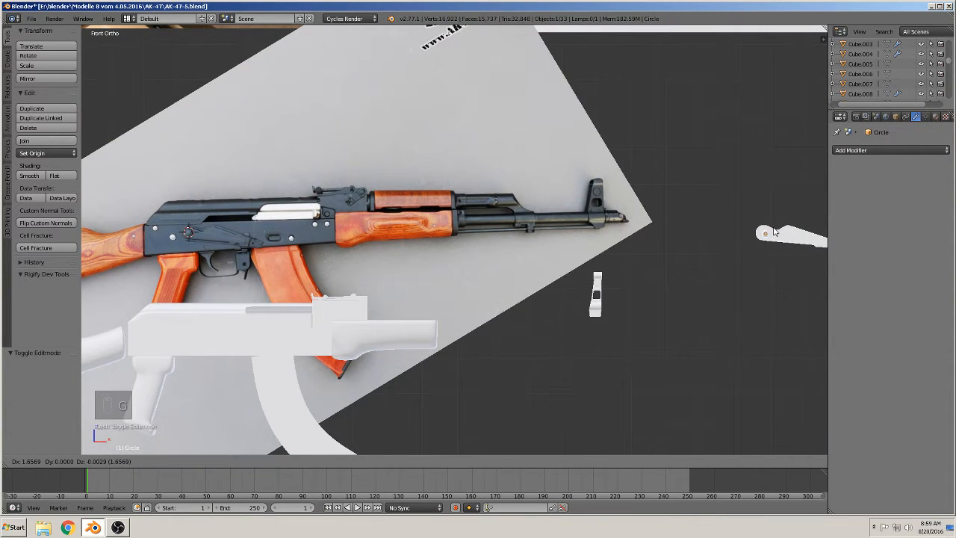
click(775, 232)
key(KP_Decimal)
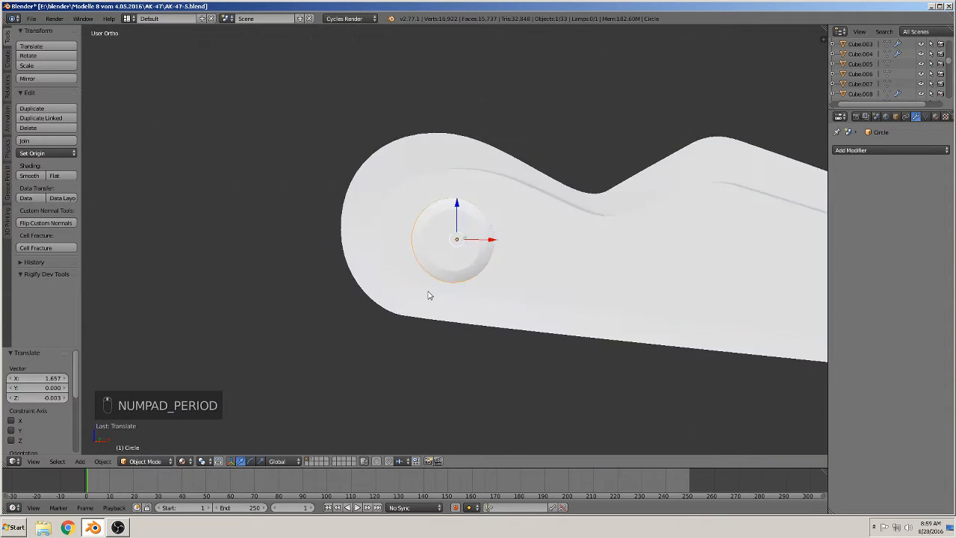
Fine-tune the pivot's position on the lever's rounded end with small shifts along X and Z.
middle_drag(430, 295, 421, 311)
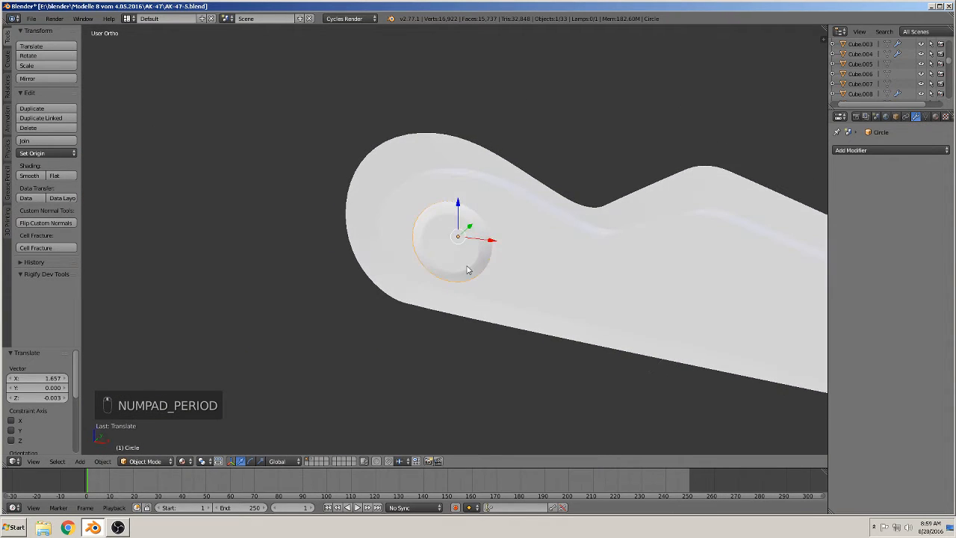
drag(487, 242, 474, 240)
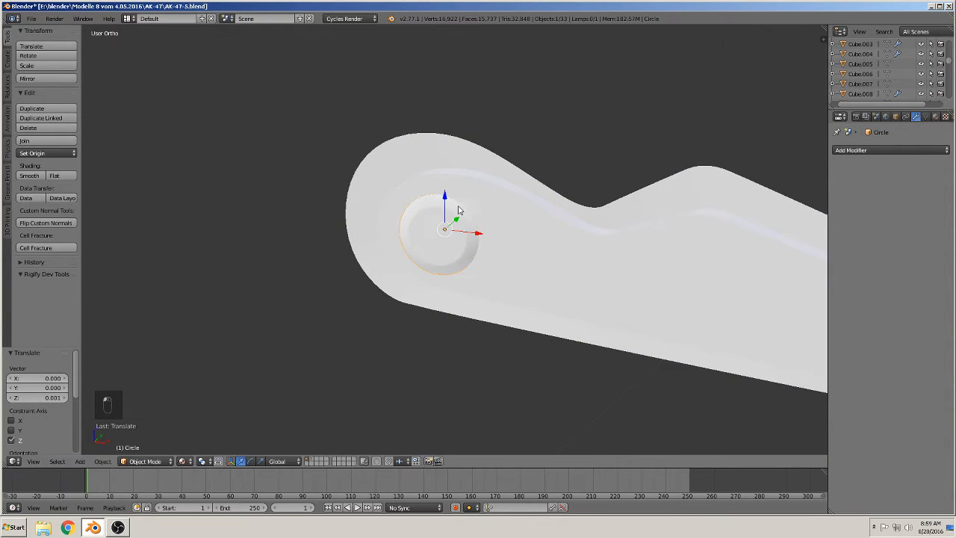
middle_drag(475, 239, 432, 237)
drag(486, 227, 473, 231)
middle_drag(473, 231, 579, 207)
drag(468, 240, 478, 237)
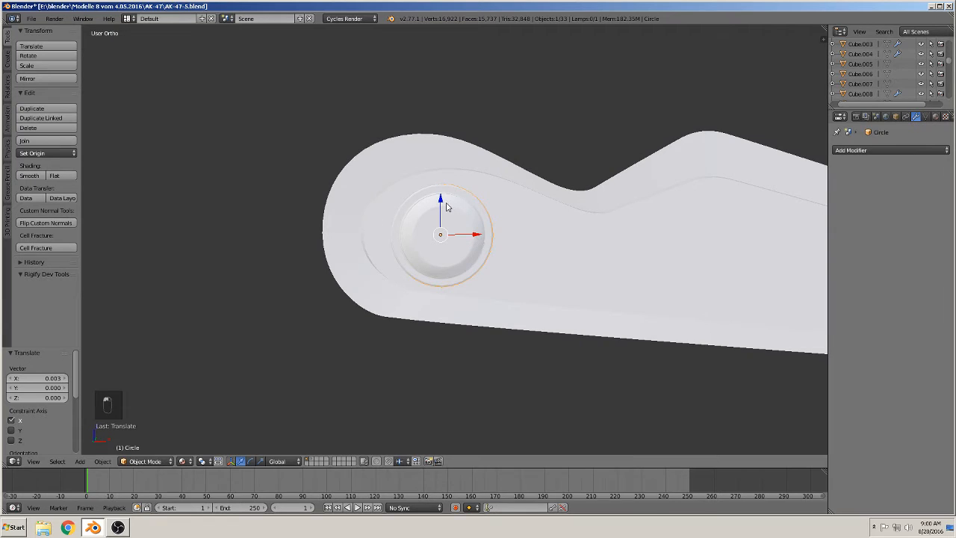
drag(446, 206, 441, 199)
middle_drag(495, 229, 458, 200)
drag(445, 198, 444, 200)
Extrude the lever's whole outer edge loop 0.004 along Y to give the rim thickness.
middle_drag(617, 304, 441, 305)
scroll(595, 284, up, 4)
key(Tab)
scroll(354, 216, down, 3)
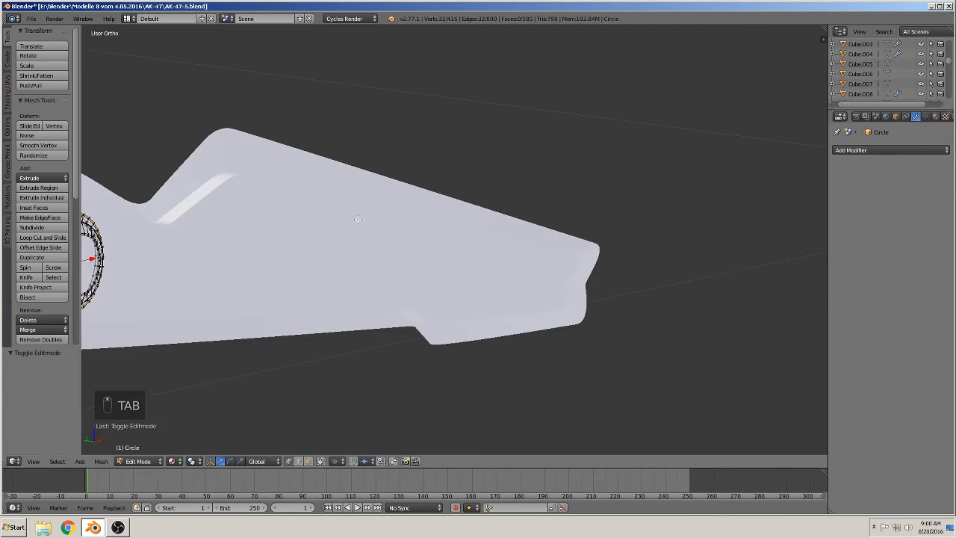
middle_drag(354, 216, 363, 224)
key(Tab)
shift+right_click(128, 79)
shift+middle_drag(144, 137, 455, 247)
key(Tab)
alt+right_drag(431, 153, 432, 153)
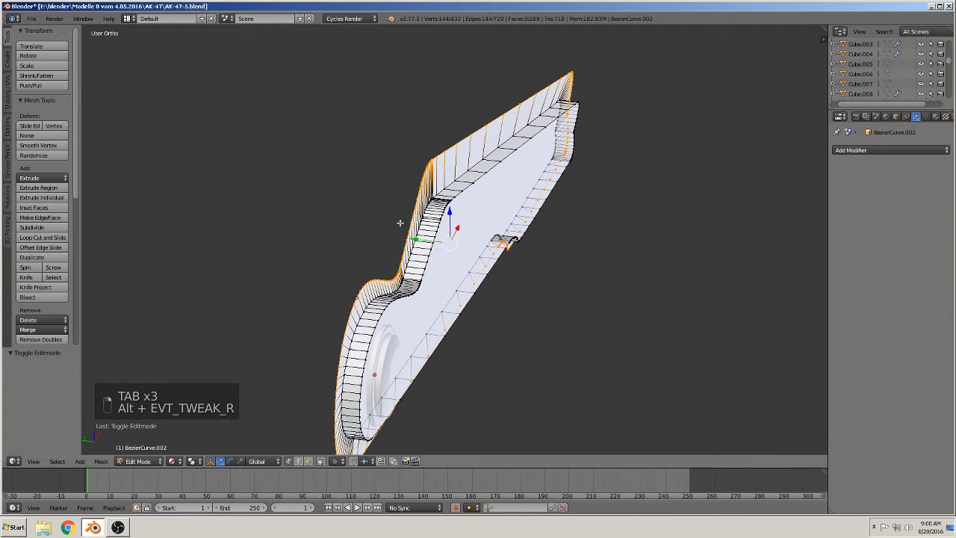
key(e)
key(y)
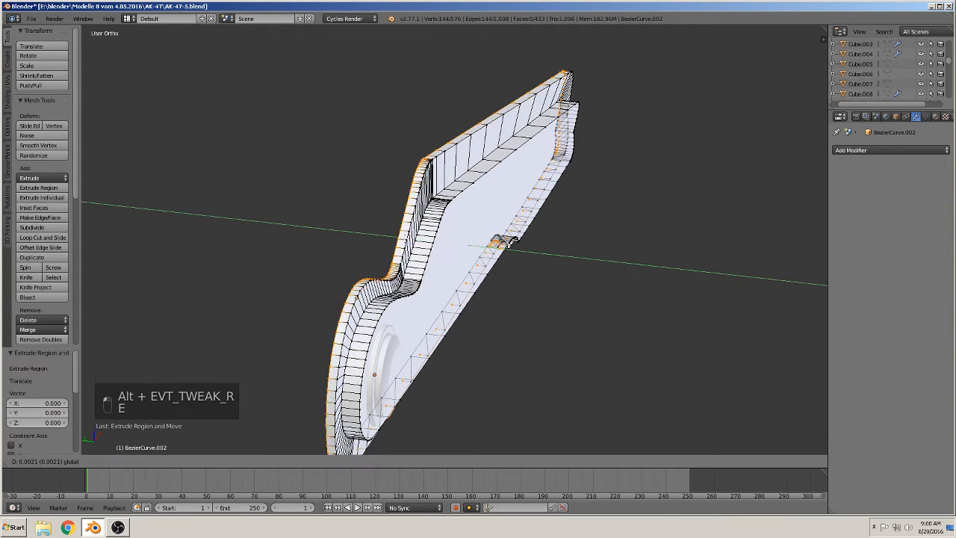
click(439, 241)
Add one edge loop around the rim surface surrounding the raised centre, slid slightly towards the outer edge.
shift+middle_drag(599, 121, 498, 211)
shift+middle_drag(662, 330, 413, 226)
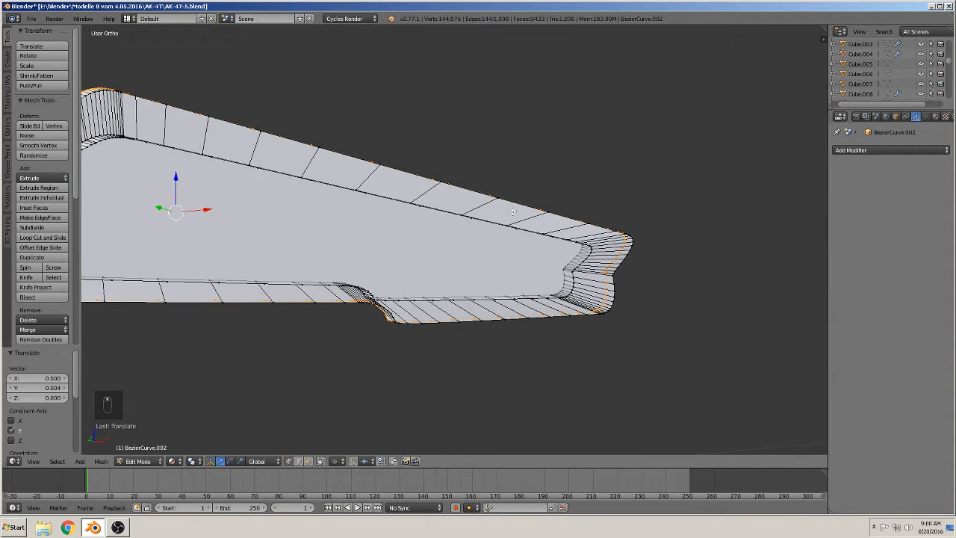
key(ctrl+r)
click(526, 215)
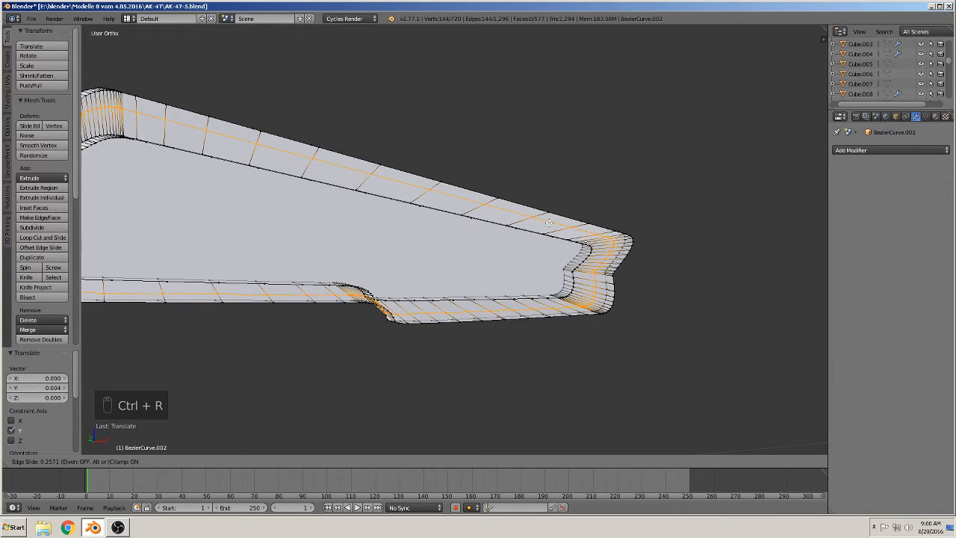
click(549, 223)
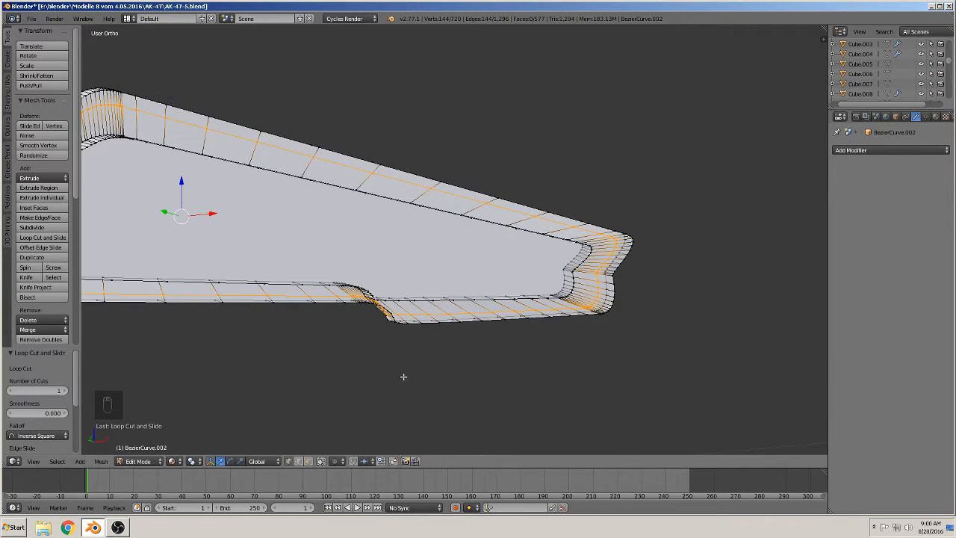
Extrude two upper and three lower outer rim faces near the lever's narrow tip by -0.016 along Y, forming two tabs.
click(309, 460)
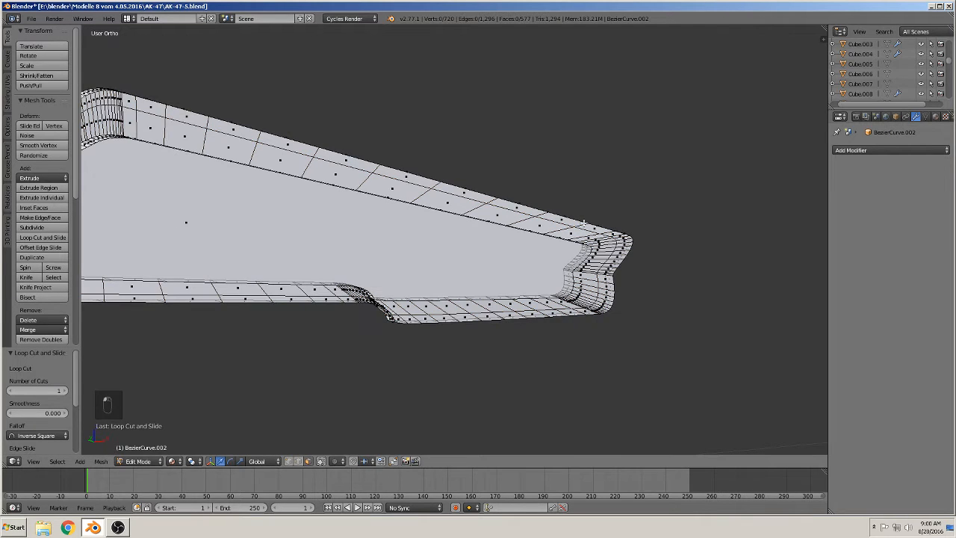
click(539, 214)
shift+click(561, 219)
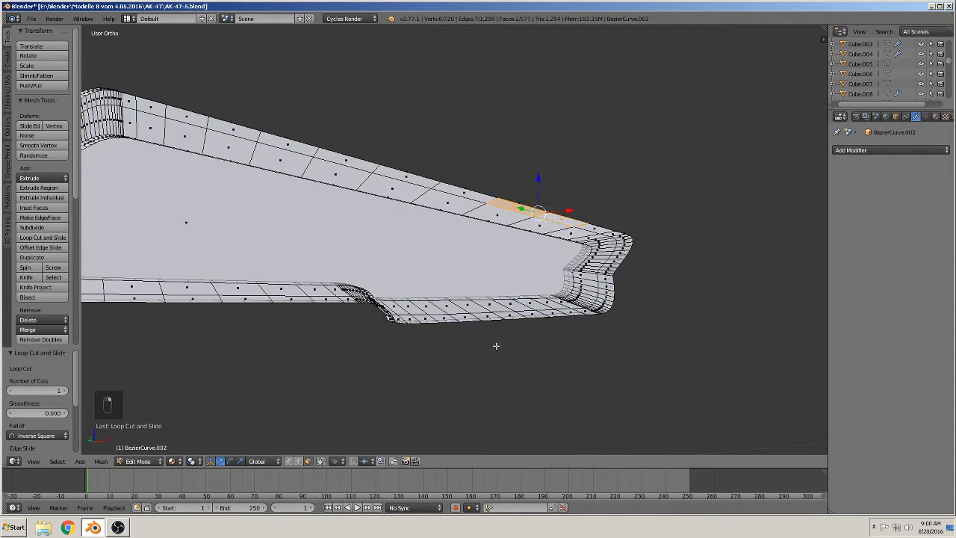
middle_drag(531, 340, 559, 356)
scroll(562, 358, up, 3)
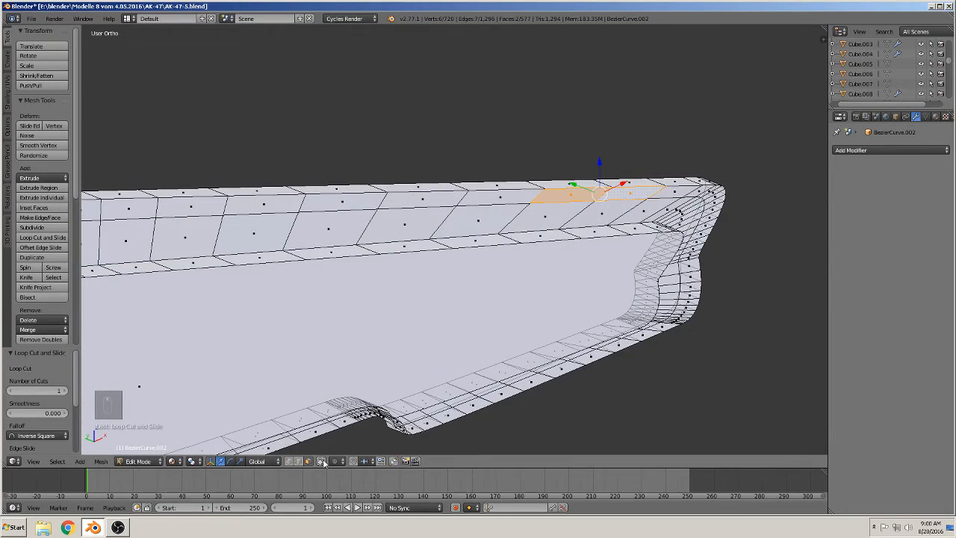
middle_drag(609, 393, 596, 378)
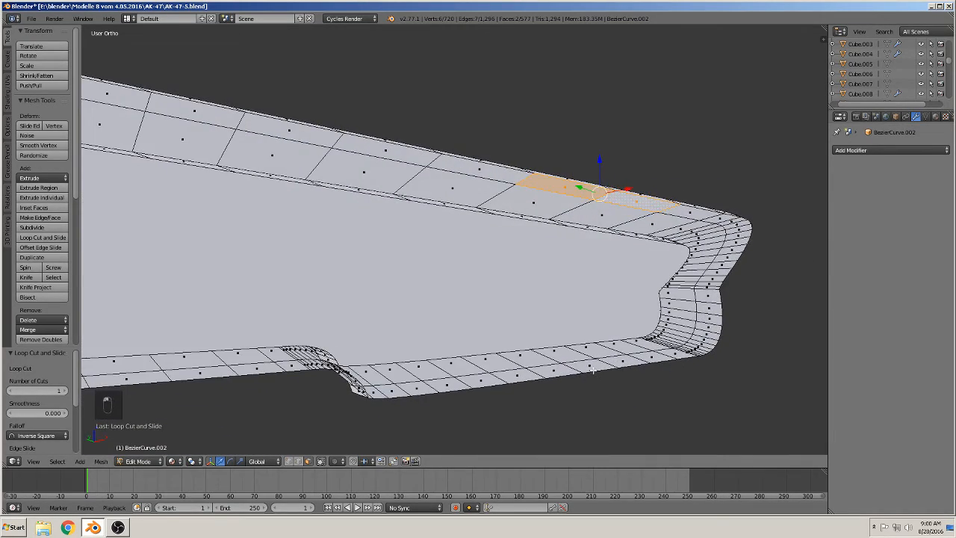
shift+click(592, 366)
shift+click(627, 364)
shift+click(652, 356)
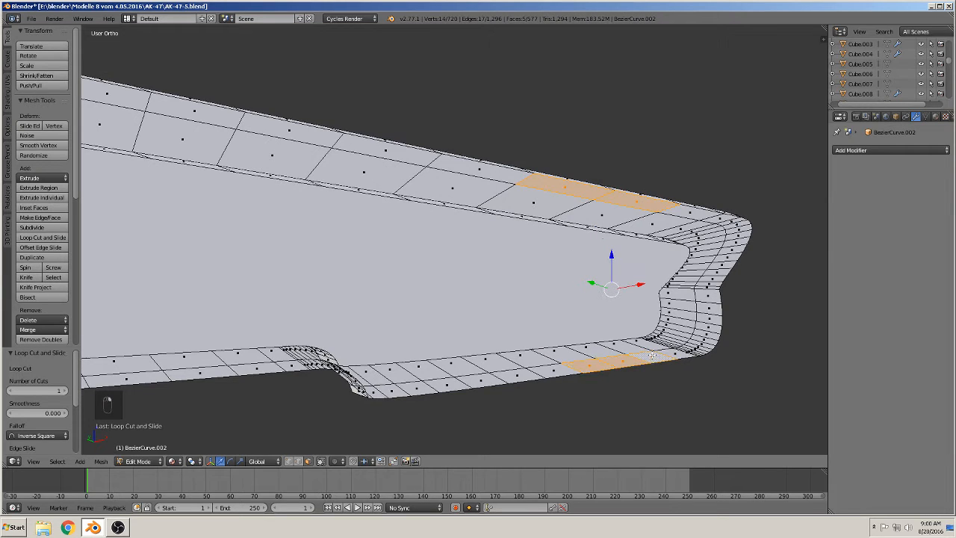
mouse_move(660, 388)
middle_down()
mouse_move(679, 401)
mouse_move(669, 402)
middle_up()
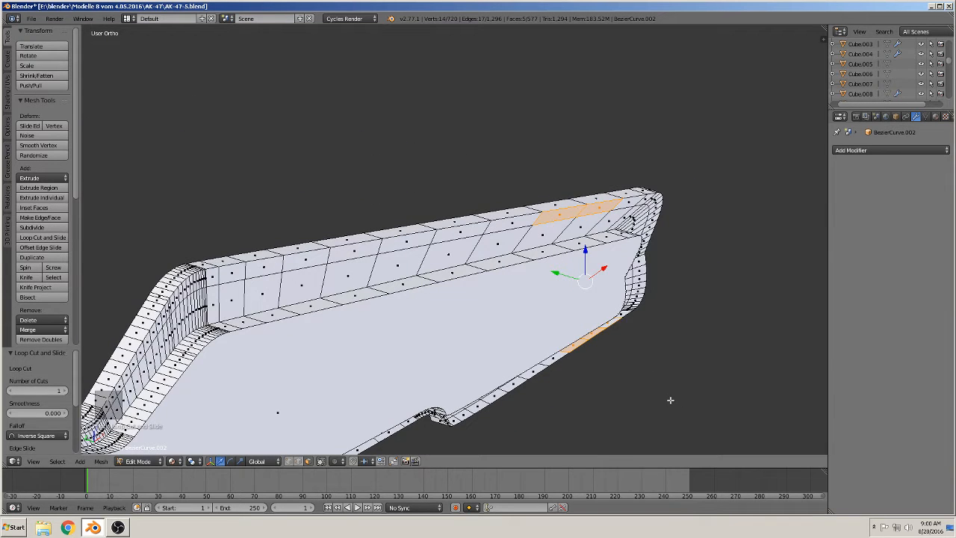
key(e)
right_click(601, 283)
key(g)
key(y)
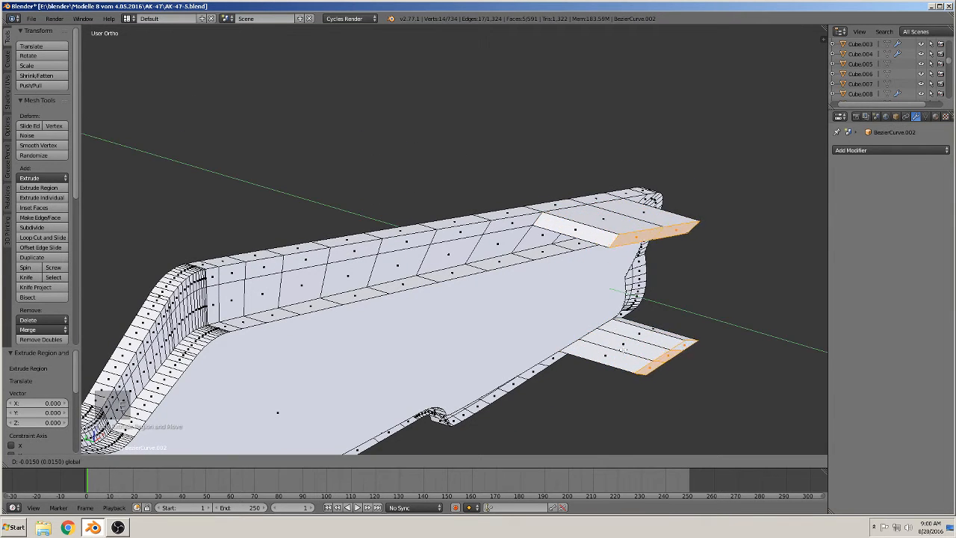
click(668, 384)
Add one edge loop around each of the two extruded tabs, slid towards the free end.
middle_drag(668, 385, 605, 358)
shift+middle_drag(649, 236, 538, 248)
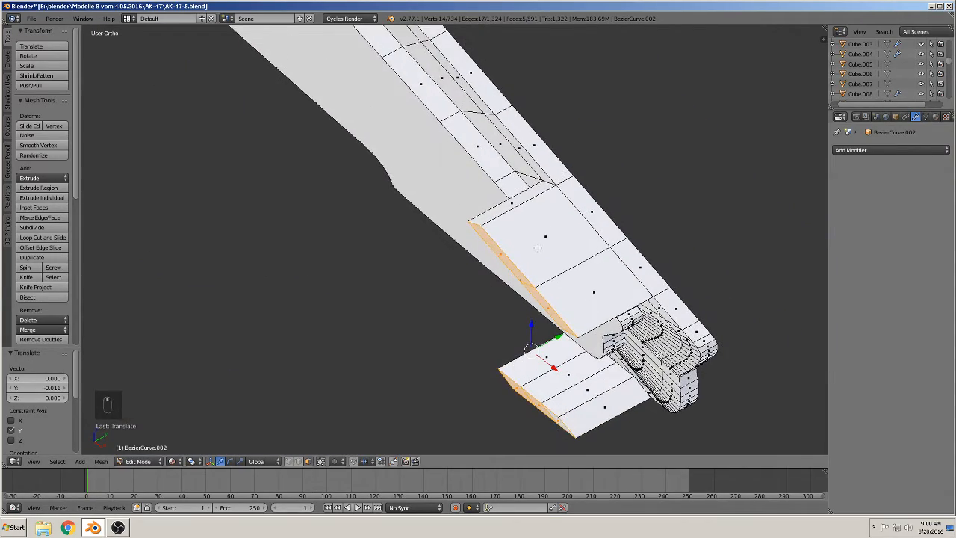
key(ctrl+r)
click(522, 224)
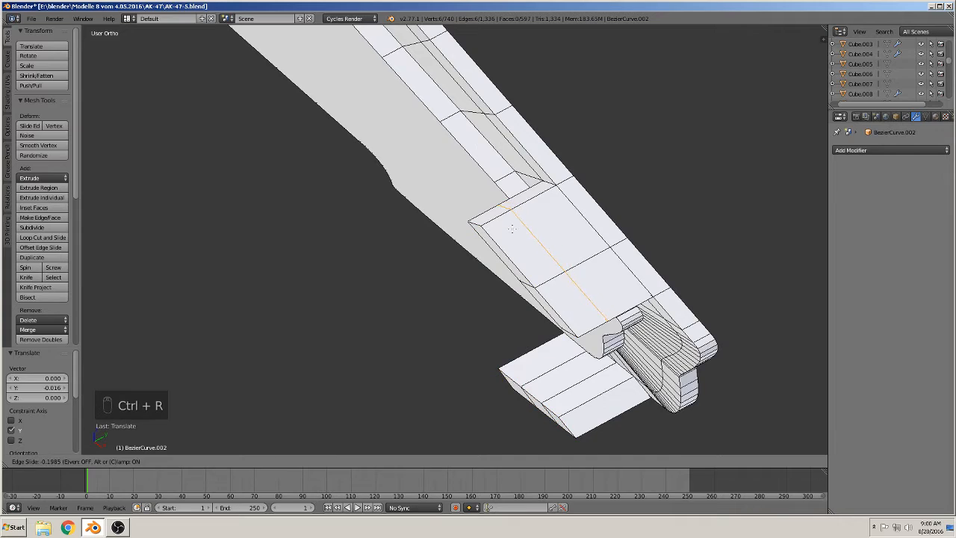
click(511, 236)
key(ctrl+r)
click(590, 387)
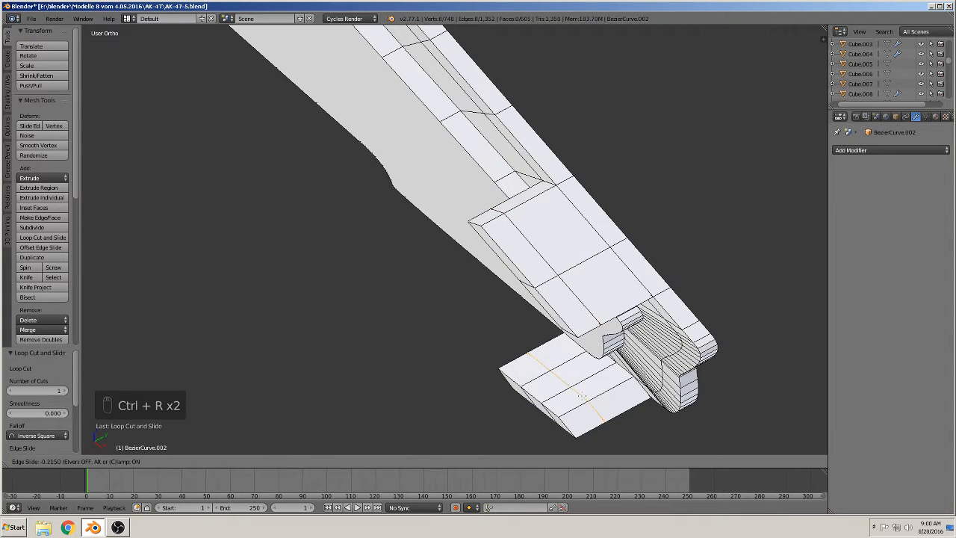
click(586, 388)
middle_drag(586, 387, 618, 368)
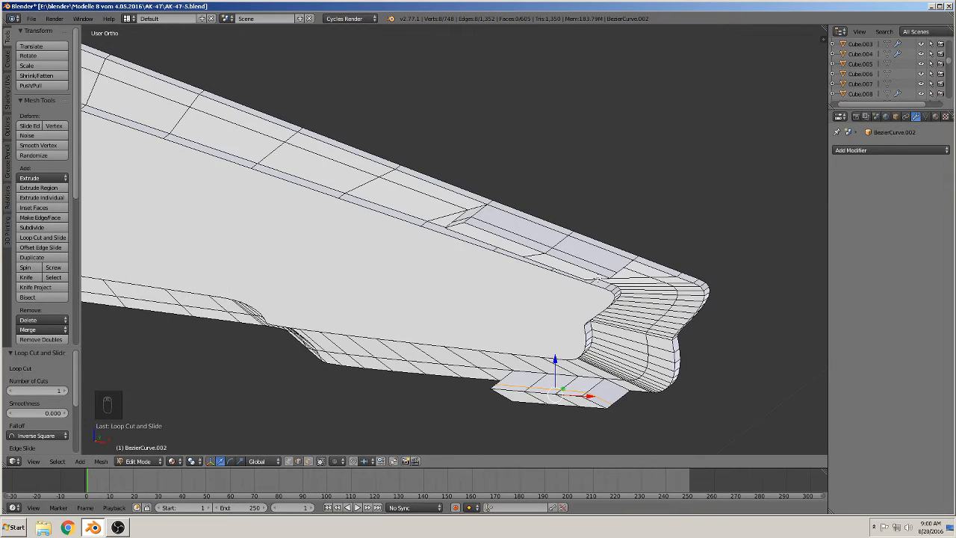
right_click(598, 278)
shift+right_click(458, 227)
shift+right_click(458, 230)
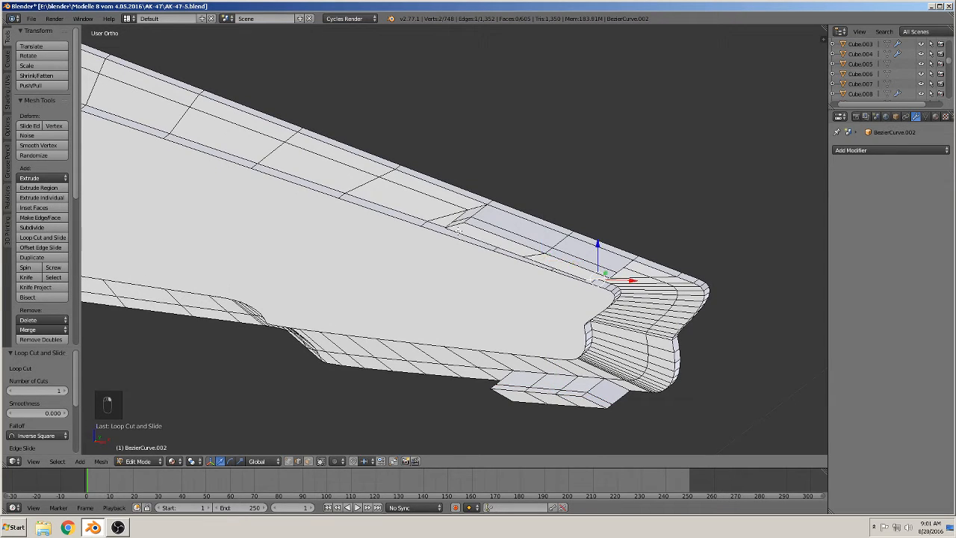
shift+right_click(458, 225)
key(ctrl+b)
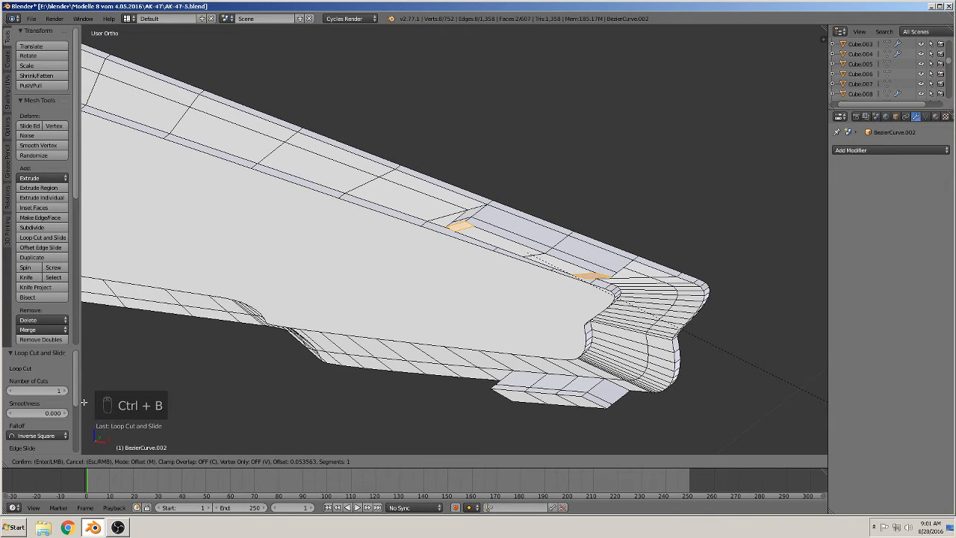
right_click(814, 371)
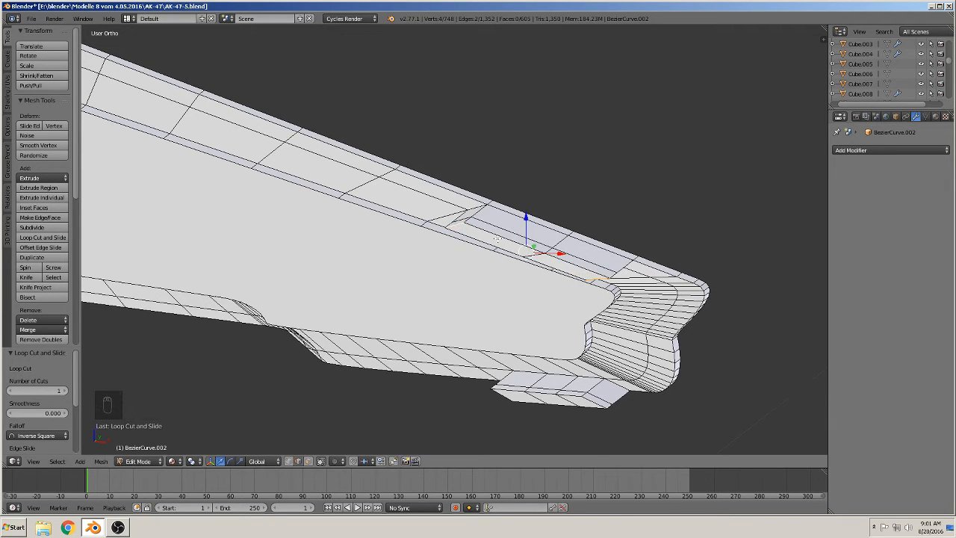
Add two edge loops across the upper tab, one near each of its short sides.
key(ctrl+r)
click(495, 230)
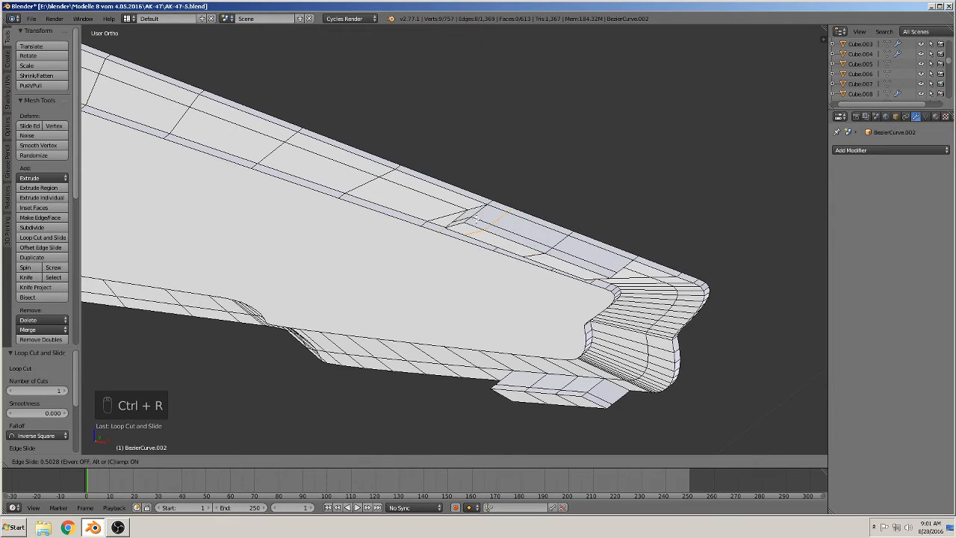
click(491, 219)
key(ctrl+r)
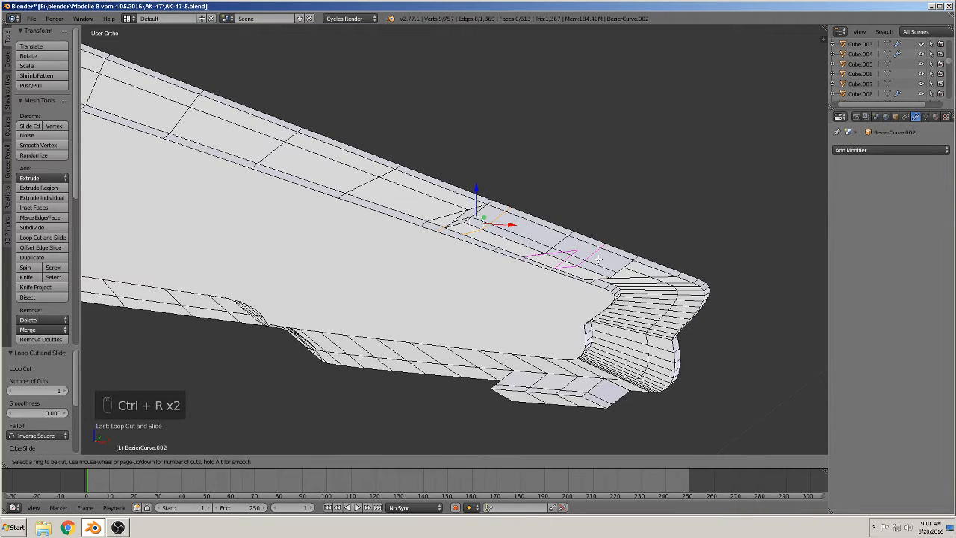
click(597, 257)
click(612, 266)
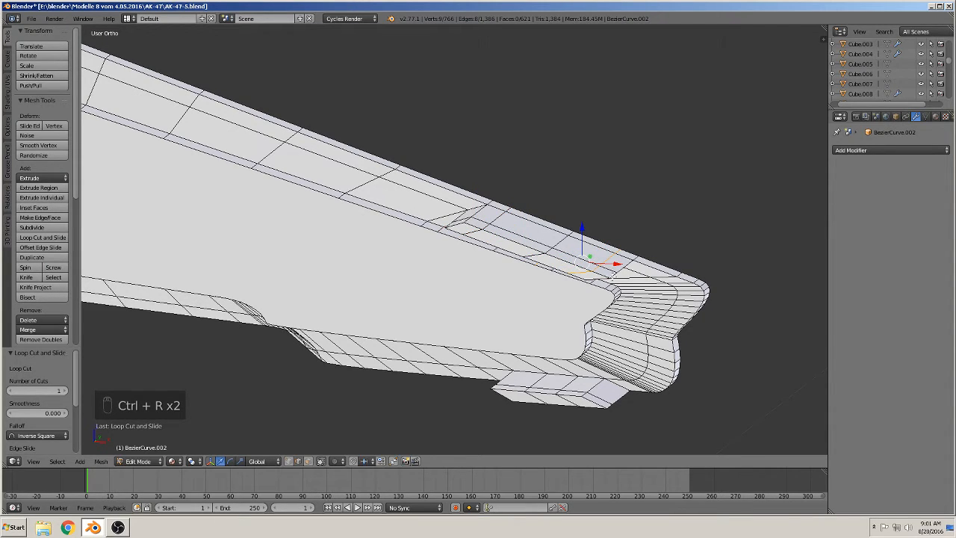
Bevel the corner edges on both sides of the upper tab's free end to round them.
right_click(553, 296)
shift+right_click(469, 220)
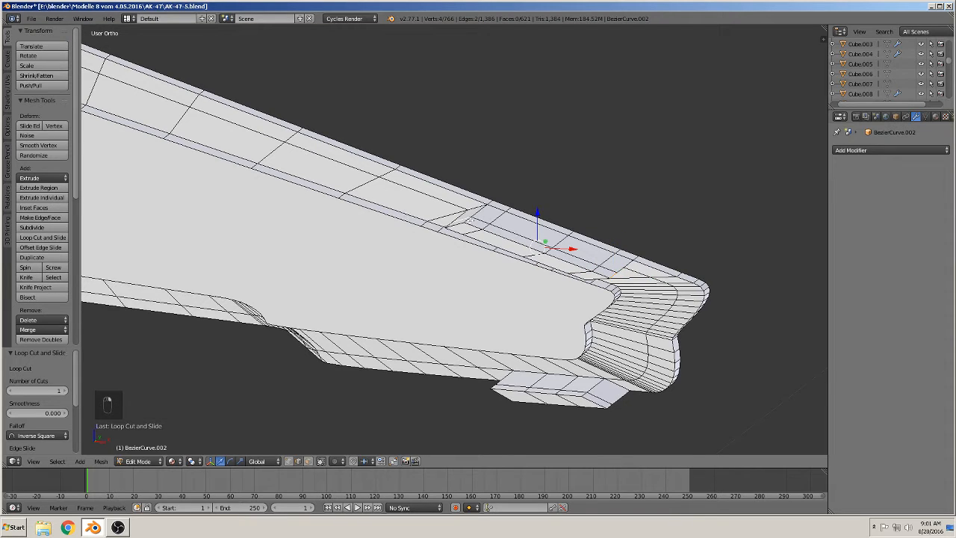
shift+right_click(471, 222)
shift+right_click(466, 217)
key(ctrl+b)
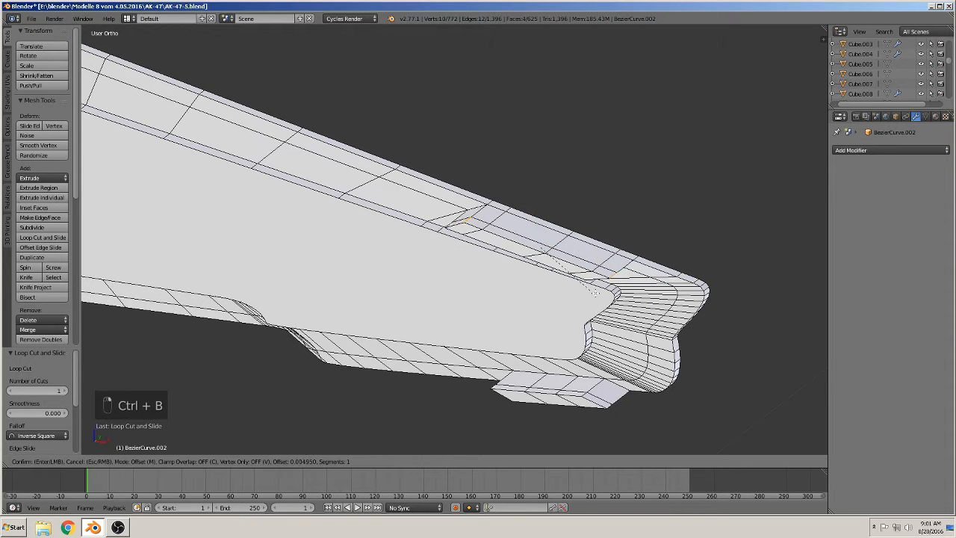
click(489, 107)
key(Tab)
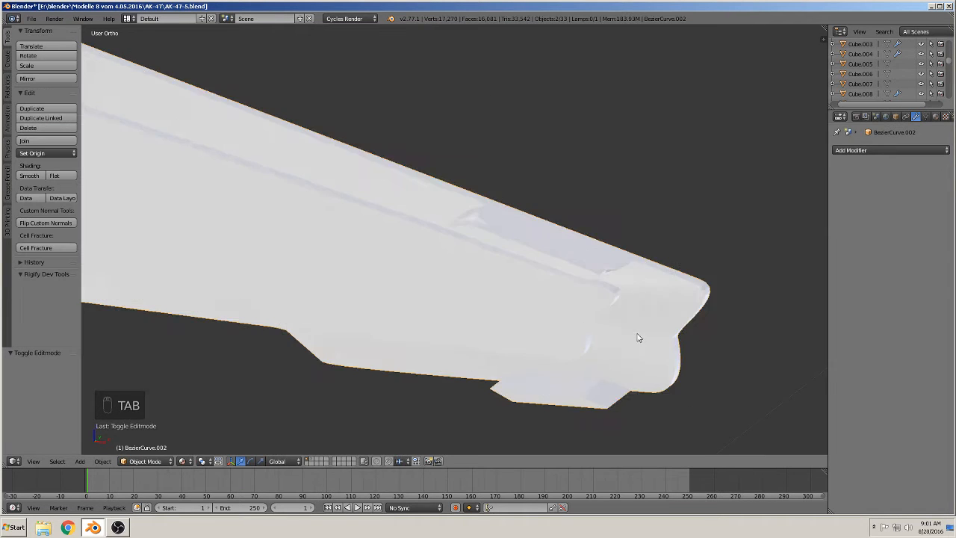
Bevel the lower tab's two free-end corner edges with an amount of 0.055 and 4 segments.
middle_drag(639, 338, 453, 304)
key(Tab)
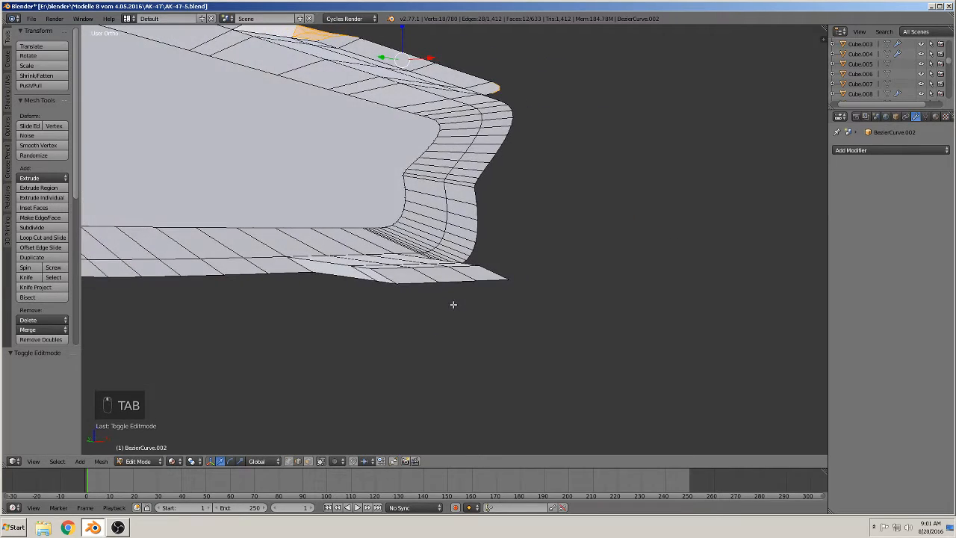
right_click(388, 282)
middle_drag(371, 291, 352, 291)
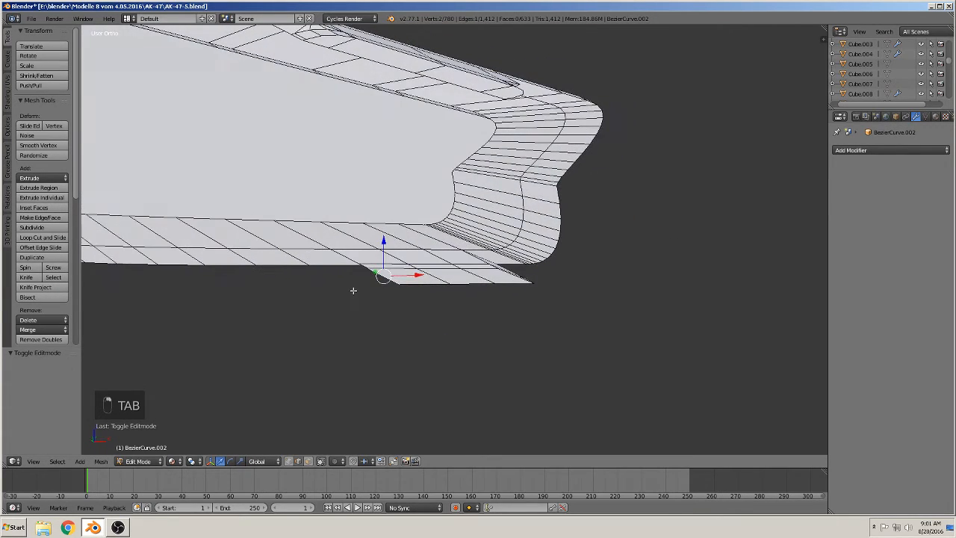
shift+right_click(514, 277)
key(ctrl+b)
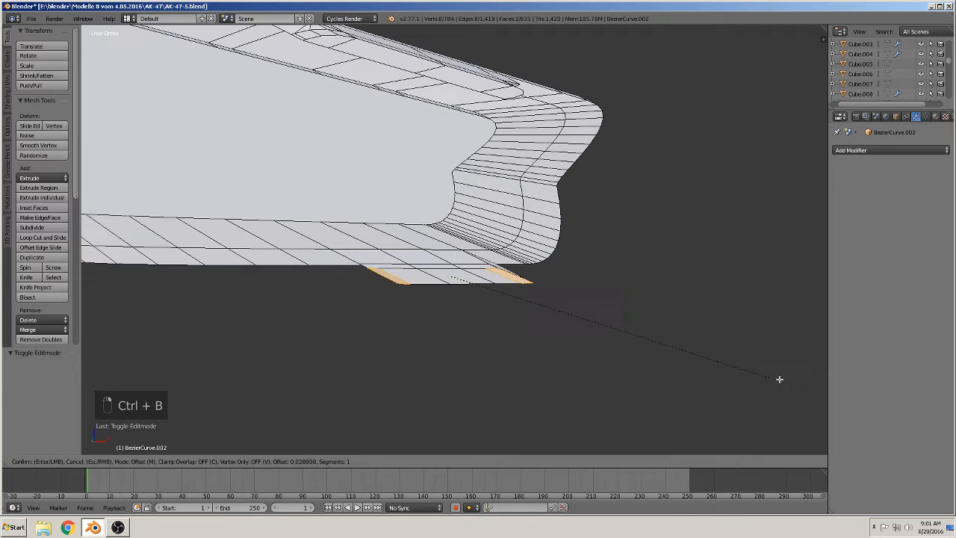
click(257, 412)
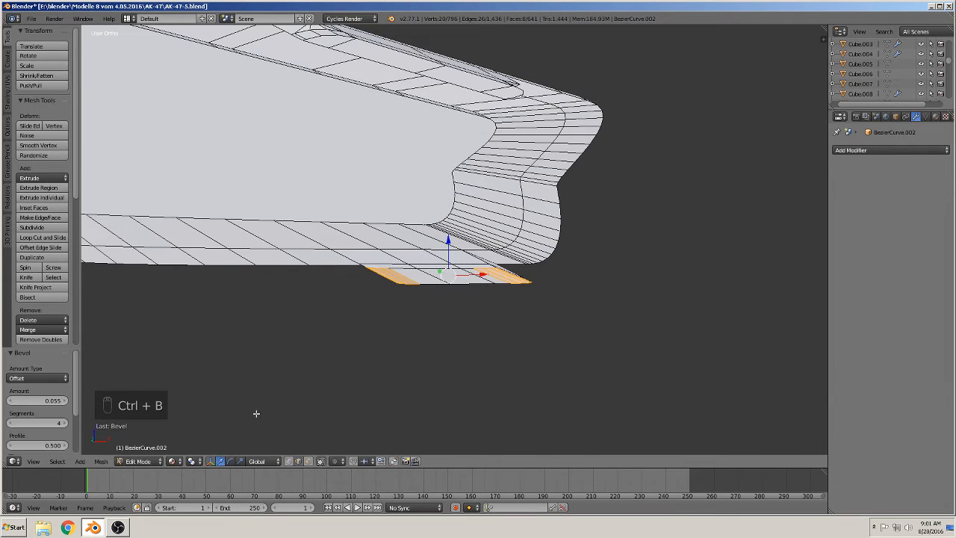
key(Tab)
Join the lever and the round pivot into one object, with the pivot as the active object.
middle_drag(269, 373, 239, 200)
scroll(220, 297, down, 5)
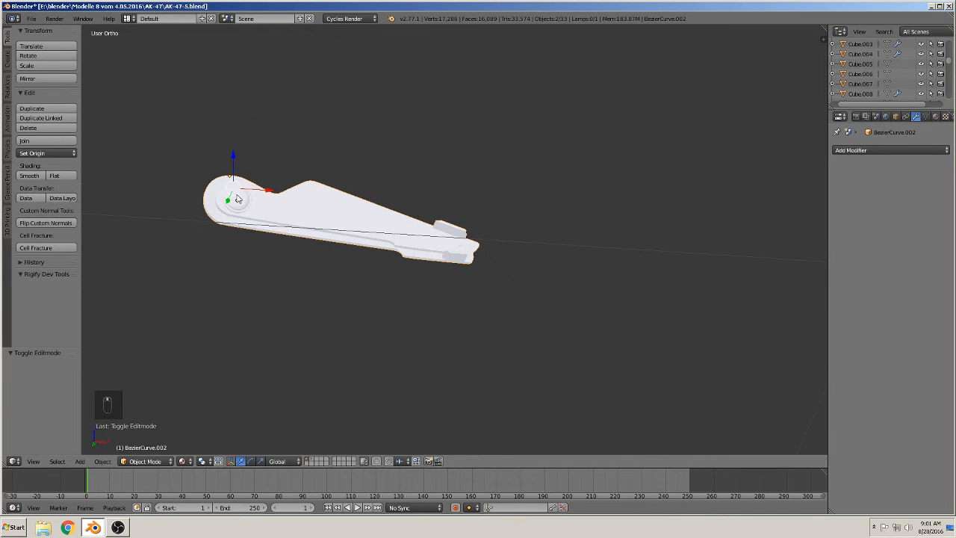
right_click(242, 202)
right_click(260, 209)
shift+right_click(242, 203)
click(45, 140)
scroll(379, 248, down, 4)
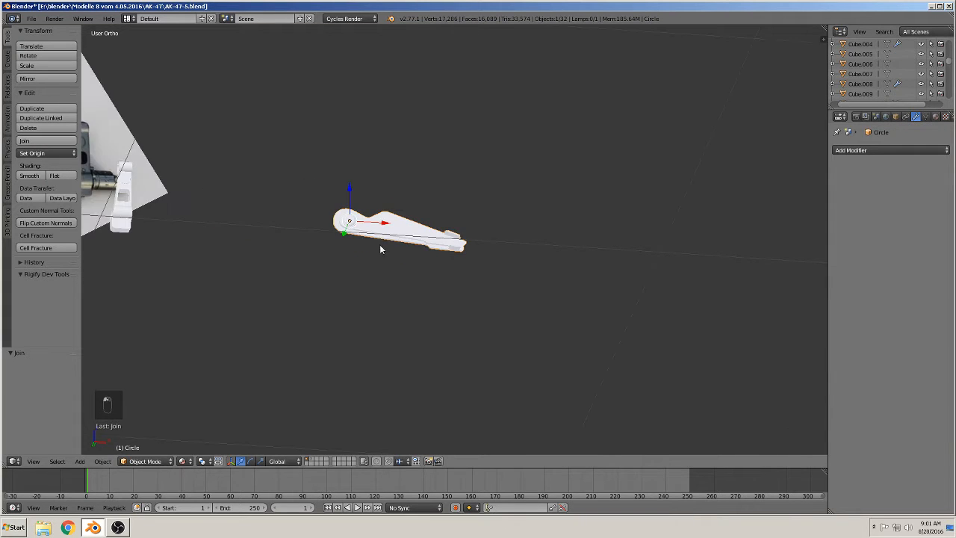
Move the joined selector lever over the white receiver model and shift it -0.601 along Y to the receiver's side.
key(KP_1)
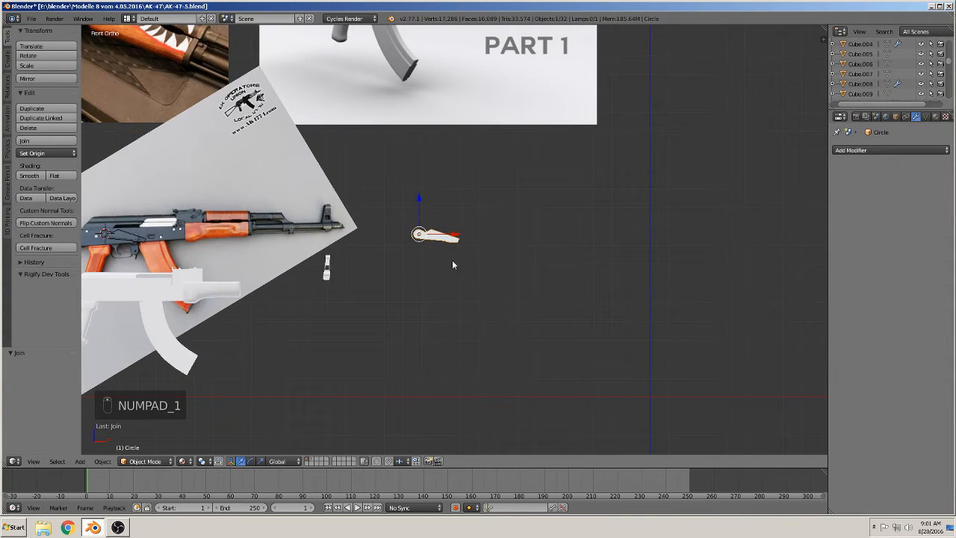
shift+middle_drag(452, 264, 618, 239)
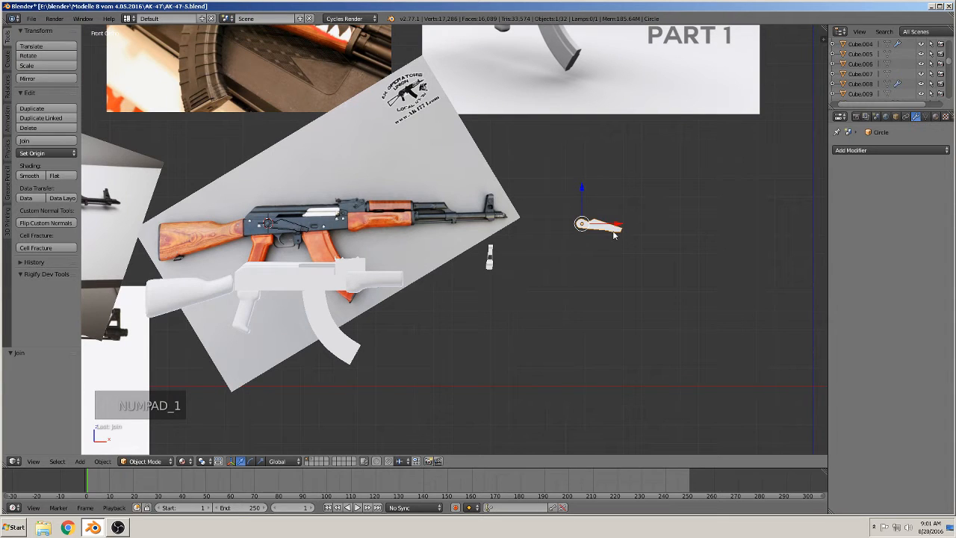
key(g)
click(304, 291)
scroll(292, 297, up, 3)
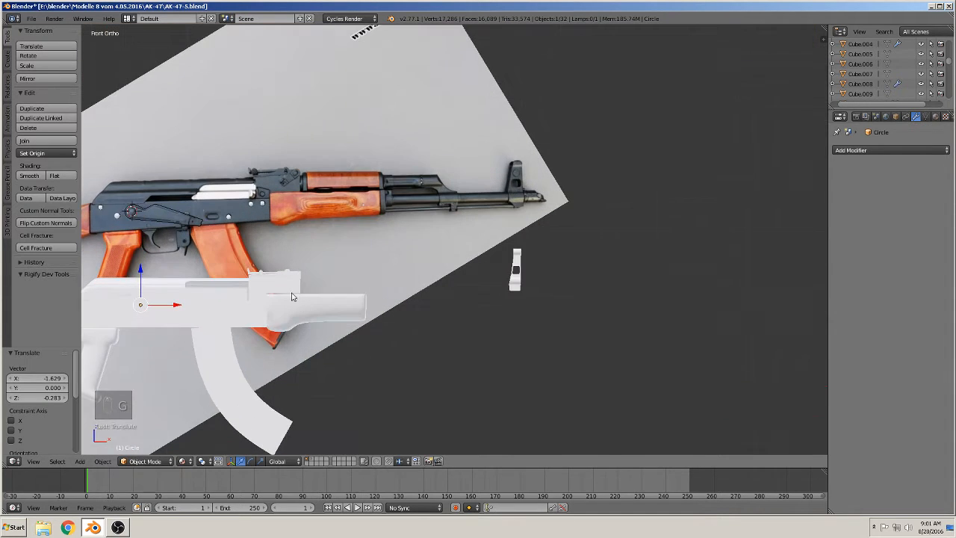
middle_drag(231, 304, 184, 319)
scroll(171, 312, down, 3)
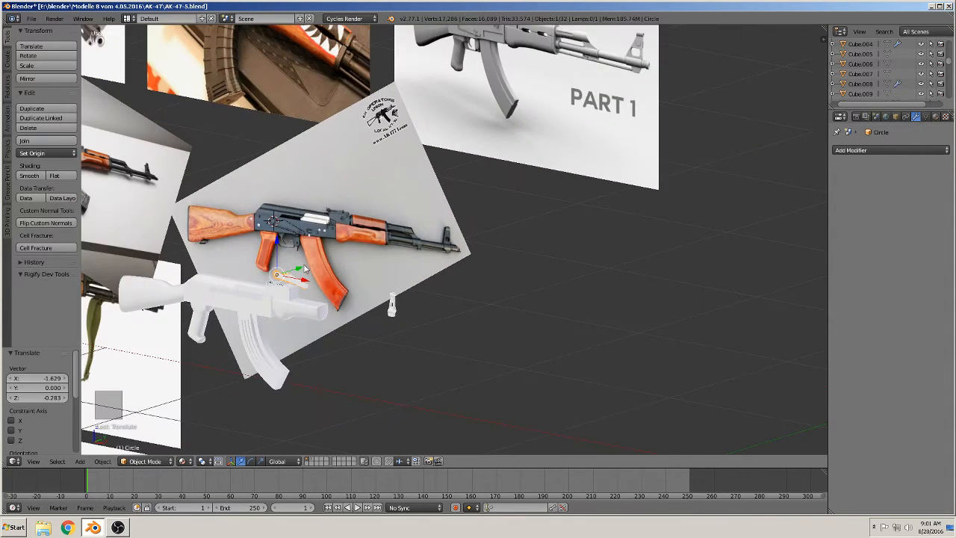
drag(299, 269, 220, 298)
click(222, 297)
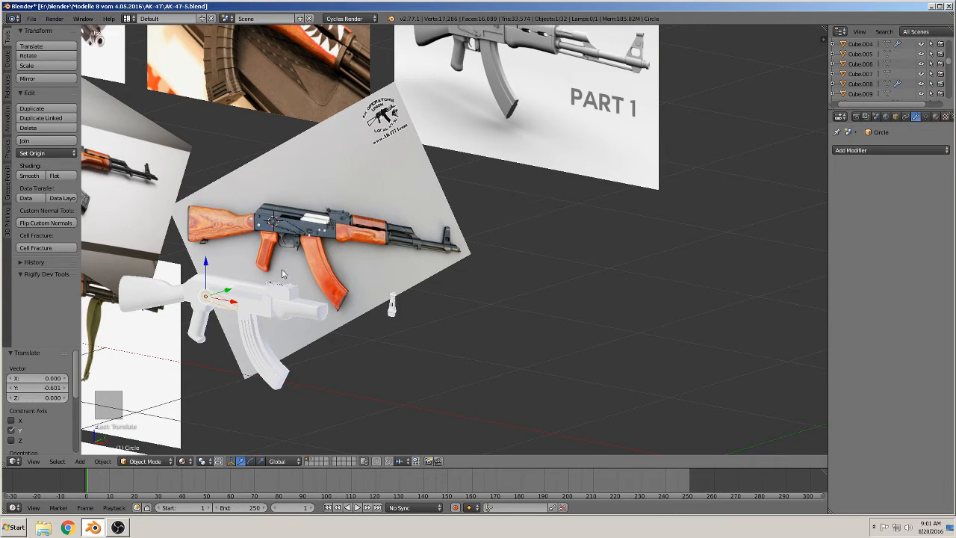
Fine-tune the lever's position on the receiver in front view by -0.012 along Z and -0.008 along X.
key(KP_1)
key(KP_Decimal)
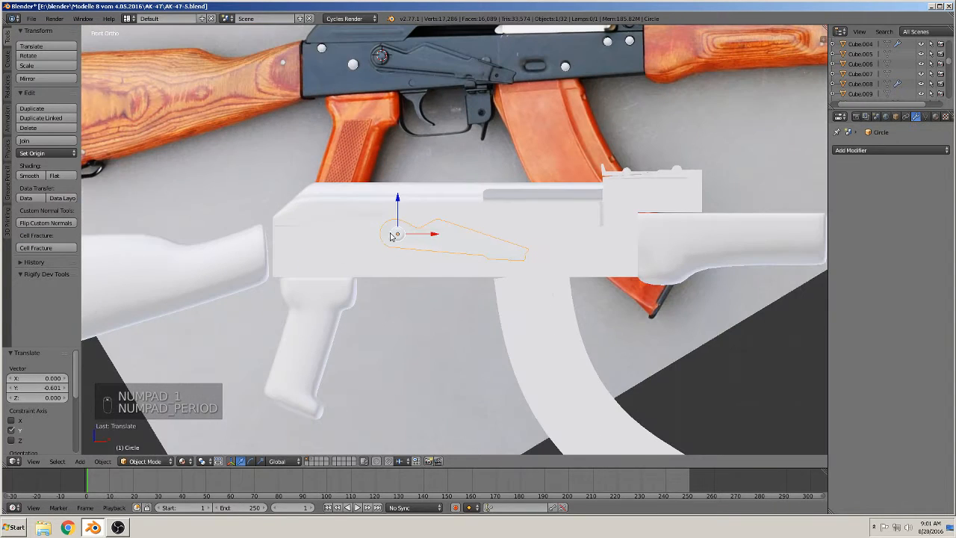
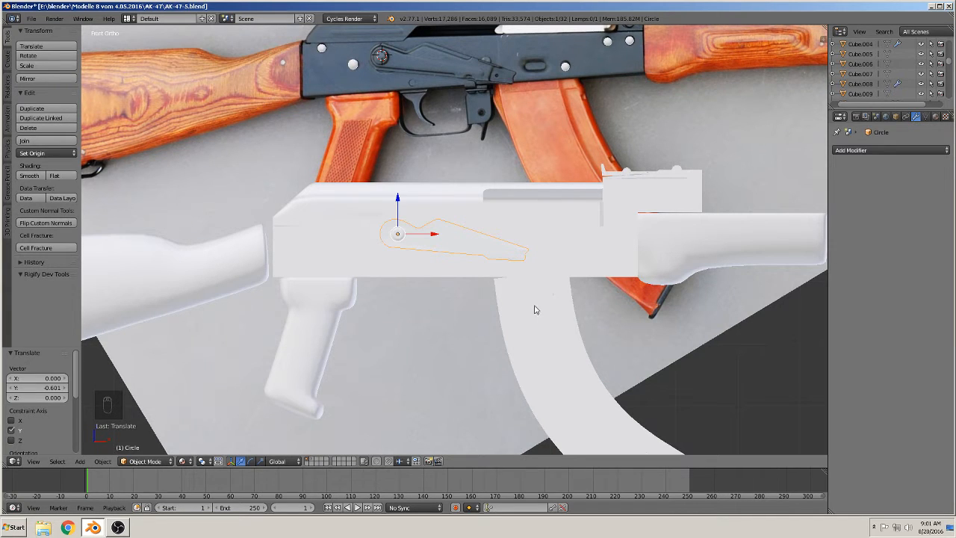
drag(398, 200, 397, 209)
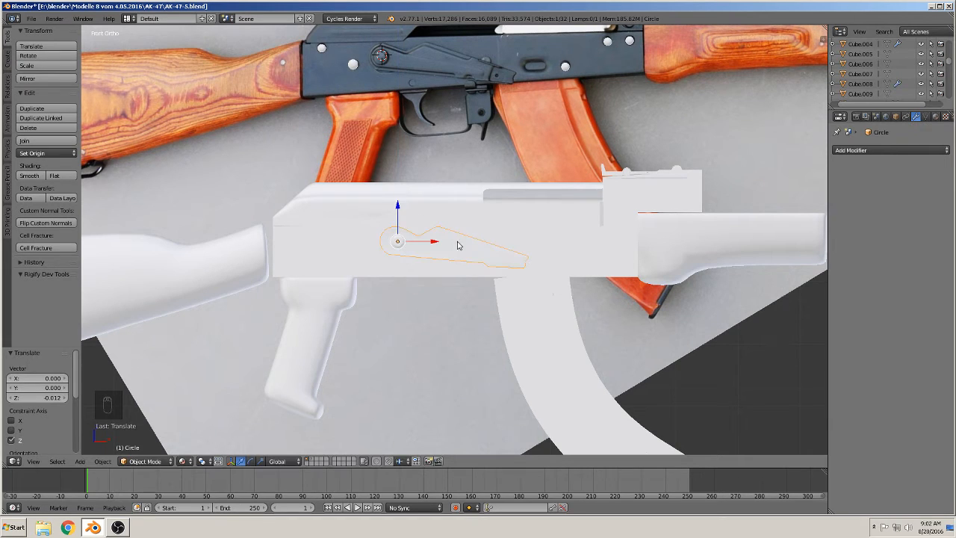
drag(441, 246, 436, 246)
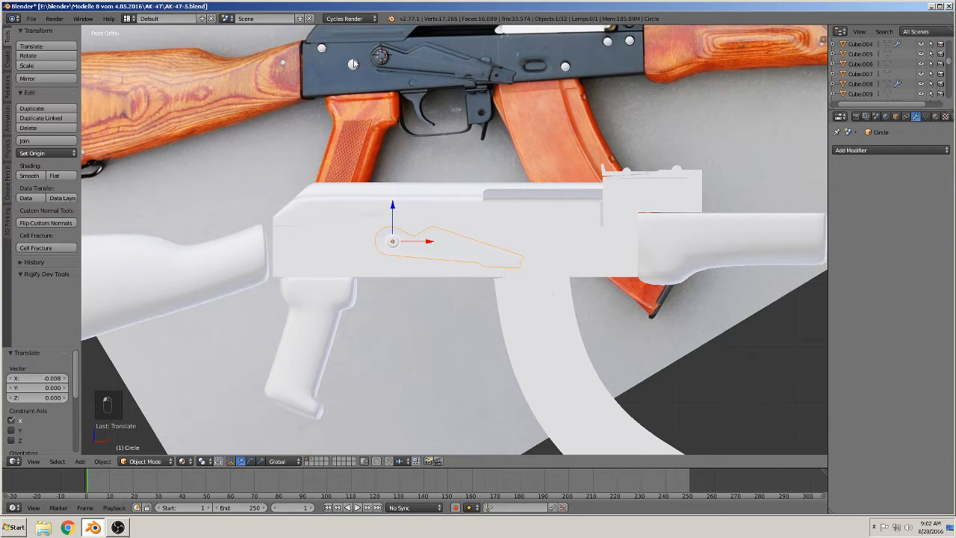
Select the five rivet spheres on the reference photo's receiver and join them into one object.
right_click(354, 65)
shift+right_click(321, 48)
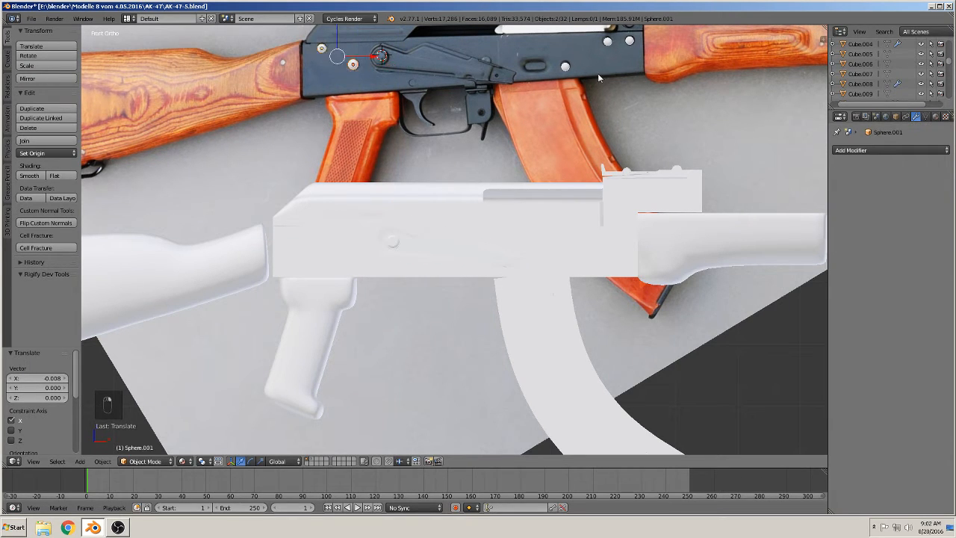
shift+right_click(566, 69)
shift+right_click(608, 41)
shift+right_click(630, 41)
middle_drag(629, 43, 525, 120)
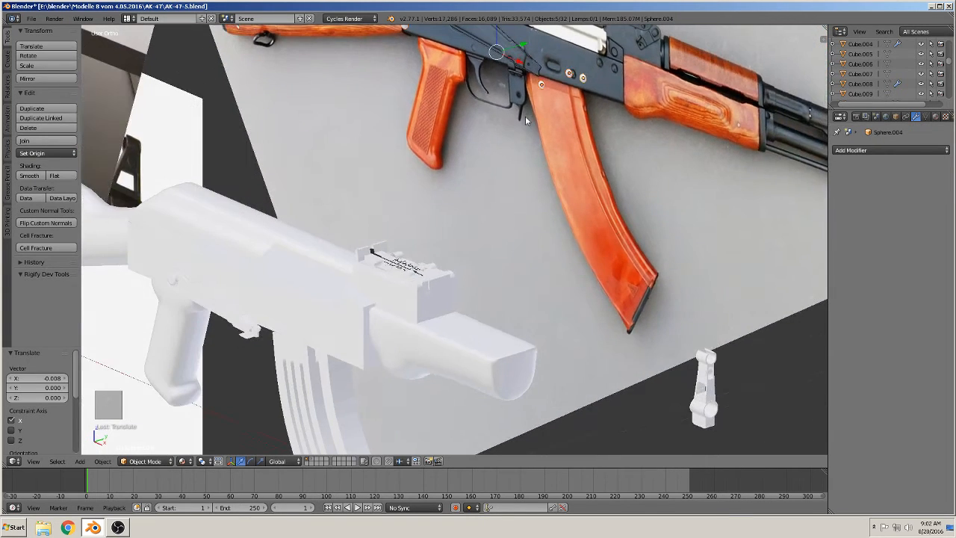
click(41, 140)
Move the joined rivets off the reference photo and seat them on the side surface of the white receiver.
scroll(620, 118, down, 3)
drag(551, 138, 390, 177)
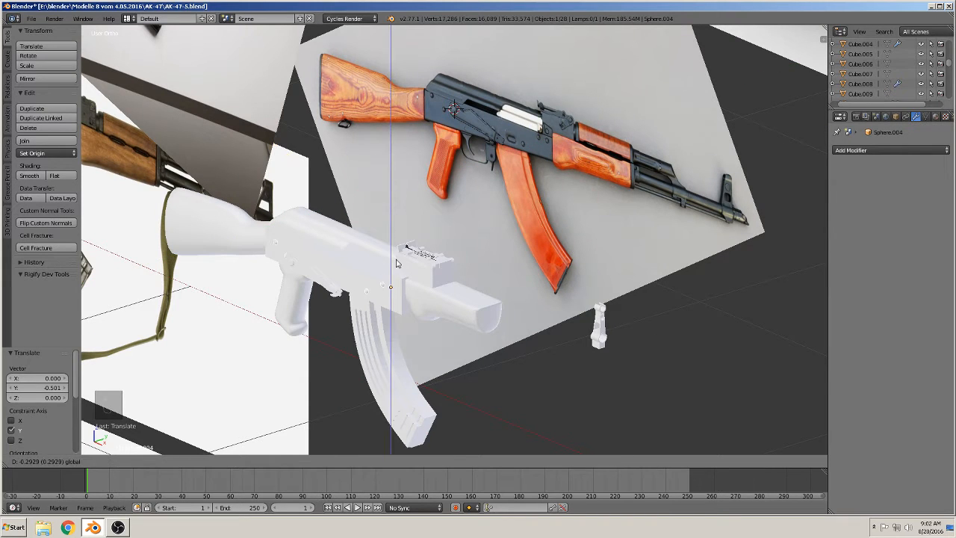
drag(396, 263, 378, 279)
scroll(404, 261, up, 4)
scroll(395, 279, up, 2)
drag(368, 340, 374, 333)
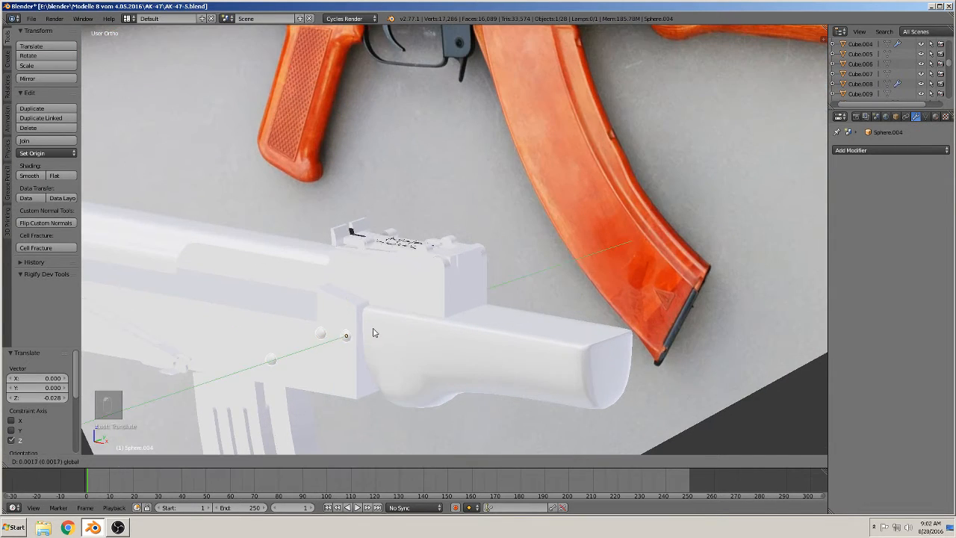
click(373, 333)
scroll(388, 329, down, 4)
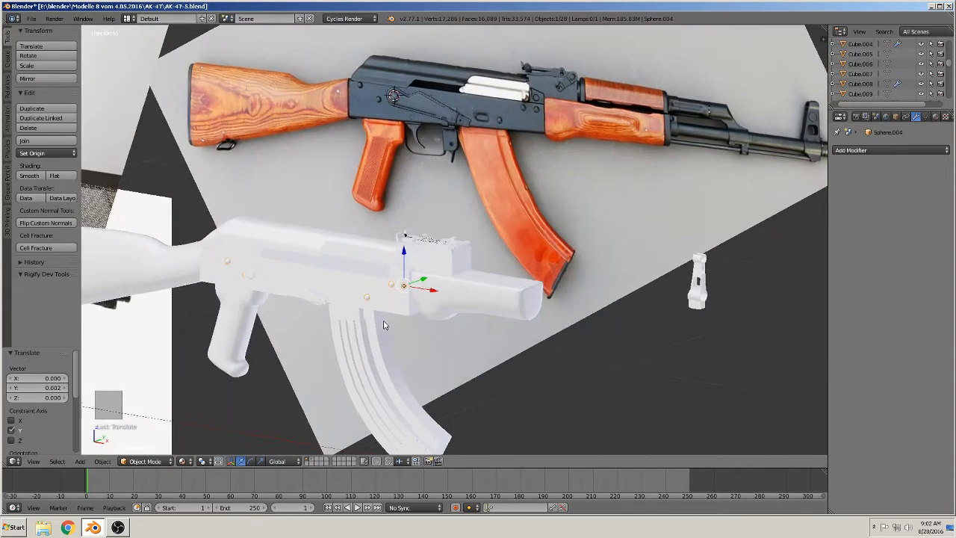
Nudge the selector lever slightly to fit against the receiver's side, and deselect everything.
middle_drag(415, 311, 467, 348)
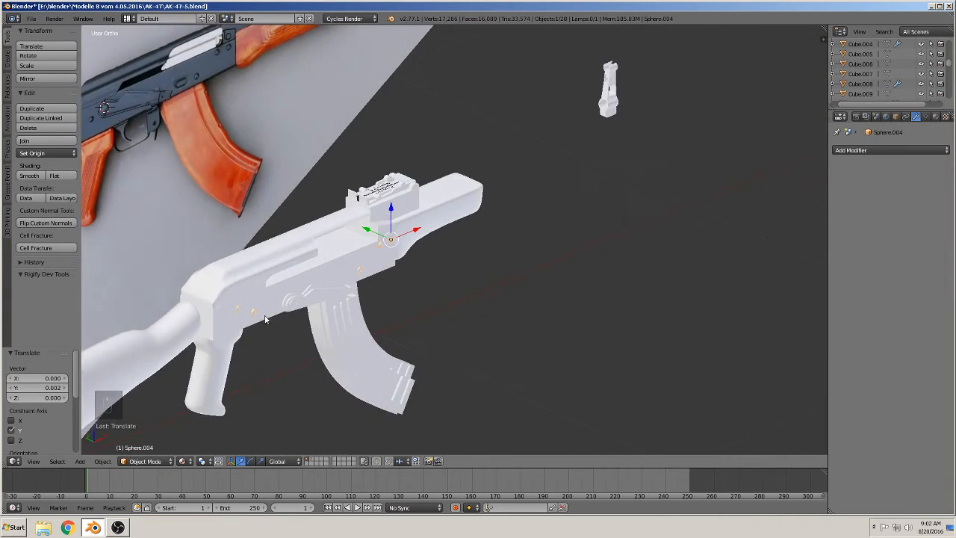
scroll(266, 323, up, 3)
right_click(224, 331)
shift+middle_drag(296, 354, 387, 339)
mouse_move(247, 322)
mouse_down()
mouse_move(220, 309)
mouse_move(239, 299)
mouse_move(242, 317)
mouse_up()
scroll(293, 324, down, 3)
key(a)
middle_drag(406, 333, 347, 304)
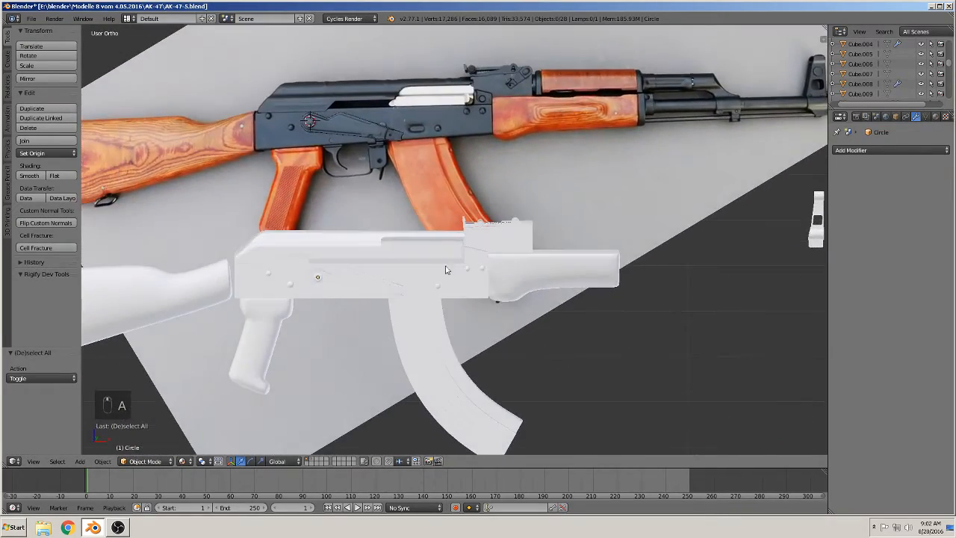
Add a cylinder, shrink it to a very small size and place it below the reference photo's barrel.
shift+middle_drag(564, 265, 285, 244)
key(KP_1)
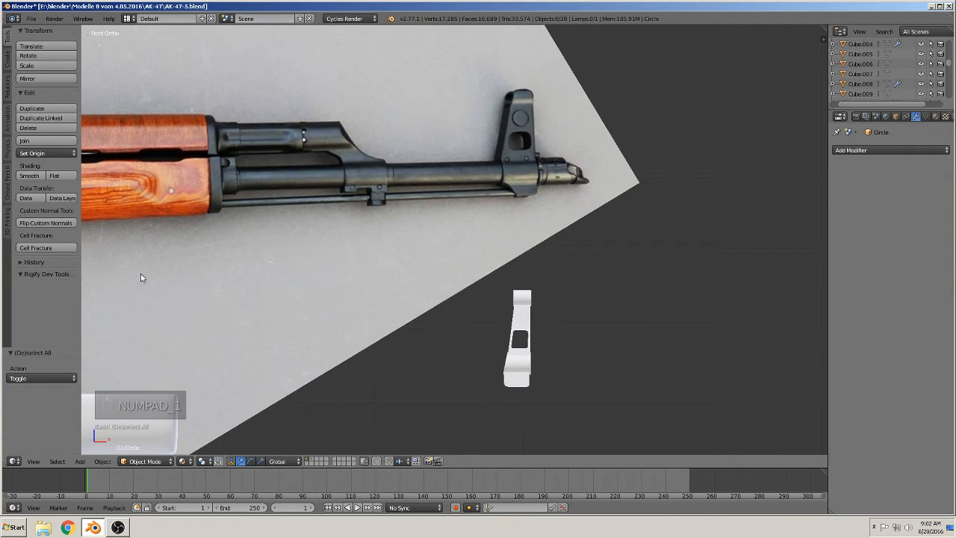
click(79, 461)
mouse_move(96, 449)
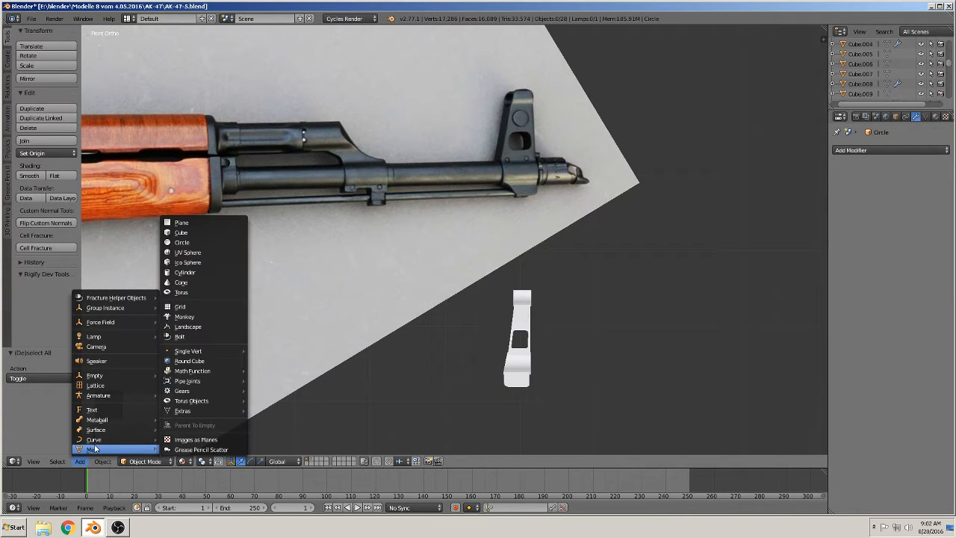
click(187, 272)
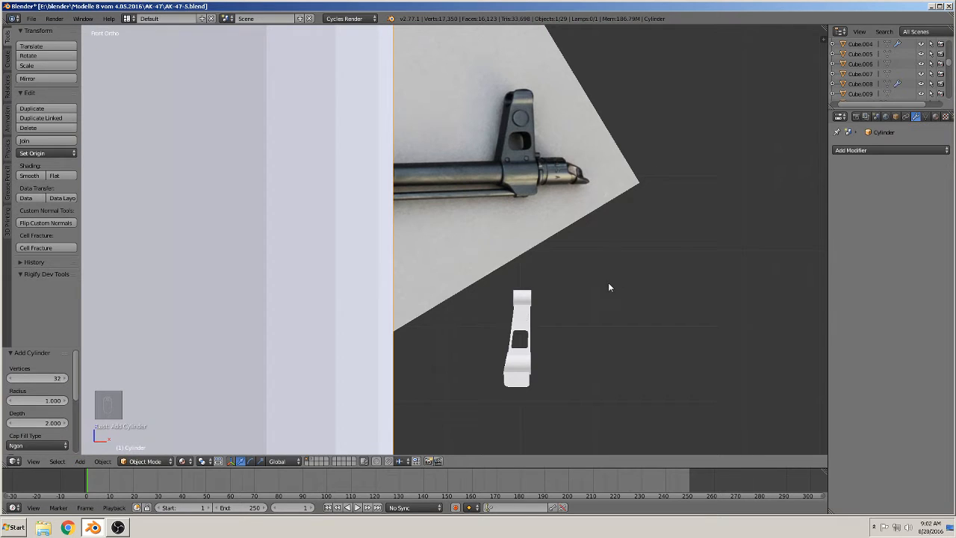
key(s)
click(449, 318)
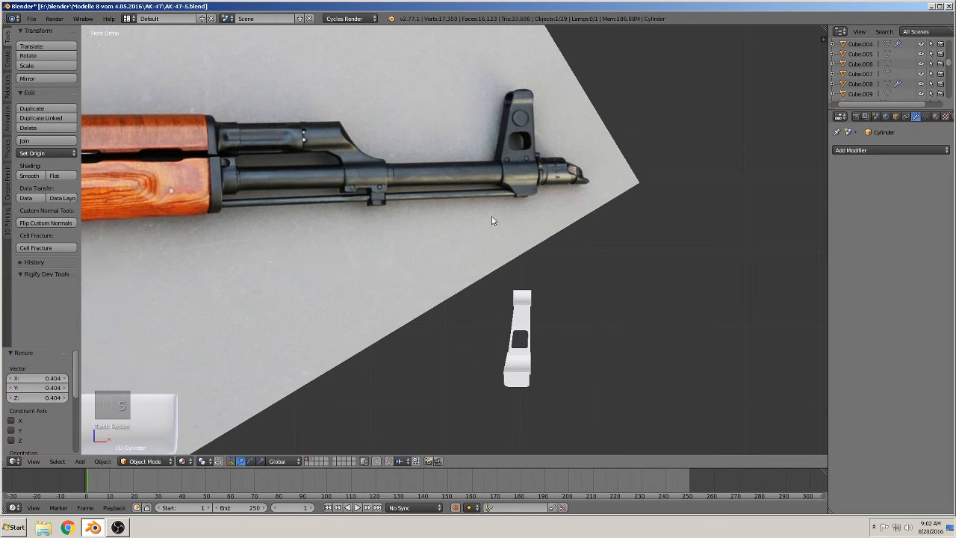
key(g)
click(572, 284)
key(s)
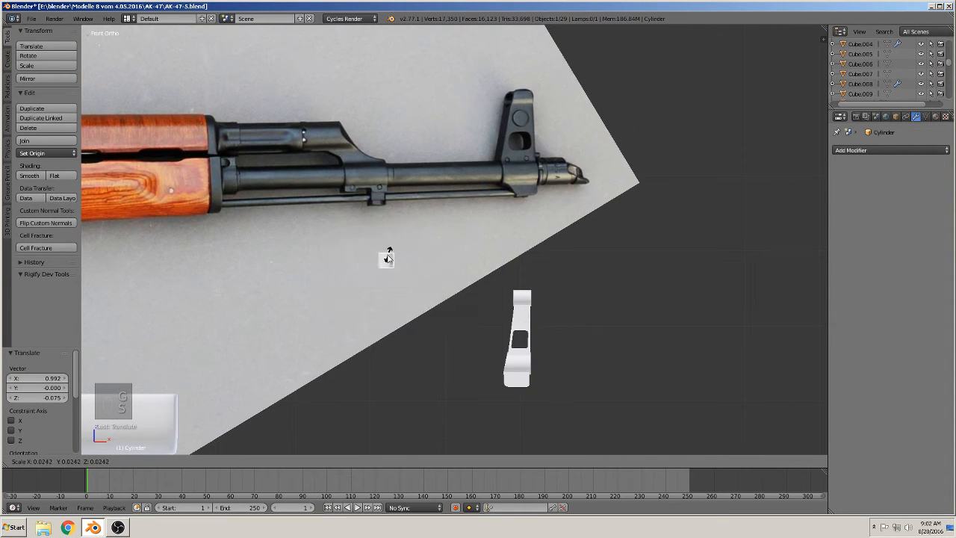
click(386, 261)
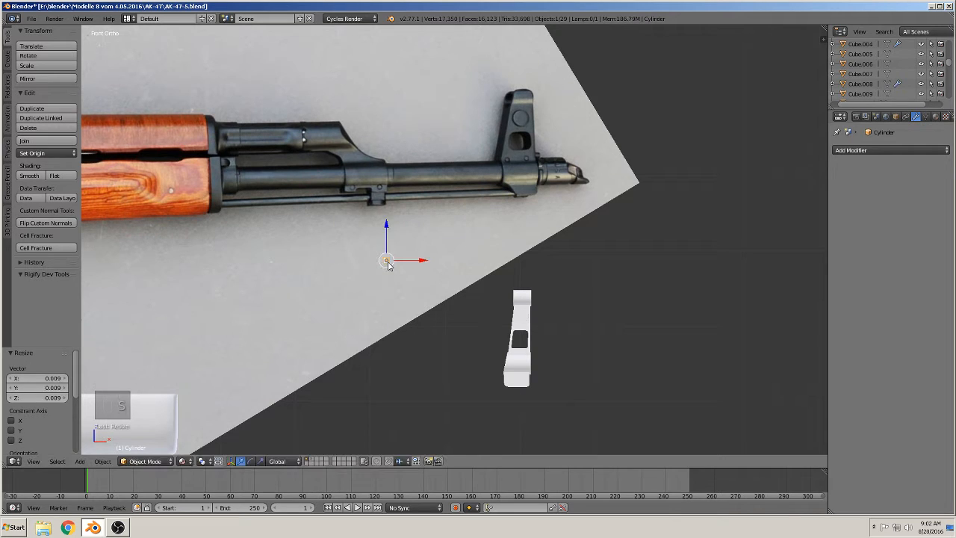
Rotate the cylinder 90° about Y, stretch it along X by about 54.8 into a thin rod, and move it against the front sight's base.
text(ry90)
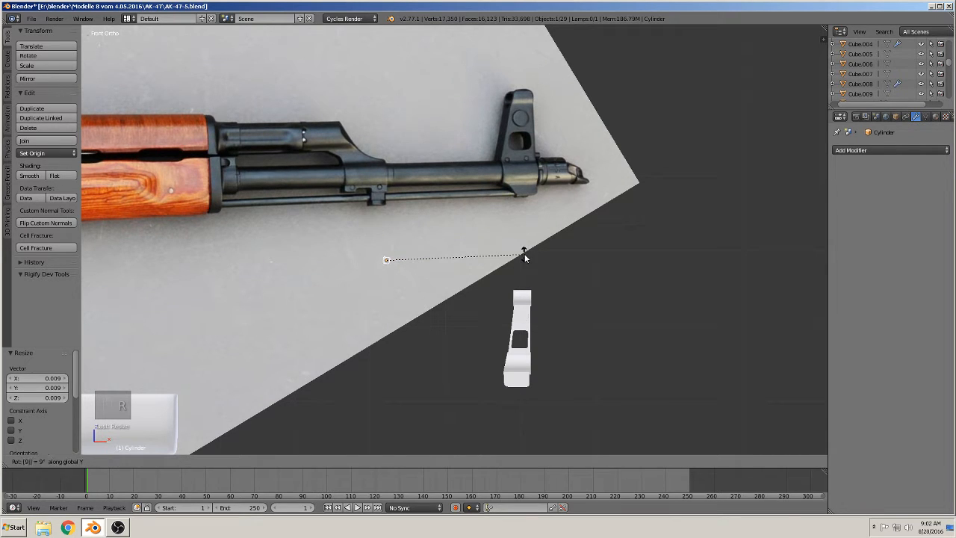
key(Return)
key(s)
key(x)
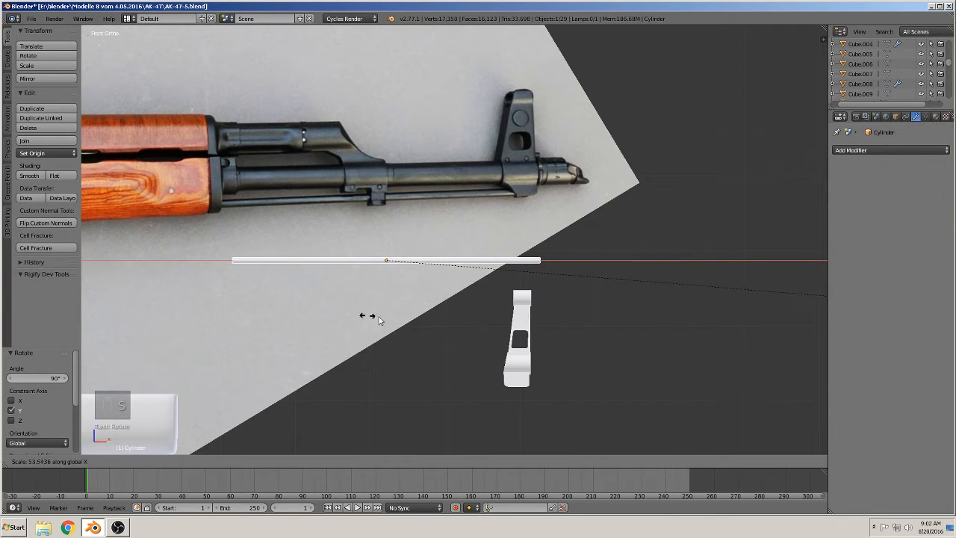
click(504, 320)
key(g)
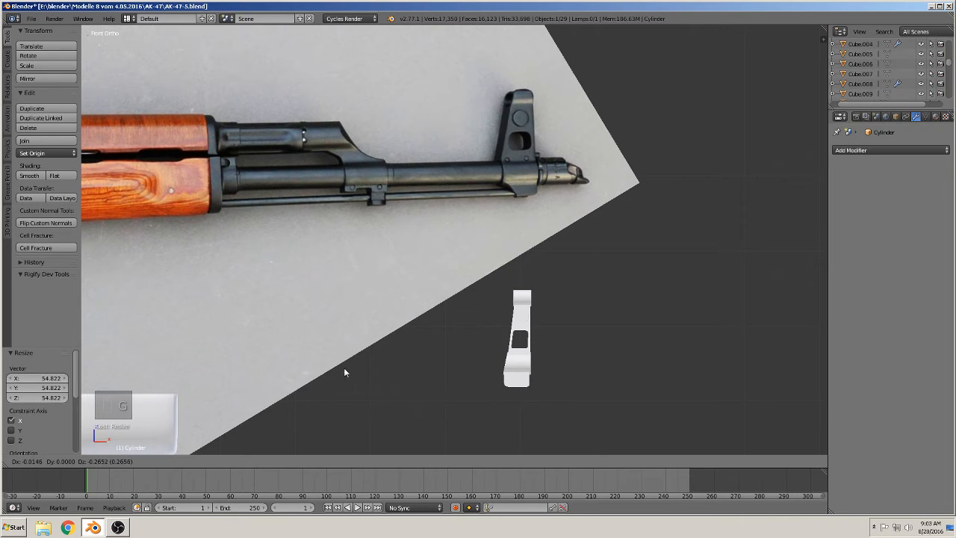
click(328, 300)
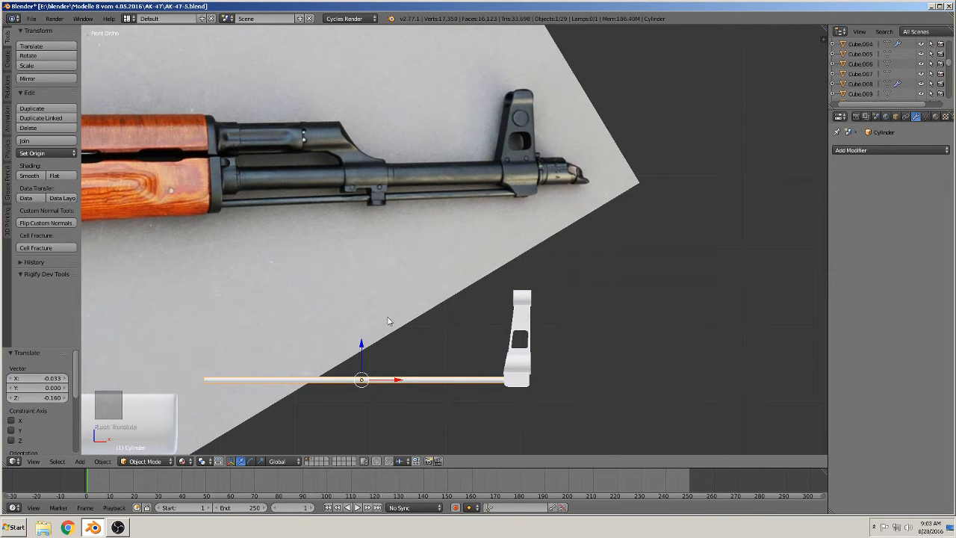
Duplicate the rod, raise the copy about 0.259 along Z to the reference barrel and rescale its length along X.
key(shift+d)
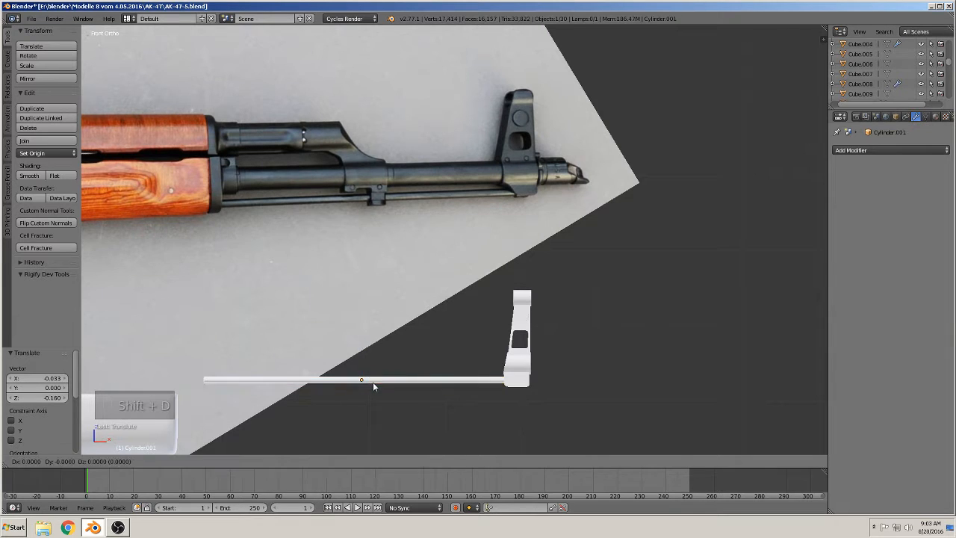
right_click(374, 377)
key(g)
key(z)
click(366, 165)
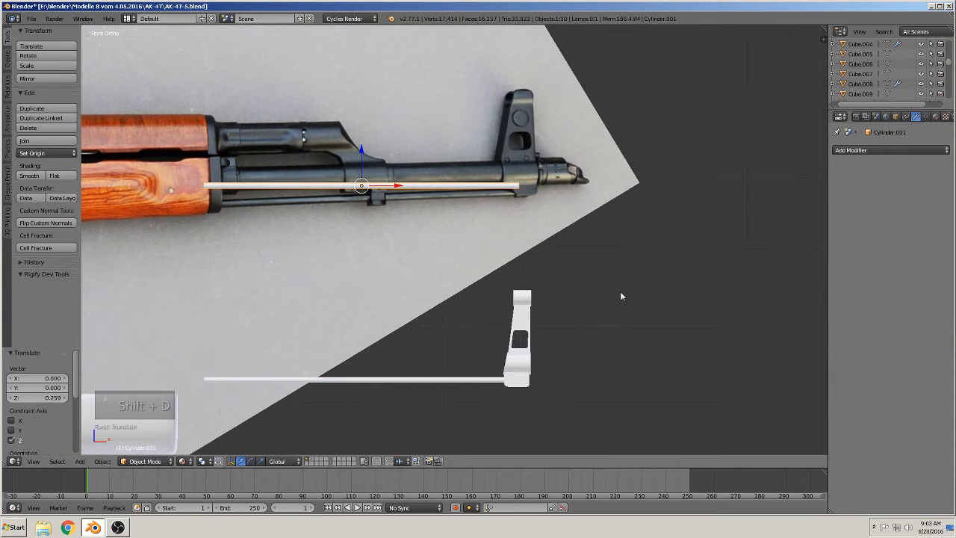
key(s)
key(x)
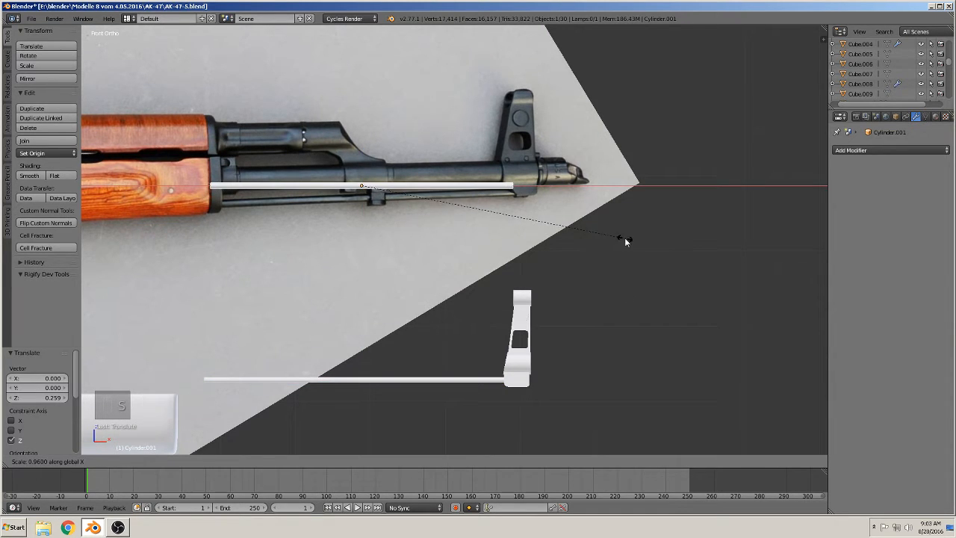
click(710, 232)
Enlarge the copied rod by about 2.7, compress it along X to about 0.099, and enlarge it again by about 1.78.
key(s)
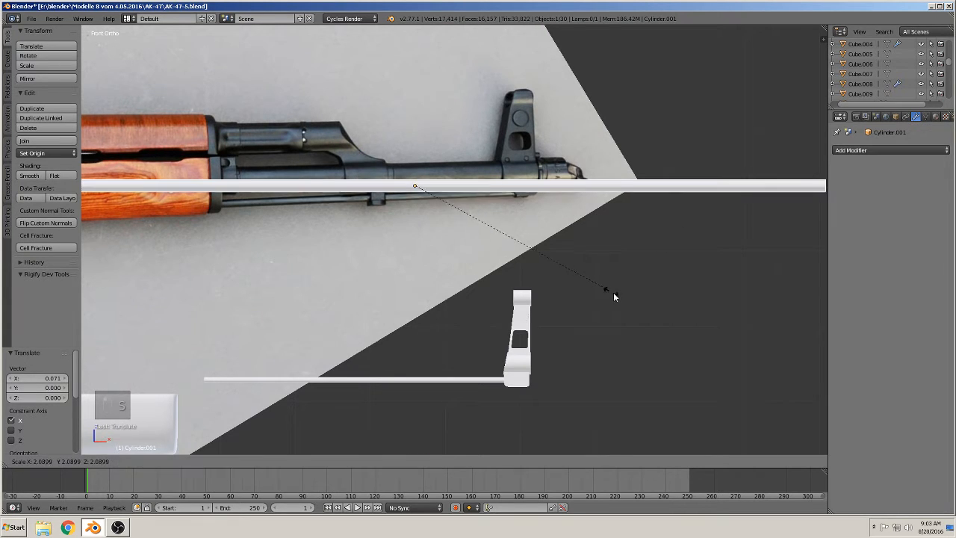
click(660, 339)
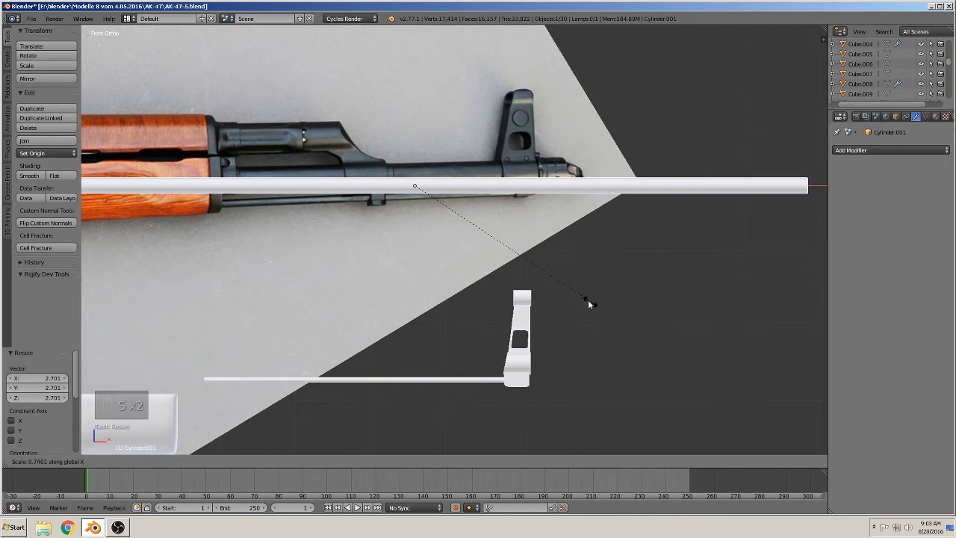
click(458, 216)
key(s)
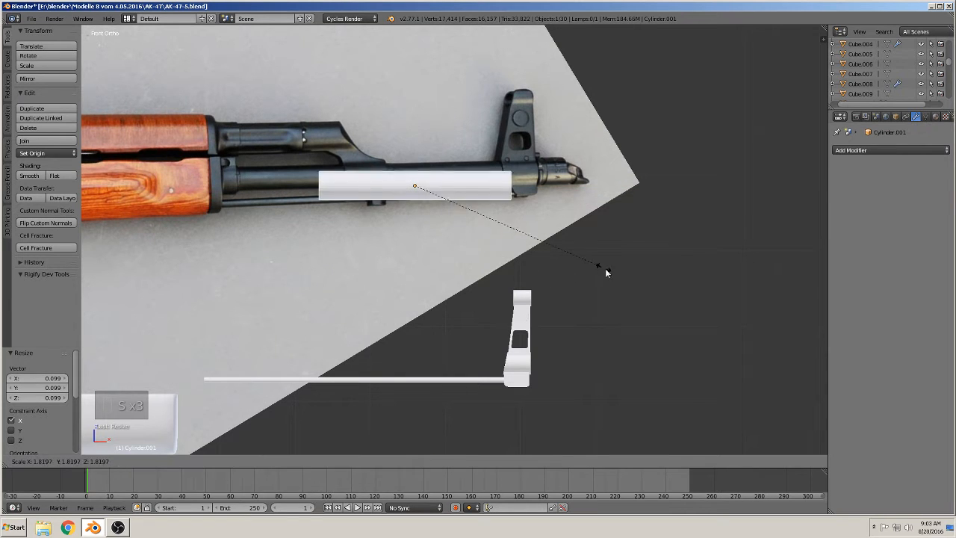
click(595, 277)
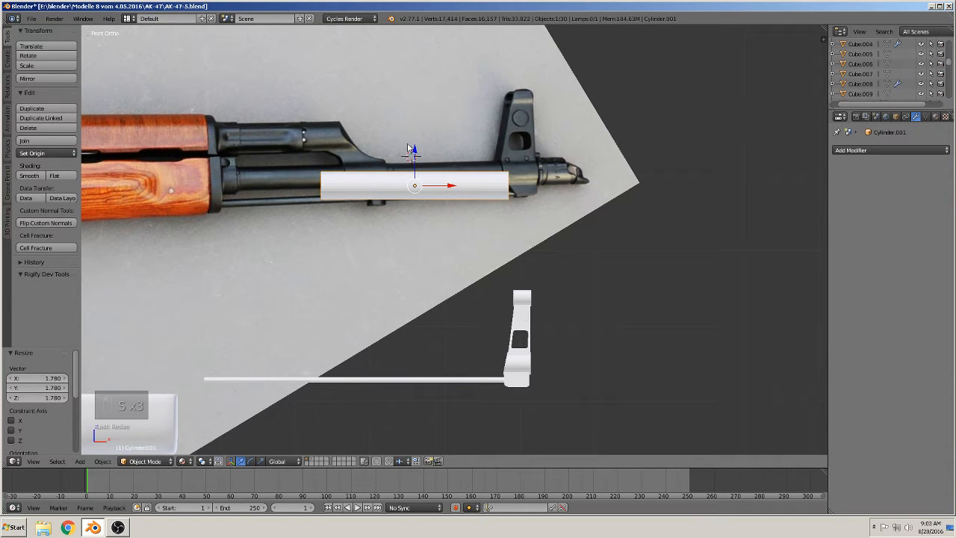
Raise the thick cylinder about 0.016 along Z onto the barrel and scale it by about 0.721 to match the barrel's thickness.
drag(409, 147, 410, 137)
key(s)
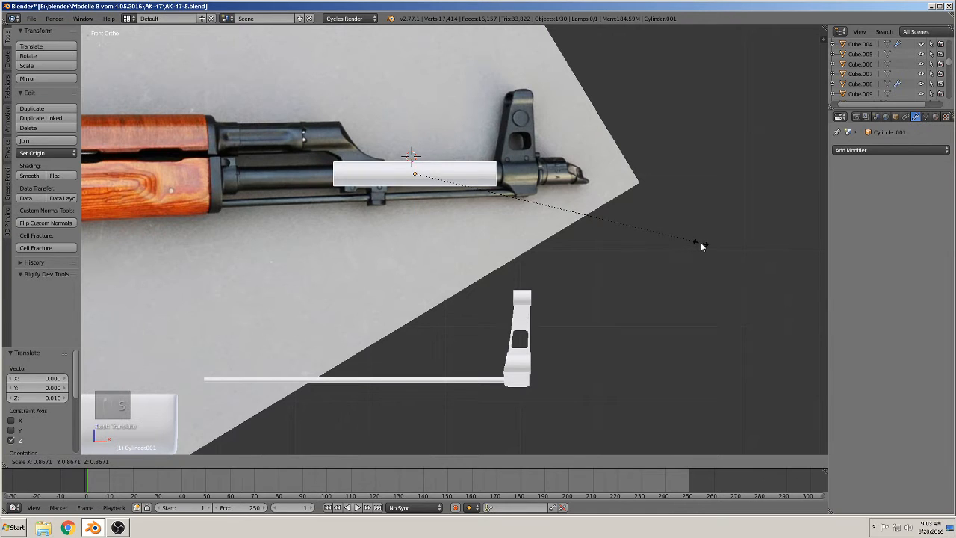
click(652, 230)
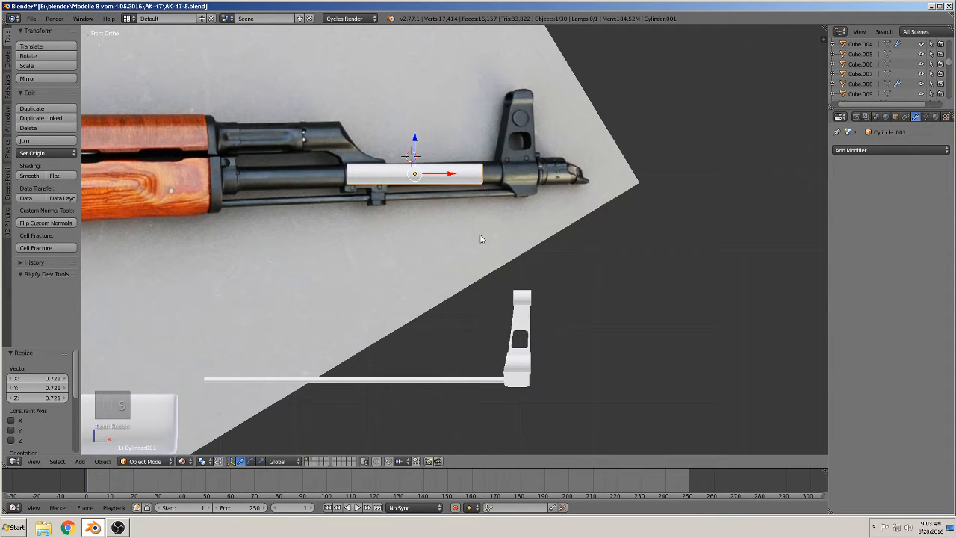
Stretch the barrel cylinder along X by about 3.012 and move it about -0.055 in X and -0.249 in Z, through the front sight block.
key(s)
key(x)
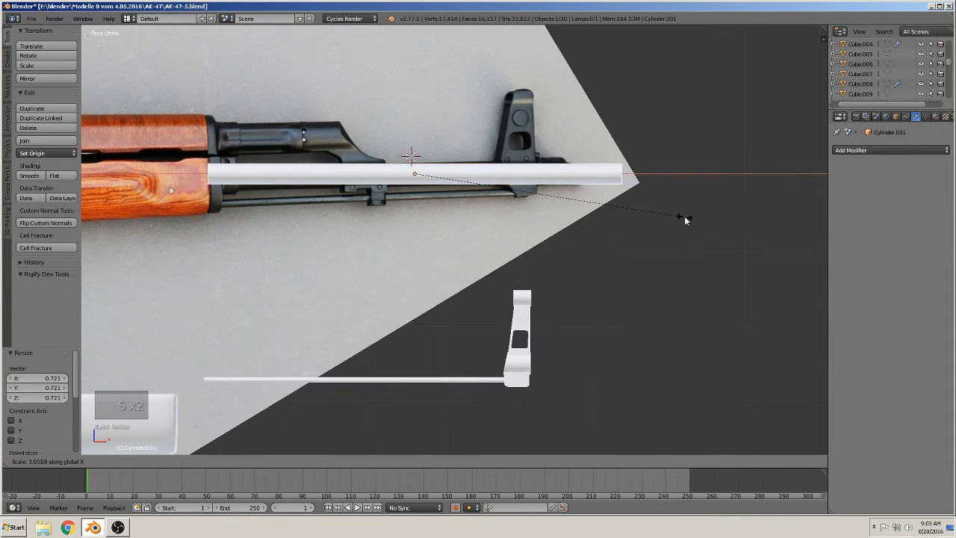
click(682, 216)
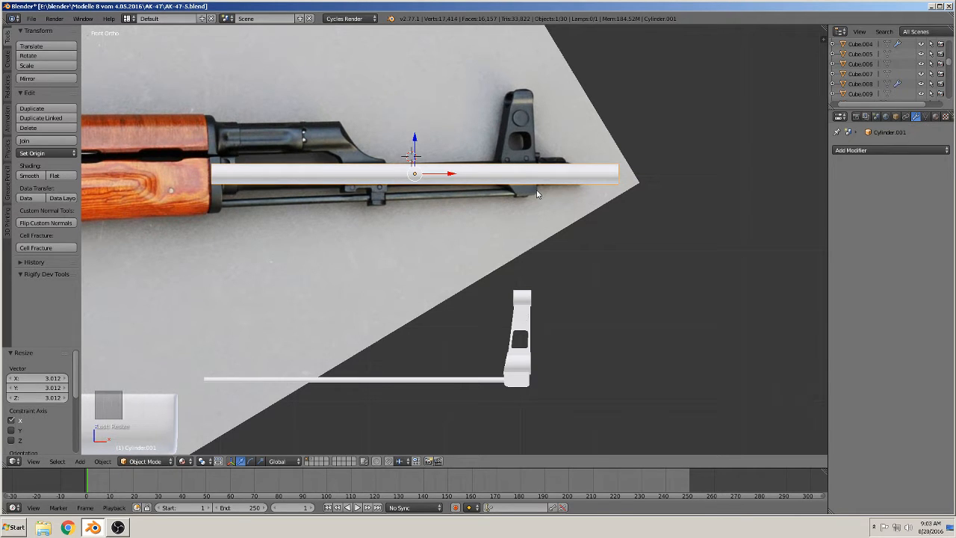
key(g)
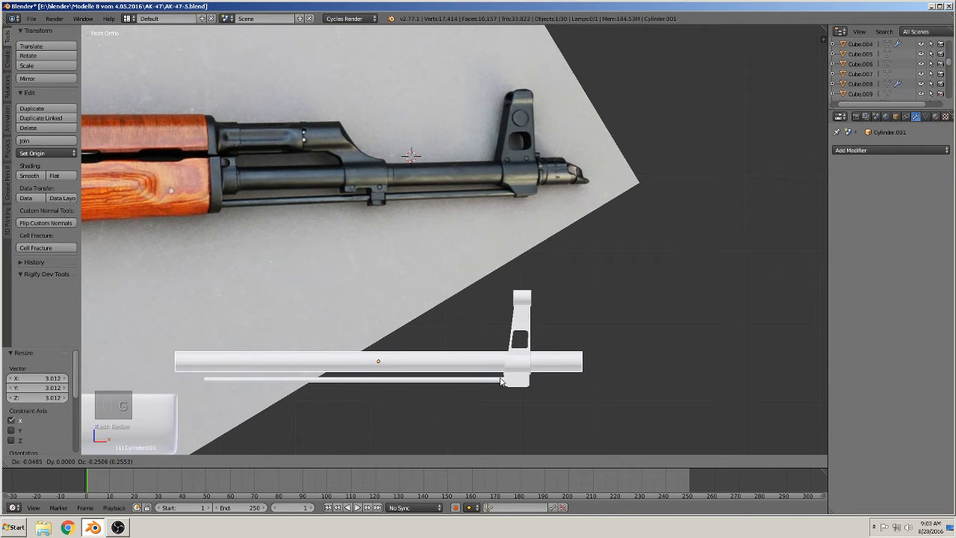
click(495, 380)
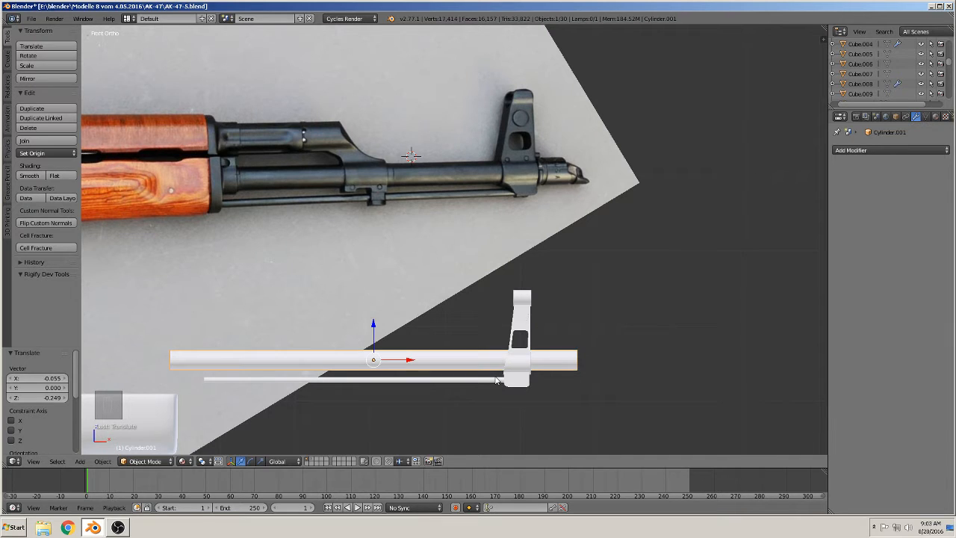
Add a Bezier curve at the upper front corner of the reference trigger and rotate it 90° about X.
shift+middle_drag(416, 233, 445, 213)
scroll(330, 228, down, 3)
shift+middle_drag(362, 237, 561, 212)
scroll(513, 248, up, 1)
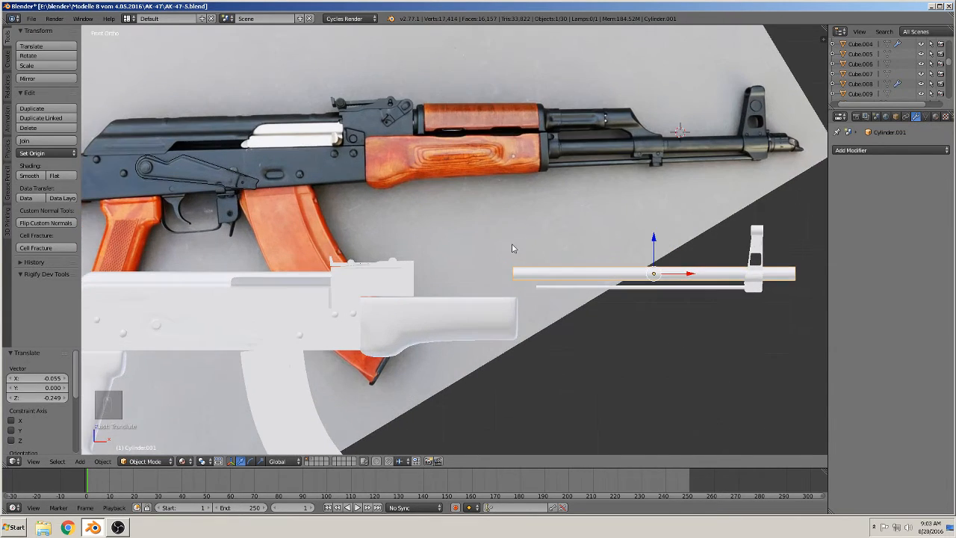
shift+middle_drag(471, 270, 752, 209)
scroll(496, 174, up, 3)
shift+middle_drag(452, 140, 405, 302)
scroll(404, 306, up, 6)
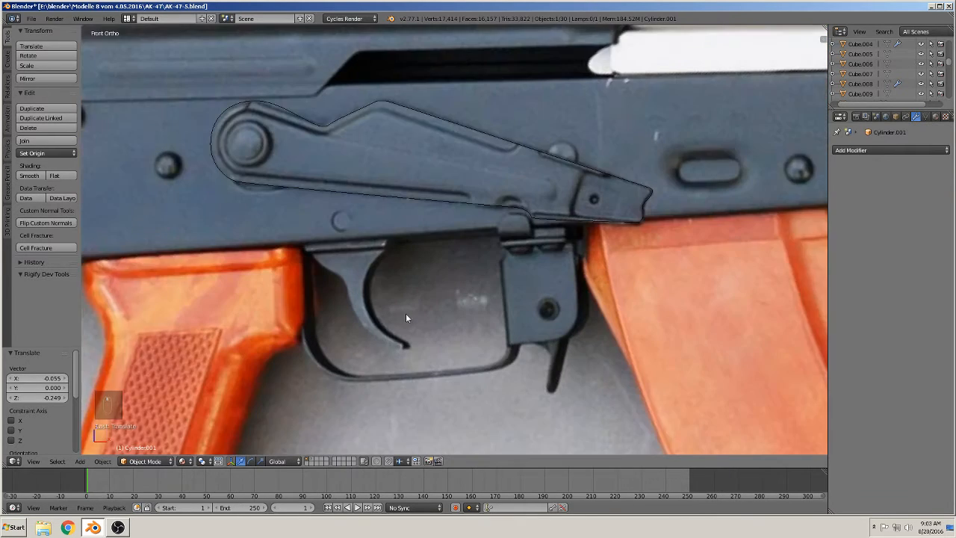
key(KP_1)
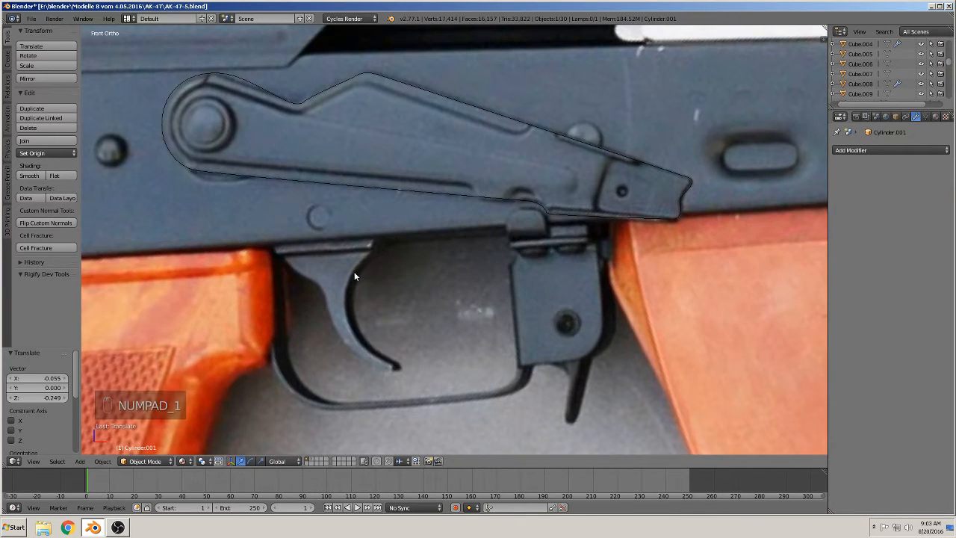
click(79, 461)
mouse_move(119, 439)
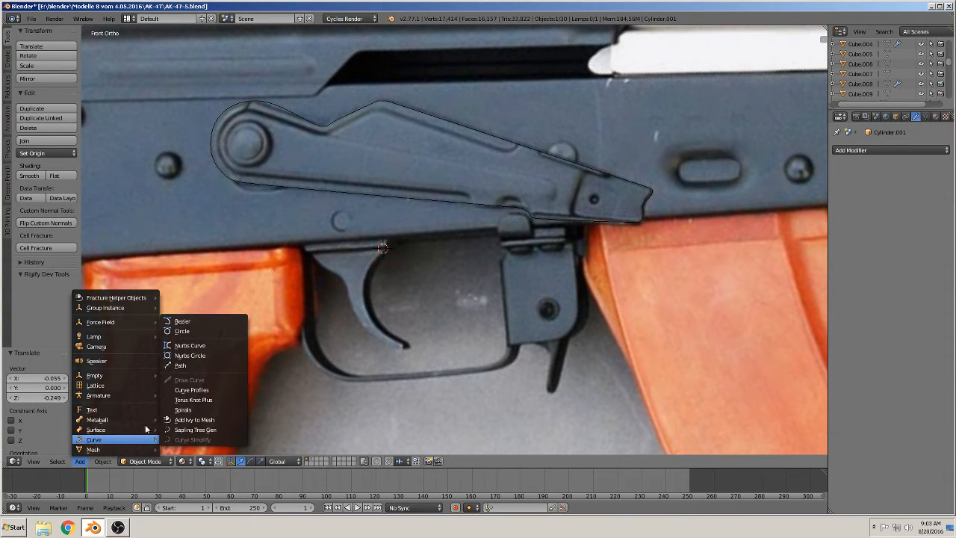
click(207, 319)
text(rx90)
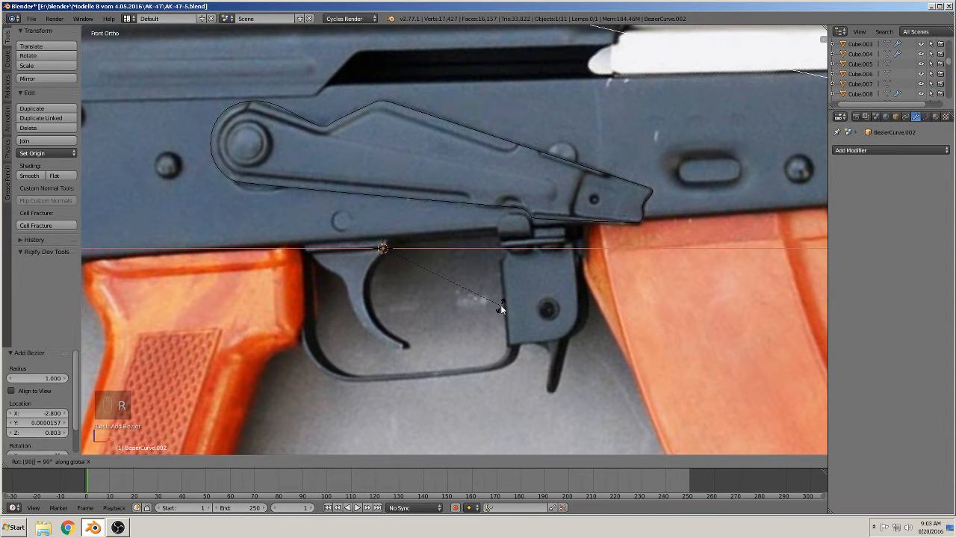
click(496, 305)
Scale the new curve down to the size of the reference trigger, finishing with a factor of about 0.322.
key(s)
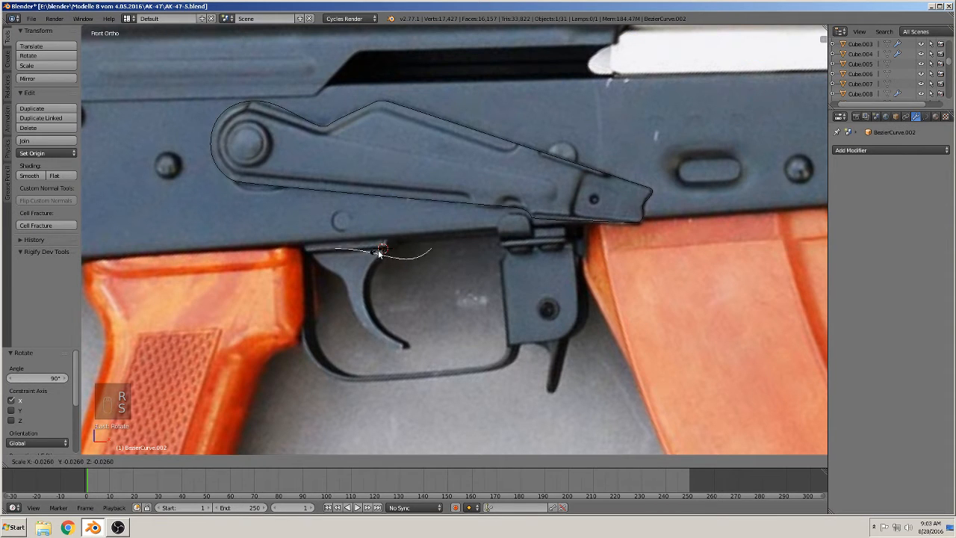
click(390, 251)
scroll(413, 261, up, 3)
key(s)
click(390, 297)
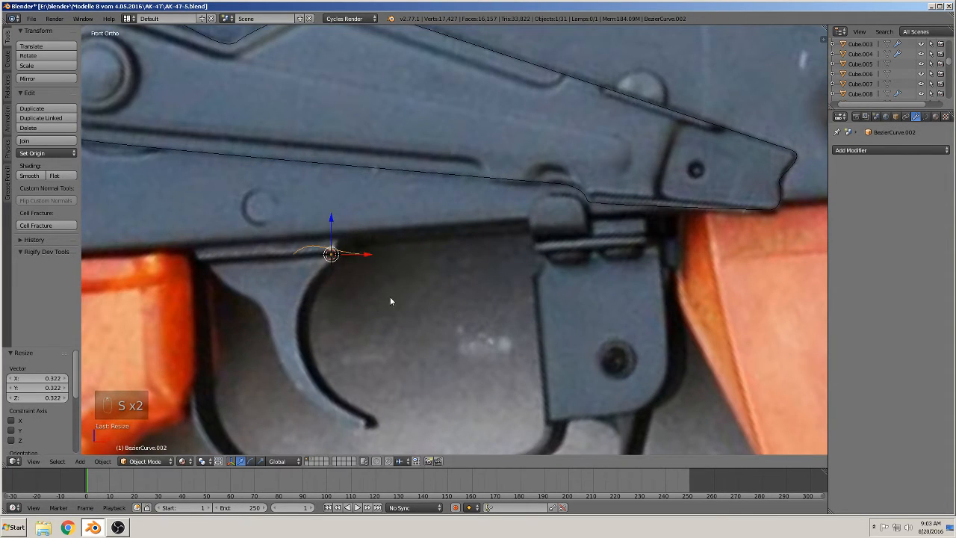
Move the curve's two control points onto the trigger's front edge, one halfway down and the other at its upper corner.
scroll(360, 294, up, 2)
key(Tab)
right_click(458, 234)
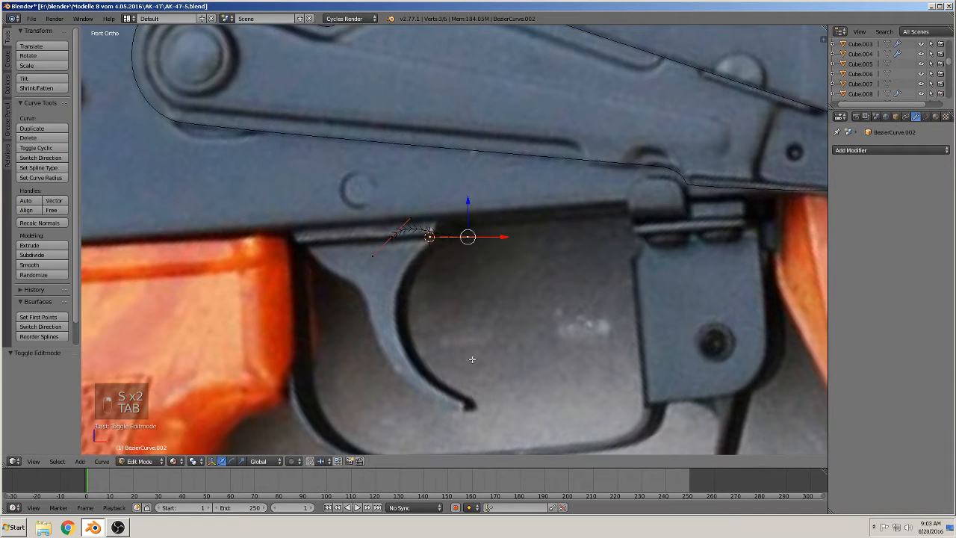
key(g)
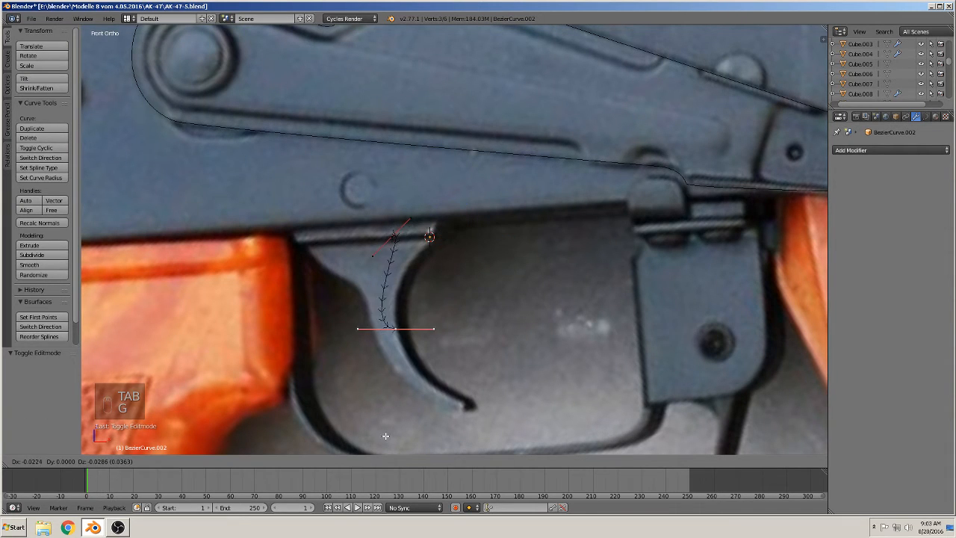
click(384, 437)
right_click(402, 235)
key(g)
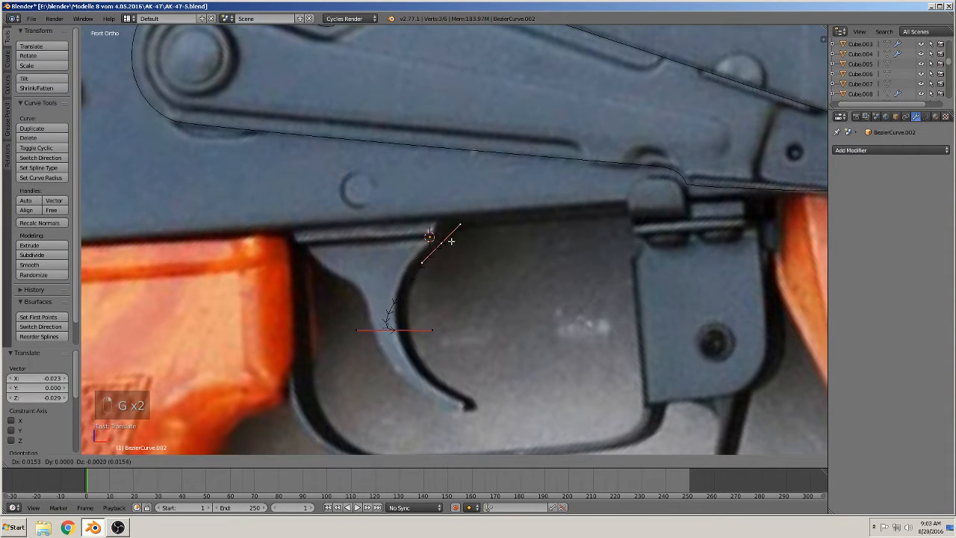
click(441, 240)
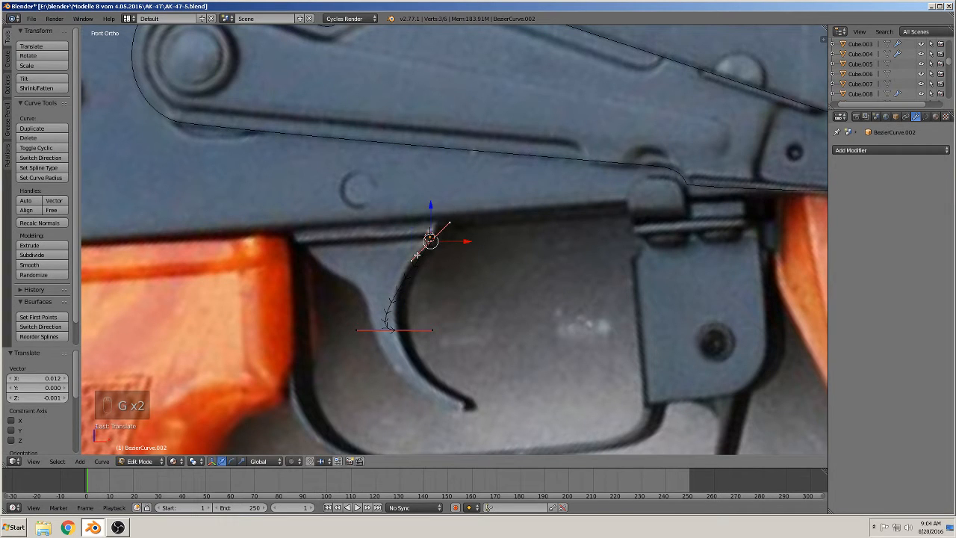
Adjust the upper point's handle, turn the middle point's handles nearly vertical and nudge that point so the curve follows the trigger's front edge.
right_click(415, 256)
key(g)
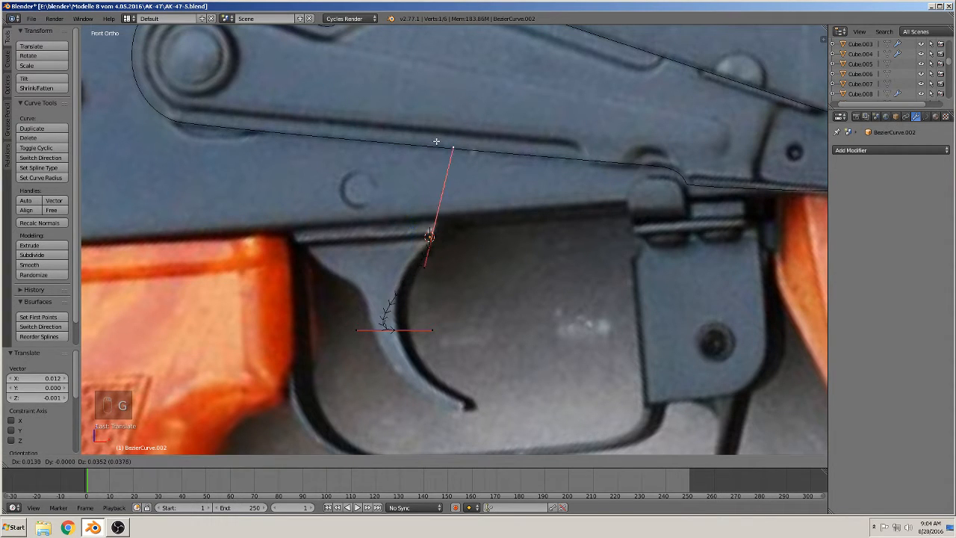
click(428, 227)
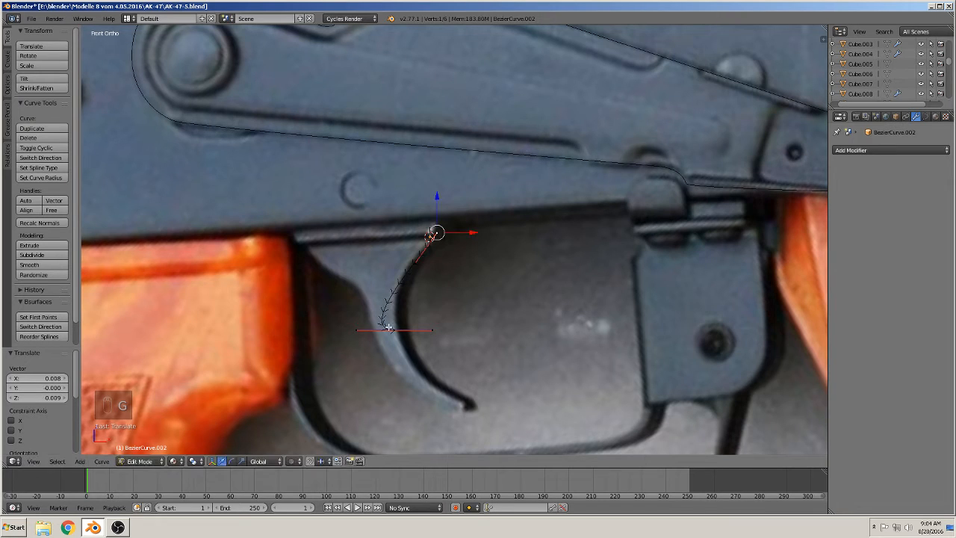
right_click(359, 331)
key(g)
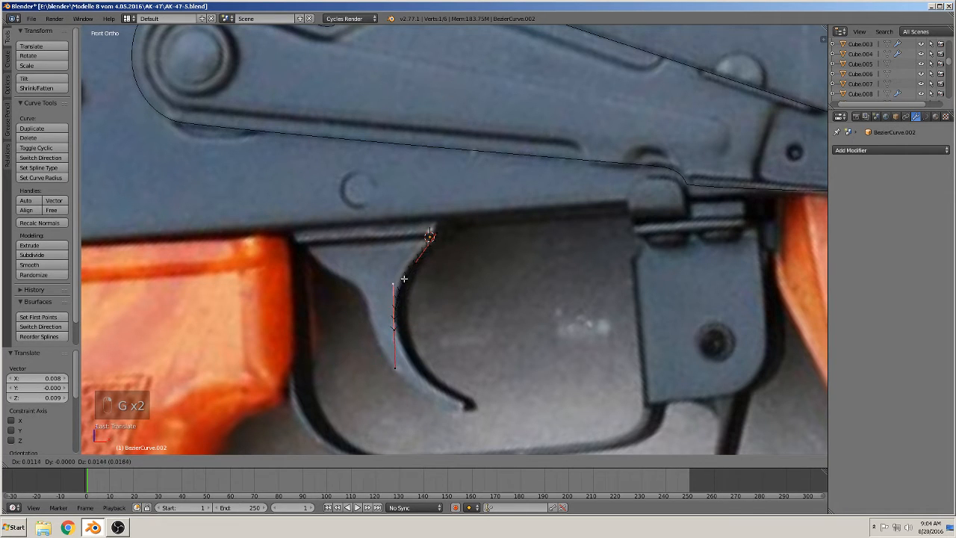
click(403, 276)
right_click(395, 322)
key(g)
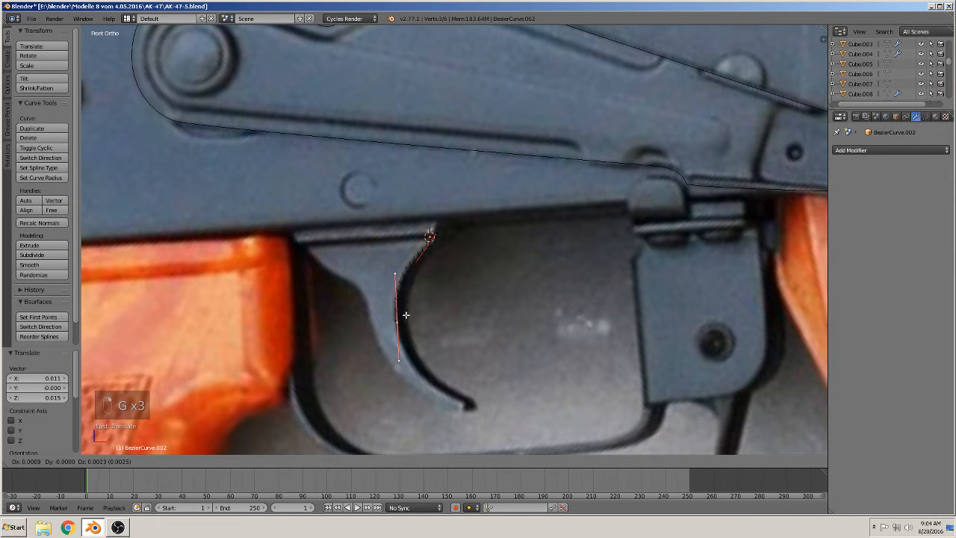
click(394, 322)
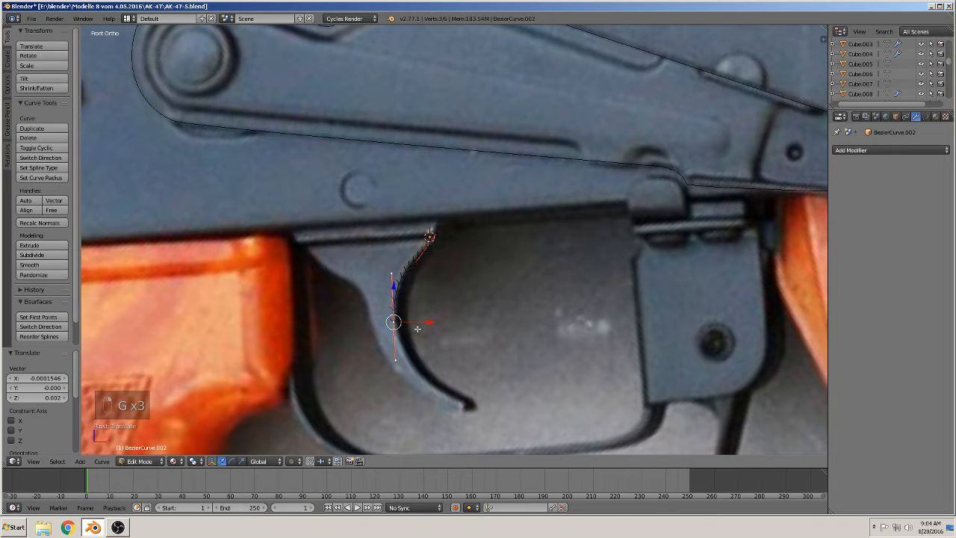
Extrude a control point about 0.021 in X and -0.024 in Z to the trigger's tip and align its handles, shortening the outer one.
key(e)
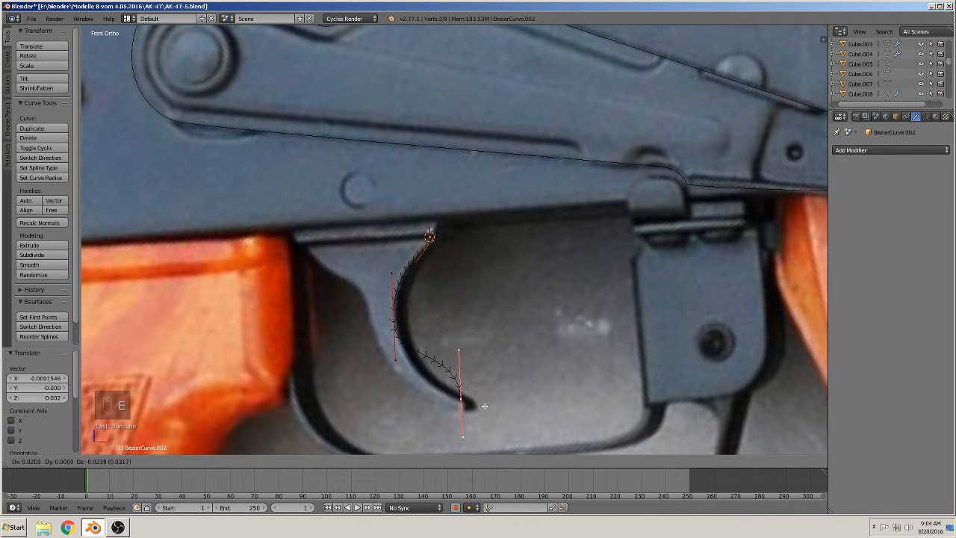
click(485, 405)
key(g)
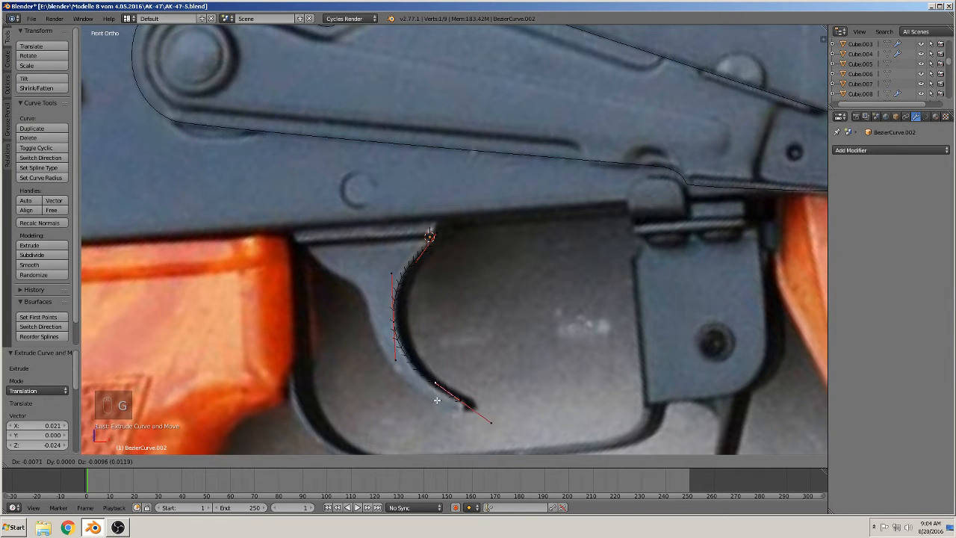
click(434, 400)
scroll(434, 400, up, 8)
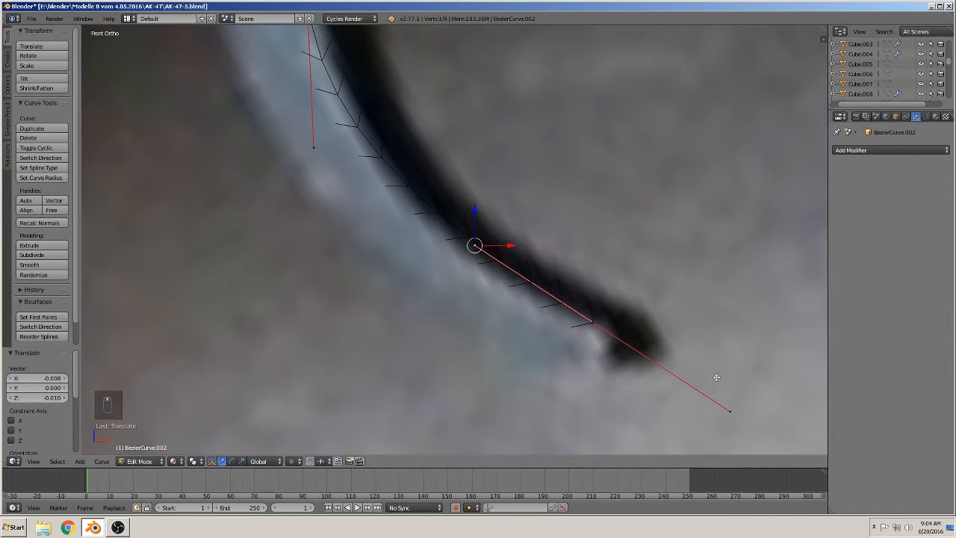
right_click(729, 394)
key(g)
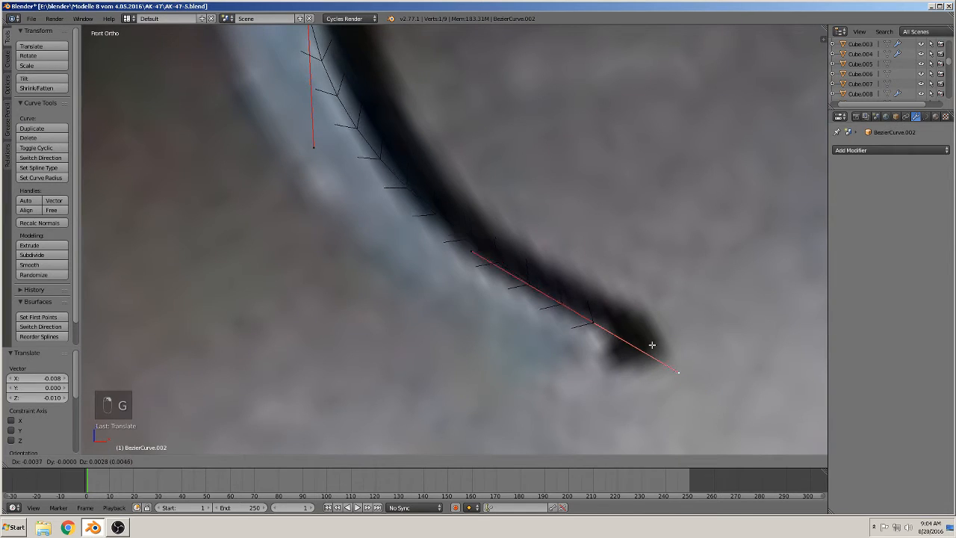
click(575, 301)
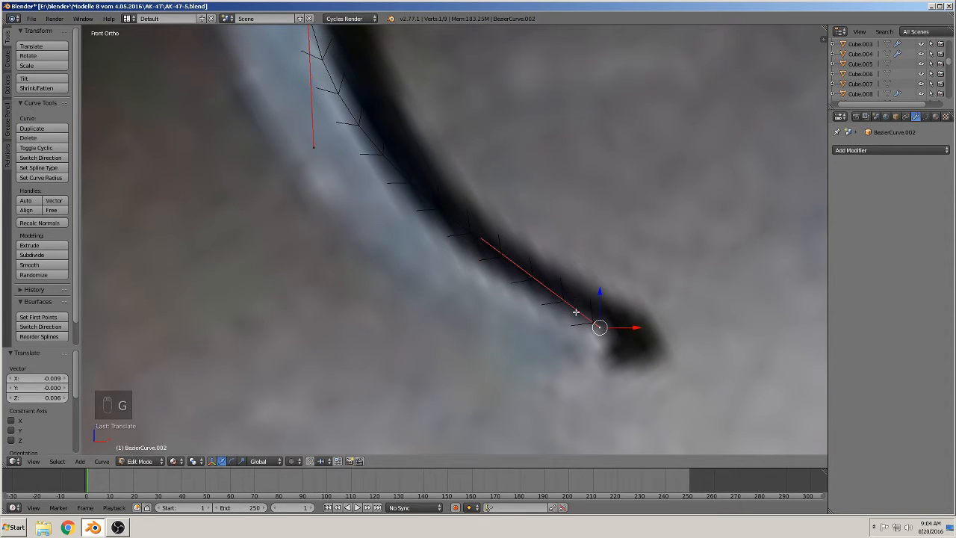
Extrude a point about 0.002 down across the trigger's tip and swing its handle forward to round the end.
key(e)
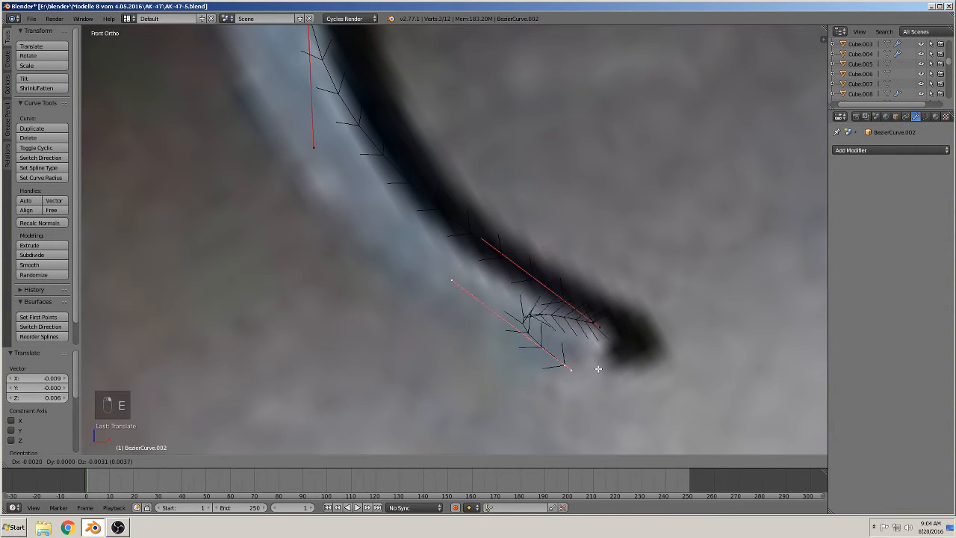
click(620, 357)
right_click(471, 269)
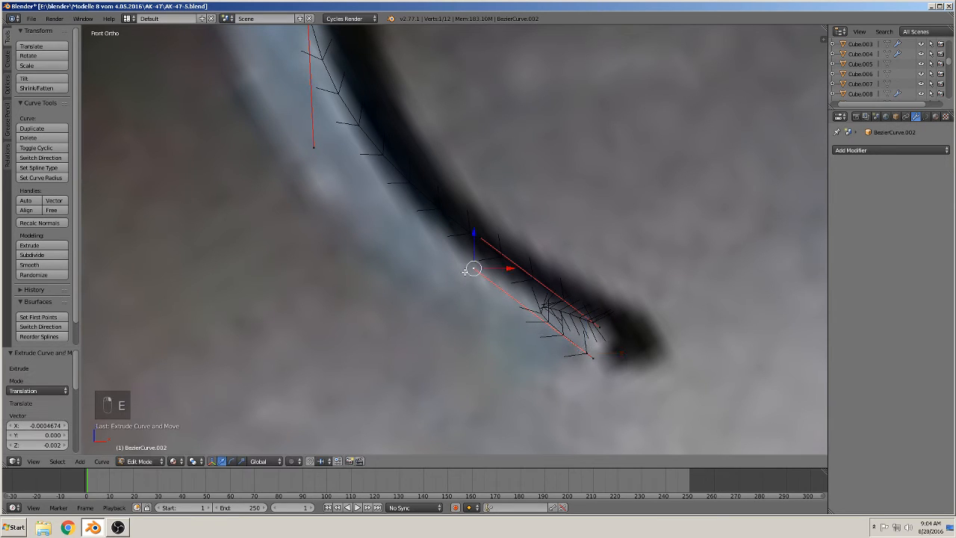
key(g)
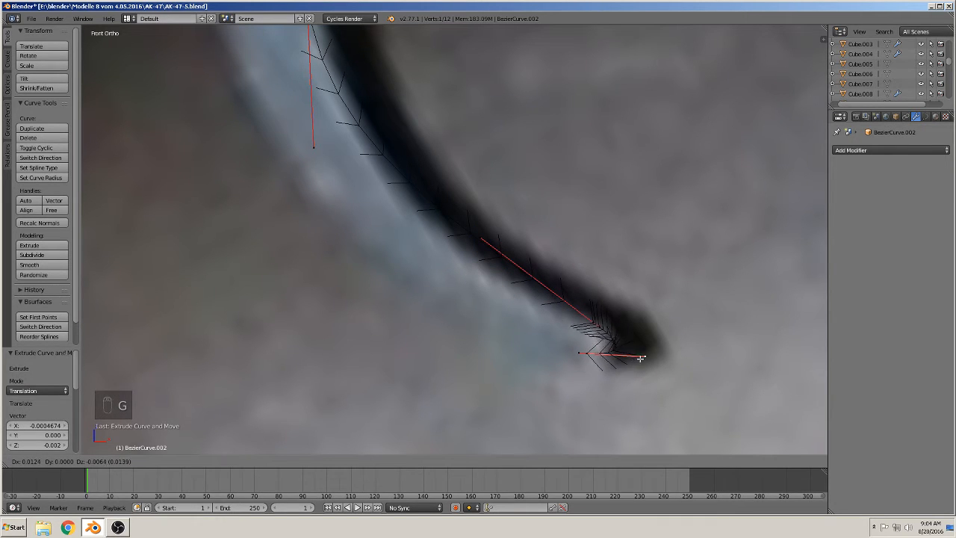
click(634, 358)
Extrude a point about -0.028 in X and 0.031 in Z onto the trigger's rear edge and pull its handle down to match the curve.
right_click(585, 352)
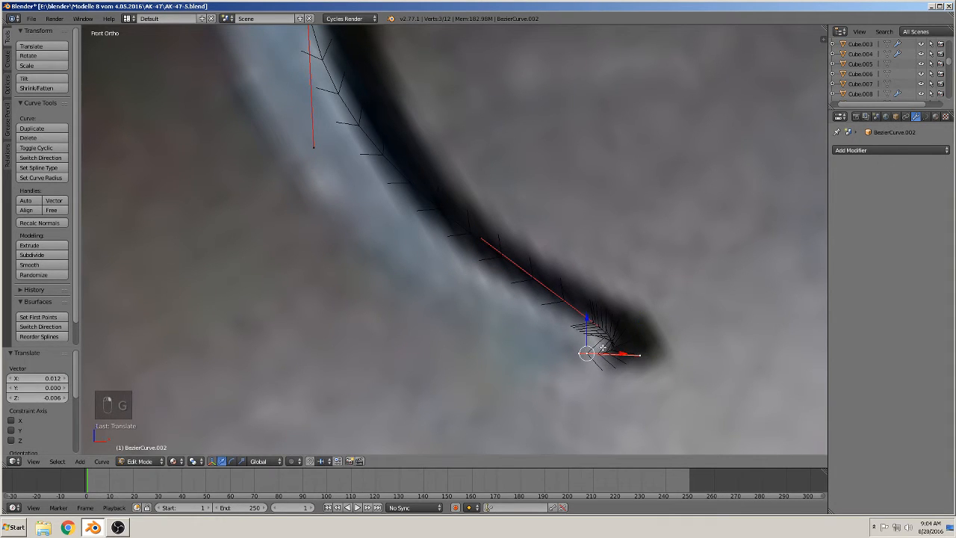
scroll(603, 348, down, 5)
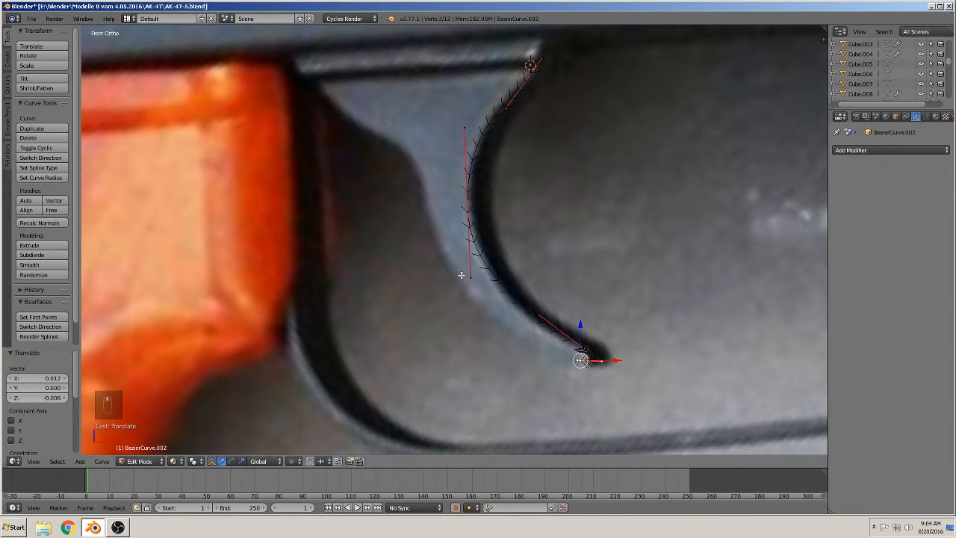
key(e)
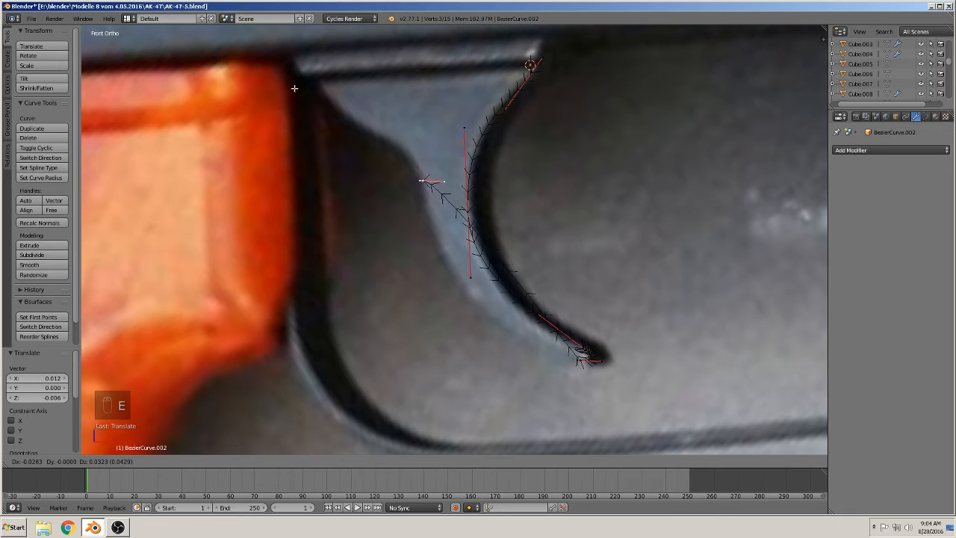
click(448, 190)
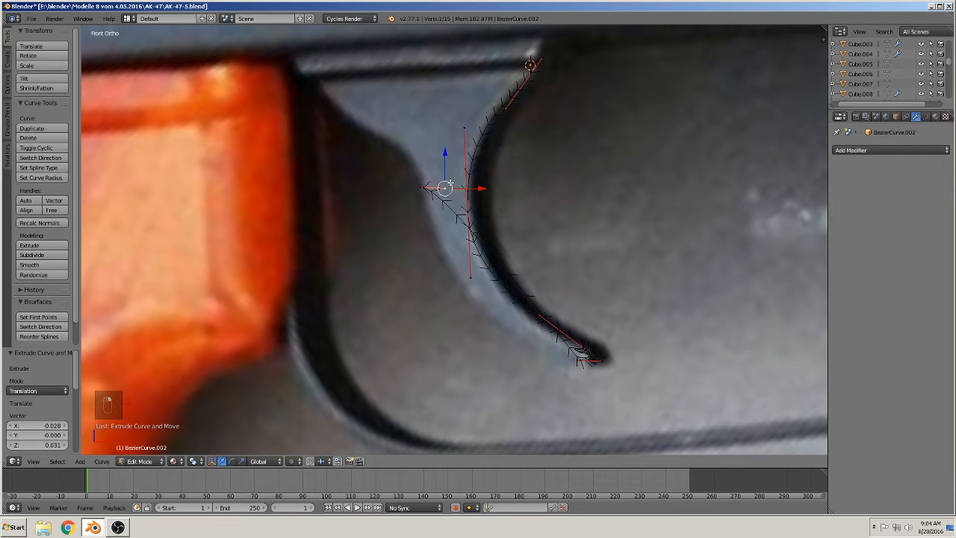
key(g)
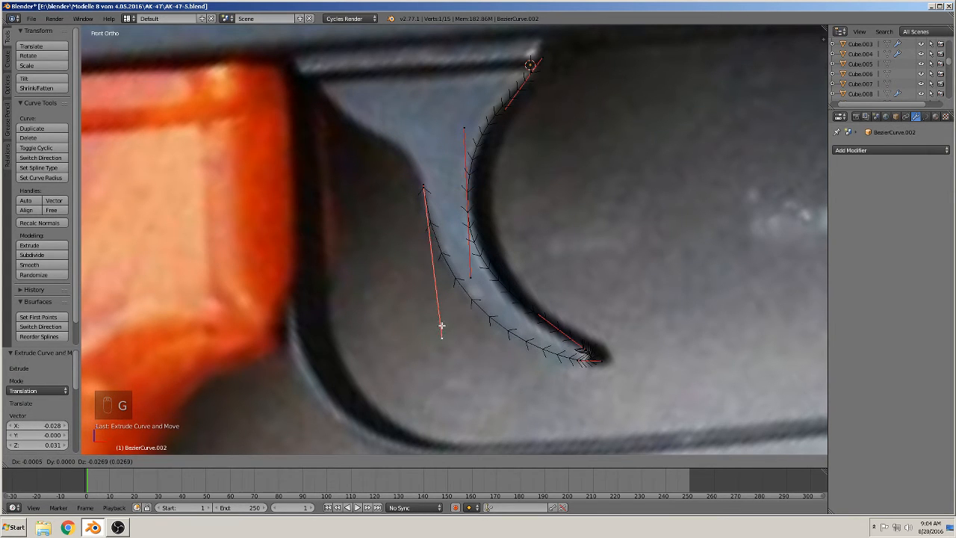
click(441, 326)
Extrude another point about -0.012 in X and 0.011 in Z to the upper part of the trigger's rear edge.
right_click(431, 189)
key(e)
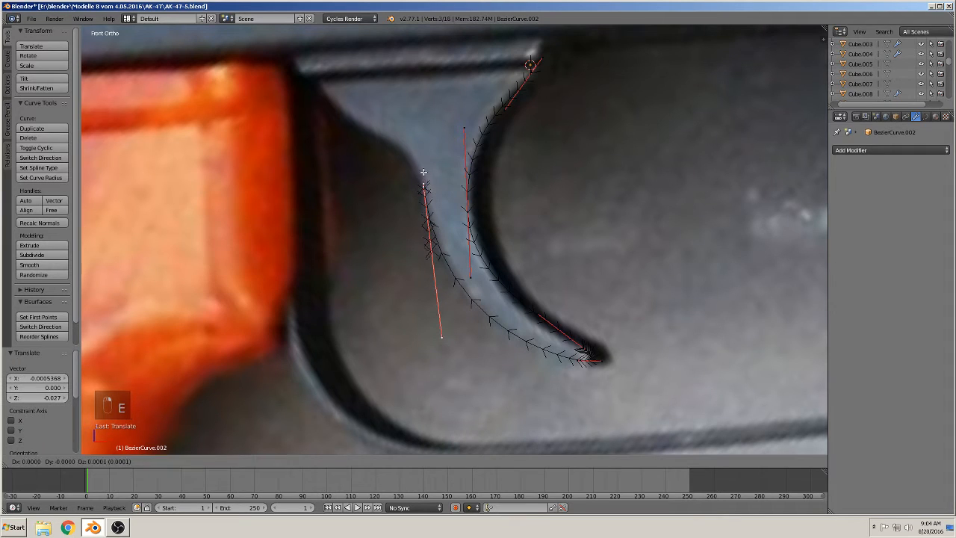
click(355, 114)
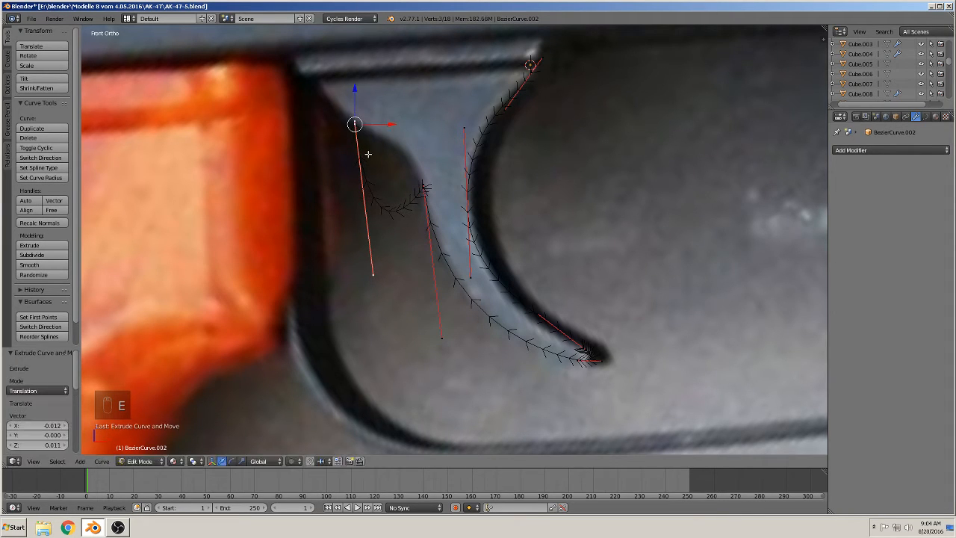
Move the lower handle of the newest point about 0.006 in X and 0.024 in Z to follow the trigger's upper rear curve.
right_click(373, 274)
key(g)
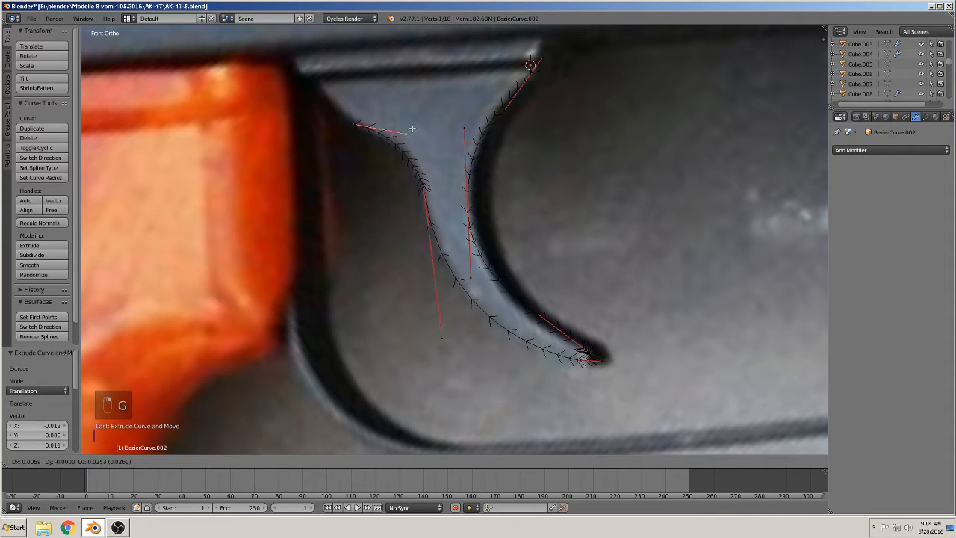
click(410, 139)
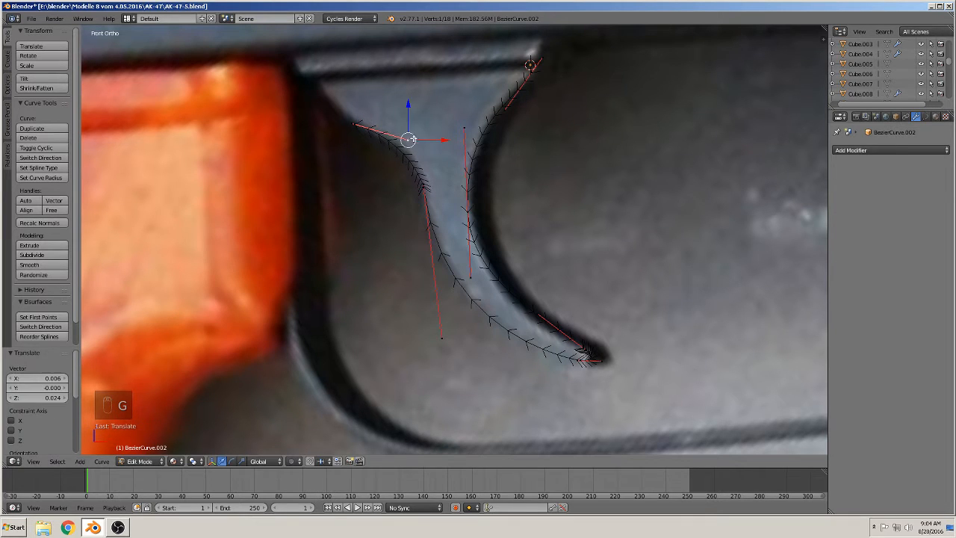
Extrude a point about -0.007 in X and 0.008 in Z to the trigger's upper rear corner and swing its handle down along the edge.
right_click(358, 127)
key(e)
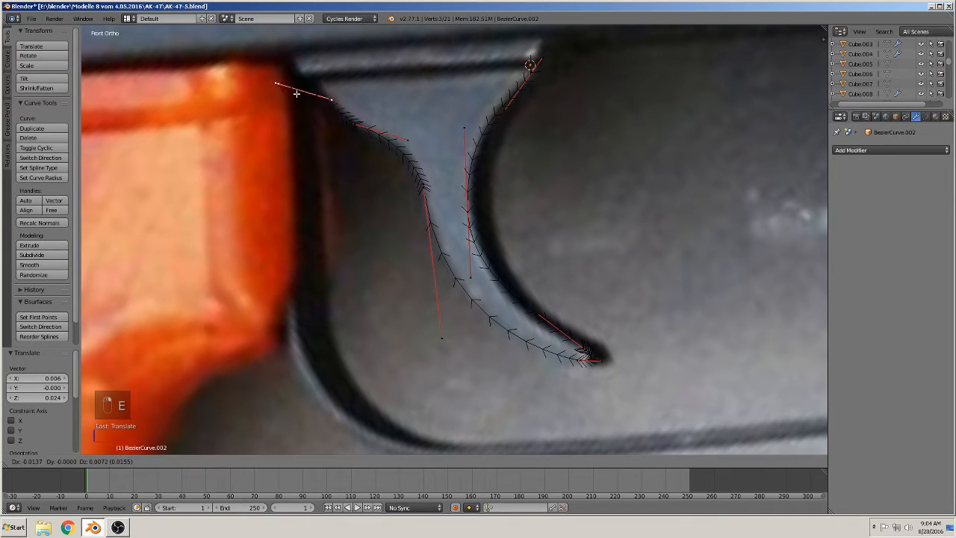
click(330, 90)
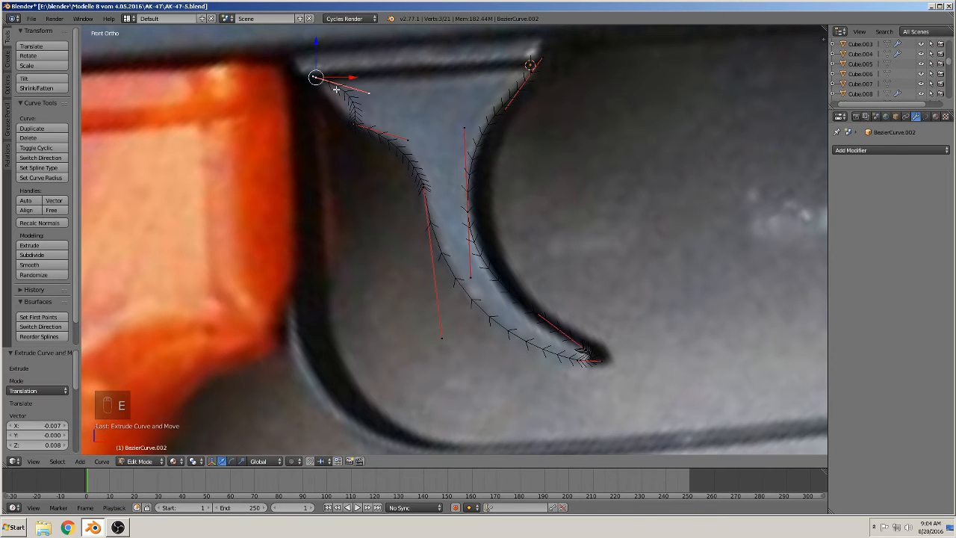
key(g)
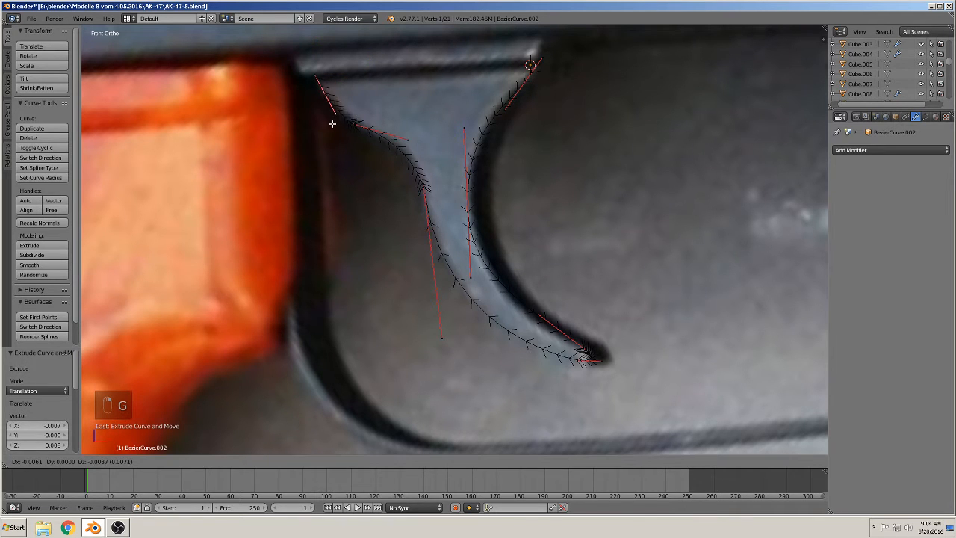
click(330, 121)
key(Tab)
scroll(502, 200, down, 5)
scroll(591, 273, up, 5)
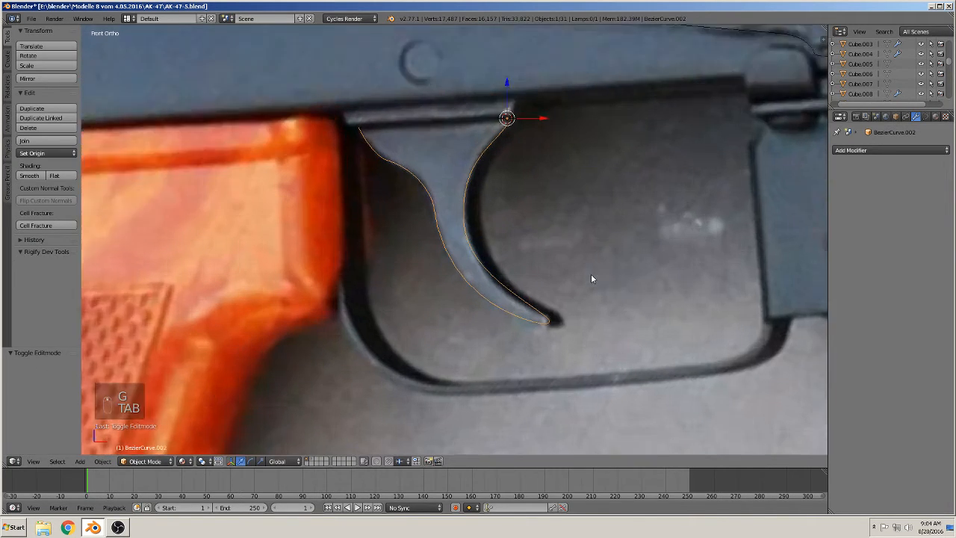
Move the tip's inner handle about -0.004 in X and -0.001 in Z, and shift the front edge's middle point to fit the photo.
key(Tab)
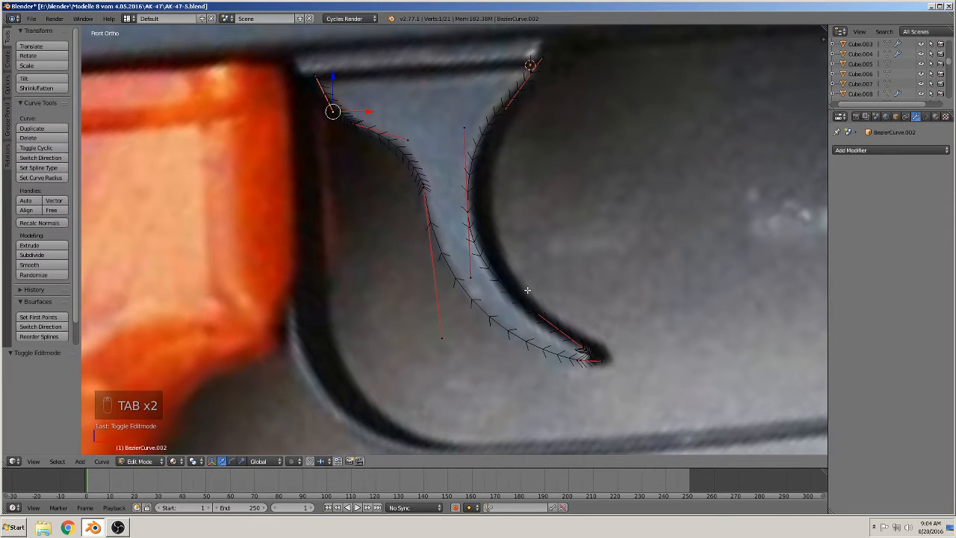
right_click(540, 314)
key(g)
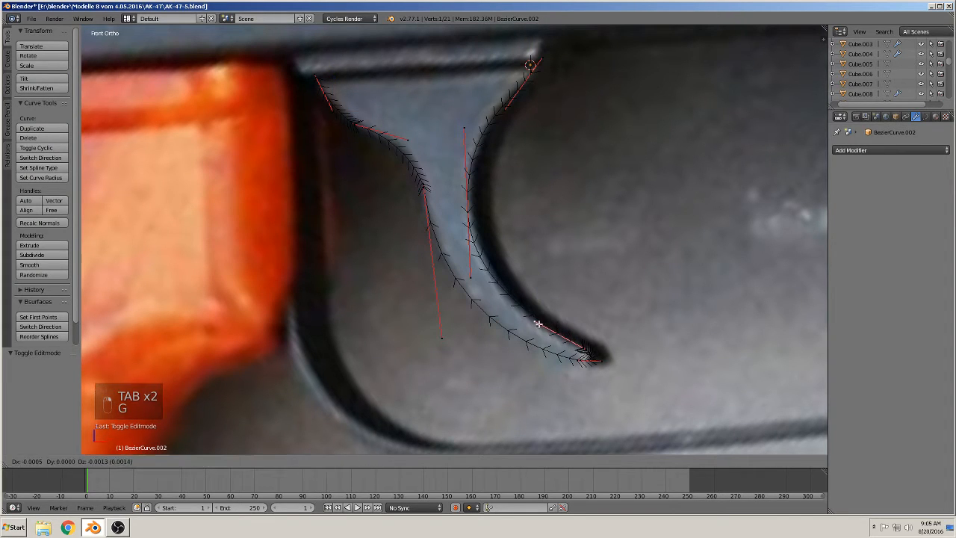
click(487, 266)
right_click(468, 203)
key(g)
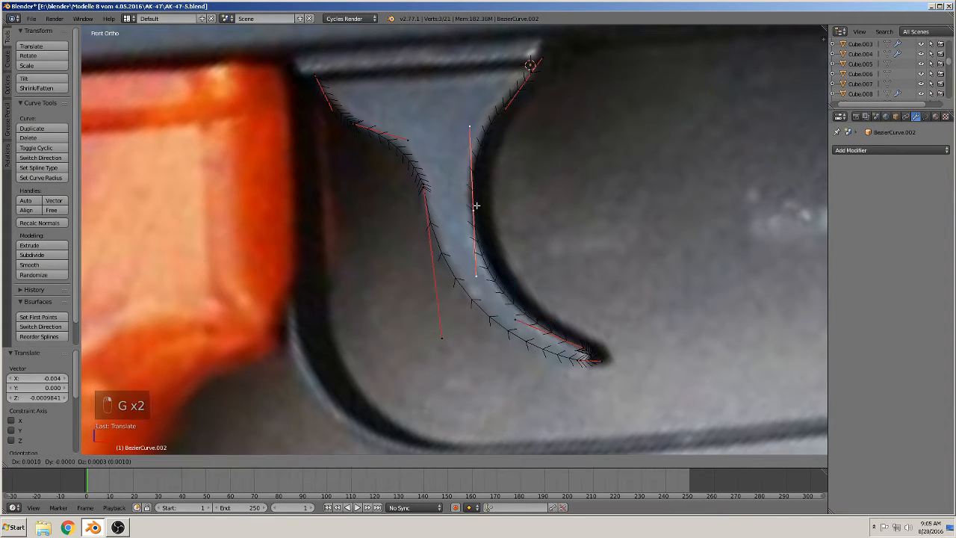
click(493, 227)
key(Tab)
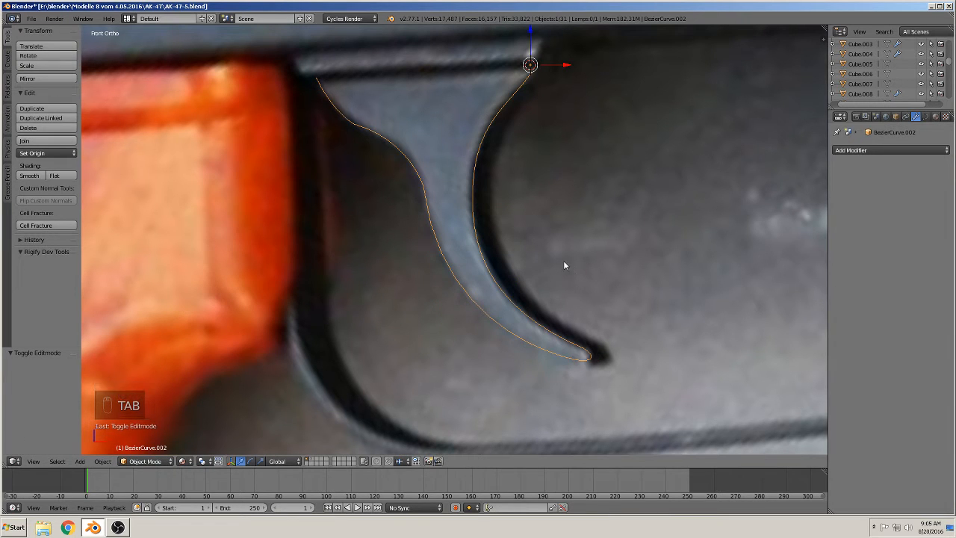
Duplicate the trigger curve and move the copy about 1.541 along X, clear of the reference image.
key(Tab)
scroll(448, 194, down, 12)
key(Tab)
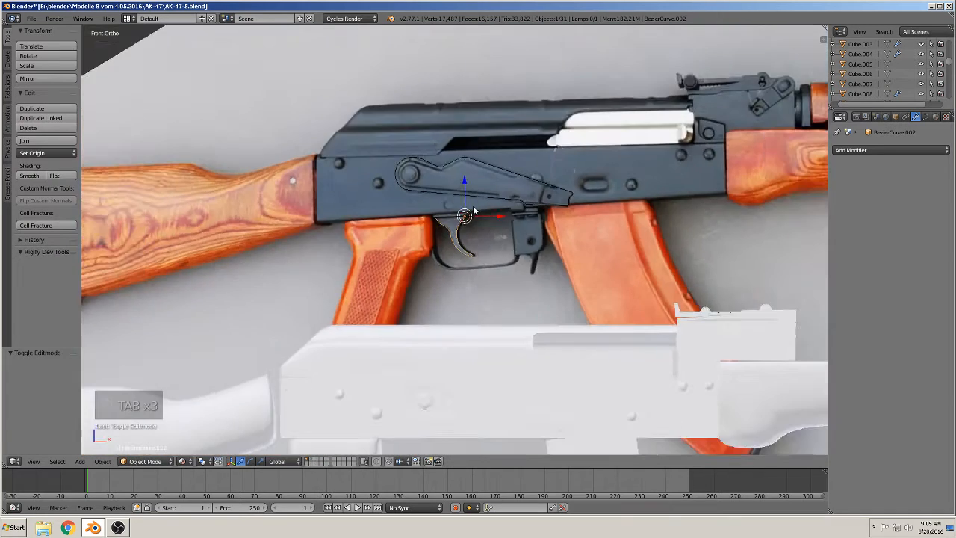
scroll(475, 212, down, 3)
key(shift+d)
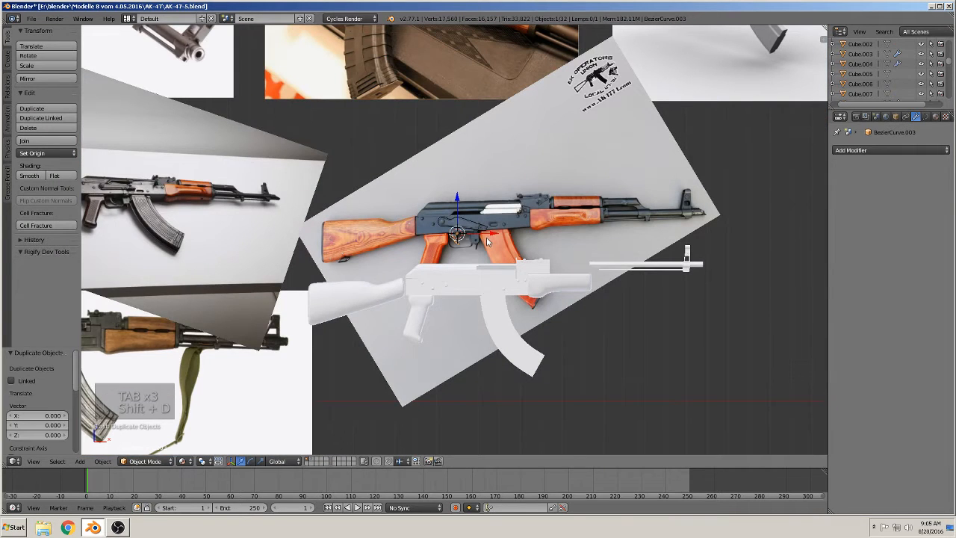
drag(486, 236, 809, 238)
shift+middle_drag(796, 260, 565, 254)
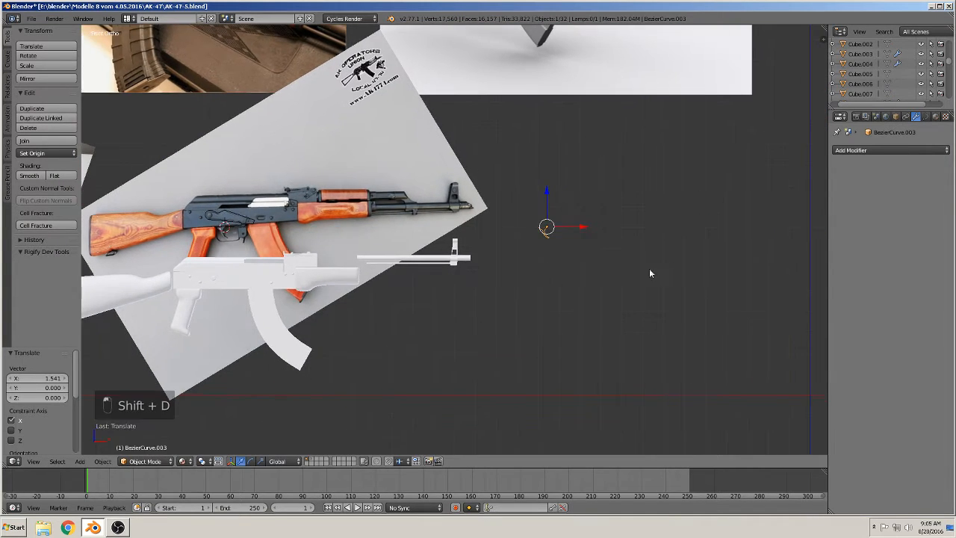
Move the outer handle of the copy's upper rear bend about -0.002 in X and 0.001 in Z to soften the bend.
scroll(658, 262, up, 4)
shift+middle_drag(716, 230, 477, 266)
scroll(463, 280, up, 9)
shift+middle_drag(432, 300, 723, 131)
scroll(576, 189, up, 2)
scroll(573, 188, up, 1)
shift+middle_drag(537, 187, 472, 316)
scroll(479, 302, up, 2)
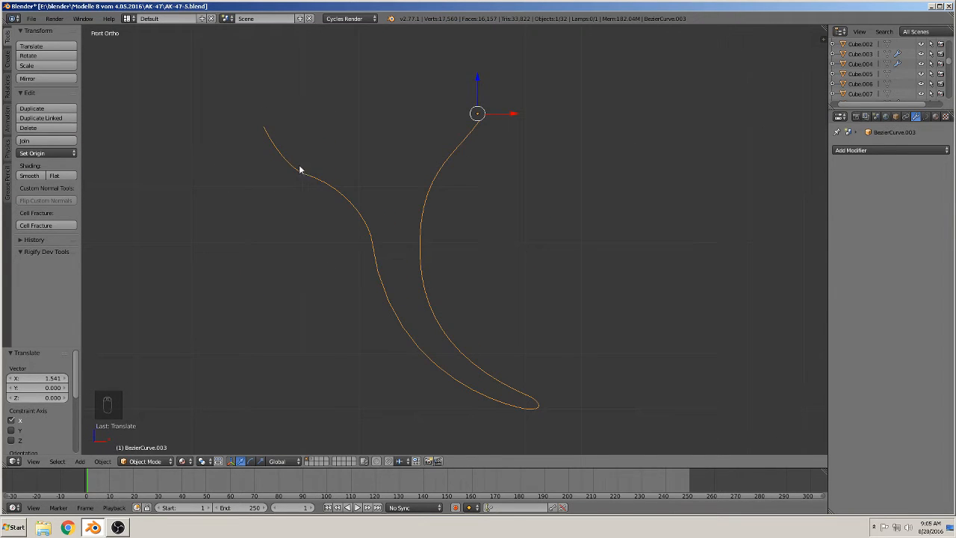
scroll(551, 267, down, 1)
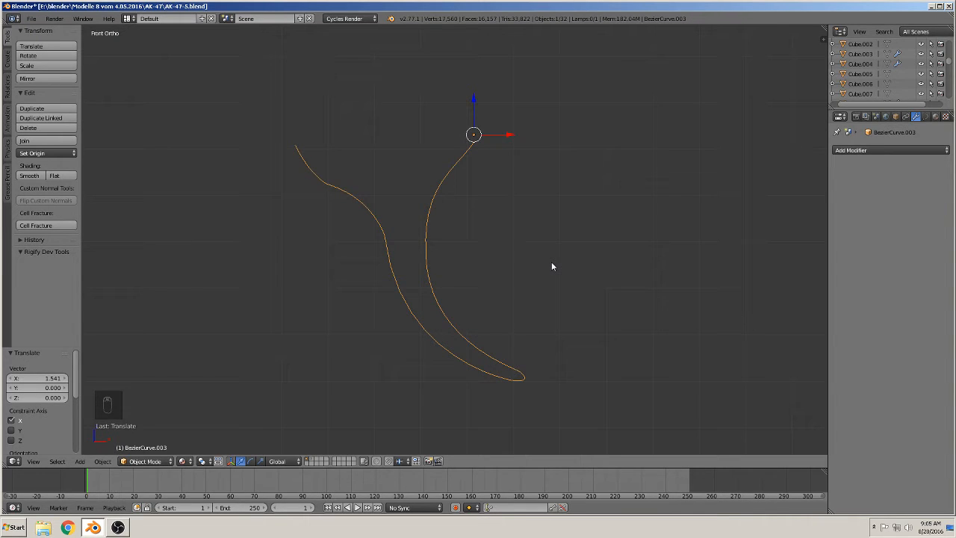
key(Tab)
scroll(341, 197, up, 2)
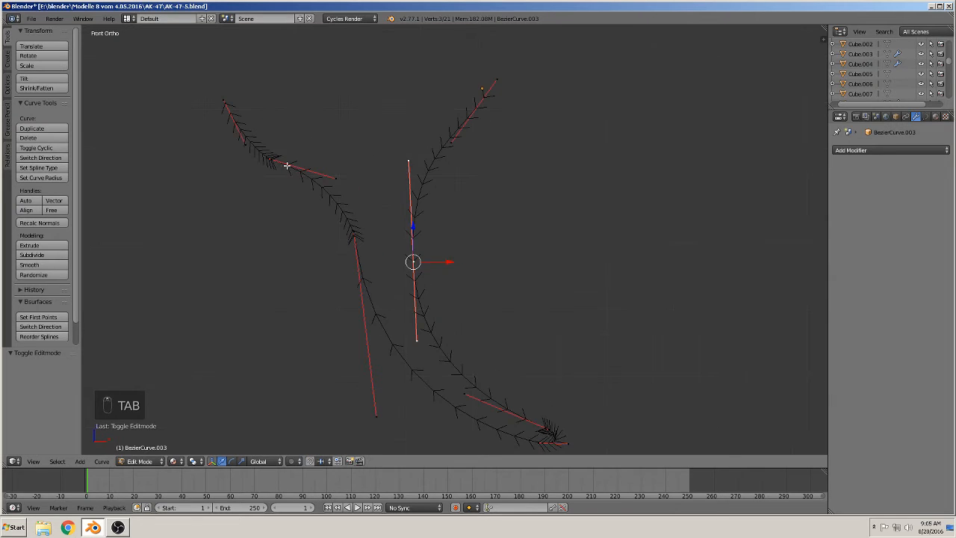
right_click(267, 158)
key(g)
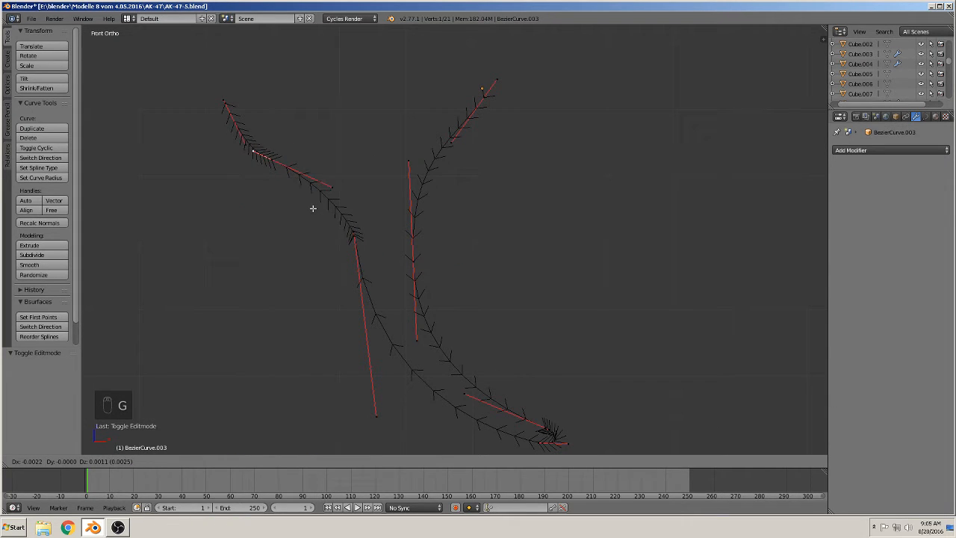
click(314, 208)
key(Tab)
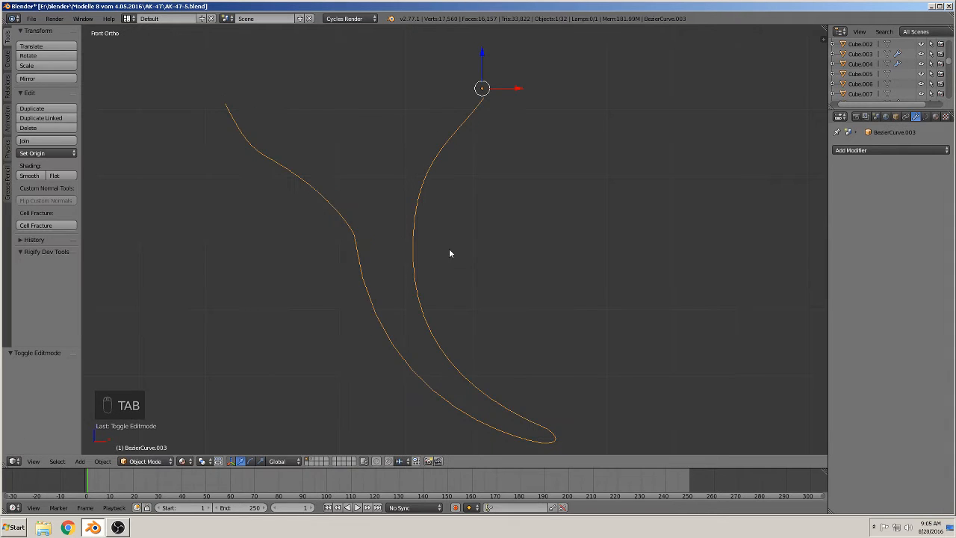
Move the upper handle of the rear edge's middle point about -0.0004 in X and 0.003 in Z to smooth the kink.
key(Tab)
click(354, 231)
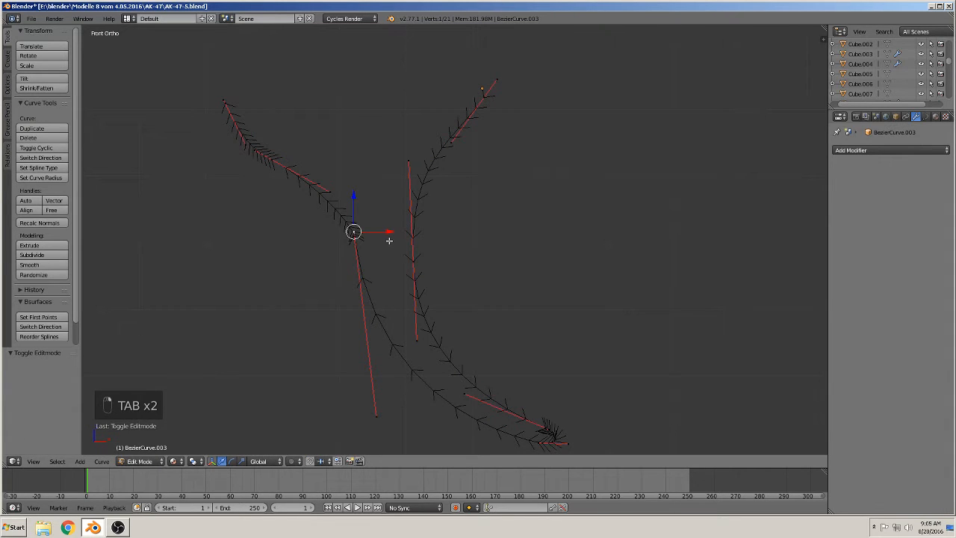
key(g)
click(387, 221)
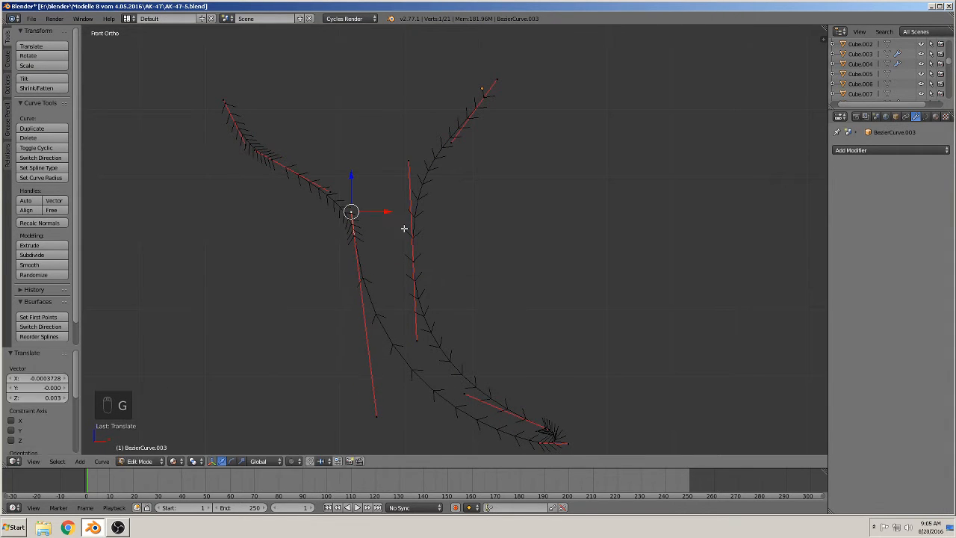
key(Tab)
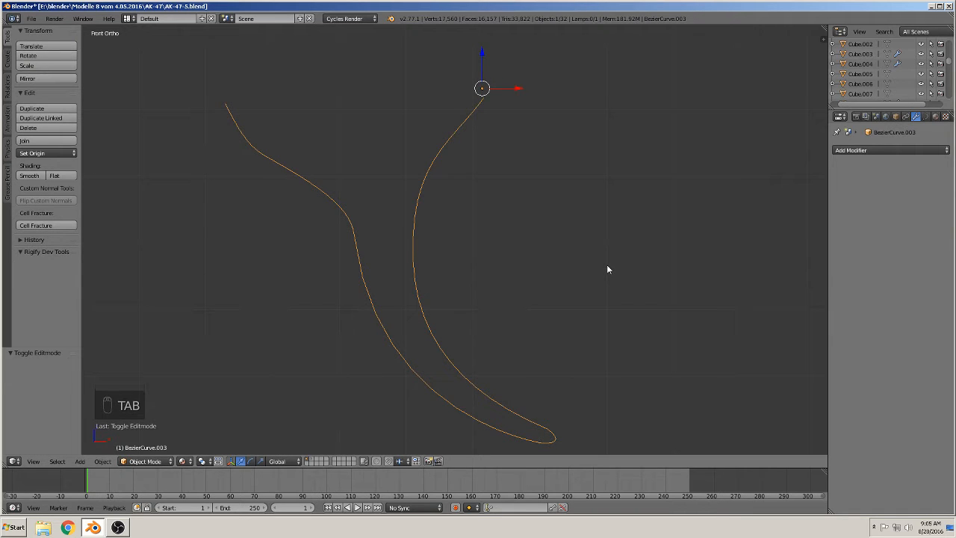
Move the outer handle at the trigger's tip about 0.0014 in X and -0.0008 in Z to refine the rounded end.
shift+middle_drag(581, 378, 471, 232)
scroll(505, 323, up, 4)
key(Tab)
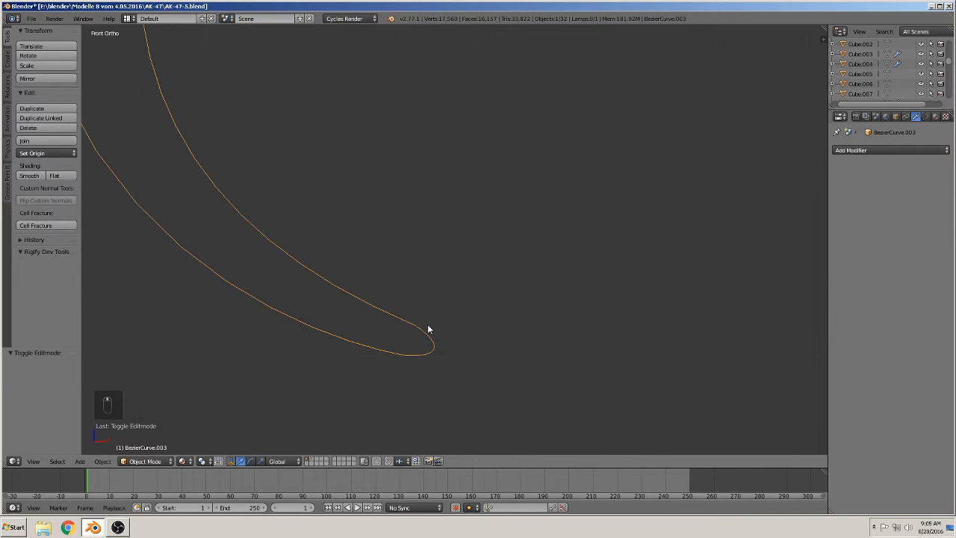
right_click(430, 332)
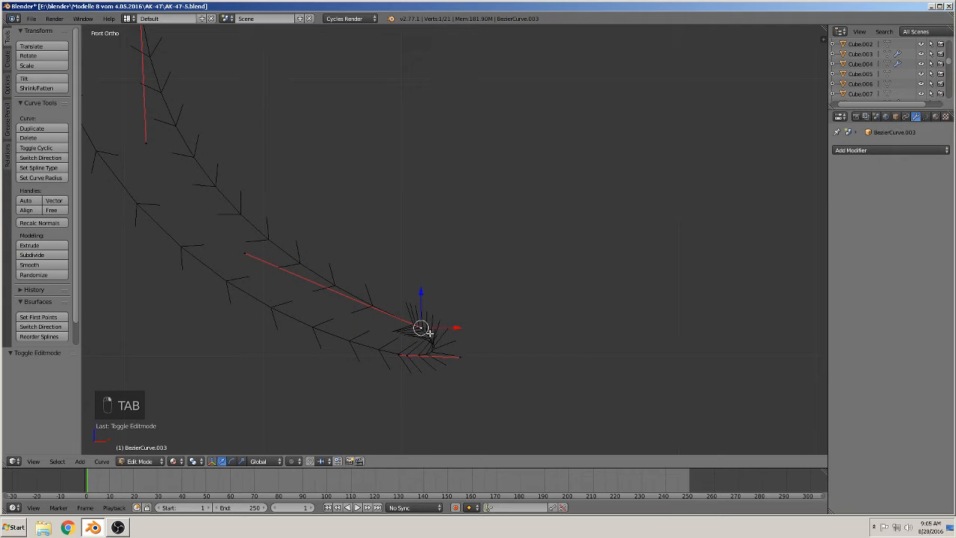
key(g)
click(440, 337)
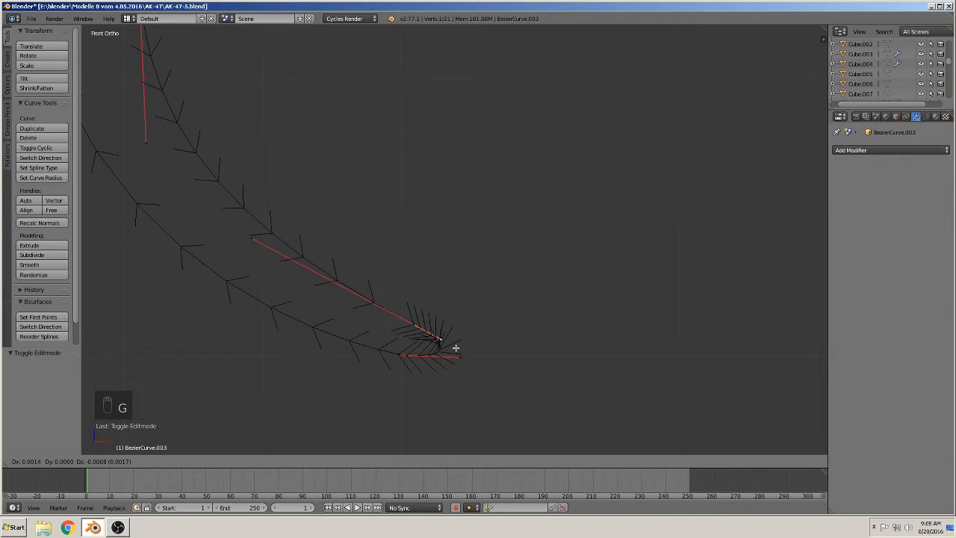
key(Tab)
scroll(439, 213, down, 3)
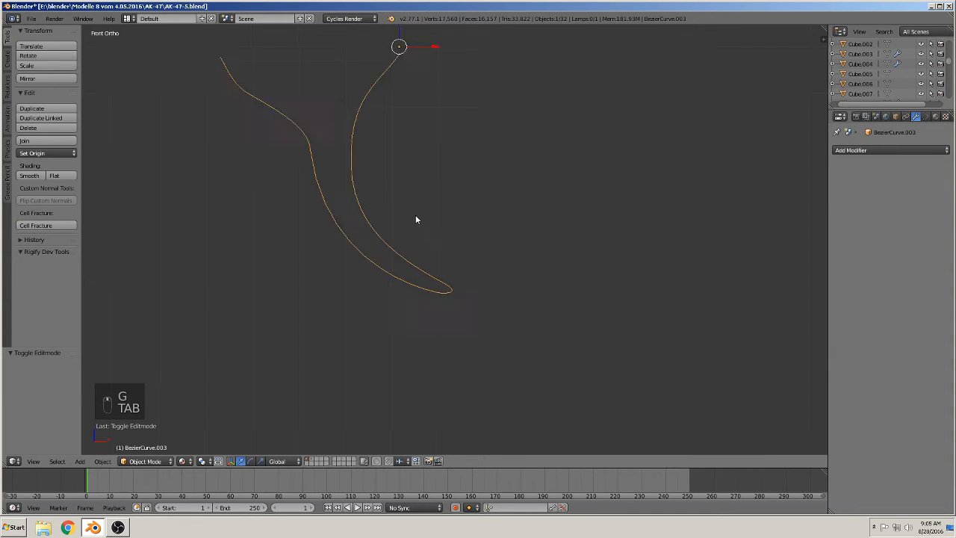
shift+middle_drag(415, 214, 467, 293)
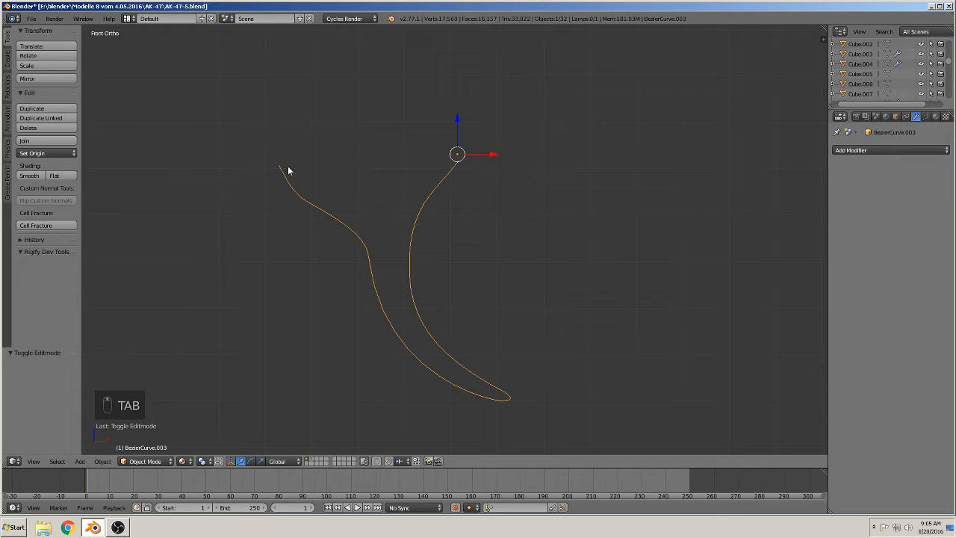
Shorten the rear end point's handle by about -0.001 in X and 0.002 in Z, and lower the end point about 0.0007.
key(Tab)
scroll(288, 213, up, 2)
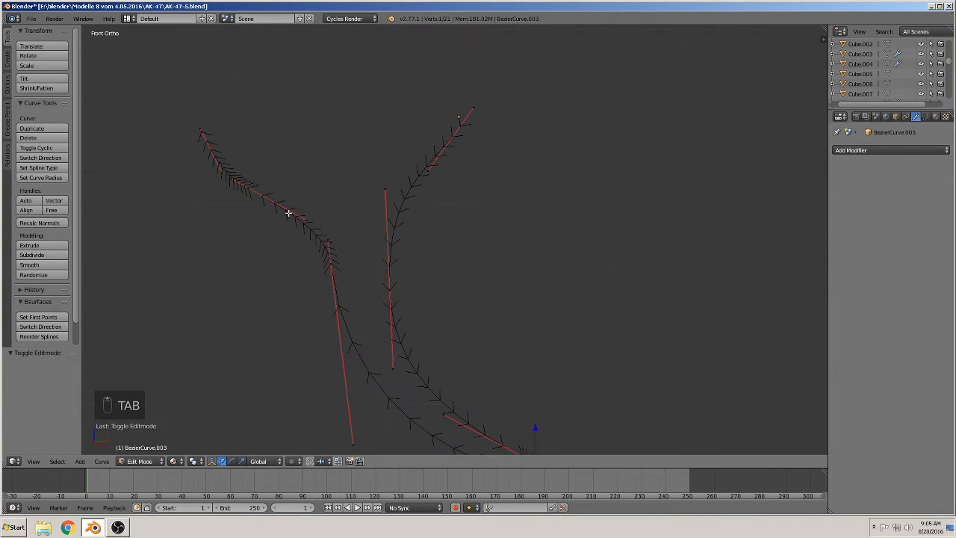
right_click(221, 170)
key(g)
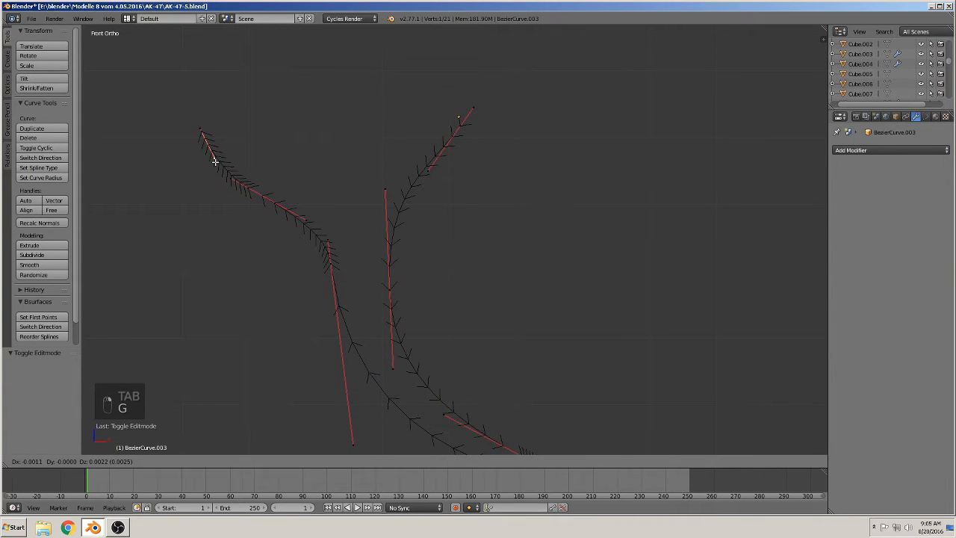
click(217, 163)
right_click(204, 129)
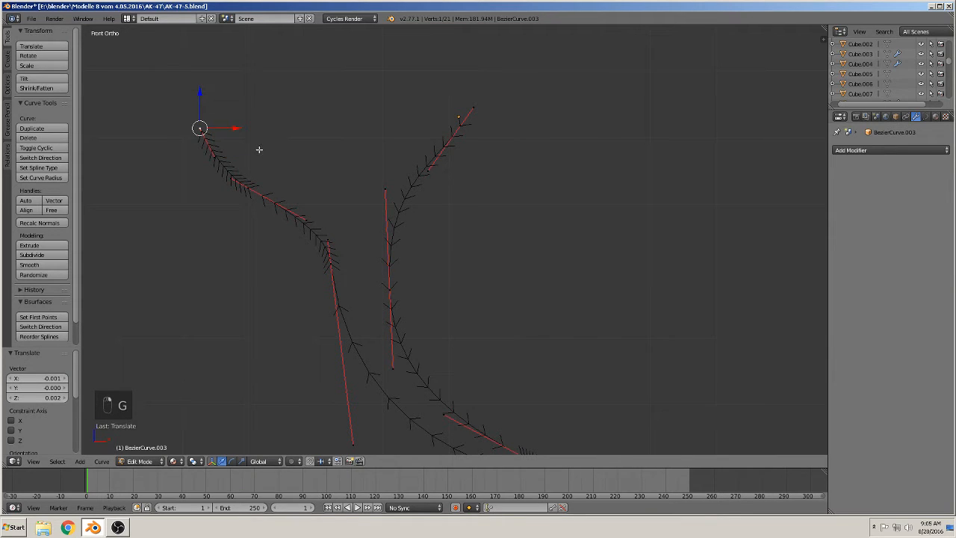
right_click(202, 133)
key(g)
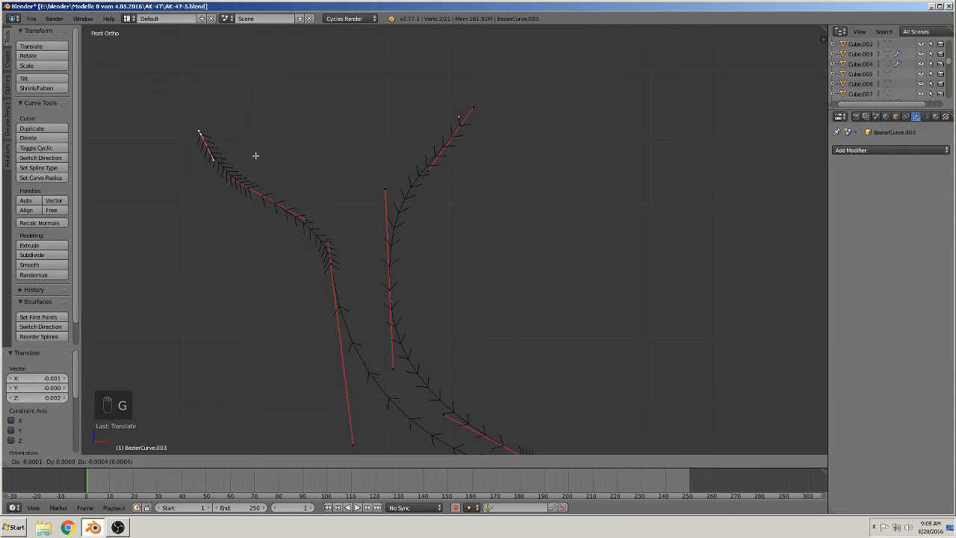
click(256, 158)
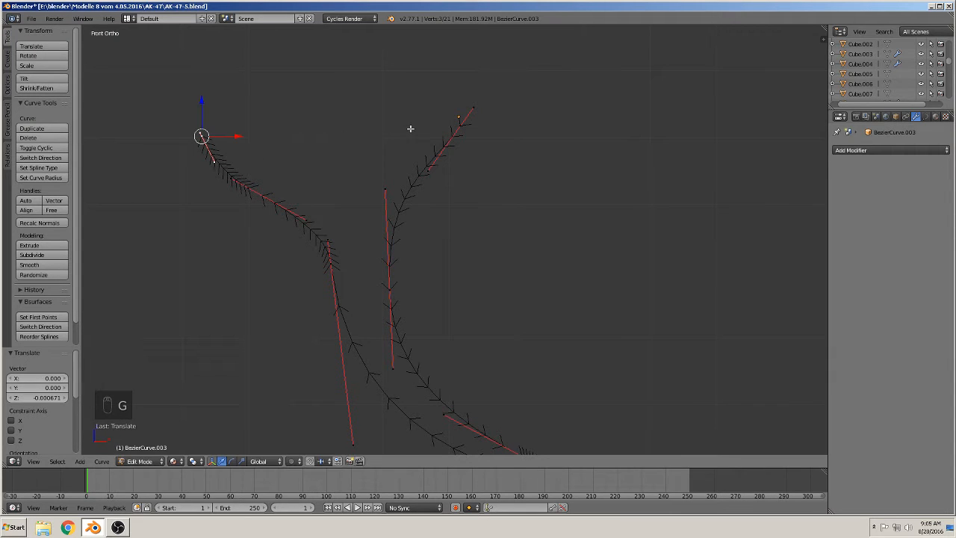
Move the front edge's top end point about -0.0009 in X and -0.0019 in Z.
right_click(461, 122)
key(g)
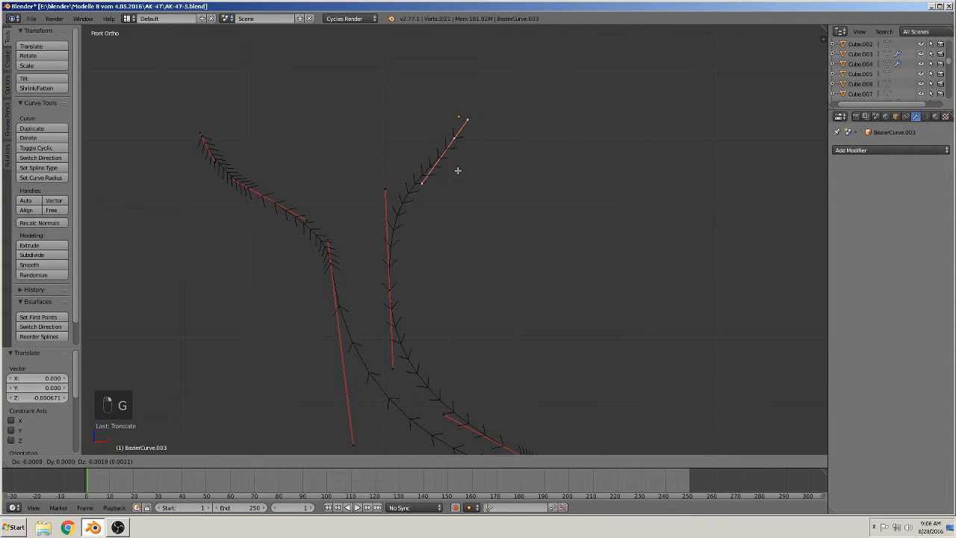
click(458, 169)
key(Tab)
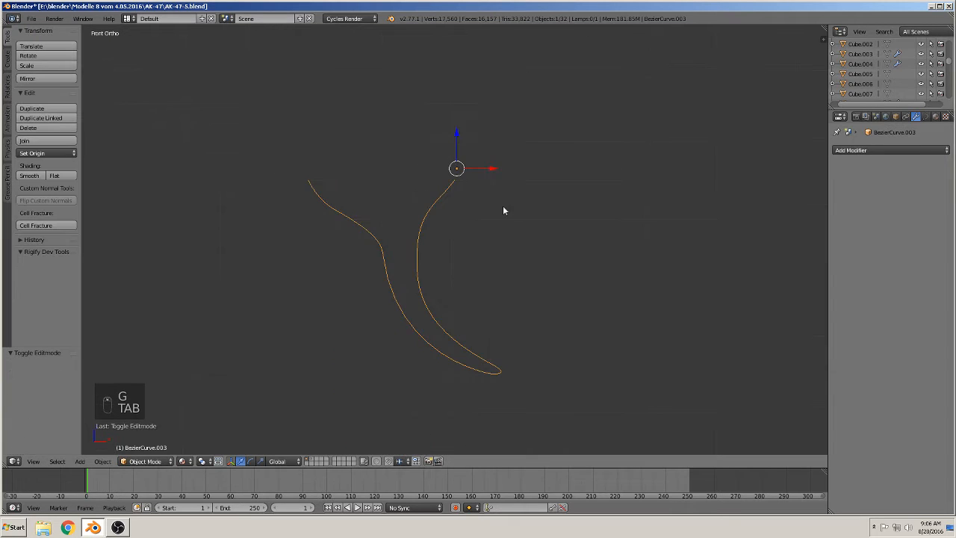
Convert the duplicated trigger curve to a mesh without keeping the original.
scroll(547, 257, down, 2)
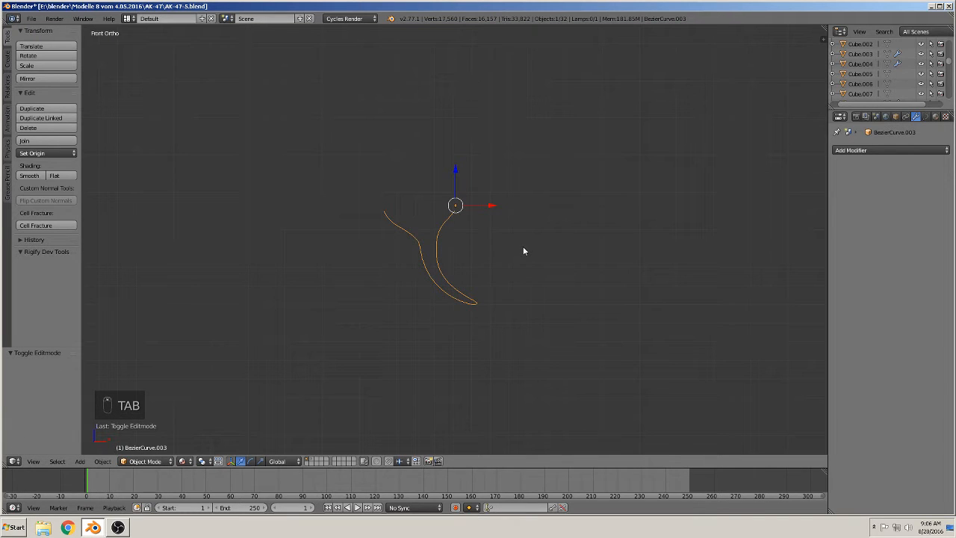
key(alt+c)
click(523, 251)
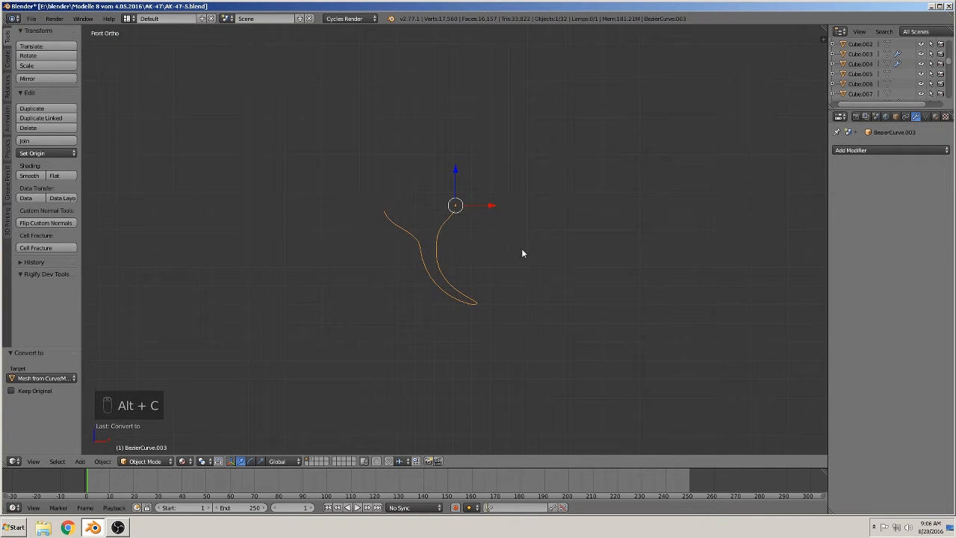
Close the trigger outline with a straight edge between its two open end vertices at the top.
scroll(505, 257, up, 2)
key(Tab)
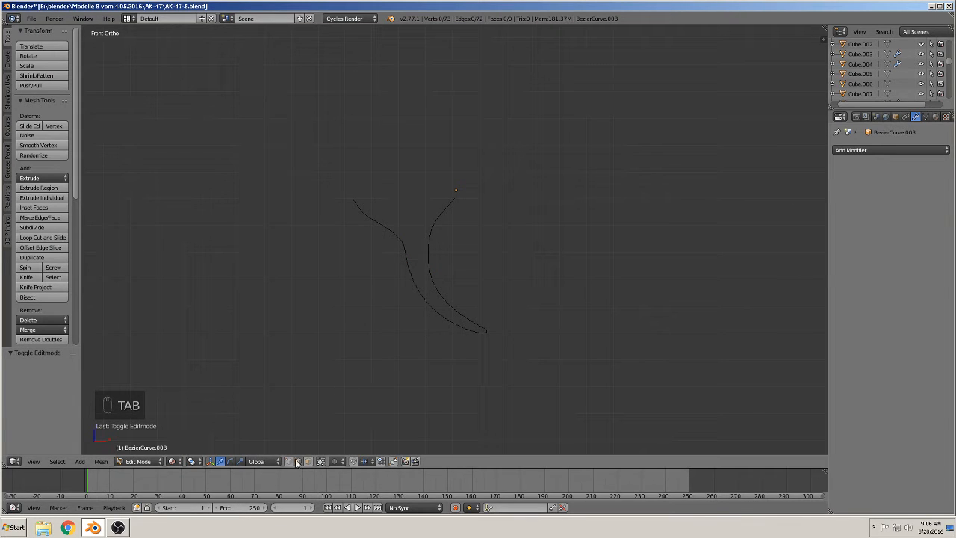
scroll(467, 256, up, 2)
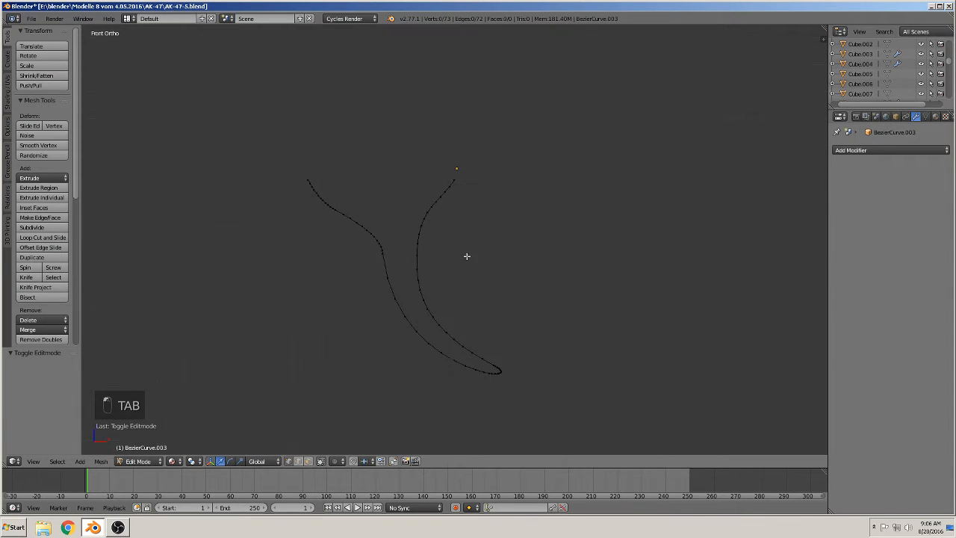
middle_drag(462, 200, 450, 184)
right_click(450, 184)
shift+right_click(317, 170)
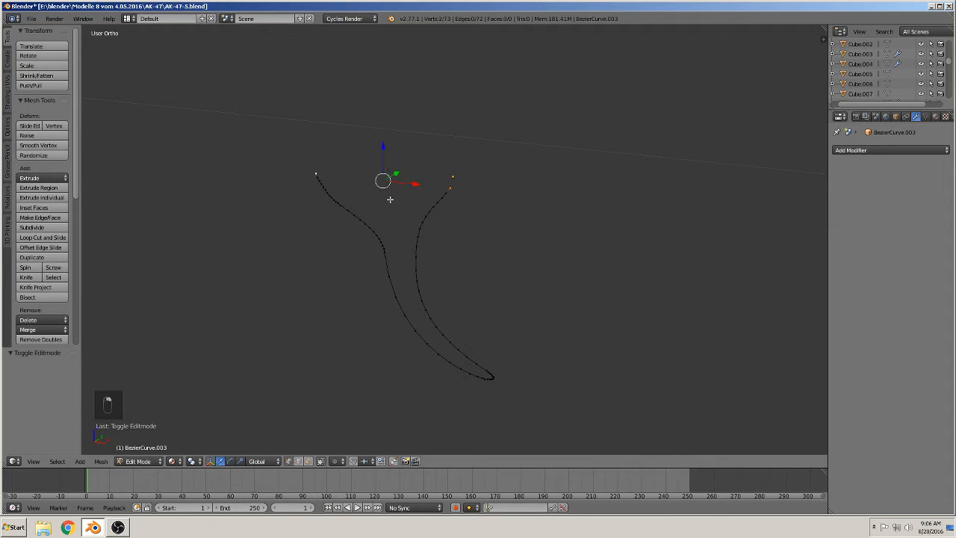
key(f)
Select the entire closed trigger outline and fill it with a single face.
key(a)
key(a)
key(a)
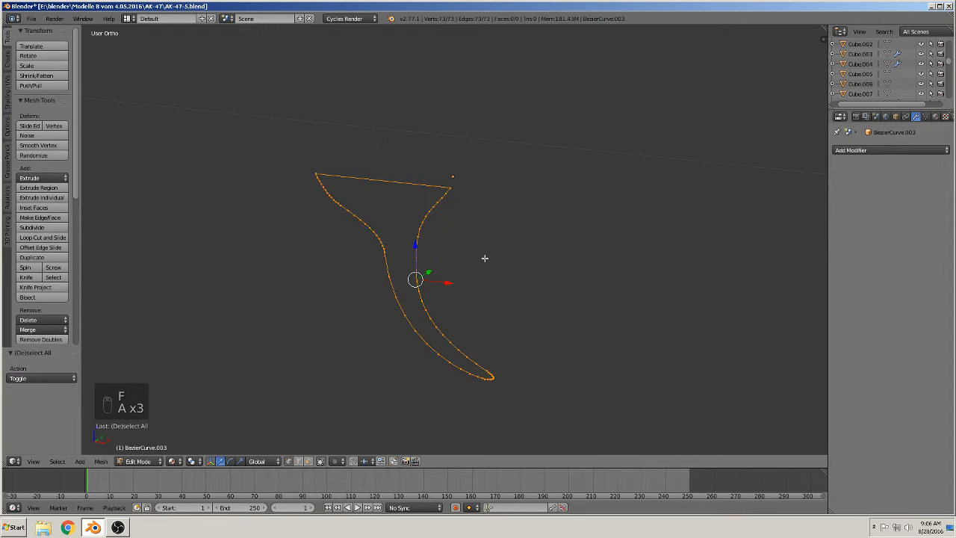
key(f)
Extrude the filled face sideways to give the trigger thickness, and apply smooth shading to the whole object.
middle_drag(487, 256, 446, 276)
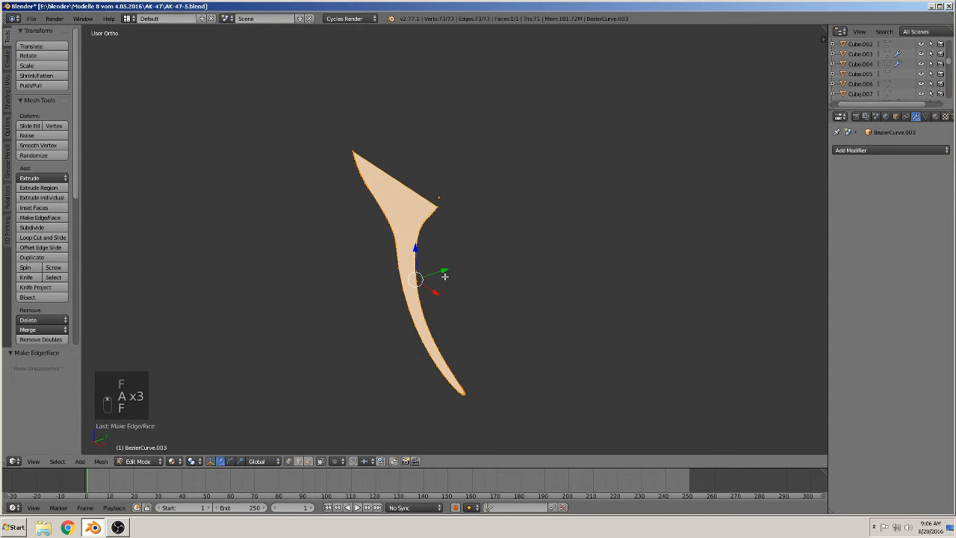
key(e)
drag(448, 272, 469, 262)
key(Tab)
middle_drag(469, 261, 564, 245)
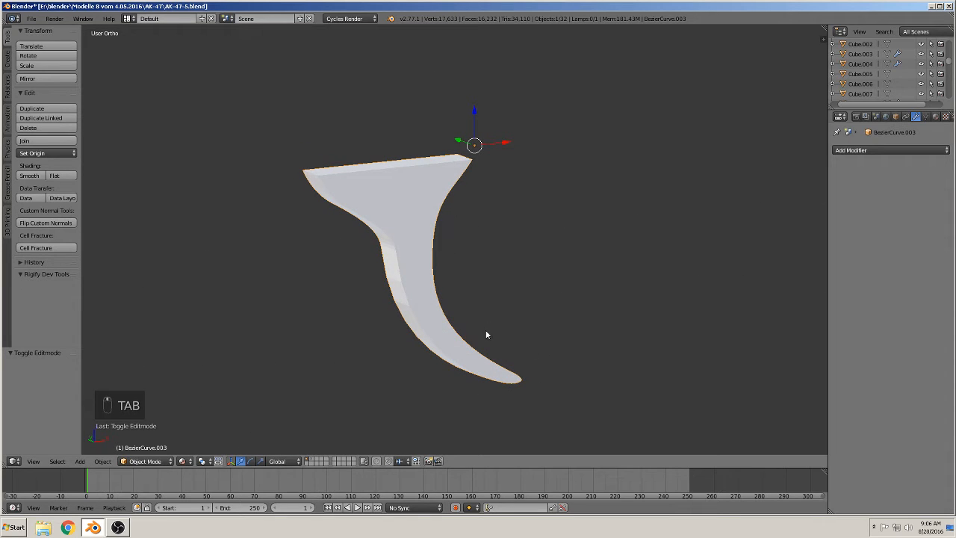
scroll(479, 275, down, 2)
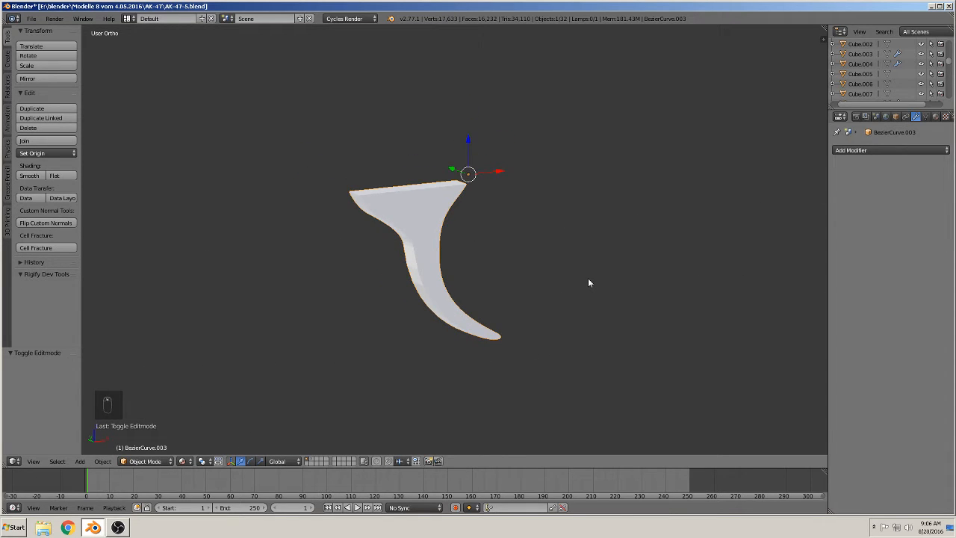
click(34, 177)
Add two single edge loops around the trigger's thickness, sliding one close to each side face.
mouse_move(242, 181)
middle_down()
mouse_move(396, 240)
mouse_move(446, 239)
mouse_move(434, 273)
mouse_move(438, 207)
middle_up()
key(Tab)
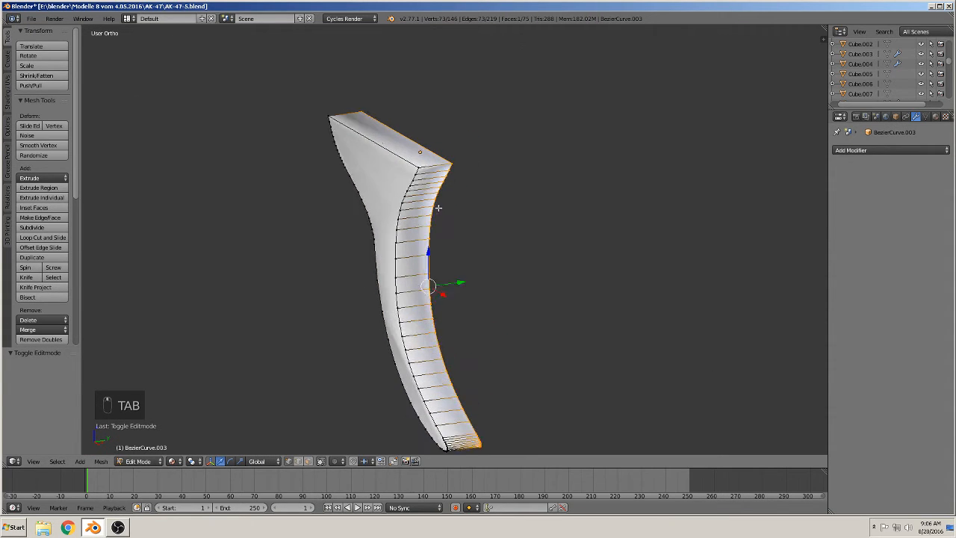
scroll(426, 186, up, 3)
key(ctrl+r)
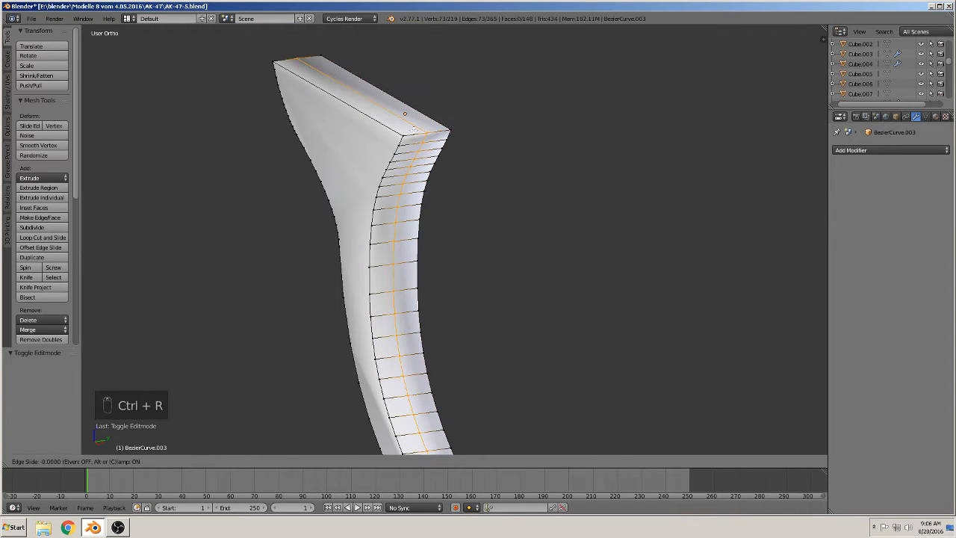
click(415, 129)
key(ctrl+r)
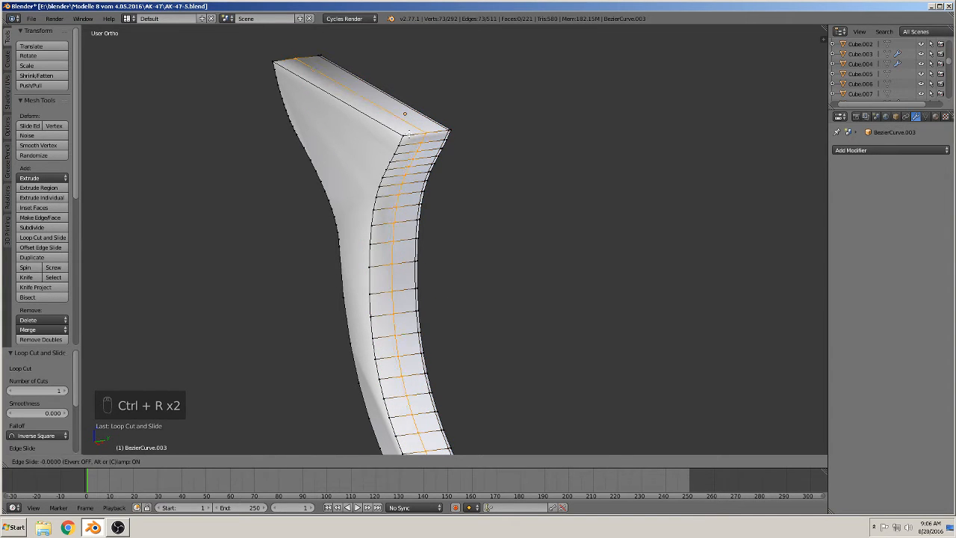
click(409, 131)
click(388, 135)
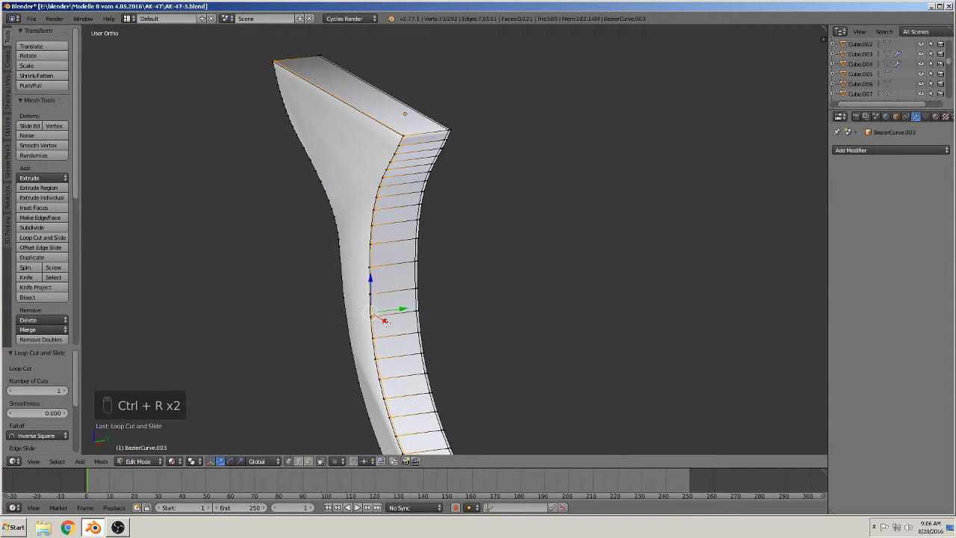
Select the trigger's large near side face and shade it flat.
click(311, 463)
right_click(344, 161)
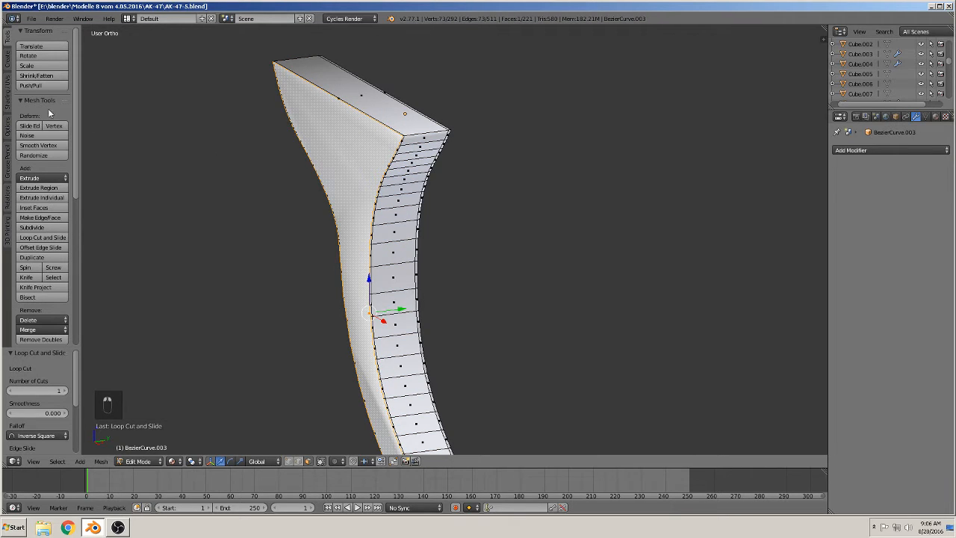
click(5, 65)
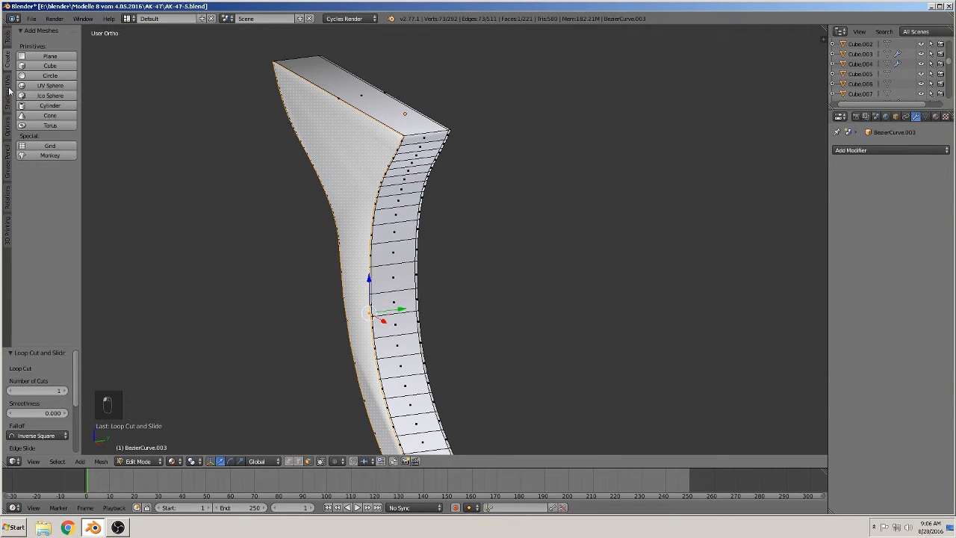
click(7, 90)
click(54, 56)
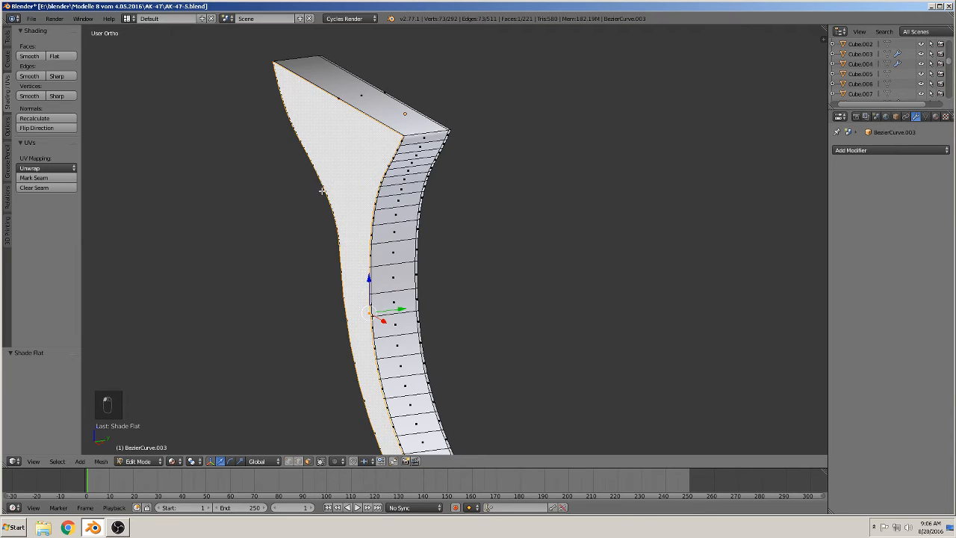
Shade the opposite side face of the trigger flat and leave mesh editing.
middle_drag(322, 191, 270, 192)
right_click(444, 128)
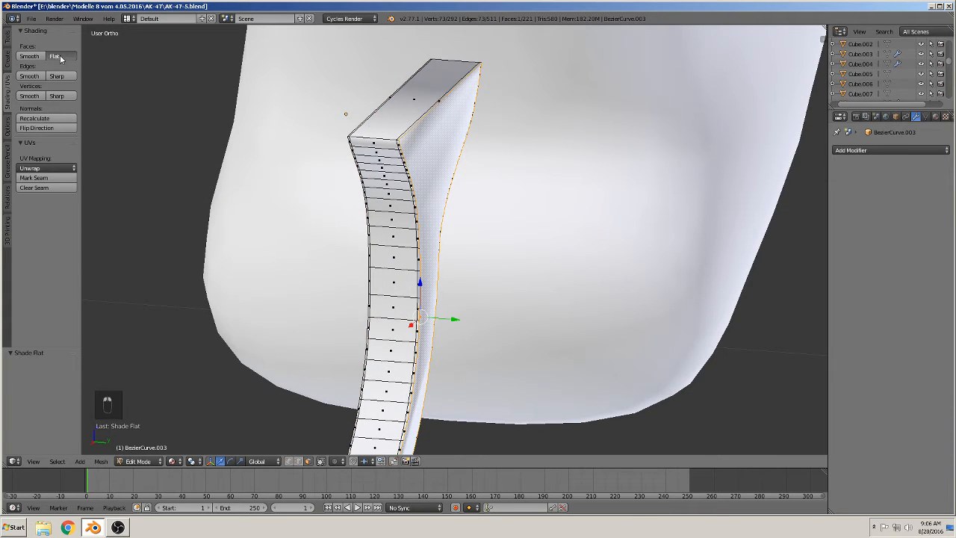
scroll(267, 211, down, 3)
key(a)
middle_drag(294, 242, 459, 230)
key(Tab)
Move the trigger beneath the receiver between the grip and magazine, and shift it -0.483 along Y into the rifle's body.
scroll(470, 222, down, 4)
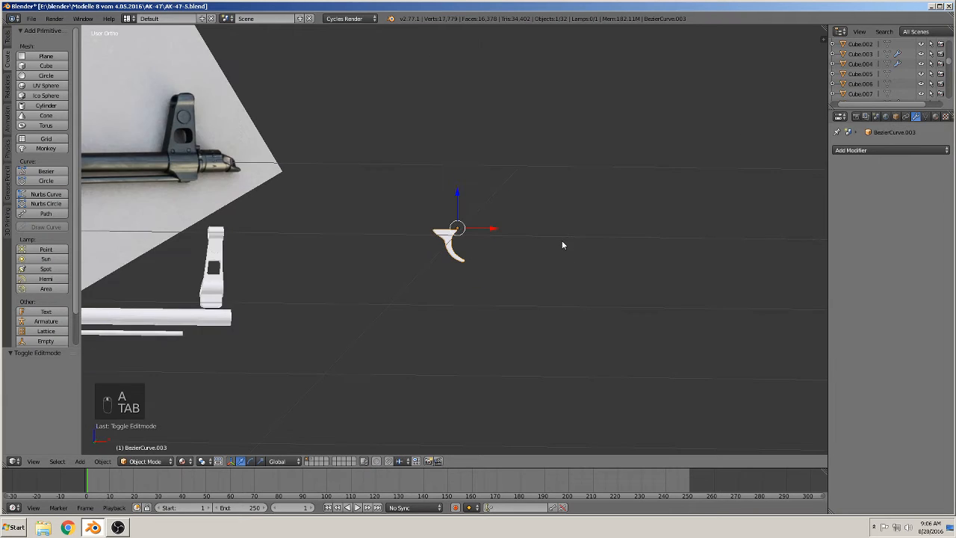
key(KP_1)
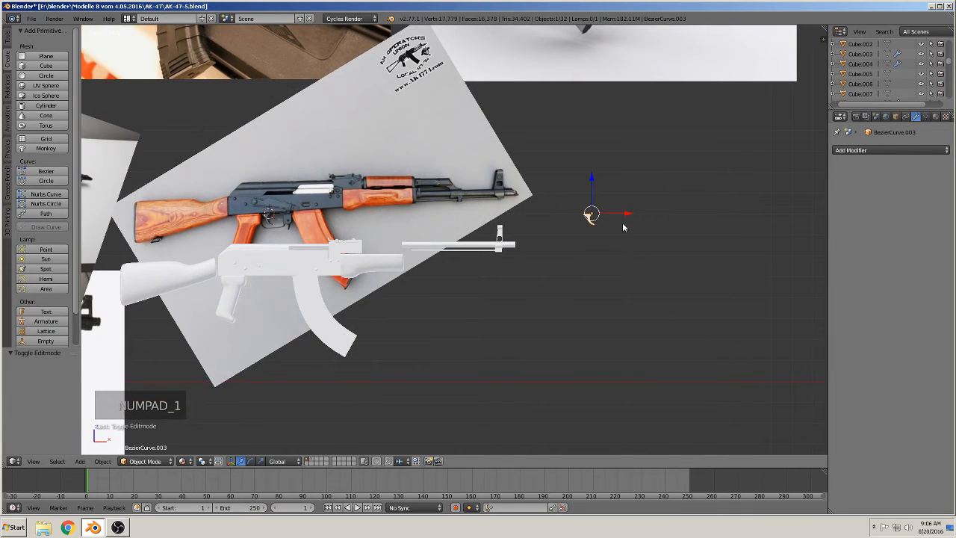
key(g)
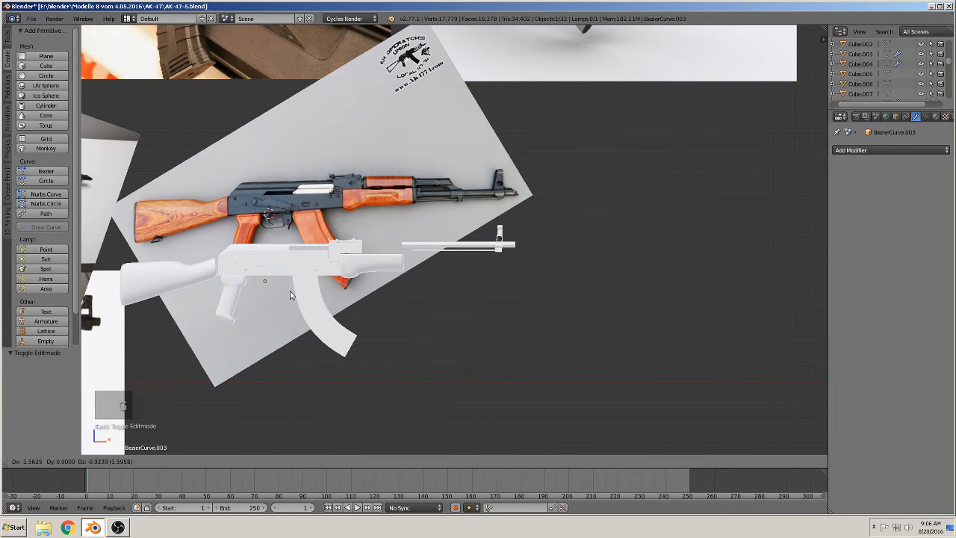
click(292, 295)
middle_drag(292, 294, 246, 299)
drag(284, 275, 232, 301)
Raise the trigger to meet the receiver's underside and shift it -0.037 along X towards the grip.
key(KP_1)
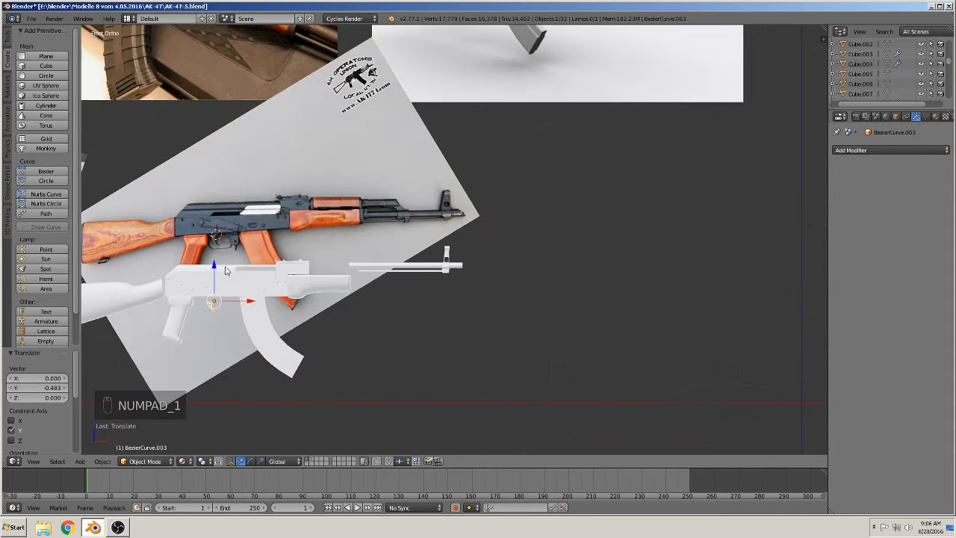
scroll(175, 284, up, 5)
key(KP_Decimal)
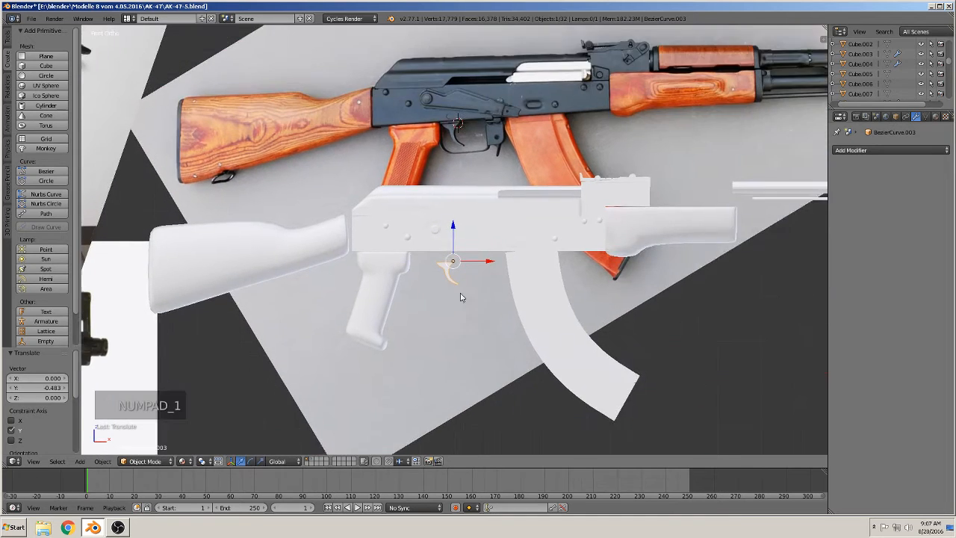
key(g)
key(z)
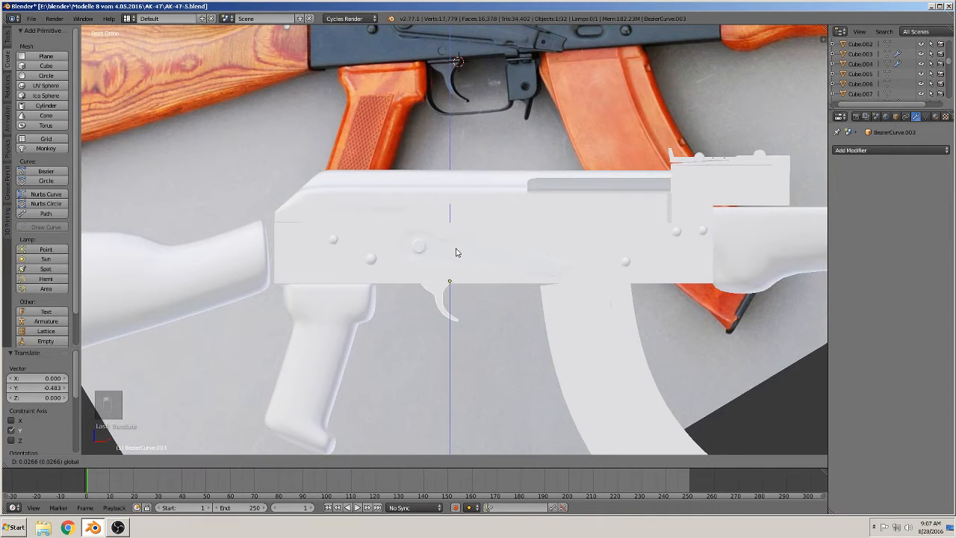
click(458, 252)
key(g)
key(x)
click(448, 284)
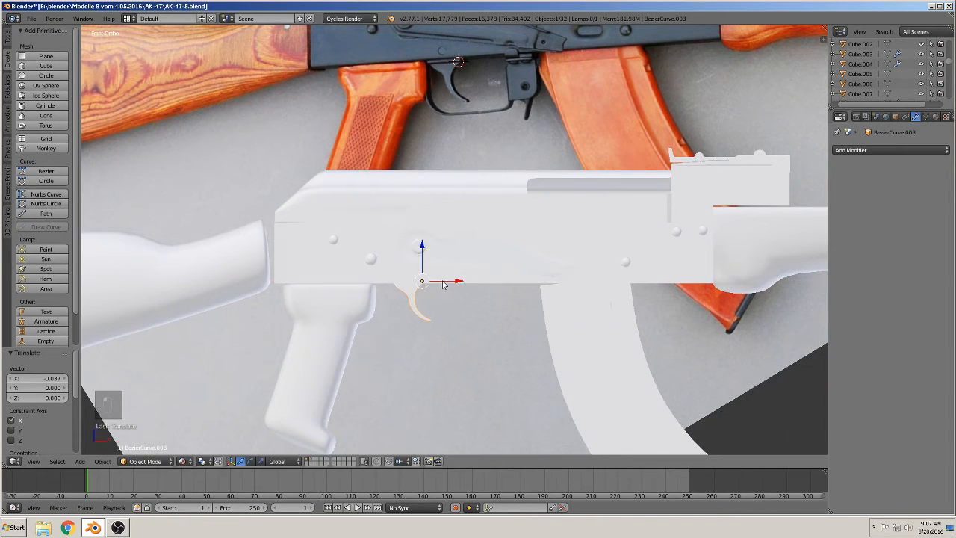
Centre the pistol grip under the receiver by moving it about -0.016 along Y, with small corrections on the same axis.
middle_drag(447, 284, 439, 327)
right_click(432, 360)
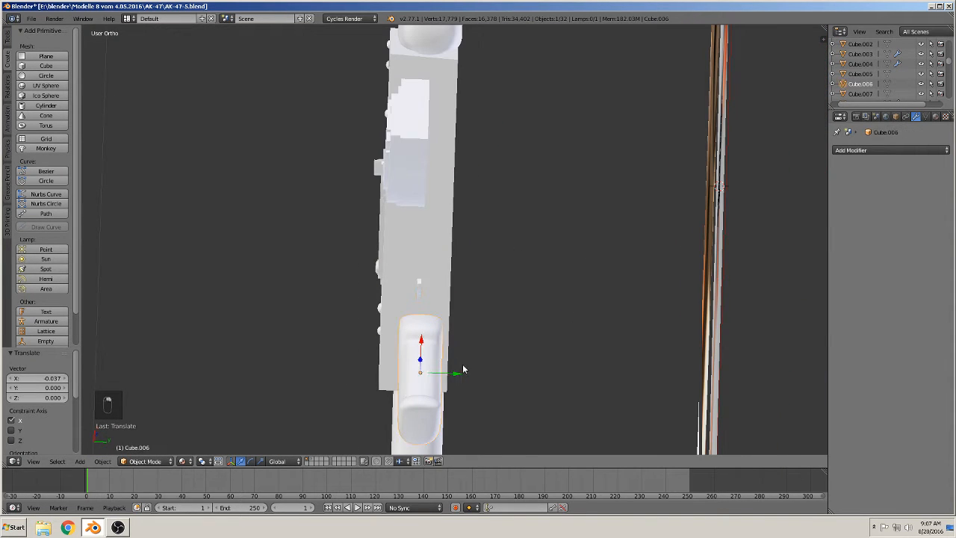
key(g)
key(y)
click(448, 374)
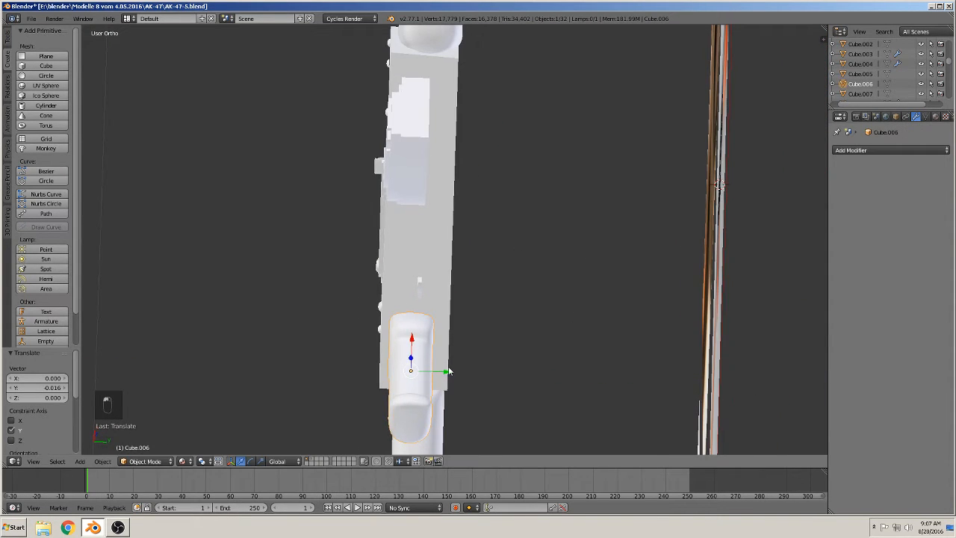
key(g)
key(y)
drag(451, 374, 451, 374)
shift+middle_drag(454, 381, 476, 302)
drag(472, 294, 474, 294)
Move the buttstock -0.009 along Y to line it up with the receiver.
right_click(458, 377)
drag(470, 450, 463, 451)
middle_drag(452, 367, 273, 144)
scroll(282, 149, down, 2)
scroll(396, 164, down, 2)
scroll(575, 175, up, 3)
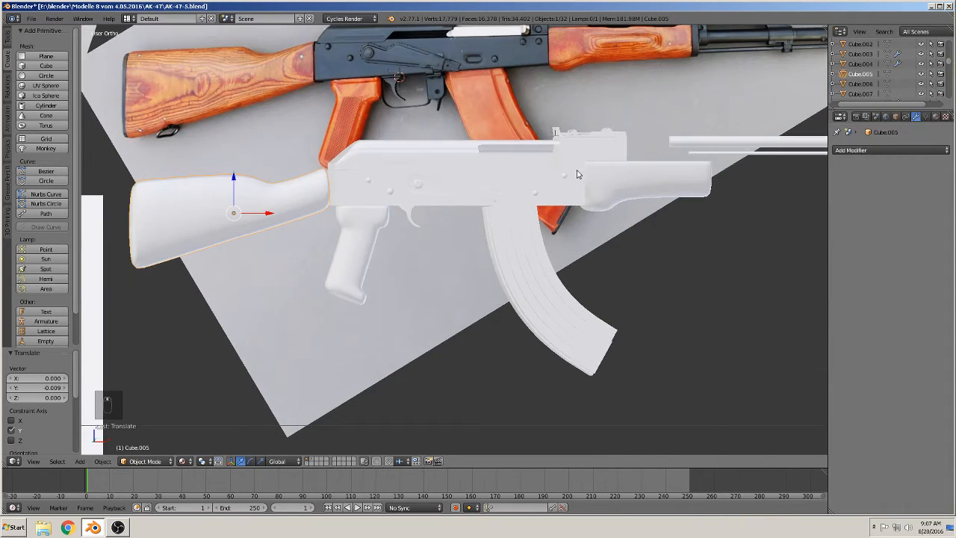
Duplicate the middle face loop of the receiver's top cover and separate the copy into its own object.
key(KP_1)
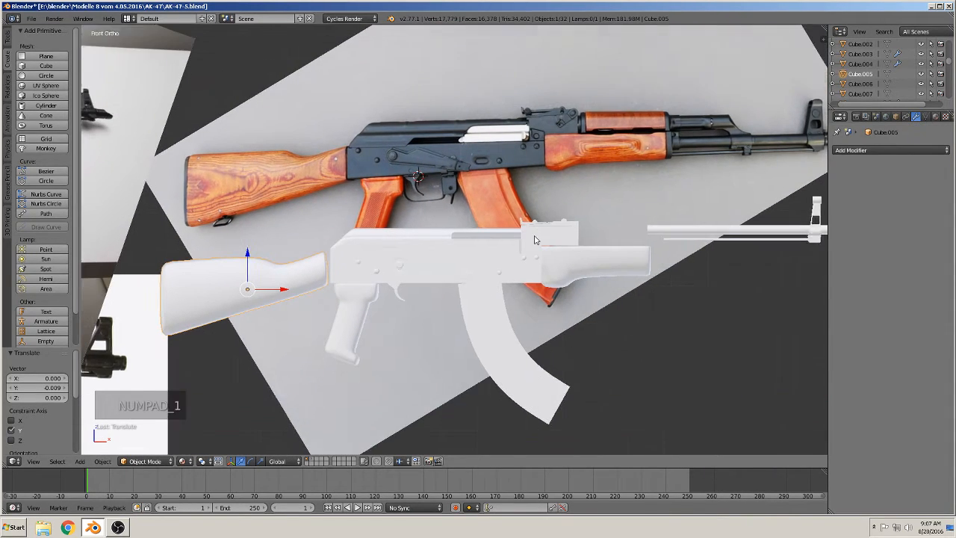
scroll(472, 240, up, 2)
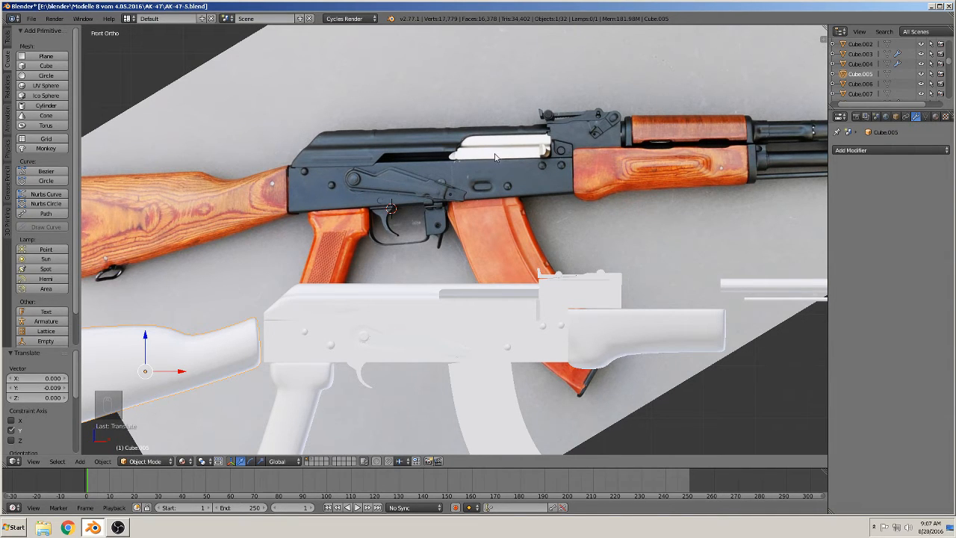
scroll(474, 196, up, 3)
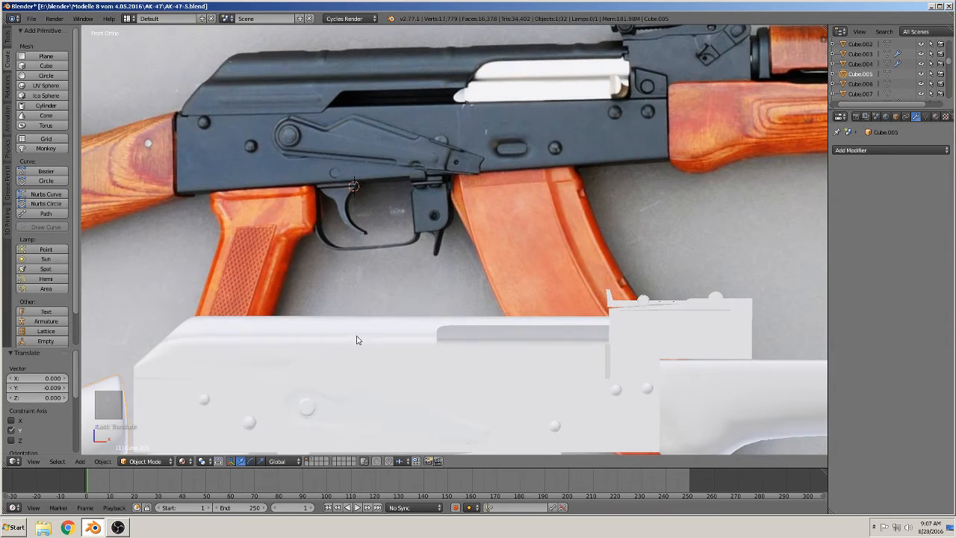
shift+middle_drag(357, 340, 438, 213)
right_click(438, 213)
key(Tab)
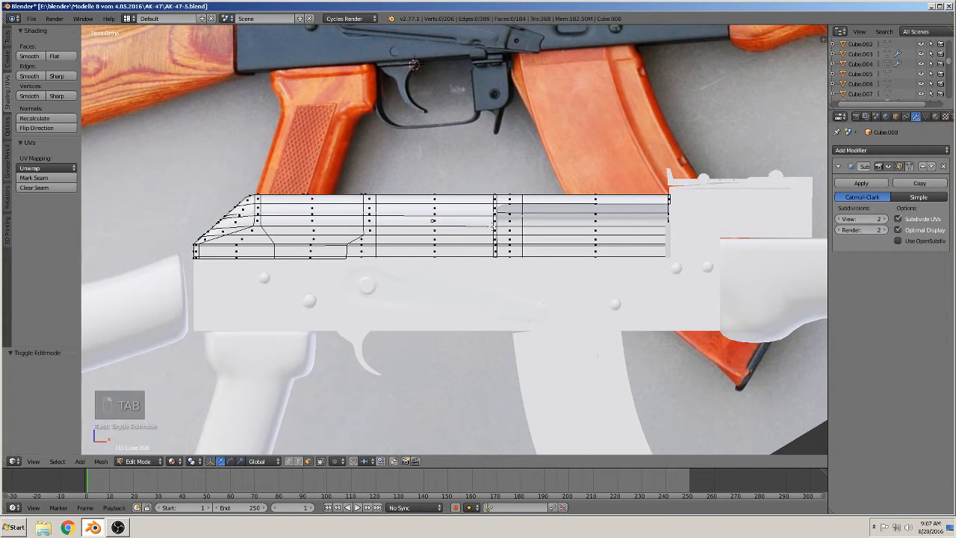
scroll(461, 232, up, 2)
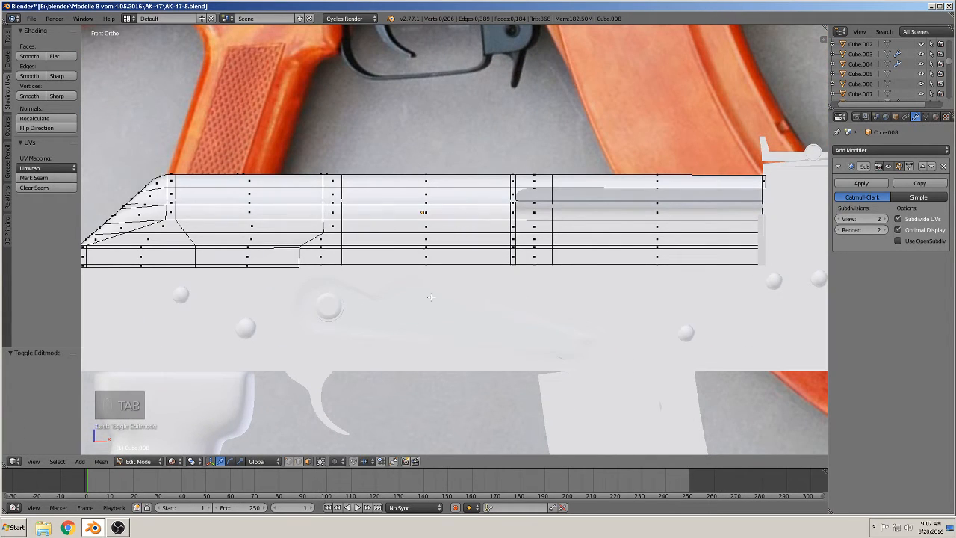
alt+right_click(425, 215)
scroll(426, 215, down, 3)
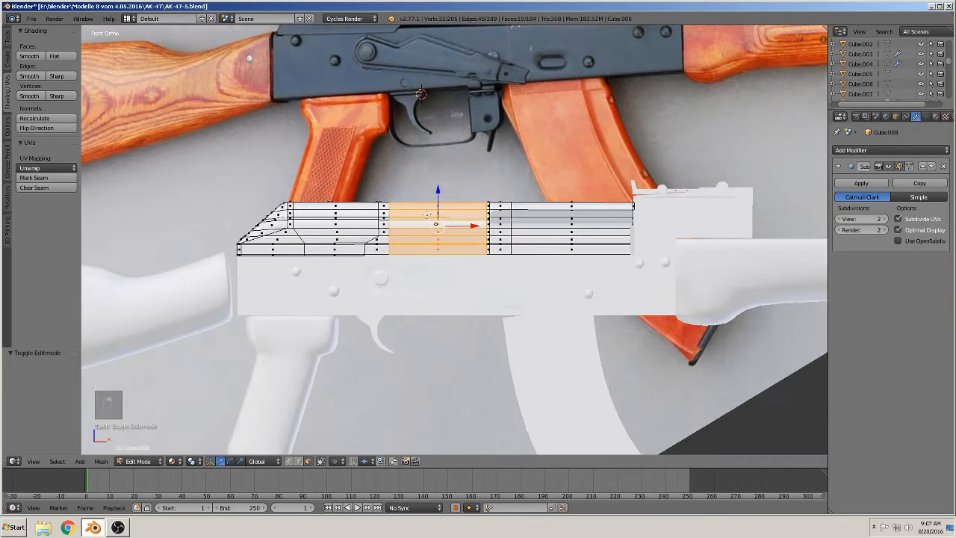
scroll(420, 93, up, 2)
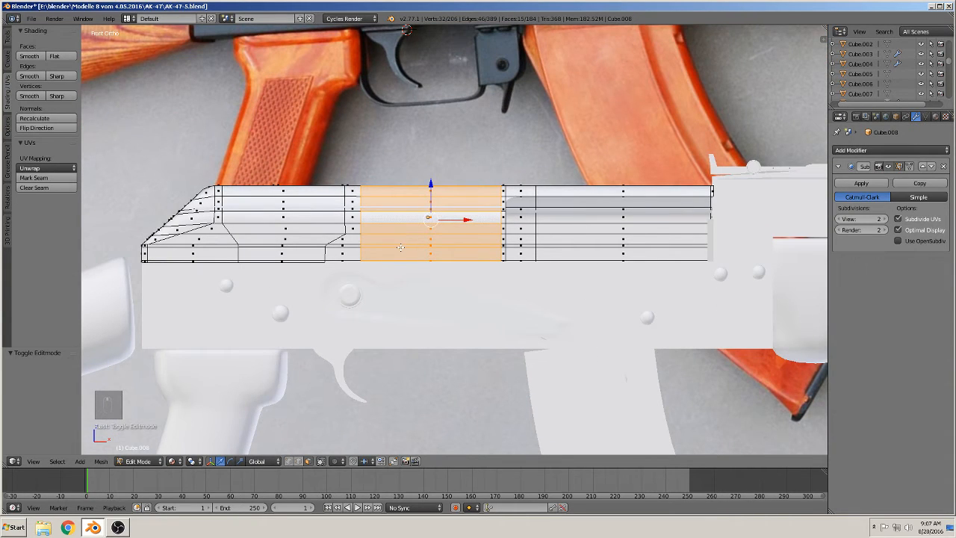
middle_drag(397, 253, 430, 271)
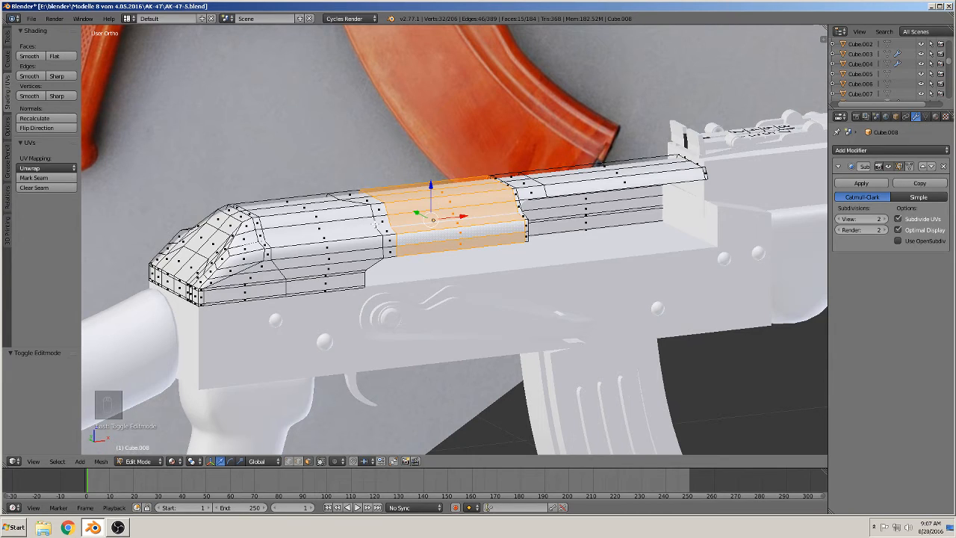
key(shift+d)
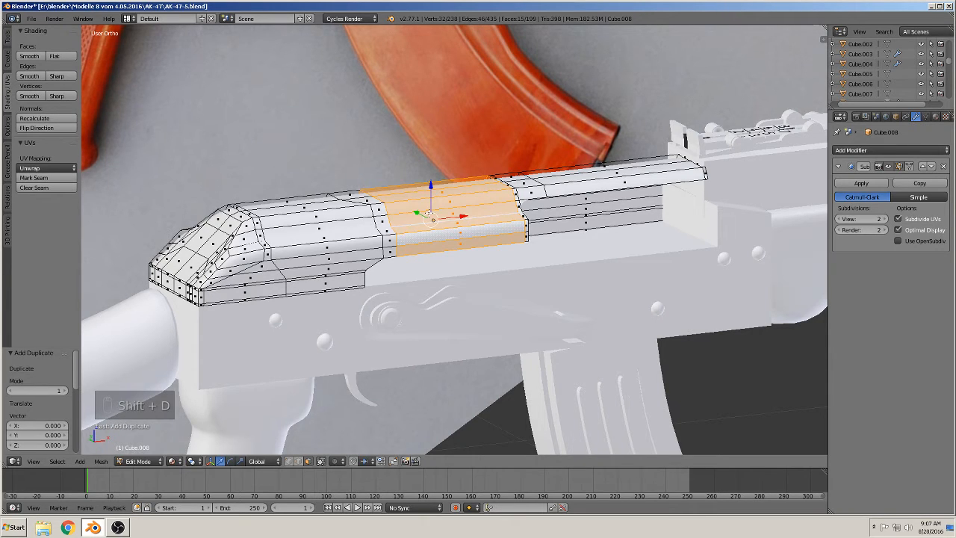
key(p)
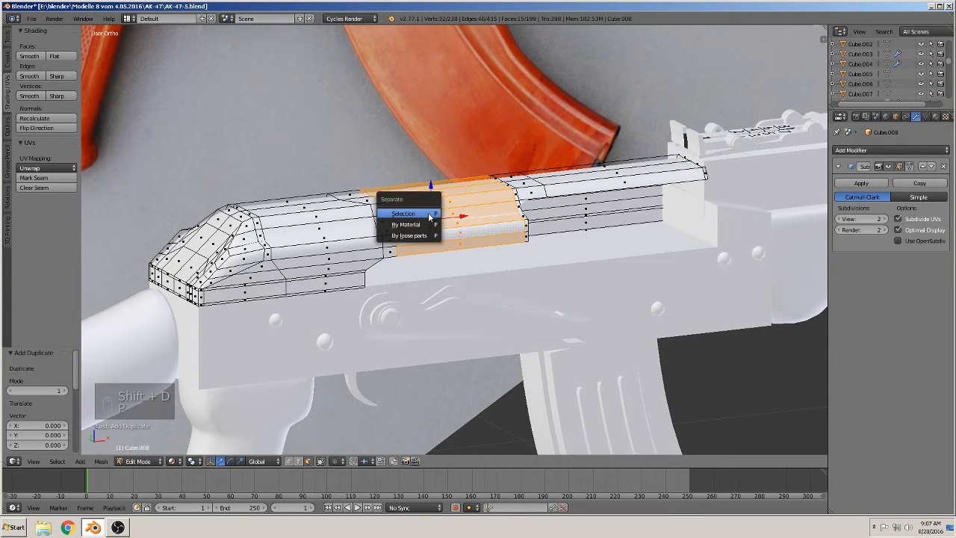
click(430, 215)
key(Tab)
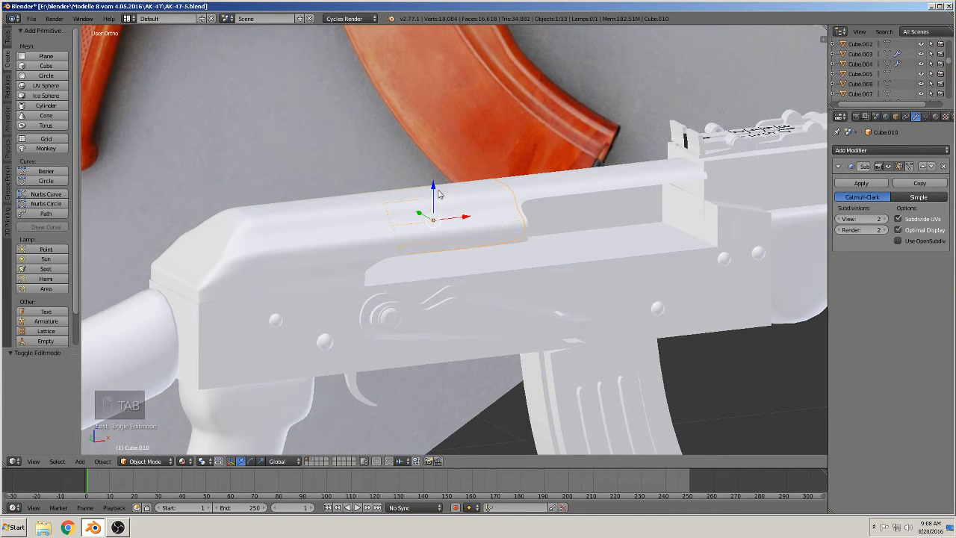
Move the separated cover piece along Y clear of the receiver, and lower its near bottom edge by -0.016 and a further -0.010 along Z.
drag(434, 190, 577, 313)
key(Tab)
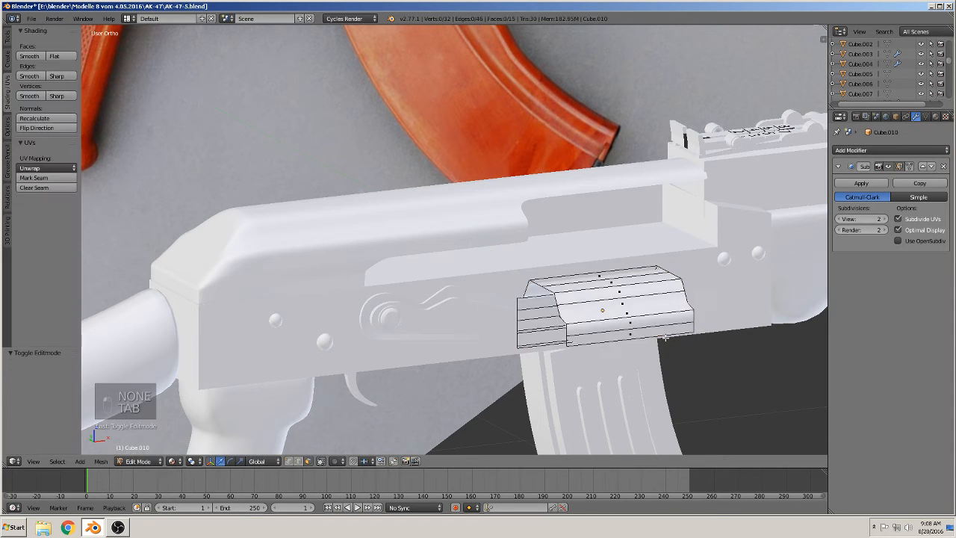
middle_drag(665, 337, 657, 314)
scroll(626, 314, up, 1)
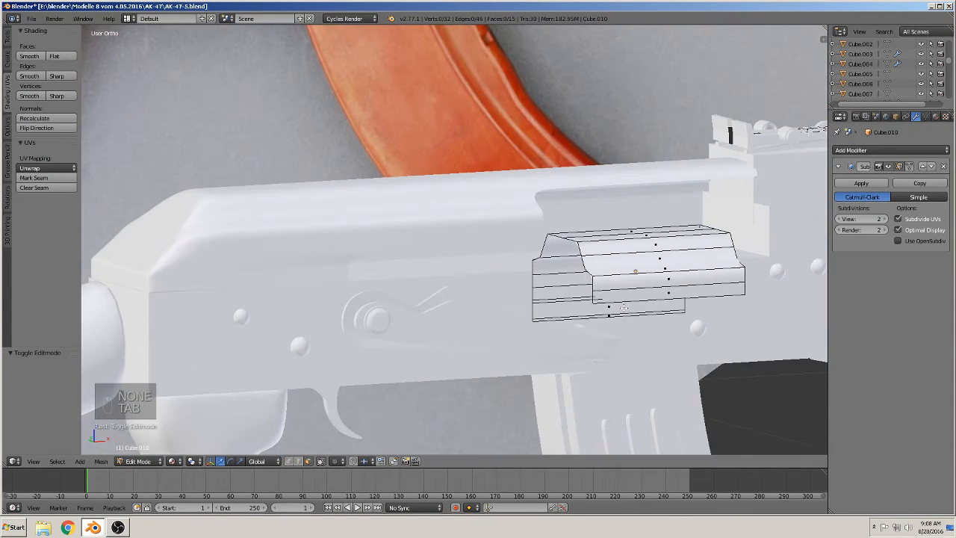
right_click(644, 302)
click(299, 461)
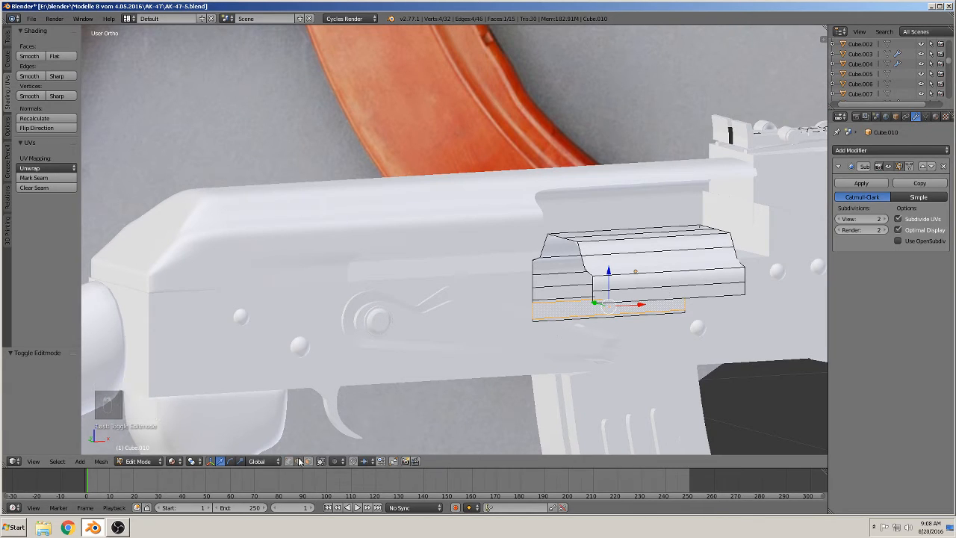
right_click(699, 298)
drag(670, 270, 714, 301)
key(KP_1)
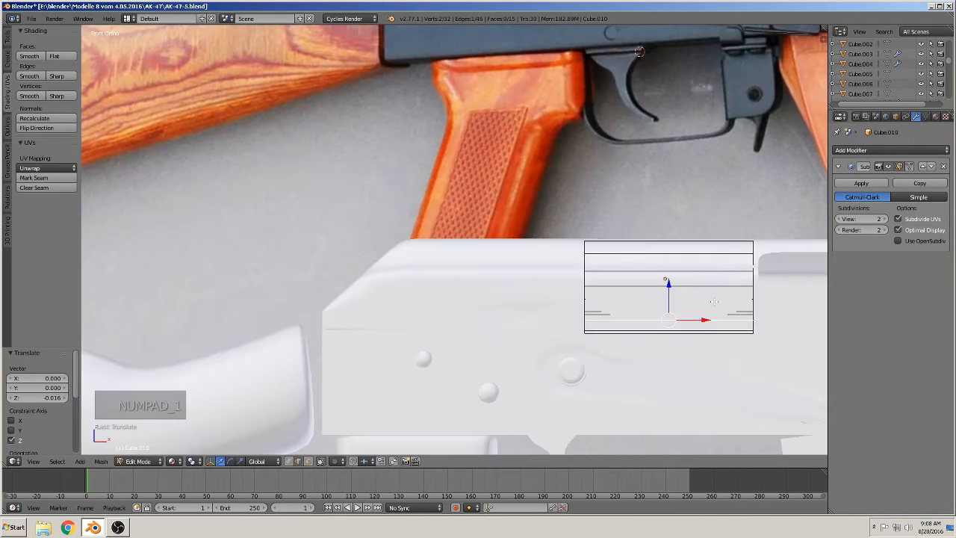
key(g)
key(z)
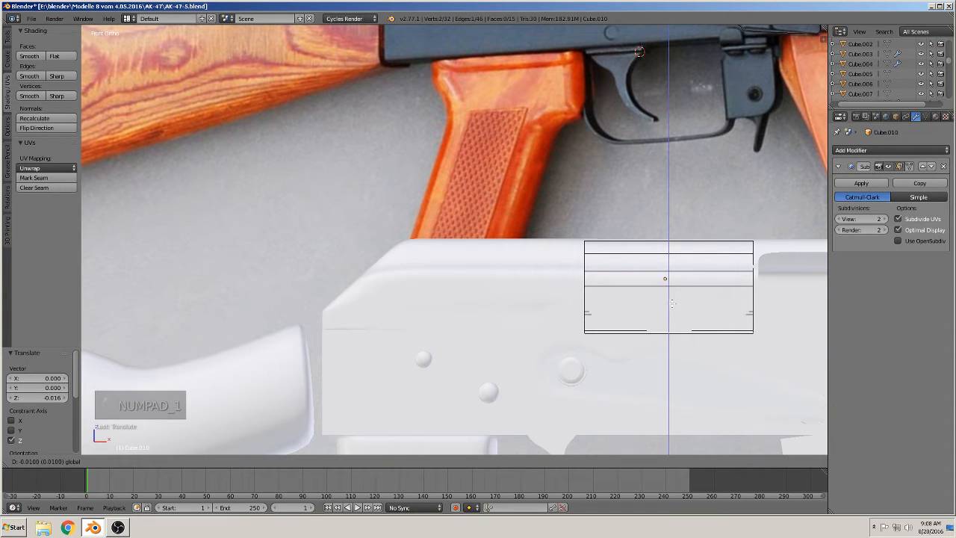
click(672, 303)
Add one lengthwise loop cut close to the bottom edge of the cover piece's near side.
scroll(672, 303, up, 4)
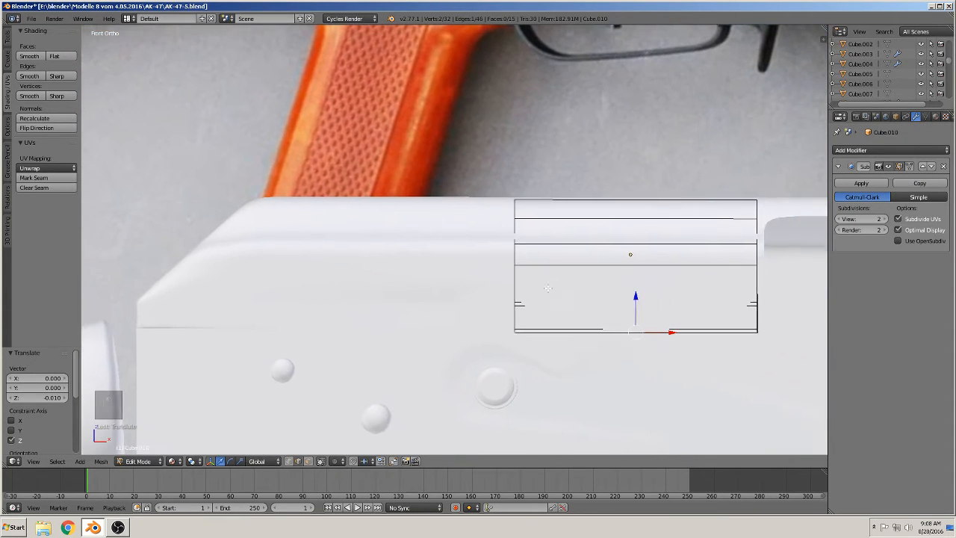
key(ctrl+r)
click(531, 301)
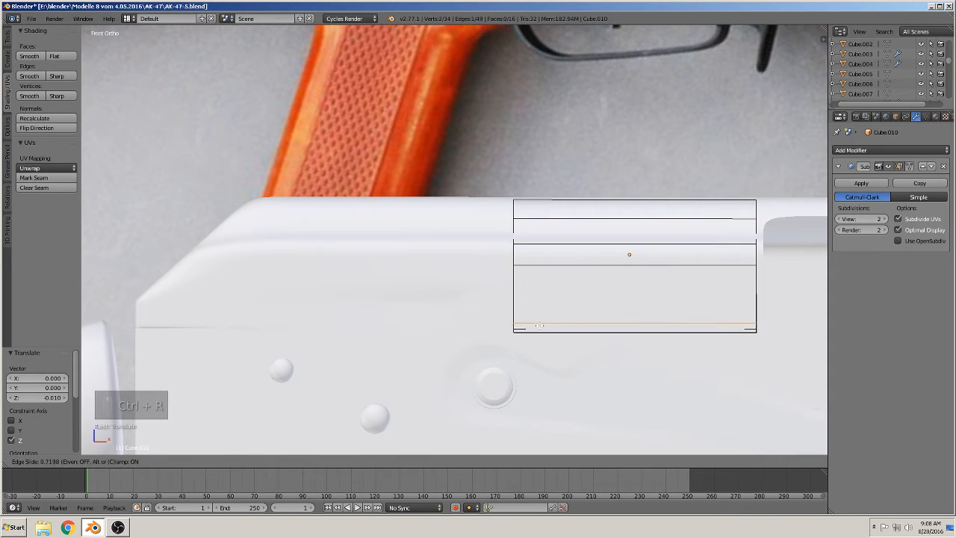
click(540, 329)
middle_drag(541, 329, 552, 316)
scroll(553, 316, down, 5)
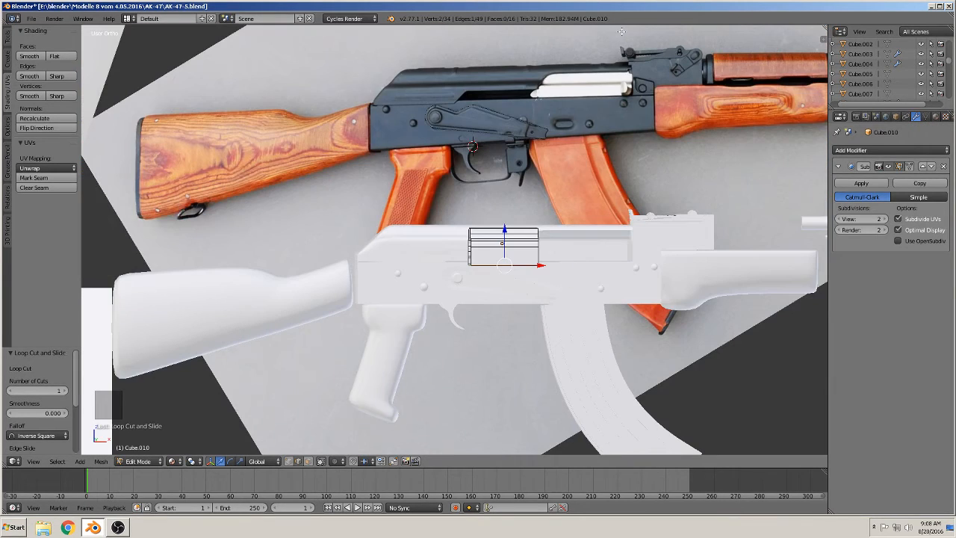
key(Tab)
Shift the cover piece along X towards the rear sight block and extend its front end 0.068 along X to meet the block.
click(497, 217)
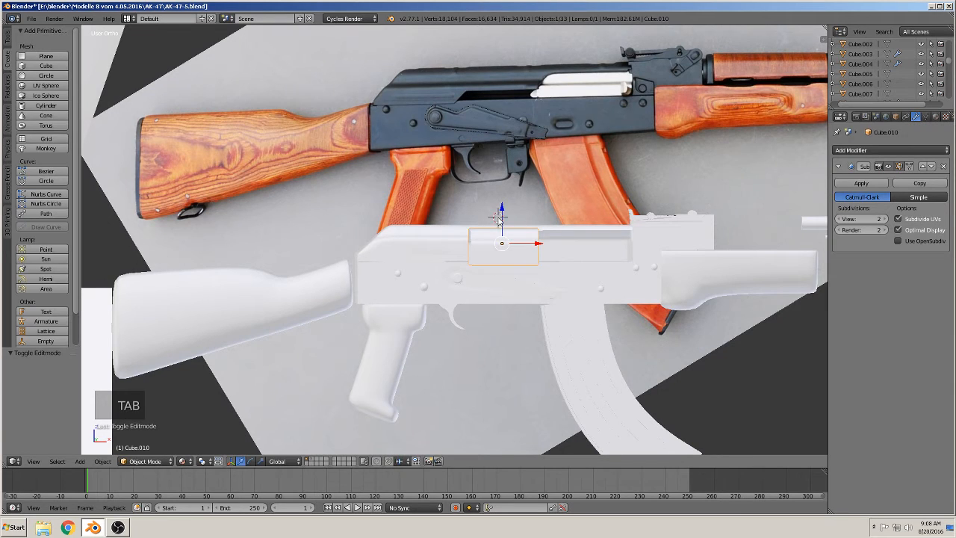
key(KP_1)
click(526, 247)
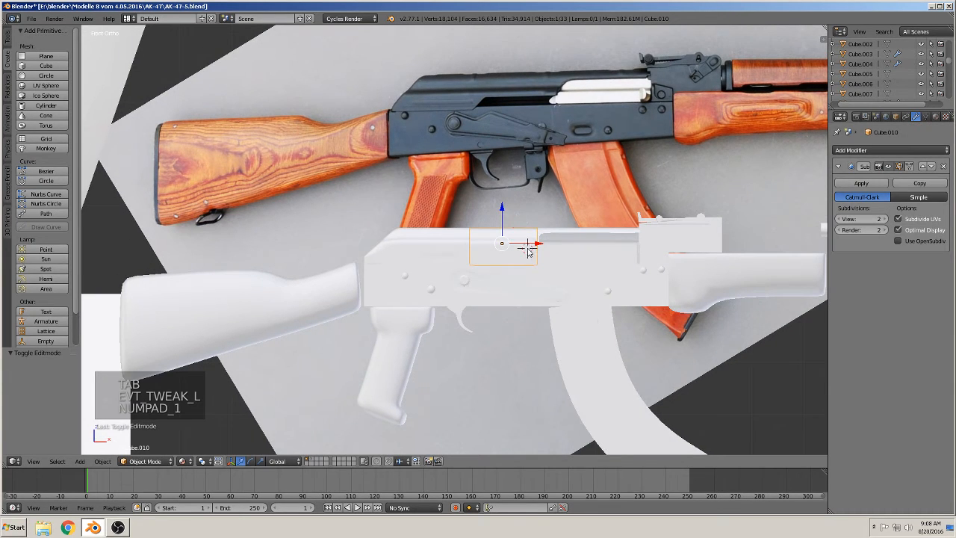
drag(536, 251, 663, 247)
key(Tab)
click(664, 247)
scroll(608, 263, up, 2)
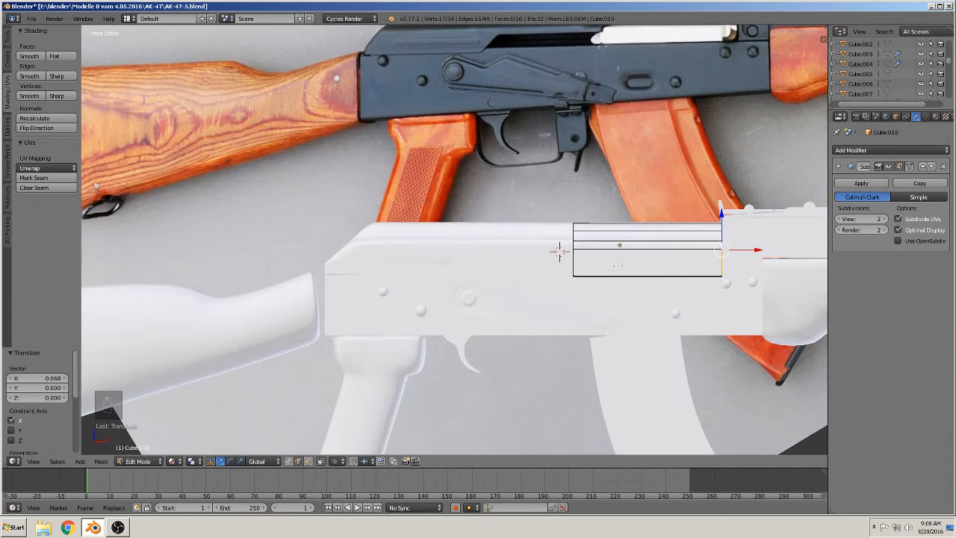
key(Tab)
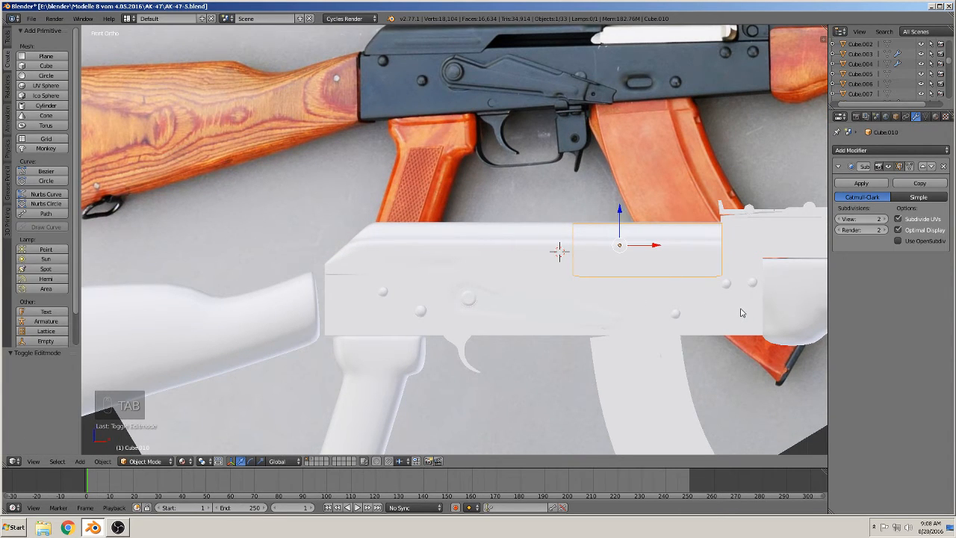
Scale the separated cover piece to 0.972 and move it 0.375 along Y back inside the receiver's top cover.
mouse_move(741, 313)
middle_down()
mouse_move(739, 324)
mouse_move(729, 319)
middle_up()
key(s)
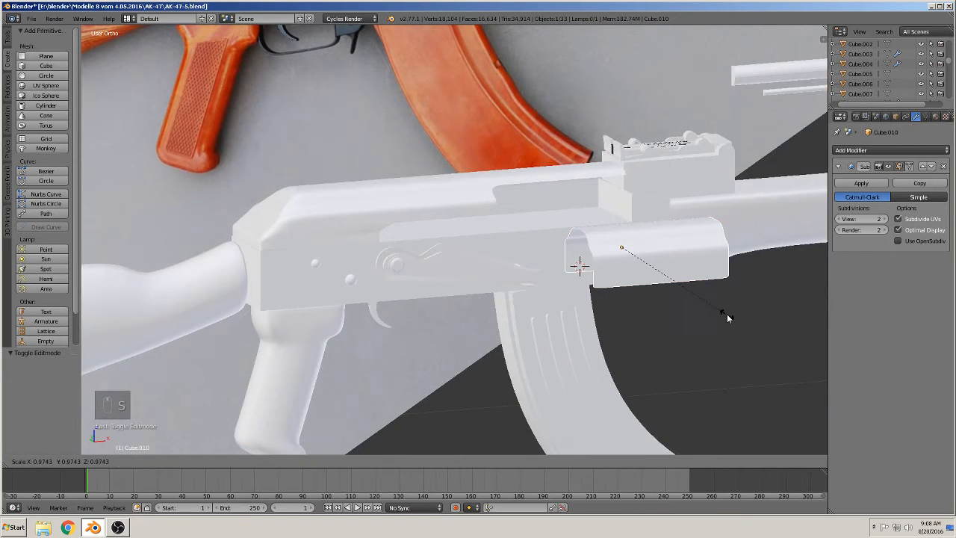
click(726, 314)
key(g)
key(y)
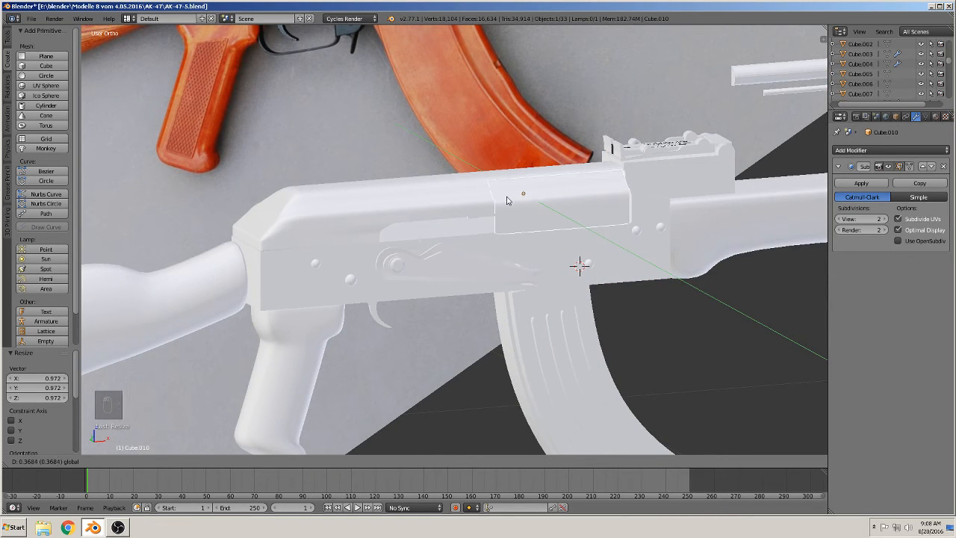
click(511, 200)
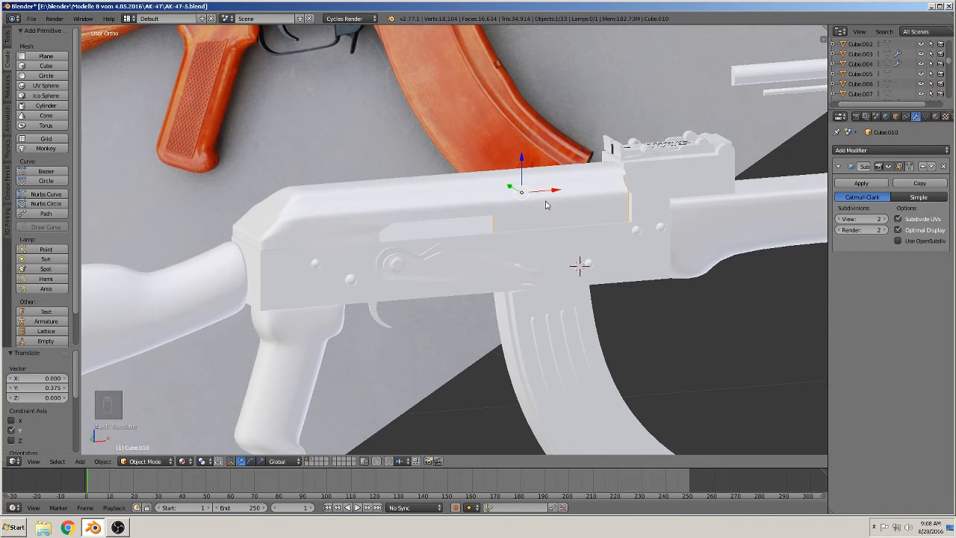
Fine-tune the inner piece's fit under the top cover by shifting it -0.003 and then 0.004 along Y.
middle_drag(599, 215, 486, 247)
scroll(598, 226, up, 3)
drag(555, 160, 551, 157)
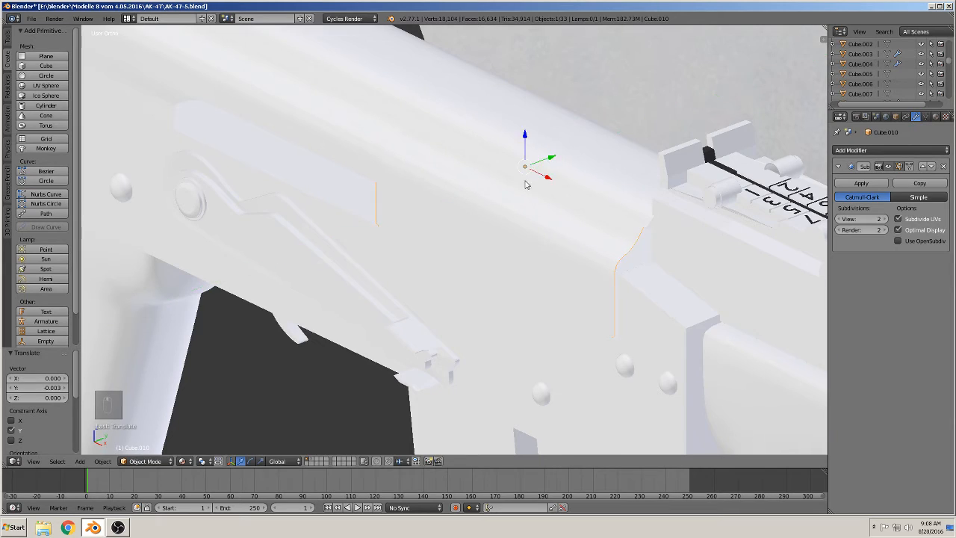
middle_drag(550, 158, 545, 192)
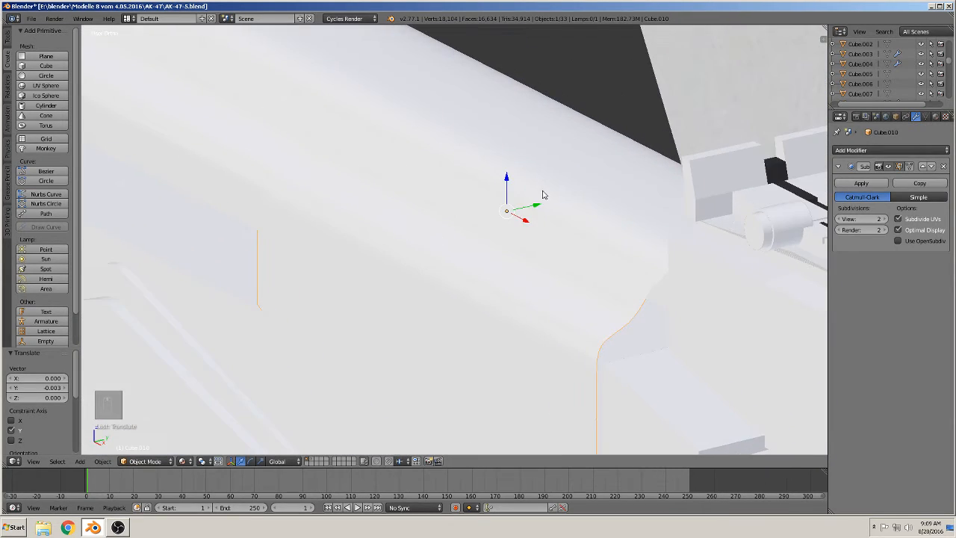
drag(544, 192, 517, 193)
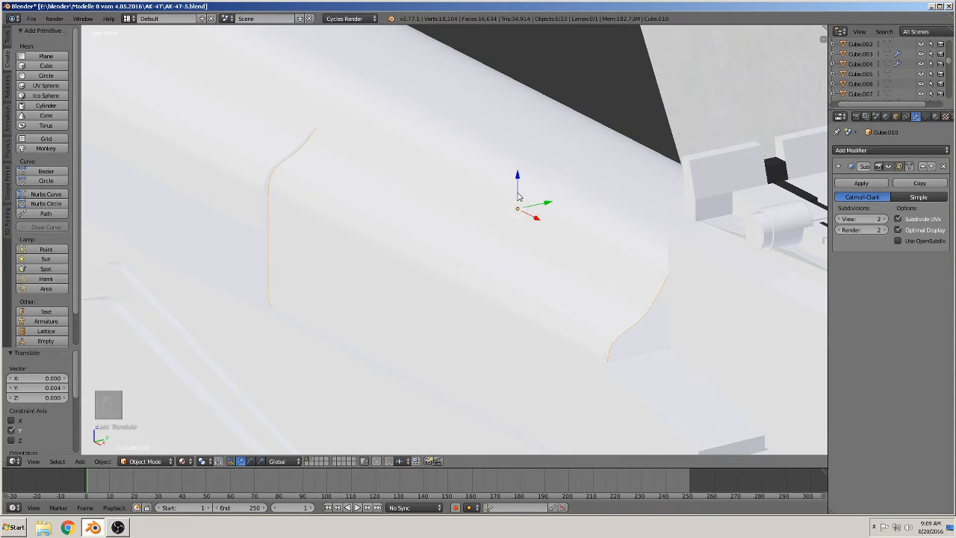
Add a Solidify modifier to the receiver's top cover.
right_click(230, 138)
scroll(324, 216, down, 7)
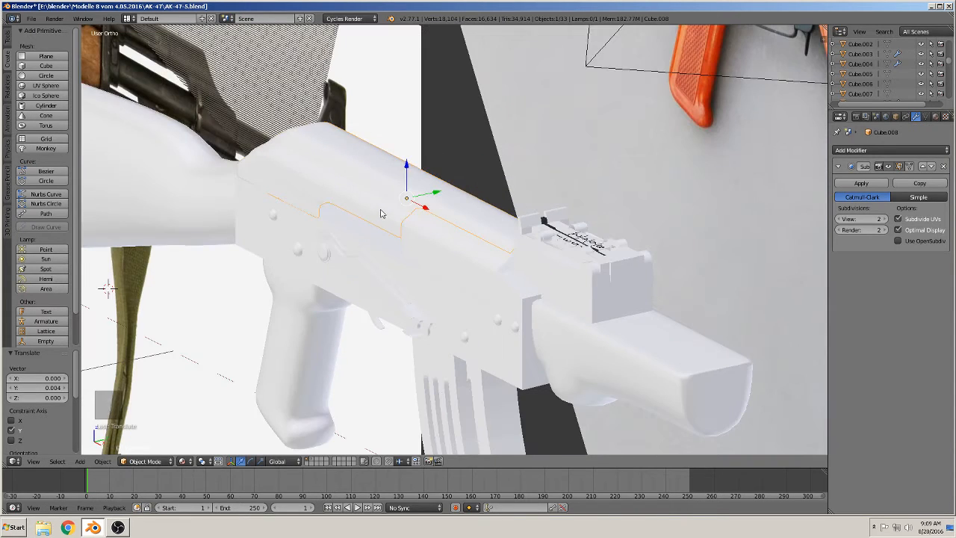
key(Tab)
middle_drag(380, 214, 508, 247)
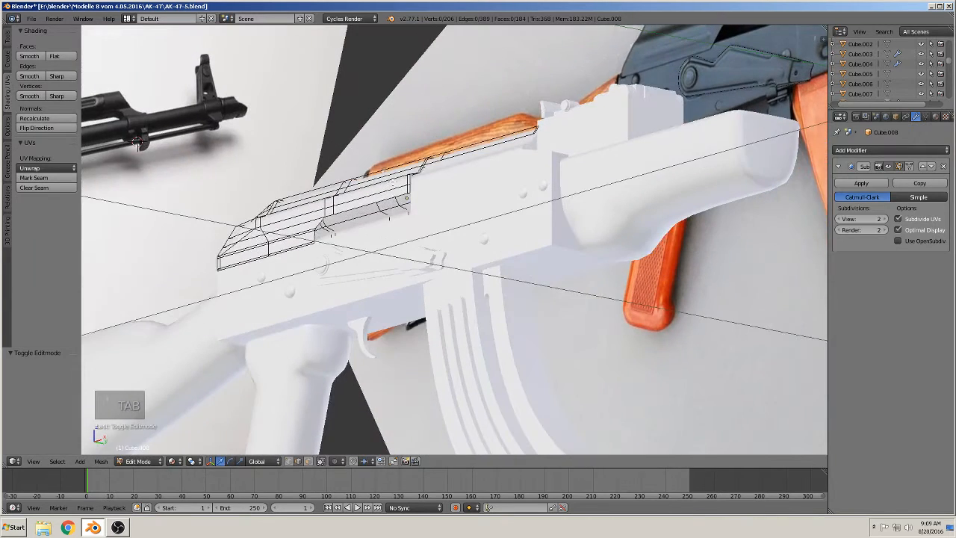
scroll(323, 192, up, 8)
key(Tab)
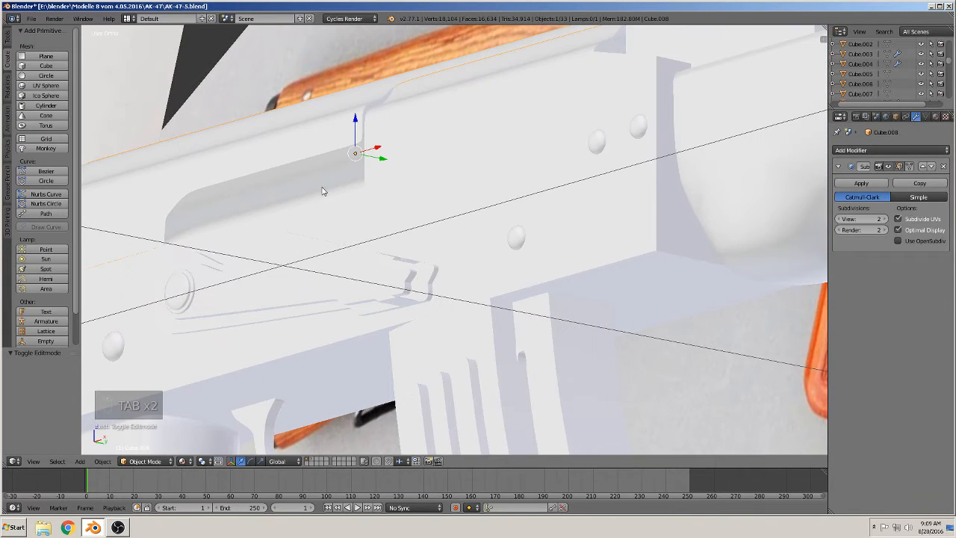
click(905, 149)
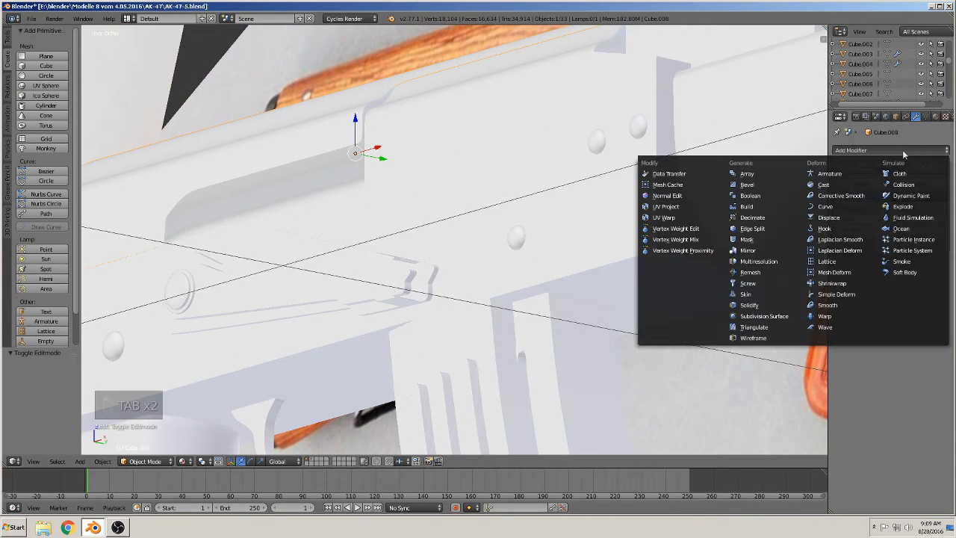
click(750, 305)
shift+middle_drag(300, 231, 568, 258)
scroll(454, 238, up, 3)
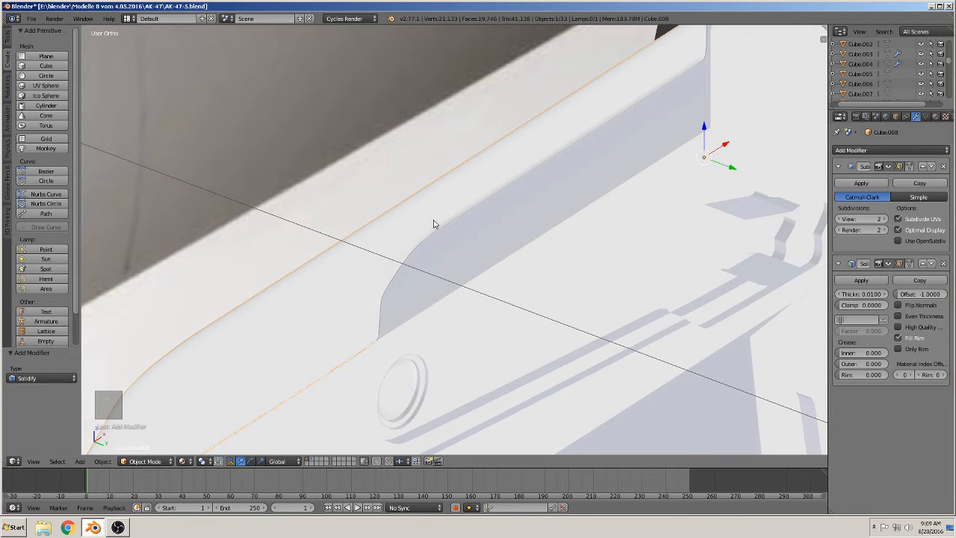
Place the top cover's Solidify modifier above its Subdivision Surface modifier and set the thickness to 0.1130.
click(924, 263)
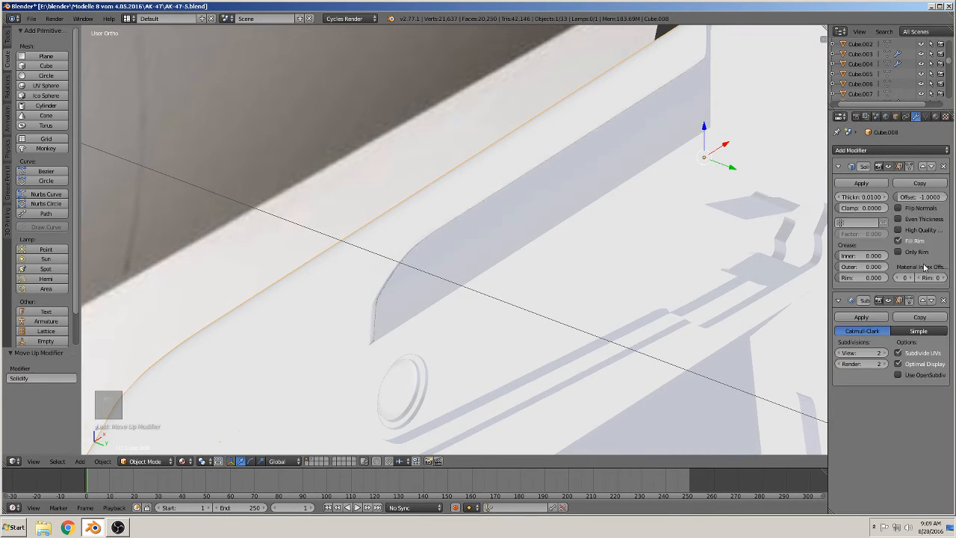
drag(859, 197, 938, 196)
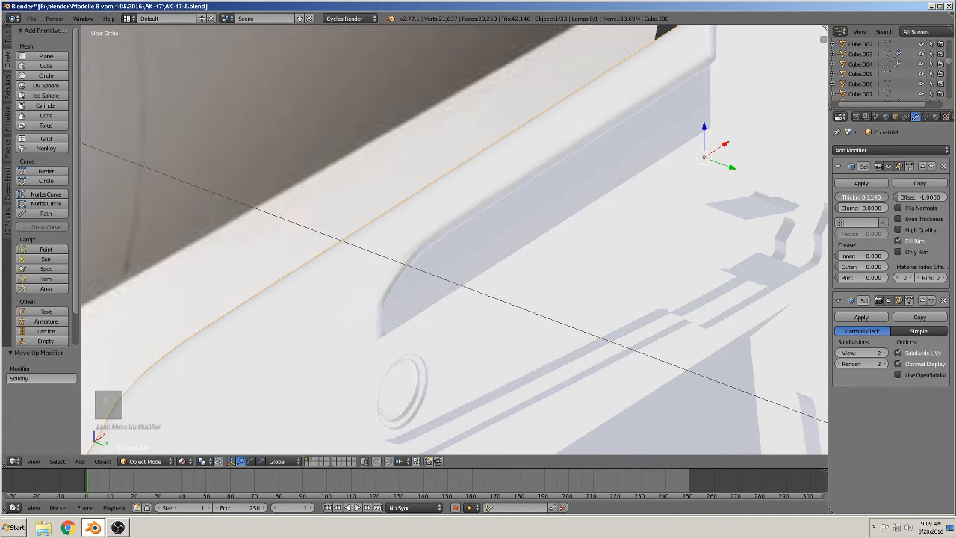
drag(860, 197, 857, 197)
scroll(570, 199, down, 7)
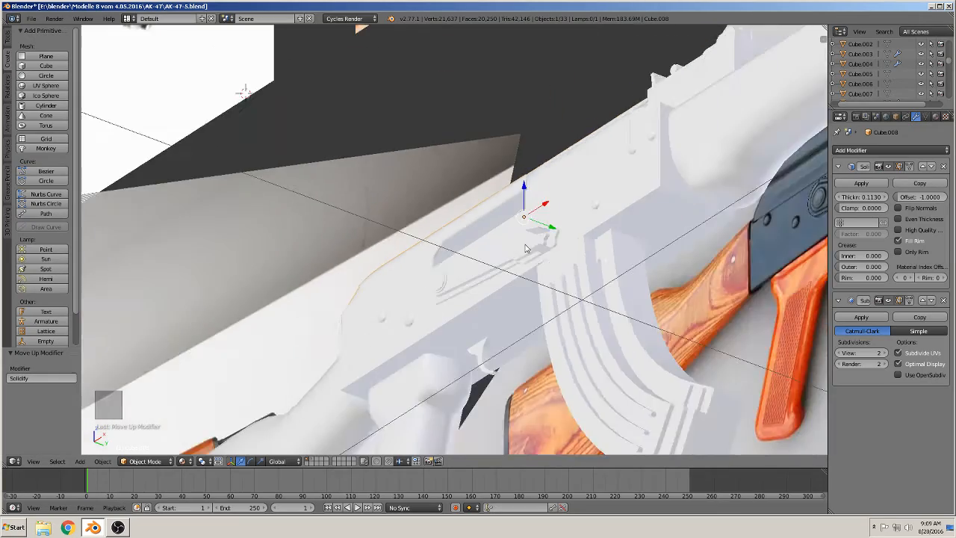
middle_drag(522, 243, 576, 309)
scroll(630, 268, up, 1)
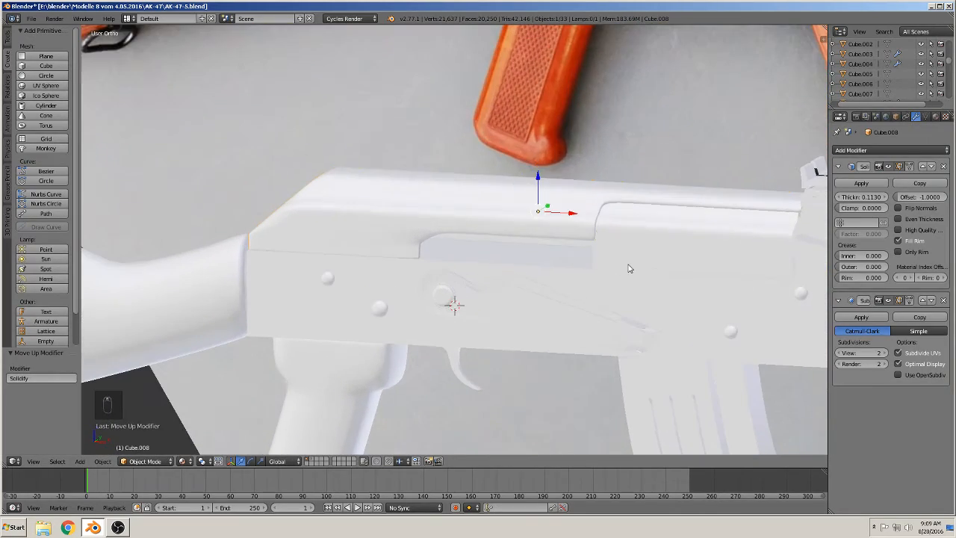
Nudge the inner piece slightly to adjust its fit inside the thickened top cover.
right_click(649, 225)
middle_drag(665, 254, 442, 293)
drag(496, 224, 500, 226)
middle_drag(499, 232, 587, 259)
Cap the inner piece's open rear and front ends by filling each end's edge loop with a face.
scroll(460, 281, up, 2)
key(Tab)
alt+right_click(394, 321)
middle_drag(395, 321, 434, 313)
key(f)
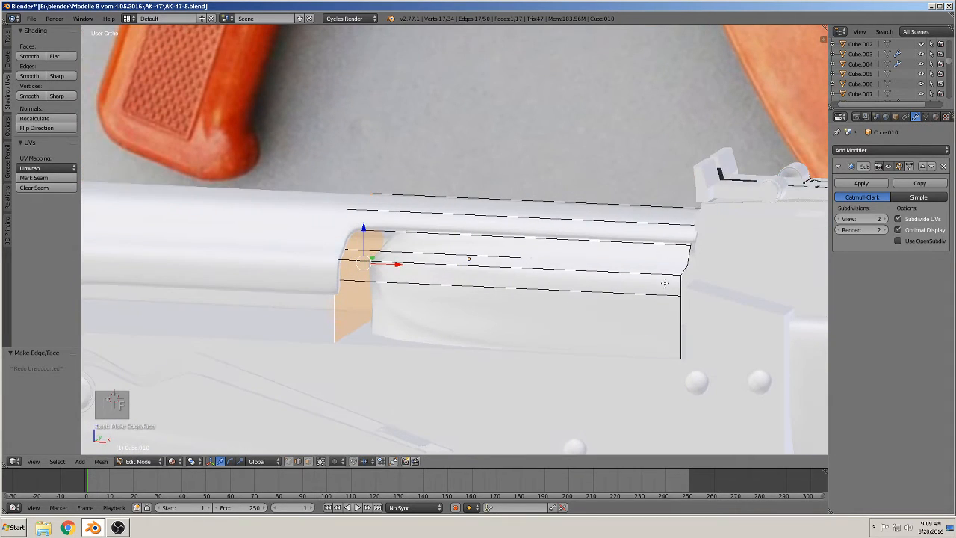
alt+right_click(682, 279)
key(f)
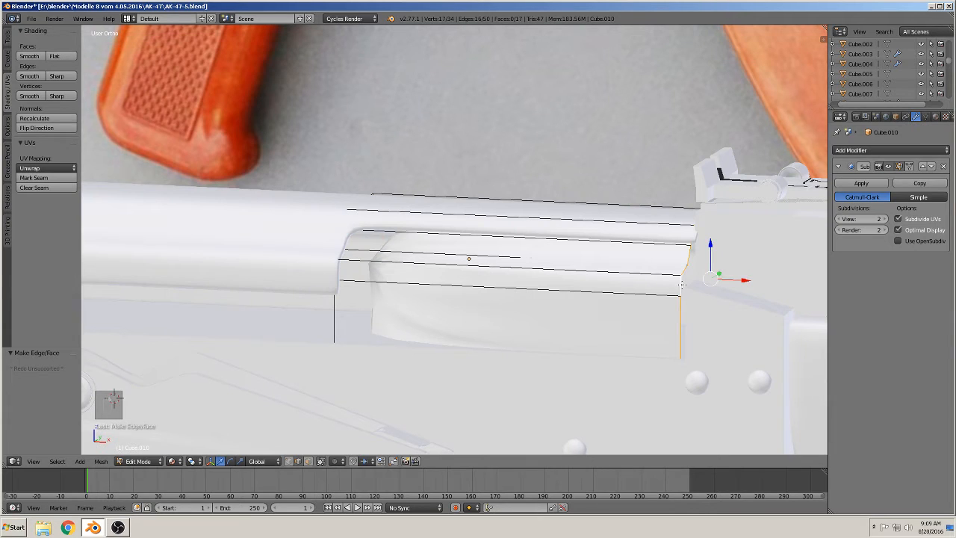
key(g)
right_click(576, 276)
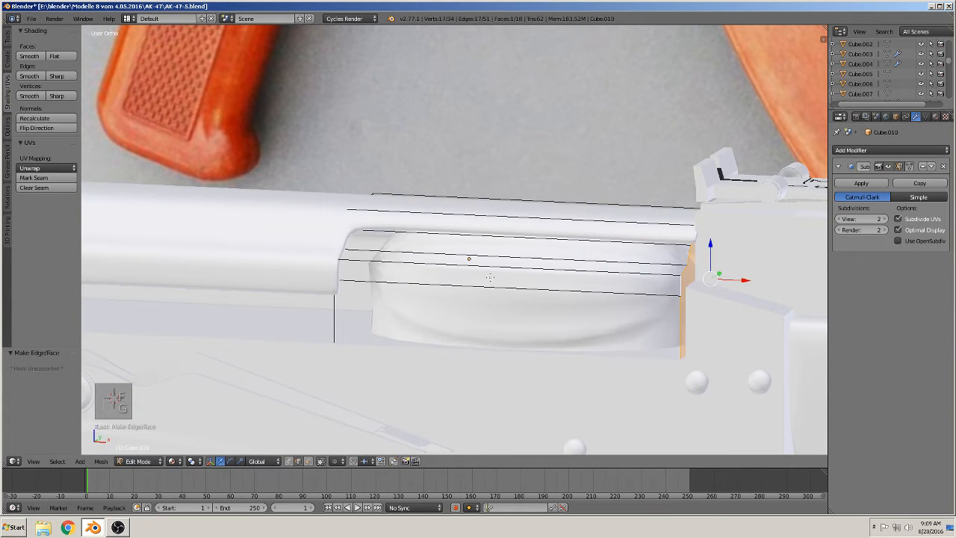
Add one crosswise loop cut tight against each end of the inner piece to sharpen its end edges.
middle_drag(490, 277, 502, 274)
key(ctrl+r)
click(442, 261)
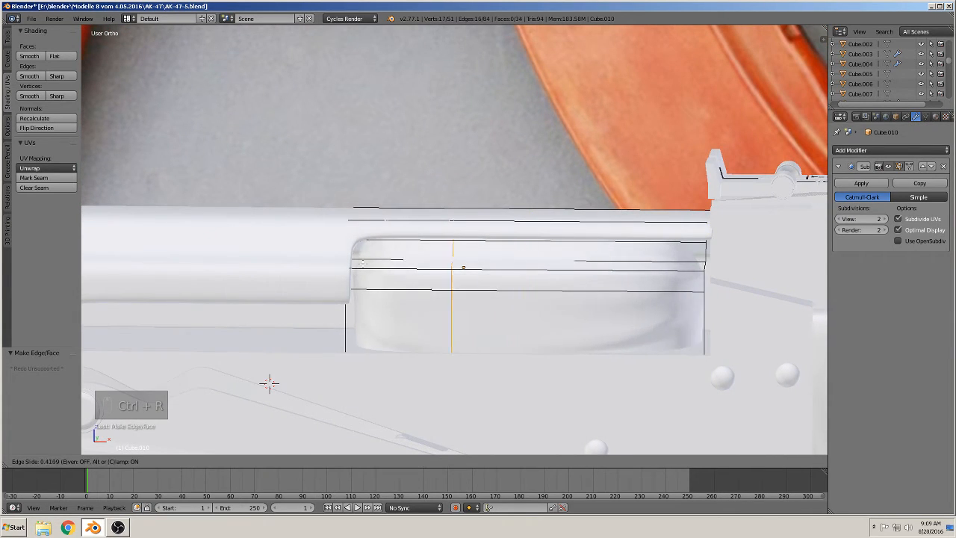
click(263, 258)
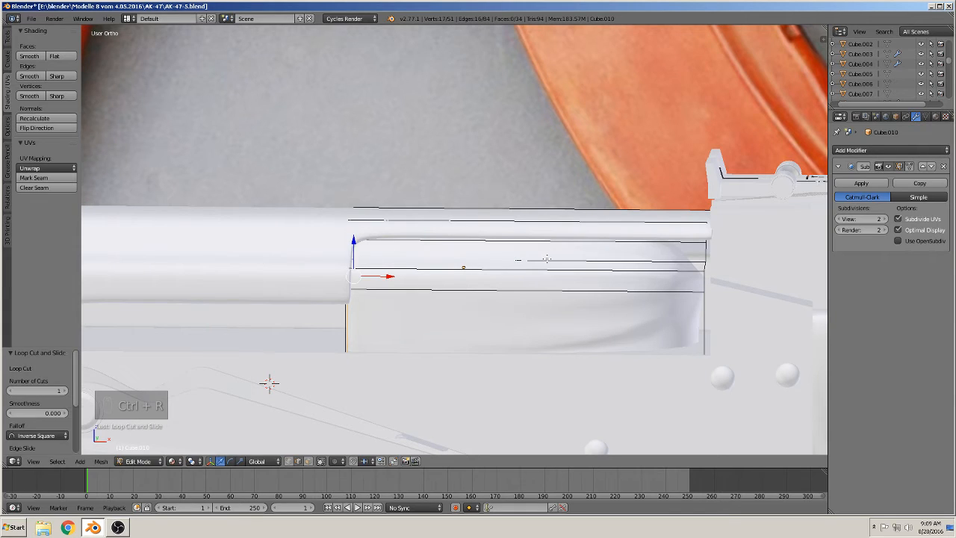
key(ctrl+r)
click(682, 254)
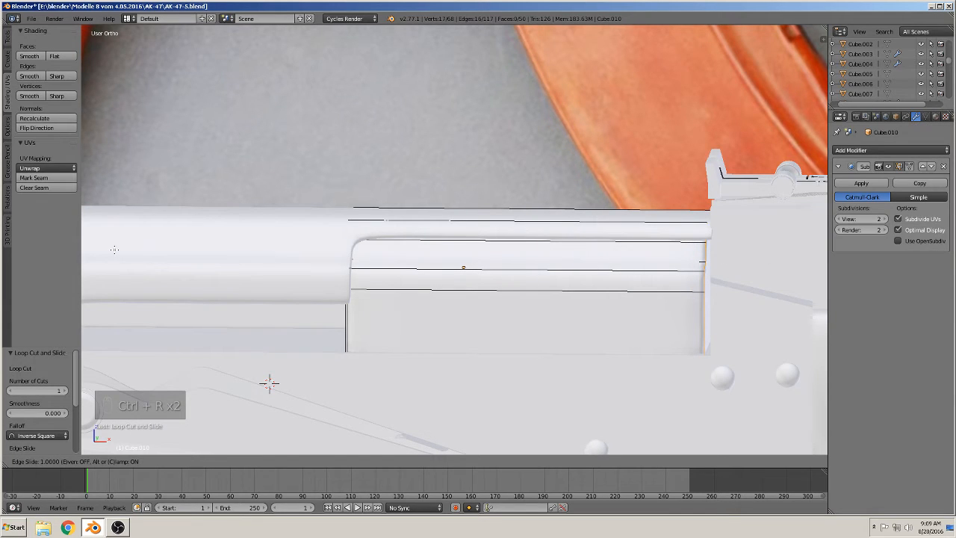
click(115, 249)
Apply the inner piece's Subdivision Surface modifier in Object Mode.
click(862, 183)
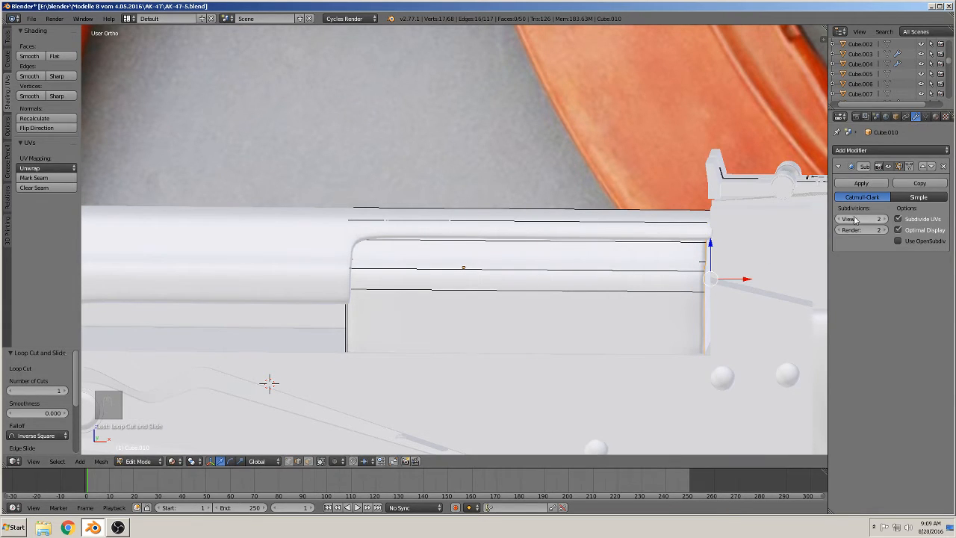
key(Tab)
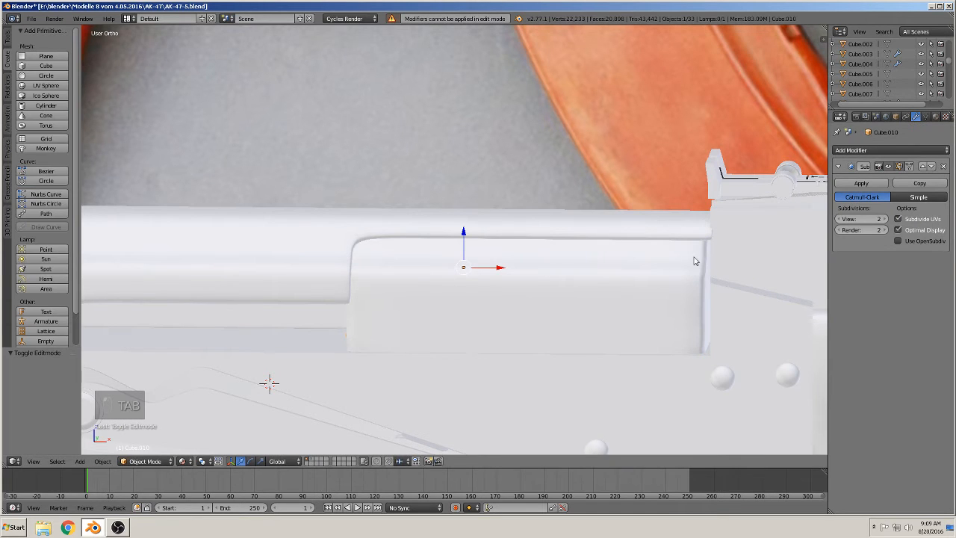
click(863, 185)
Apply the Solidify and Subdivision Surface modifiers on the receiver's top cover.
scroll(658, 261, down, 3)
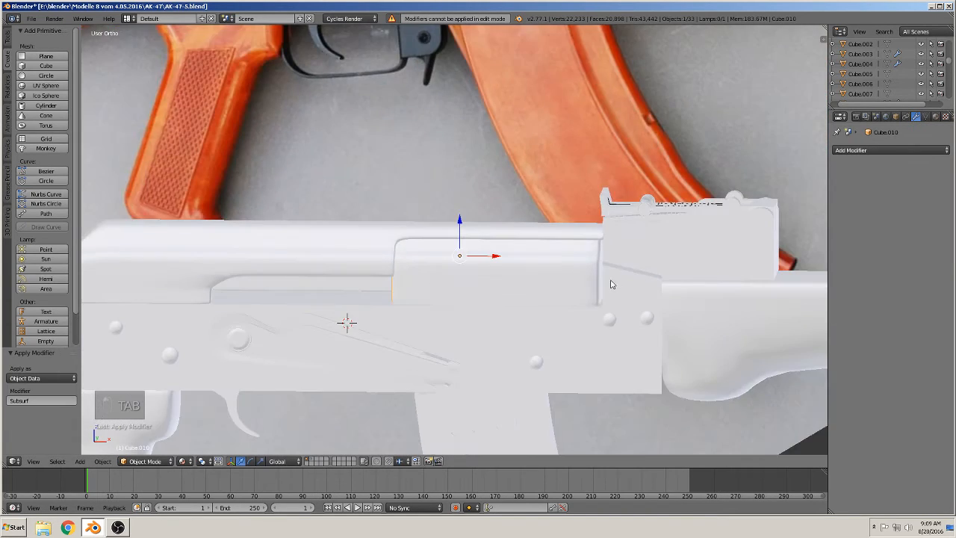
middle_drag(611, 283, 654, 285)
right_click(338, 266)
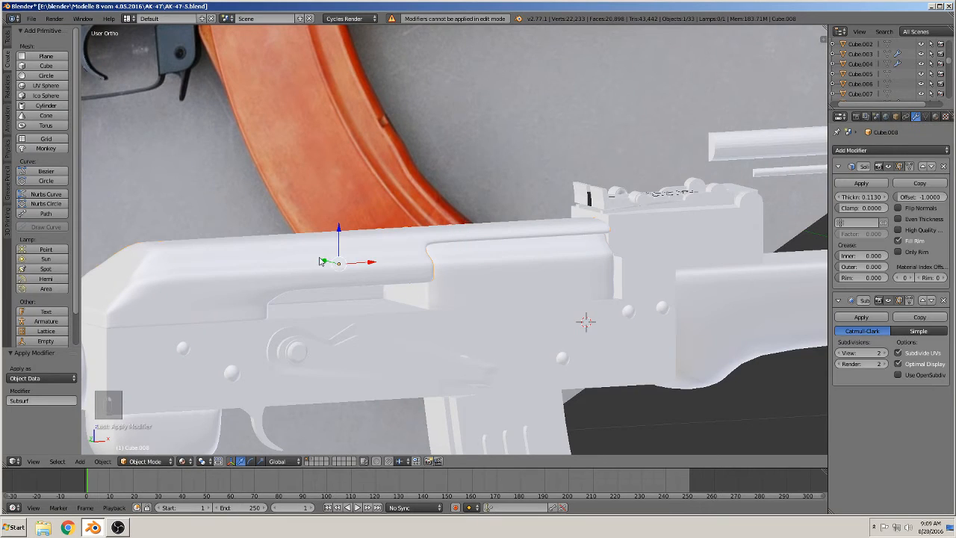
shift+middle_drag(530, 298, 663, 275)
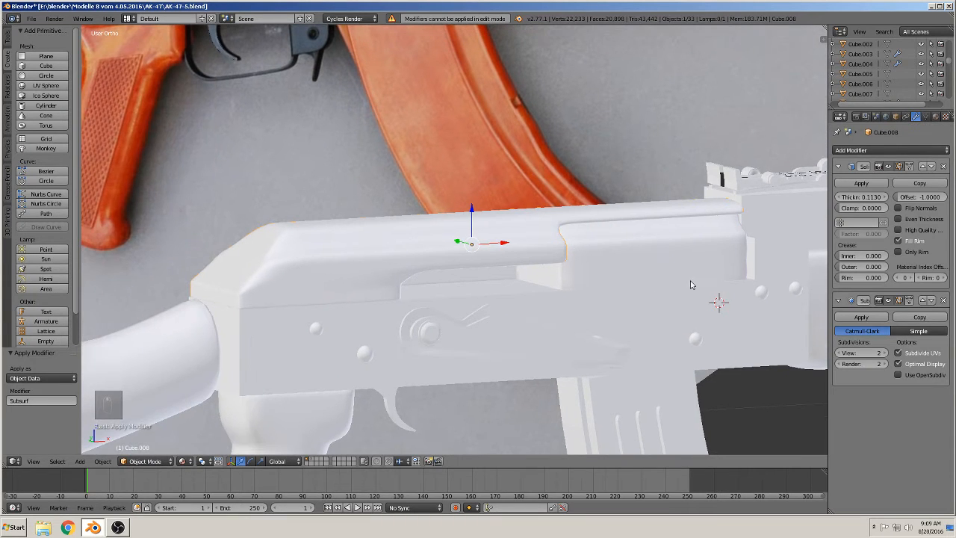
click(866, 184)
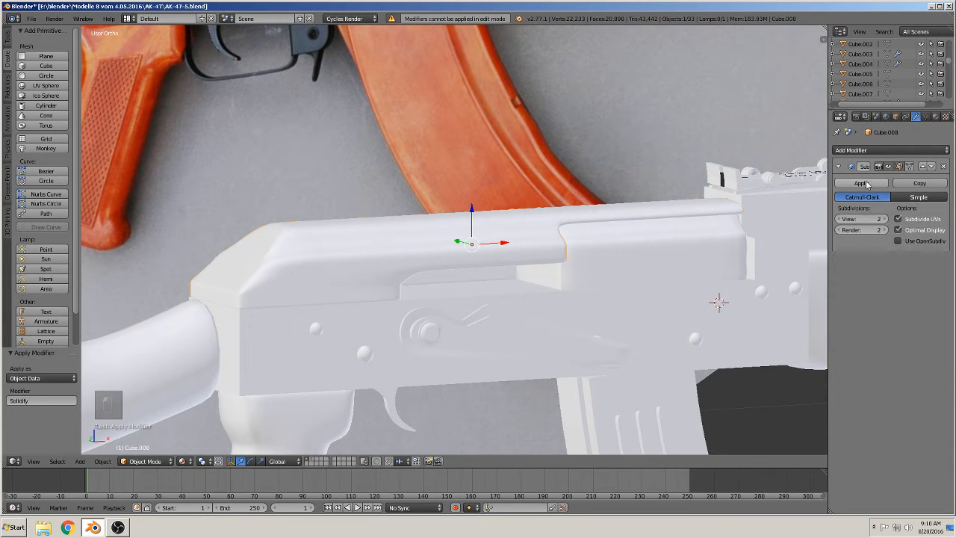
click(866, 184)
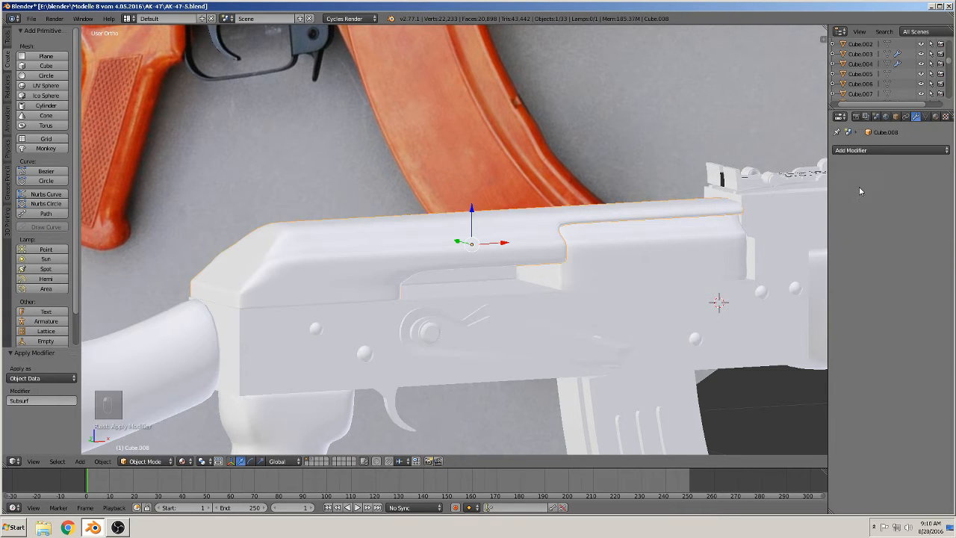
Check the stock, grip and magazine for modifiers that have not been applied.
scroll(558, 345, down, 3)
shift+middle_drag(545, 342, 591, 280)
right_click(303, 273)
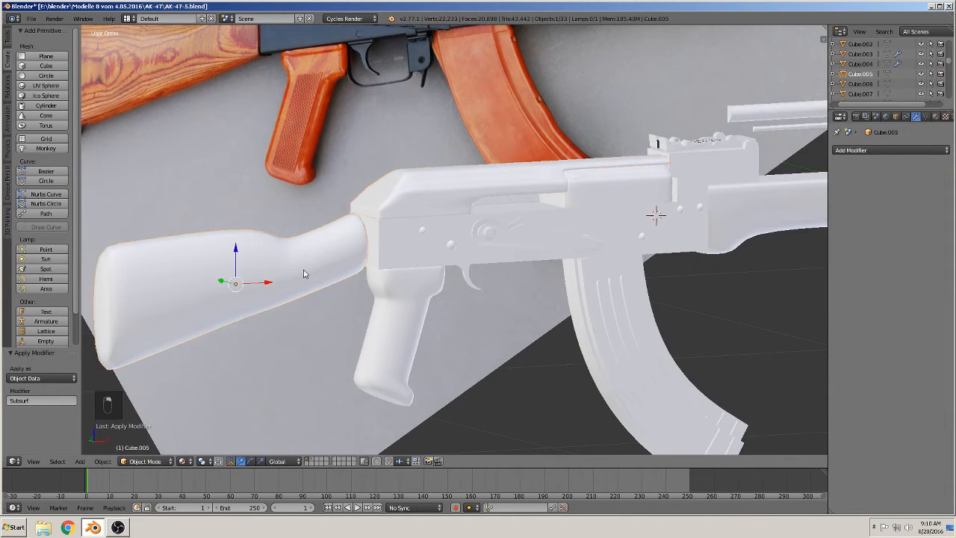
right_click(398, 314)
right_click(599, 292)
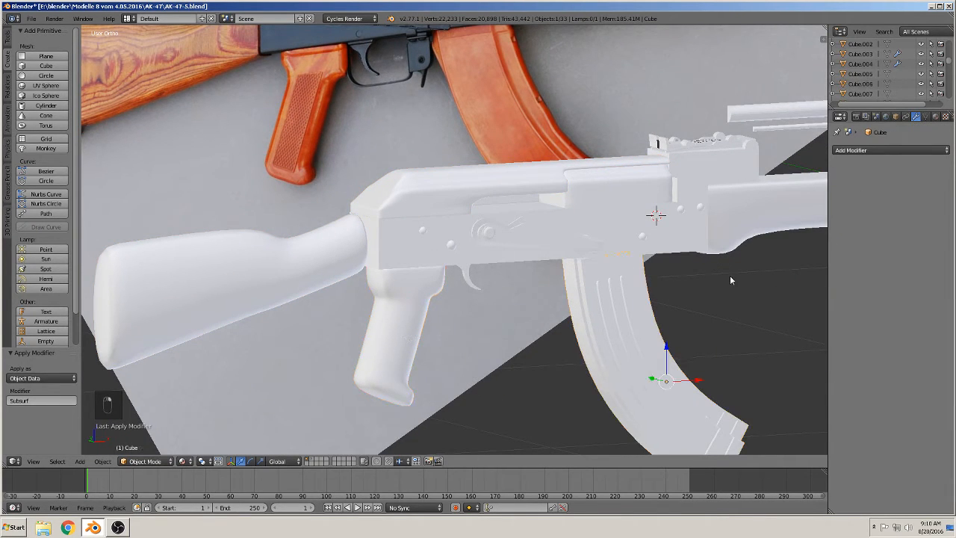
shift+middle_drag(729, 275, 533, 302)
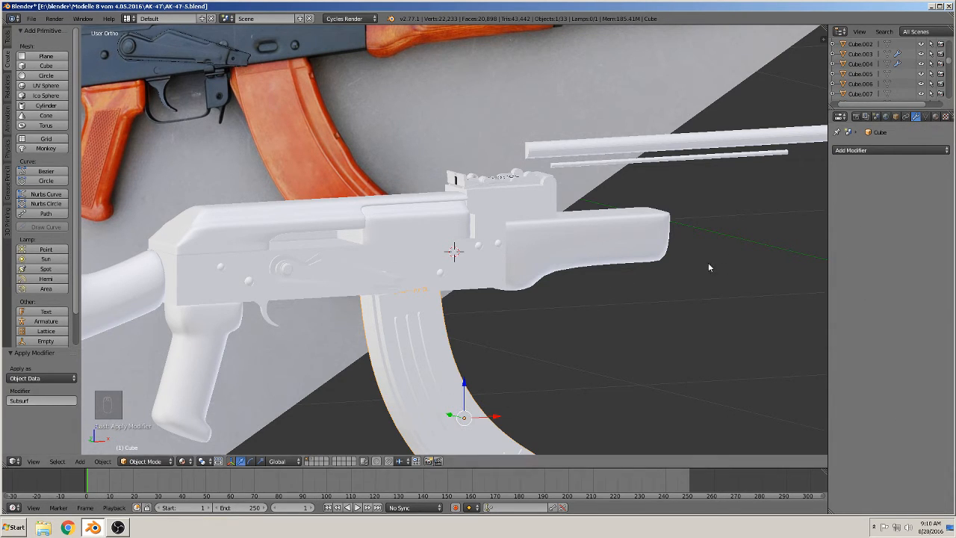
Move the thick barrel cylinder -0.525 along Y to line it up with the handguard and front sight.
scroll(541, 206, down, 3)
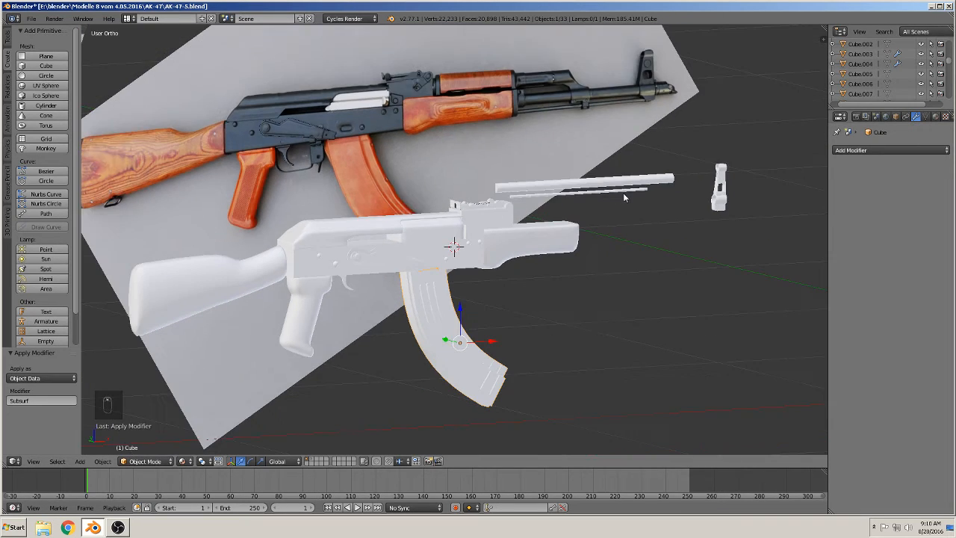
middle_drag(660, 210, 580, 235)
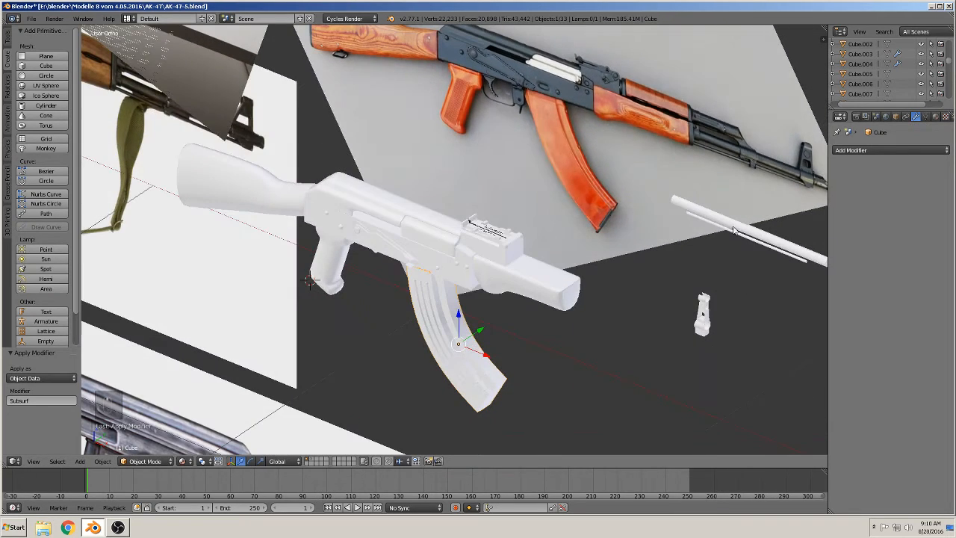
right_click(738, 228)
key(g)
key(y)
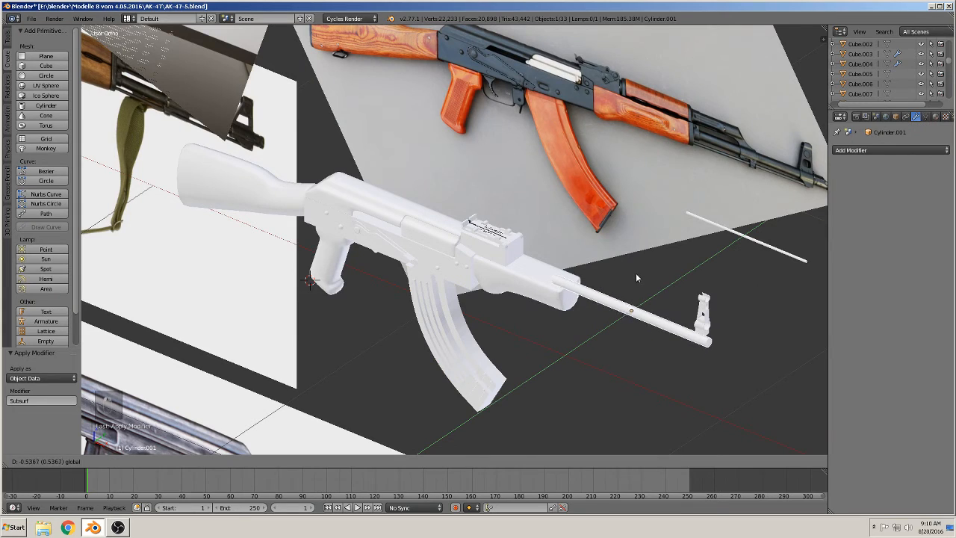
click(636, 270)
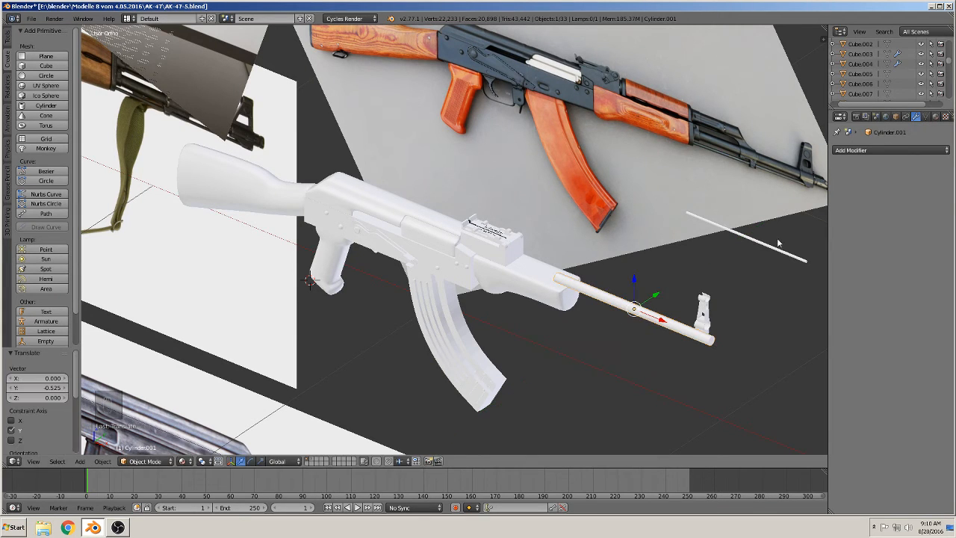
Move the thin rod -0.515 along Y to bring it in line with the thick barrel cylinder.
right_click(750, 240)
key(g)
key(y)
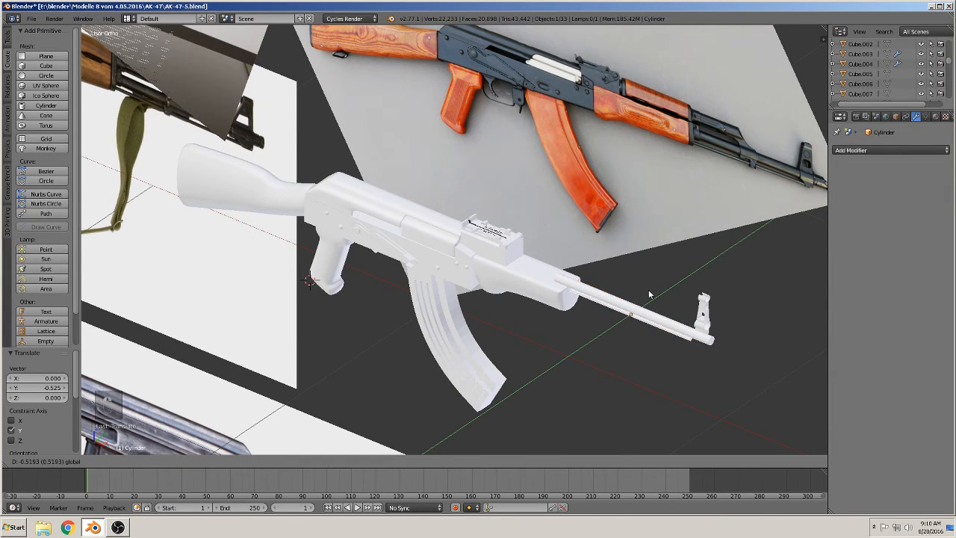
click(650, 292)
From the top view, shift the thin rod 0.036 and the thick barrel cylinder 0.047 along Y to line up with the front sight.
middle_drag(650, 292, 723, 329)
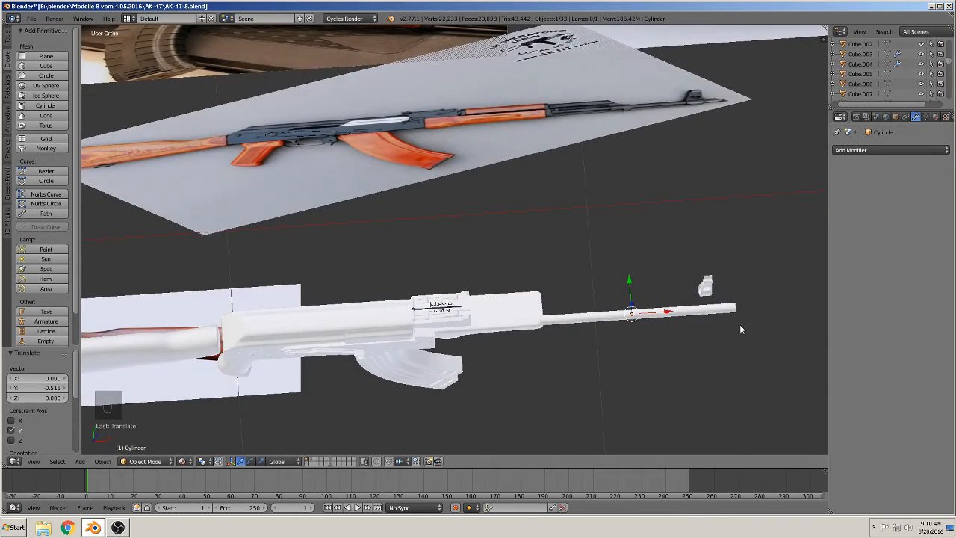
key(KP_7)
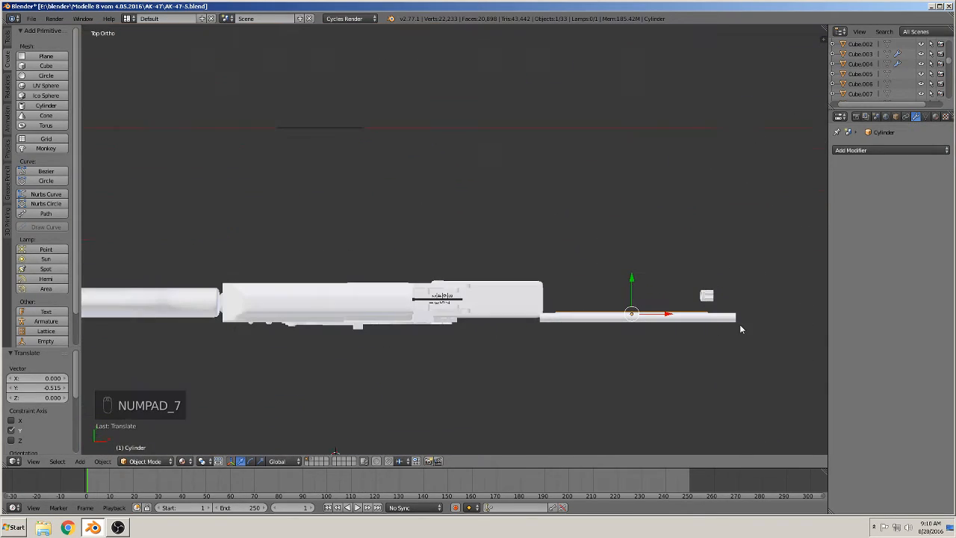
key(shift+d)
key(y)
click(631, 269)
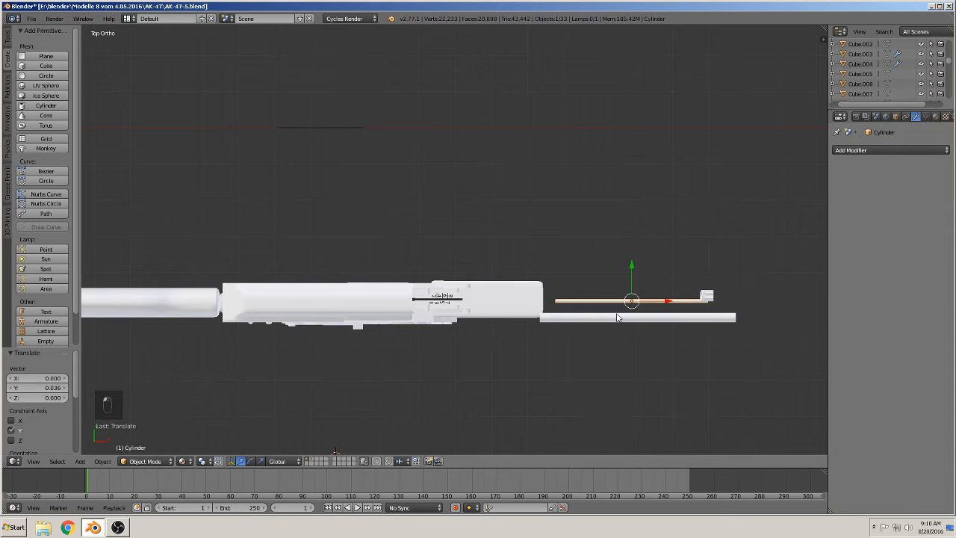
drag(631, 292, 634, 269)
Open the magazine mesh in Edit Mode, seen end-on, and clear its selection.
middle_drag(635, 269, 540, 313)
middle_drag(445, 271, 428, 216)
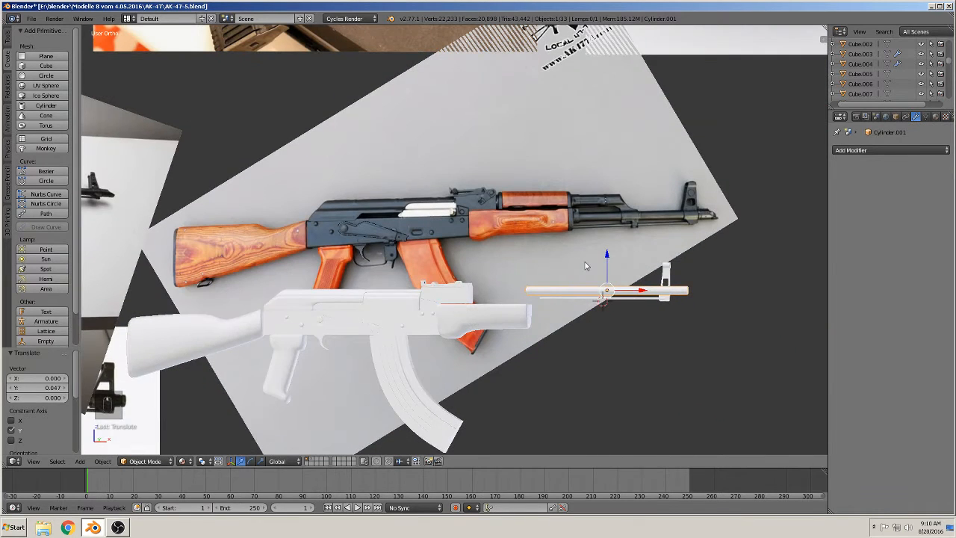
key(KP_1)
scroll(522, 268, up, 6)
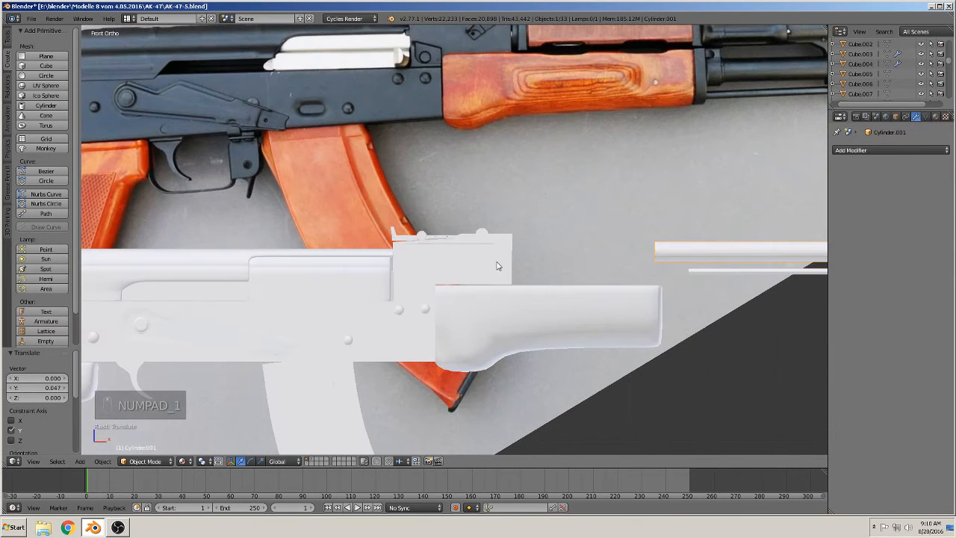
middle_drag(336, 328, 449, 161)
scroll(623, 243, up, 1)
middle_drag(731, 391, 522, 337)
right_click(585, 334)
middle_drag(608, 206, 650, 331)
key(Tab)
scroll(652, 336, up, 2)
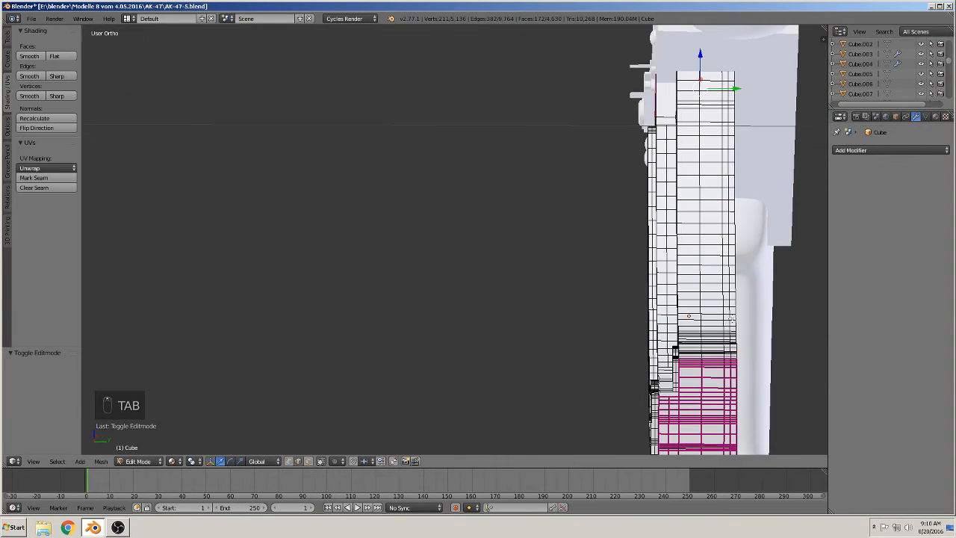
scroll(724, 314, down, 3)
key(a)
scroll(637, 362, down, 1)
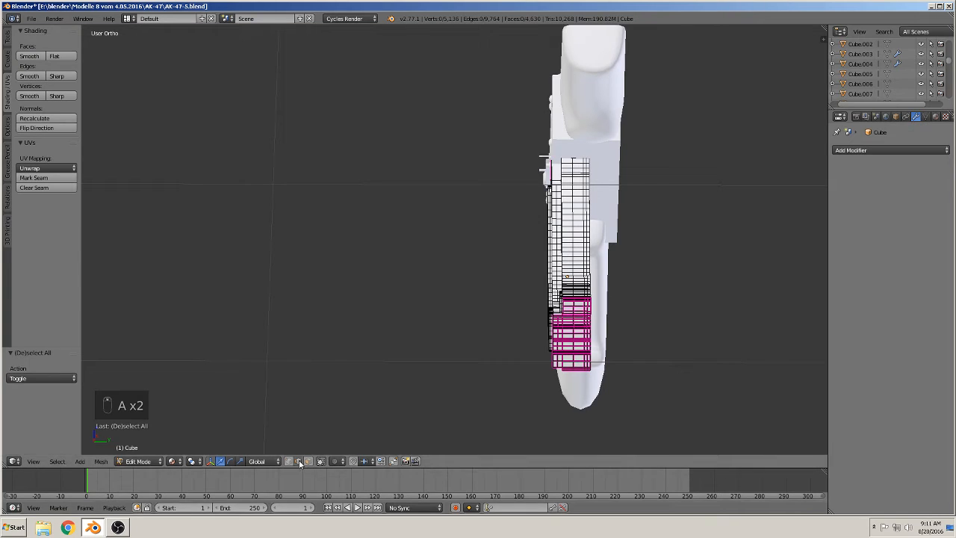
In vertex mode with hidden geometry selectable, box-select the +Y side of the magazine, delete its vertices and return to Object Mode.
click(289, 462)
click(321, 461)
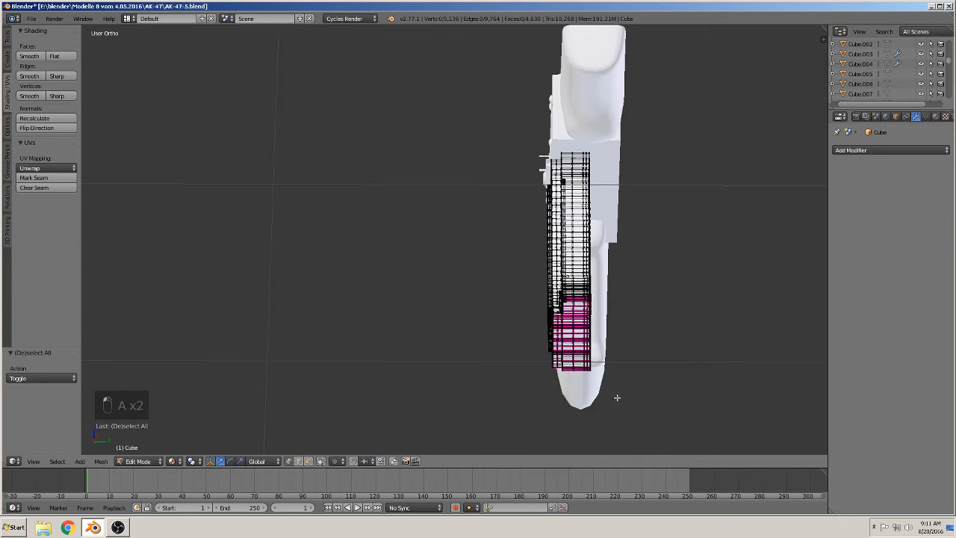
key(b)
drag(626, 380, 575, 232)
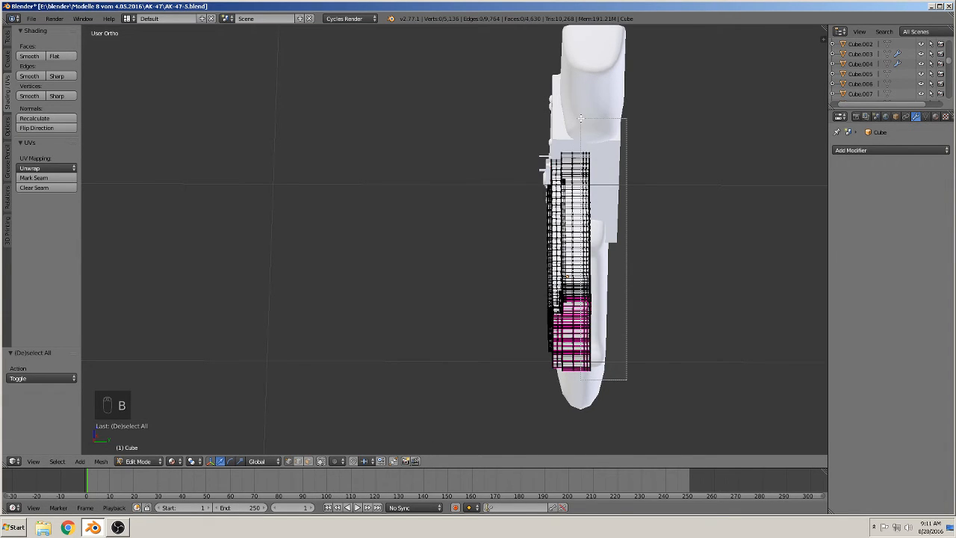
key(x)
click(547, 119)
scroll(598, 247, up, 3)
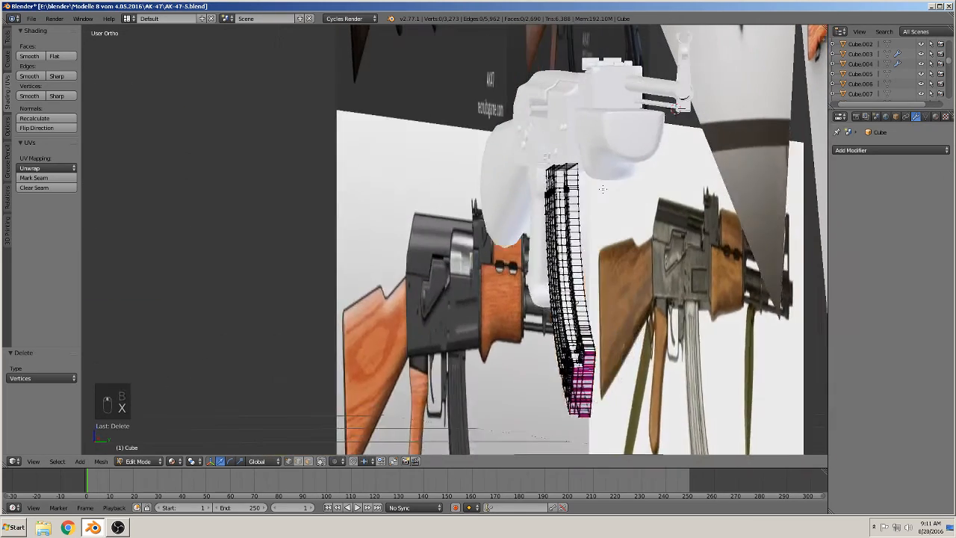
key(Tab)
scroll(600, 253, up, 2)
mouse_move(600, 253)
middle_down()
mouse_move(573, 249)
mouse_move(600, 257)
mouse_move(585, 251)
middle_up()
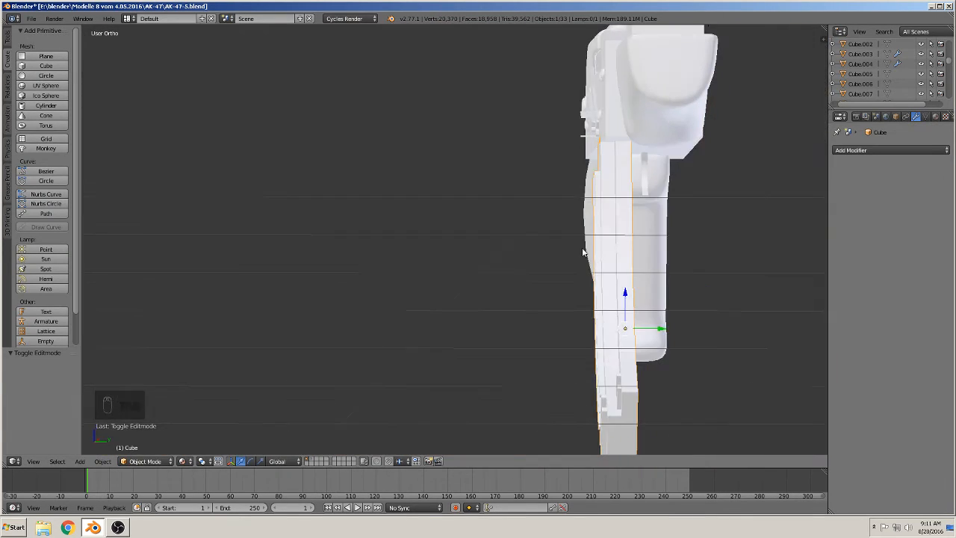
Duplicate the whole remaining magazine half 0.063 along Y and mirror the copy along the global Y axis.
key(Tab)
scroll(589, 253, down, 2)
key(a)
key(a)
key(a)
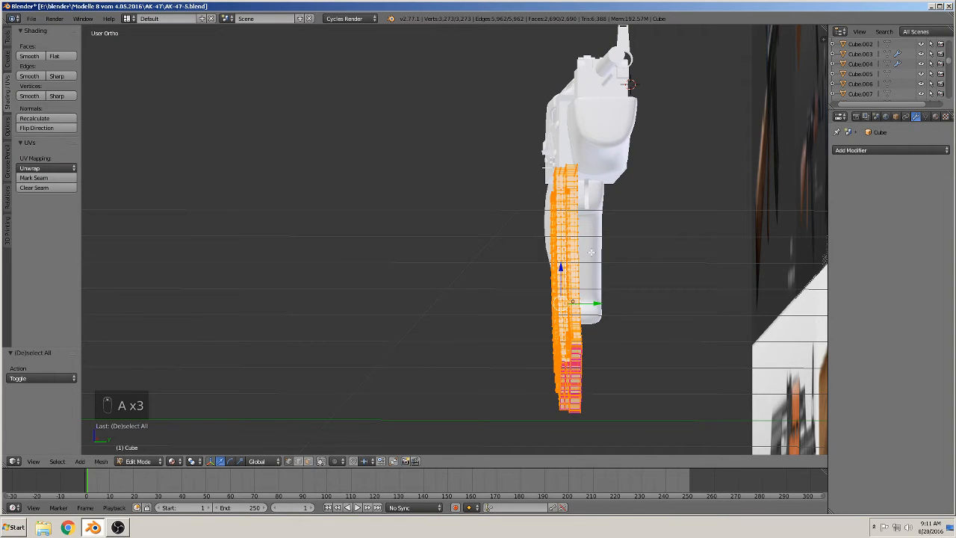
key(shift+d)
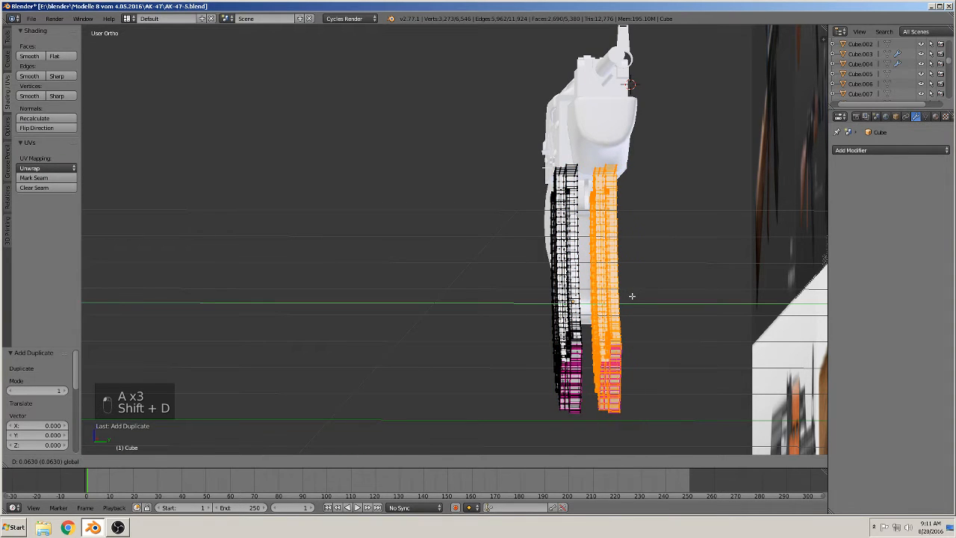
click(635, 295)
click(100, 461)
mouse_move(138, 406)
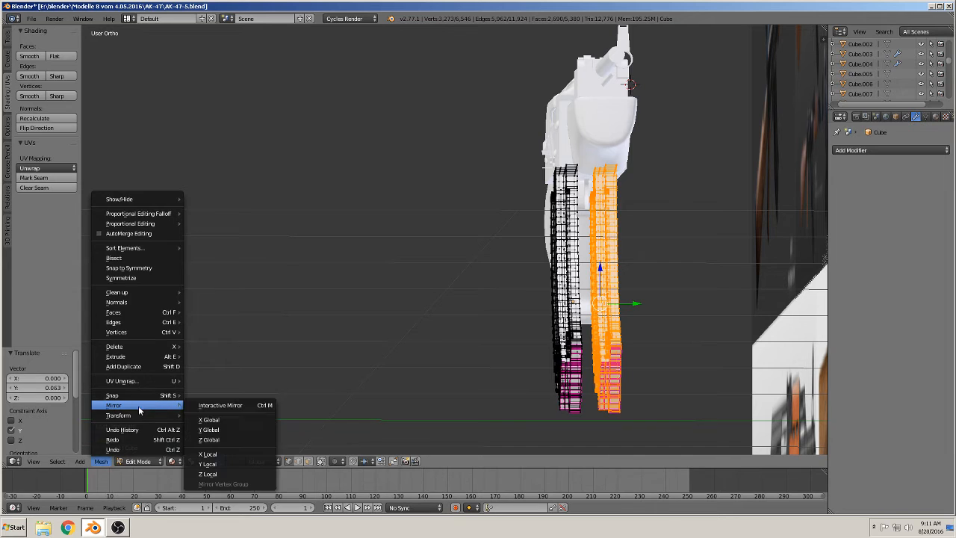
click(216, 405)
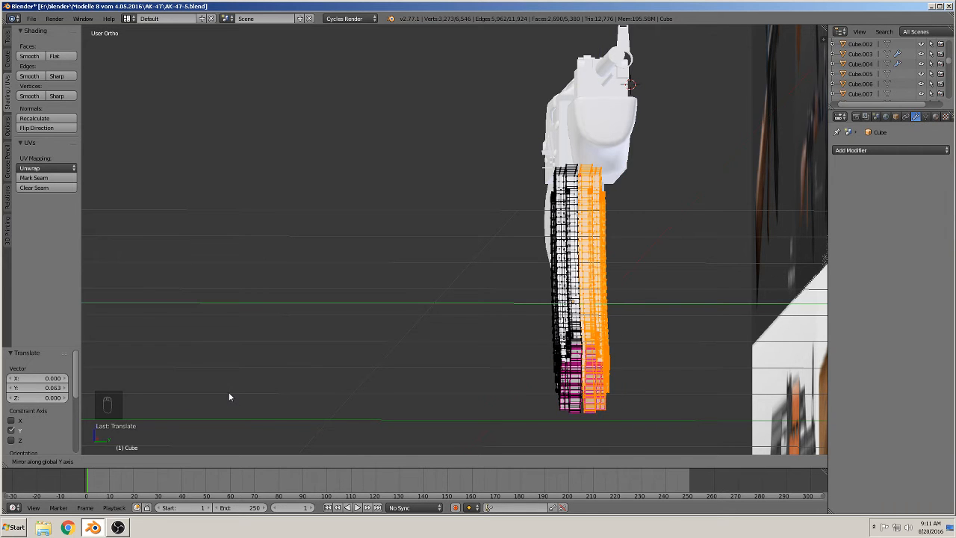
Move the mirrored magazine half -0.004 along Y to close it up against the original half.
middle_drag(450, 358, 546, 369)
scroll(546, 369, up, 2)
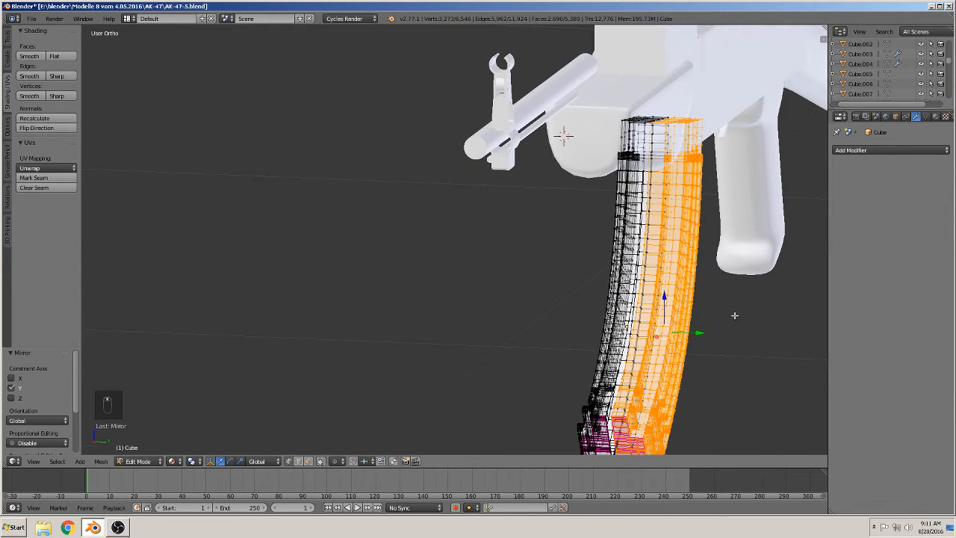
scroll(707, 333, up, 1)
middle_drag(708, 332, 587, 174)
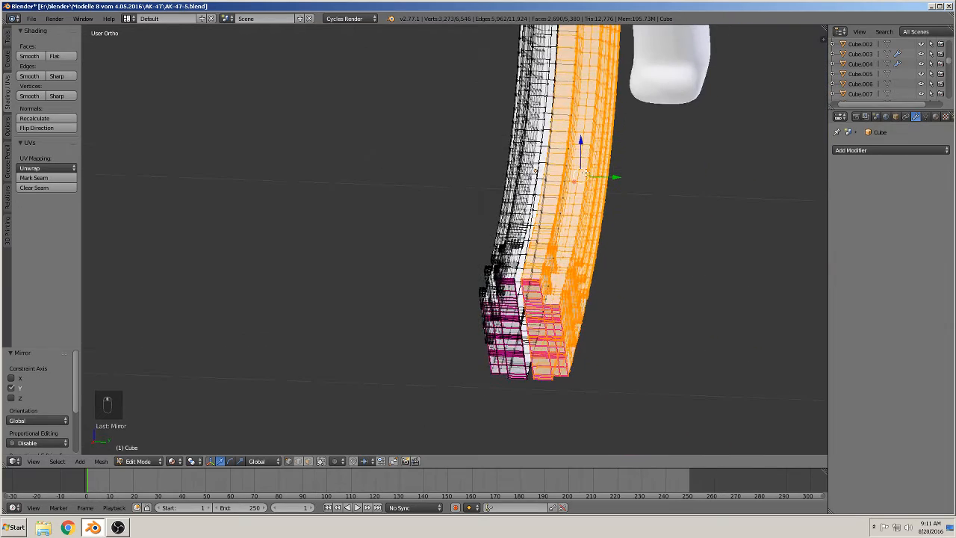
drag(616, 177, 612, 177)
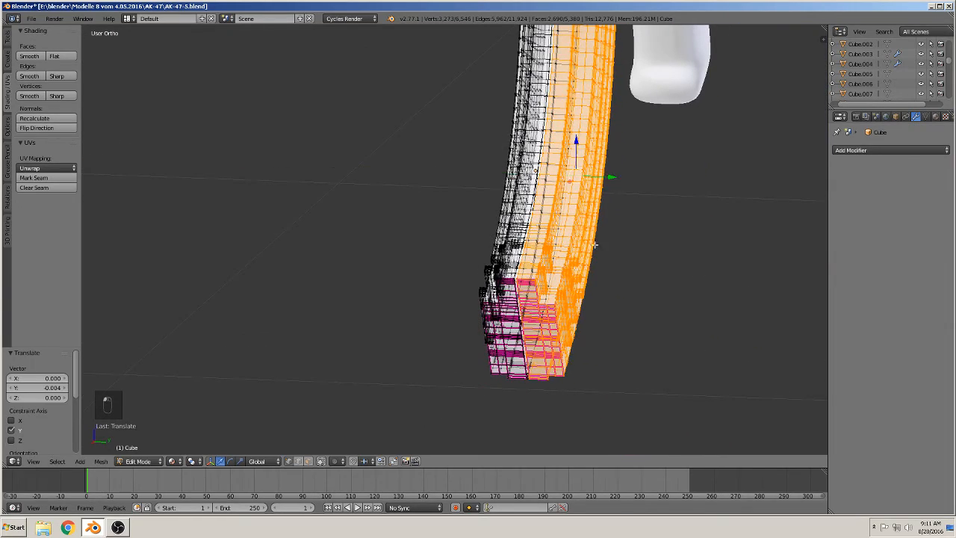
Select the facing edge loops of both magazine halves, join them with Bridge Edge Loops and return to Object Mode.
scroll(645, 323, up, 3)
scroll(644, 323, up, 3)
alt+right_click(644, 350)
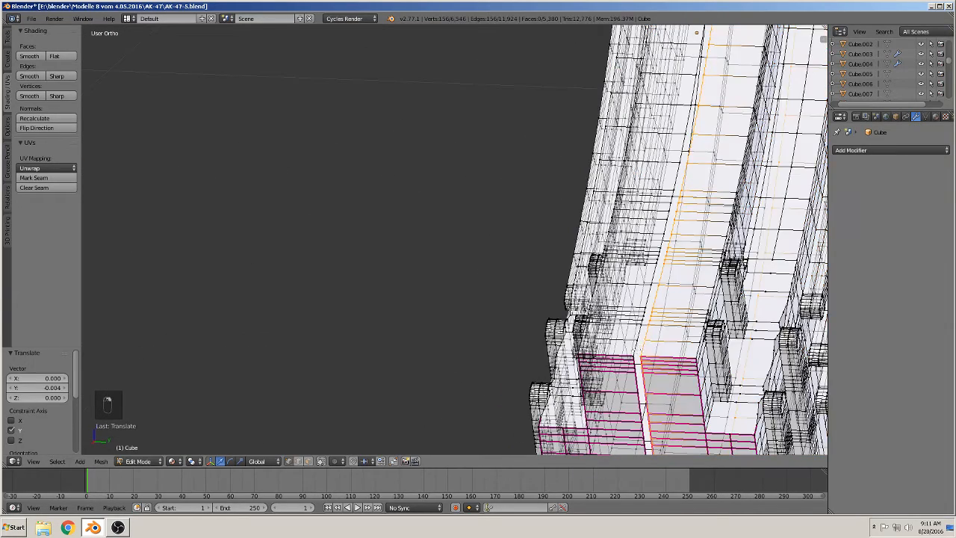
alt+shift+right_click(640, 347)
key(space)
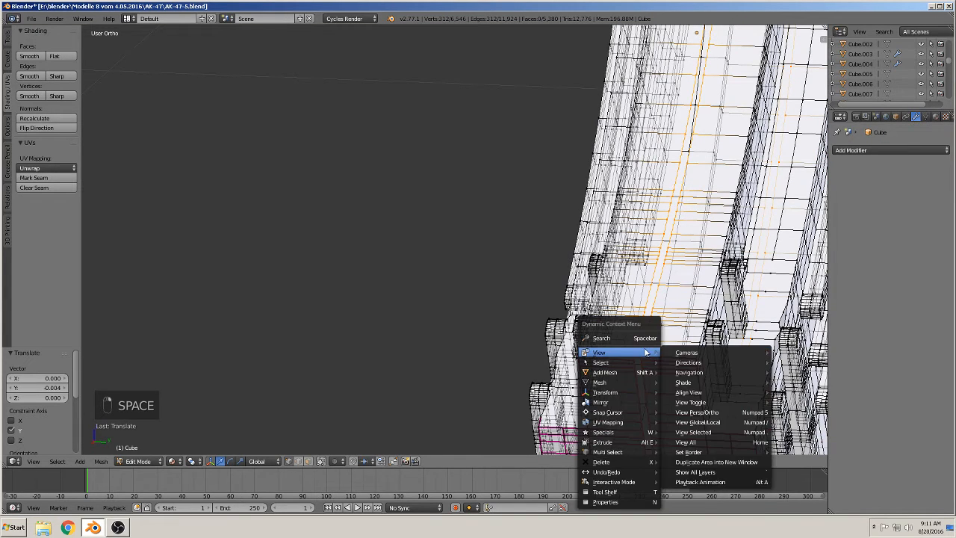
text(BRI)
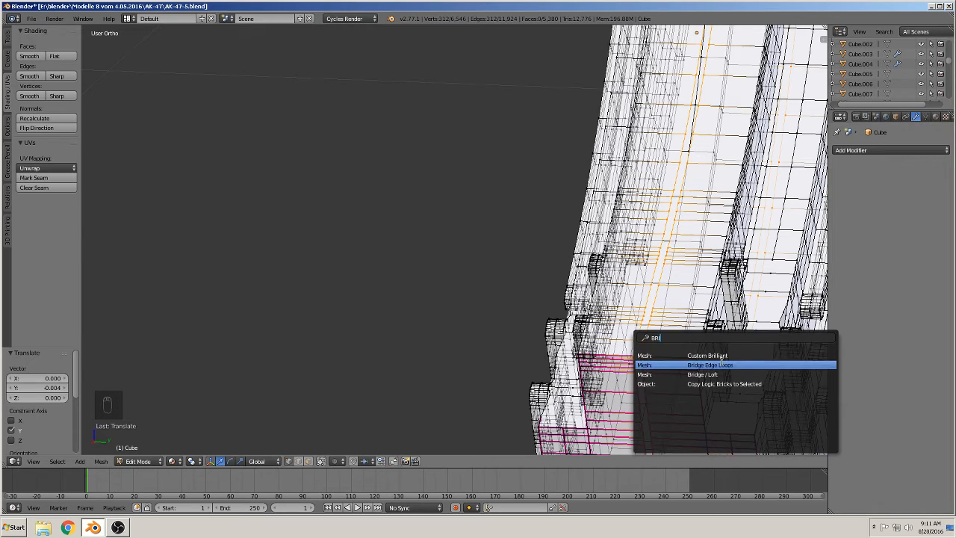
click(723, 365)
key(Tab)
Compare the rifle model with the reference photo from the side, from magazine to front sight.
middle_drag(647, 325, 610, 274)
scroll(609, 274, down, 3)
middle_drag(453, 235, 496, 237)
shift+middle_drag(496, 238, 464, 290)
shift+middle_drag(463, 289, 220, 342)
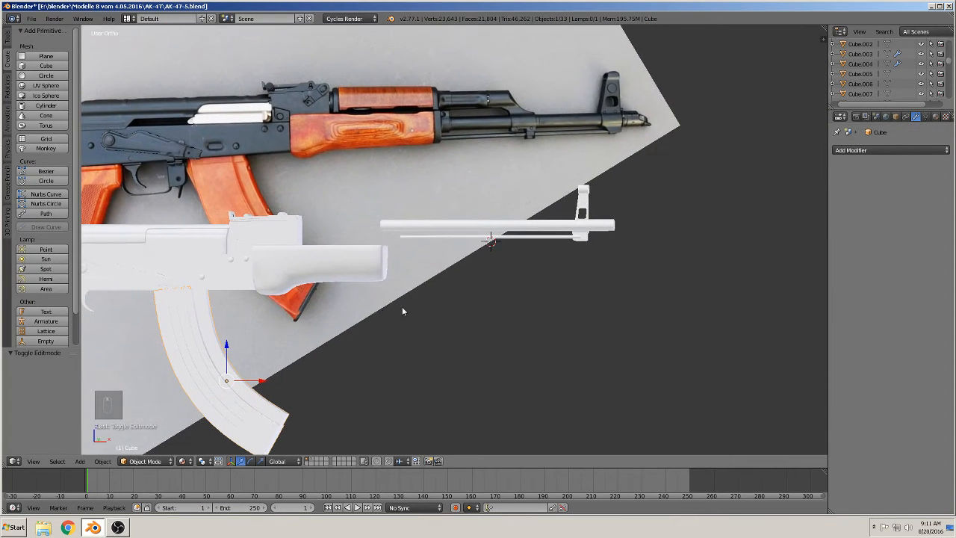
shift+middle_drag(418, 304, 570, 257)
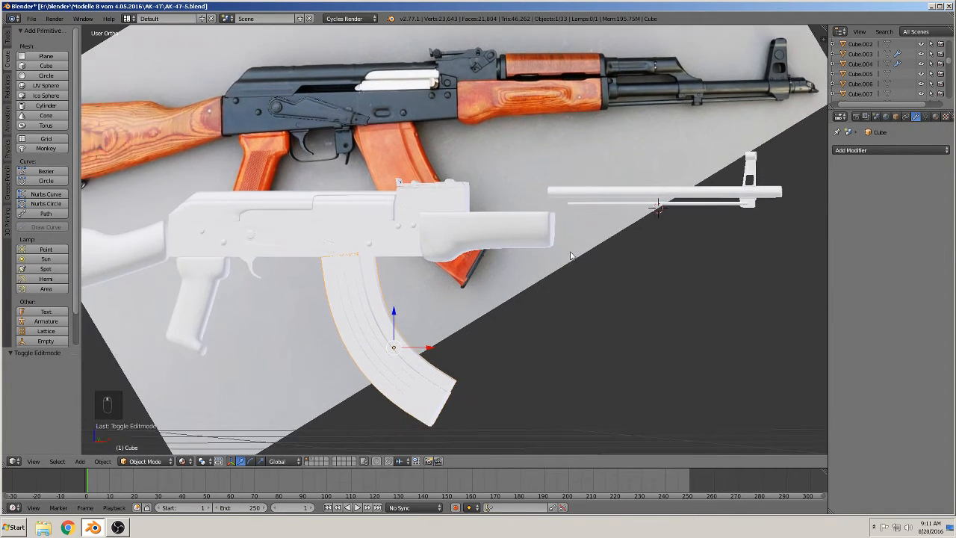
middle_drag(521, 238, 520, 235)
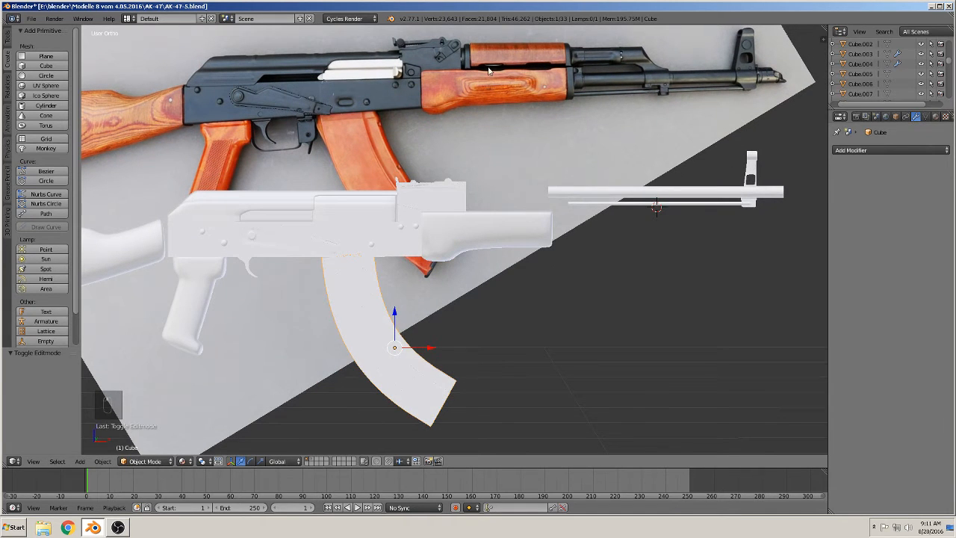
Open the lower handguard's mesh in Edit Mode and show it in the front view.
scroll(523, 240, up, 4)
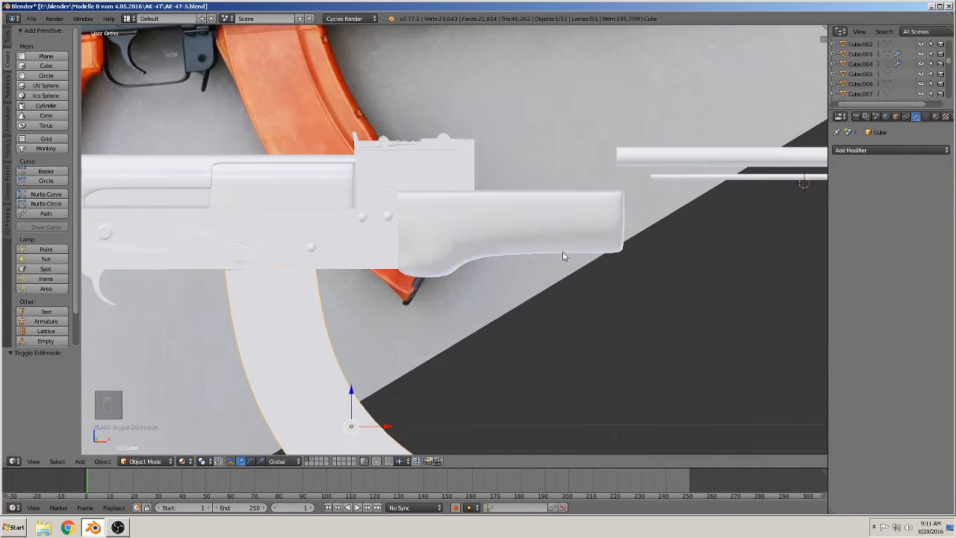
right_click(550, 199)
key(Tab)
shift+middle_drag(579, 213, 458, 321)
middle_drag(458, 321, 466, 301)
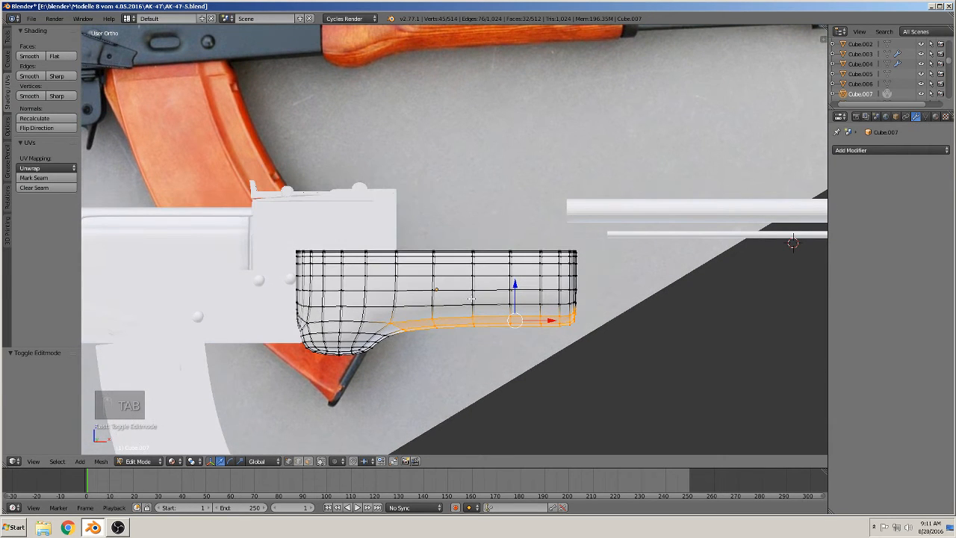
scroll(423, 284, up, 5)
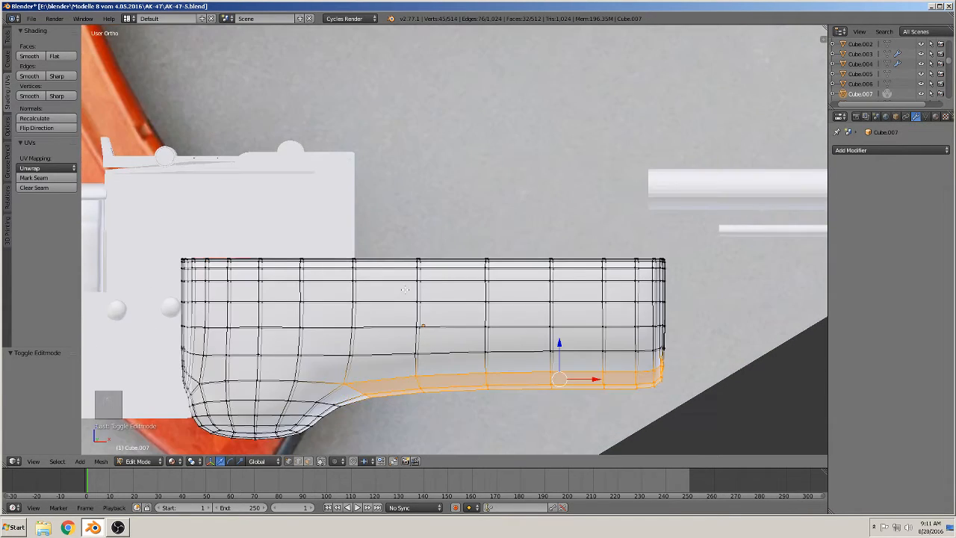
middle_drag(391, 298, 512, 288)
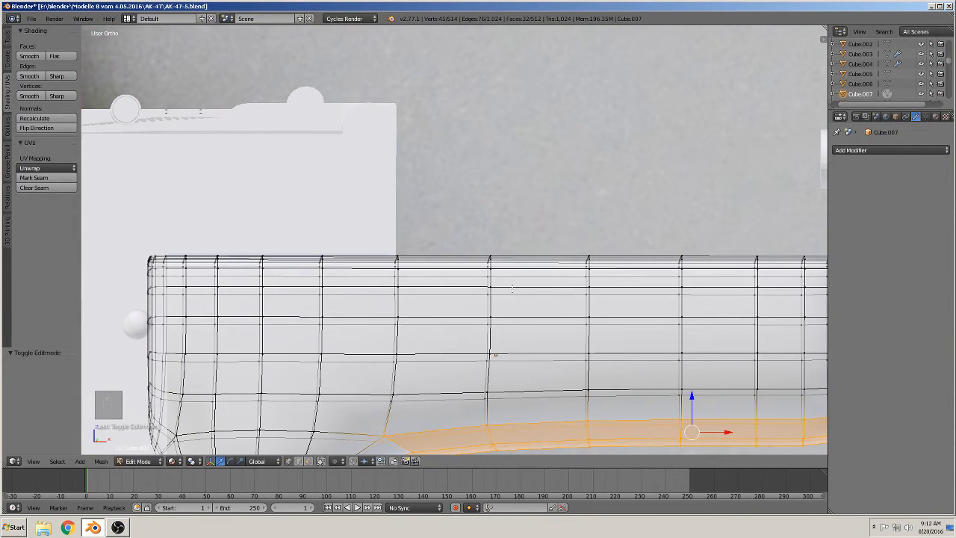
key(KP_1)
scroll(532, 266, down, 3)
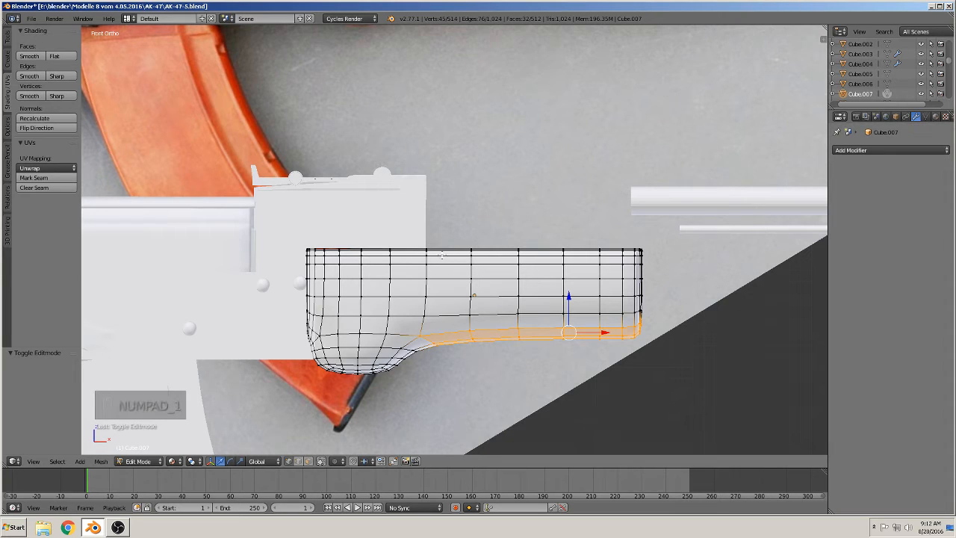
Add three vertical loop cuts to the lower handguard, spaced from just past its lower bulge to beyond mid-length.
key(ctrl+r)
click(434, 255)
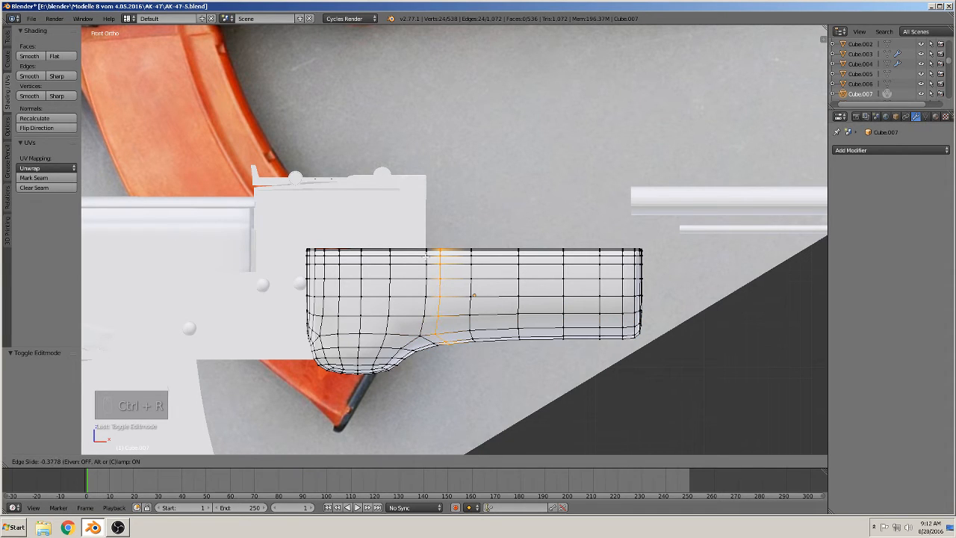
click(427, 257)
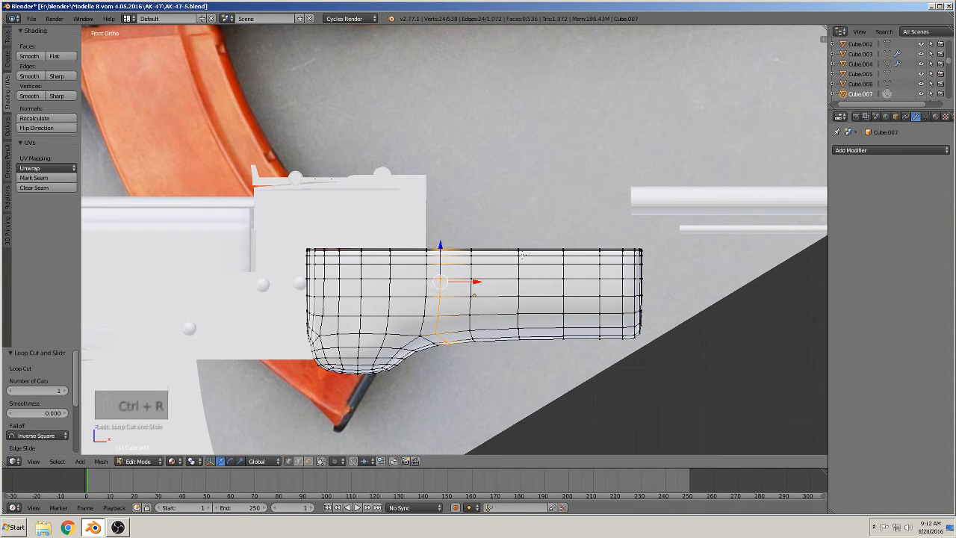
key(ctrl+r)
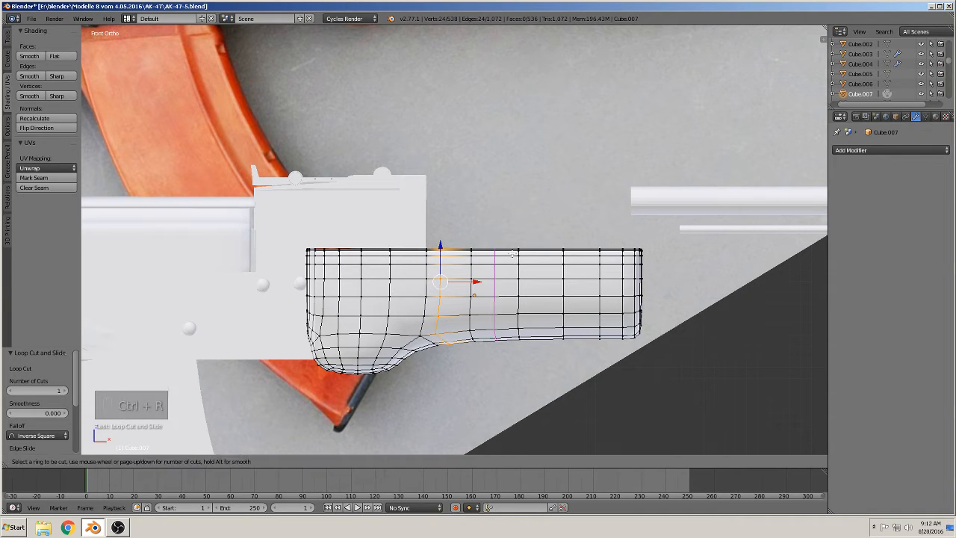
click(493, 256)
click(530, 256)
key(ctrl+r)
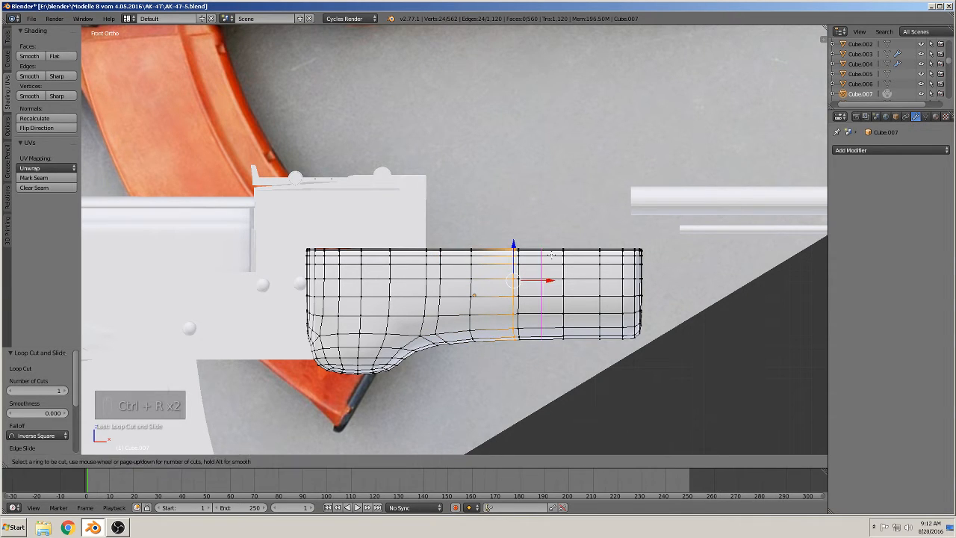
click(552, 254)
click(621, 252)
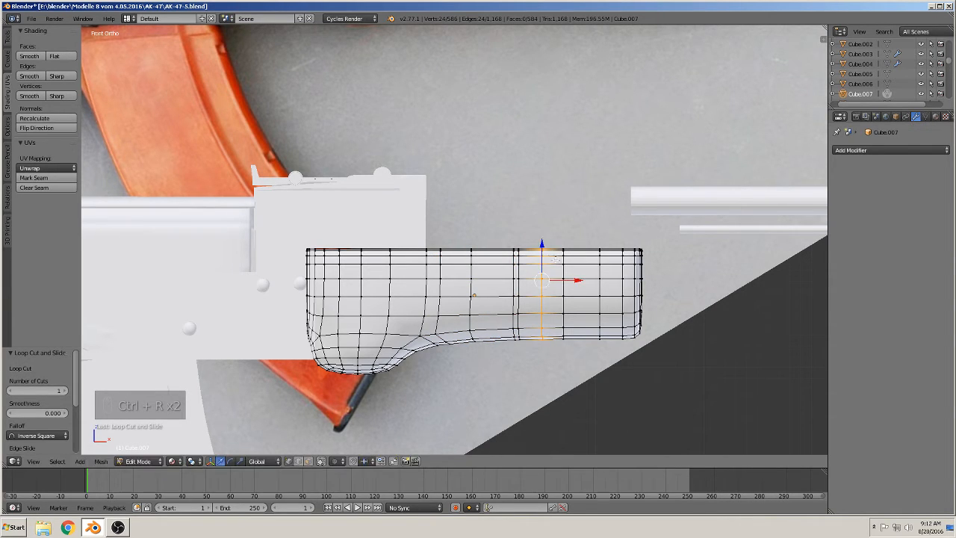
scroll(553, 258, up, 1)
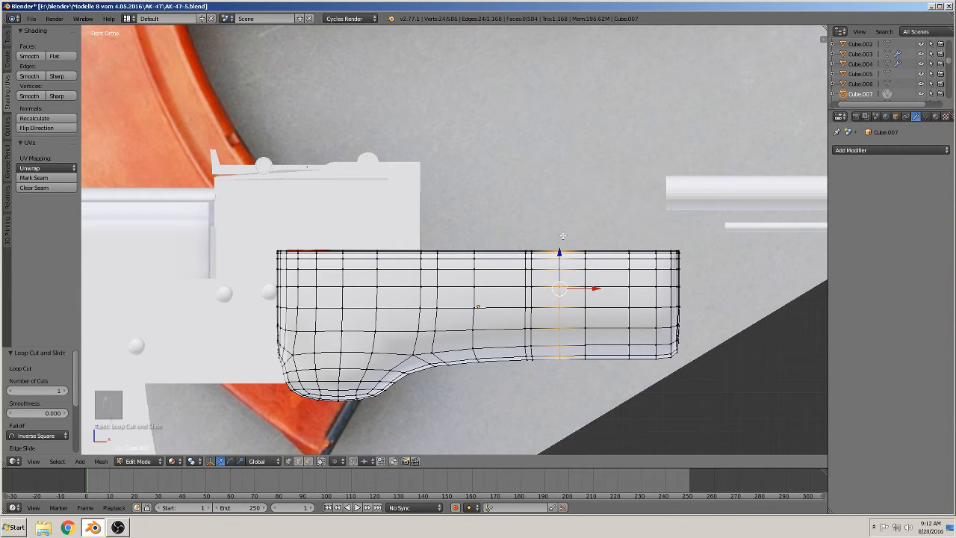
key(a)
key(c)
click(585, 247)
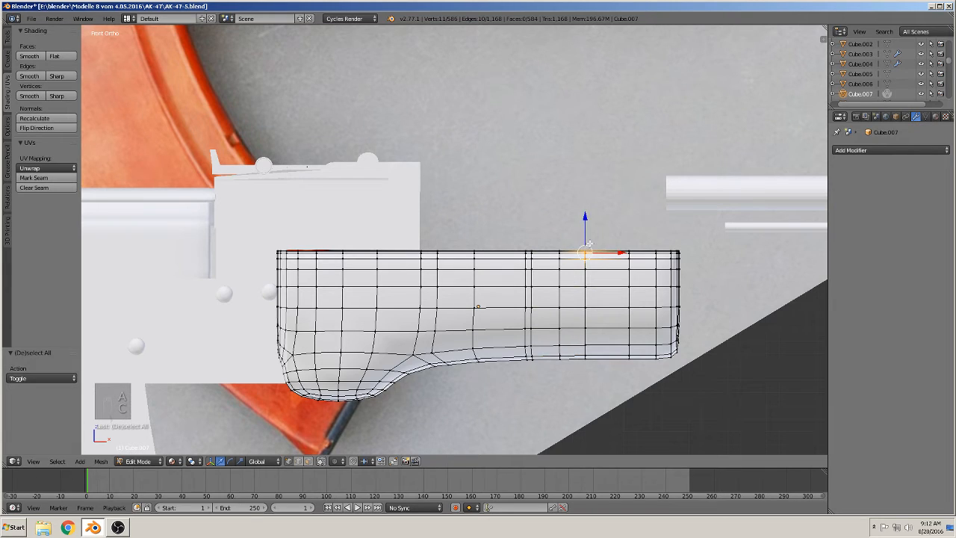
key(a)
key(x)
key(Escape)
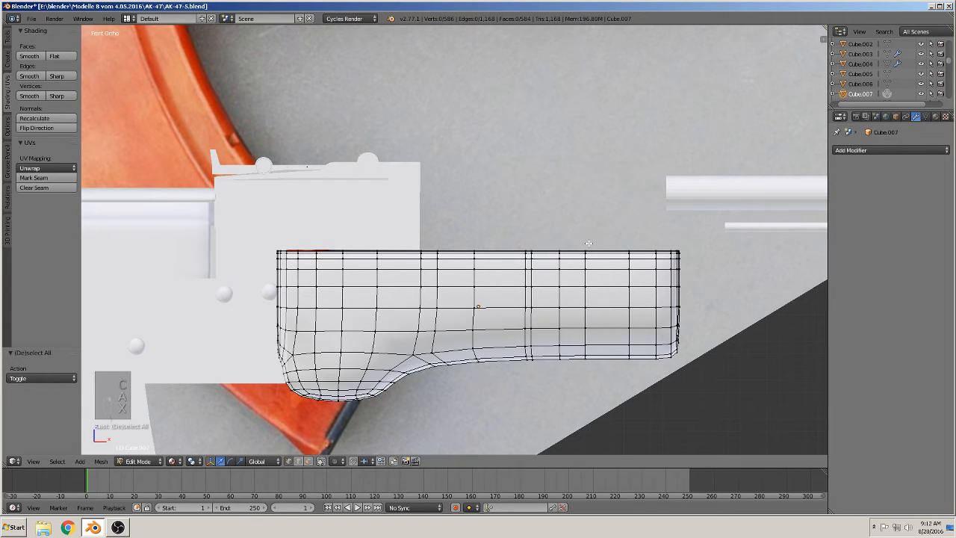
Delete the vertices at two spots along the lower handguard's top edge, opening one notch near the muzzle end and one at mid-length.
key(c)
click(589, 244)
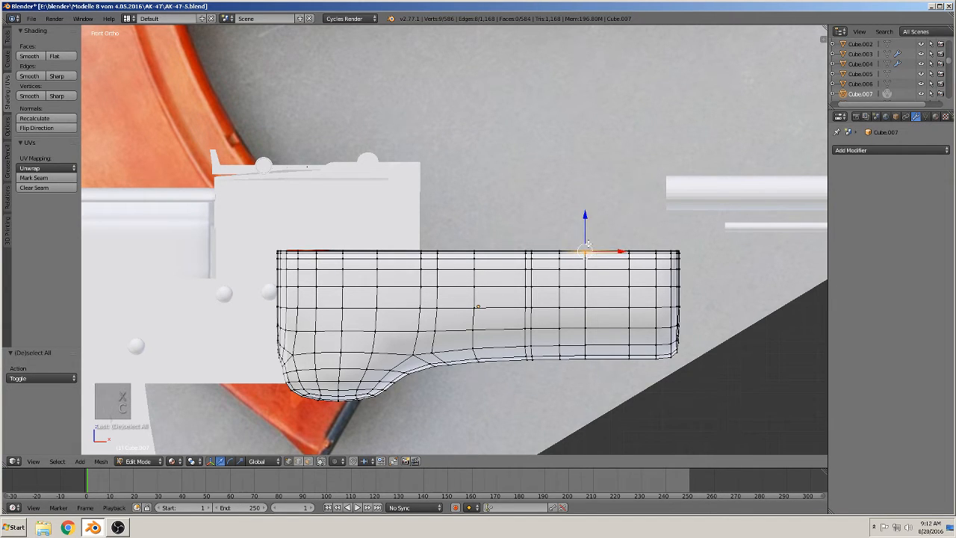
key(x)
click(588, 244)
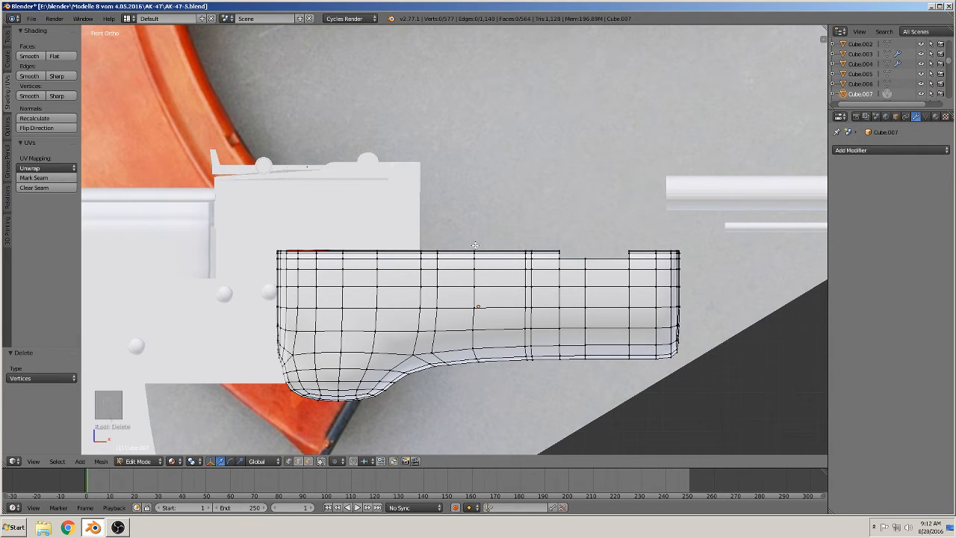
key(x)
key(c)
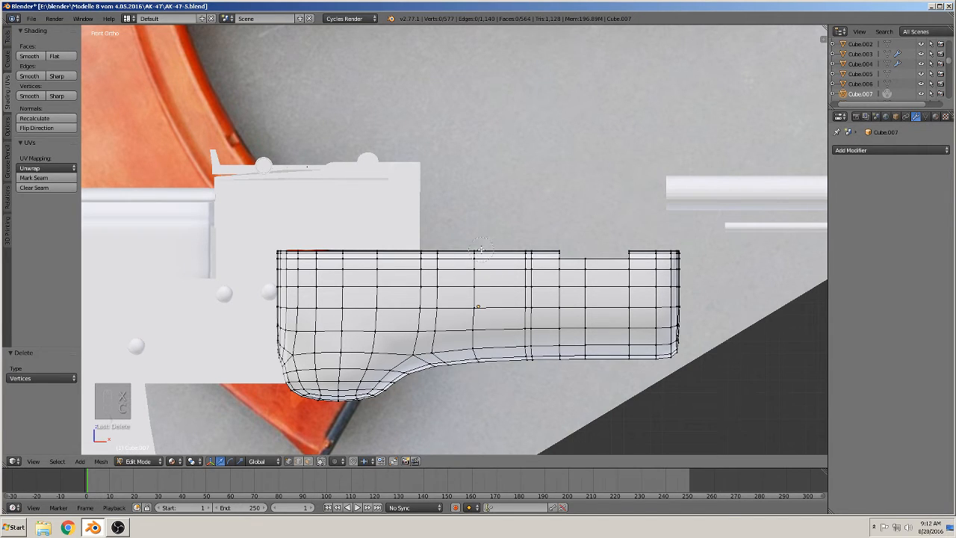
click(475, 249)
key(x)
click(475, 244)
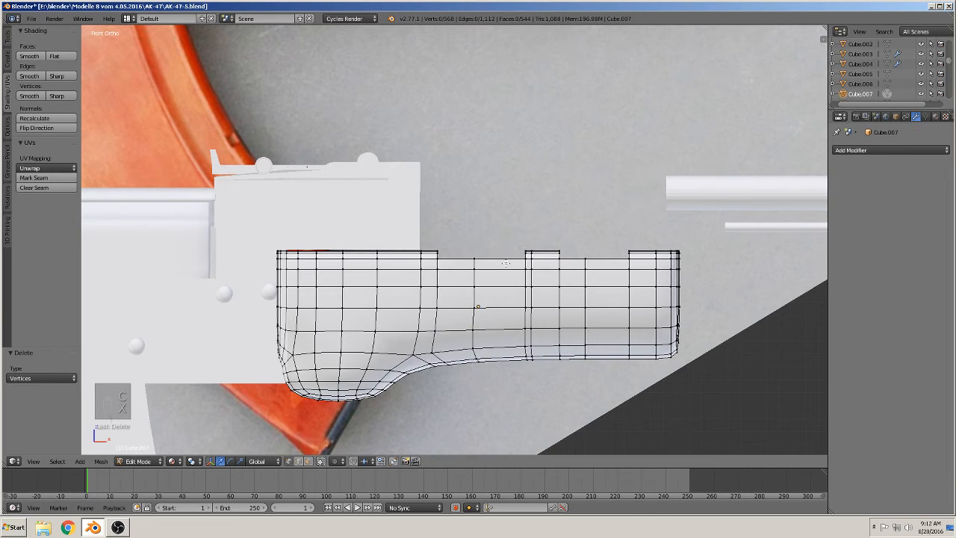
Limit selection to visible geometry and fill the floor of the rear notch with a face between its open side edges.
middle_drag(507, 263, 473, 313)
scroll(563, 302, up, 4)
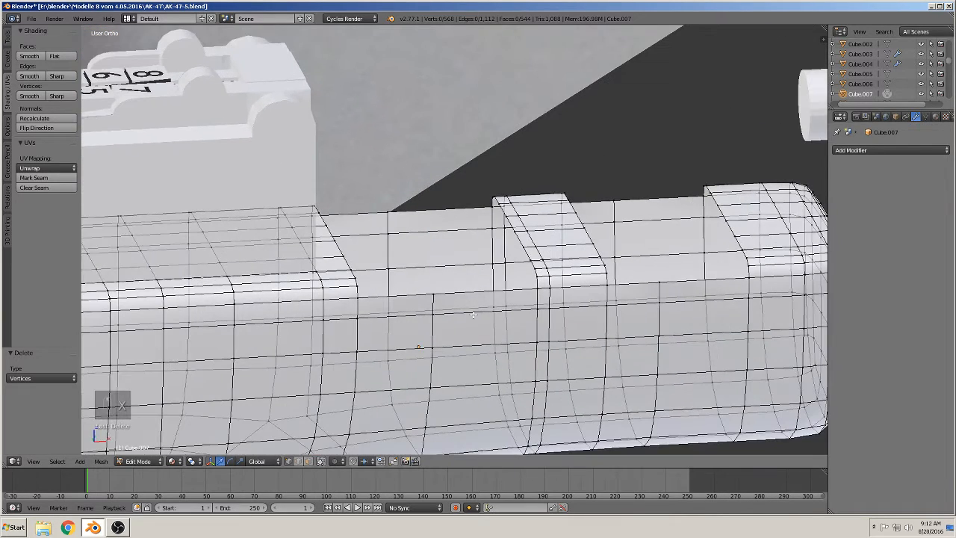
click(321, 461)
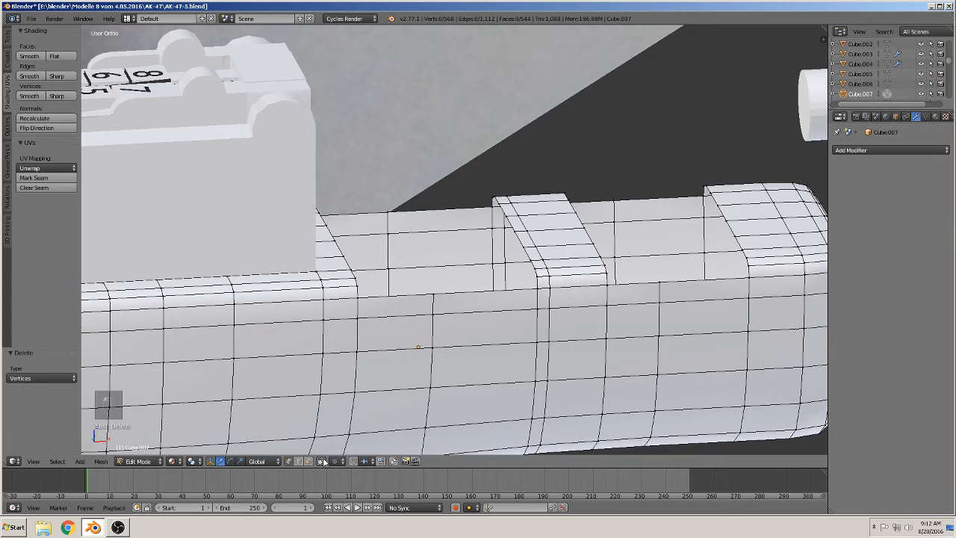
right_click(398, 295)
shift+right_click(363, 211)
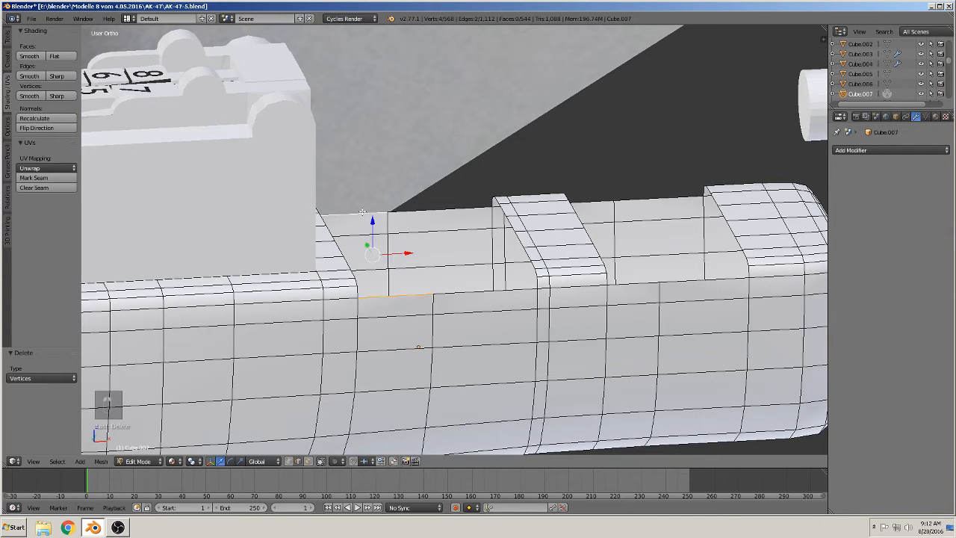
shift+right_click(426, 215)
shift+right_click(462, 296)
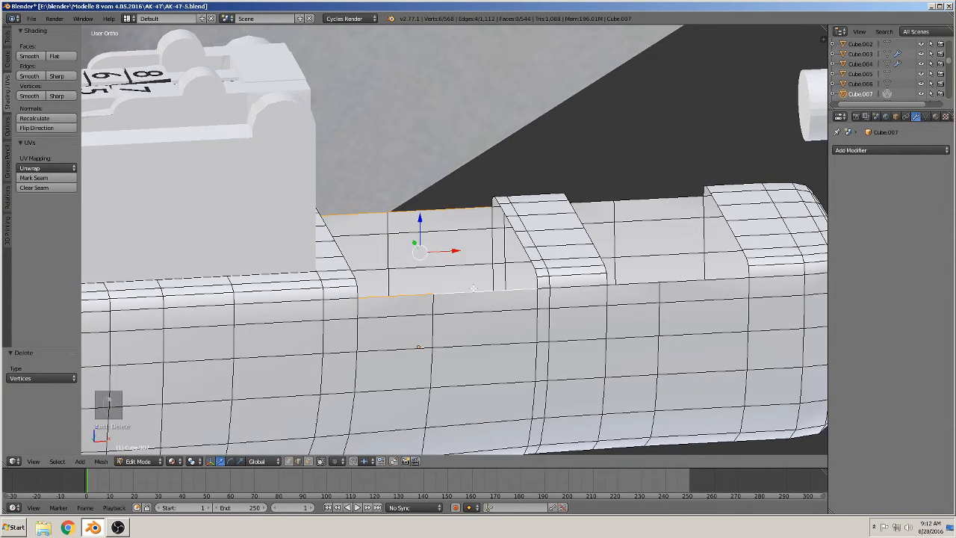
key(f)
Fill the floor of the muzzle-side notch with a face between its four open side edges.
right_click(645, 285)
shift+right_click(603, 202)
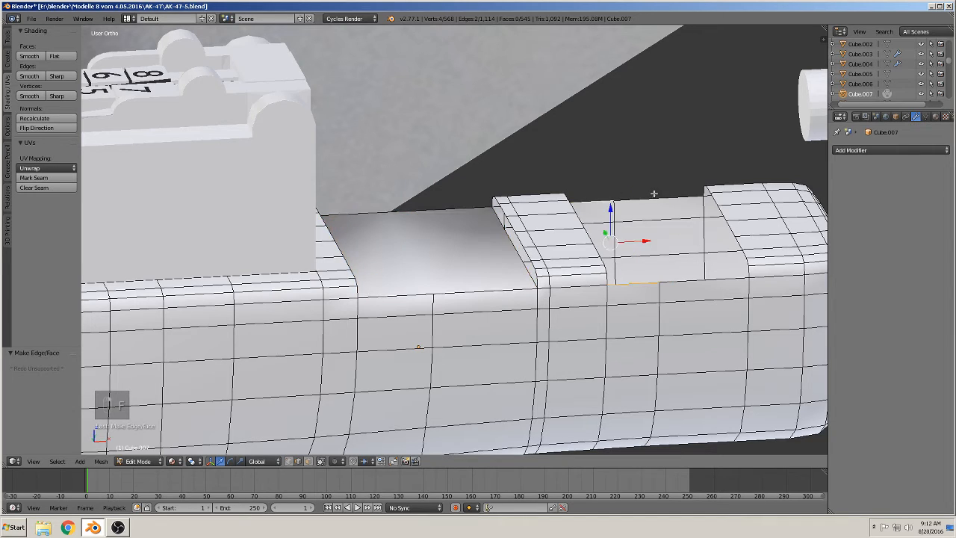
shift+right_click(655, 196)
shift+right_click(680, 281)
key(f)
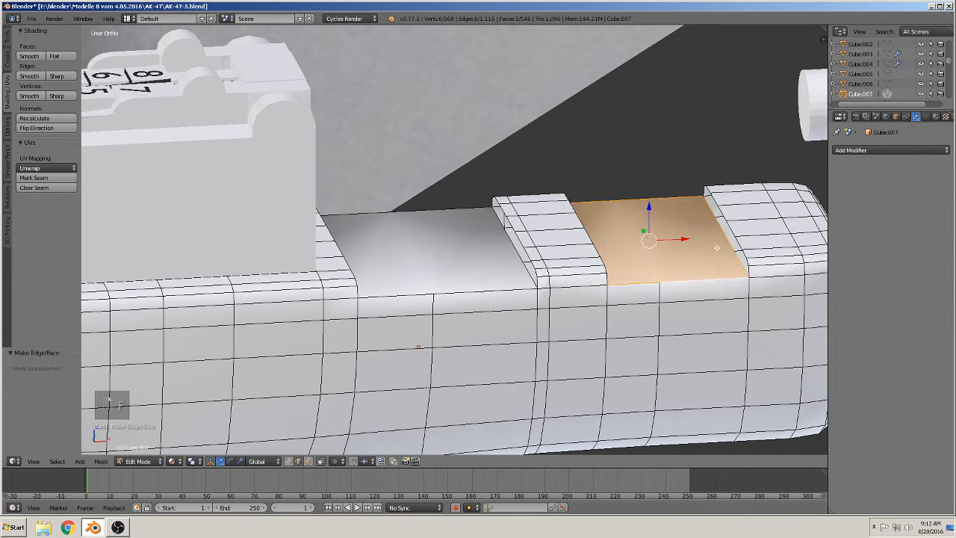
Close the open front and rear end walls of both handguard notches with new faces.
right_click(723, 224)
key(f)
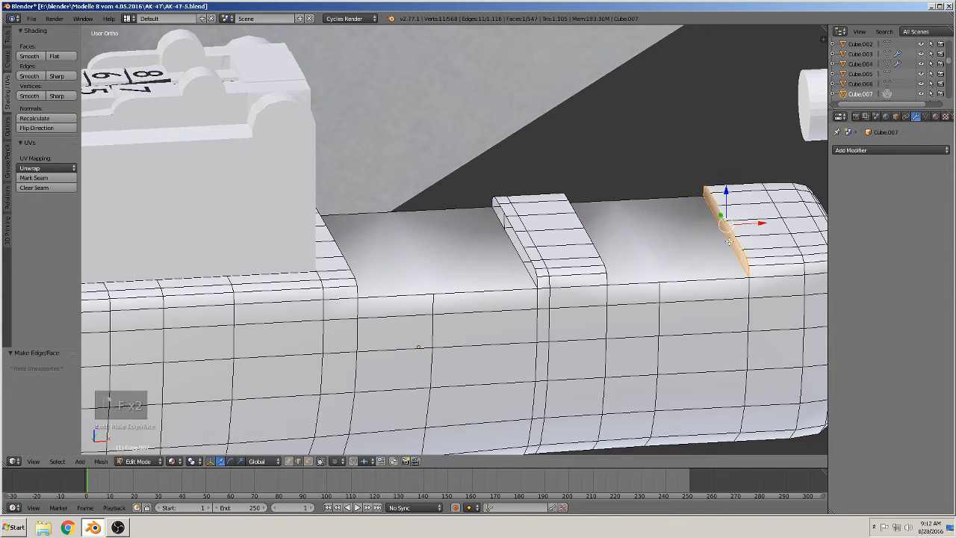
middle_drag(731, 245, 667, 248)
alt+right_click(574, 206)
alt+right_click(572, 209)
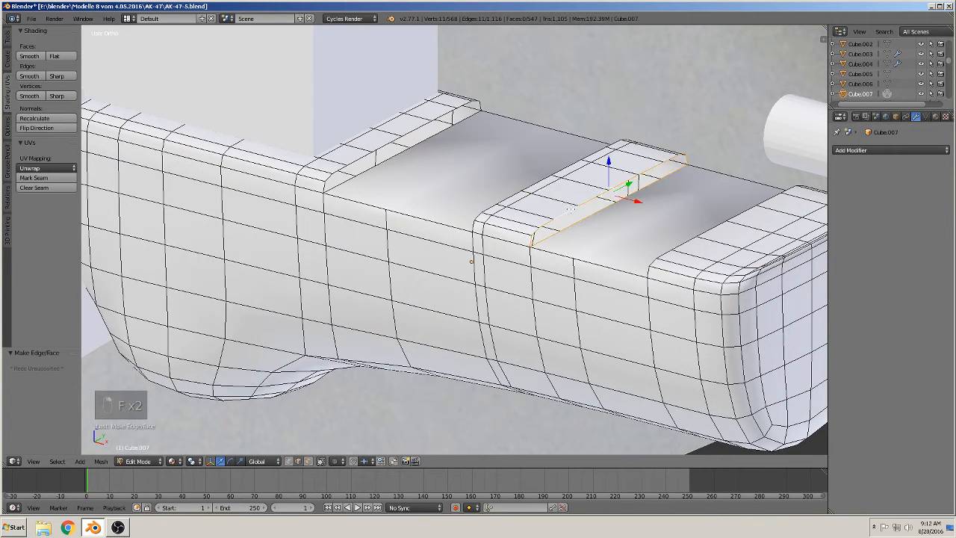
key(f)
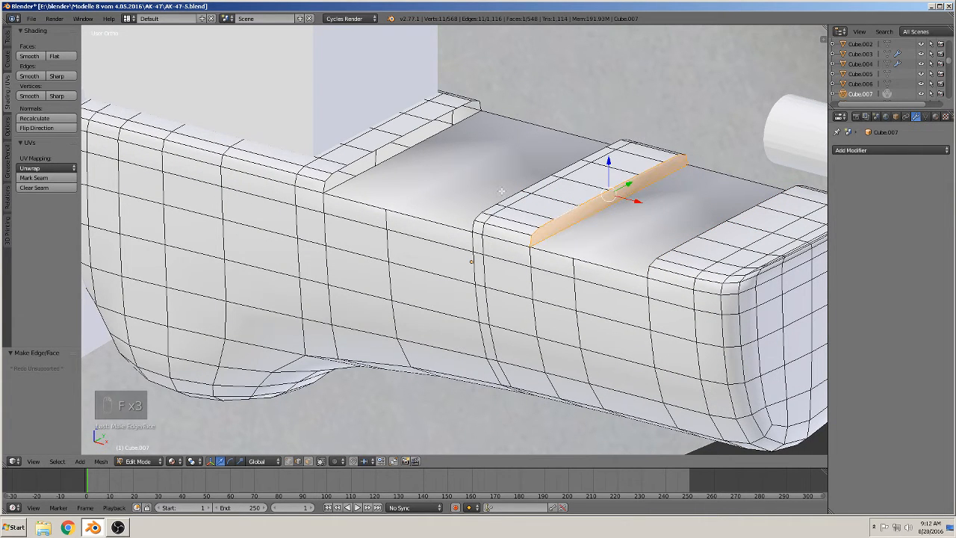
alt+right_click(519, 188)
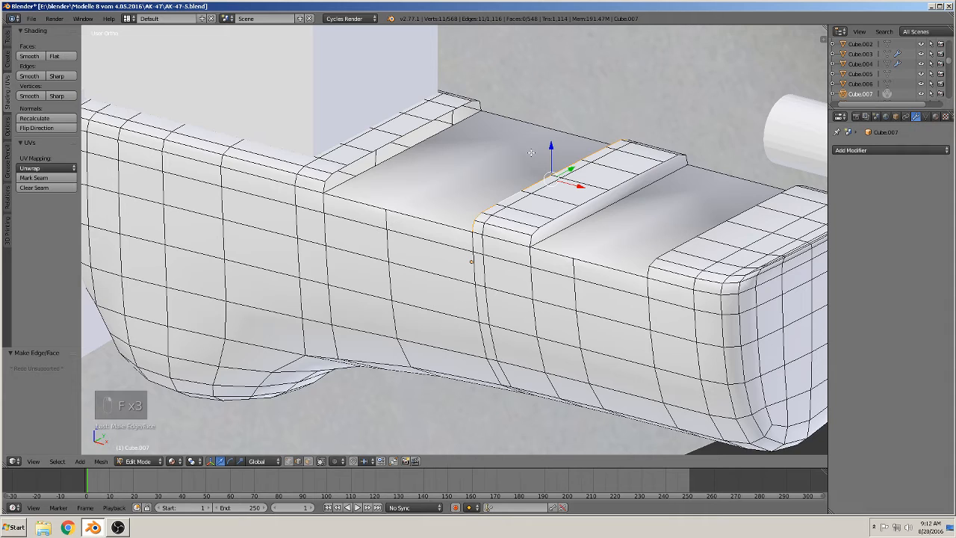
alt+right_click(416, 128)
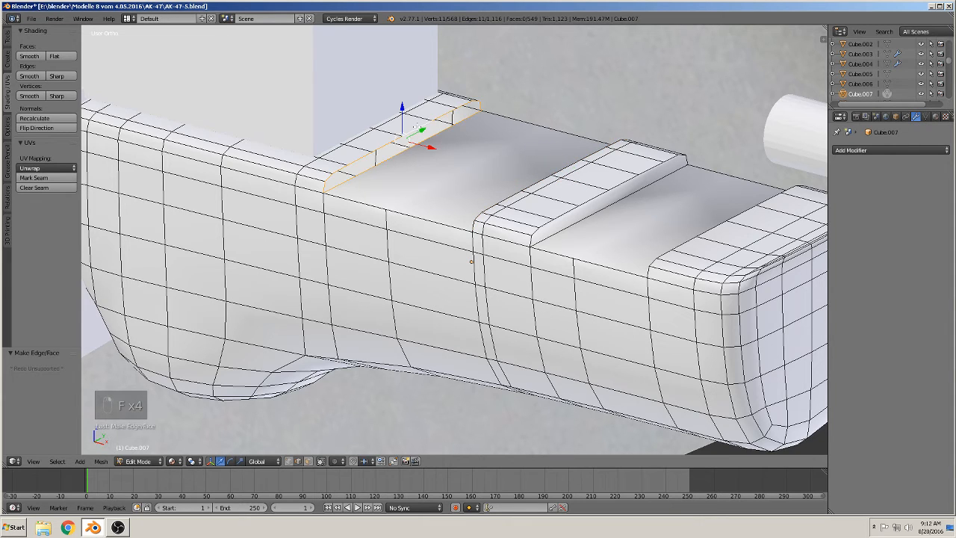
key(f)
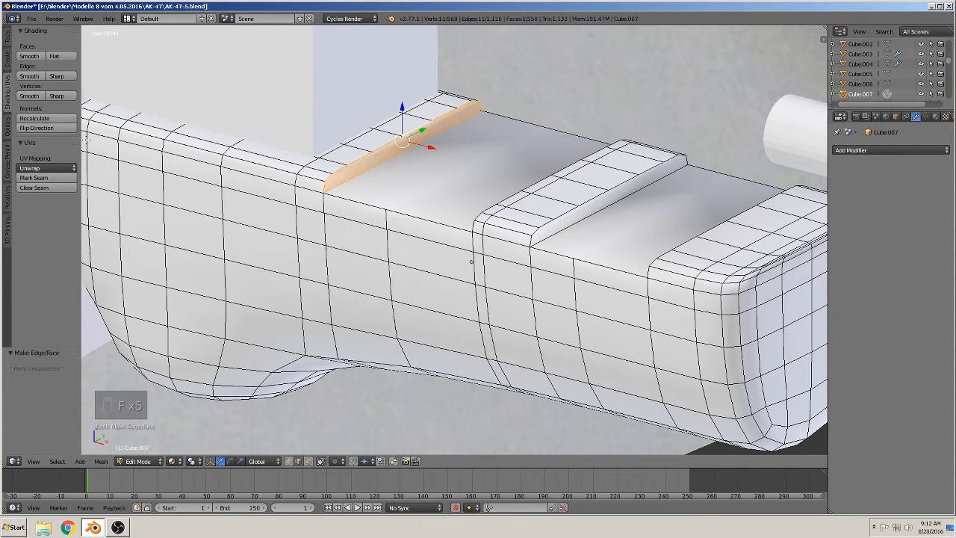
Apply flat shading to the floor and end-wall faces of both notches.
click(54, 56)
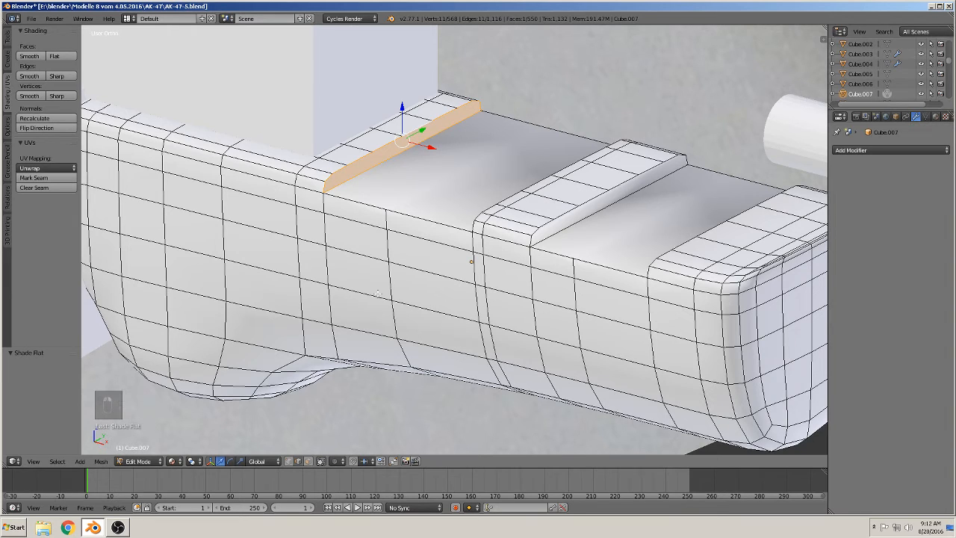
click(308, 461)
right_click(470, 168)
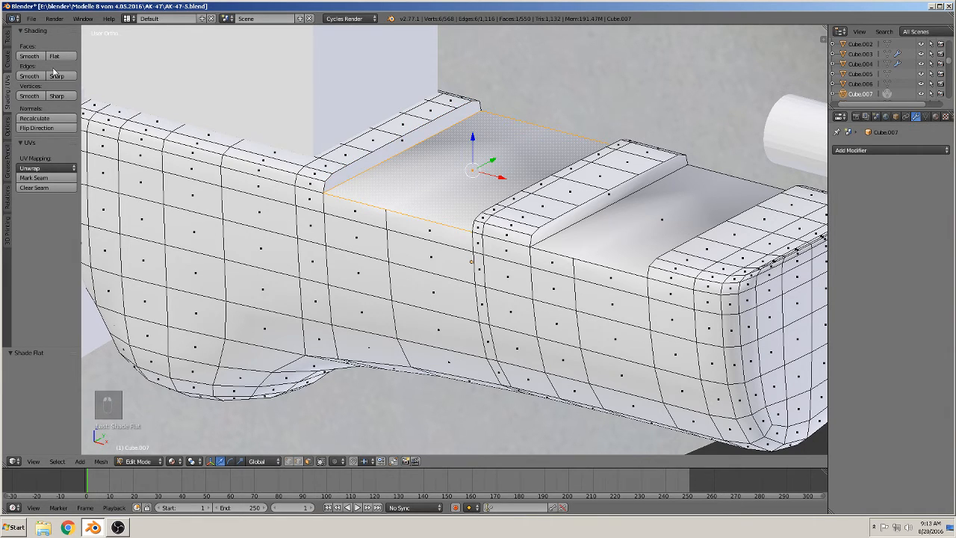
click(68, 56)
right_click(636, 234)
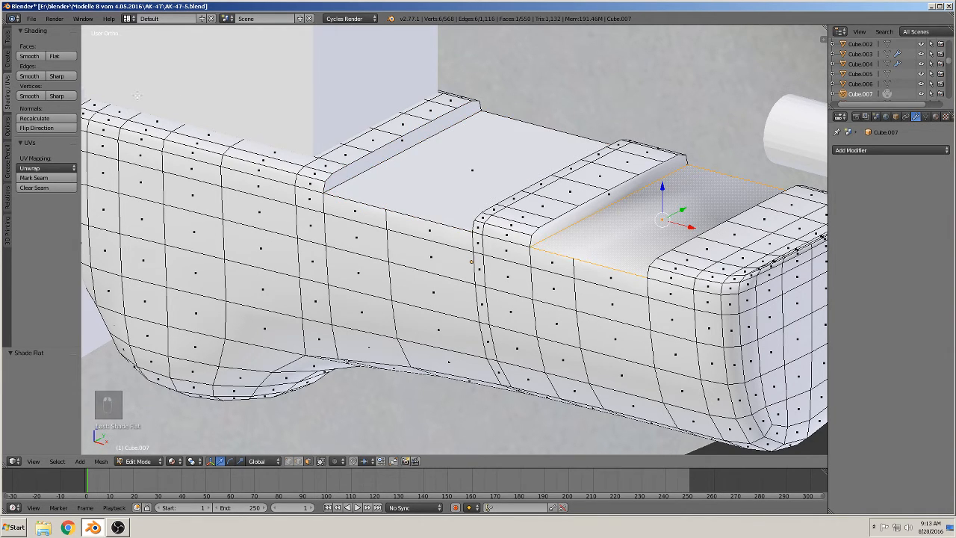
click(65, 56)
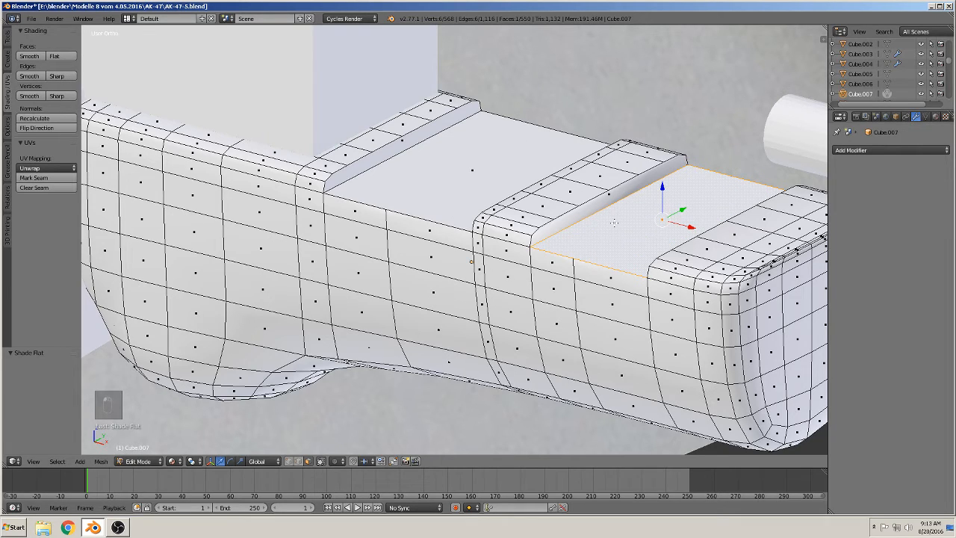
right_click(606, 197)
click(66, 56)
middle_drag(419, 180, 469, 139)
right_click(552, 210)
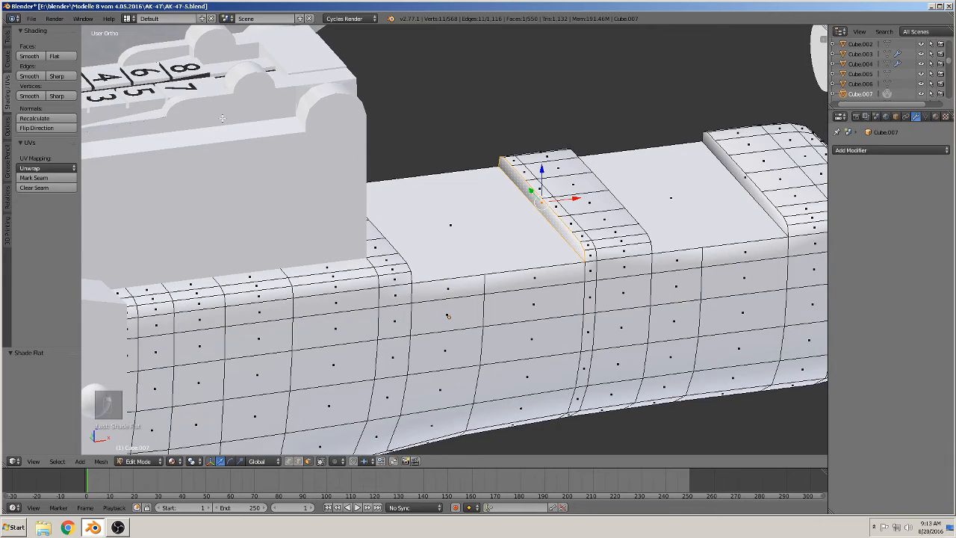
right_click(741, 179)
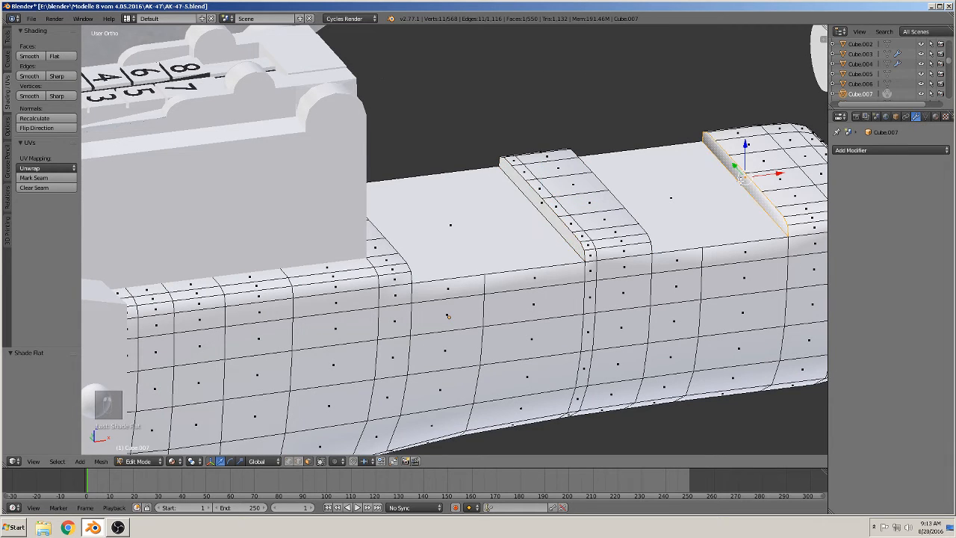
click(62, 57)
Inspect the notched lower handguard from several angles in Object Mode and return to Edit Mode.
scroll(403, 194, down, 5)
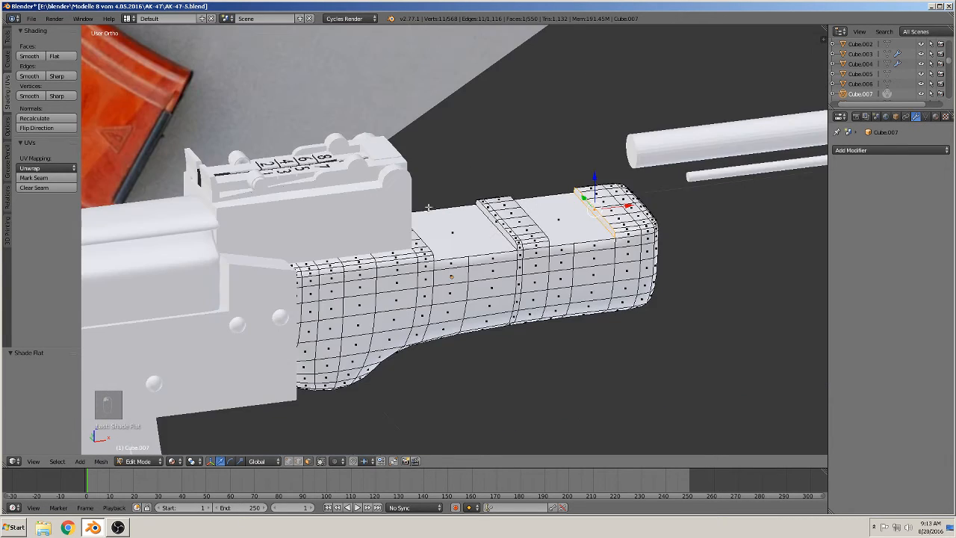
key(Tab)
middle_drag(502, 252, 478, 219)
scroll(480, 219, up, 1)
scroll(458, 243, up, 3)
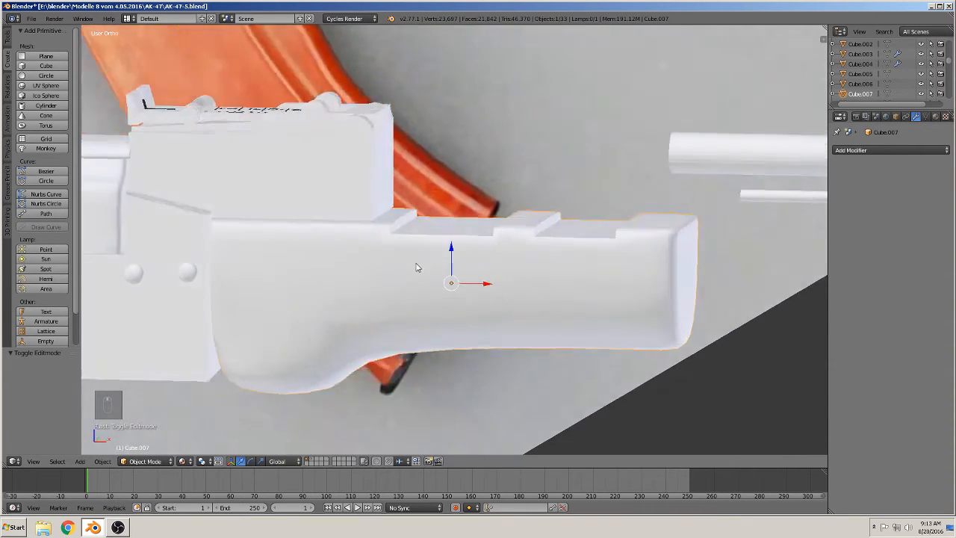
middle_drag(418, 269, 387, 247)
scroll(388, 248, up, 2)
key(Tab)
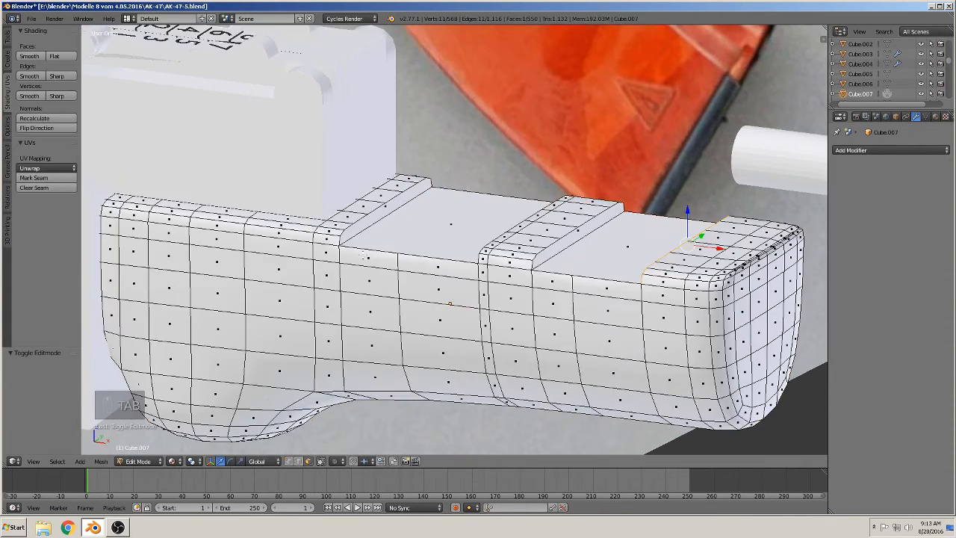
Bevel the bottom edge of the rear notch's receiver-side wall by 0.043 with 2 segments.
scroll(361, 255, up, 3)
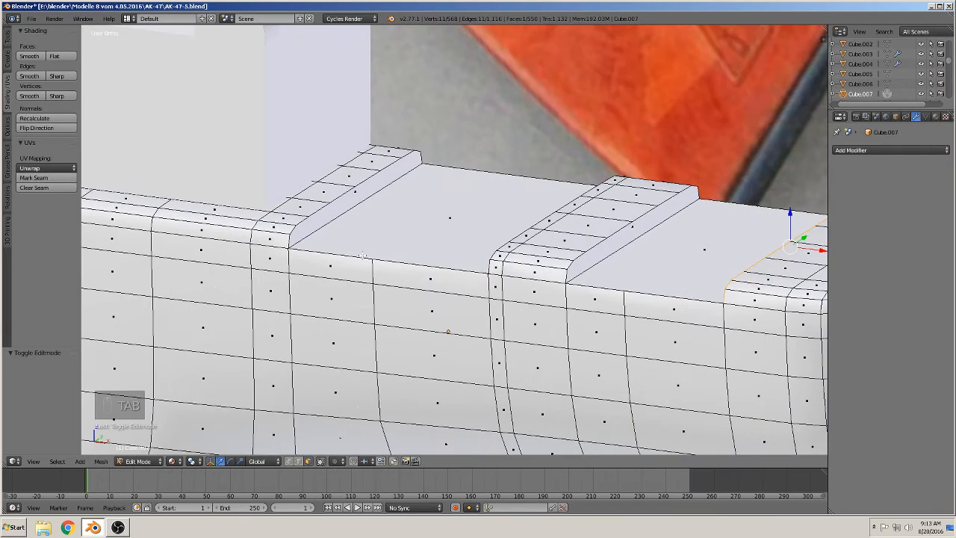
click(298, 461)
right_click(308, 234)
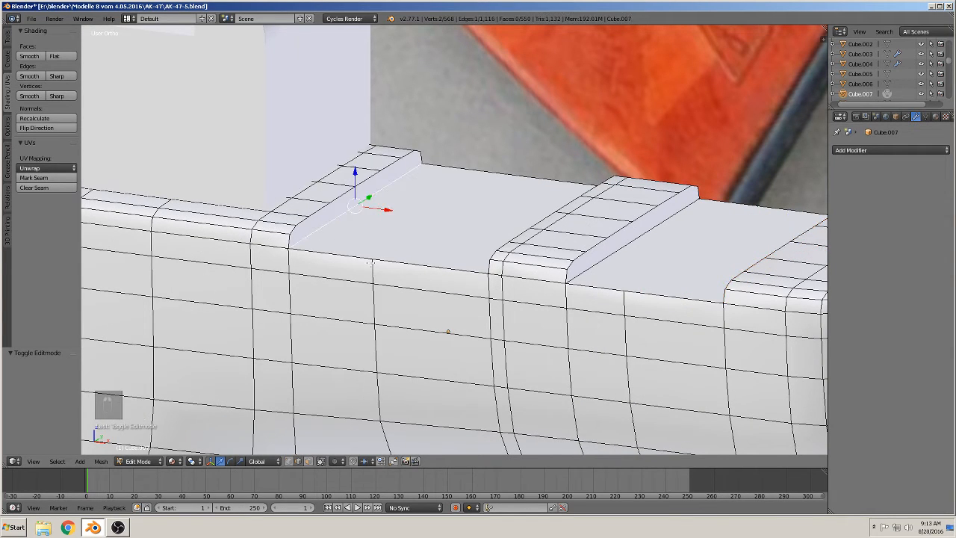
key(ctrl+b)
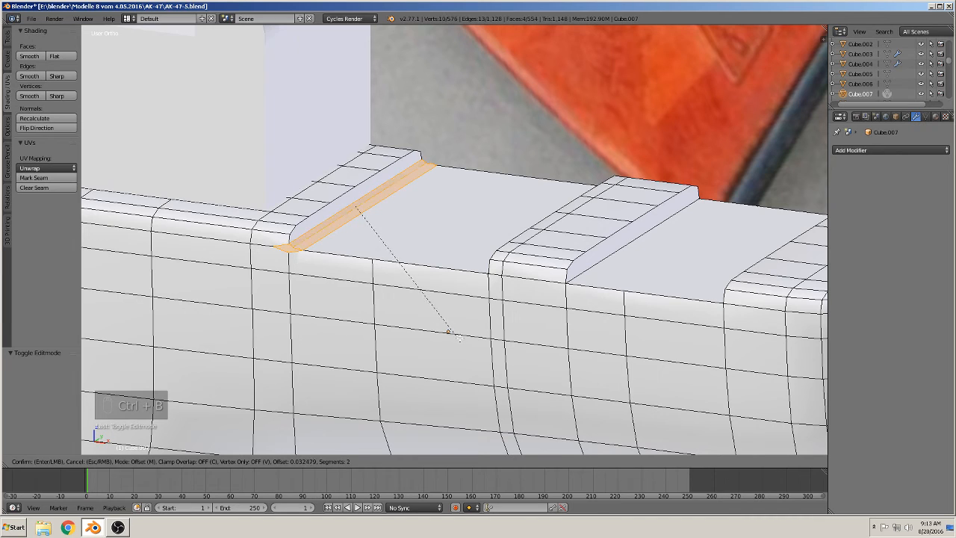
click(449, 331)
Bevel the bottom edge of the rear notch's muzzle-side wall by 0.025 with 2 segments.
middle_drag(448, 331, 545, 305)
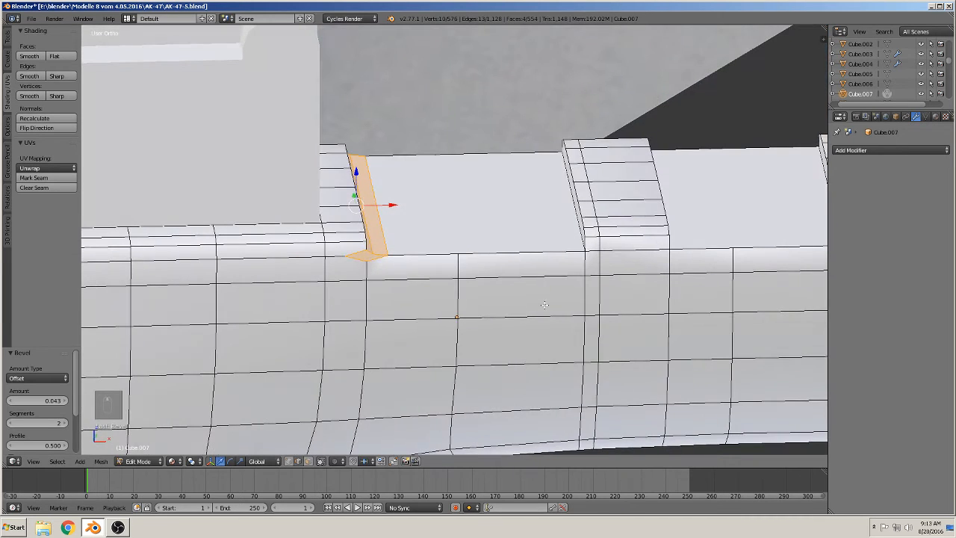
right_click(566, 217)
key(ctrl+b)
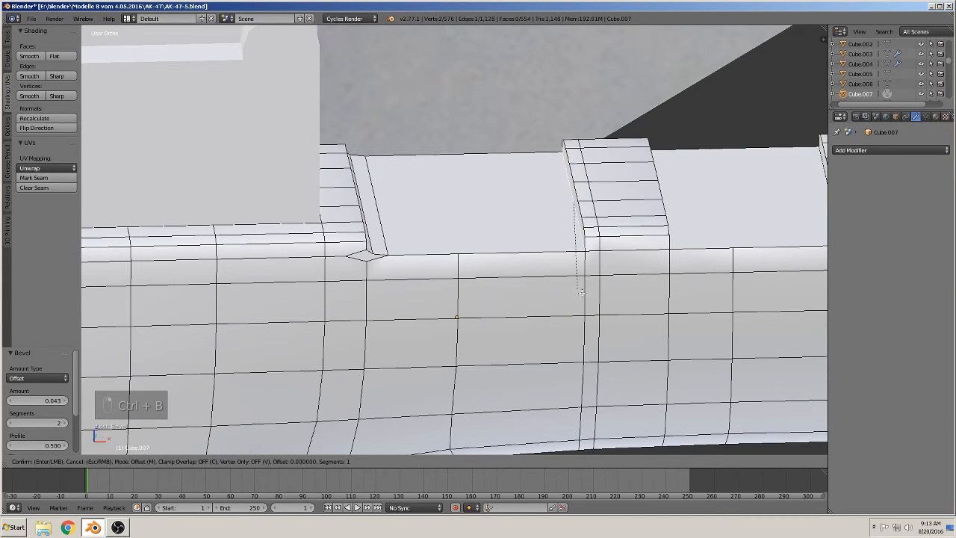
scroll(632, 364, up, 2)
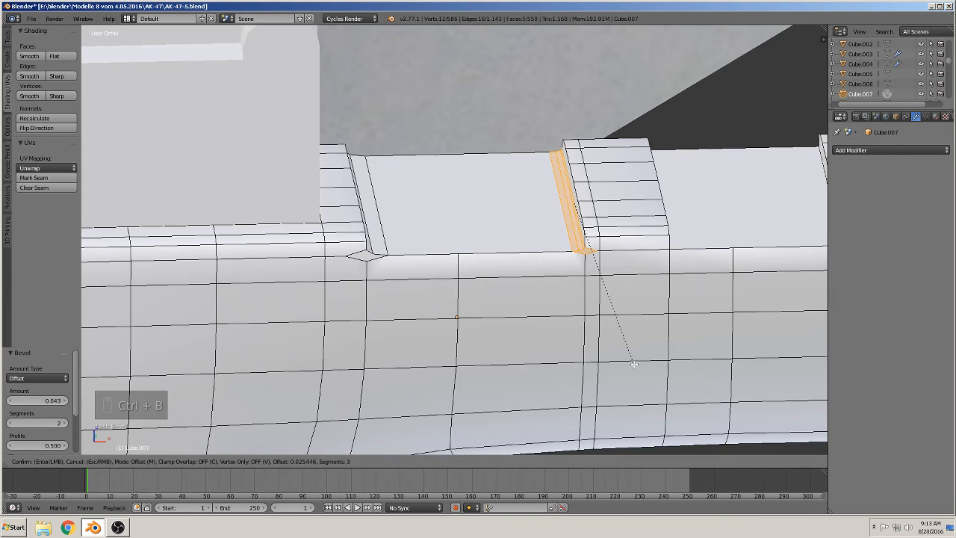
click(633, 363)
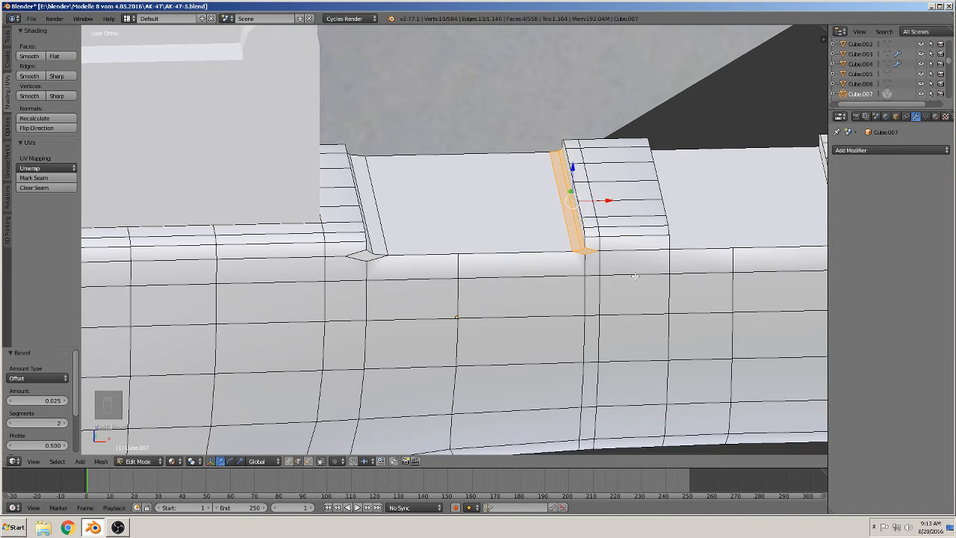
Bevel the bottom edge of the front notch's receiver-side wall by 0.039 with 3 segments.
shift+middle_drag(643, 235, 442, 264)
right_click(469, 260)
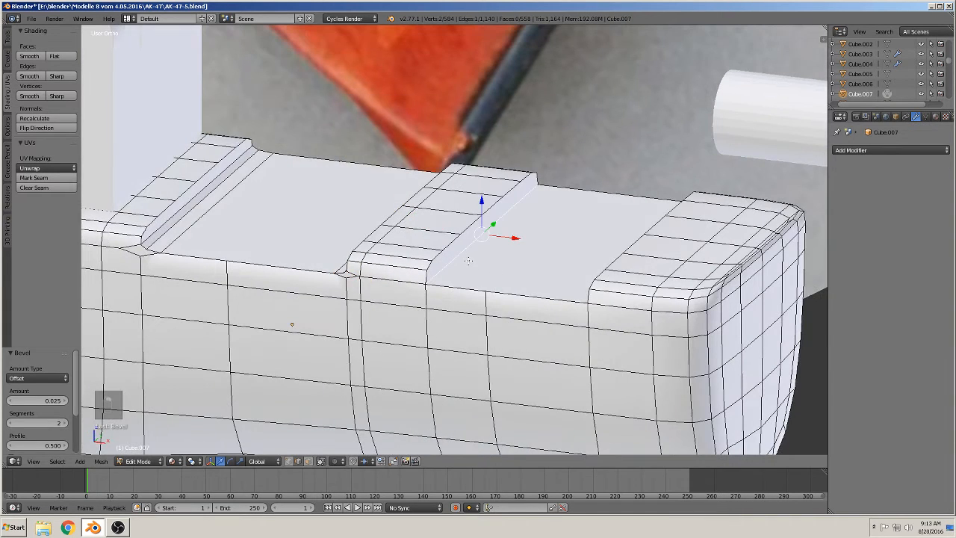
key(ctrl+b)
scroll(508, 299, up, 1)
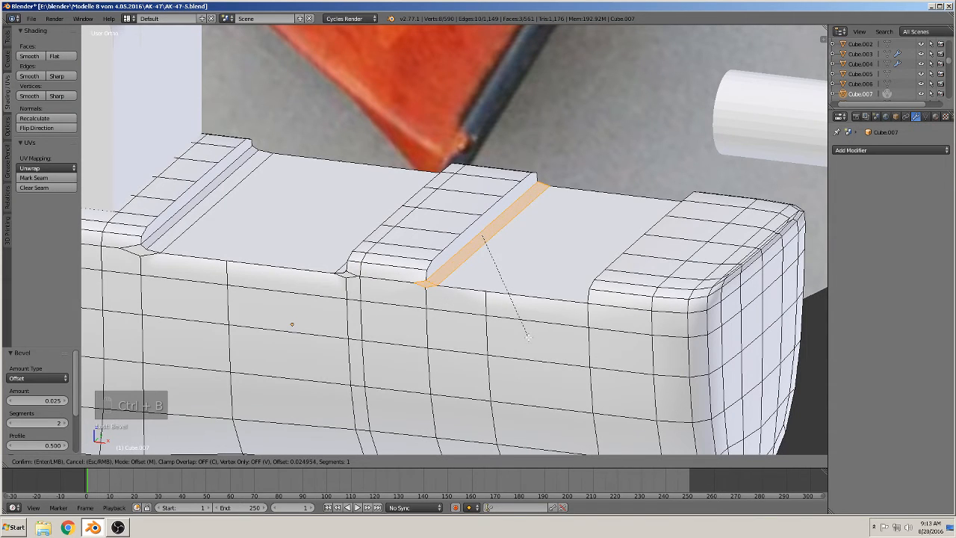
click(552, 376)
Bevel the bottom edge of the front notch's muzzle-side wall by about 0.027 with 3 segments.
middle_drag(552, 293, 596, 295)
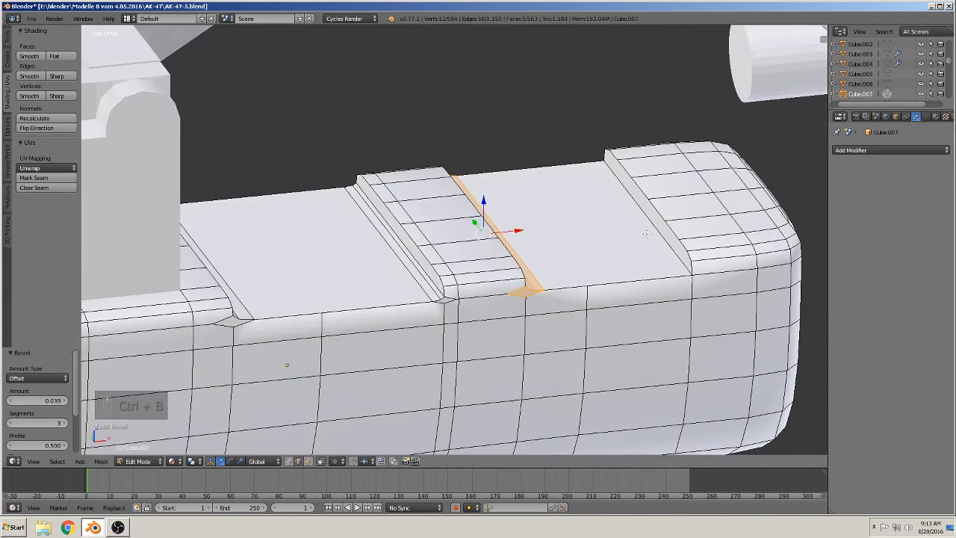
right_click(647, 232)
key(ctrl+b)
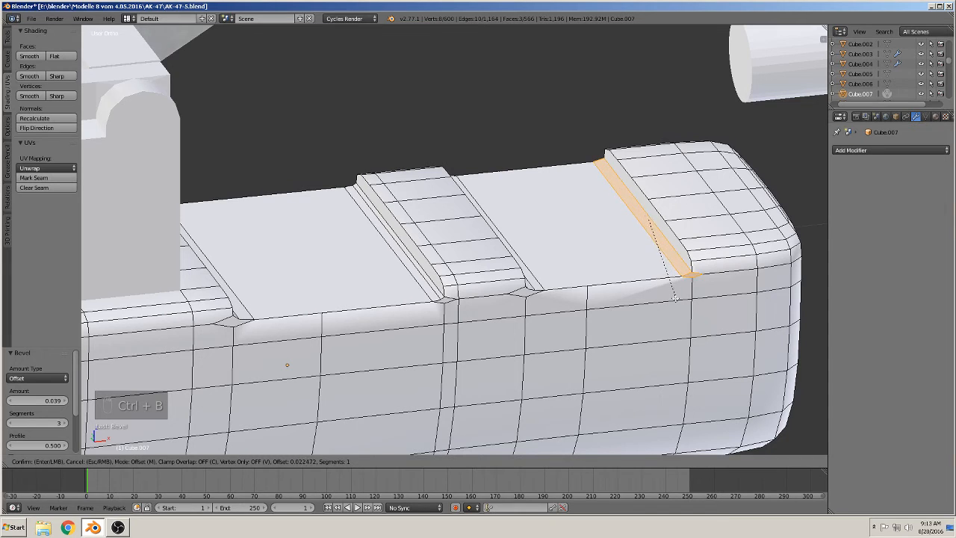
scroll(674, 315, up, 1)
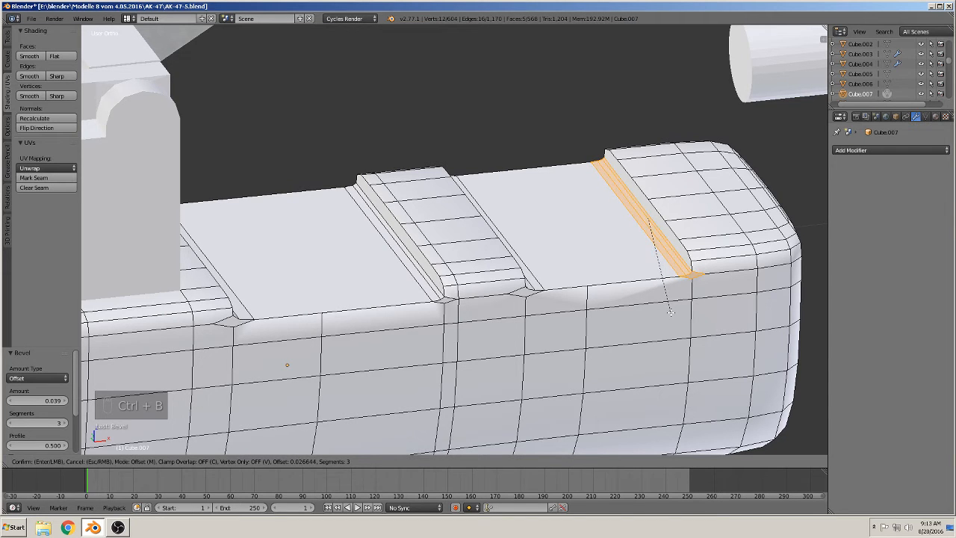
click(670, 307)
Return to Object Mode and examine the whole rifle and the reference photo's trigger guard area in front view.
scroll(596, 309, down, 3)
key(Tab)
middle_drag(596, 309, 554, 282)
scroll(567, 284, down, 3)
scroll(553, 281, down, 1)
scroll(553, 281, down, 5)
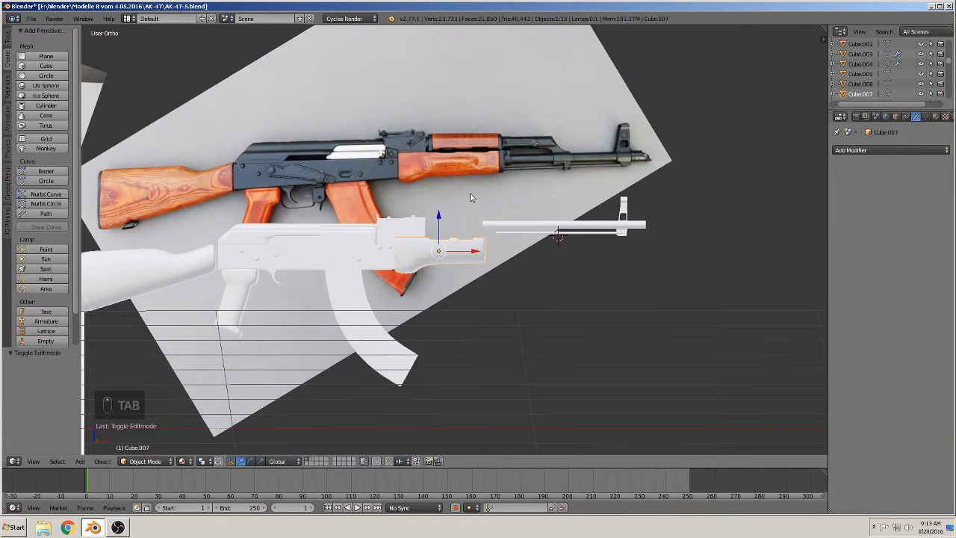
key(KP_1)
scroll(449, 259, up, 1)
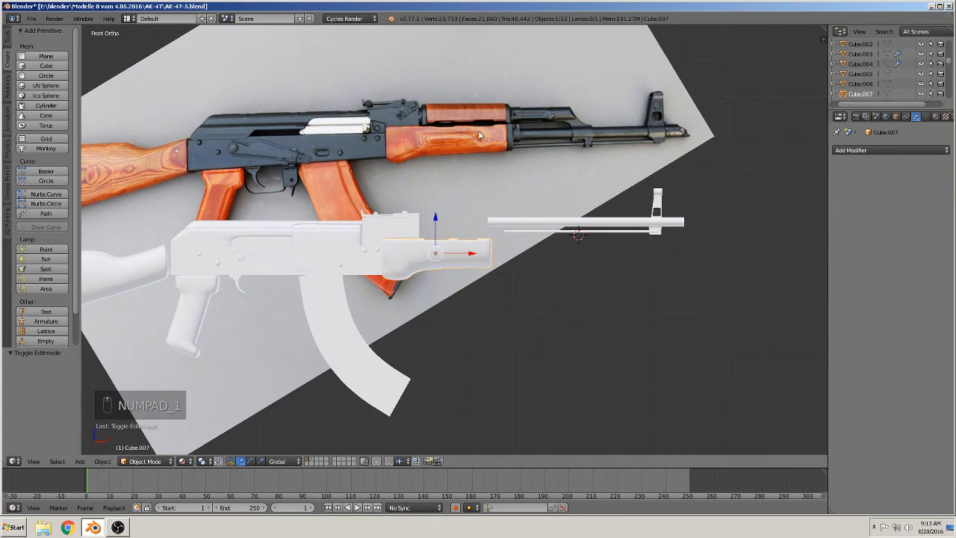
shift+middle_drag(366, 262, 451, 254)
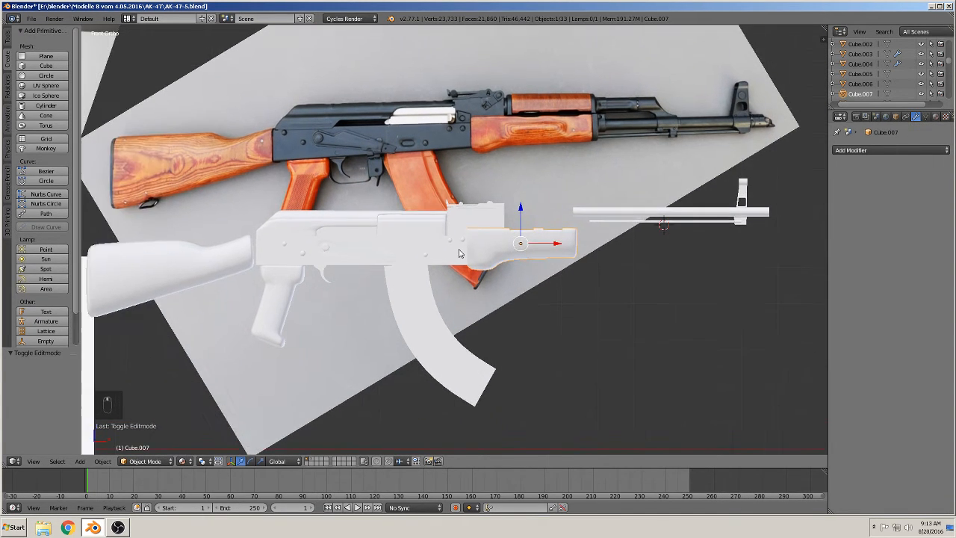
scroll(331, 160, up, 7)
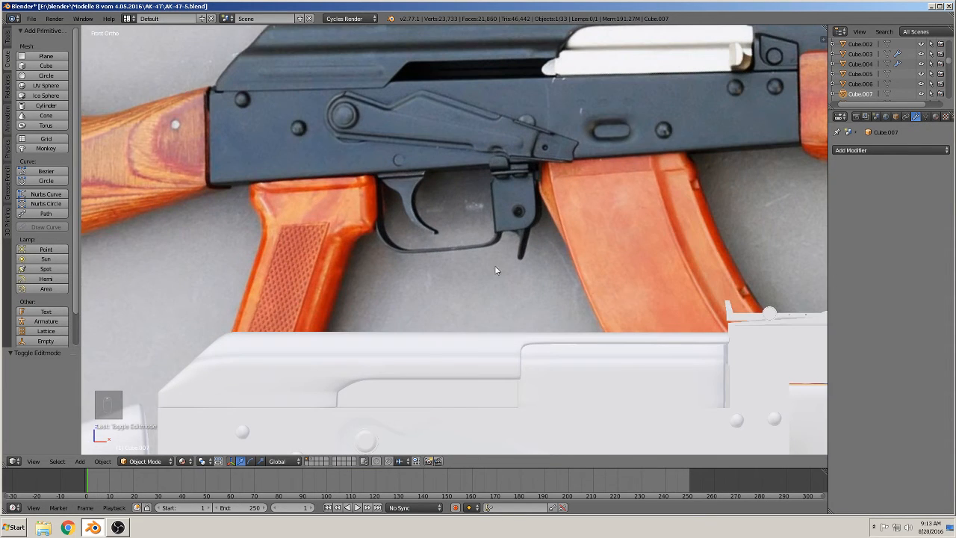
Add a mesh cube and scale it down to a small block roughly the size of the trigger guard details.
click(79, 461)
mouse_move(111, 447)
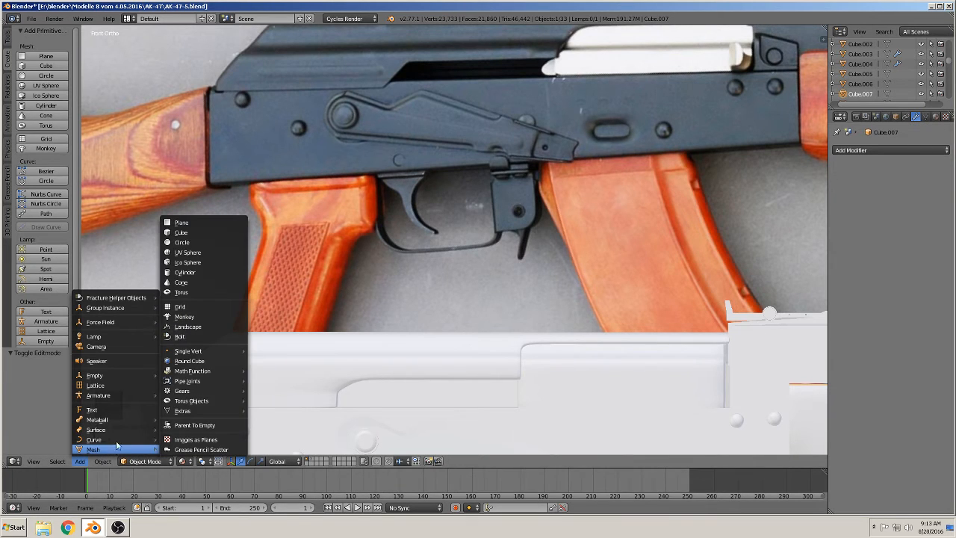
click(190, 232)
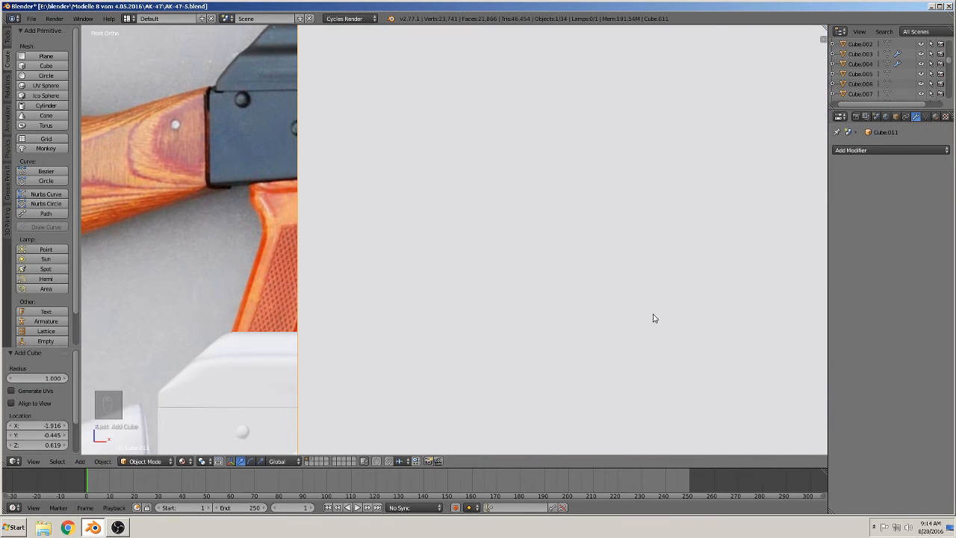
key(s)
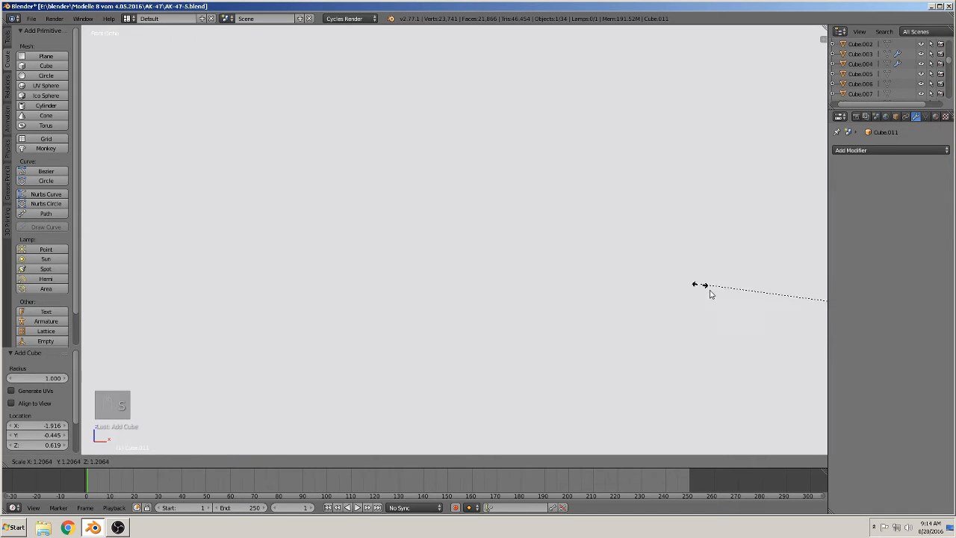
click(374, 336)
key(g)
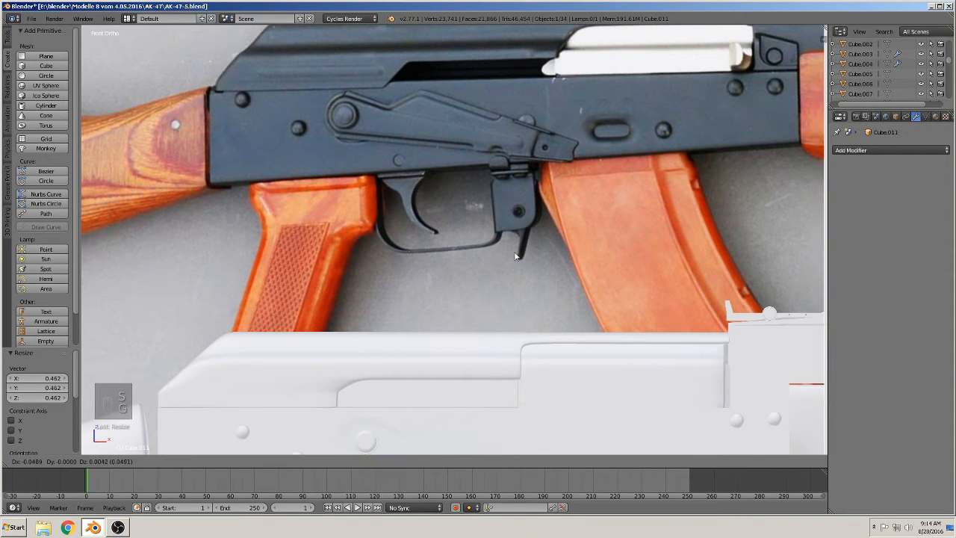
click(671, 253)
key(s)
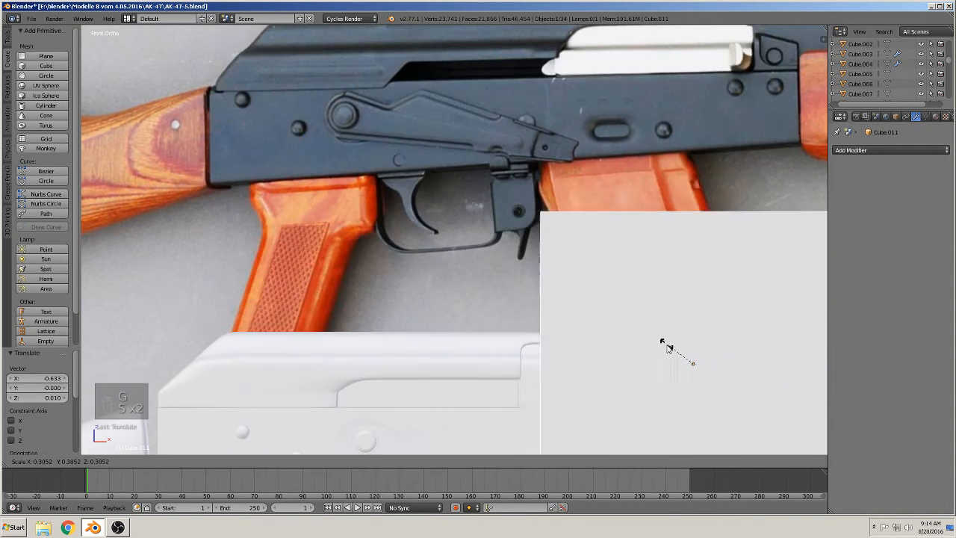
click(691, 360)
Place the small cube over the rear of the reference photo's trigger guard and enlarge it to span the guard's height.
key(g)
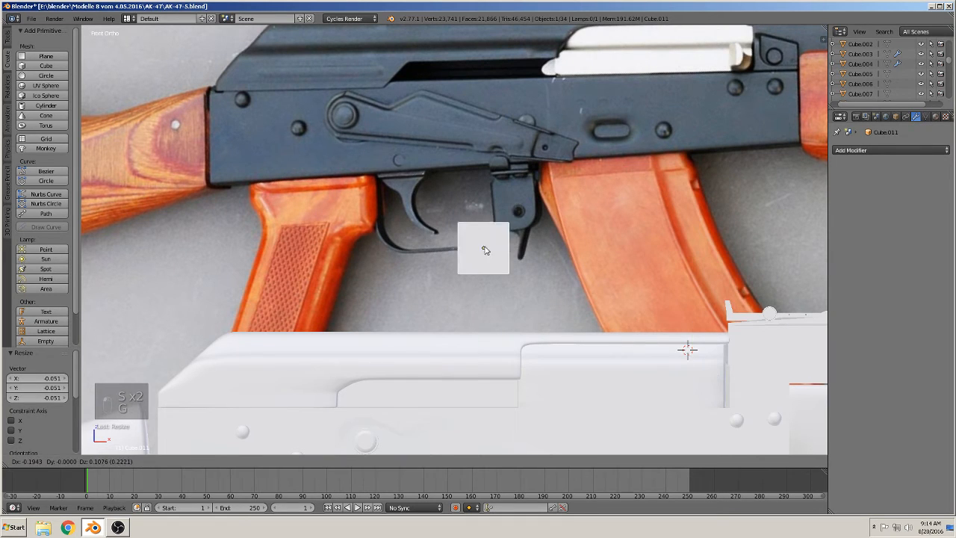
click(408, 193)
key(s)
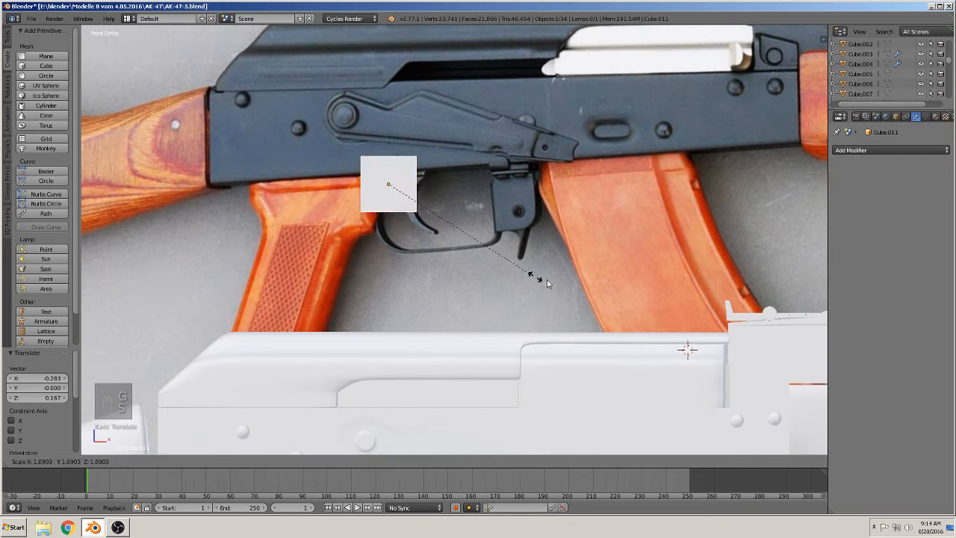
click(647, 301)
mouse_move(394, 160)
mouse_down()
mouse_move(390, 203)
mouse_move(391, 175)
mouse_up()
Flatten the cube into a thin upright strip by scaling it 0.049 along X and 0.405 along Y.
key(s)
key(x)
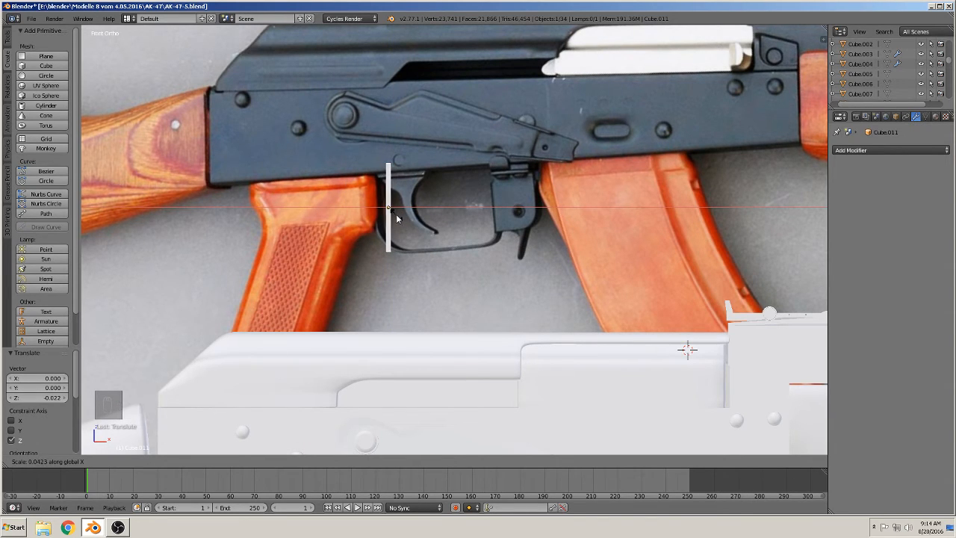
click(398, 219)
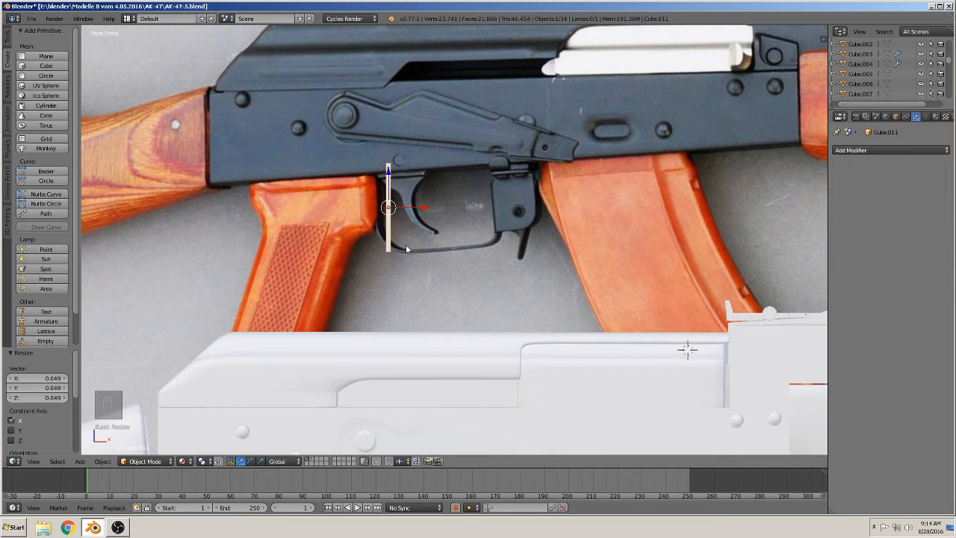
middle_drag(405, 244, 347, 197)
scroll(389, 212, up, 5)
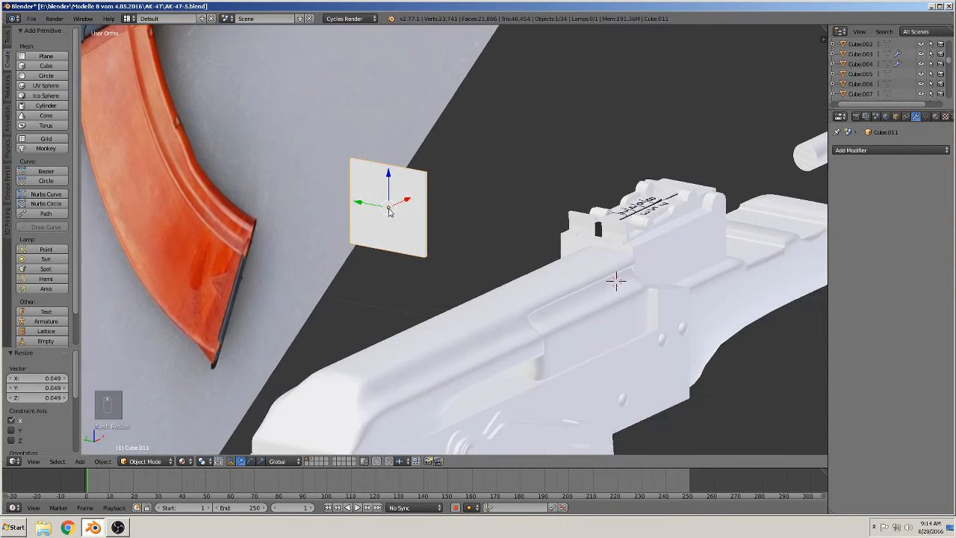
key(s)
key(y)
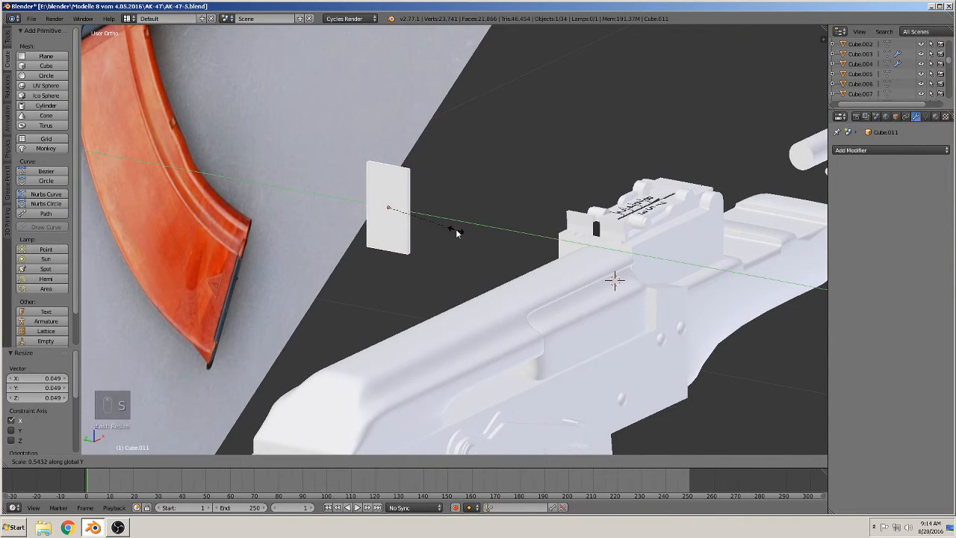
click(440, 223)
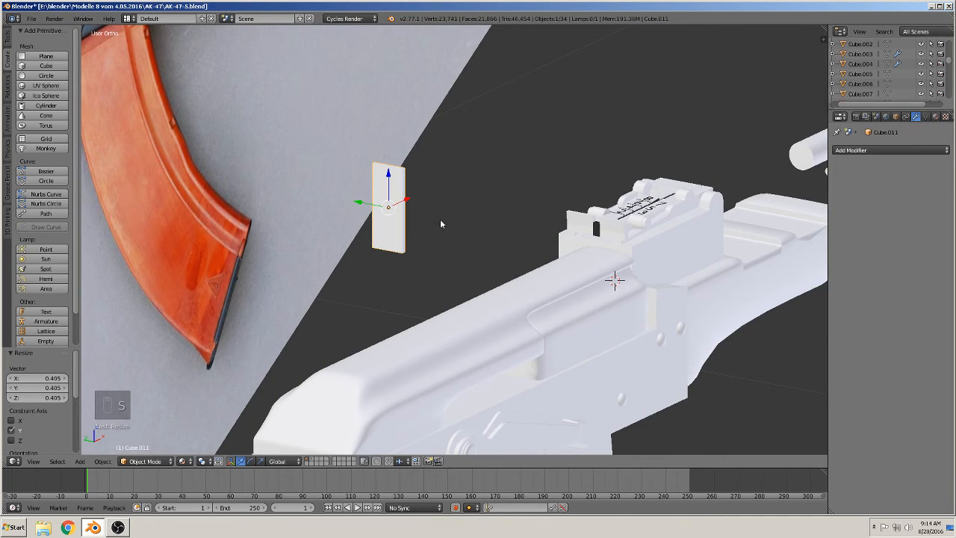
Enter Edit Mode on the strip and add one horizontal loop cut close to its lower end.
middle_drag(441, 224, 424, 239)
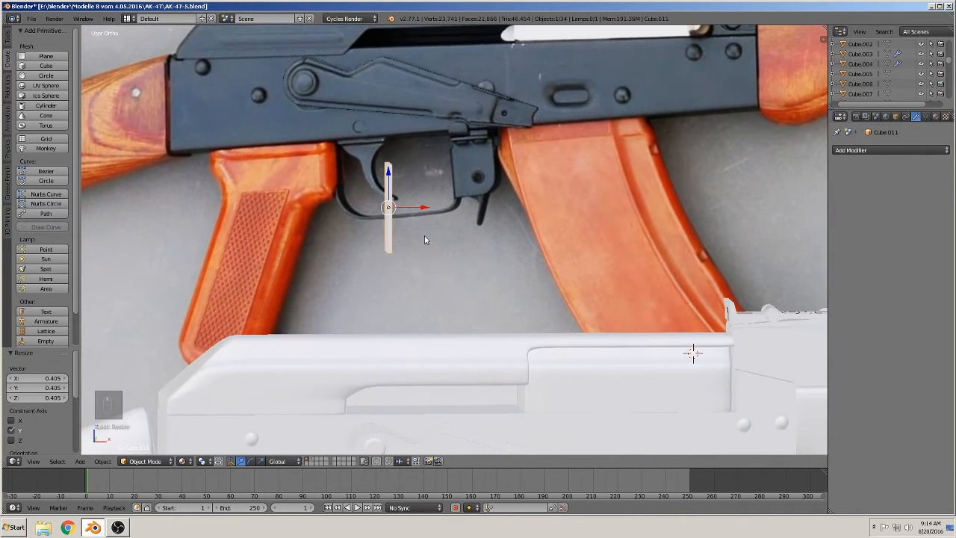
key(KP_1)
scroll(444, 245, up, 2)
key(Tab)
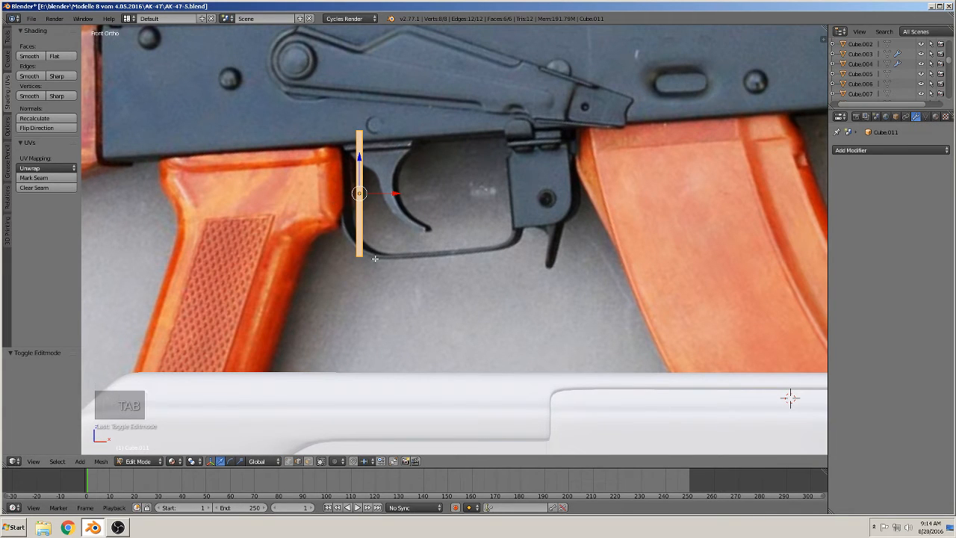
middle_drag(373, 256, 373, 246)
key(ctrl+r)
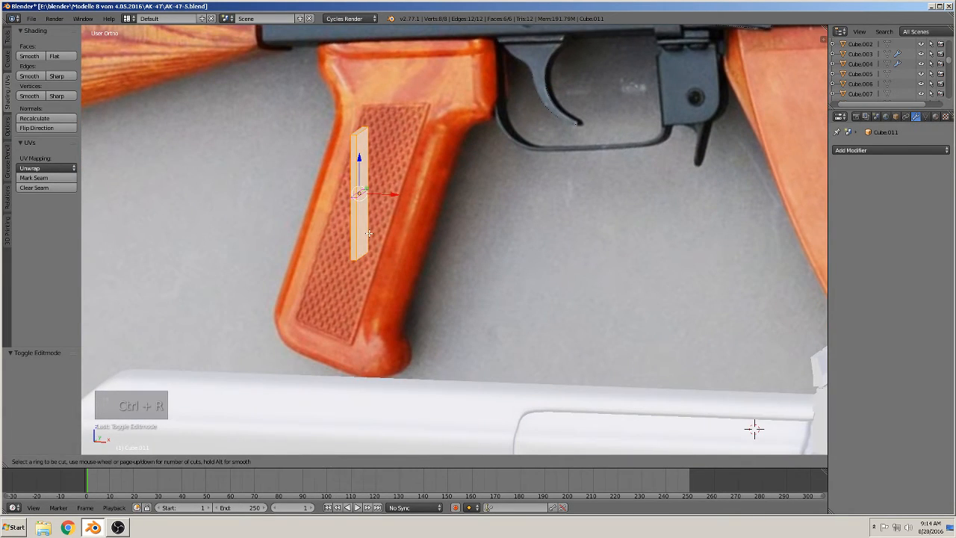
click(374, 267)
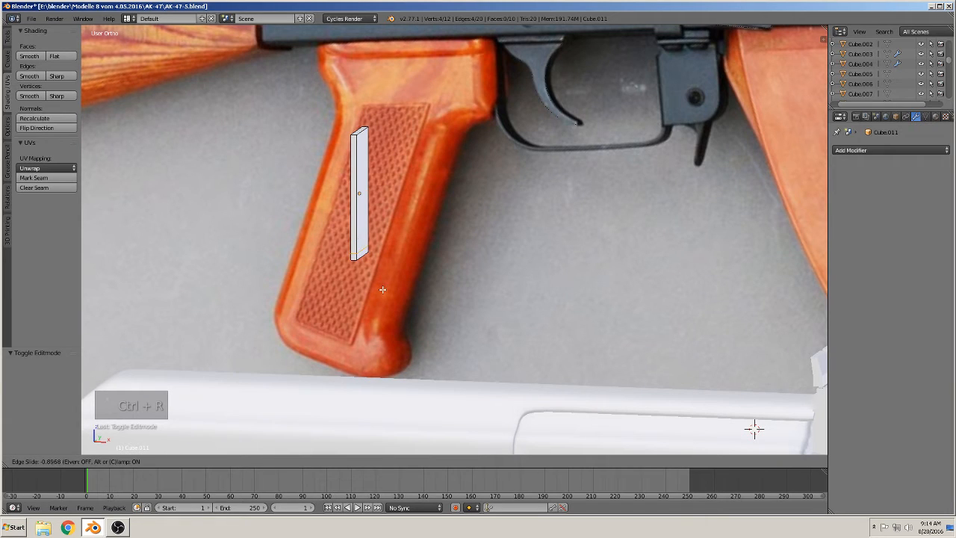
click(382, 289)
Extrude the front face of the strip's bottom segment along X by 0.092, and extend its end by another 0.004.
scroll(377, 269, up, 1)
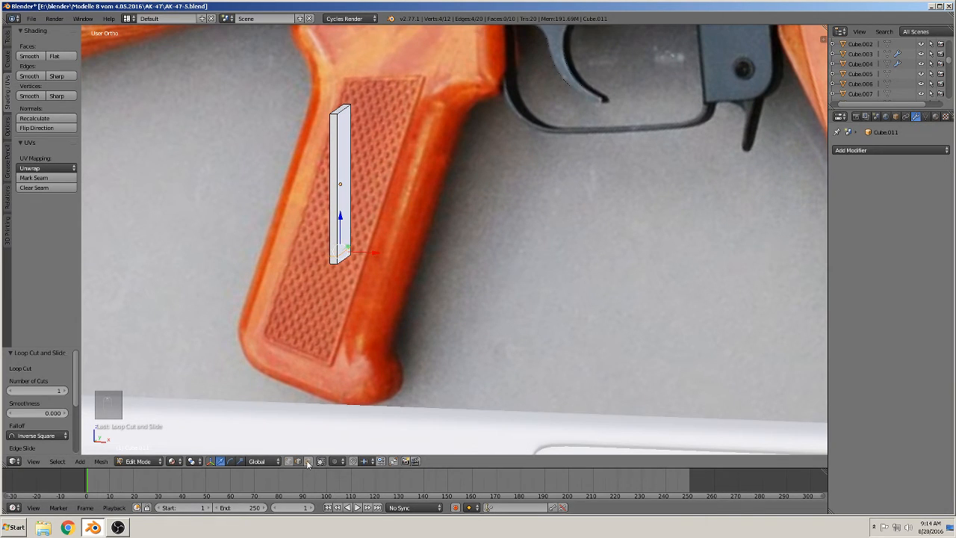
right_click(349, 254)
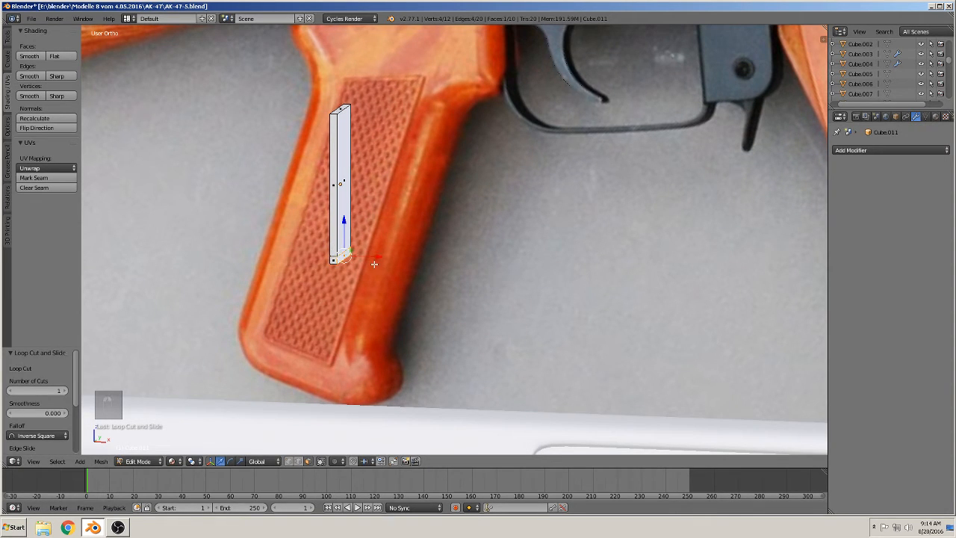
key(e)
key(x)
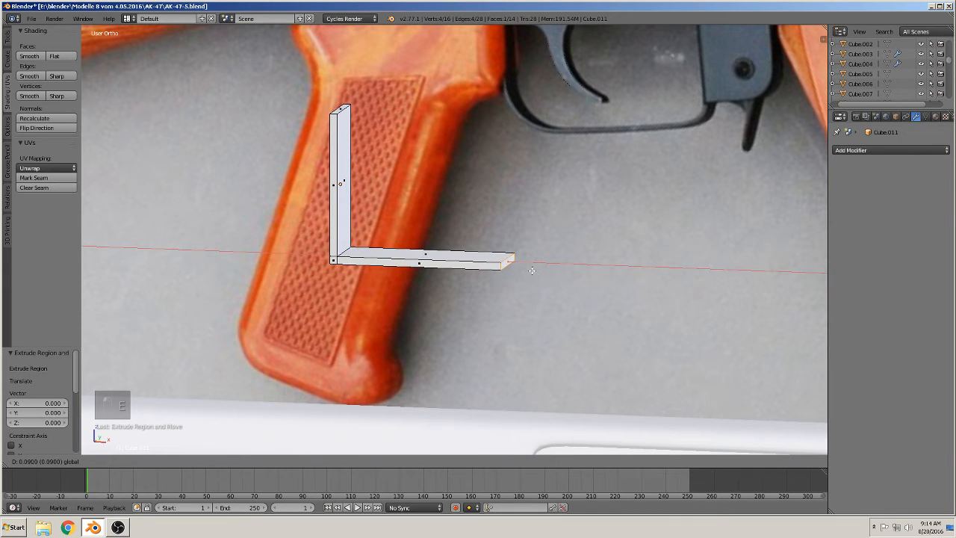
click(535, 276)
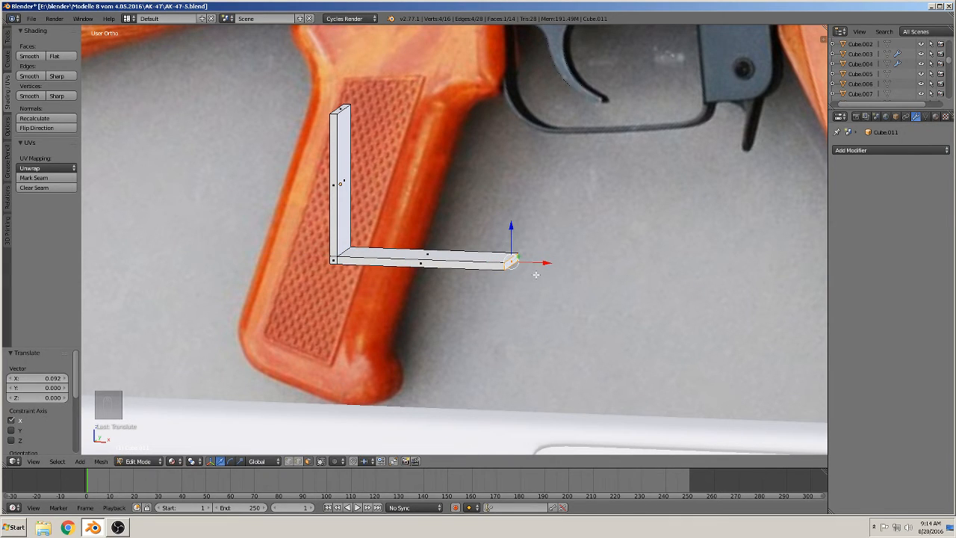
key(e)
key(x)
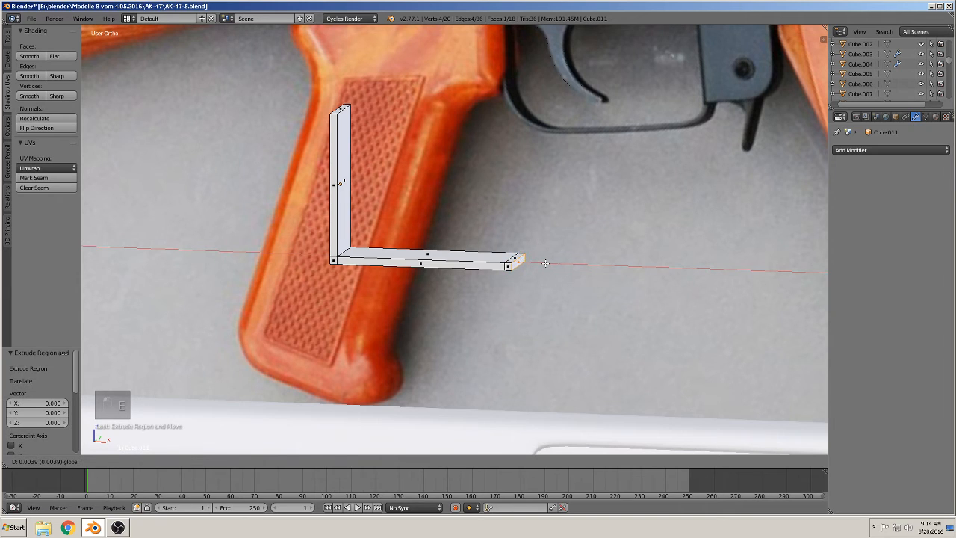
click(546, 263)
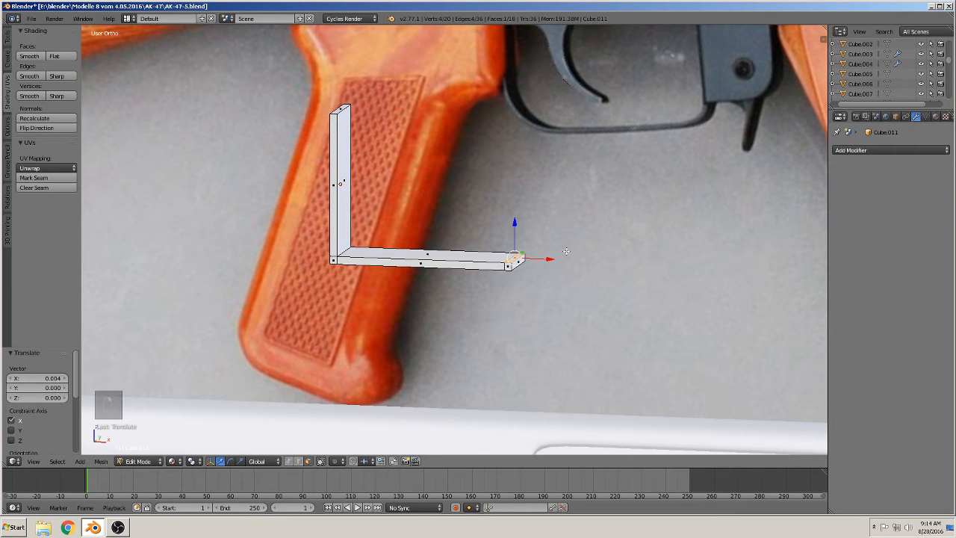
Extrude the top face of the horizontal bar's end segment upward by 0.005 and again by 0.001 along Z.
shift+middle_drag(539, 243, 527, 277)
key(e)
right_click(498, 265)
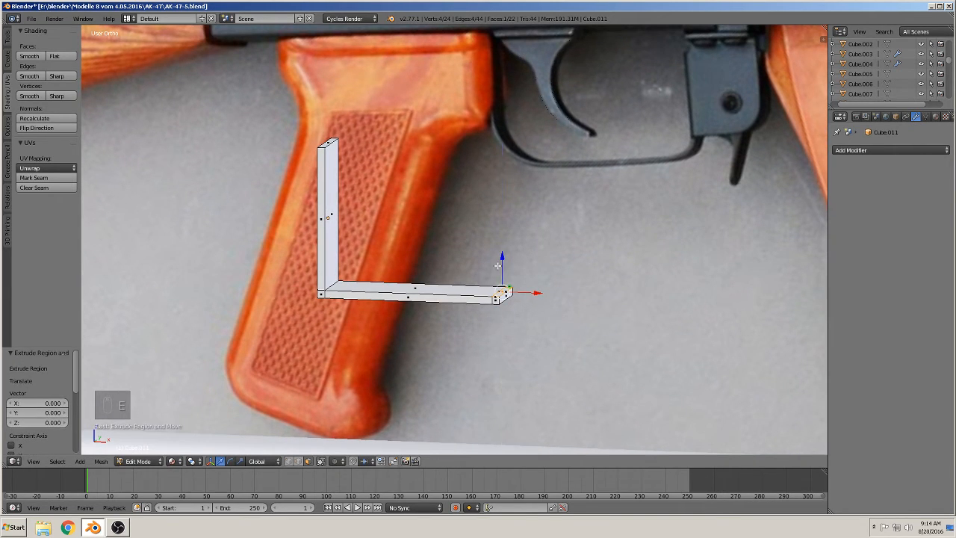
drag(508, 265, 508, 254)
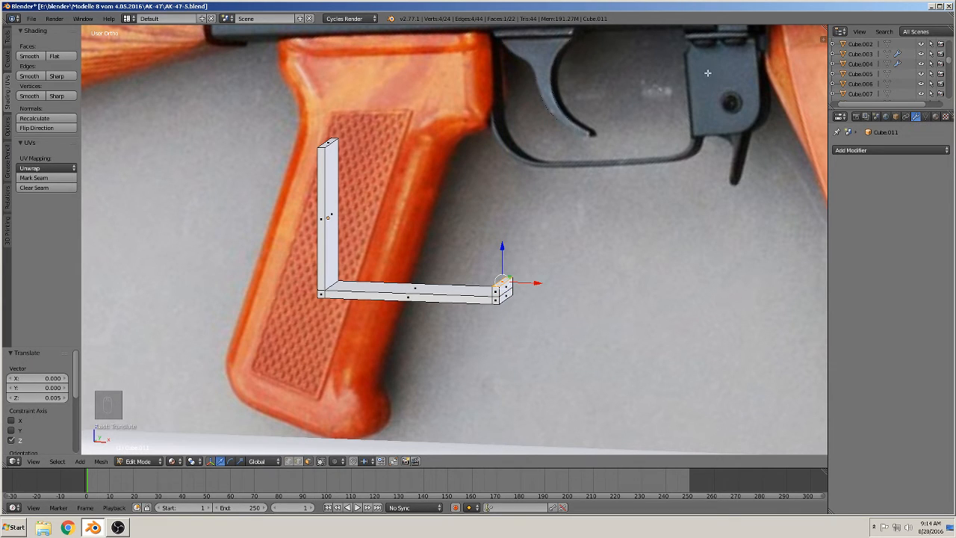
key(e)
right_click(518, 290)
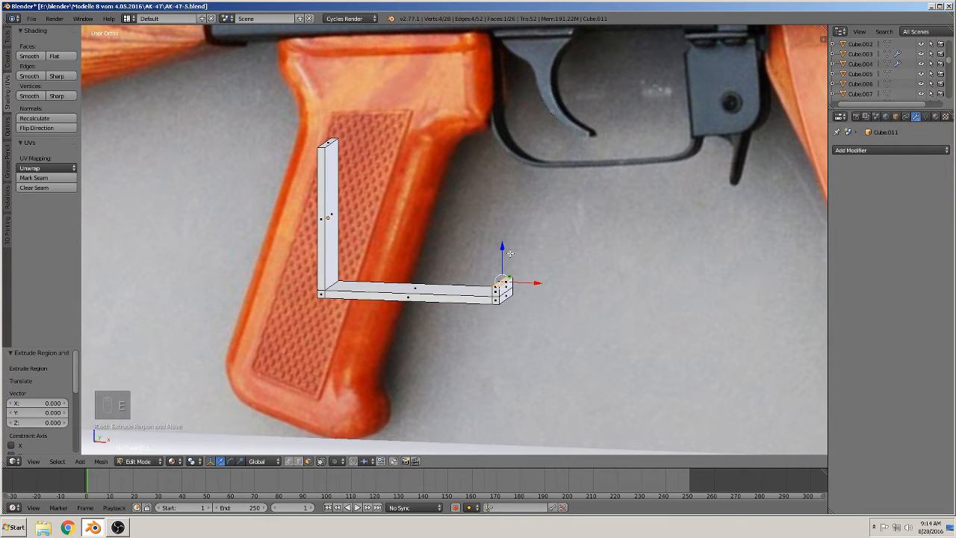
drag(509, 254, 510, 250)
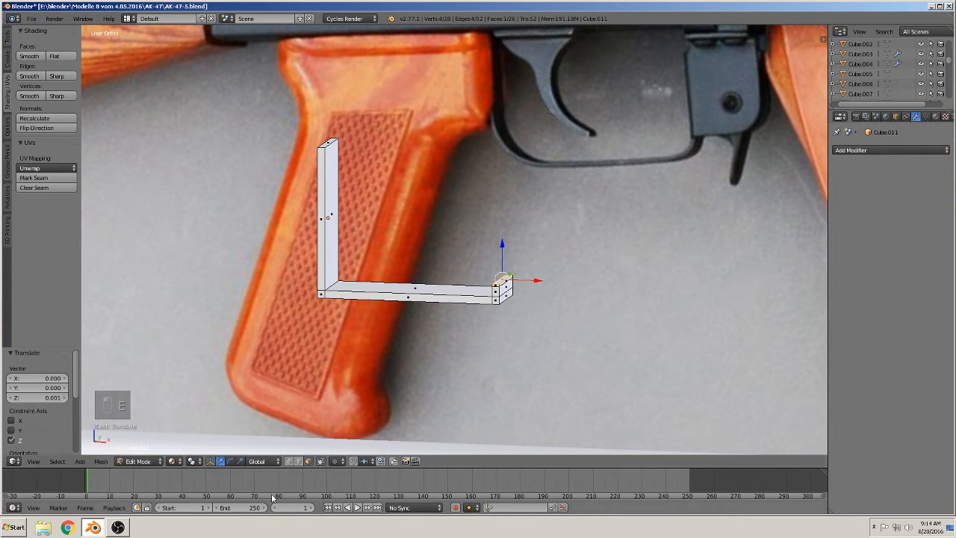
Extrude the upper outer edge of the horizontal bar's raised end block along X into a flat plate, extending it by another 0.004.
click(301, 462)
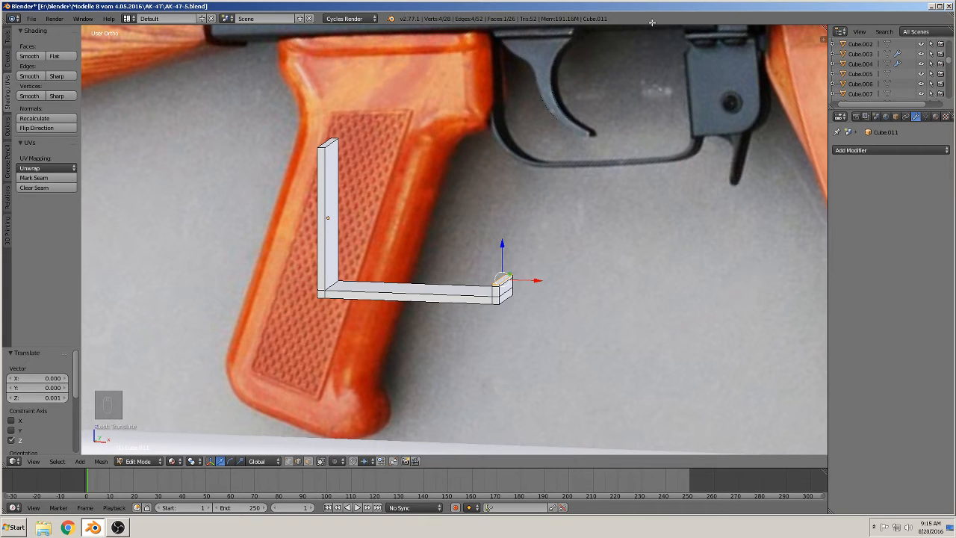
click(940, 7)
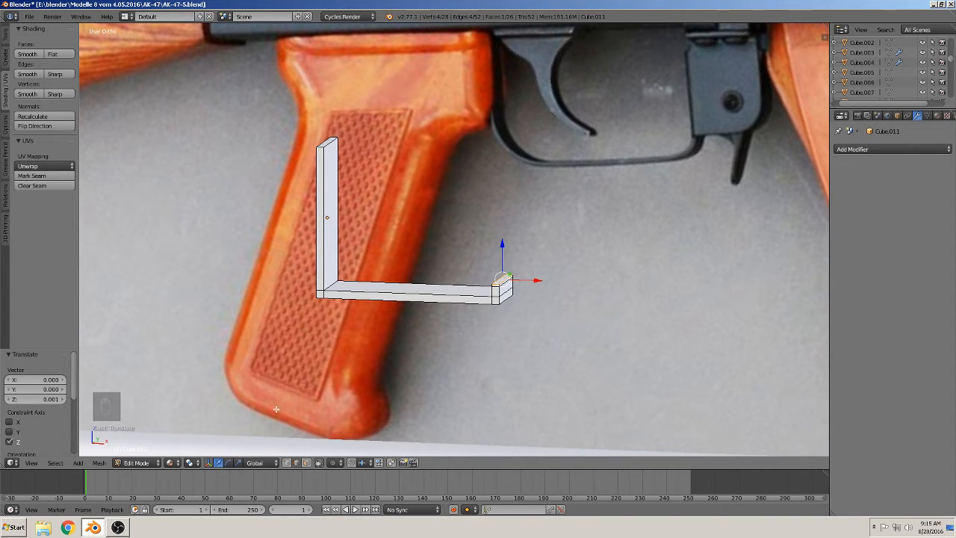
click(505, 279)
right_click(507, 281)
scroll(548, 303, up, 2)
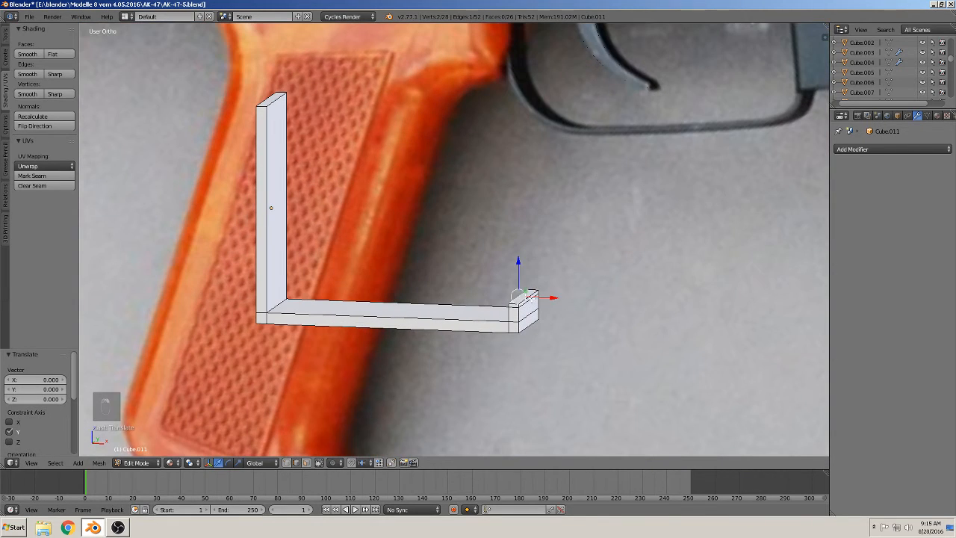
scroll(527, 296, down, 1)
scroll(543, 301, down, 1)
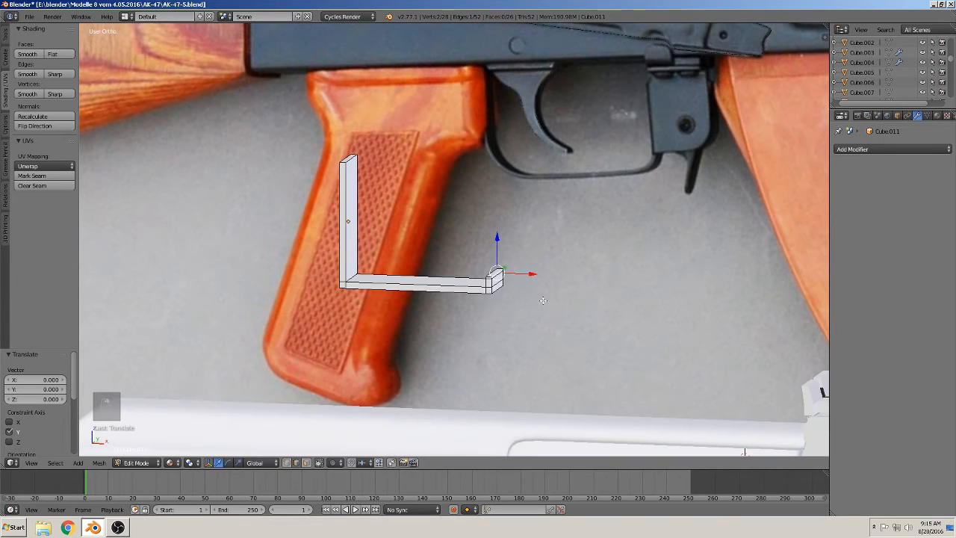
key(e)
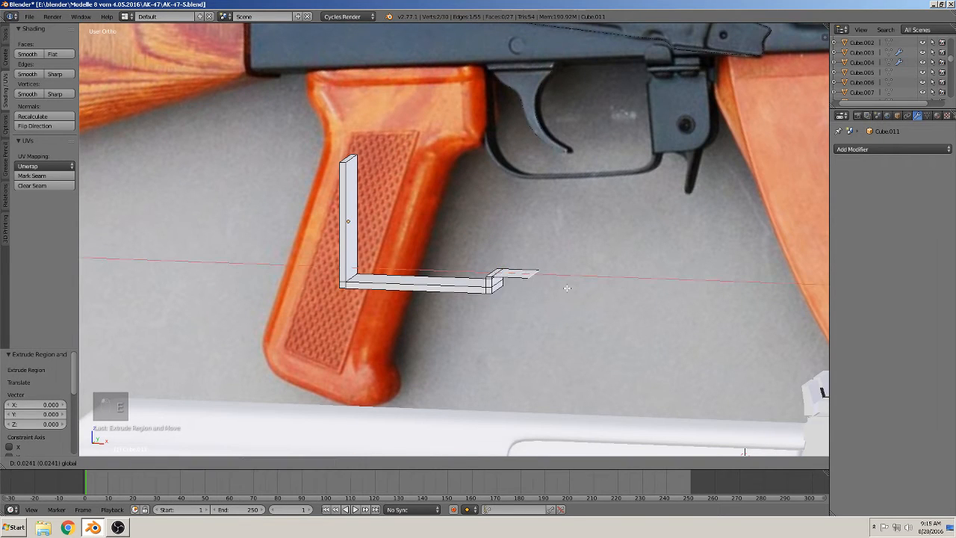
click(573, 291)
drag(581, 281, 572, 278)
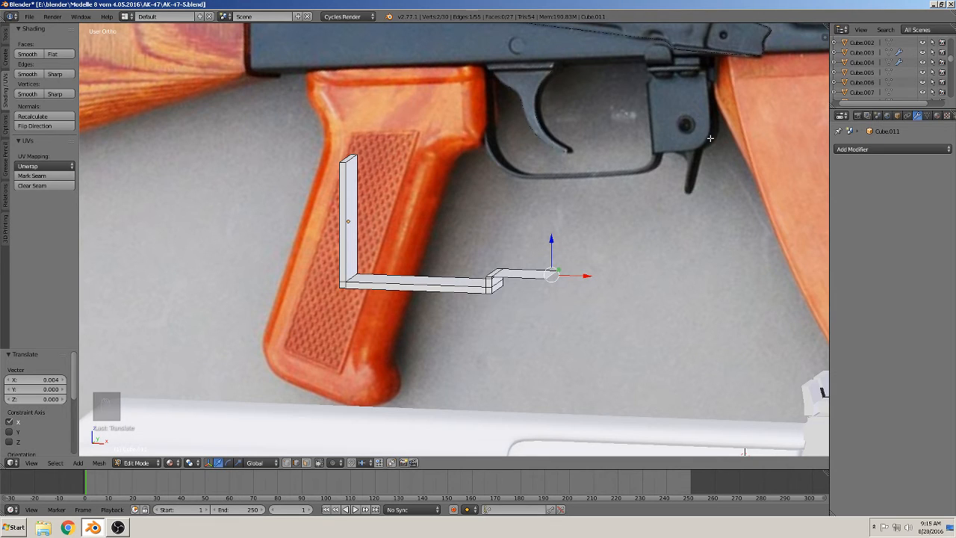
scroll(636, 280, up, 4)
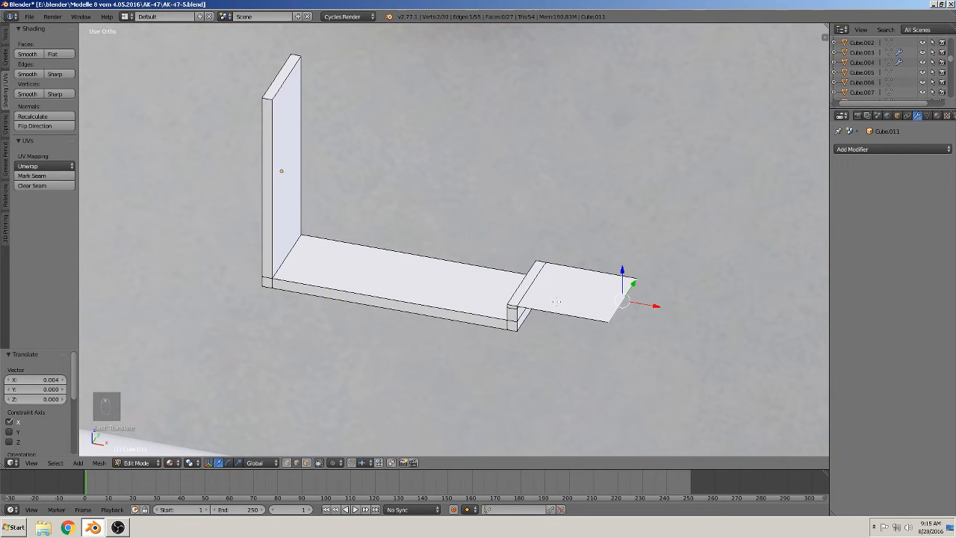
key(ctrl+r)
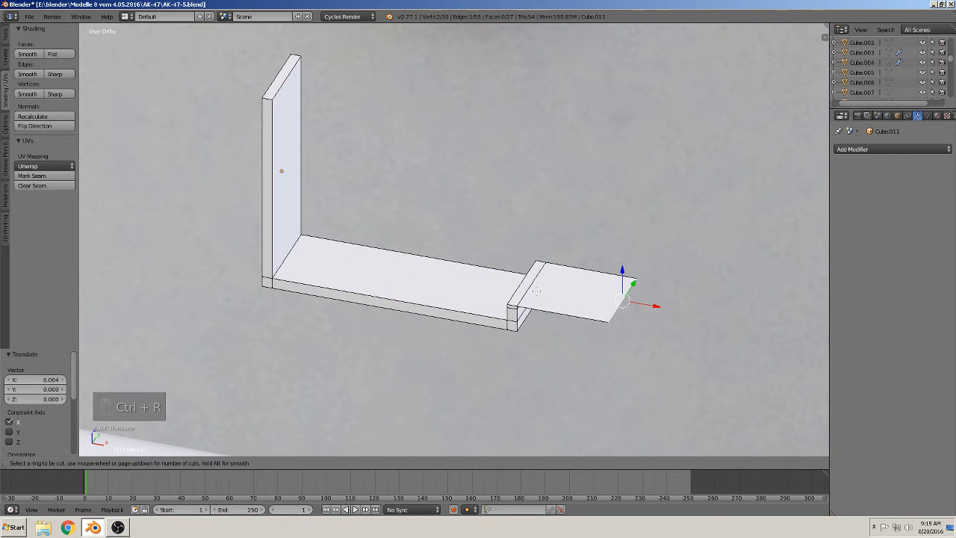
key(Escape)
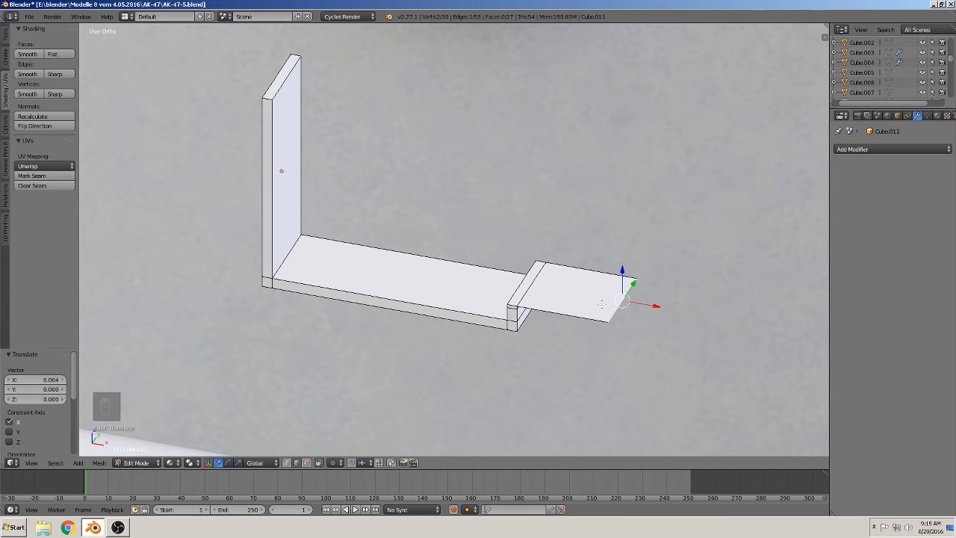
scroll(577, 303, up, 5)
shift+middle_drag(580, 296, 397, 299)
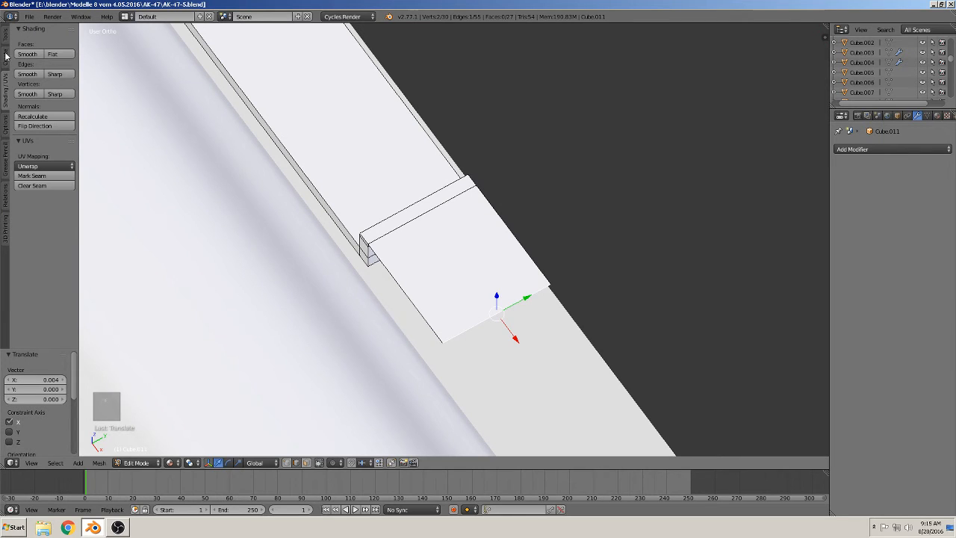
middle_drag(143, 169, 209, 112)
scroll(331, 148, down, 5)
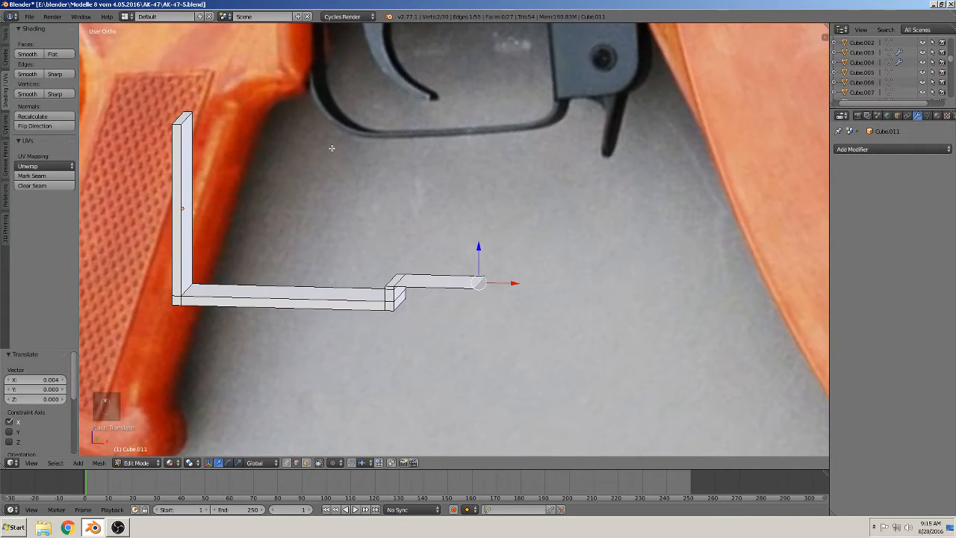
Extrude the outline edges of the flat plate and end block upward by 0.076 along Z to form an open box.
shift+middle_drag(417, 249, 368, 322)
scroll(412, 339, up, 2)
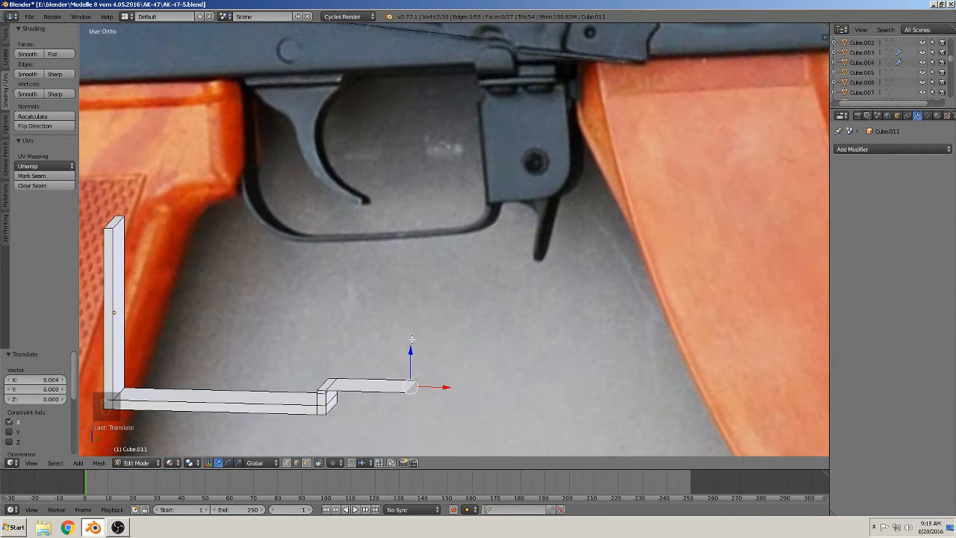
right_click(363, 390)
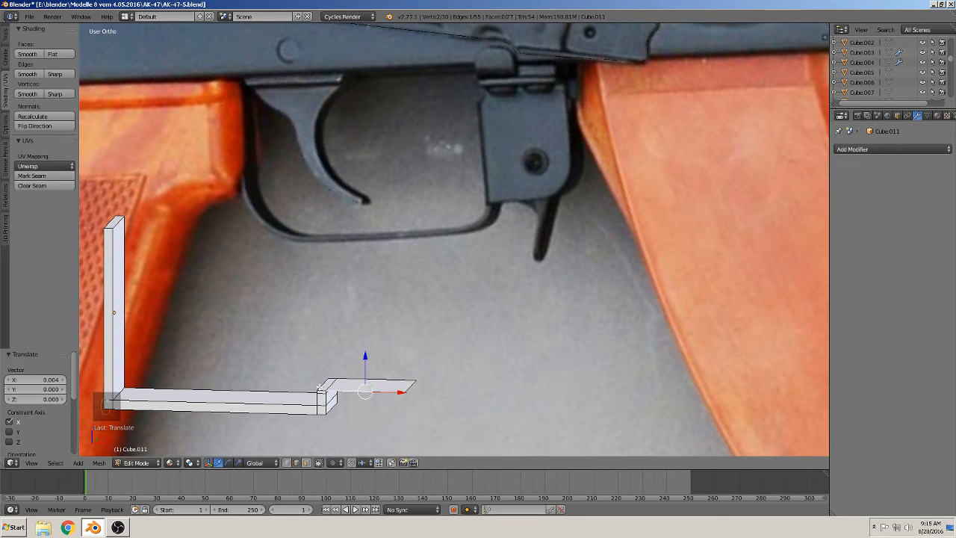
shift+right_click(321, 389)
shift+right_click(324, 385)
shift+right_click(341, 379)
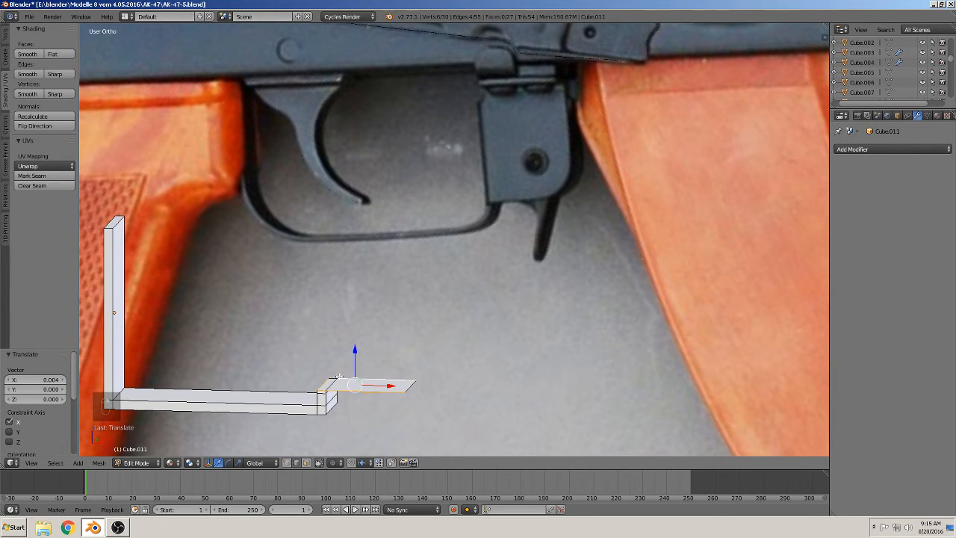
shift+right_click(382, 384)
key(e)
right_click(376, 361)
key(g)
key(z)
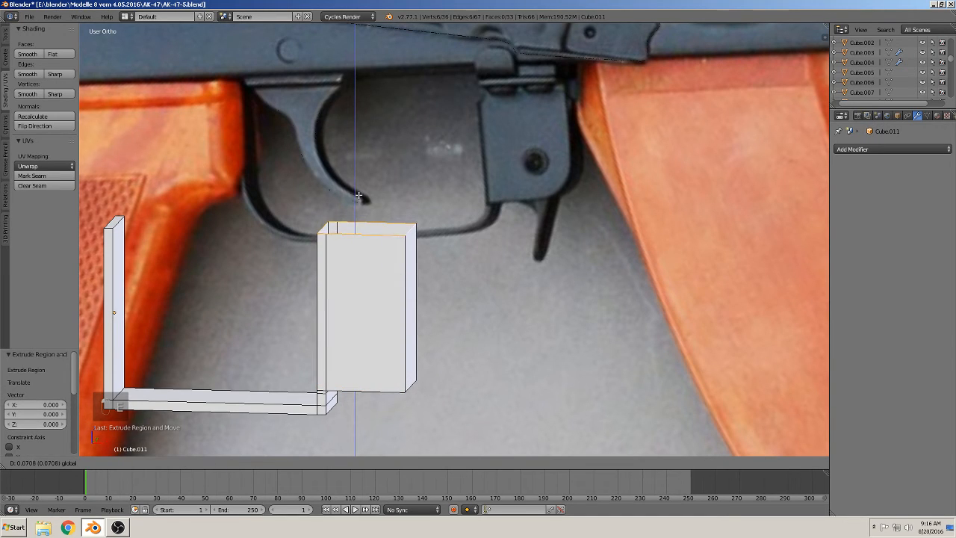
click(356, 181)
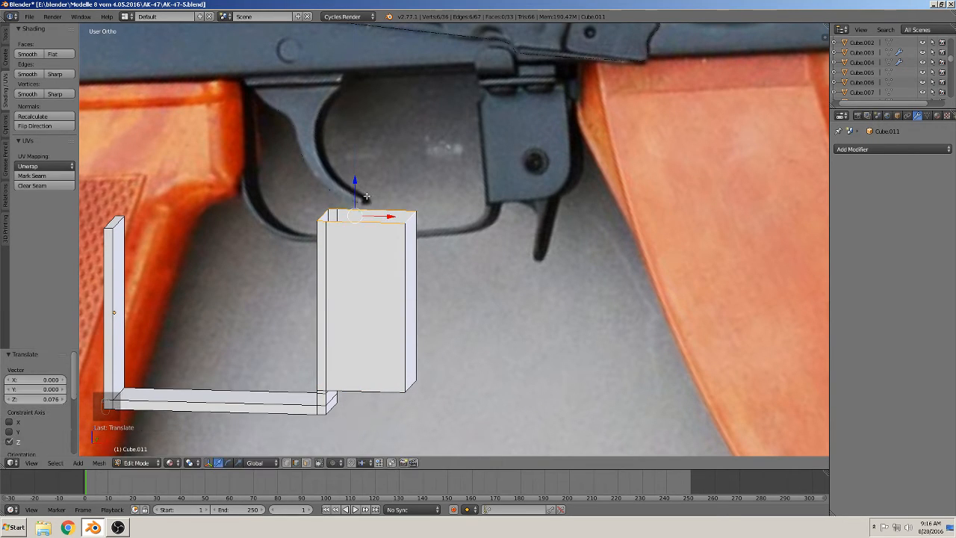
Extrude the open box's upper edges upward again by 0.002 along Z to create a narrow rim.
key(e)
right_click(364, 195)
key(g)
key(z)
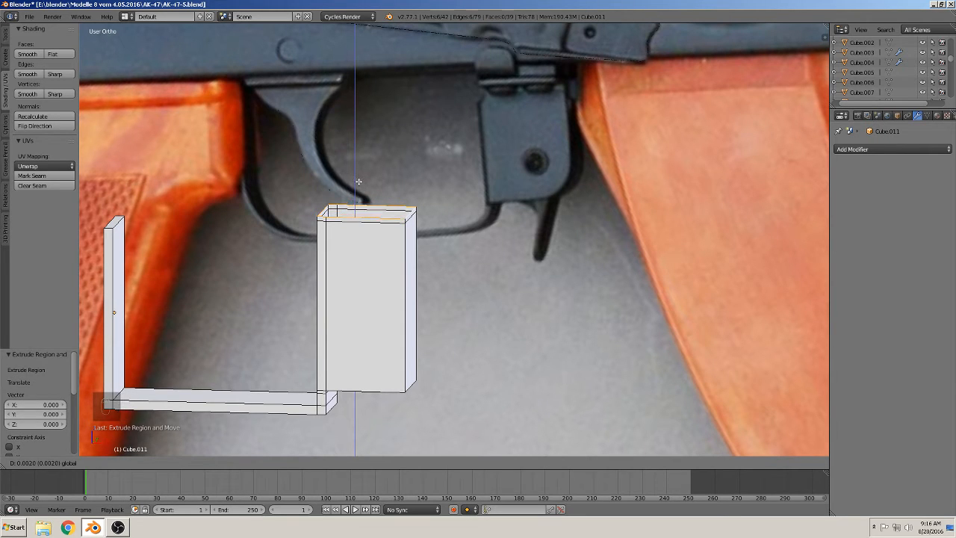
click(358, 181)
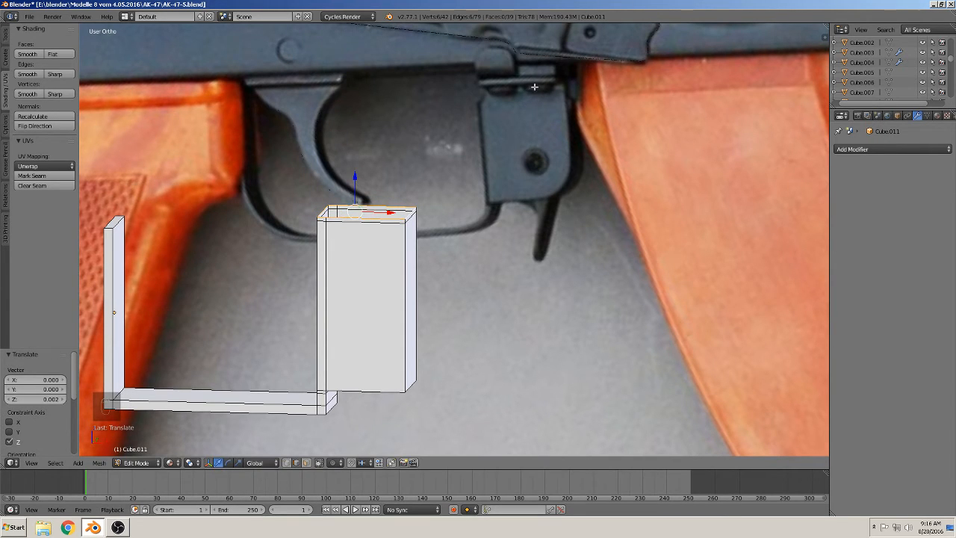
Add a vertical loop cut through the box's side walls, slid close to the corner with the outer end wall.
middle_drag(471, 256, 346, 399)
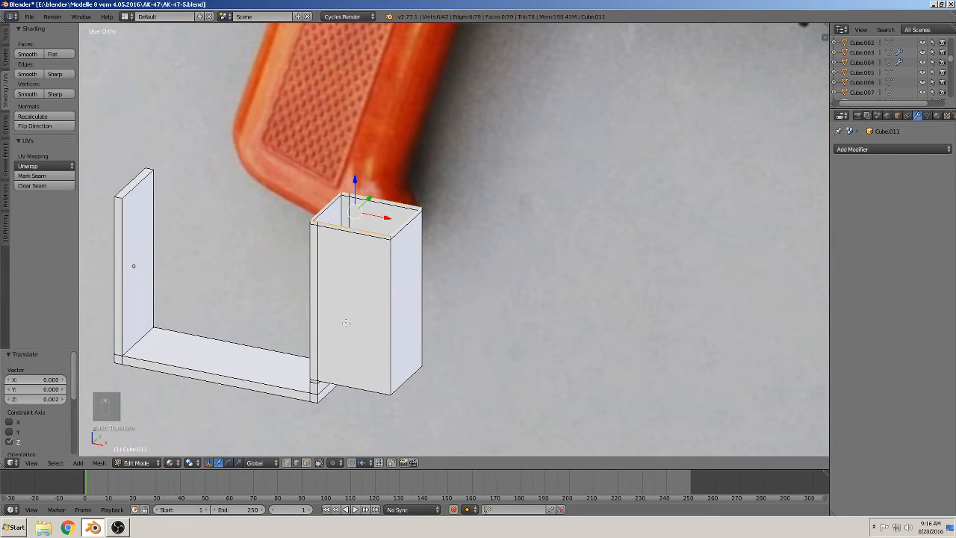
click(307, 462)
right_click(356, 230)
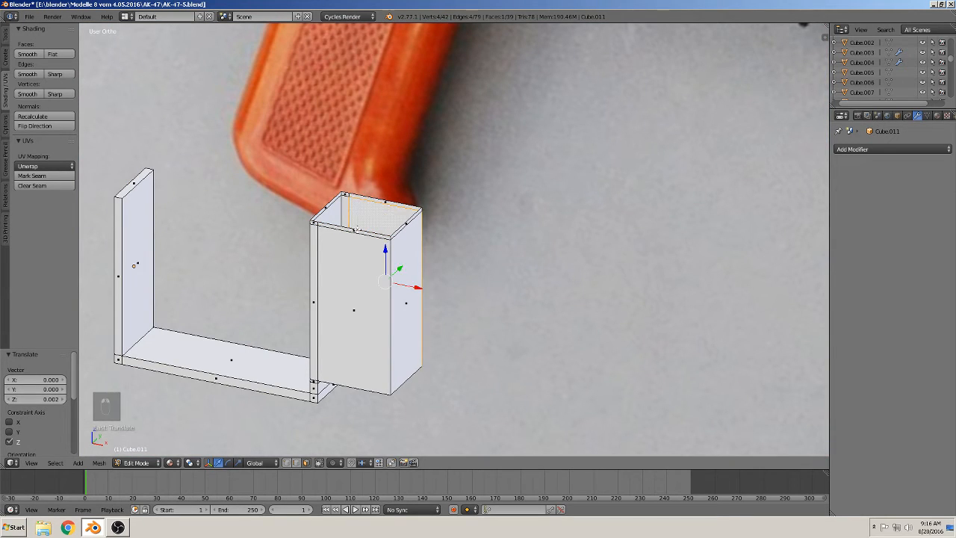
right_click(340, 233)
right_click(341, 231)
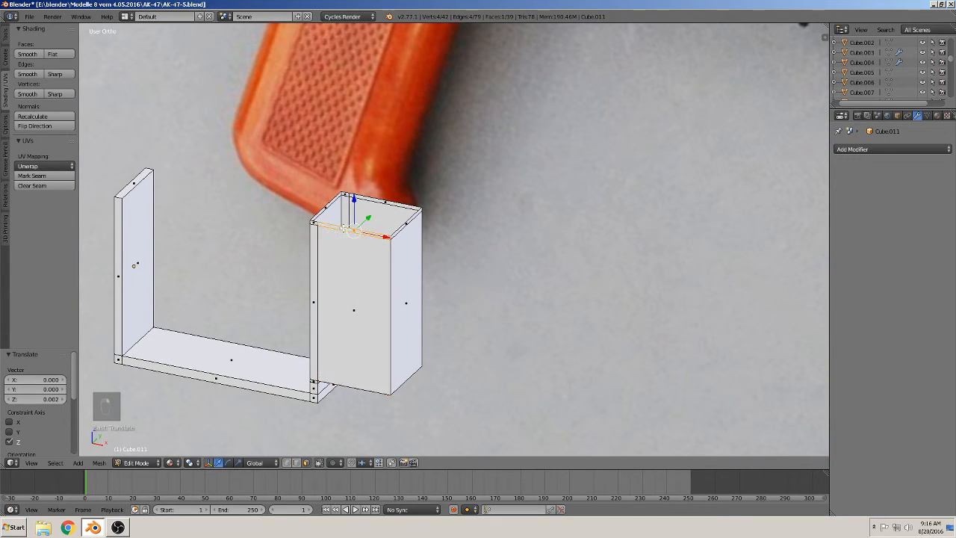
key(ctrl+r)
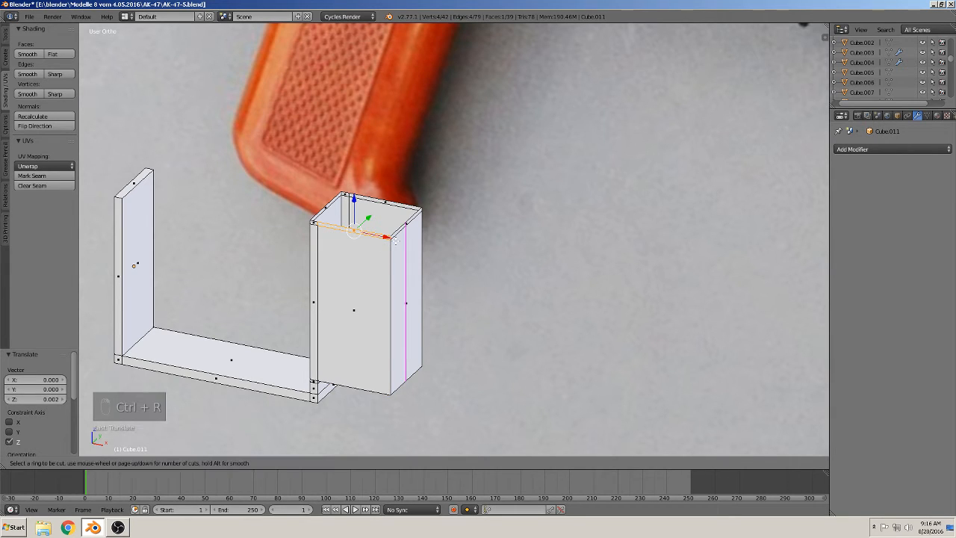
click(373, 240)
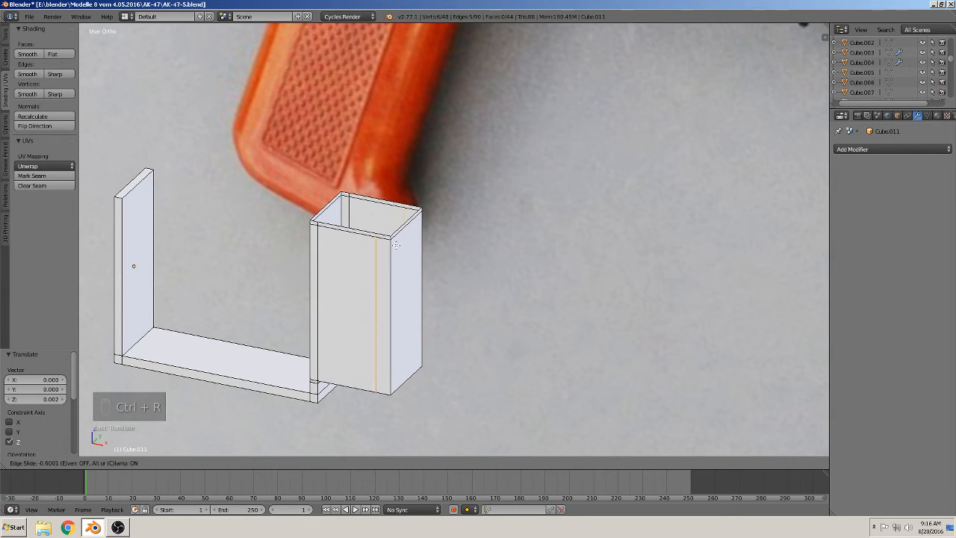
click(403, 247)
Add two vertical loop cuts to the box's outer end wall and spread them apart by scaling 2.275 along Y.
key(ctrl+r)
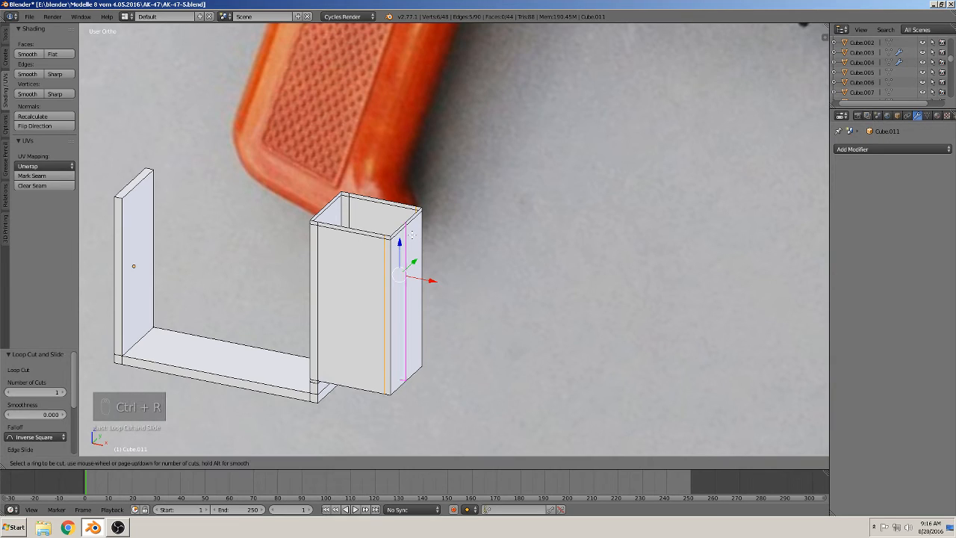
scroll(411, 230, up, 1)
click(411, 231)
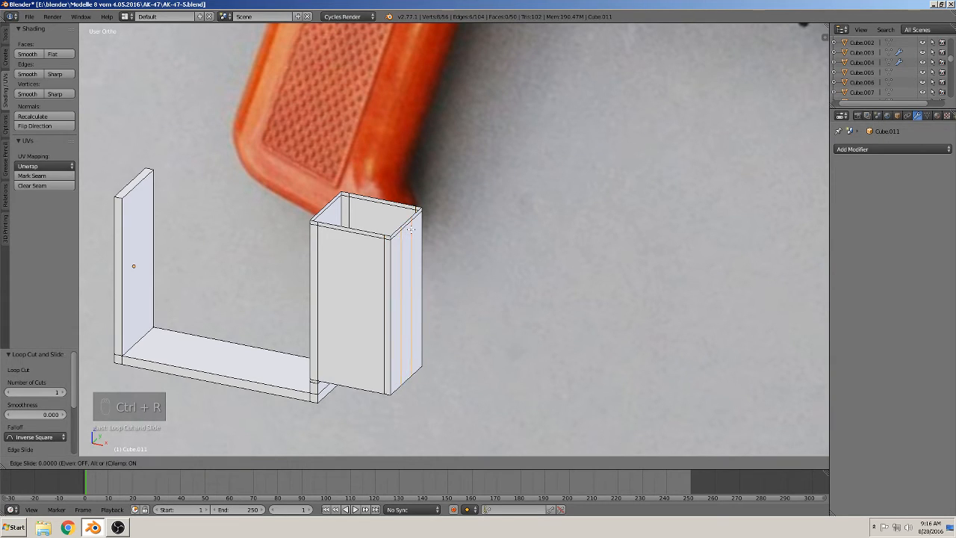
click(411, 231)
key(s)
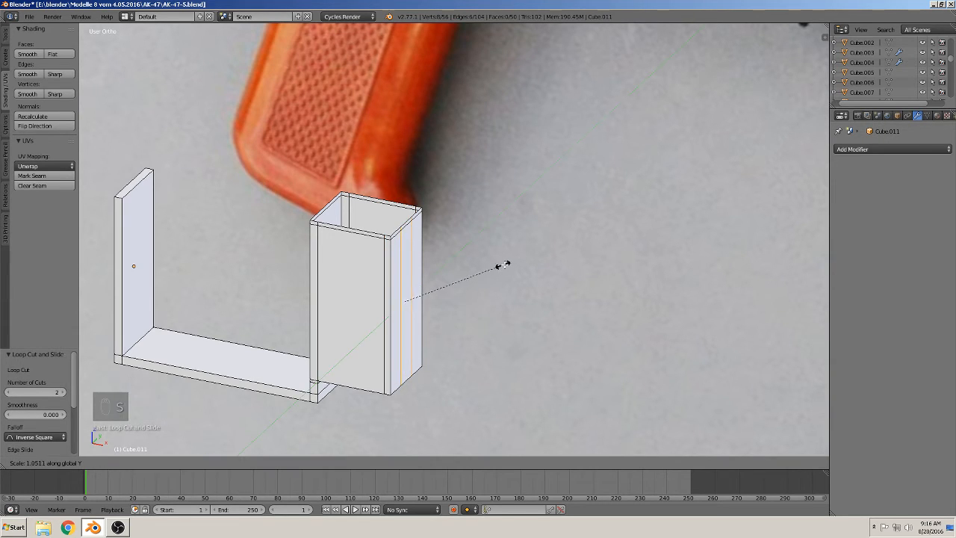
key(y)
click(616, 218)
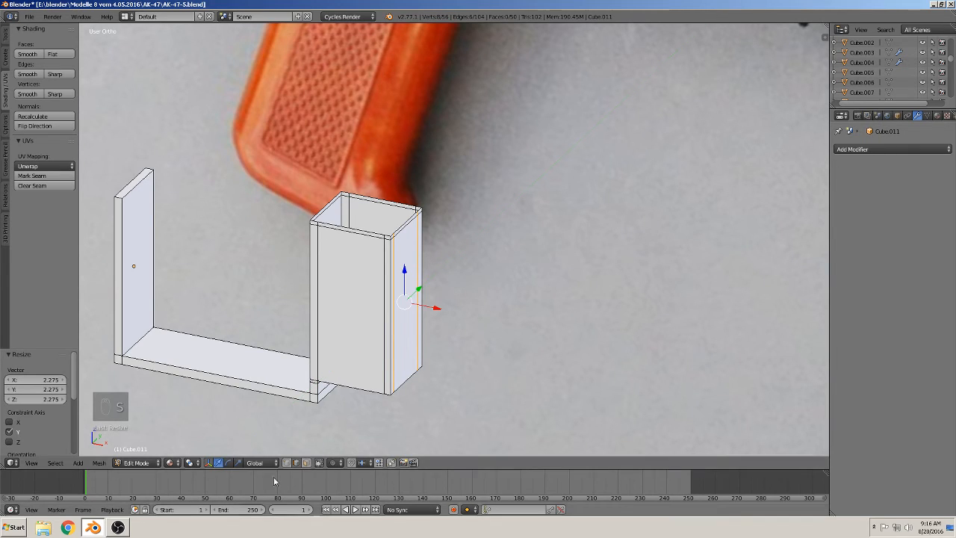
Extrude the narrow rim faces of both side walls outward along Y, the near one by about 0.013 and the far one by 0.012.
click(306, 463)
right_click(351, 231)
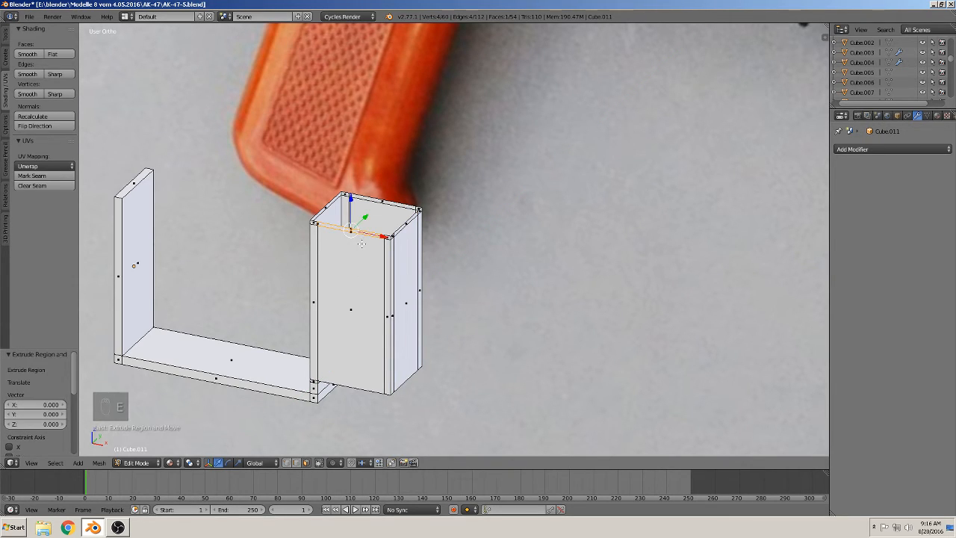
key(e)
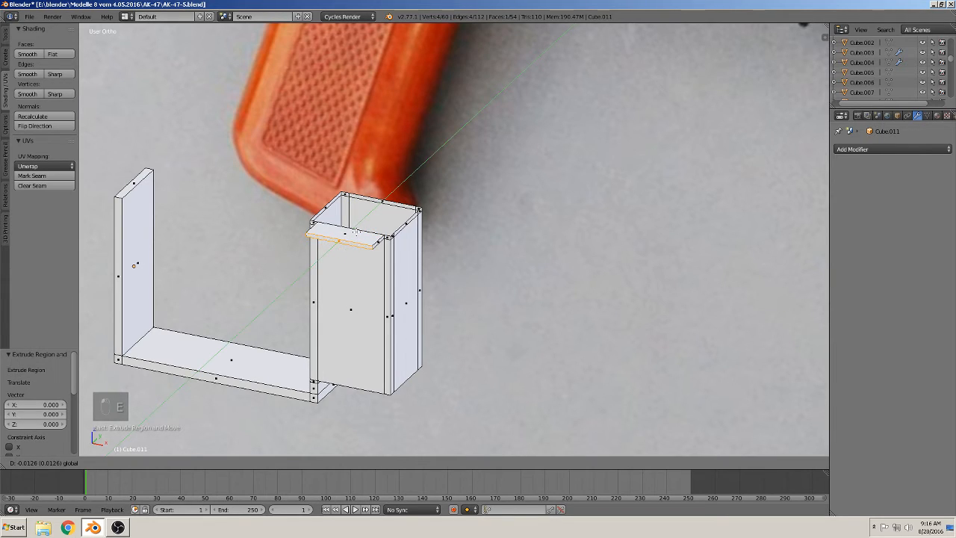
click(357, 233)
right_click(404, 196)
key(e)
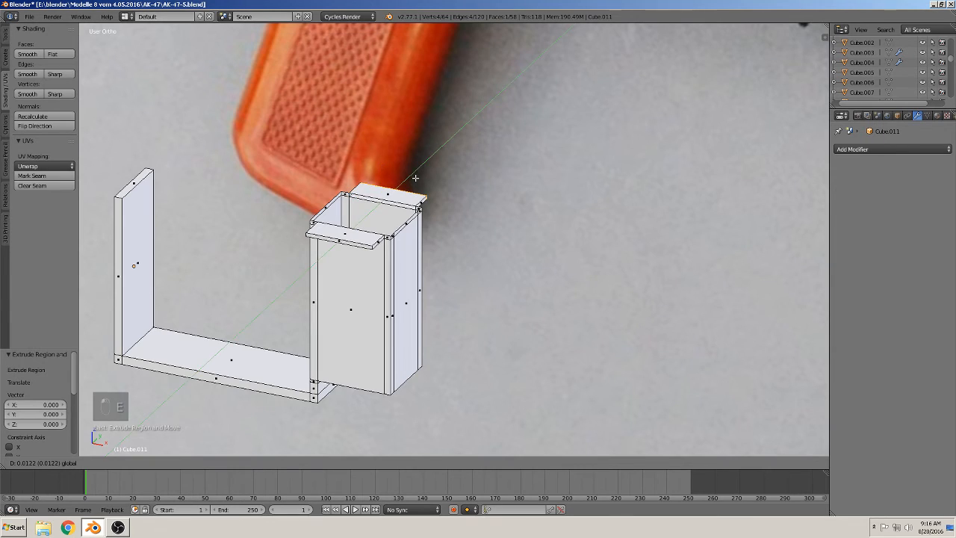
click(416, 178)
Add two loop cuts across the near side flange and spread them toward its ends by scaling 2.089 along X.
scroll(342, 311, up, 5)
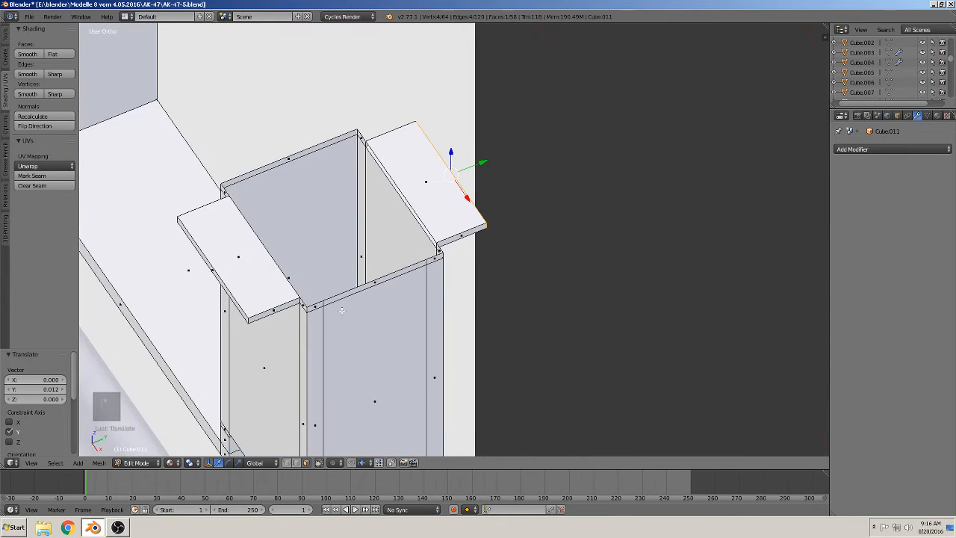
middle_drag(306, 301, 354, 291)
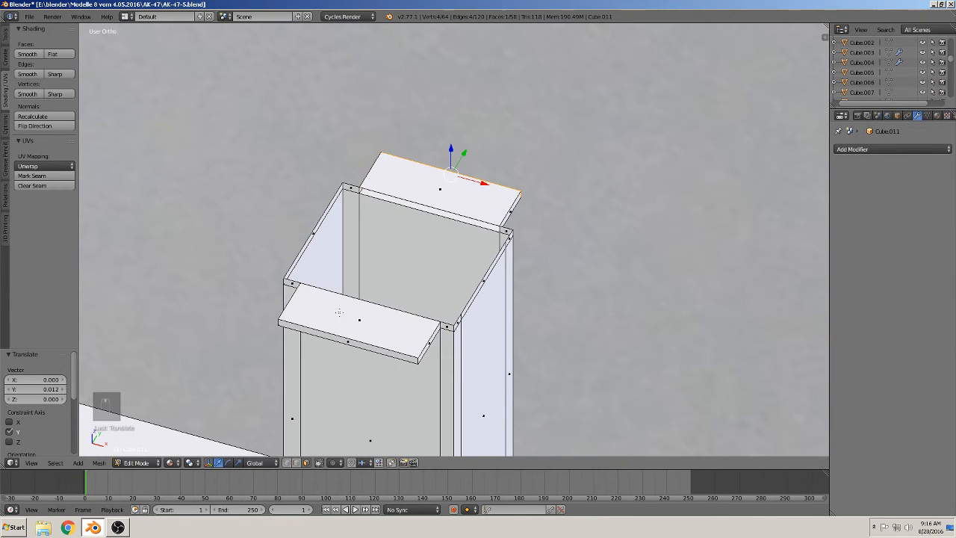
key(ctrl+r)
scroll(323, 307, up, 1)
click(325, 308)
right_click(327, 308)
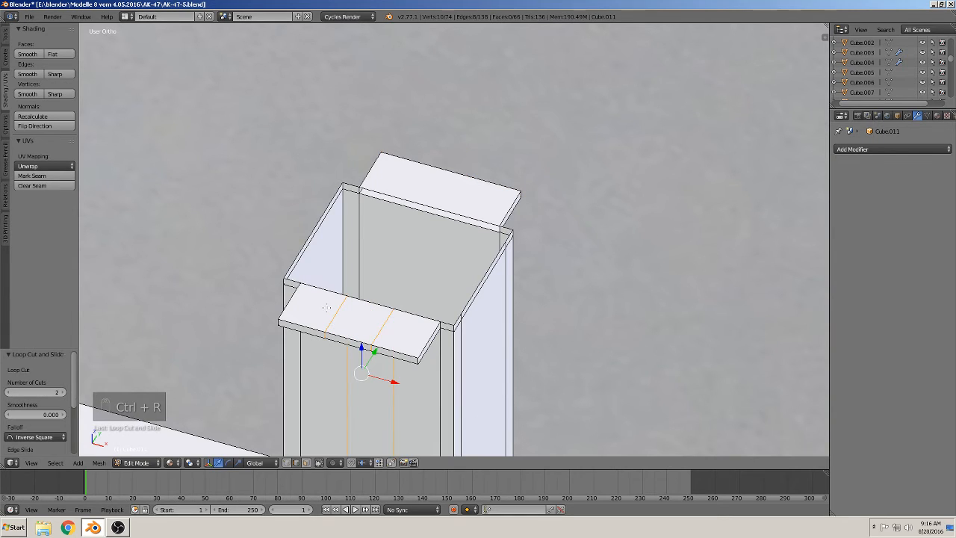
key(s)
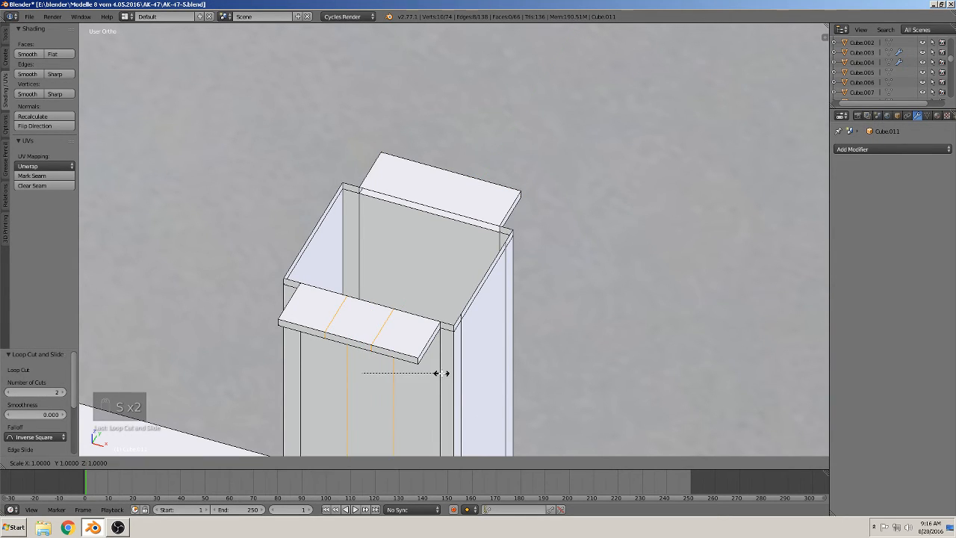
key(x)
click(528, 398)
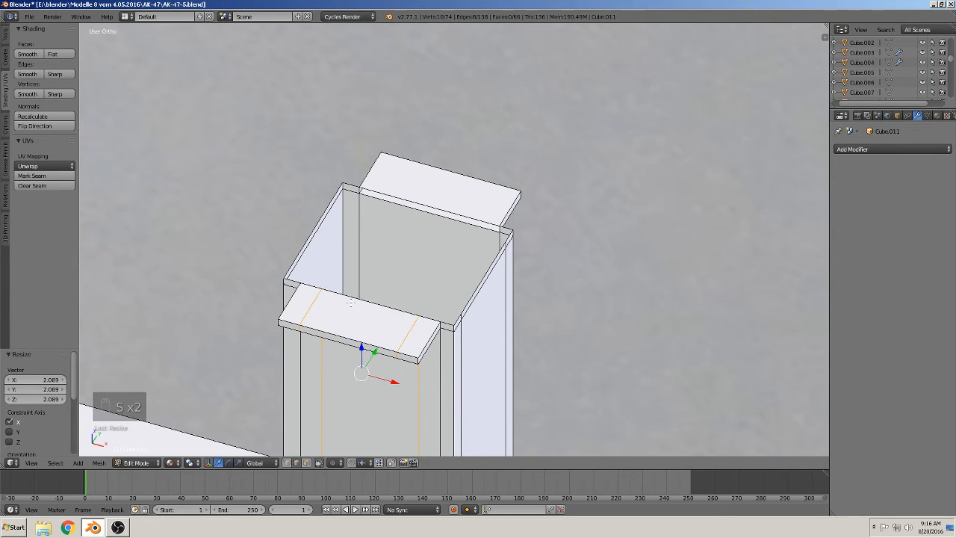
Add a centred loop cut running lengthwise along each of the two side flanges.
key(ctrl+r)
click(313, 292)
right_click(313, 292)
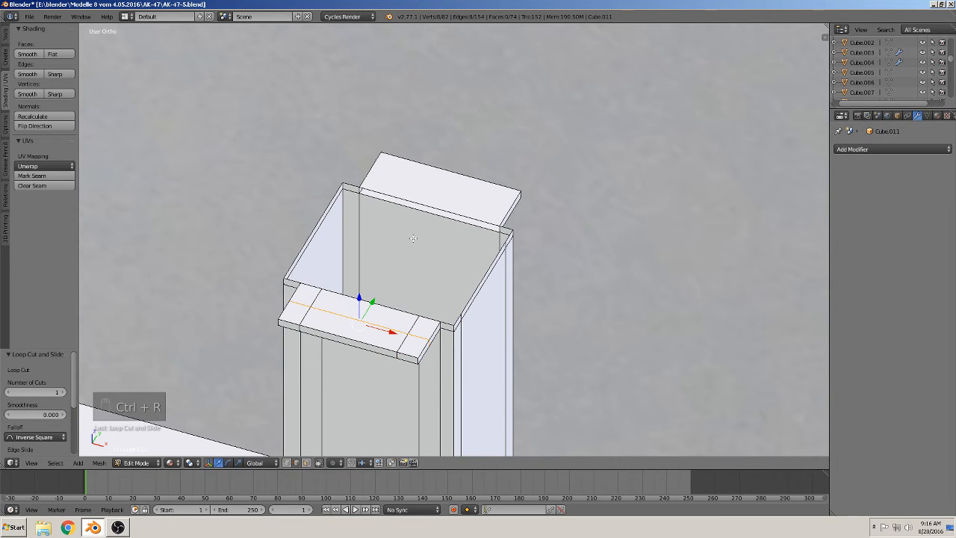
key(ctrl+r)
click(383, 170)
right_click(382, 169)
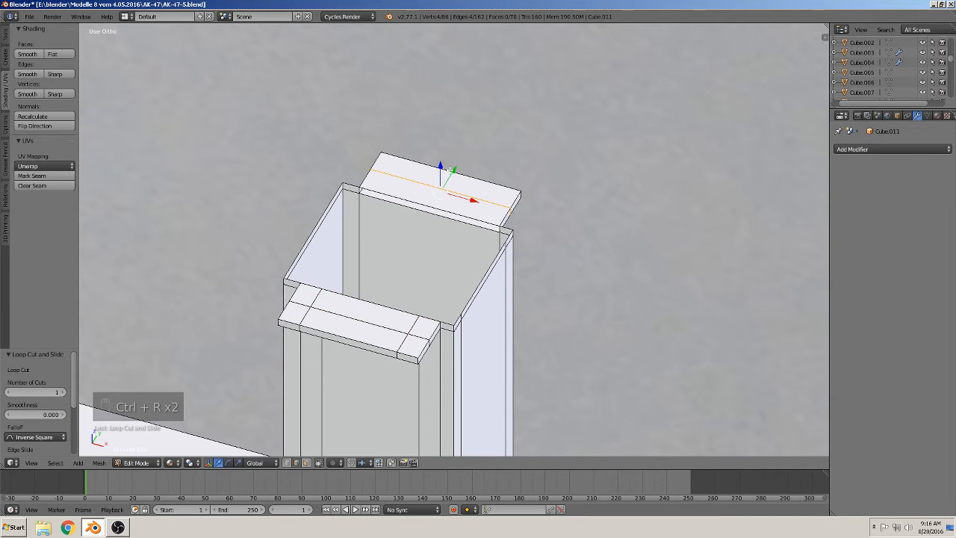
Add two crosswise loop cuts to the far side flange and spread them toward its ends by scaling 2.037 along X.
key(ctrl+r)
scroll(451, 208, up, 1)
click(450, 212)
right_click(451, 213)
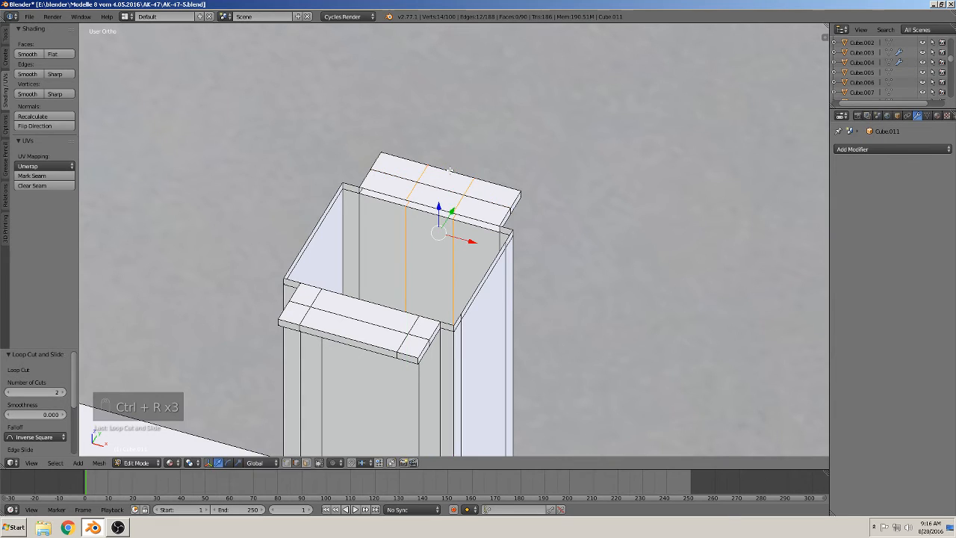
key(s)
key(x)
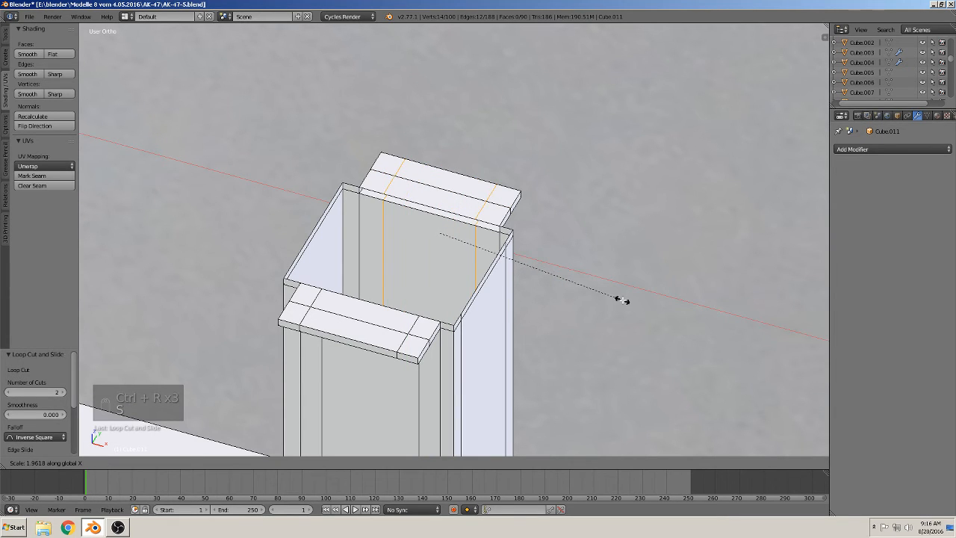
click(624, 300)
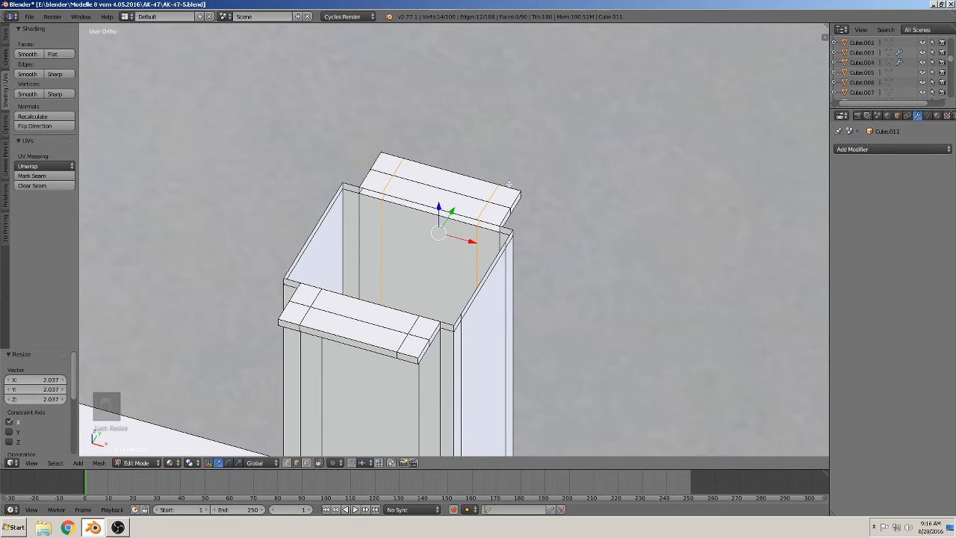
right_click(521, 197)
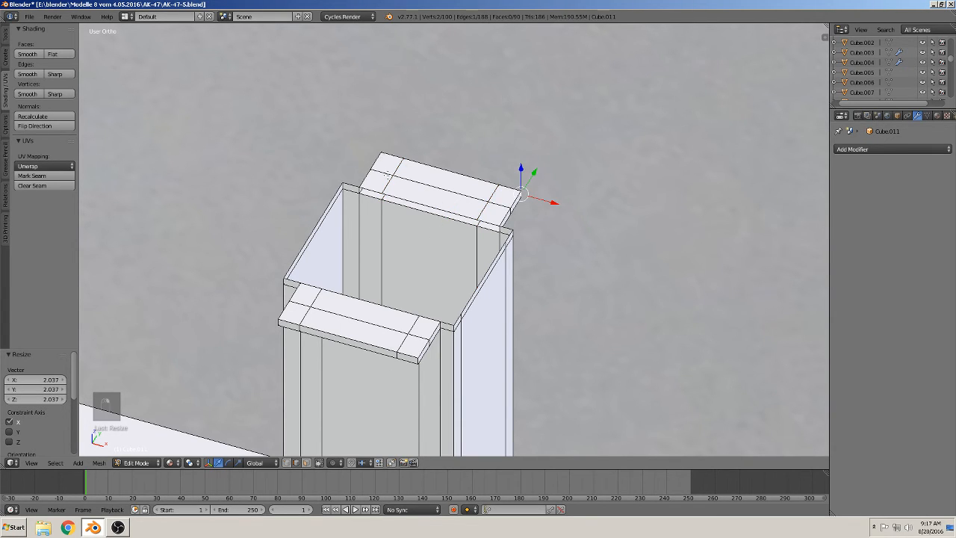
middle_drag(386, 174, 452, 292)
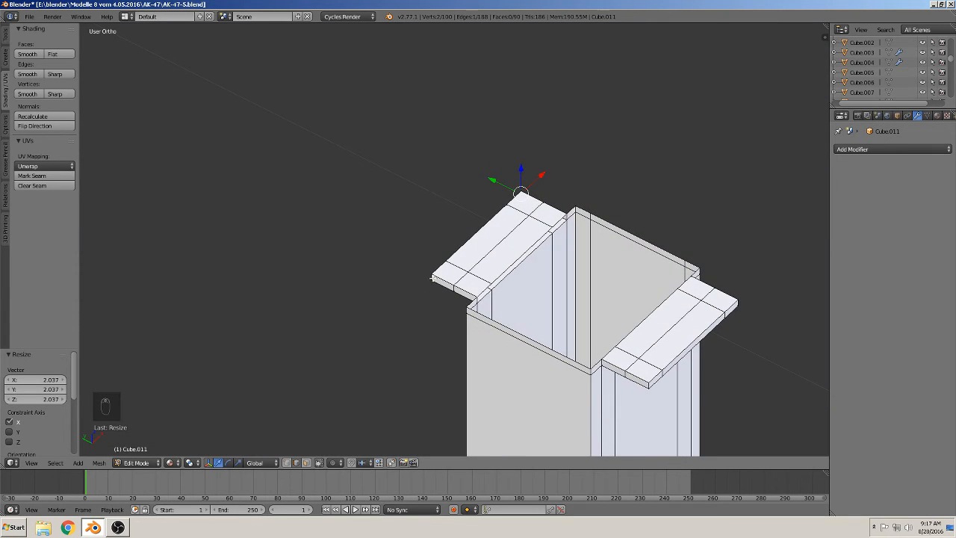
key(ctrl+b)
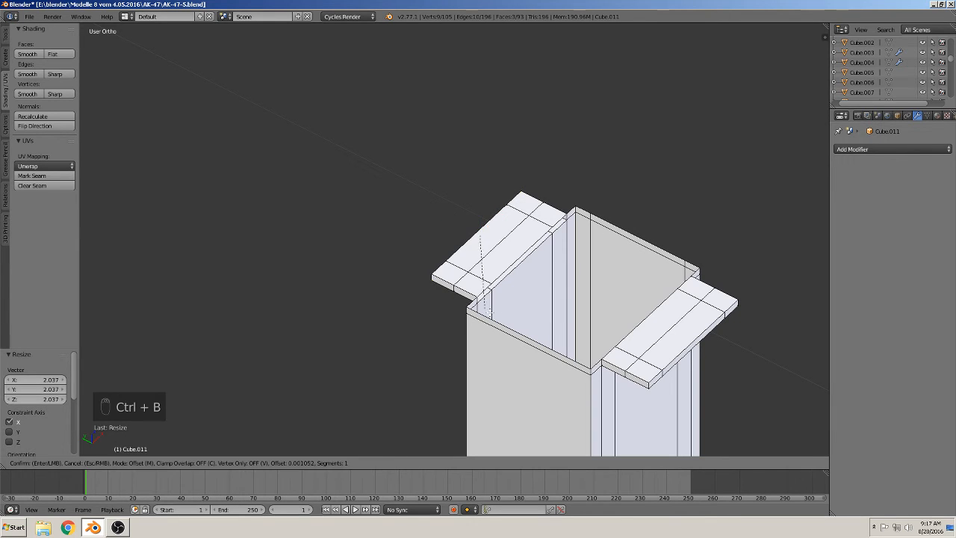
right_click(740, 72)
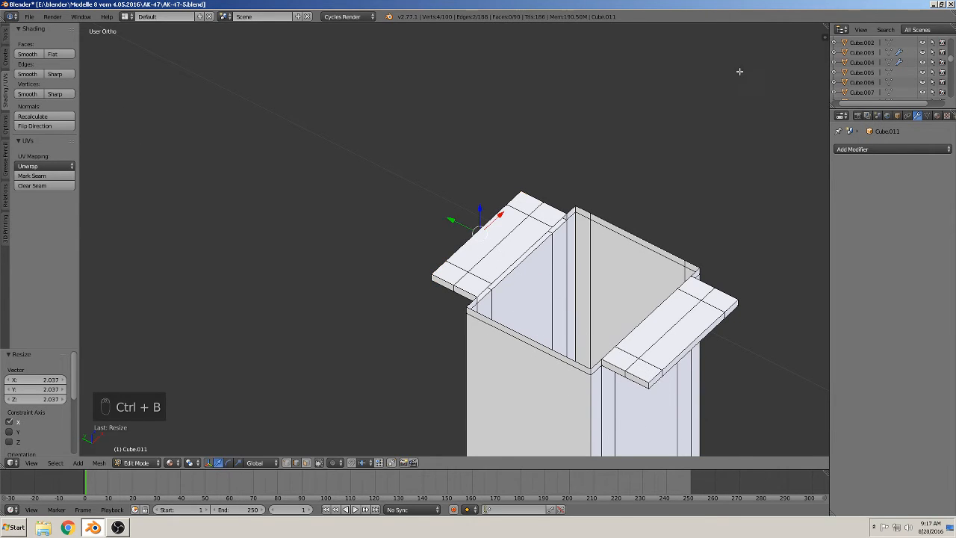
Round the far side flange's two outer vertical corner edges with a 4-segment bevel of amount 2.325.
scroll(539, 239, up, 6)
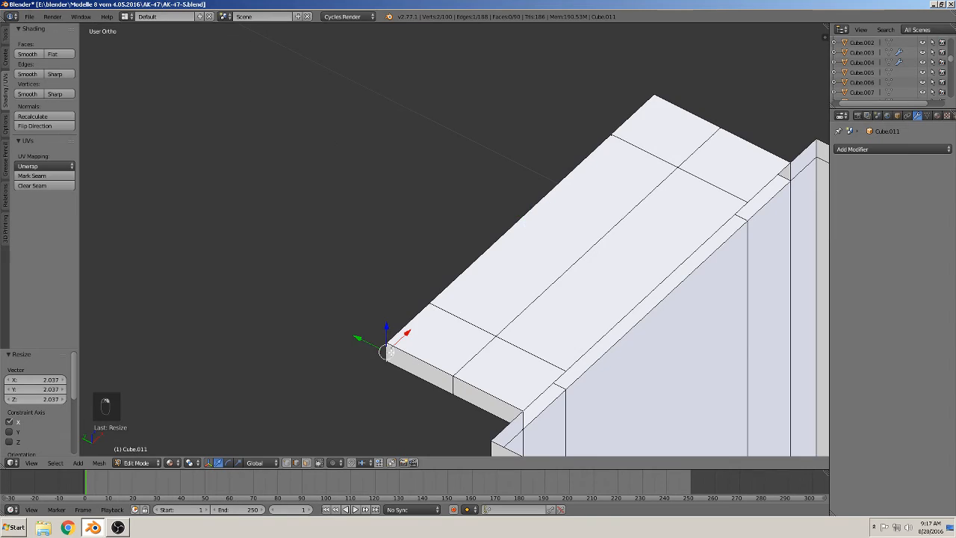
middle_drag(714, 219, 582, 168)
scroll(631, 311, up, 1)
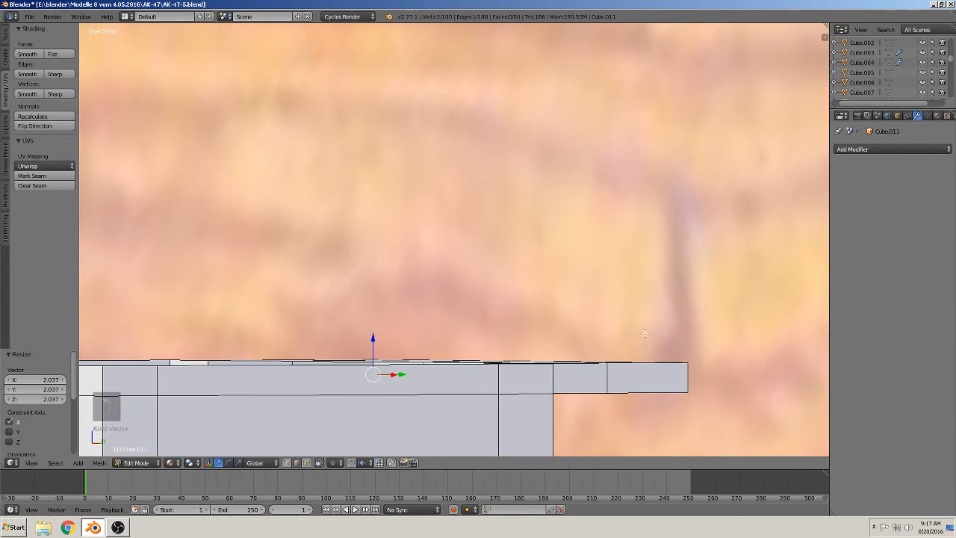
shift+right_click(681, 369)
shift+right_click(689, 374)
shift+right_click(681, 367)
middle_drag(681, 367, 488, 298)
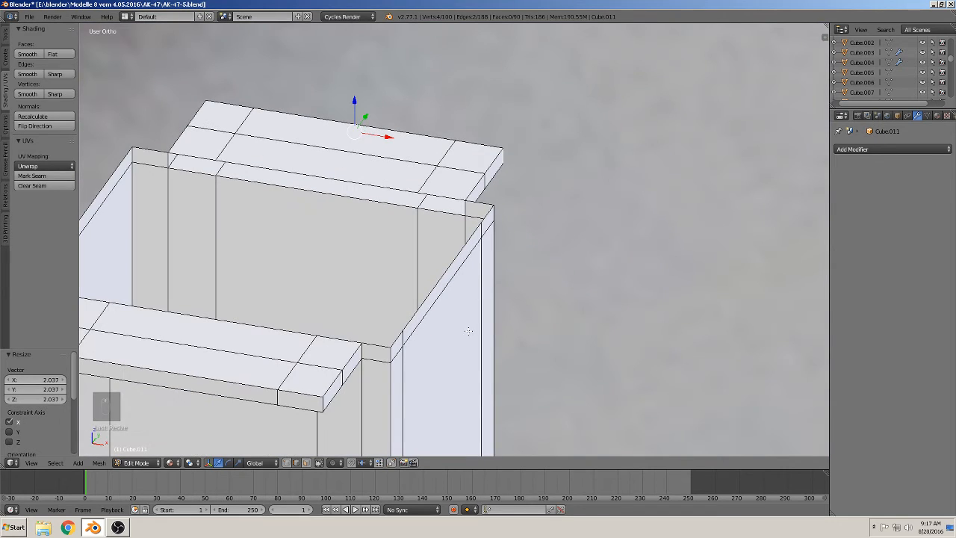
key(ctrl+b)
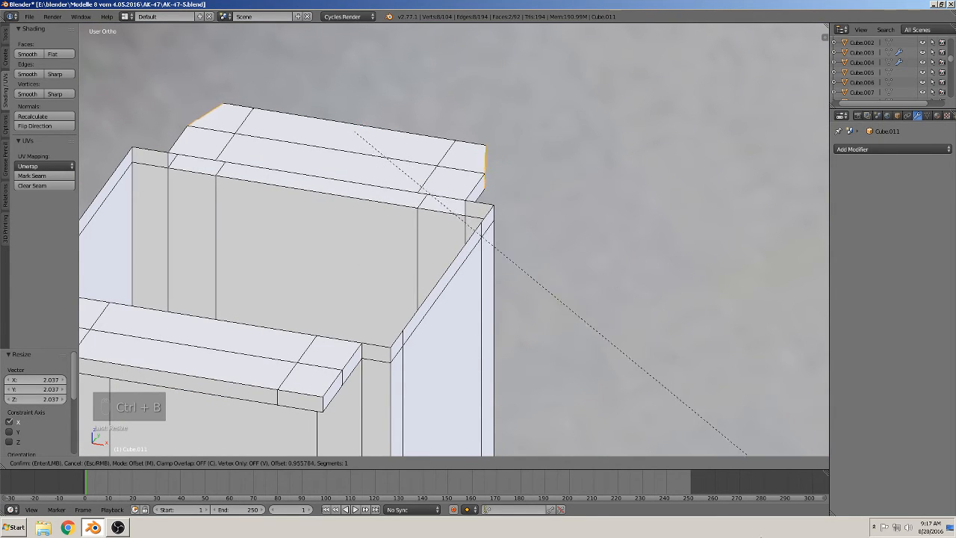
scroll(686, 220, up, 1)
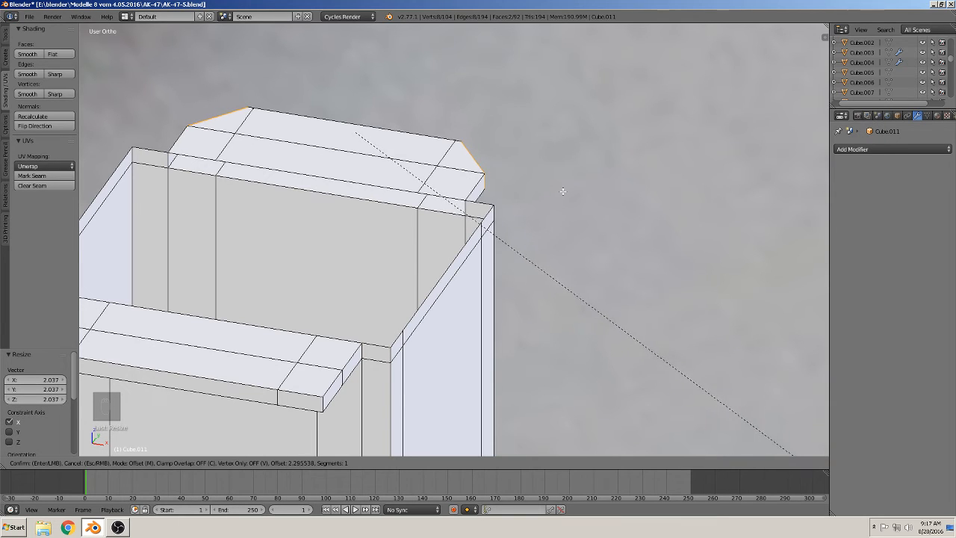
click(686, 220)
Round the near side flange's two outer vertical corner edges with a 4-segment bevel of amount 2.274.
shift+middle_drag(549, 190, 661, 12)
right_click(433, 226)
middle_drag(371, 256, 69, 308)
shift+right_click(195, 299)
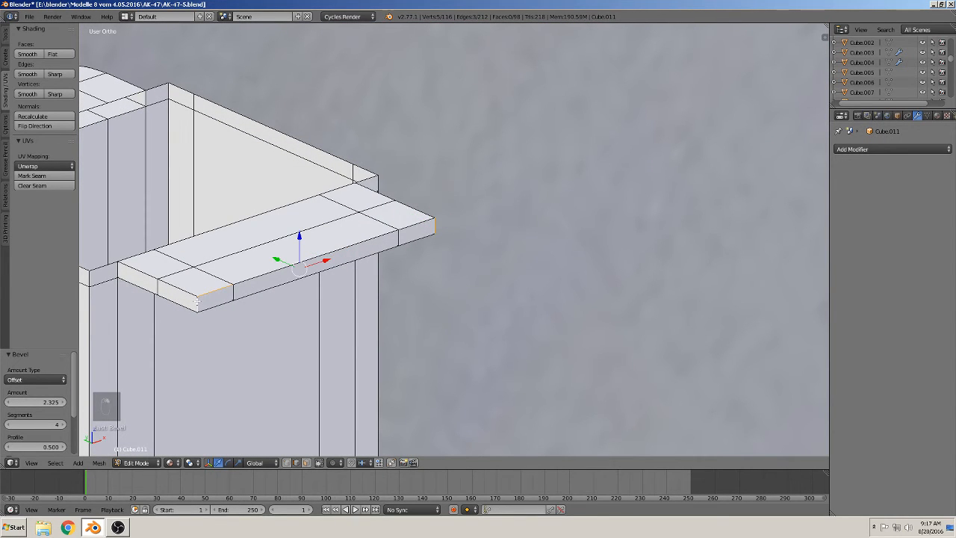
key(ctrl+b)
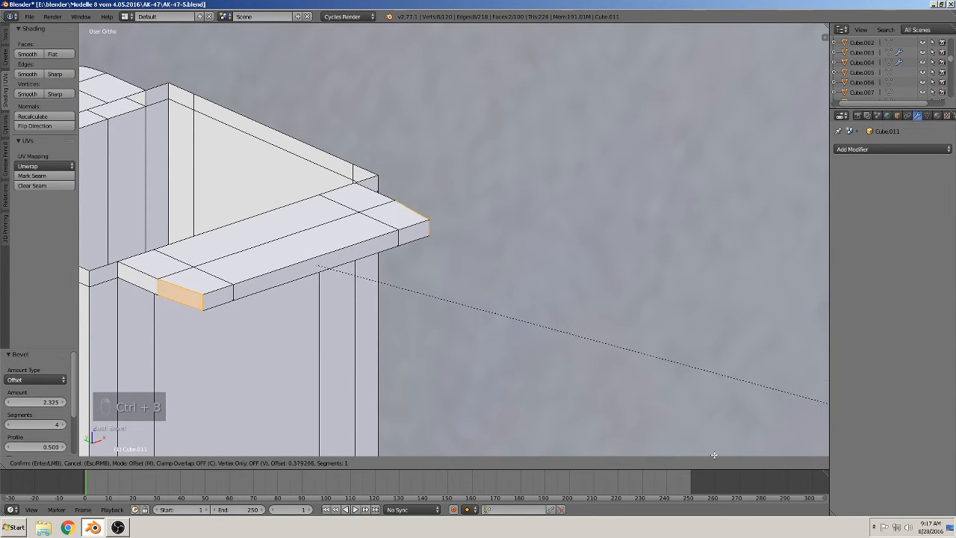
scroll(680, 421, up, 3)
click(688, 419)
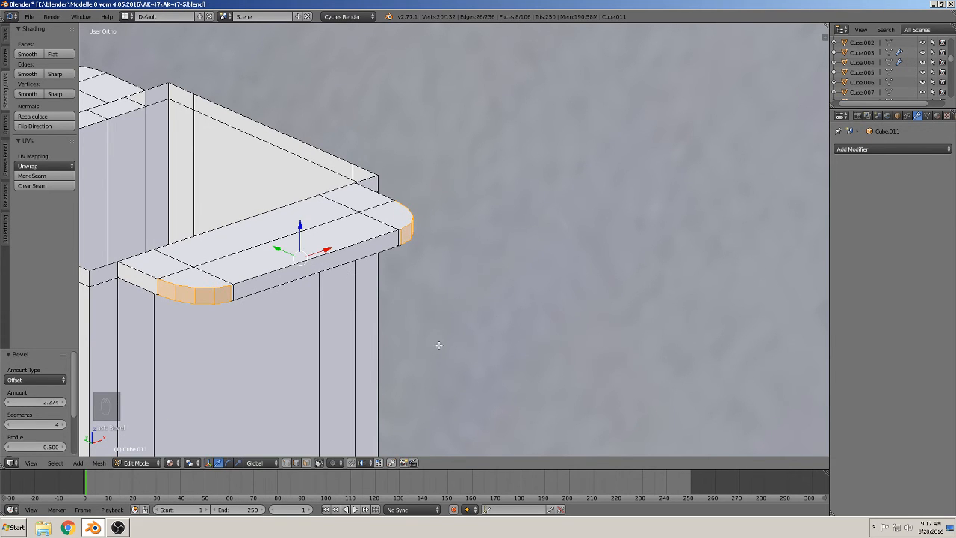
Check the whole trigger guard in Object Mode against the reference photo and from an angled view.
key(Tab)
scroll(428, 343, down, 6)
middle_drag(390, 349, 380, 173)
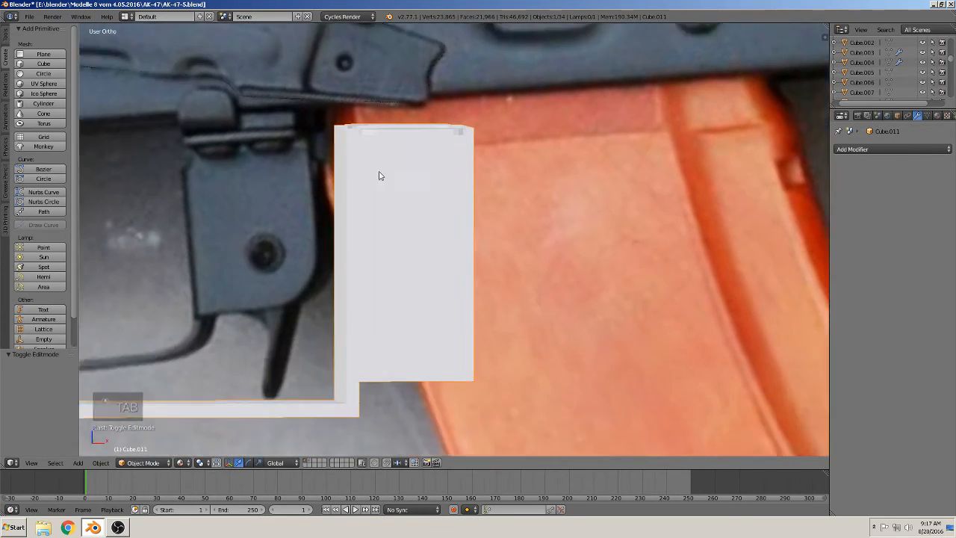
scroll(379, 175, down, 3)
shift+middle_drag(416, 96, 520, 428)
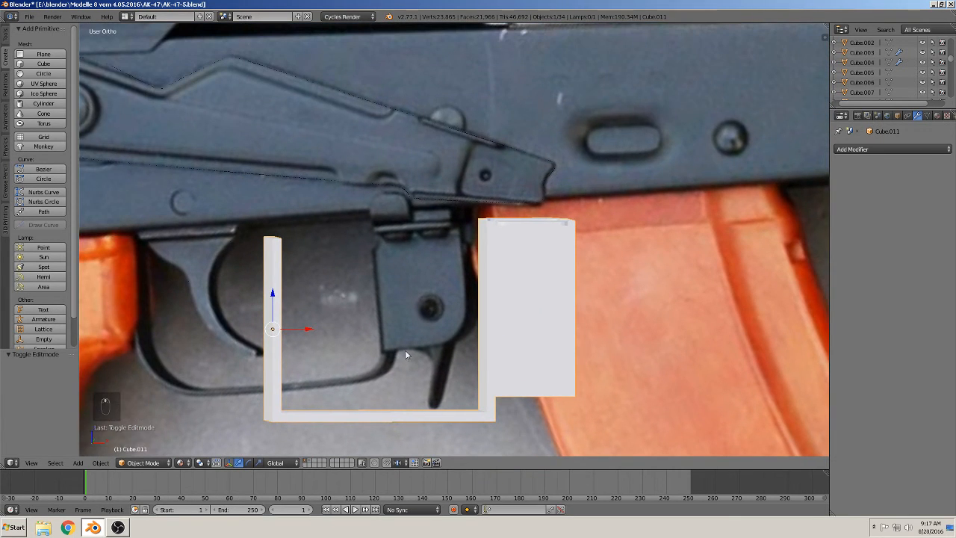
scroll(405, 350, down, 3)
scroll(461, 254, down, 1)
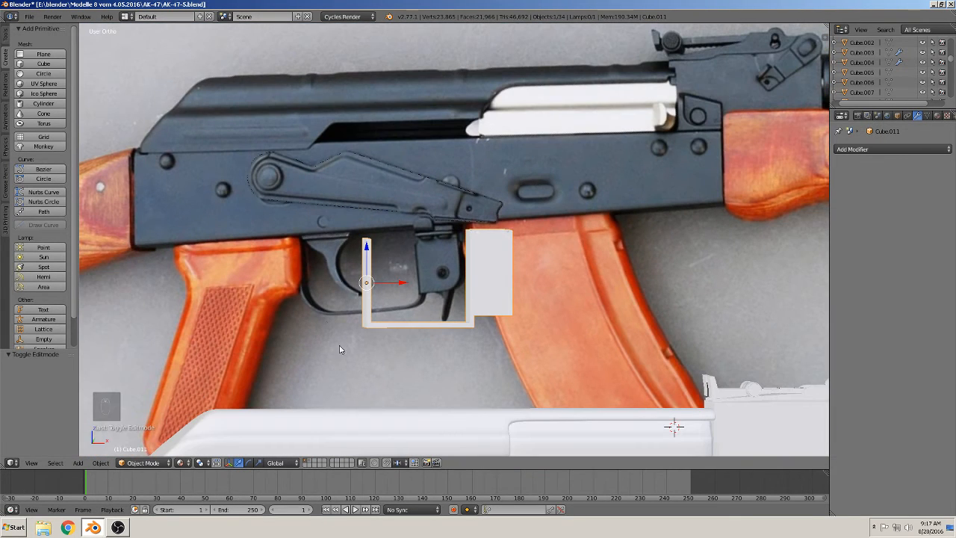
middle_drag(401, 346, 441, 337)
scroll(439, 337, up, 5)
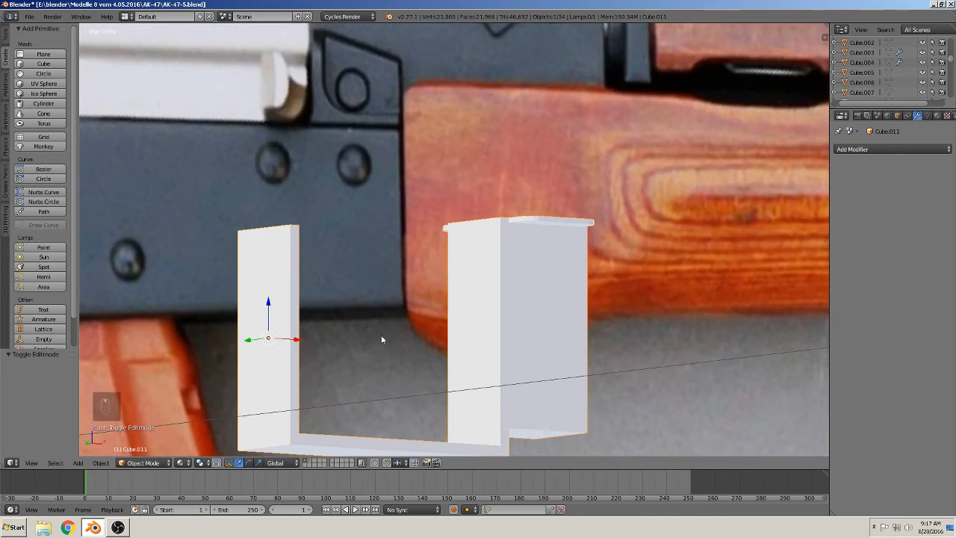
shift+middle_drag(320, 408, 324, 313)
Try to bevel the lower corner edges where the guard's free upright meets the horizontal strip.
key(Tab)
key(Tab)
key(Tab)
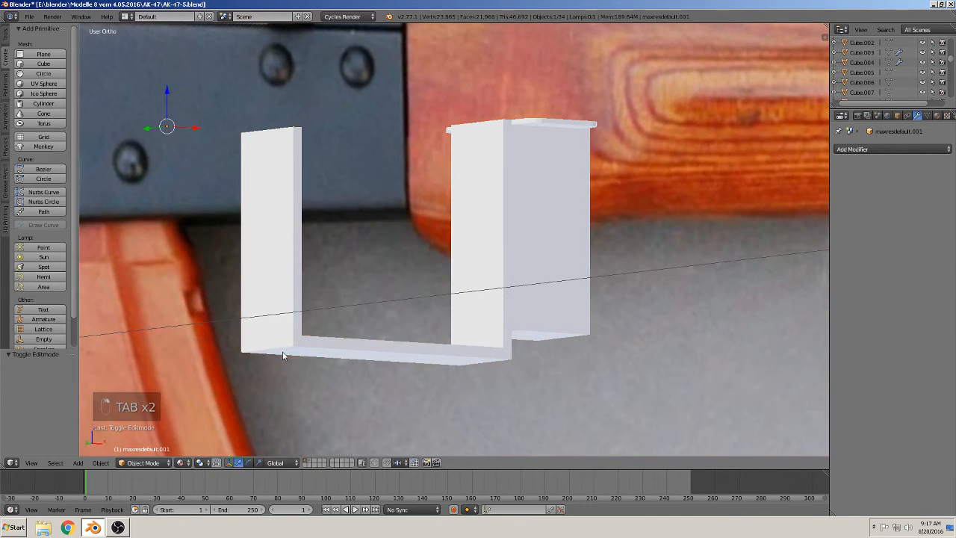
middle_drag(282, 350, 249, 378)
right_click(246, 362)
middle_drag(262, 345, 361, 317)
shift+right_click(258, 352)
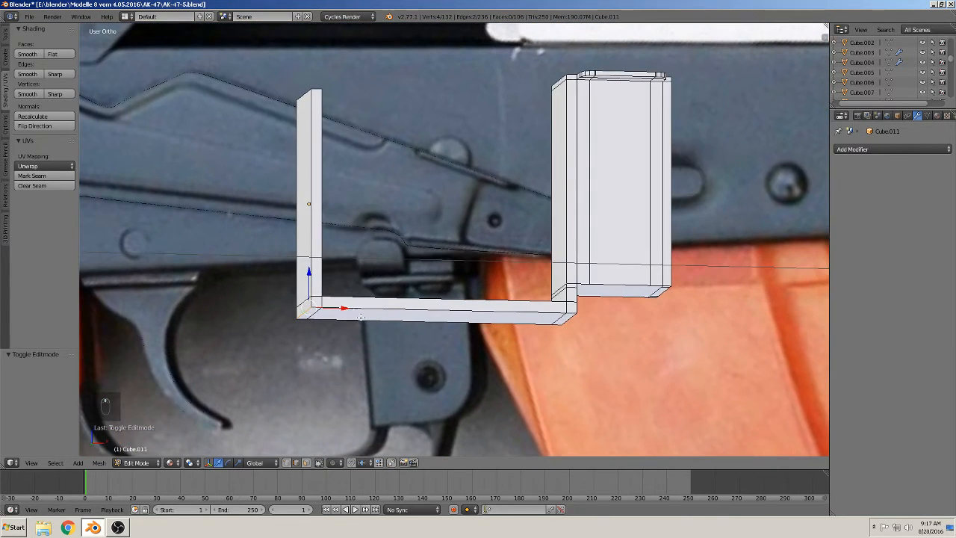
key(ctrl+b)
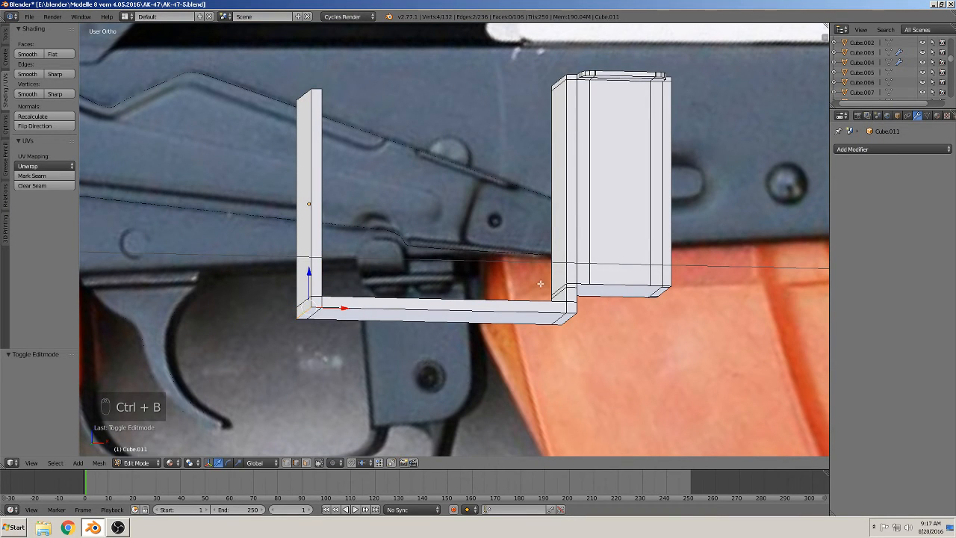
Dissolve the extra horizontal edges crossing the outer and side faces near the foot of the guard's free upright.
scroll(350, 342, up, 2)
shift+middle_drag(351, 341, 472, 304)
scroll(472, 304, up, 2)
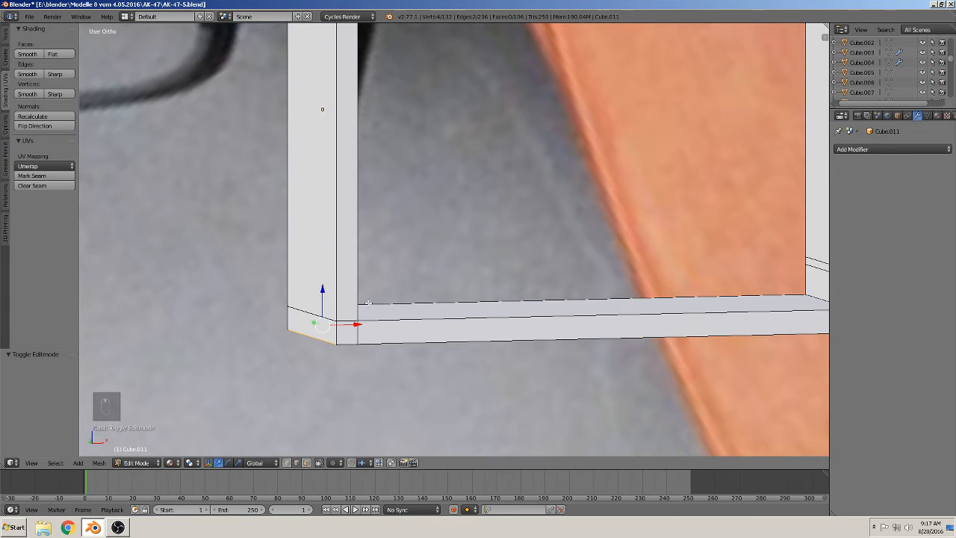
scroll(367, 302, down, 1)
scroll(366, 295, up, 2)
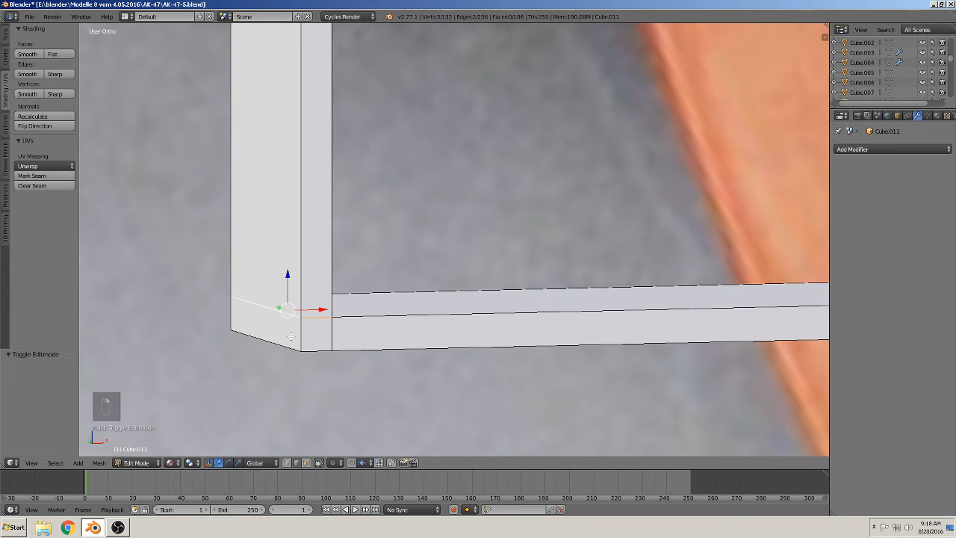
middle_drag(291, 336, 463, 373)
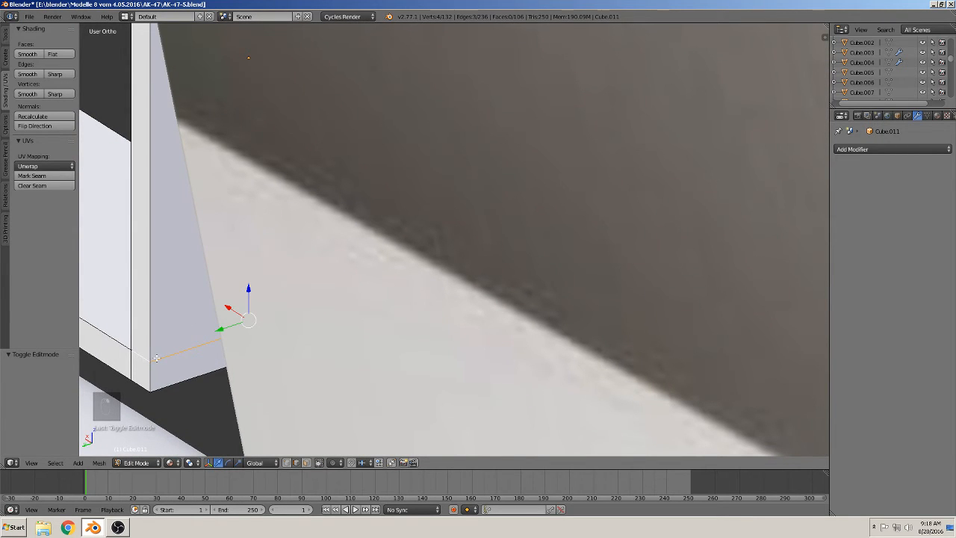
key(x)
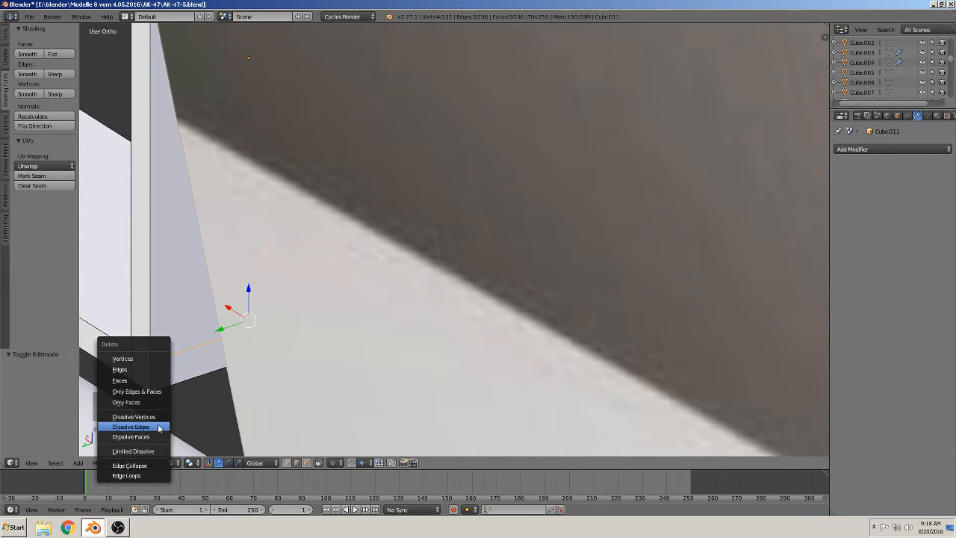
click(159, 428)
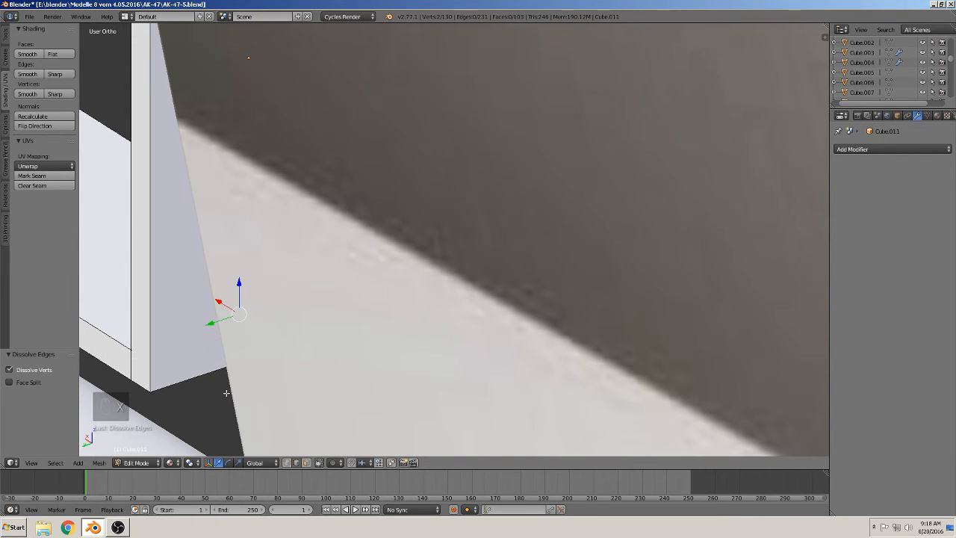
Dissolve the extra edges across the strip's underside and up its side face beside the free upright's lower corner.
middle_drag(227, 393, 273, 374)
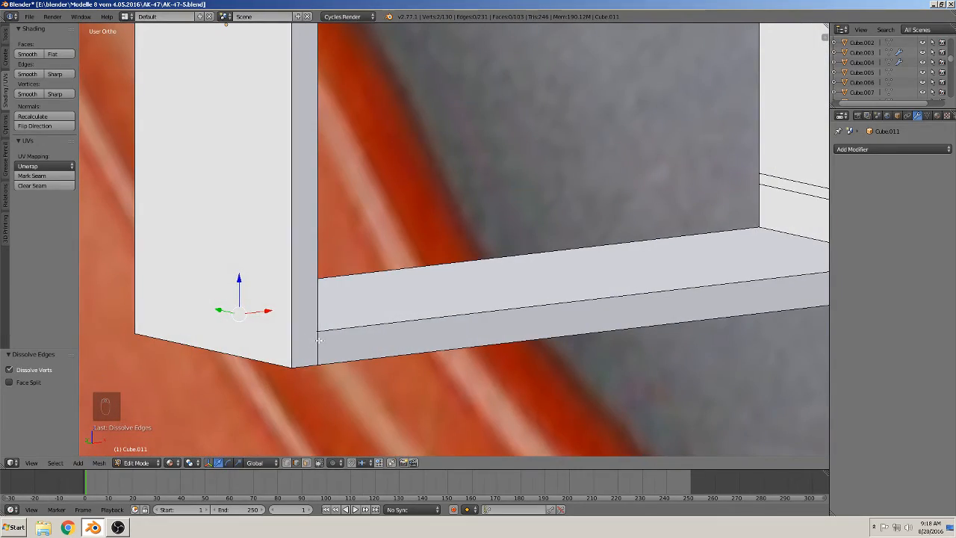
middle_drag(317, 349, 392, 308)
key(x)
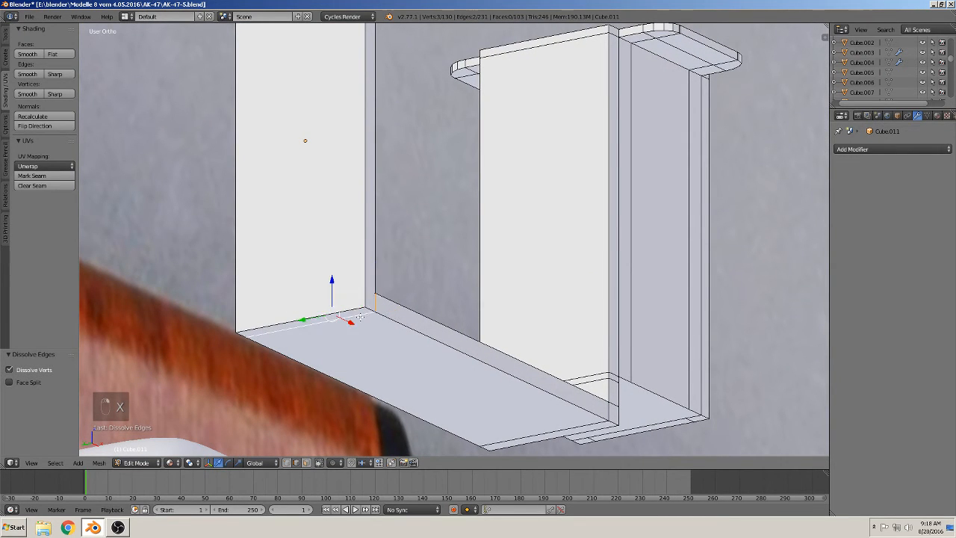
key(x)
click(361, 317)
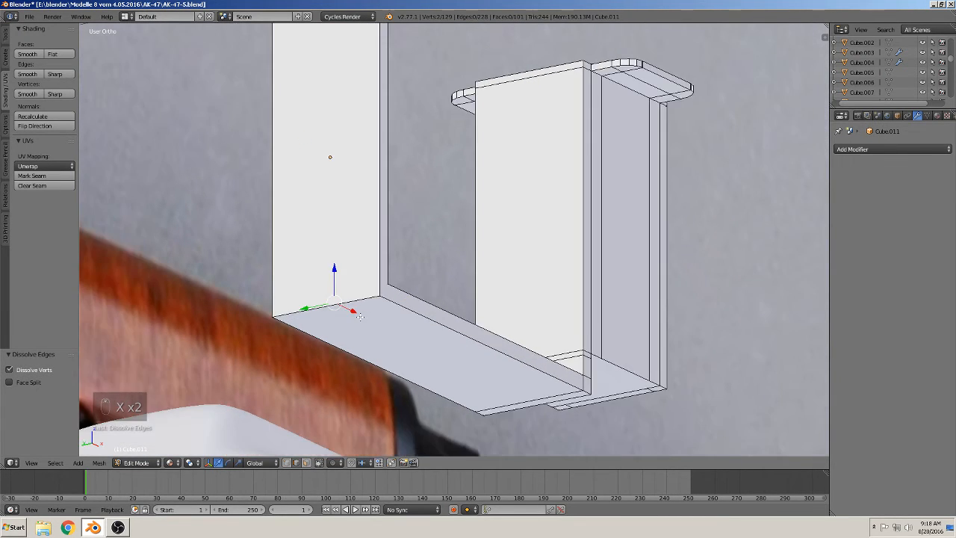
Dissolve the remaining extra edge on the side face at the free upright's lower corner.
scroll(360, 317, down, 3)
middle_drag(360, 317, 386, 371)
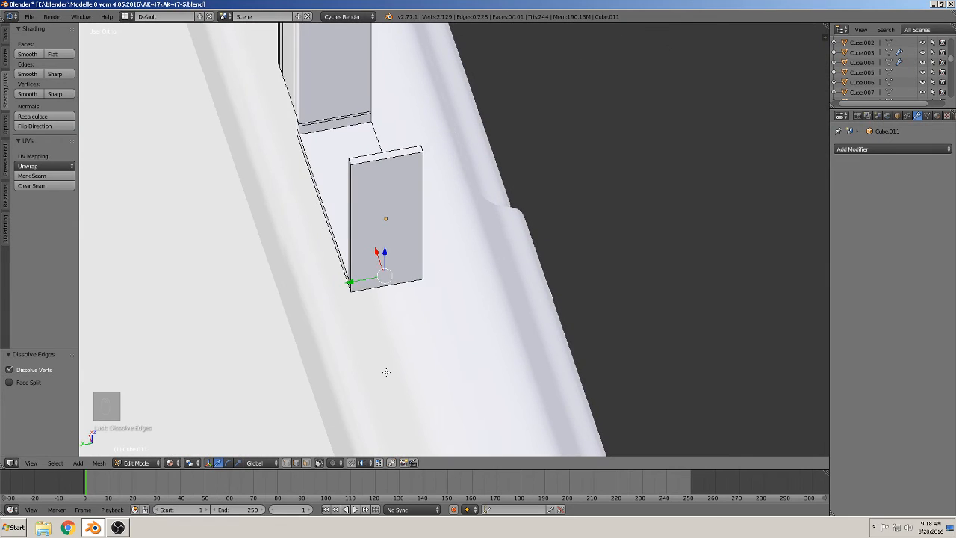
right_click(347, 284)
scroll(351, 296, up, 5)
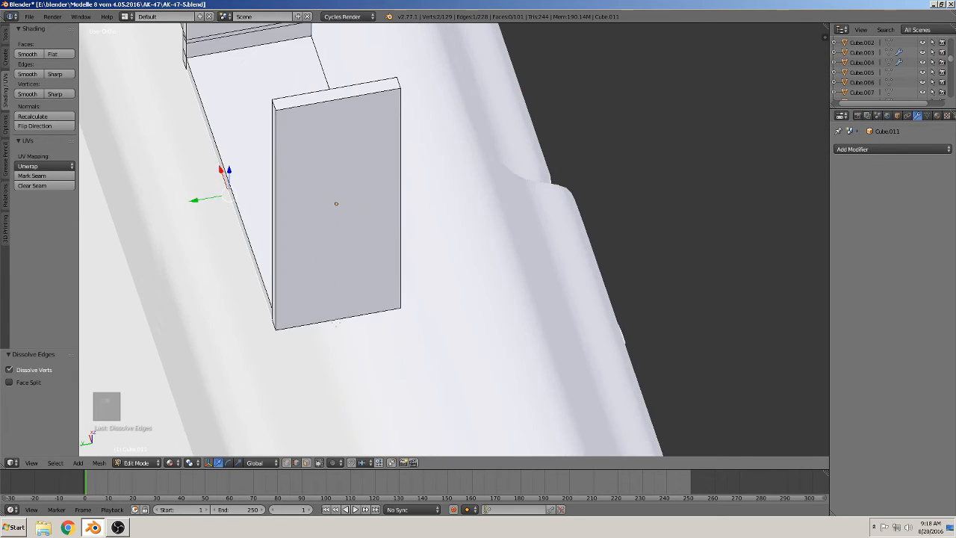
key(x)
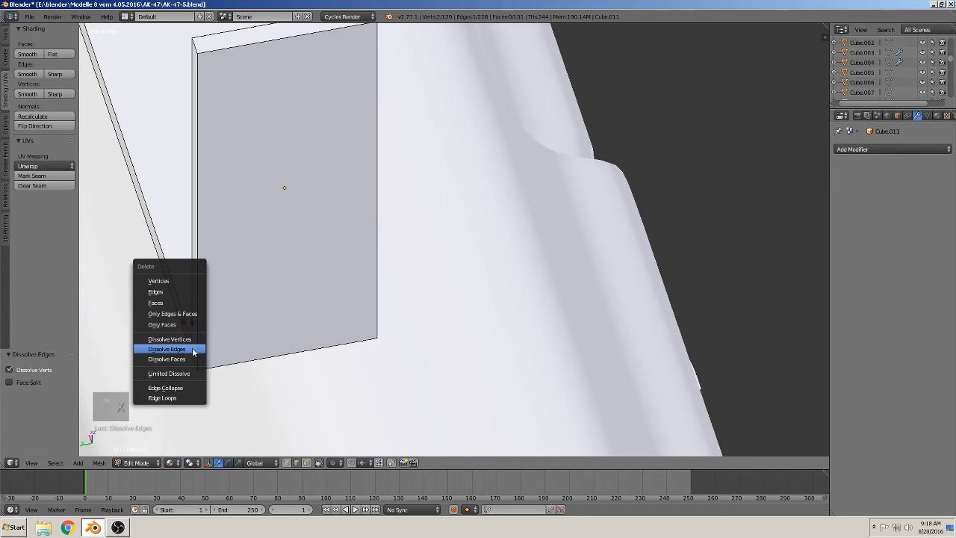
click(161, 337)
scroll(290, 352, down, 2)
Try to bevel the inner and outer corner edges where the free upright meets the horizontal strip.
middle_drag(290, 352, 149, 318)
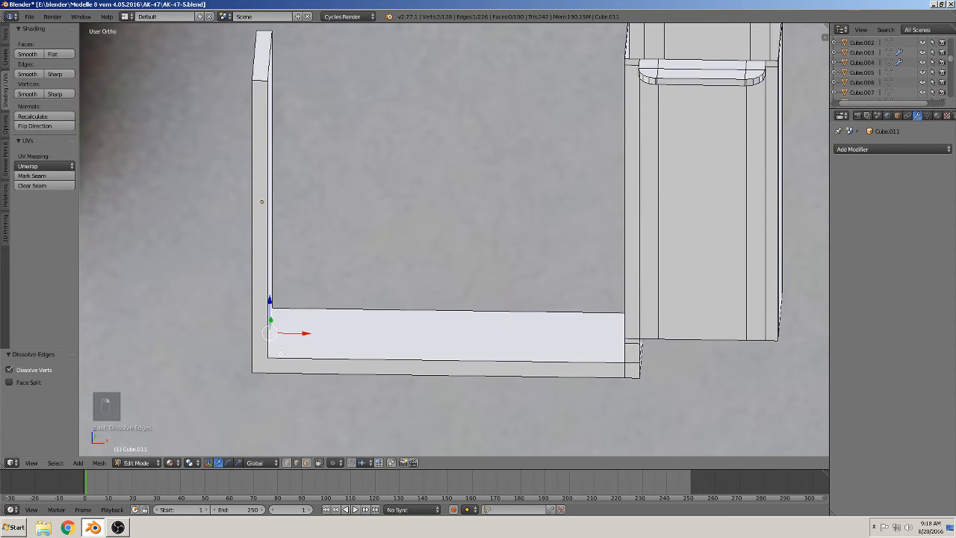
middle_drag(279, 390, 300, 359)
shift+right_click(279, 351)
middle_drag(340, 407, 316, 394)
scroll(308, 396, down, 2)
key(ctrl+b)
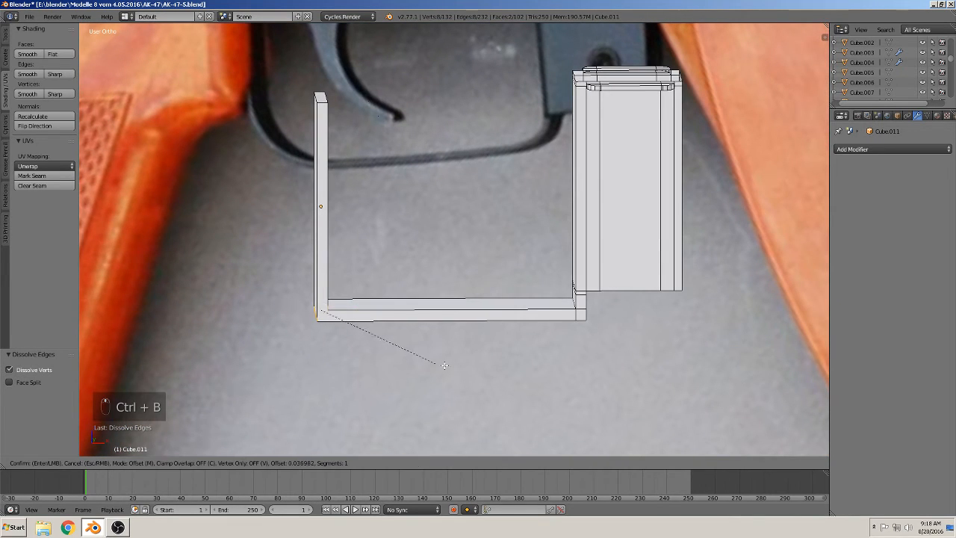
key(Escape)
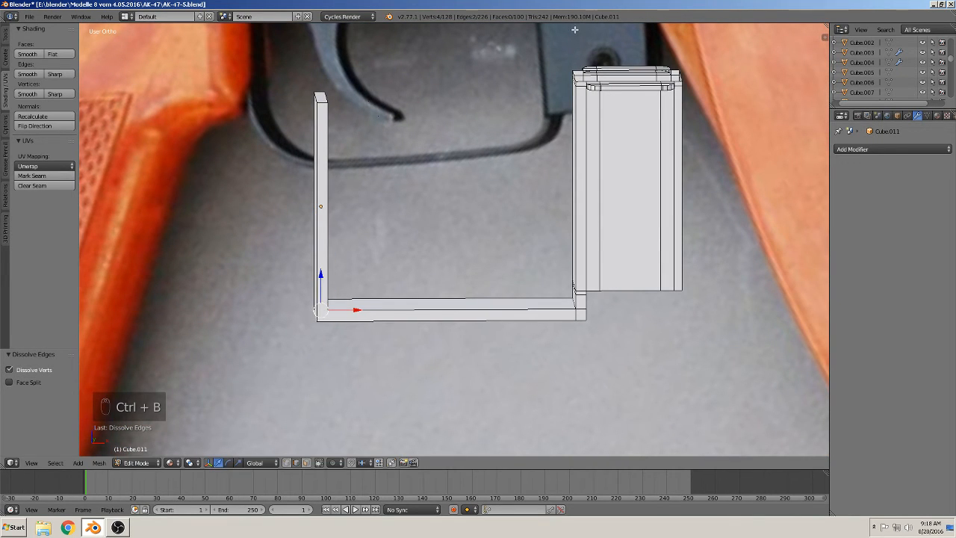
Cut an edge across the free upright's outer face and another across the strip's upper face, sliding both toward their shared corner.
middle_drag(375, 251, 336, 248)
key(ctrl+r)
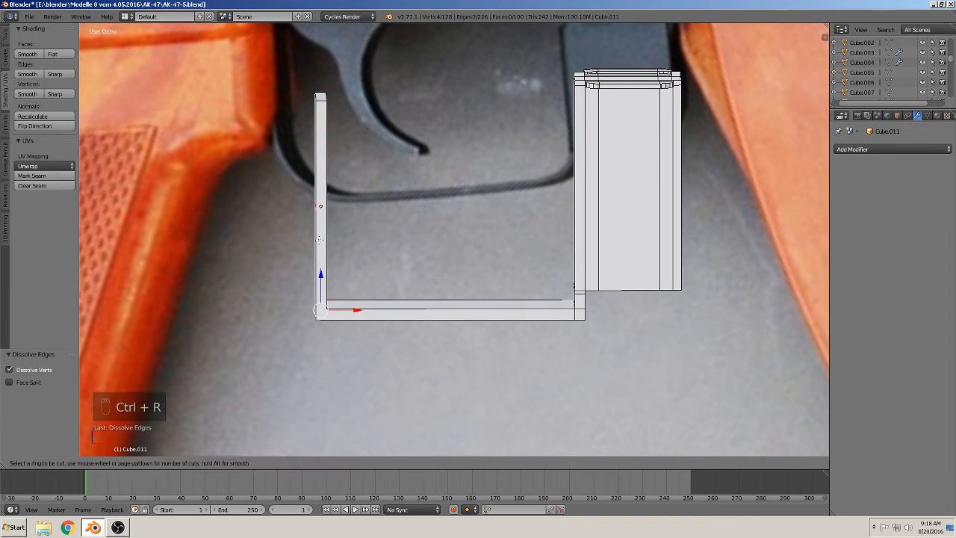
click(320, 239)
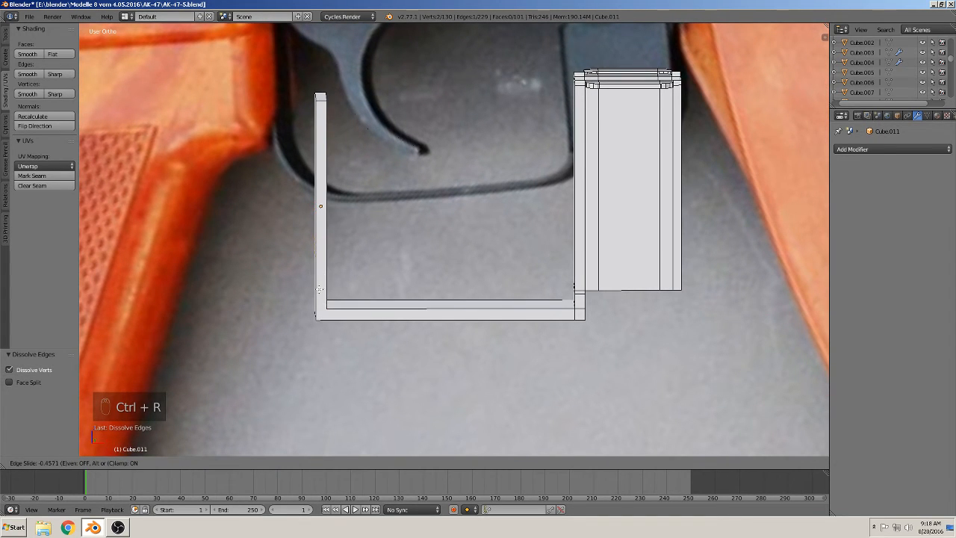
click(326, 292)
middle_drag(326, 293, 369, 287)
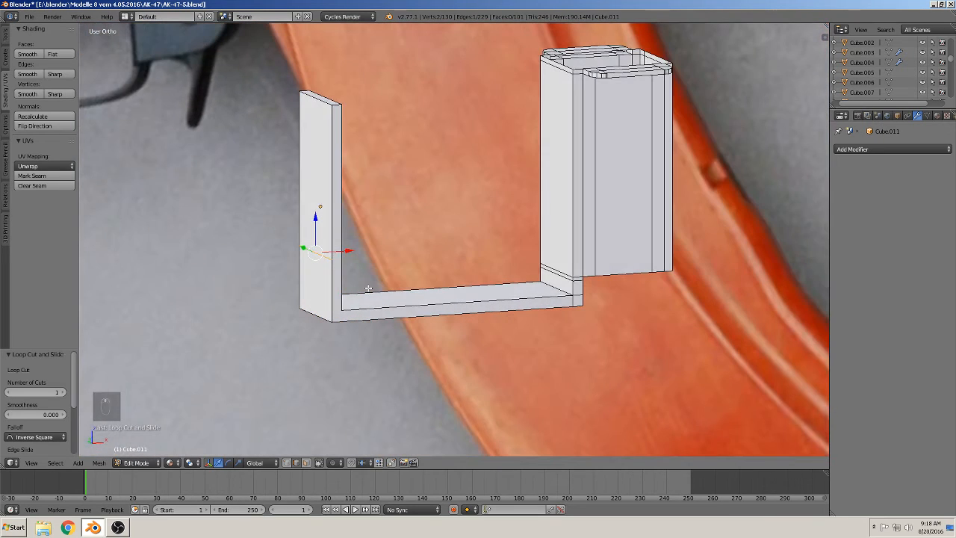
key(ctrl+r)
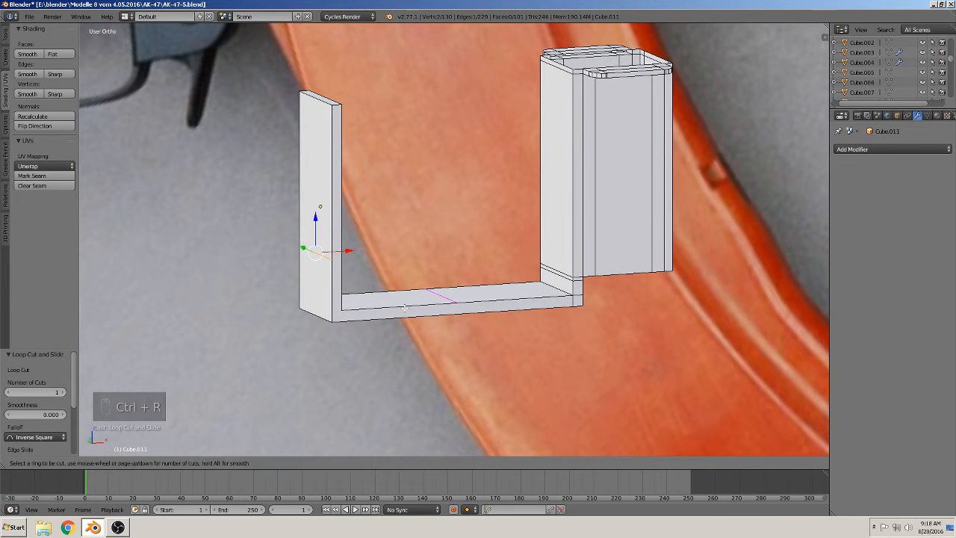
click(402, 307)
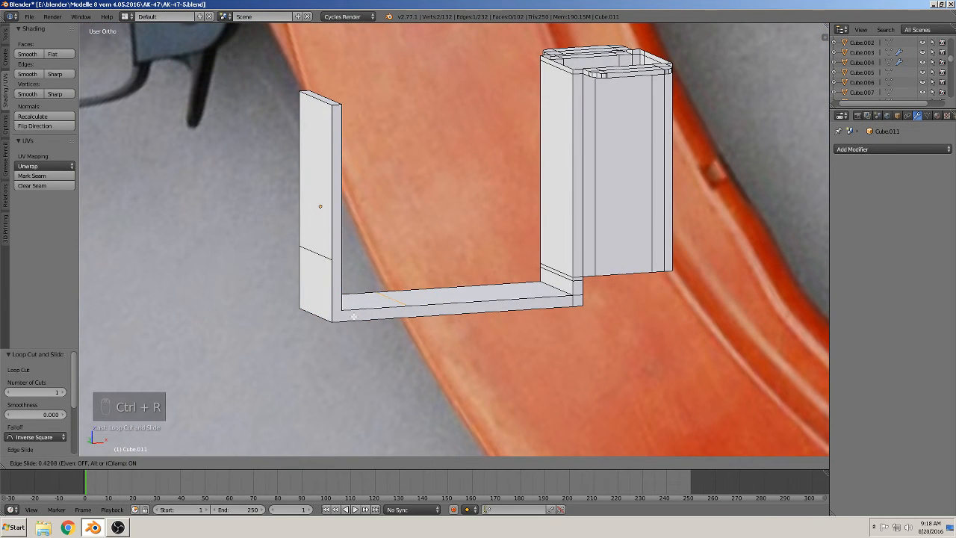
click(353, 317)
Cut an edge across the strip's underside and another across the free upright's inner face, sliding both toward the corner.
middle_drag(353, 317, 383, 302)
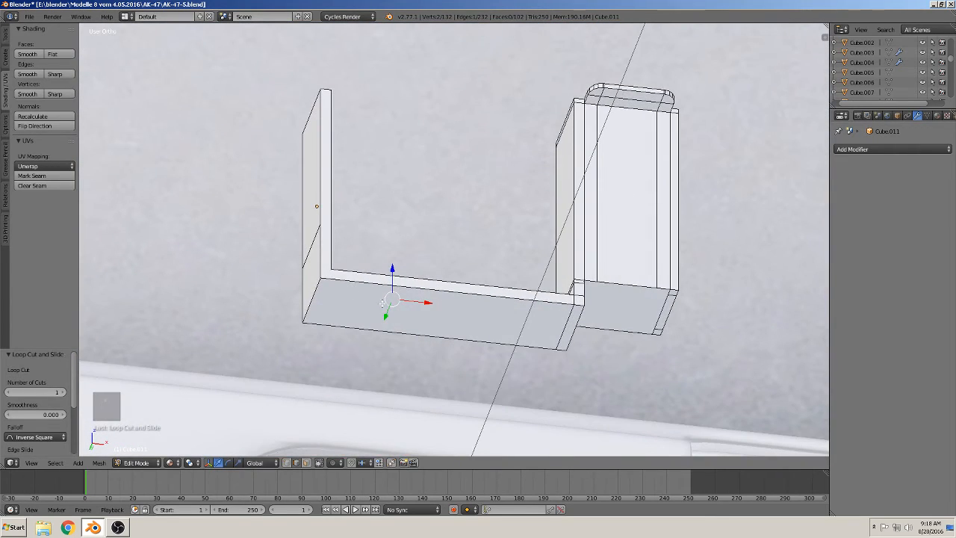
key(ctrl+r)
click(406, 300)
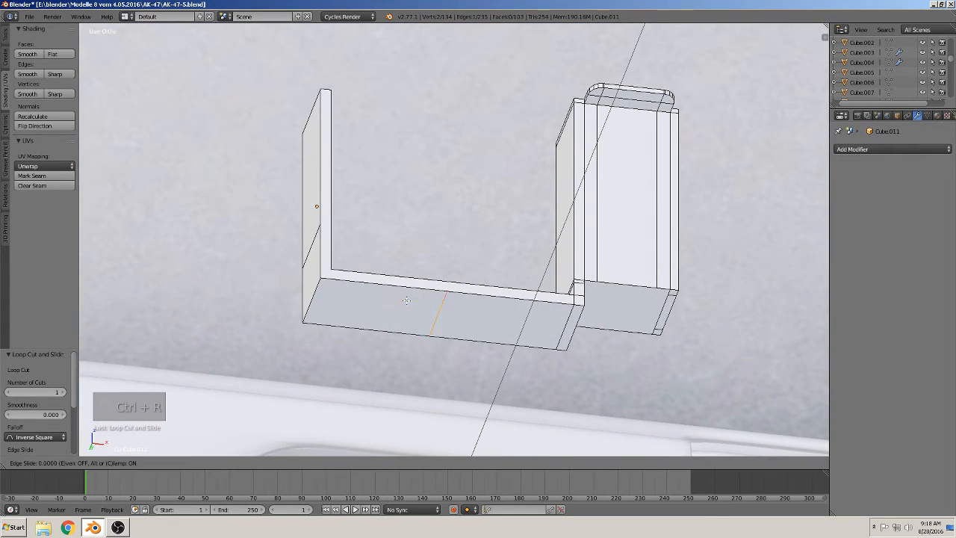
click(359, 295)
mouse_move(341, 264)
middle_down()
mouse_move(302, 308)
mouse_move(375, 282)
mouse_move(357, 268)
middle_up()
key(ctrl+r)
click(324, 258)
click(327, 293)
scroll(357, 267, up, 2)
scroll(357, 267, up, 2)
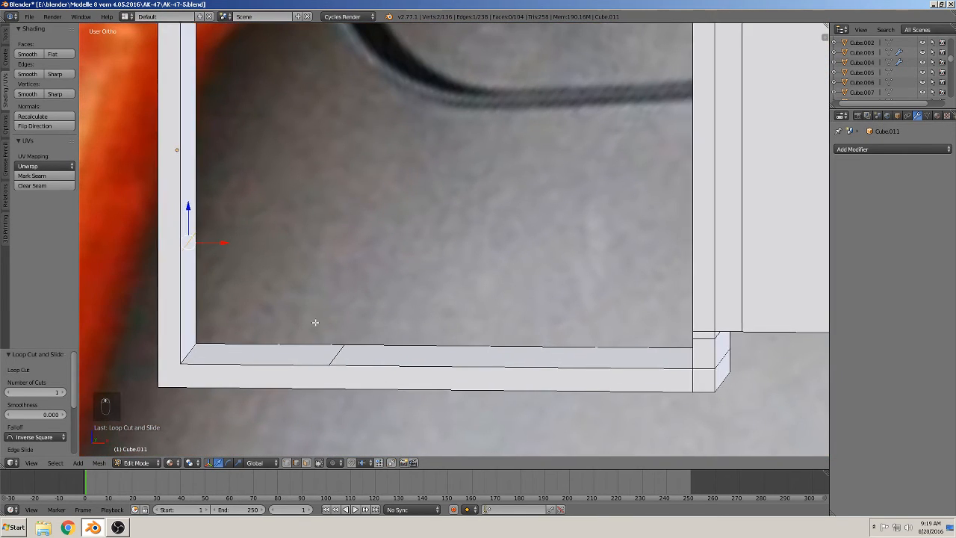
scroll(316, 322, up, 1)
click(5, 35)
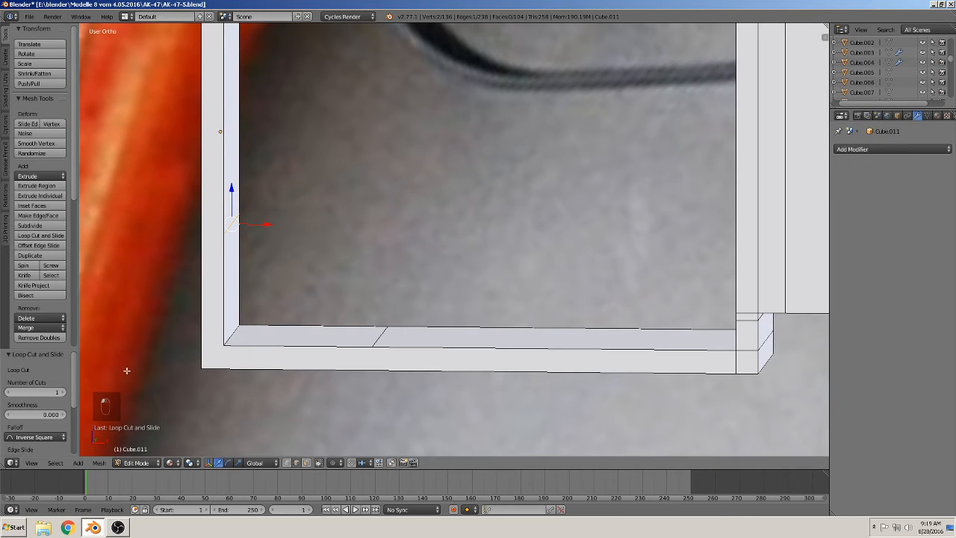
click(25, 275)
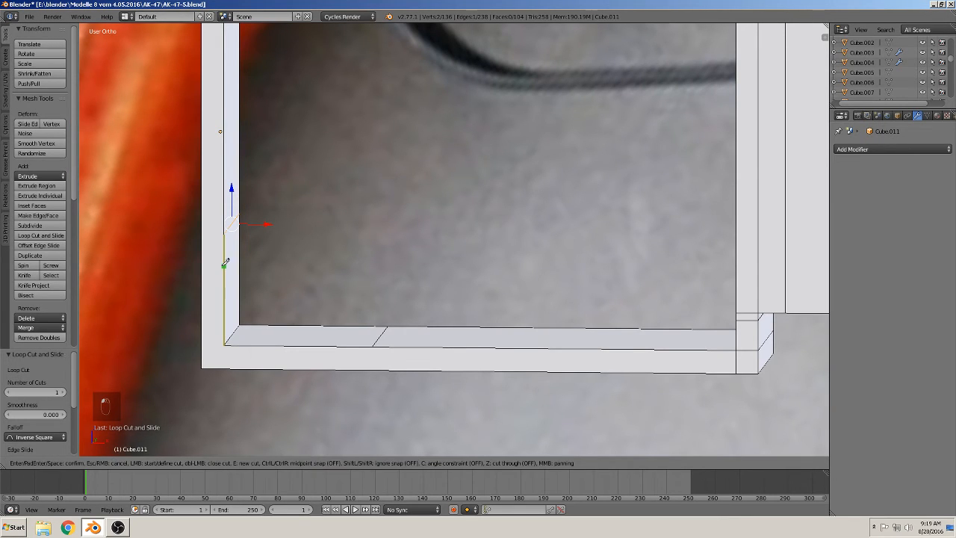
key(Escape)
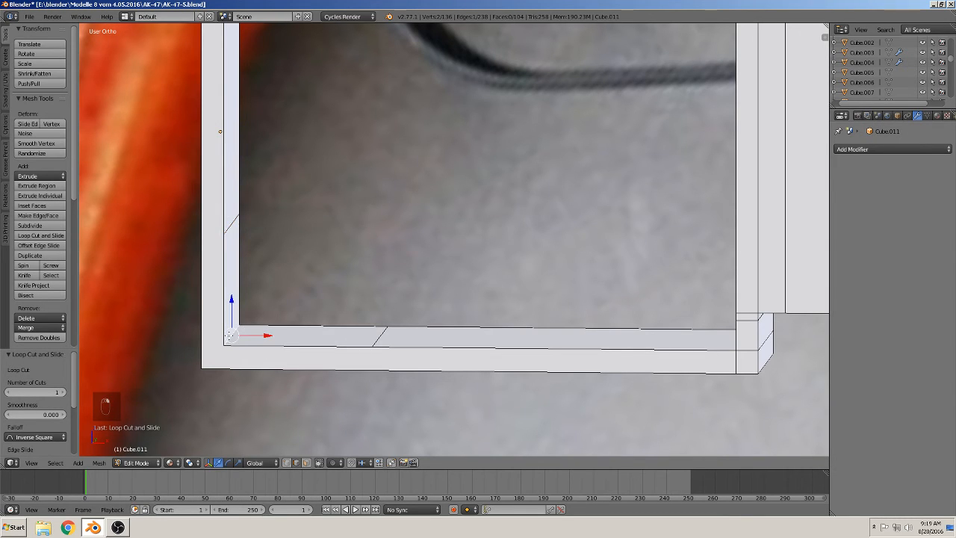
Try a wide bevel on the inner and outer corner edges between the free upright and the strip.
middle_drag(231, 359, 255, 348)
shift+right_click(226, 358)
middle_drag(313, 376, 260, 389)
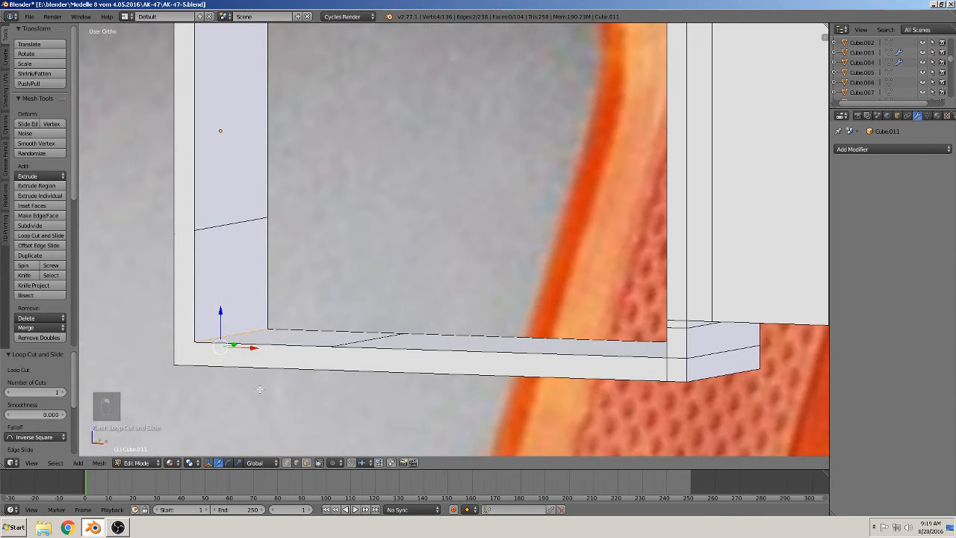
key(ctrl+b)
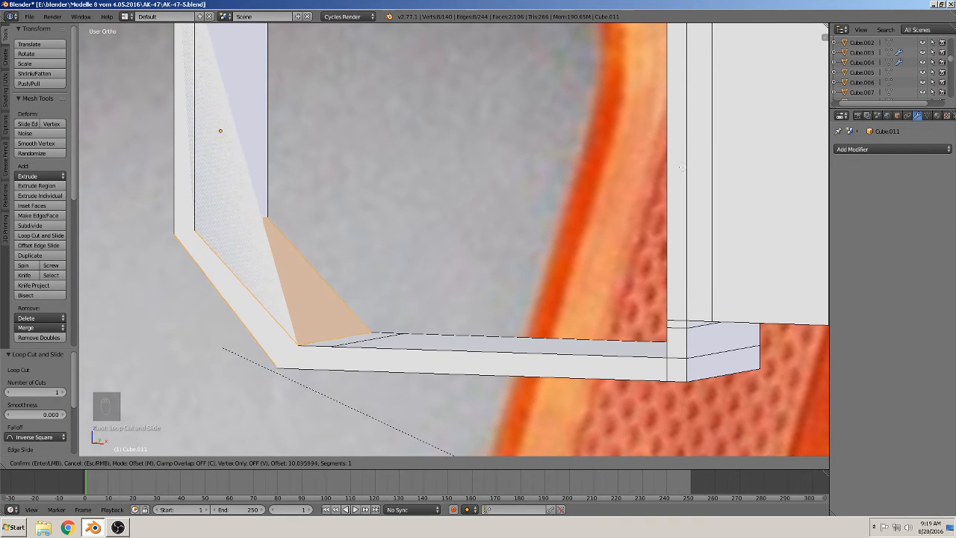
key(Escape)
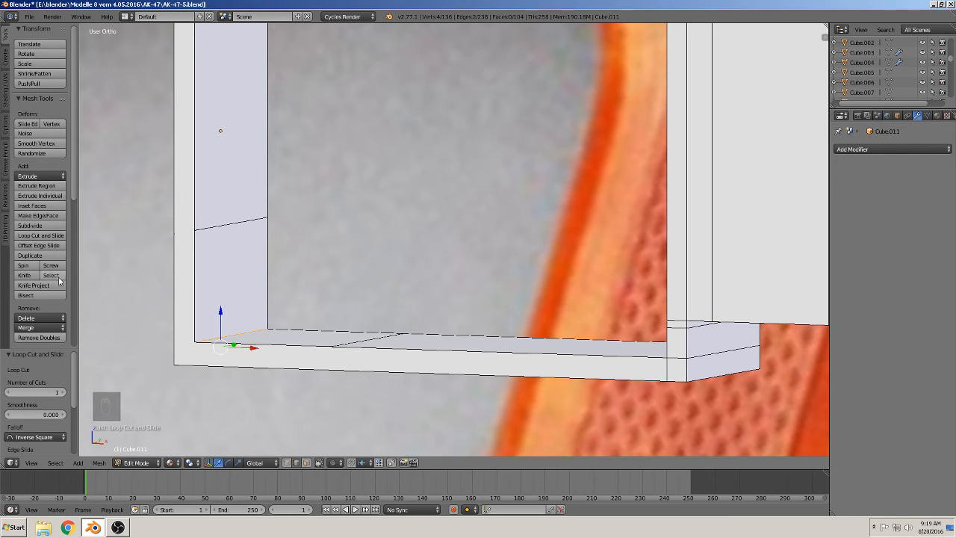
Knife-cut across the near side faces of the upright and the strip, joining the inner and outer loop cuts on each.
click(24, 275)
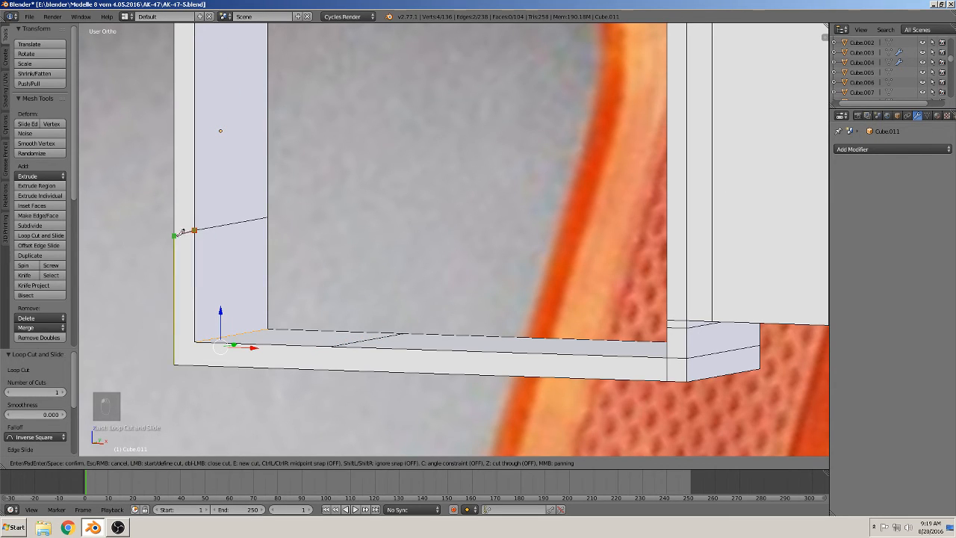
key(Return)
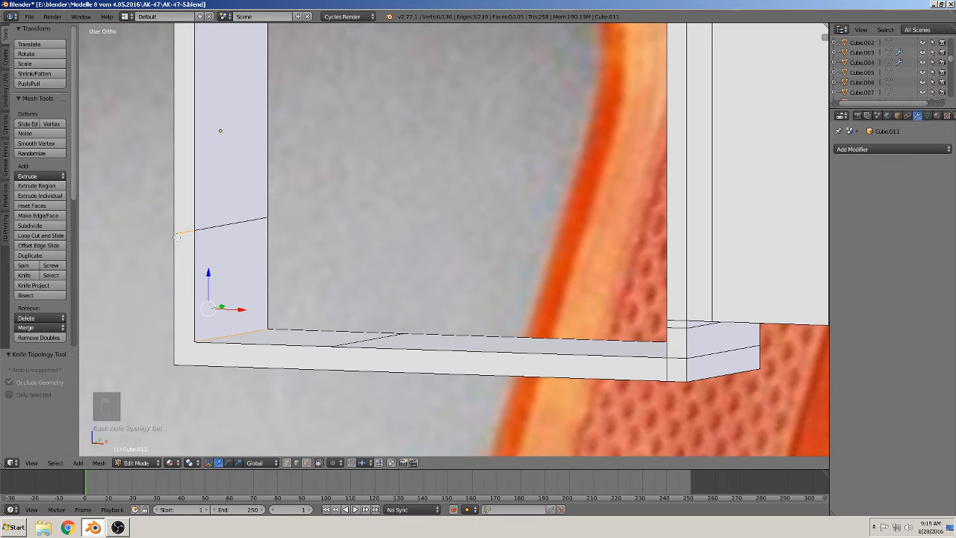
click(27, 275)
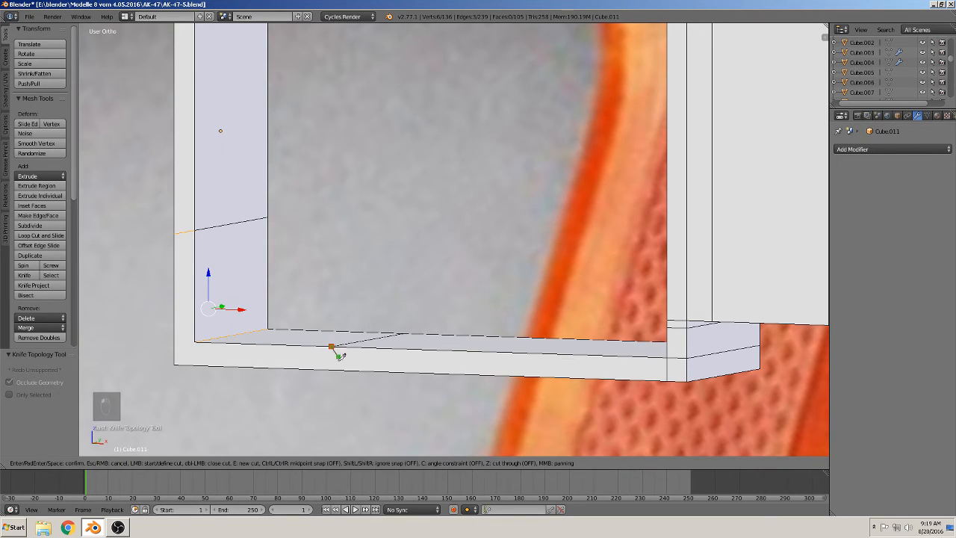
click(332, 349)
click(327, 369)
key(Return)
Move the trigger guard object -1.112 along Y in Object Mode, clear of the reference images.
middle_drag(326, 369, 464, 399)
scroll(465, 398, down, 8)
key(Tab)
scroll(479, 351, down, 6)
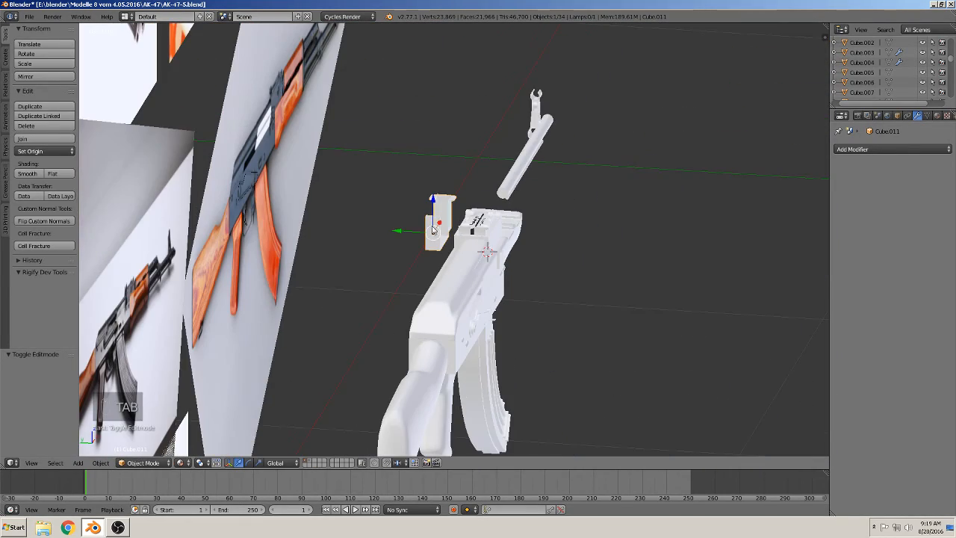
drag(395, 231, 115, 323)
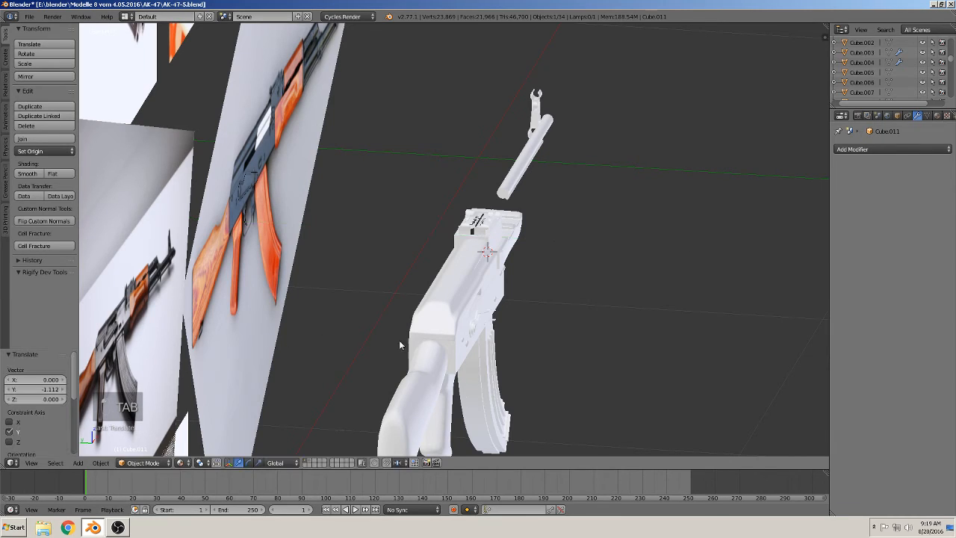
Knife-cut across the opposite side faces of the strip and the free upright, joining their inner and outer loop cuts.
shift+middle_drag(523, 339, 81, 322)
scroll(213, 363, up, 8)
shift+middle_drag(212, 362, 576, 156)
scroll(367, 259, up, 5)
scroll(317, 284, up, 2)
key(Tab)
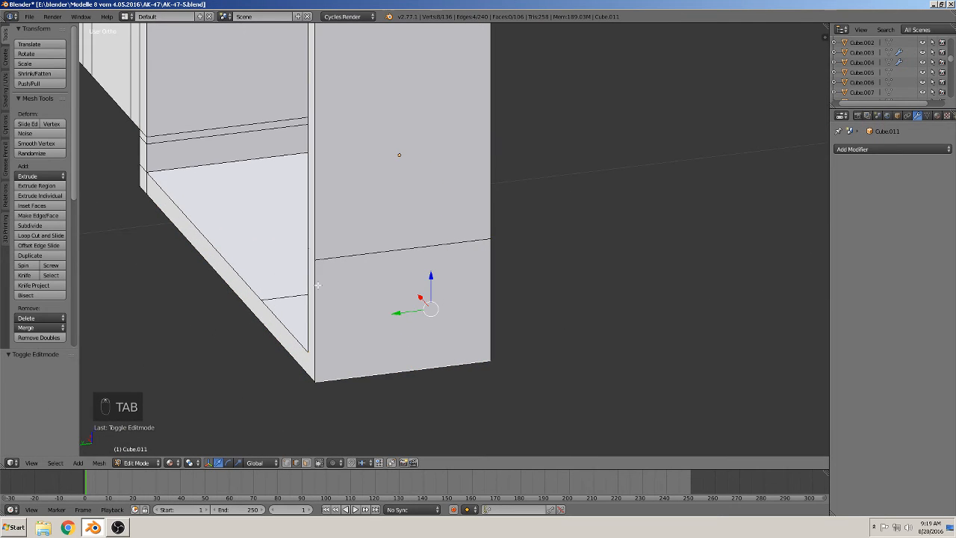
middle_drag(317, 284, 156, 356)
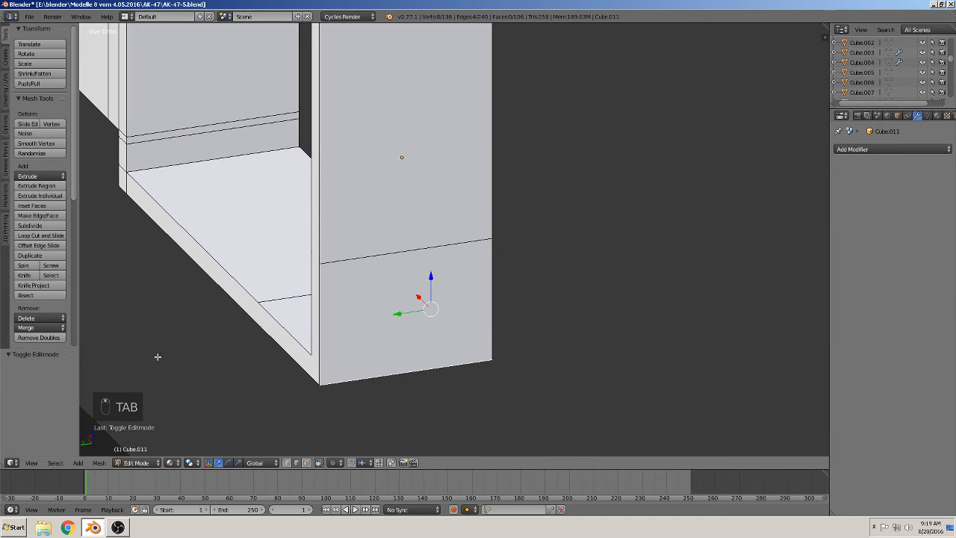
click(25, 275)
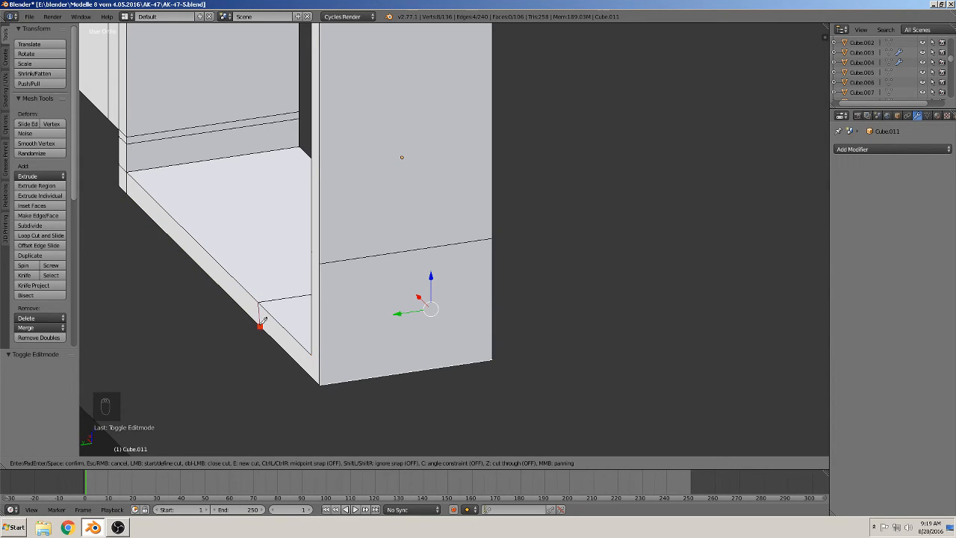
key(Return)
click(30, 275)
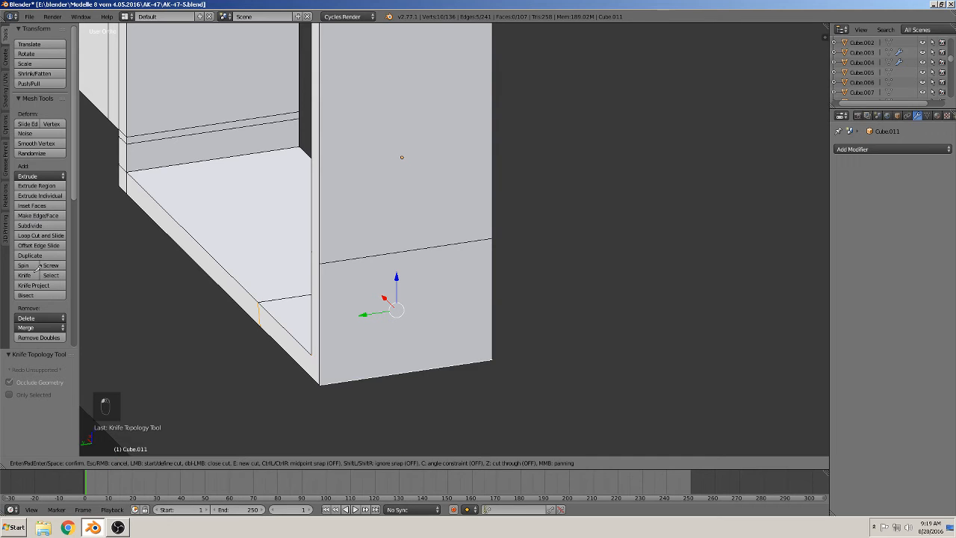
click(312, 252)
key(Return)
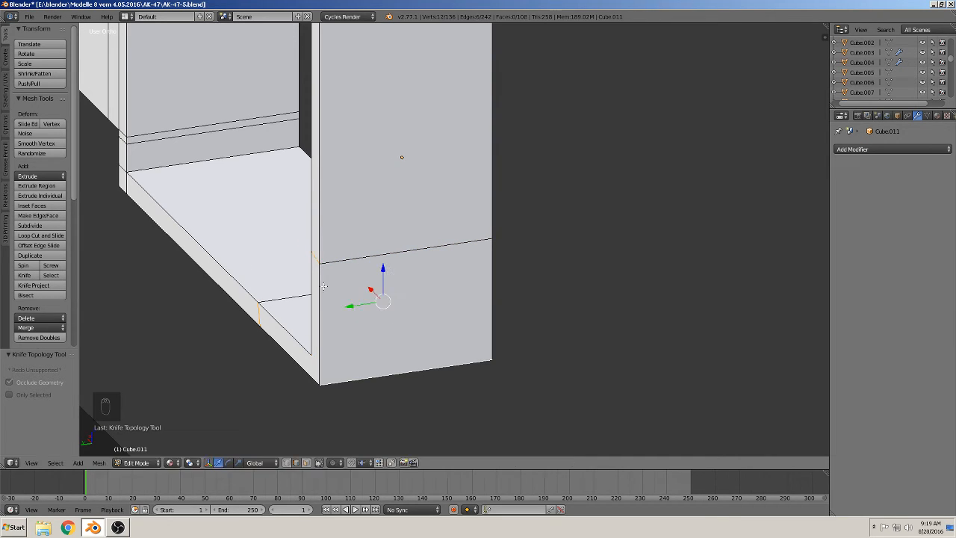
Bevel the inner and outer corner edges between the free upright and the strip with 7 segments and a 13.330 offset.
middle_drag(224, 314, 258, 303)
scroll(259, 302, up, 4)
middle_drag(198, 306, 175, 304)
middle_drag(283, 346, 363, 360)
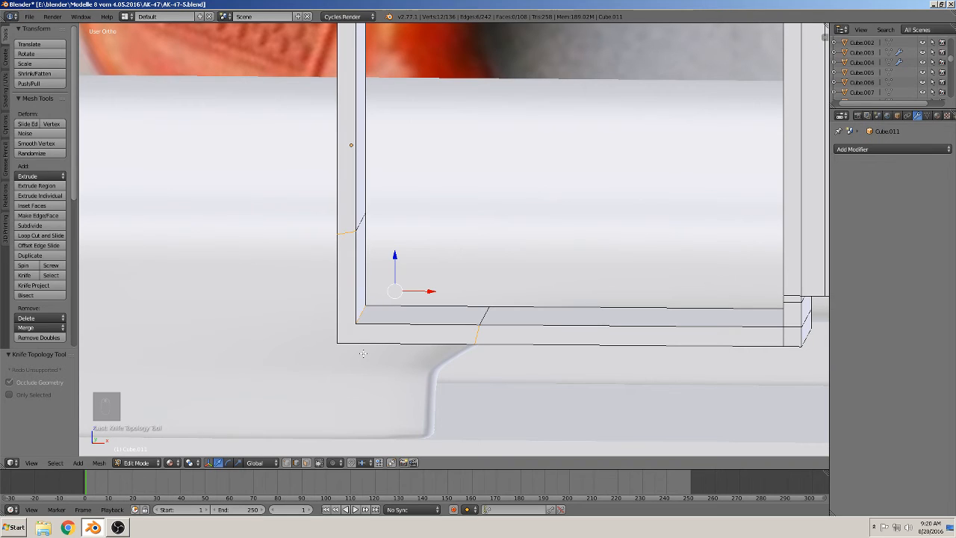
click(297, 464)
right_click(358, 318)
middle_drag(307, 390, 281, 408)
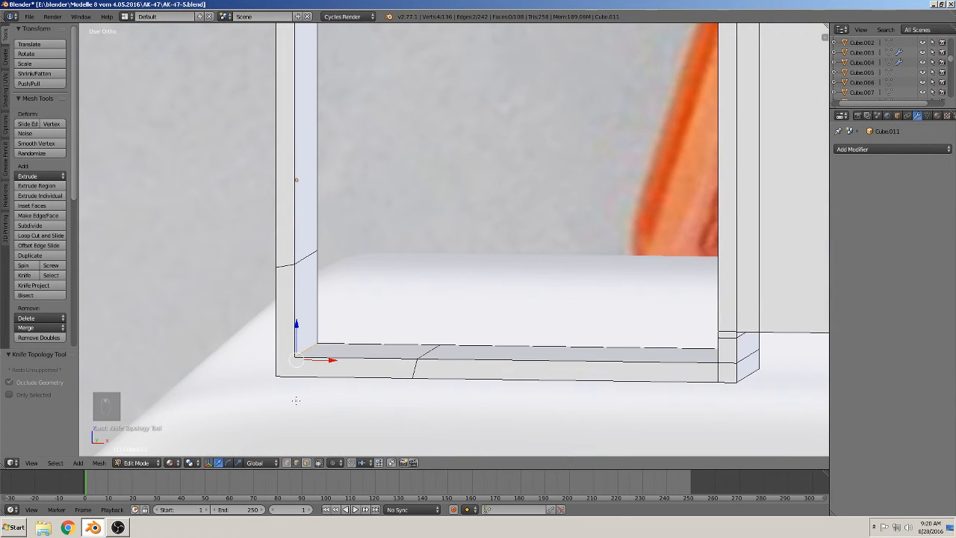
key(ctrl+b)
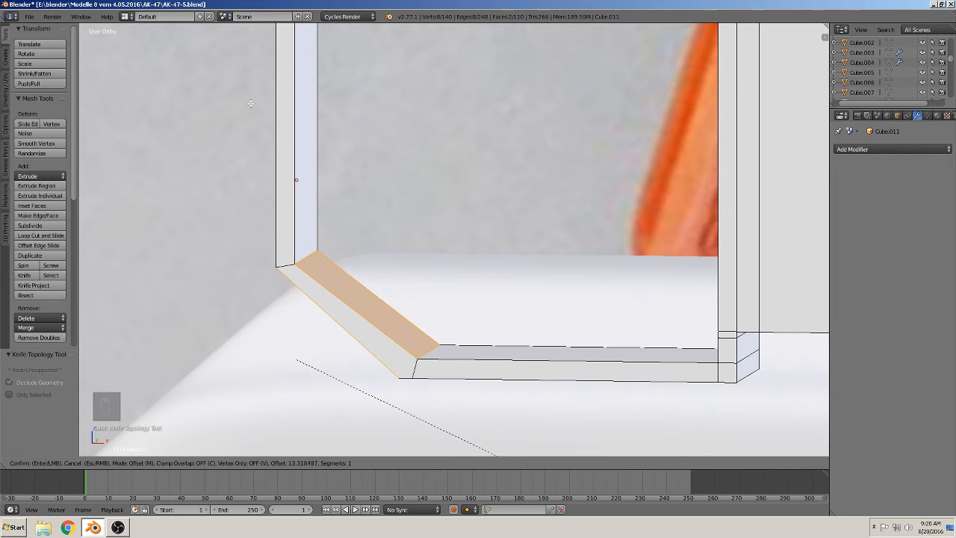
scroll(285, 87, up, 2)
scroll(284, 85, up, 4)
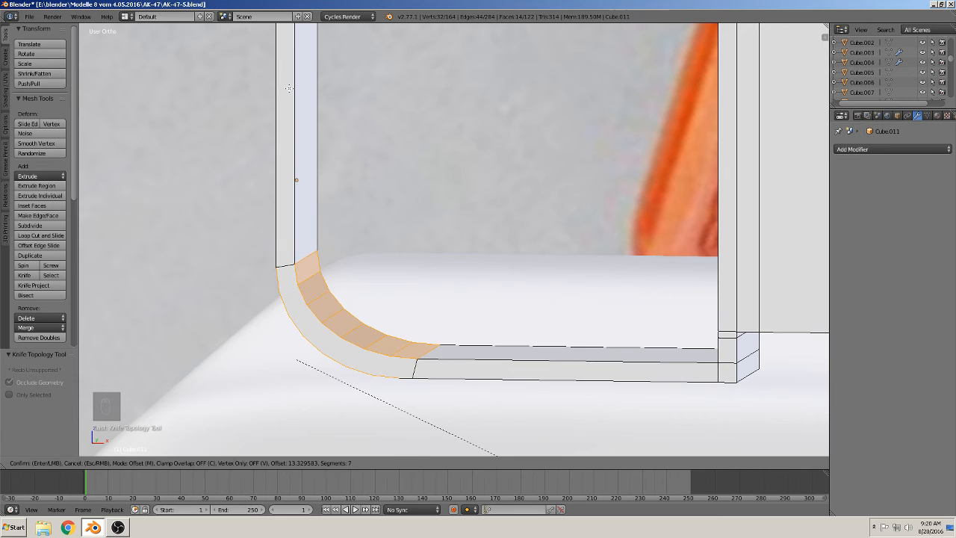
click(288, 88)
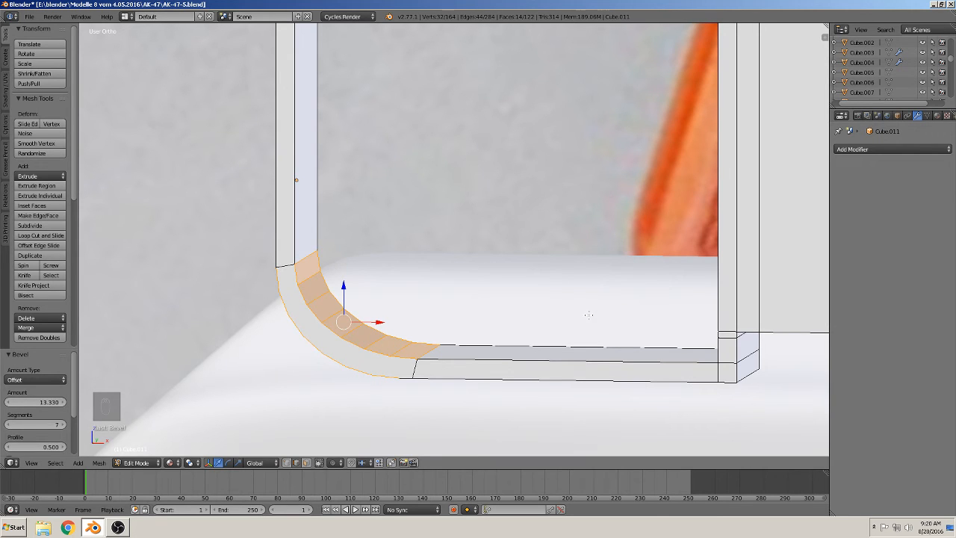
Examine the curved trigger guard against the reference photo, then inspect the open-topped box at its far end.
key(Tab)
scroll(575, 262, down, 5)
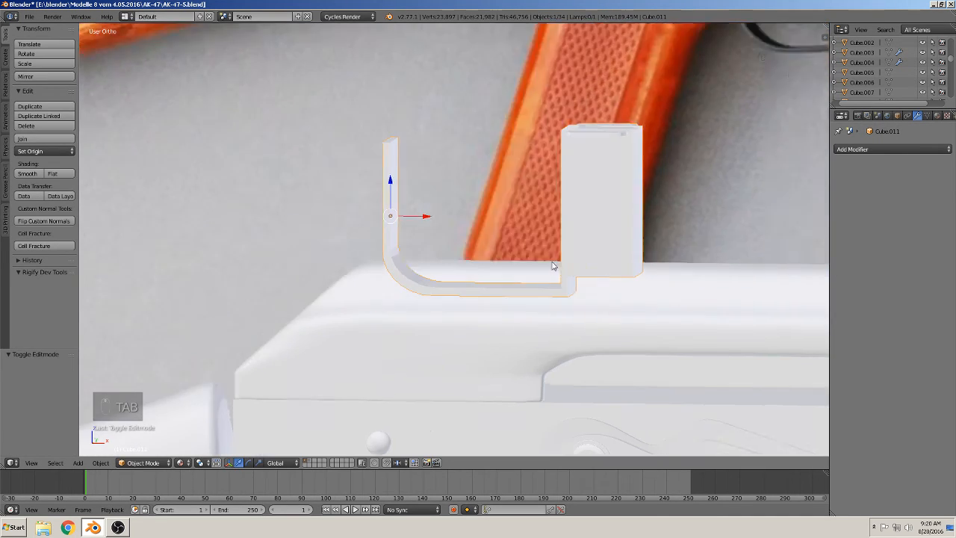
scroll(553, 265, down, 3)
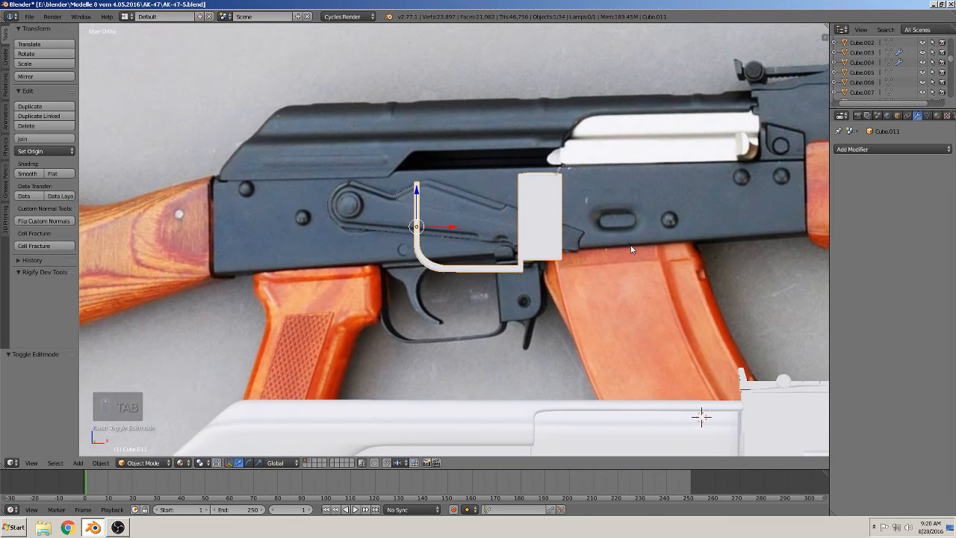
scroll(585, 279, up, 3)
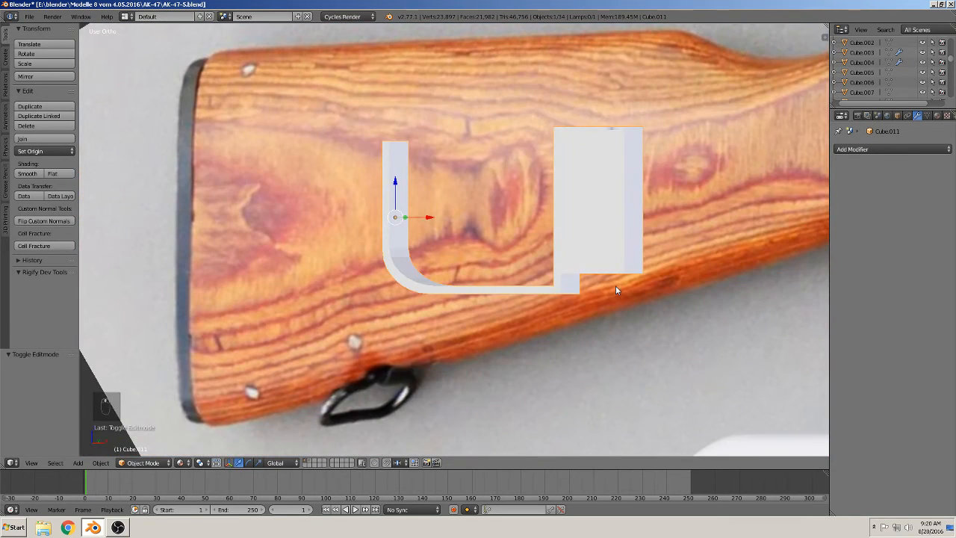
key(Tab)
shift+middle_drag(645, 289, 602, 319)
middle_drag(617, 302, 636, 302)
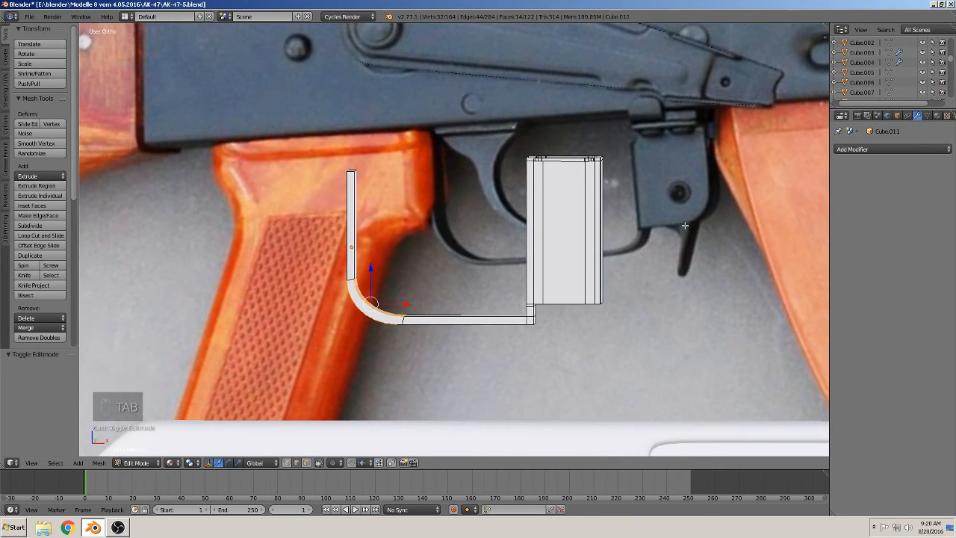
middle_drag(685, 225, 421, 308)
scroll(632, 271, up, 2)
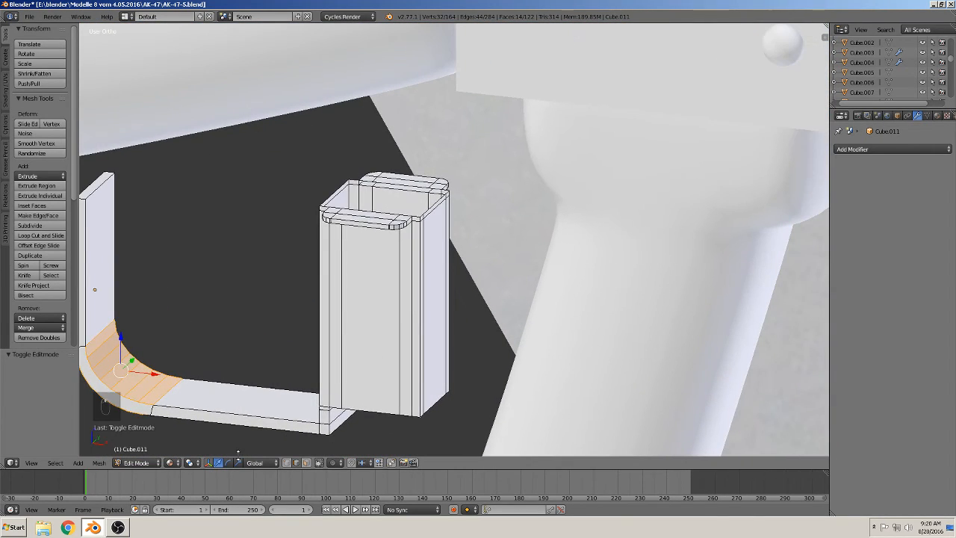
Delete the vertical edges of the box's end wall opposite the guard strip to open that side.
right_click(429, 209)
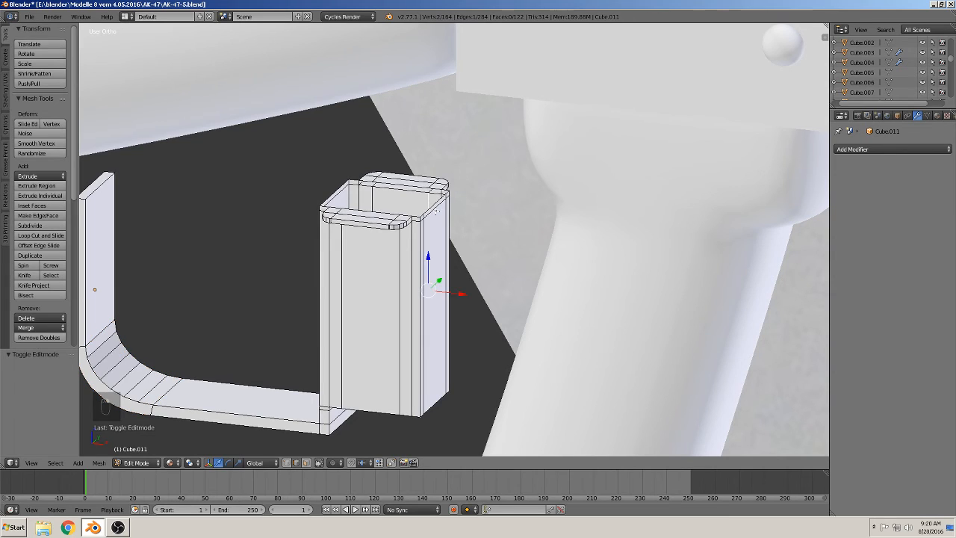
right_click(435, 208)
shift+right_click(439, 211)
shift+right_click(445, 373)
key(x)
click(433, 349)
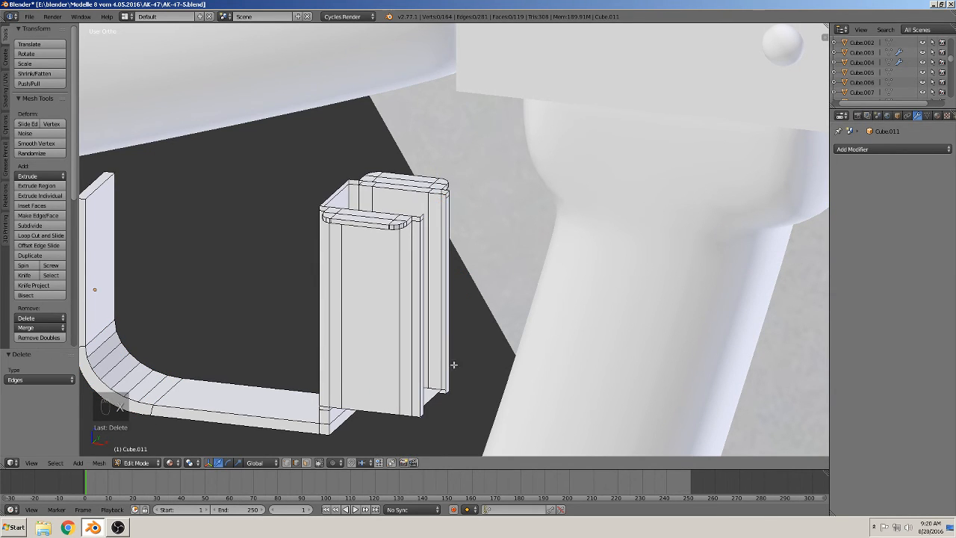
Add one horizontal loop cut around the box and slide it down close to the lower edge.
middle_drag(454, 365, 442, 380)
scroll(449, 386, up, 2)
shift+middle_drag(462, 412, 477, 217)
scroll(477, 264, up, 1)
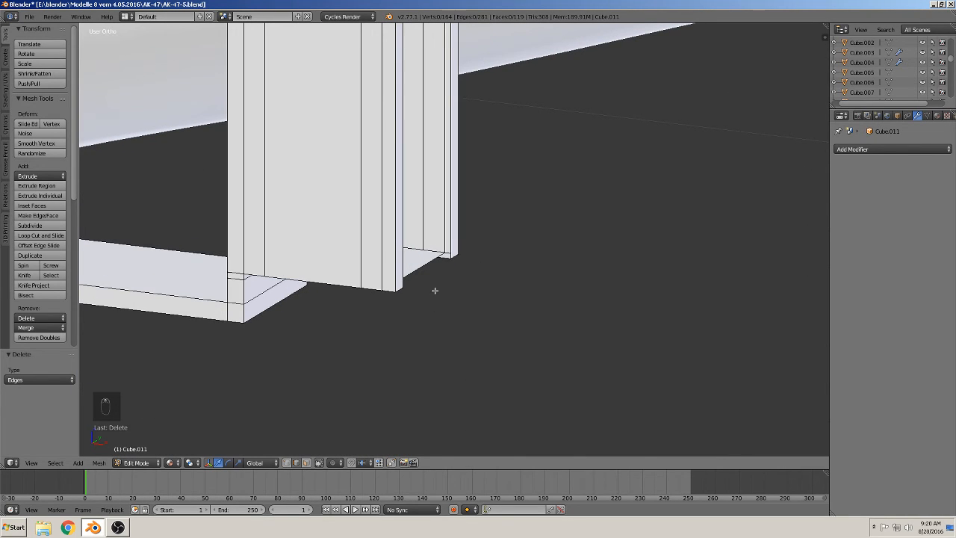
middle_drag(401, 292, 368, 352)
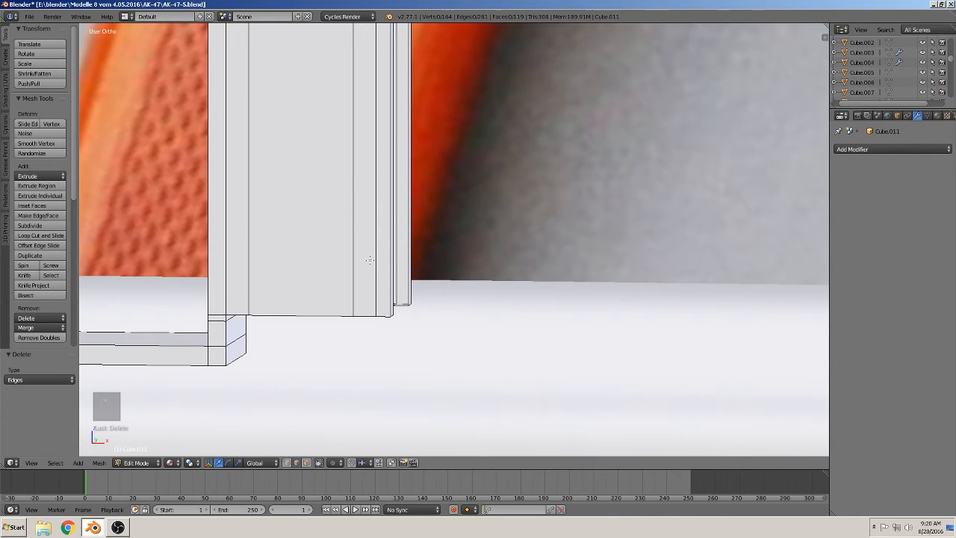
key(ctrl+r)
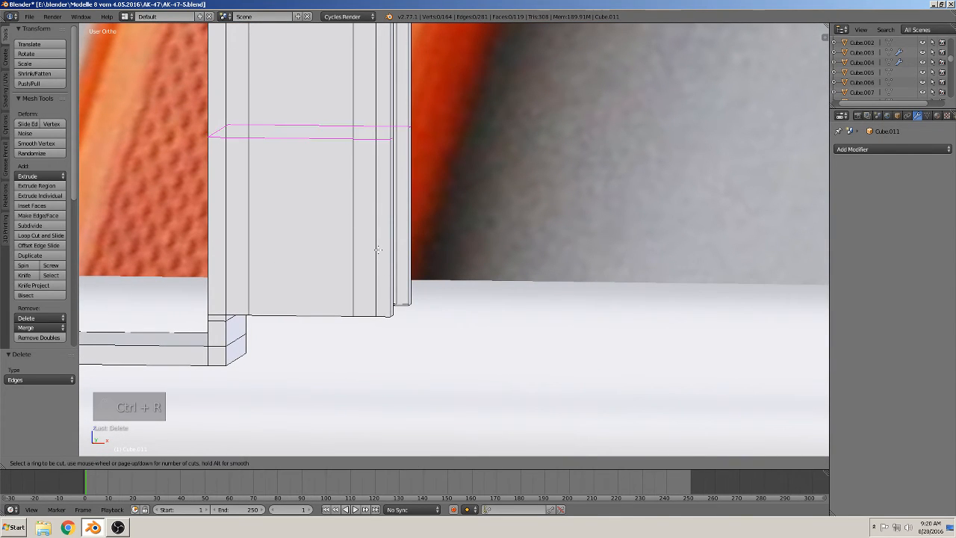
click(379, 251)
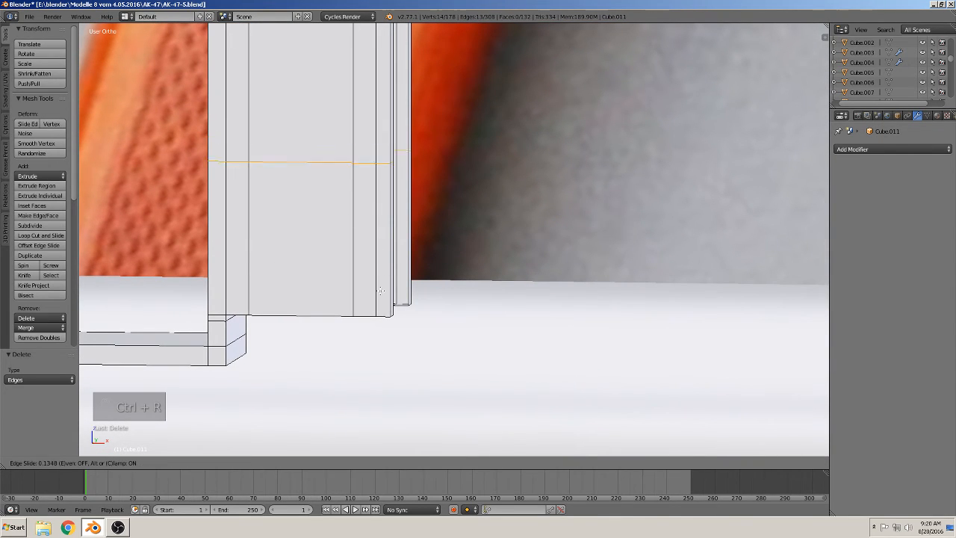
click(386, 384)
Dissolve the short vertical edges below the new loop near both side walls' open ends, together with the connecting edges across the underside.
scroll(399, 340, up, 1)
middle_drag(398, 340, 292, 357)
right_click(310, 317)
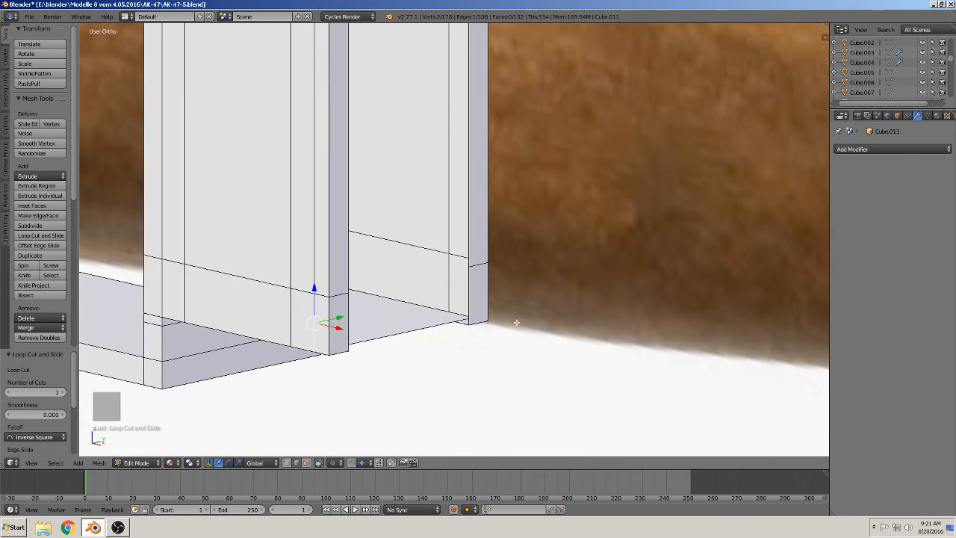
middle_drag(516, 323, 486, 302)
shift+right_click(415, 279)
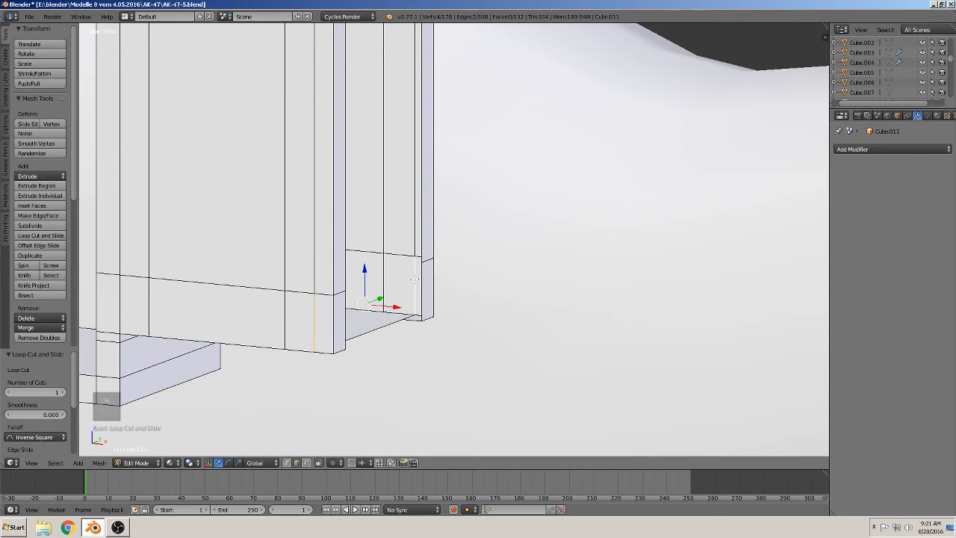
middle_drag(390, 327, 396, 285)
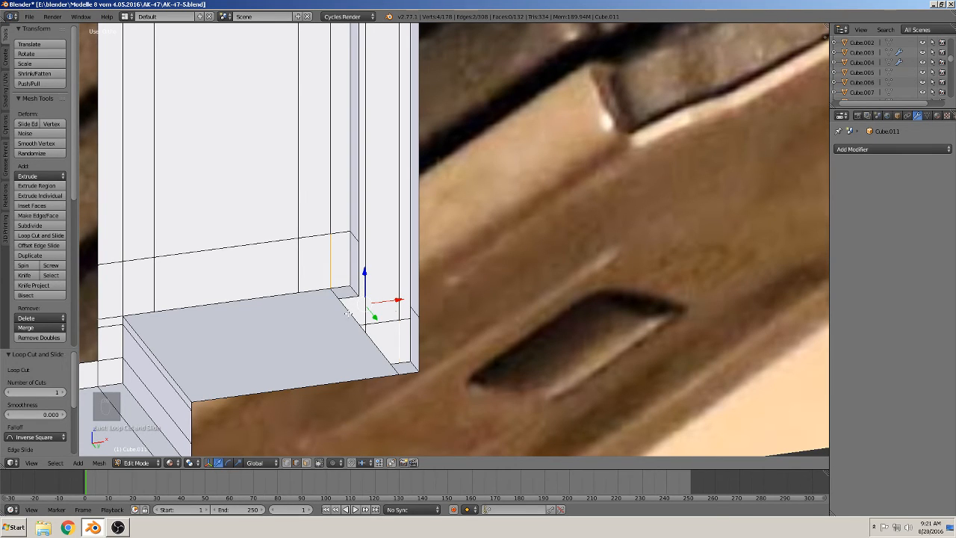
shift+right_click(348, 313)
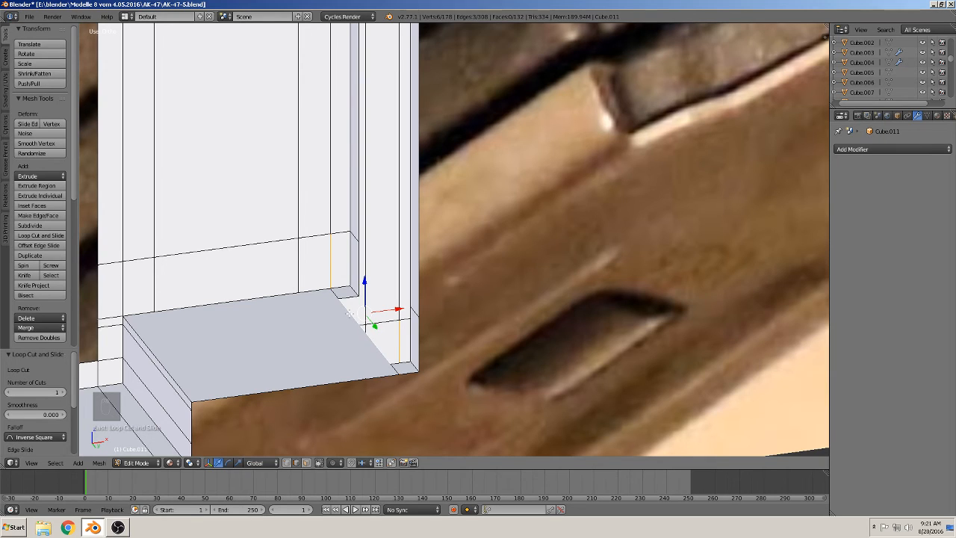
key(ctrl+z)
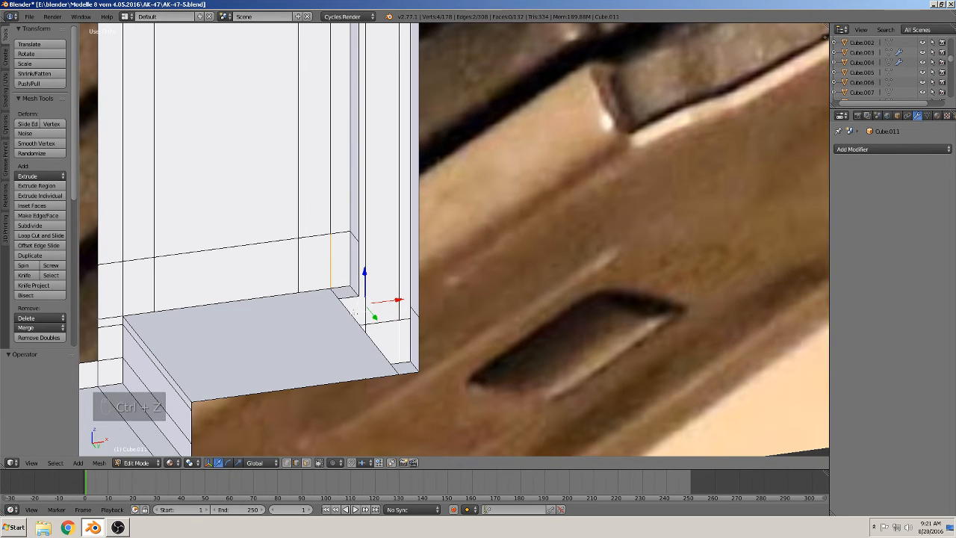
shift+right_click(372, 348)
shift+right_click(400, 372)
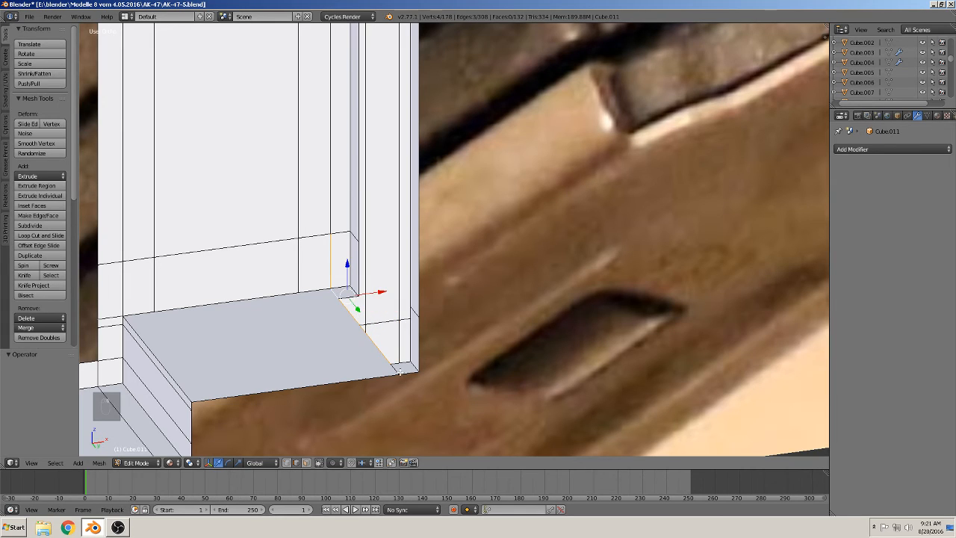
shift+right_click(402, 344)
key(x)
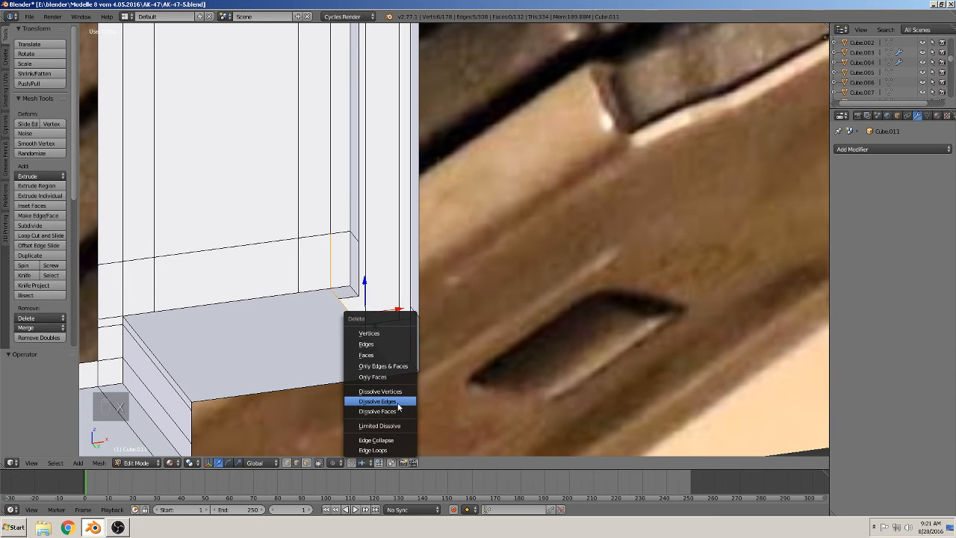
click(377, 401)
middle_drag(399, 403, 430, 396)
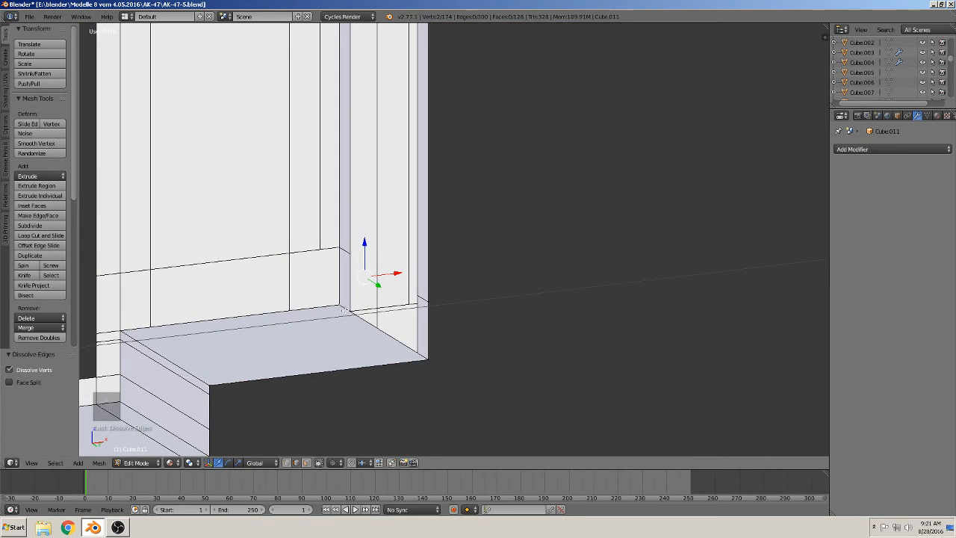
Delete the box's underside face by deleting its cross edge at the open end.
middle_drag(344, 310, 359, 284)
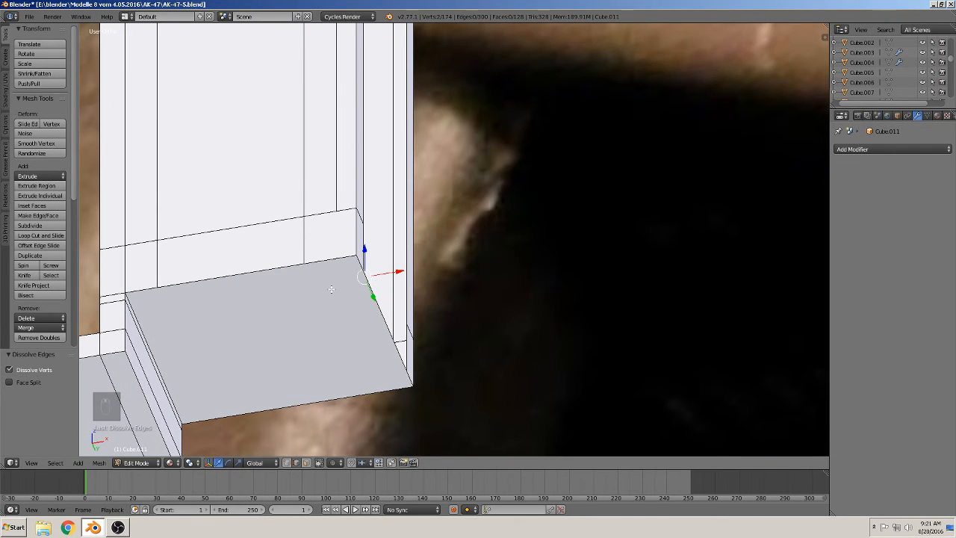
key(ctrl+r)
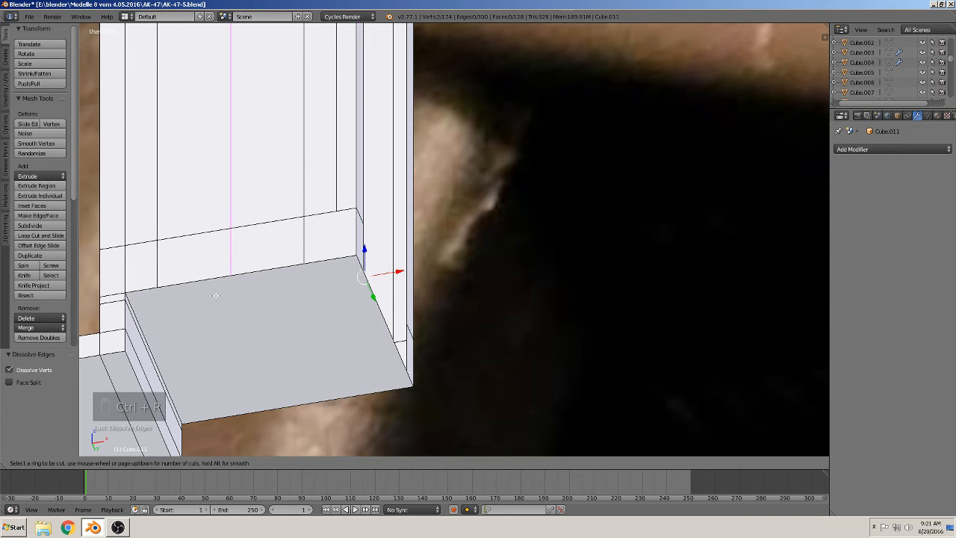
key(Escape)
right_click(365, 280)
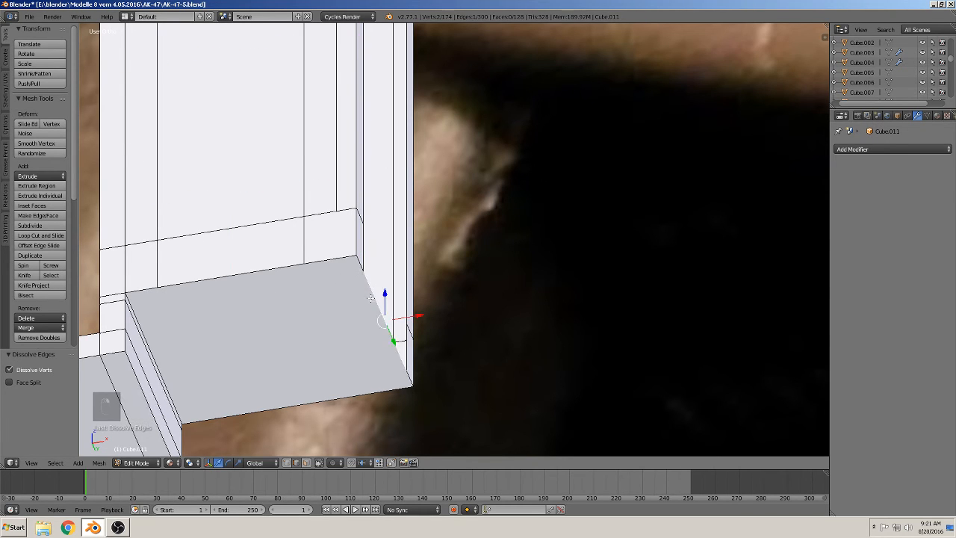
key(x)
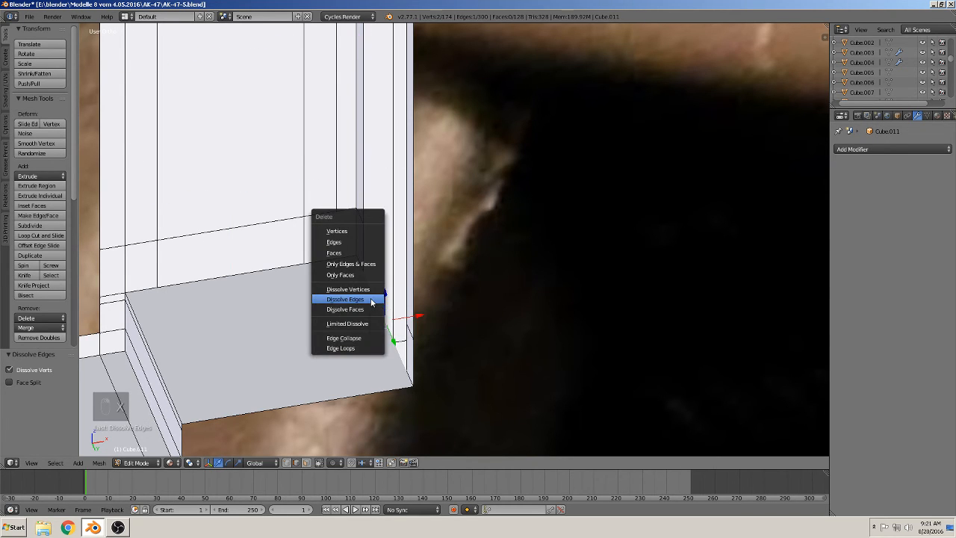
click(371, 300)
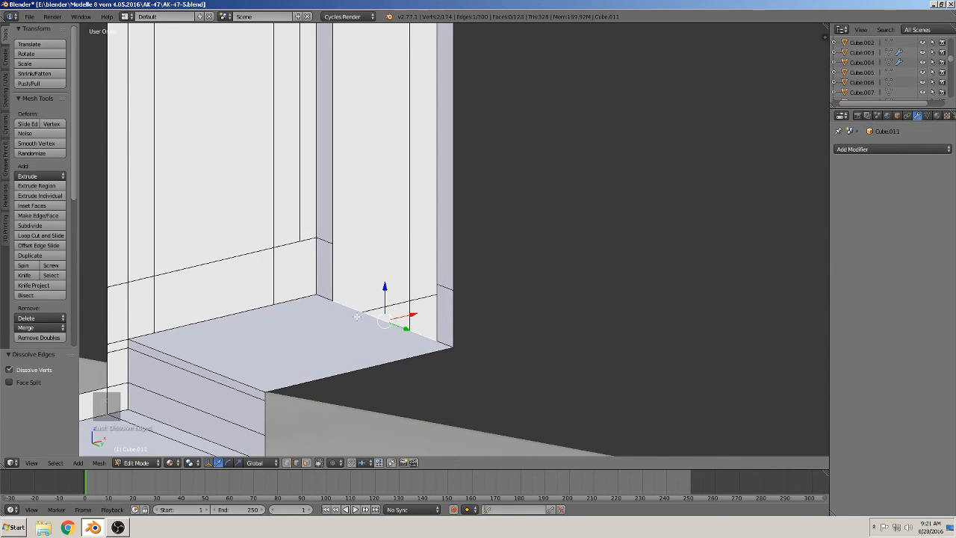
key(x)
click(349, 259)
middle_drag(359, 307, 348, 300)
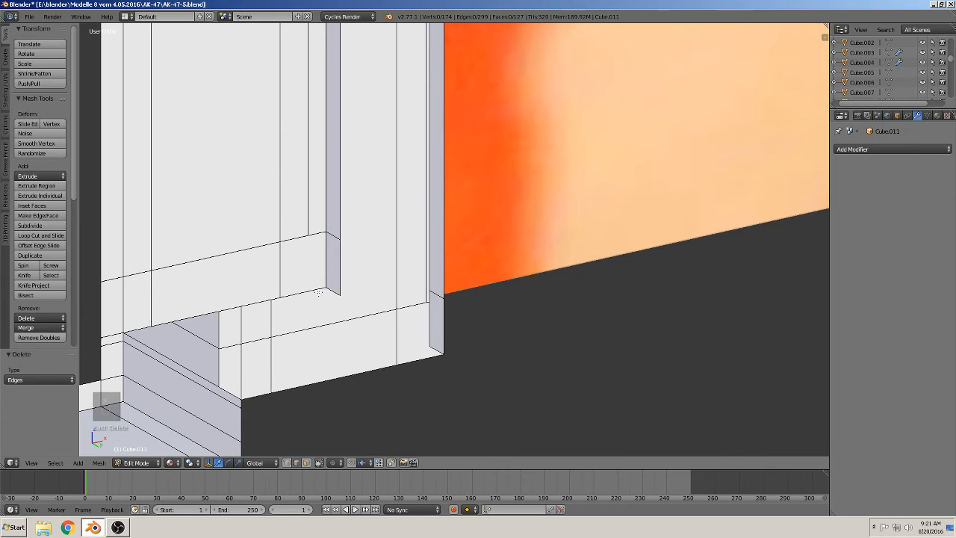
right_click(316, 291)
middle_drag(323, 295, 420, 342)
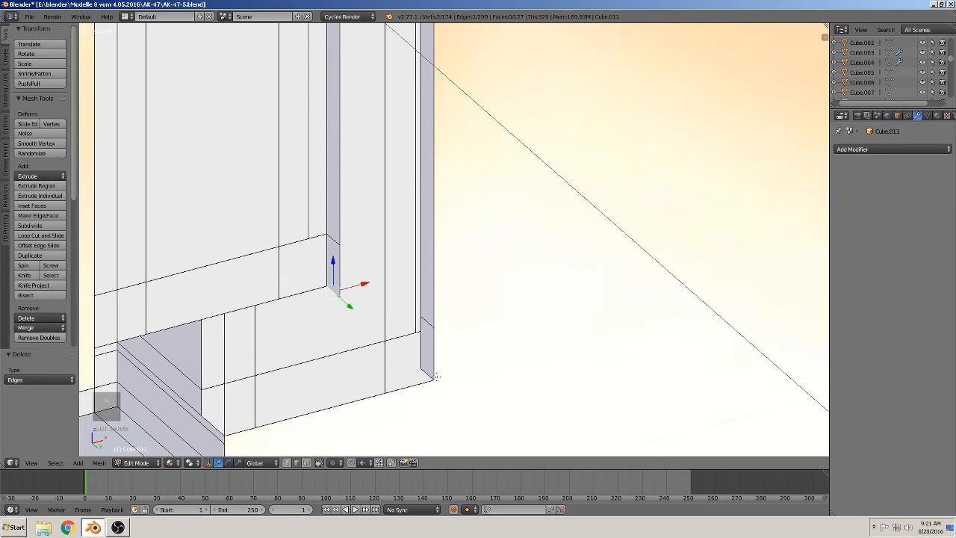
shift+right_click(436, 377)
shift+right_click(430, 375)
shift+right_click(440, 364)
middle_drag(470, 390, 478, 372)
key(ctrl+b)
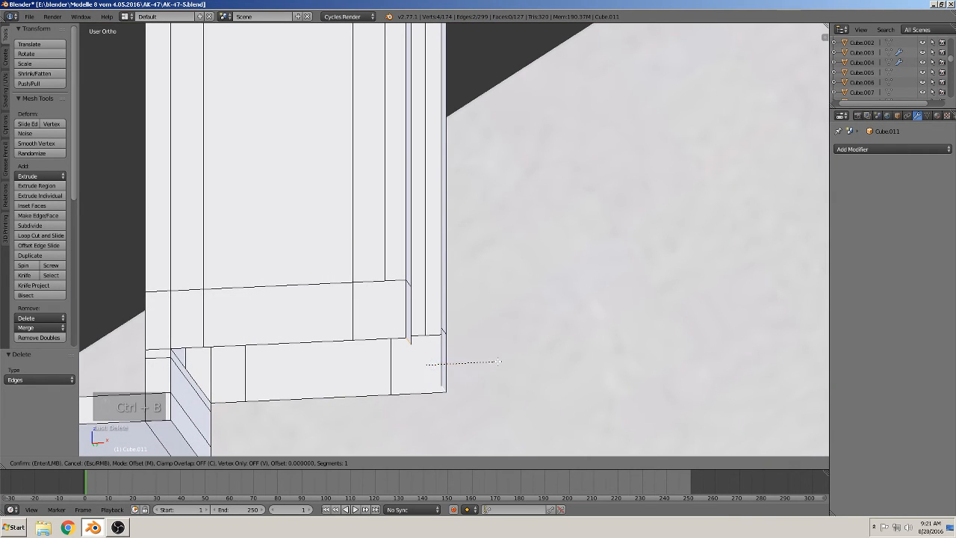
right_click(245, 254)
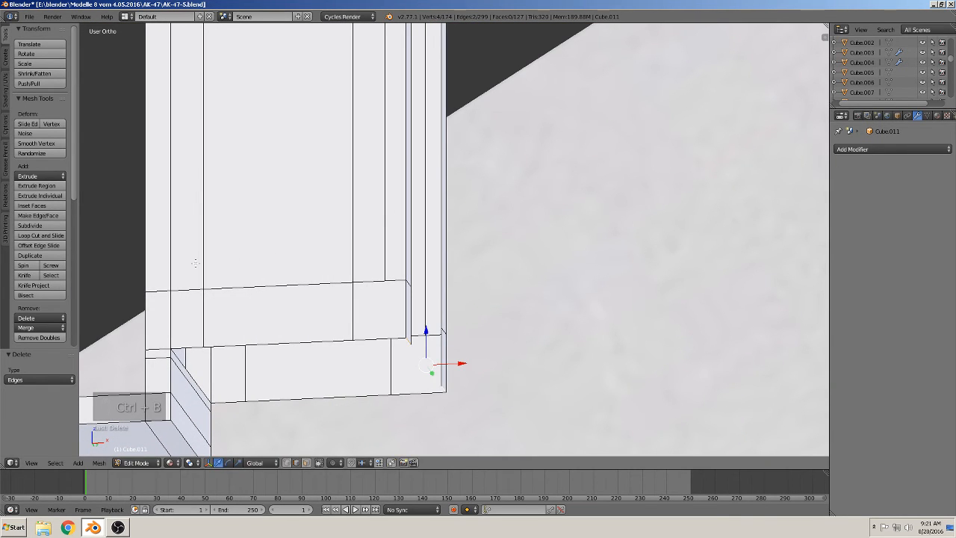
Add two evenly spaced loop cuts running lengthwise along the guard strip and its upright.
middle_drag(195, 263, 312, 254)
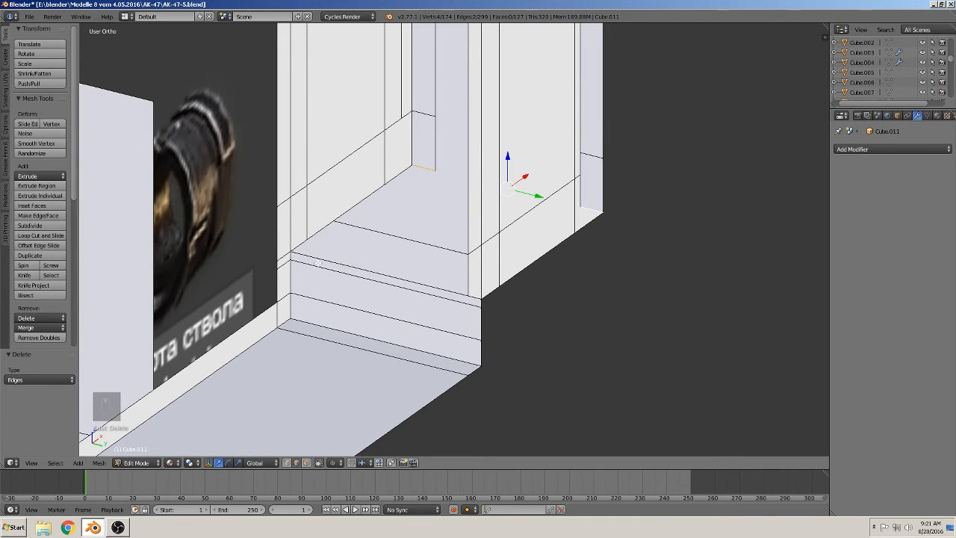
key(ctrl+r)
scroll(317, 267, up, 3)
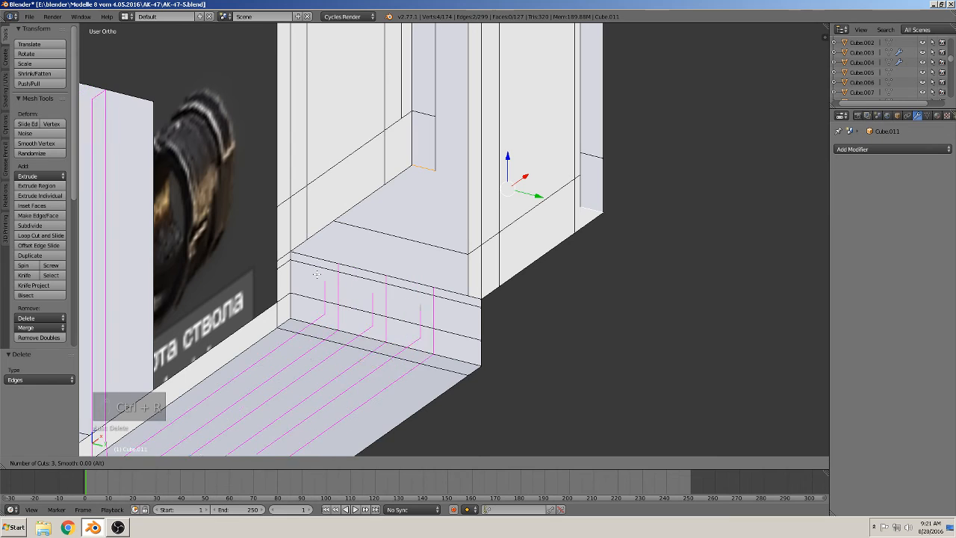
scroll(314, 275, down, 2)
click(314, 275)
right_click(315, 275)
Scale the two lengthwise loops apart by 2.377 along Y, toward the strip's side edges.
key(s)
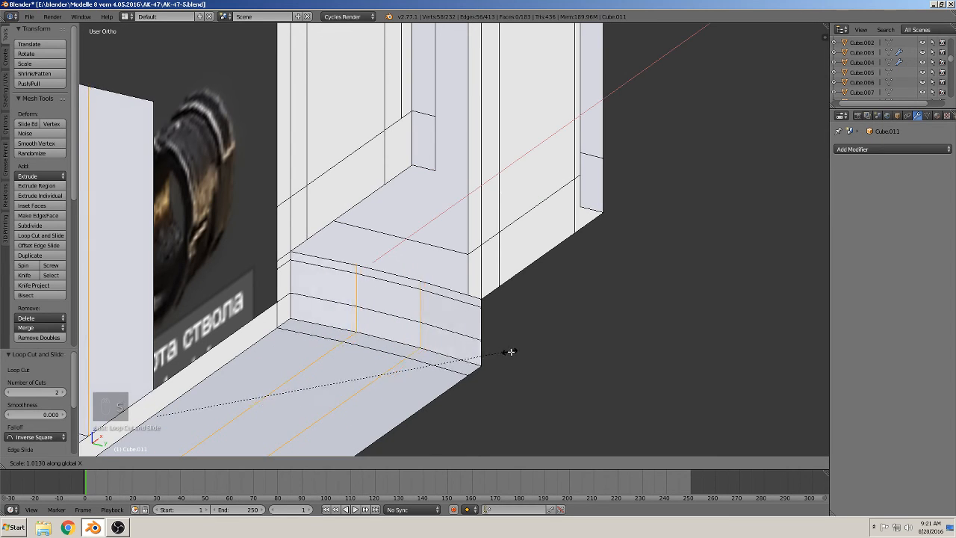
right_click(553, 372)
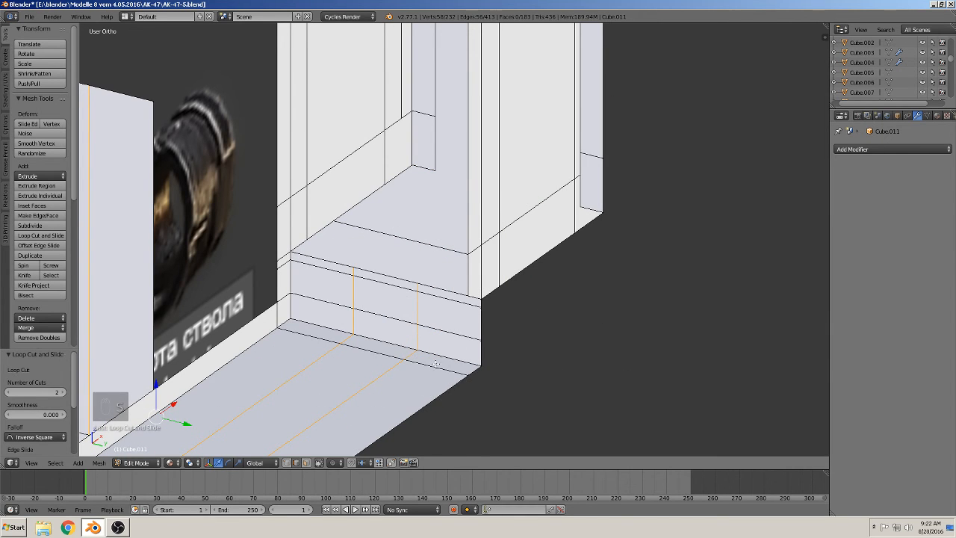
middle_drag(435, 364, 418, 368)
middle_drag(302, 390, 533, 322)
key(s)
key(y)
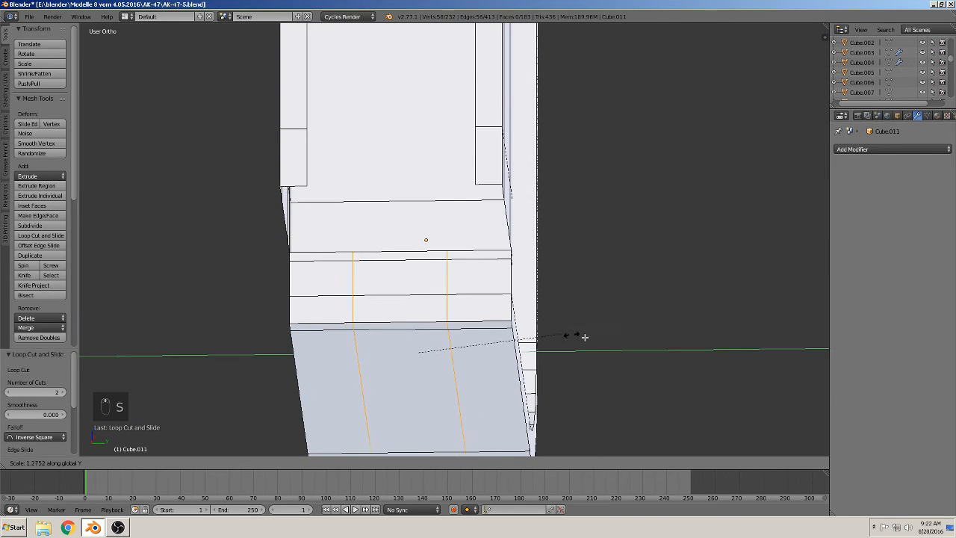
click(702, 353)
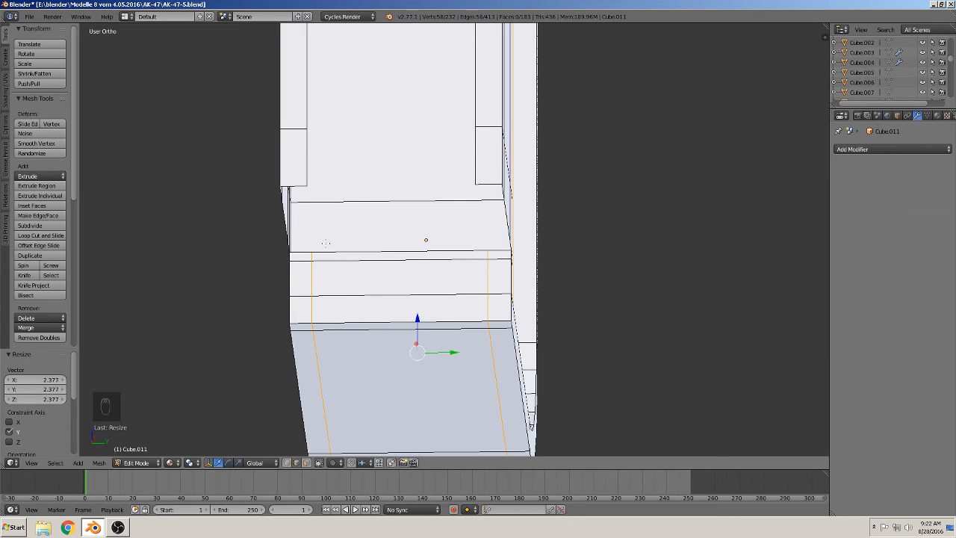
Fill the open strip beneath the first side wall with a face from its bottom edges.
right_click(305, 252)
middle_drag(305, 253, 377, 255)
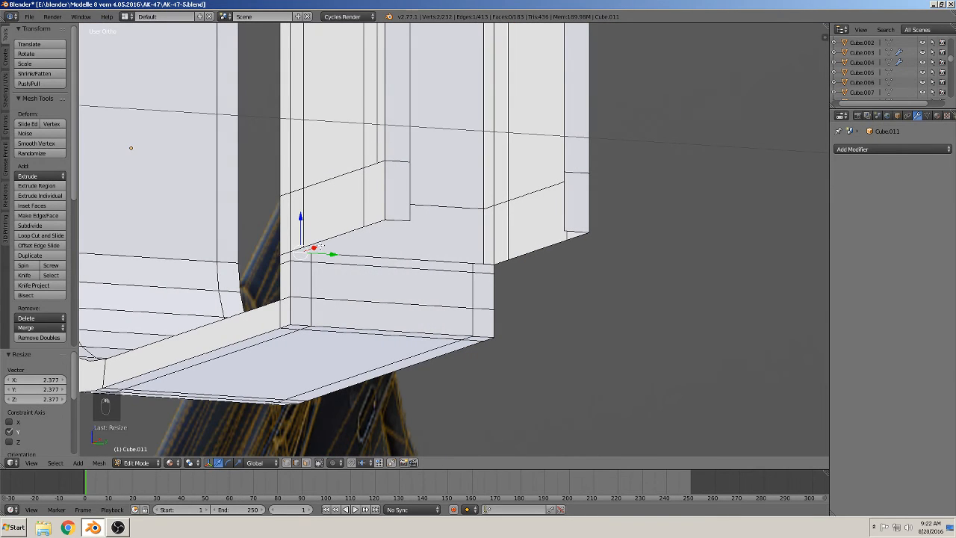
shift+right_click(303, 252)
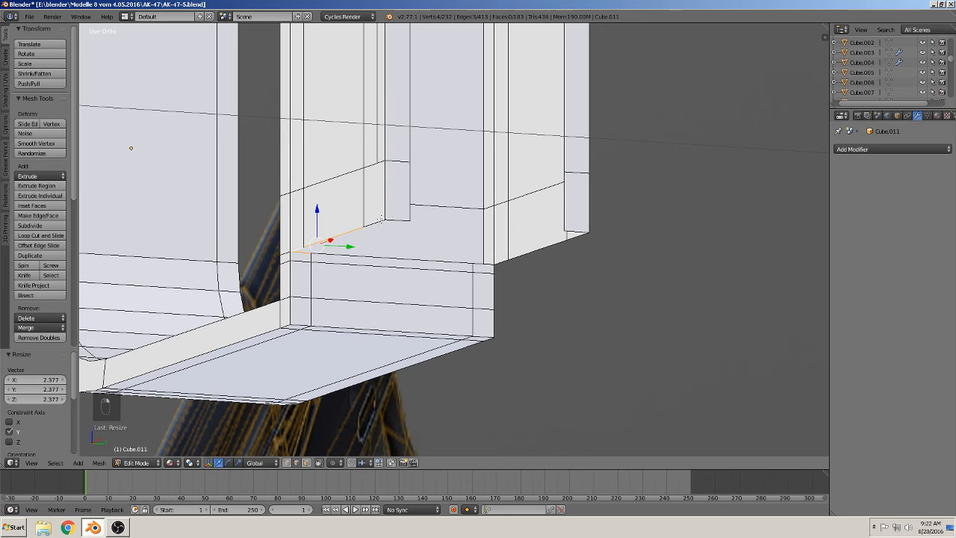
shift+right_click(382, 220)
key(f)
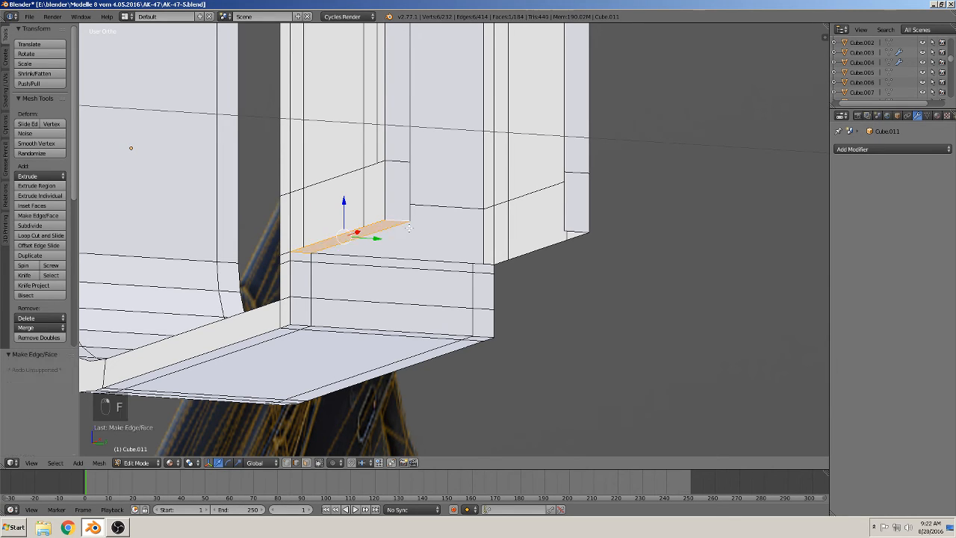
Fill the matching open strip beneath the opposite side wall with a face from its bottom edges.
right_click(543, 254)
shift+right_click(504, 264)
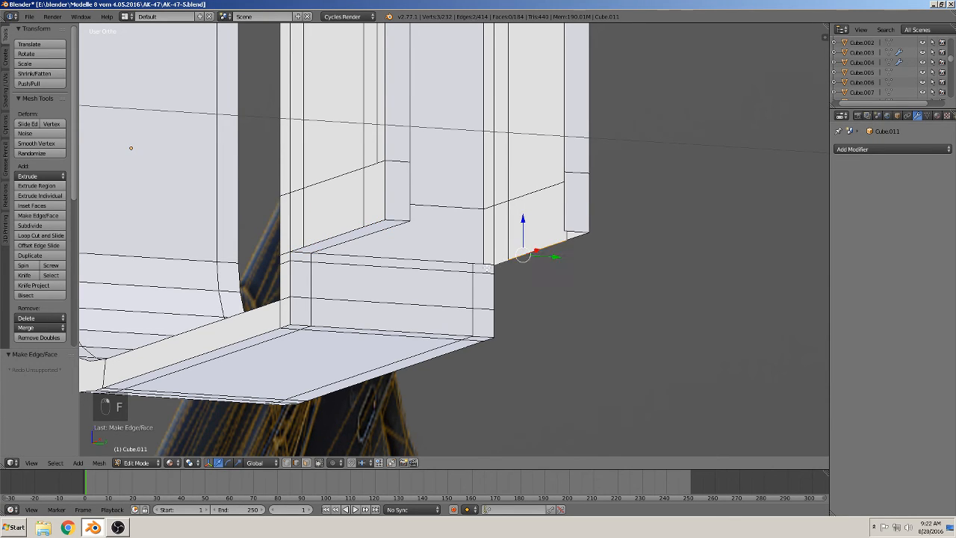
shift+right_click(482, 262)
shift+right_click(485, 257)
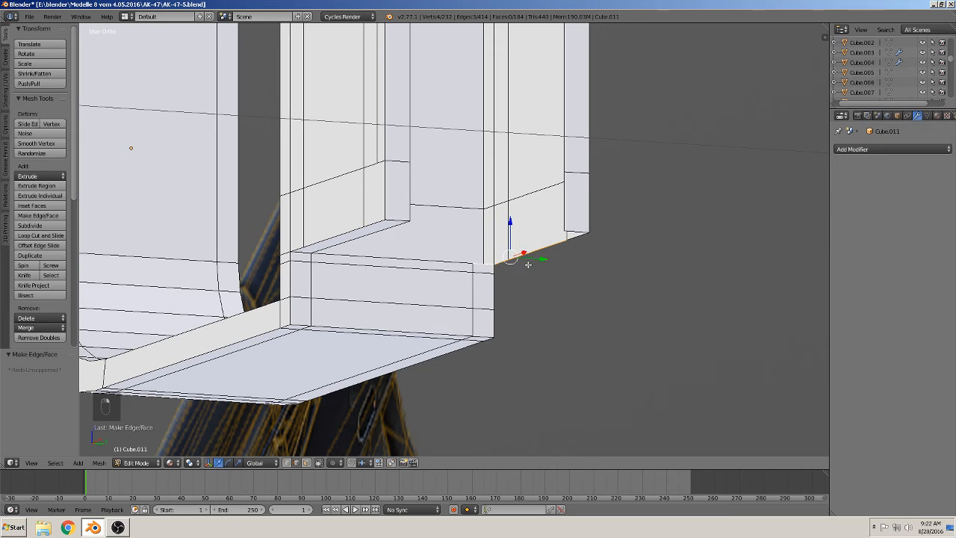
shift+right_click(577, 233)
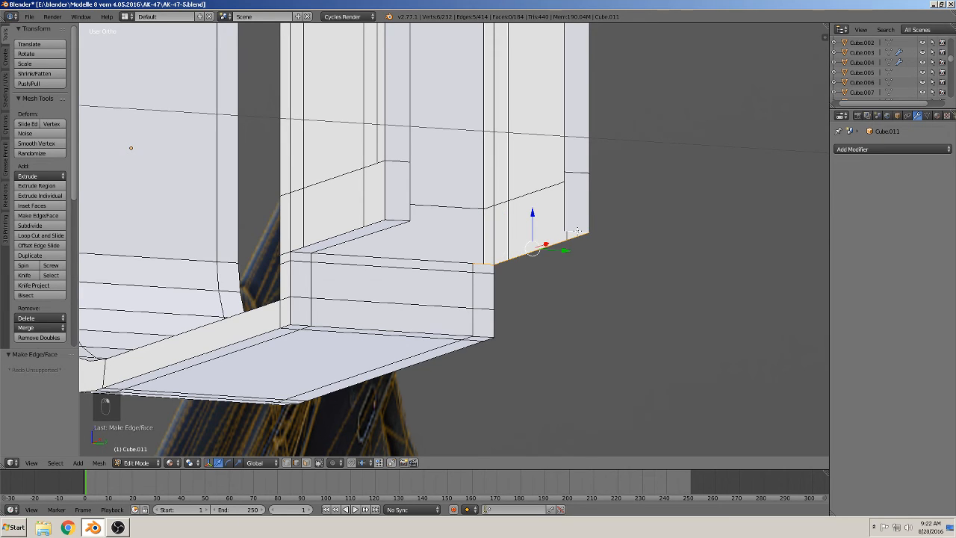
key(f)
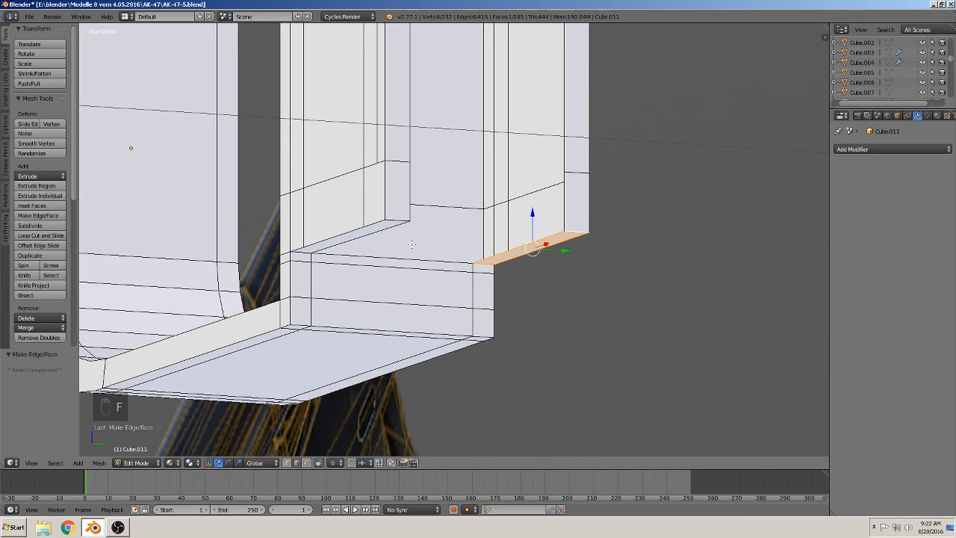
Bevel the lower outer corner edges of both side walls by 3.823 with 5 segments.
middle_drag(411, 245, 419, 248)
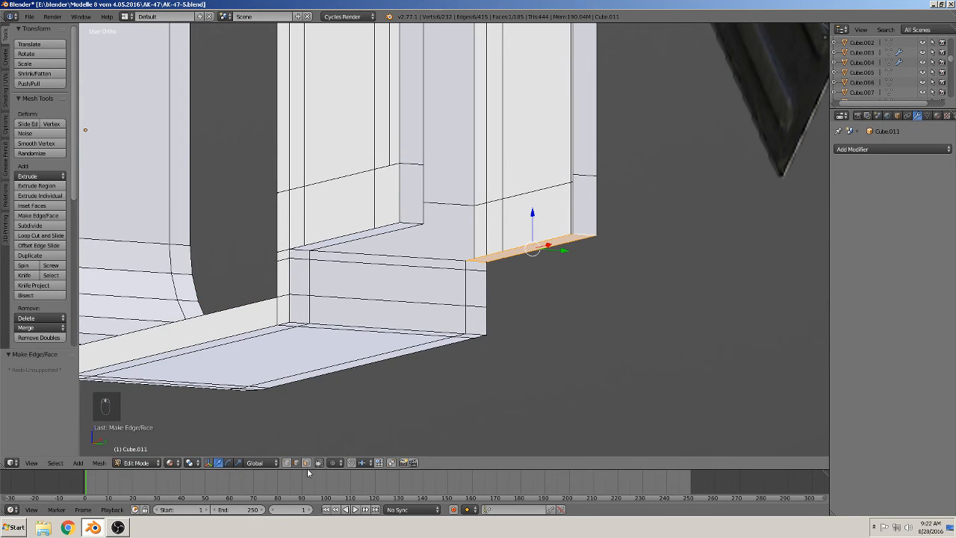
right_click(410, 220)
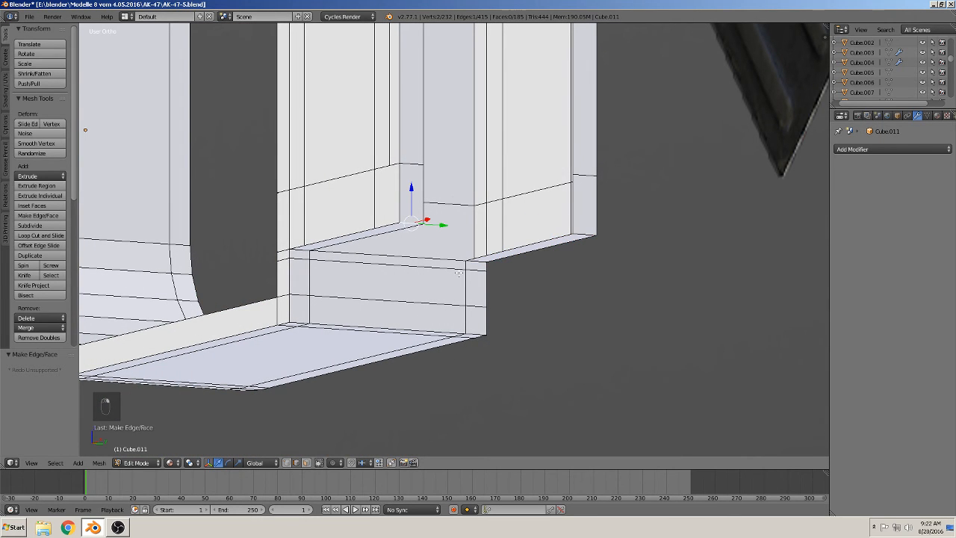
shift+right_click(586, 236)
mouse_move(587, 281)
middle_down()
mouse_move(619, 294)
mouse_move(571, 278)
middle_up()
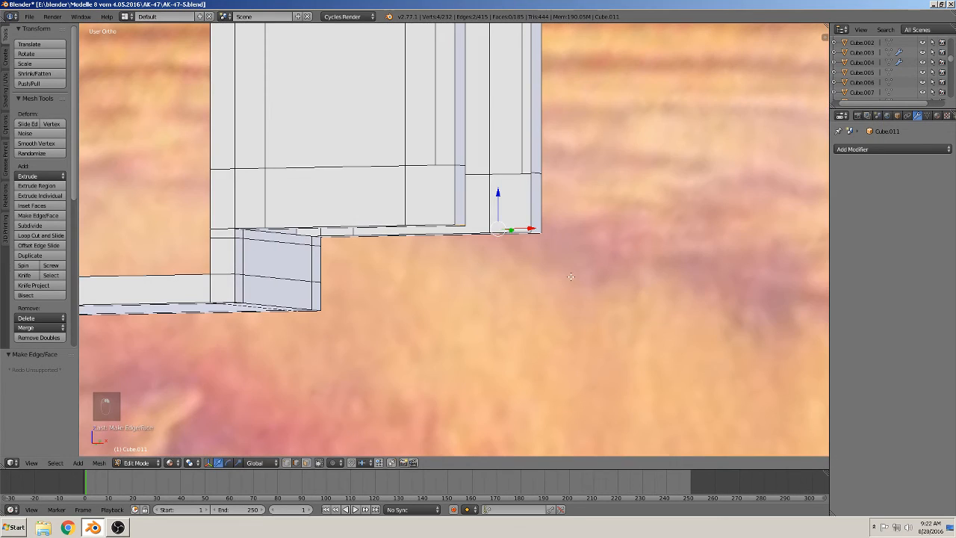
key(ctrl+b)
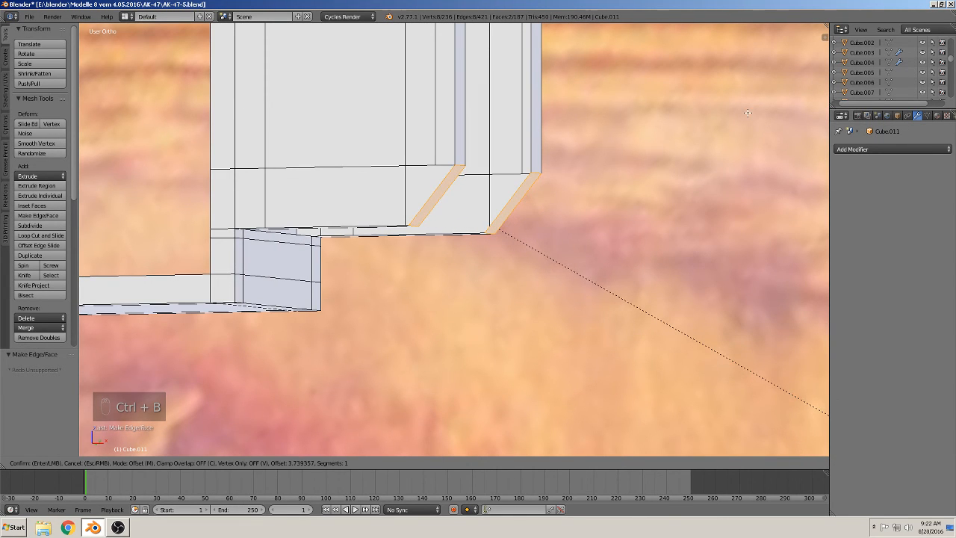
scroll(474, 198, up, 4)
key(Return)
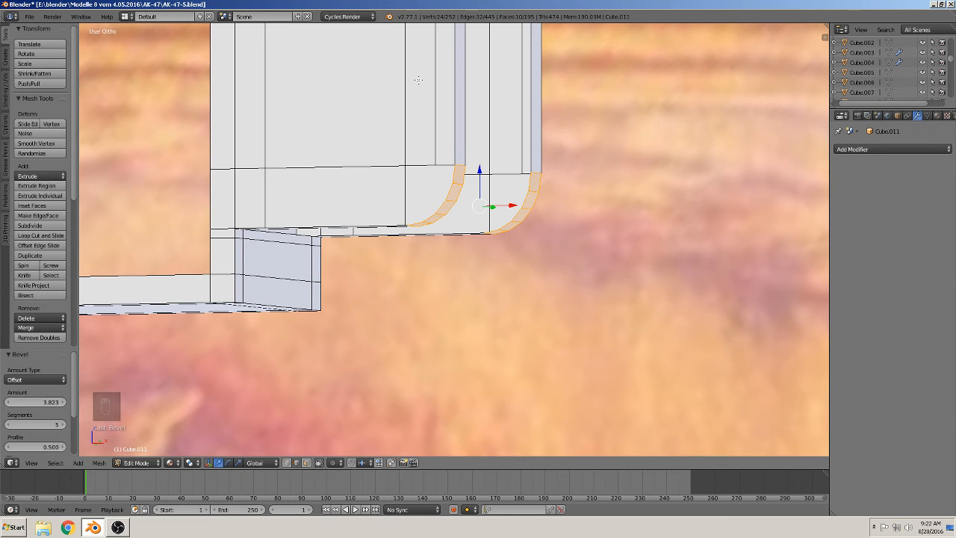
Leave mesh editing and scale the whole trigger guard to 0.875 along Z against the front-view reference.
key(Tab)
scroll(743, 241, down, 6)
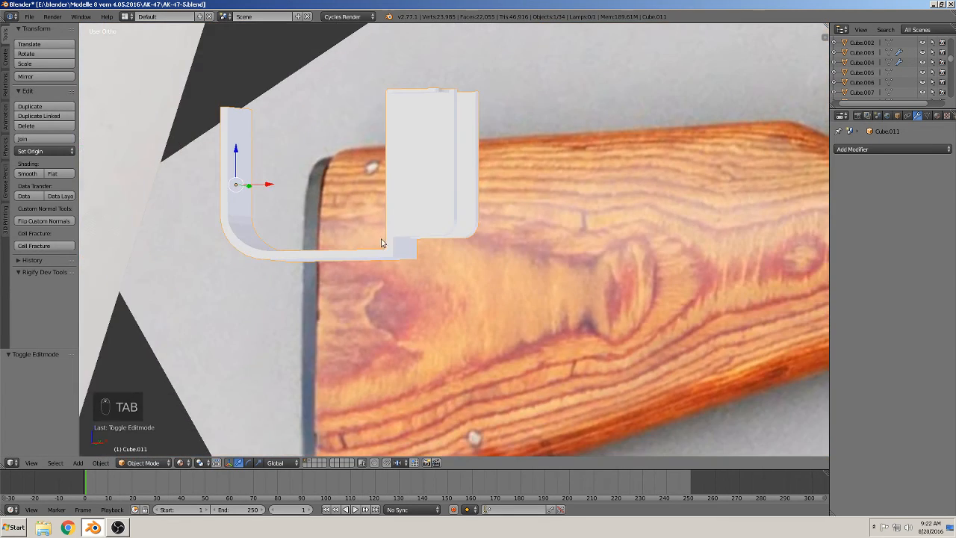
scroll(427, 266, down, 4)
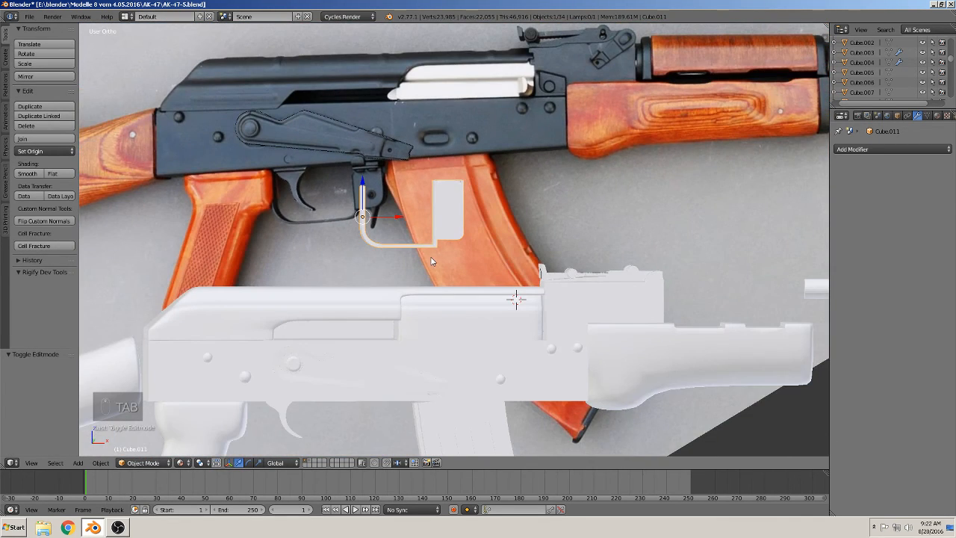
scroll(431, 257, up, 4)
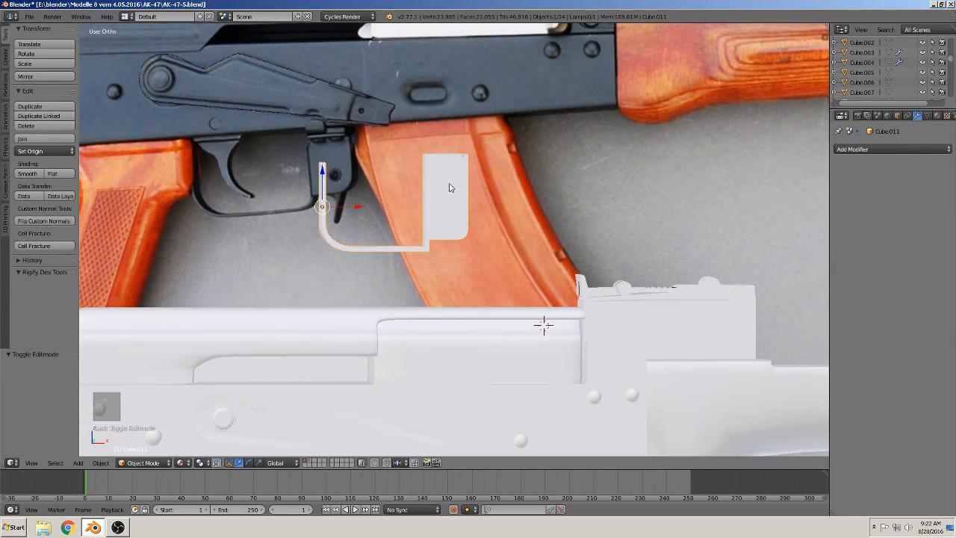
mouse_move(451, 187)
middle_down()
mouse_move(427, 195)
mouse_move(446, 186)
middle_up()
key(KP_1)
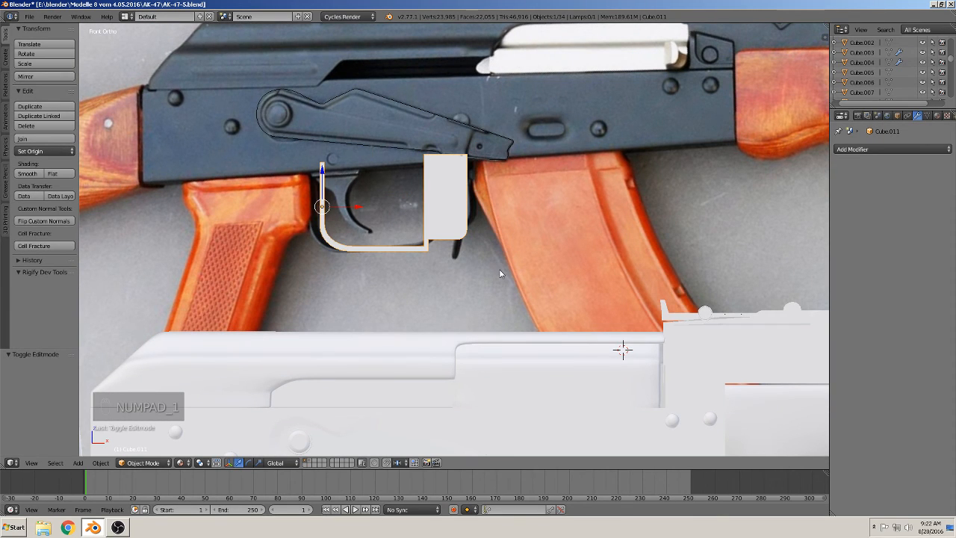
key(s)
key(z)
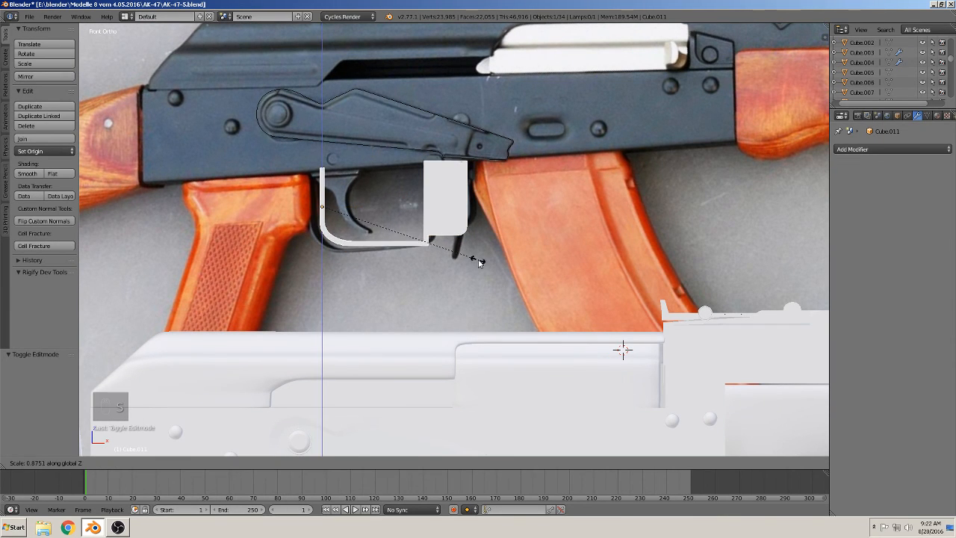
click(478, 259)
Move the trigger guard up 0.004 along Z to match the reference photo.
scroll(463, 252, down, 2)
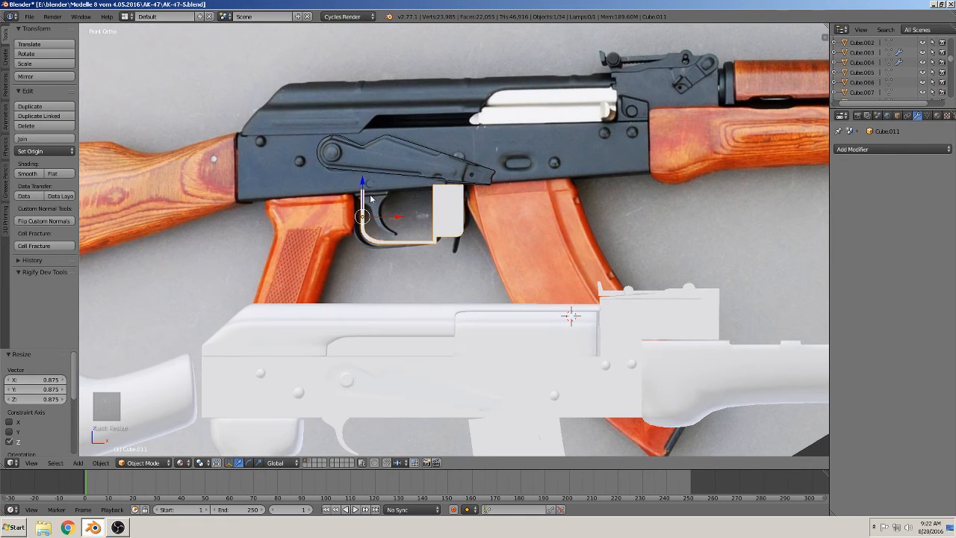
key(g)
key(z)
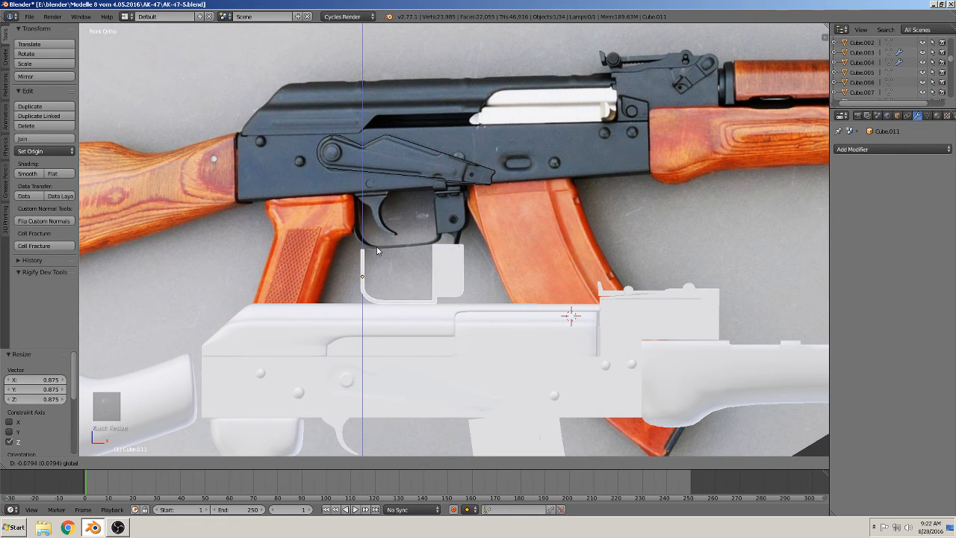
click(392, 183)
Reopen the guard's mesh for editing at the junction of strip and upright, and clear the selection.
scroll(470, 218, up, 5)
scroll(397, 228, up, 5)
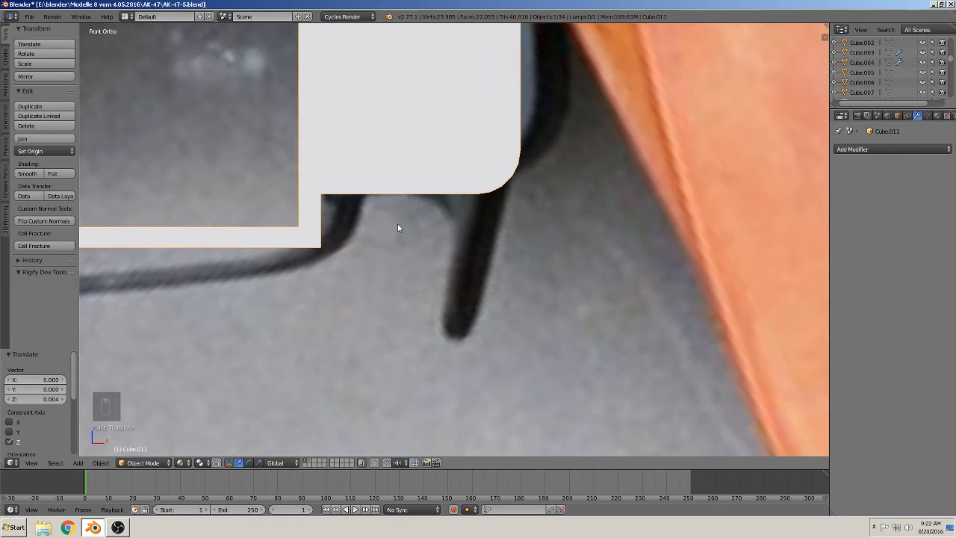
key(Tab)
middle_drag(354, 241, 335, 236)
shift+right_click(290, 248)
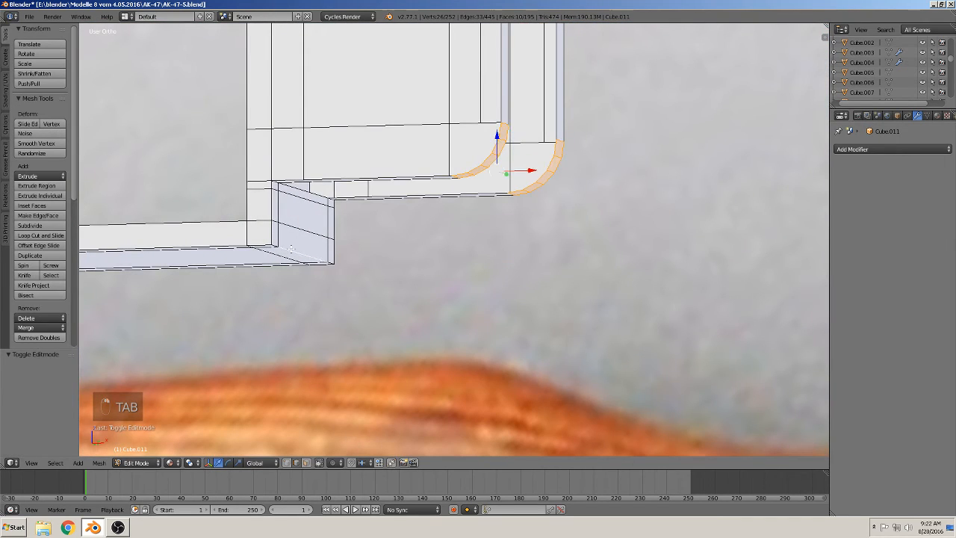
scroll(290, 248, up, 1)
key(a)
key(a)
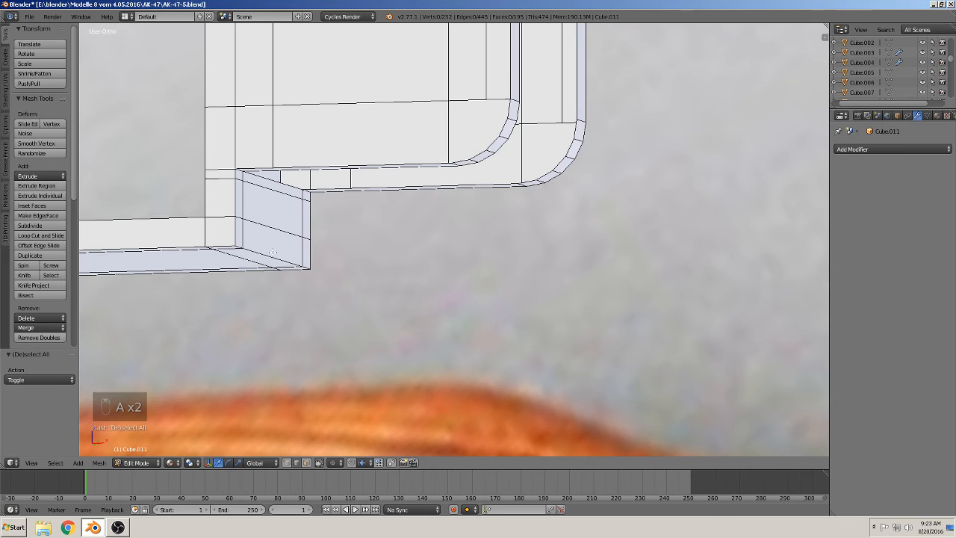
Dissolve the cross edges on the strip's underside next to the upright, including the short vertical edges on its sides.
shift+middle_drag(291, 248, 468, 263)
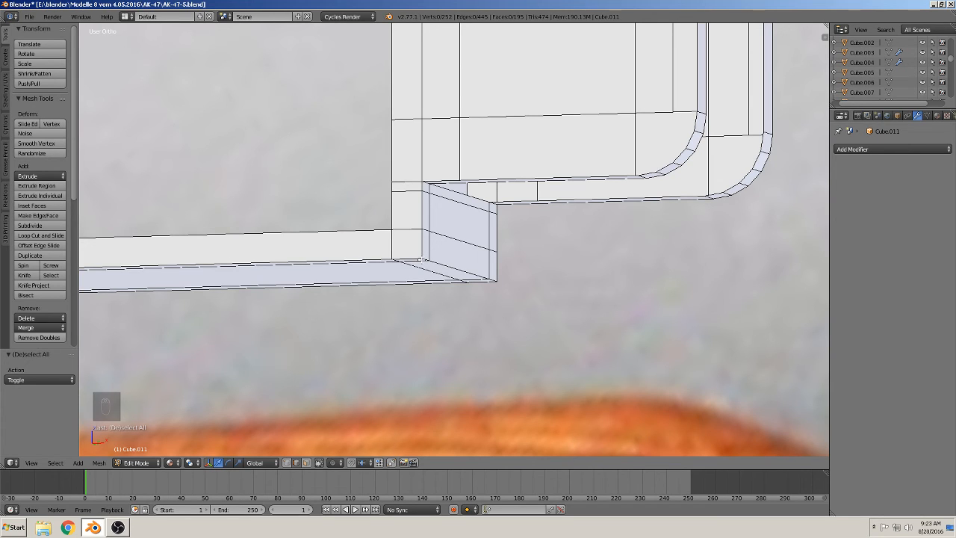
scroll(419, 267, up, 2)
right_click(367, 253)
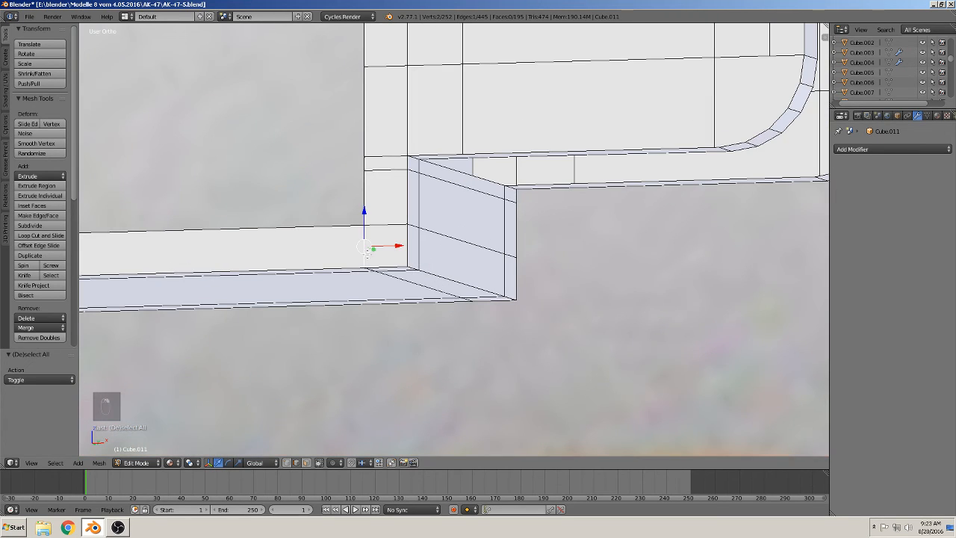
shift+right_click(401, 285)
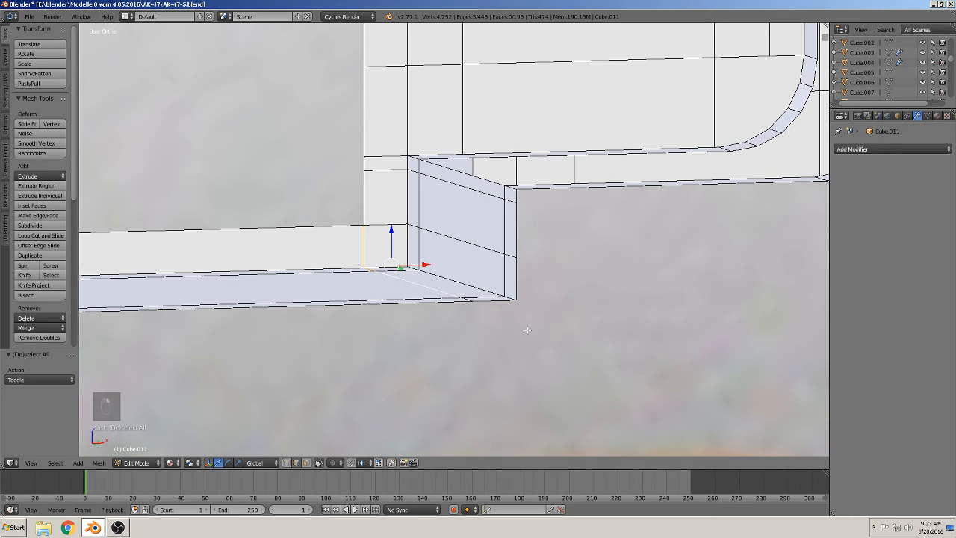
shift+right_click(467, 301)
shift+right_click(472, 302)
shift+right_click(469, 299)
middle_drag(469, 298, 435, 320)
middle_drag(353, 300, 336, 304)
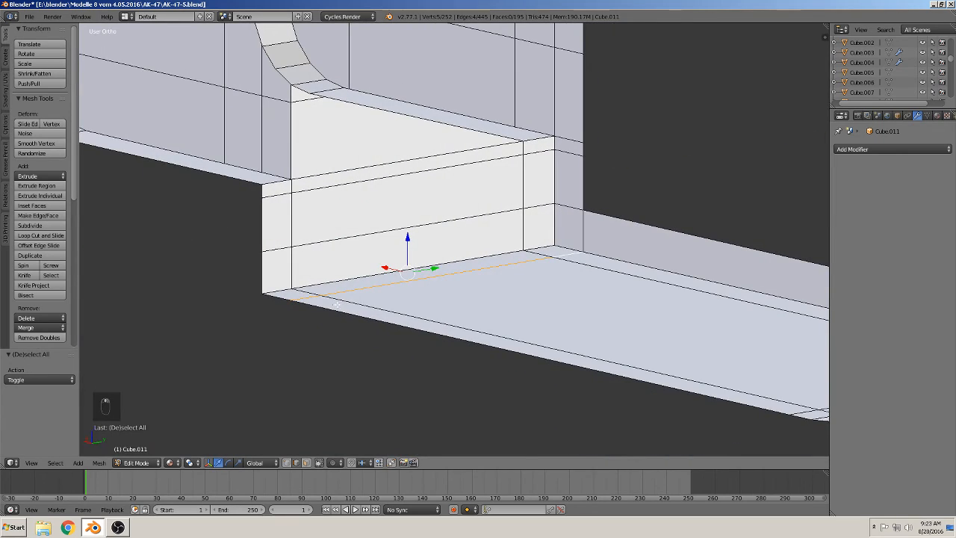
key(x)
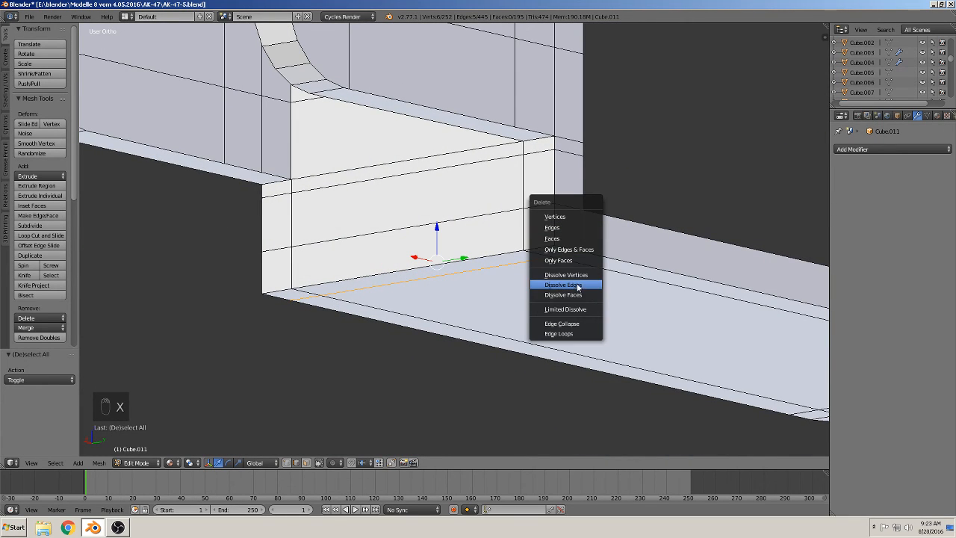
click(579, 286)
Dissolve the horizontal edges running around the short upright at the height of the strip's upper surface.
right_click(576, 209)
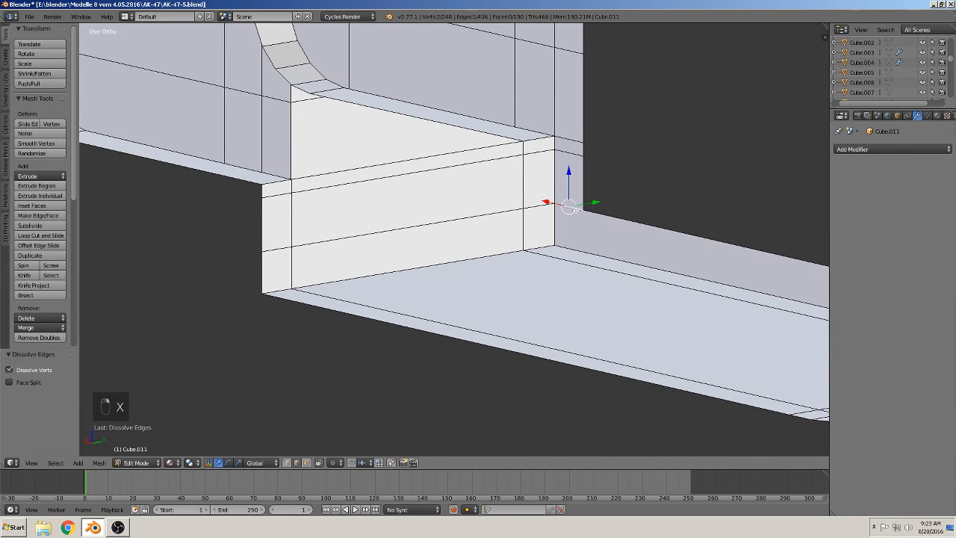
shift+right_click(528, 209)
shift+right_click(451, 215)
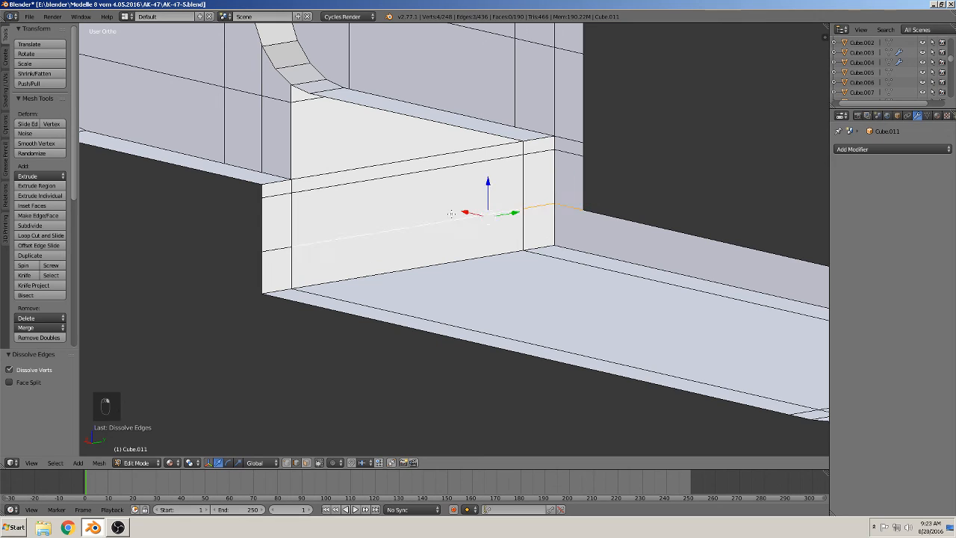
shift+right_click(281, 250)
middle_drag(313, 269, 480, 295)
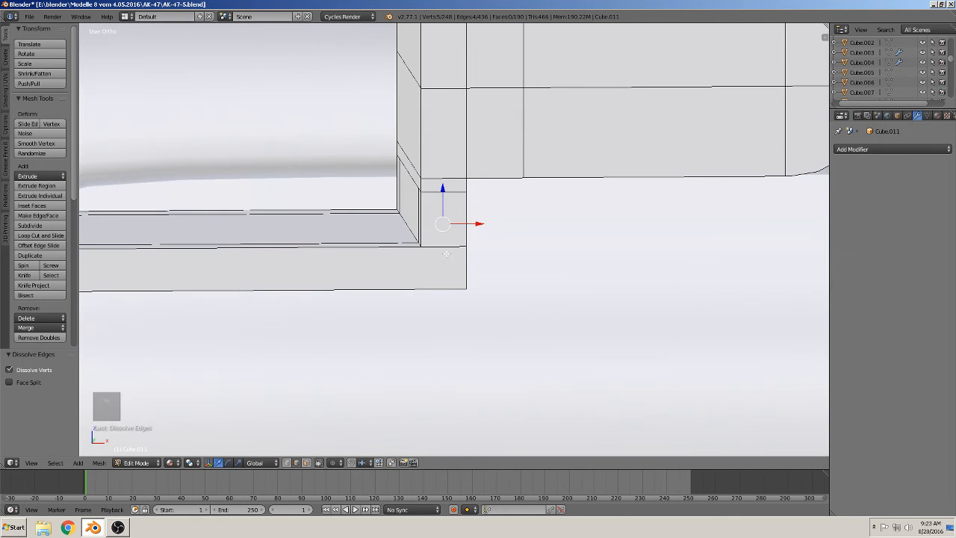
shift+right_click(446, 250)
key(x)
click(439, 245)
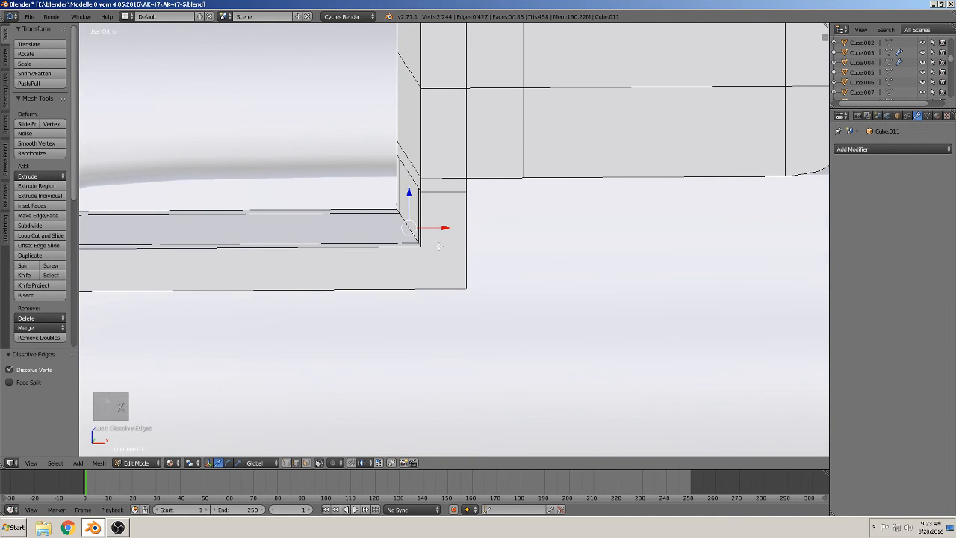
Bevel the trigger guard's corner edges where the strip meets the upright, using 4 segments, and leave mesh editing.
mouse_move(439, 246)
middle_down()
mouse_move(419, 232)
mouse_move(441, 247)
middle_up()
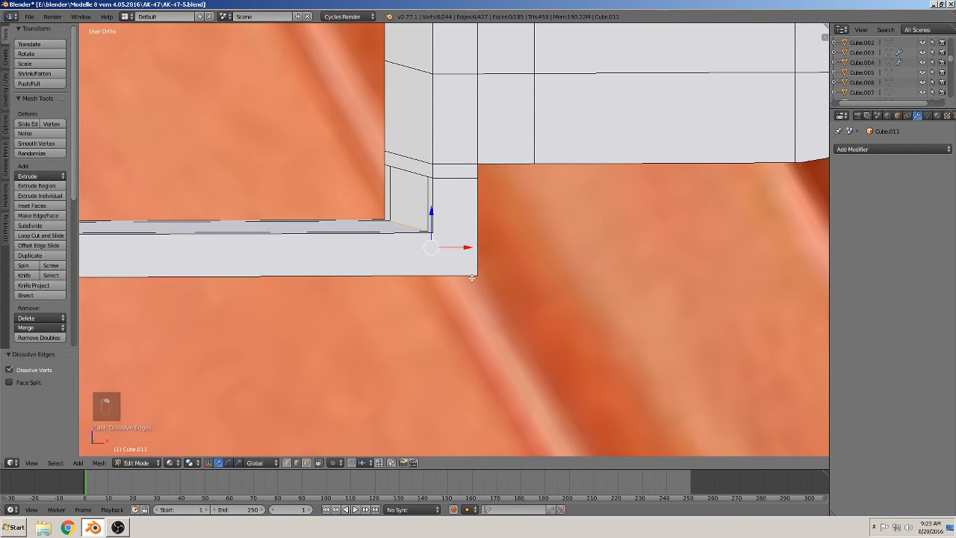
middle_drag(471, 278, 488, 299)
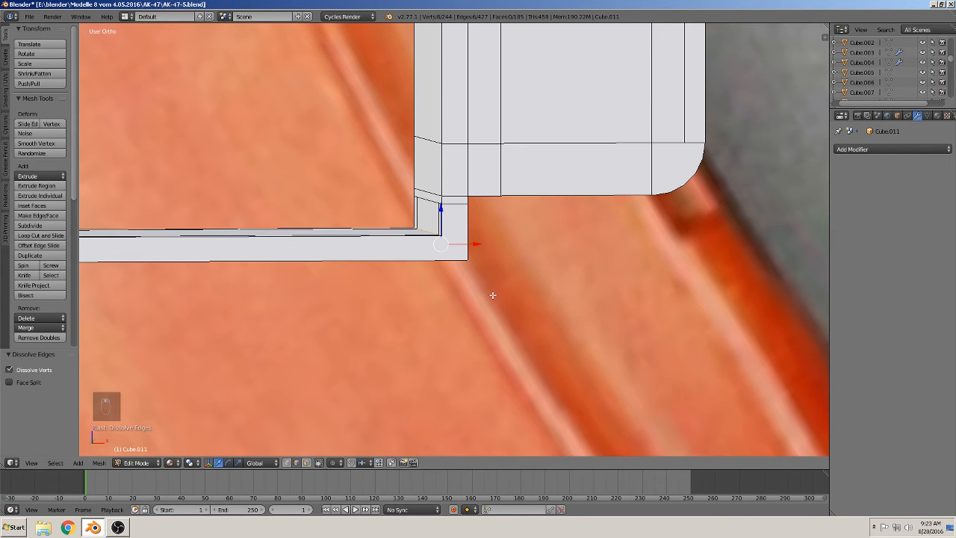
key(ctrl+b)
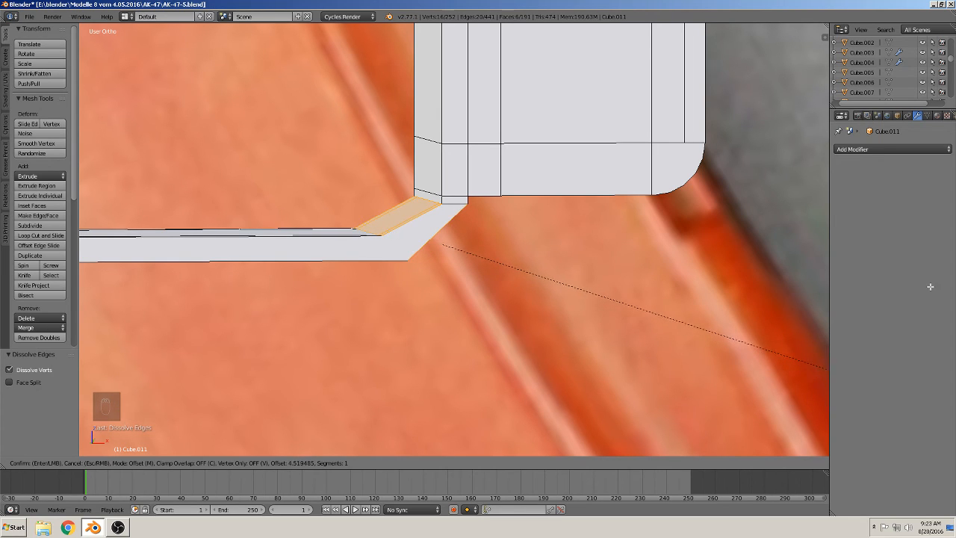
scroll(253, 204, up, 2)
scroll(257, 204, up, 2)
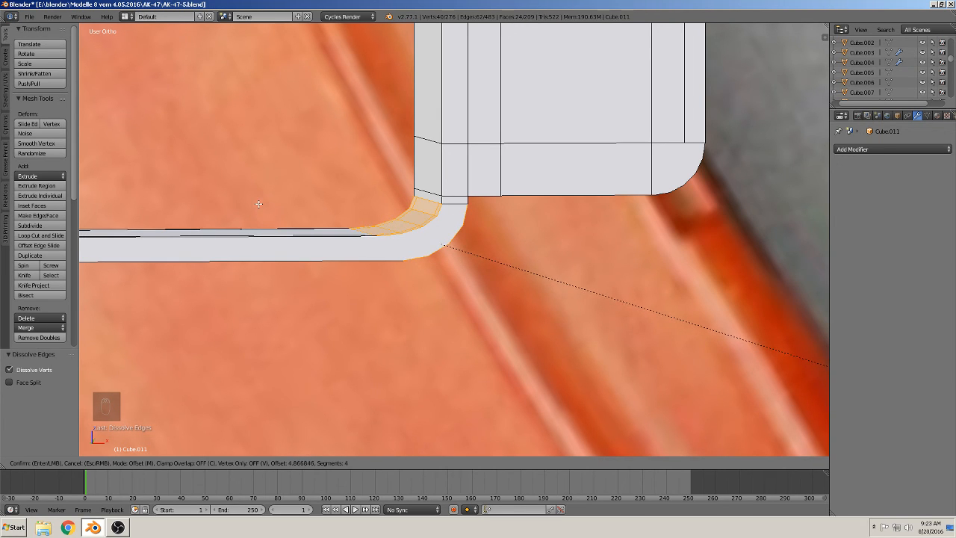
click(256, 203)
key(Tab)
Move the trigger guard -0.306 along Z and -0.075 along X so it sits under the modelled receiver, around the trigger.
scroll(380, 247, down, 5)
scroll(380, 248, down, 6)
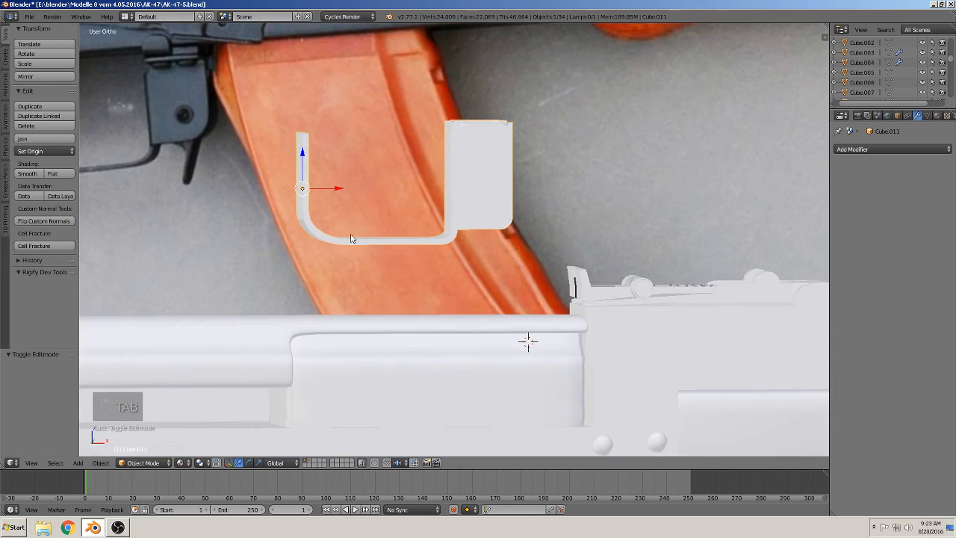
scroll(503, 220, down, 2)
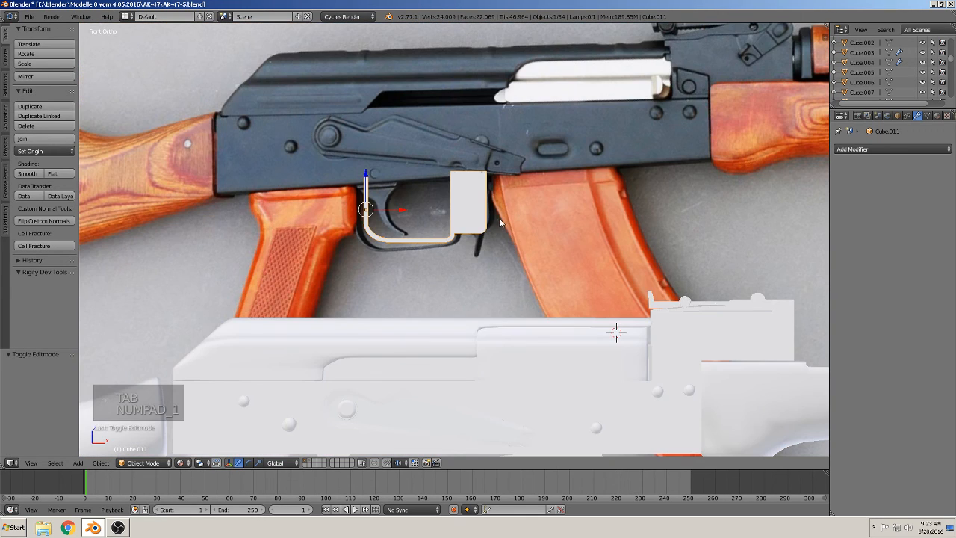
key(KP_1)
key(g)
key(z)
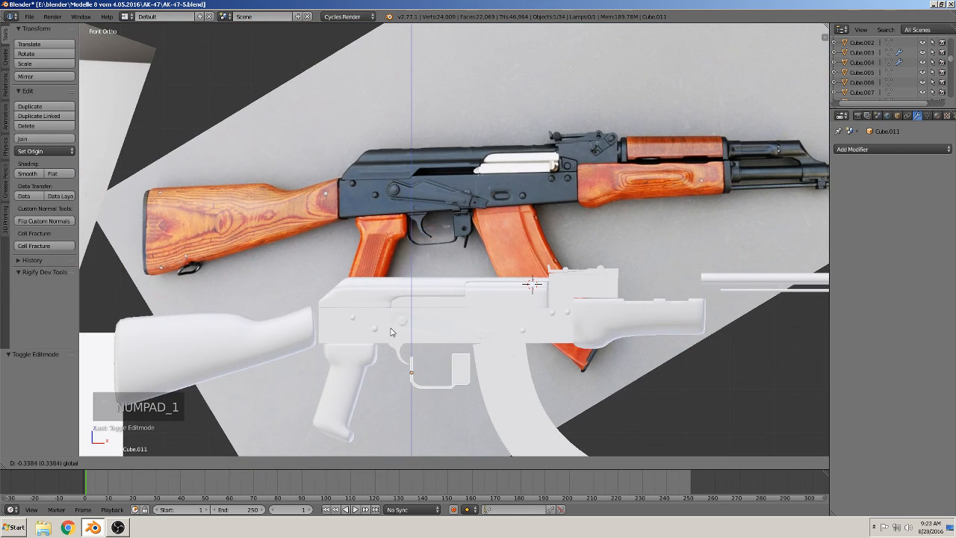
click(431, 353)
key(g)
key(x)
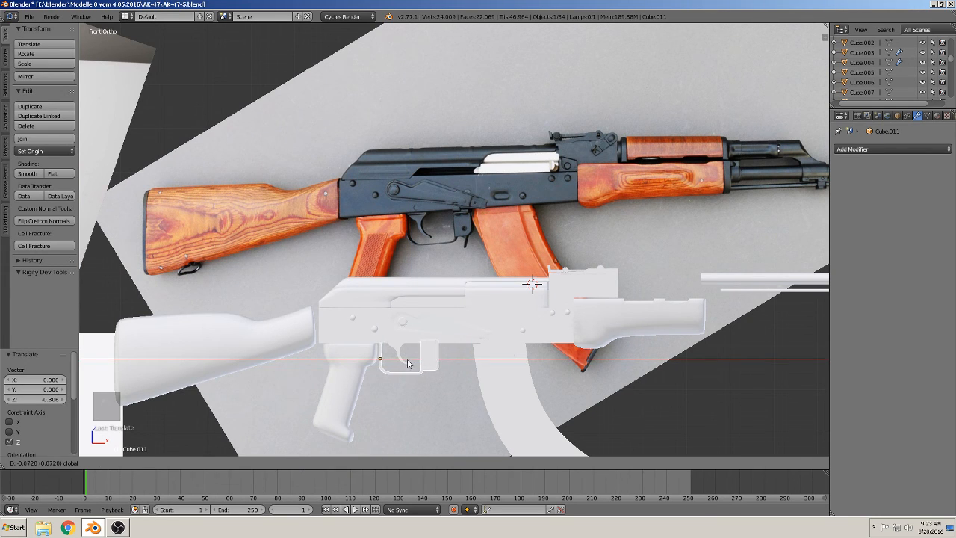
click(406, 363)
Move the curved trigger -0.010 along X inside the guard.
right_click(402, 351)
right_click(402, 349)
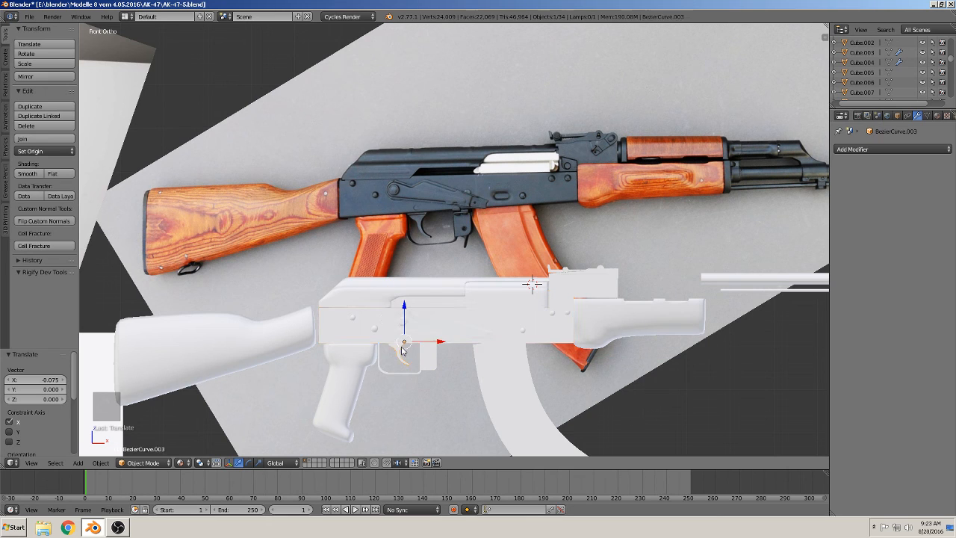
key(g)
key(x)
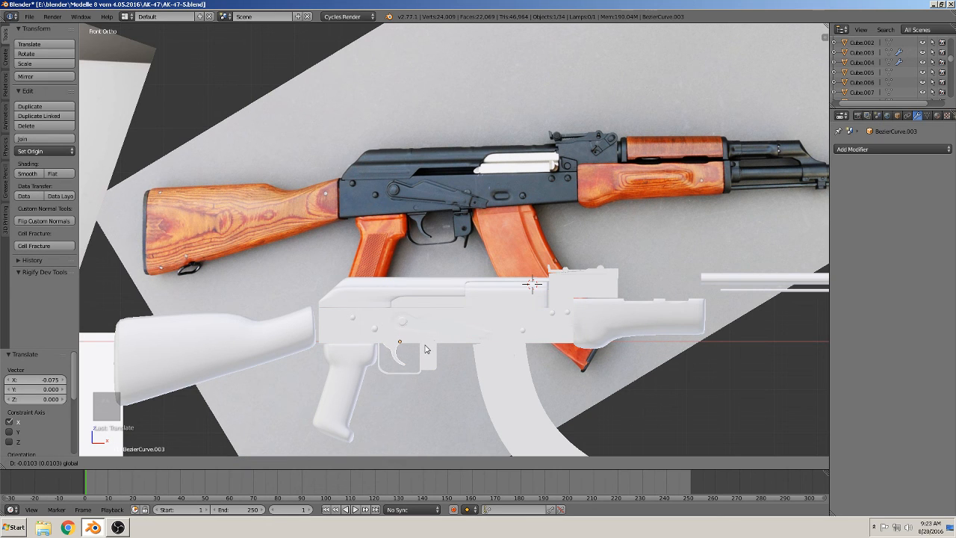
click(426, 349)
Move the trigger guard 1.073 along Y so it lines up with the rifle body.
scroll(433, 351, up, 4)
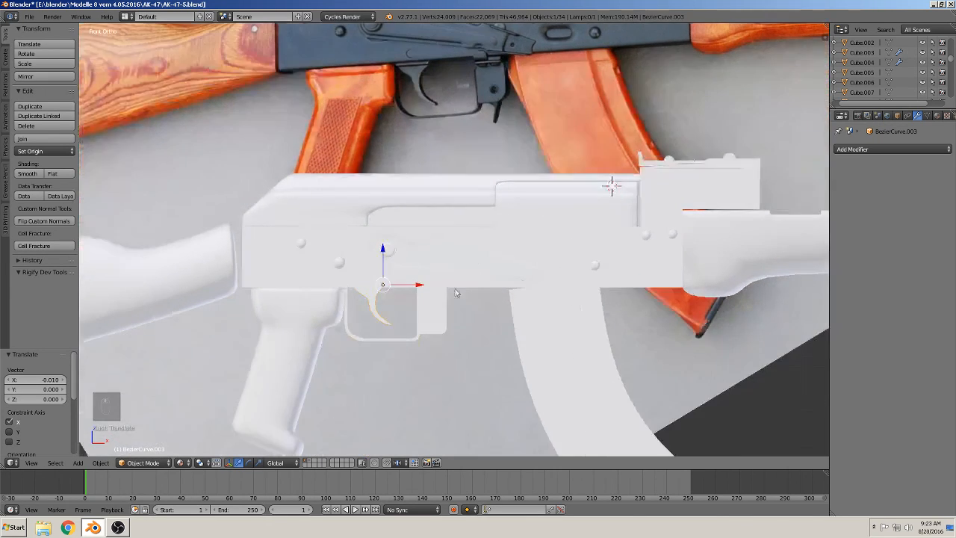
middle_drag(456, 293, 299, 333)
scroll(363, 326, down, 9)
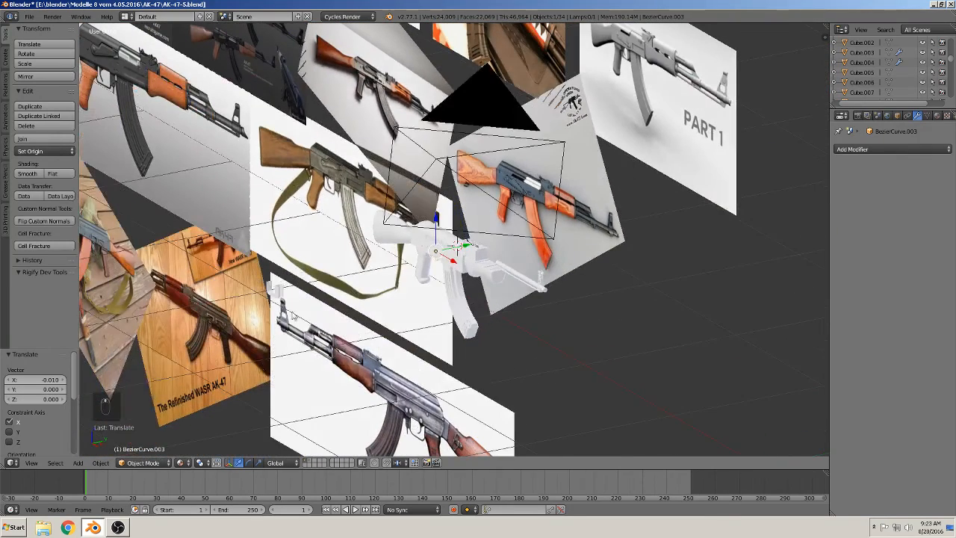
right_click(283, 296)
key(KP_7)
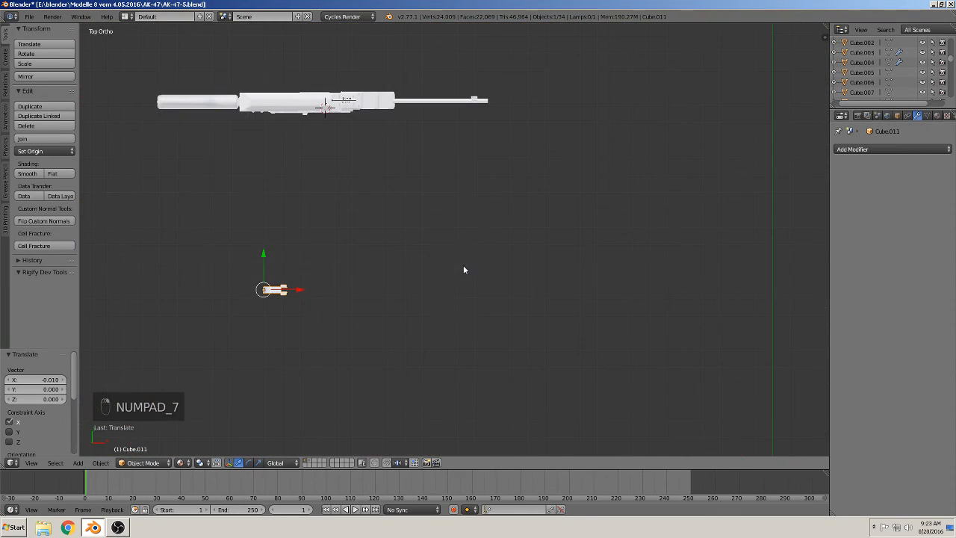
key(g)
key(y)
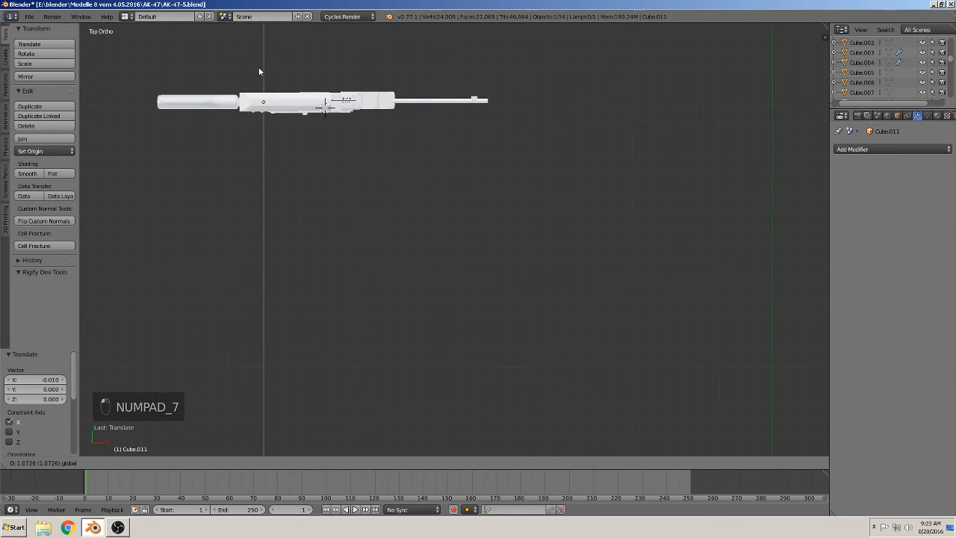
click(260, 71)
Clear the selection and move the buttstock 0.021 along X to meet the rear of the receiver.
key(KP_1)
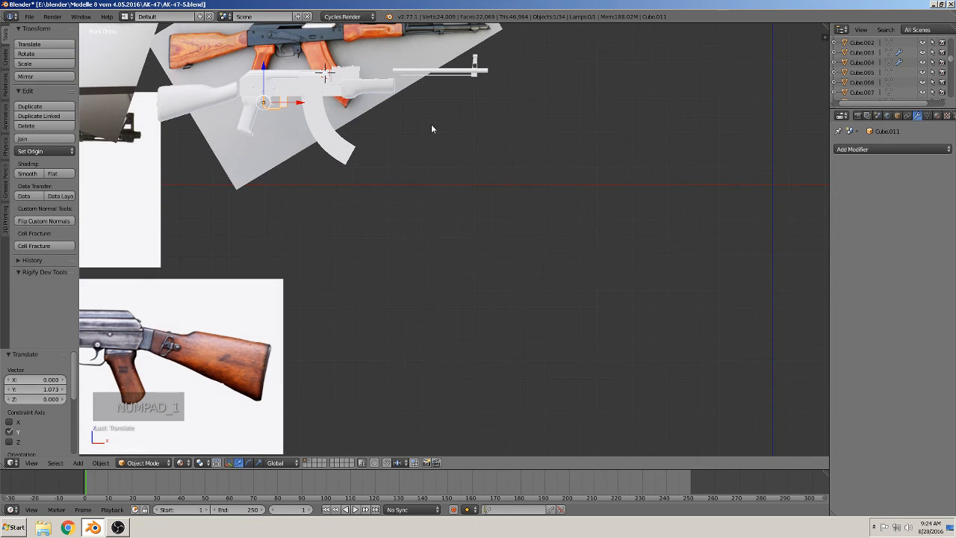
key(KP_Decimal)
scroll(450, 188, down, 8)
key(a)
key(a)
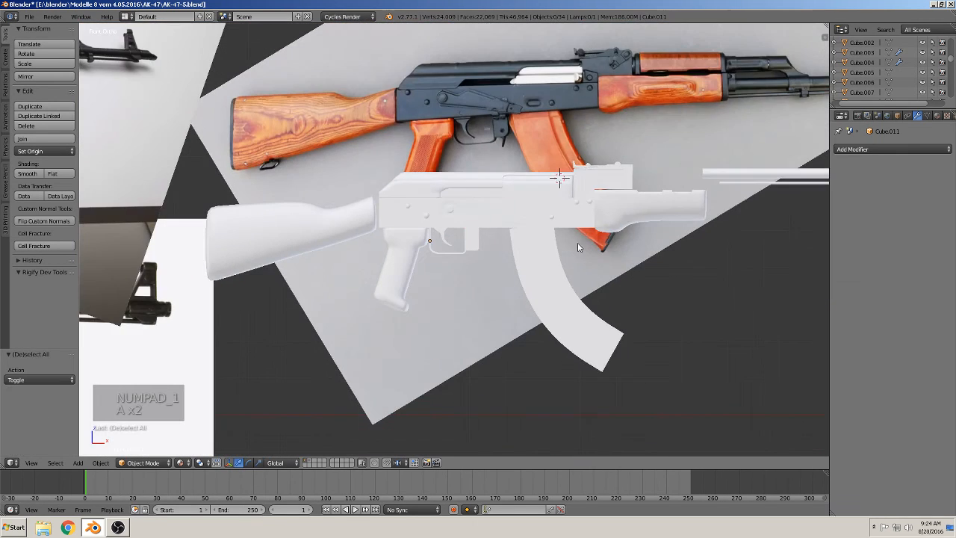
scroll(578, 247, down, 1)
right_click(360, 234)
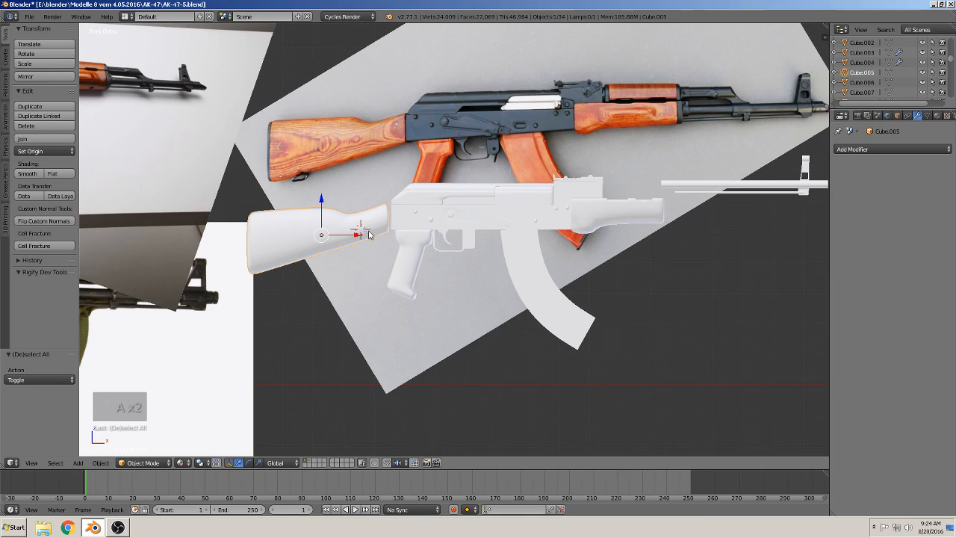
drag(361, 234, 367, 234)
Move the magazine slightly up along Z towards the receiver, and save the file with nothing selected.
right_click(540, 281)
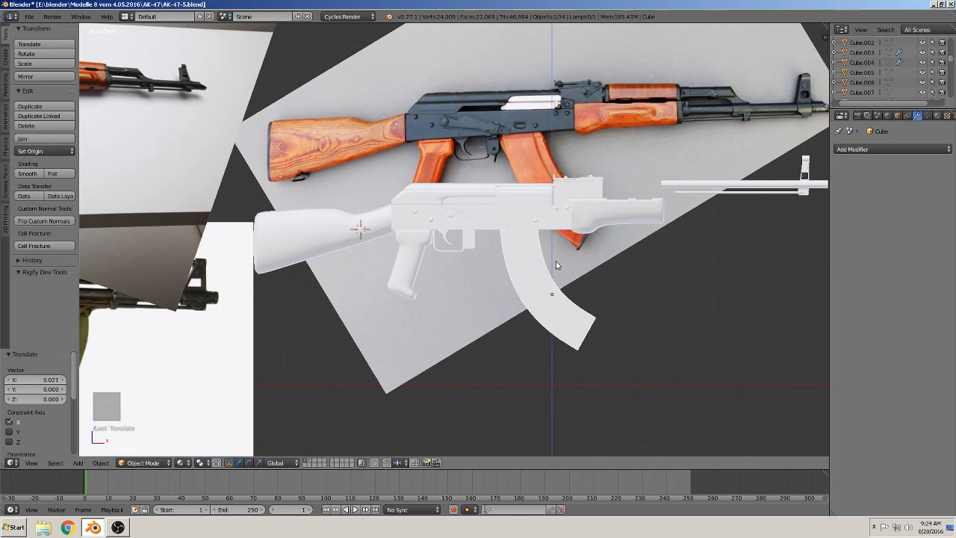
drag(552, 261, 553, 256)
middle_drag(594, 228, 481, 256)
key(a)
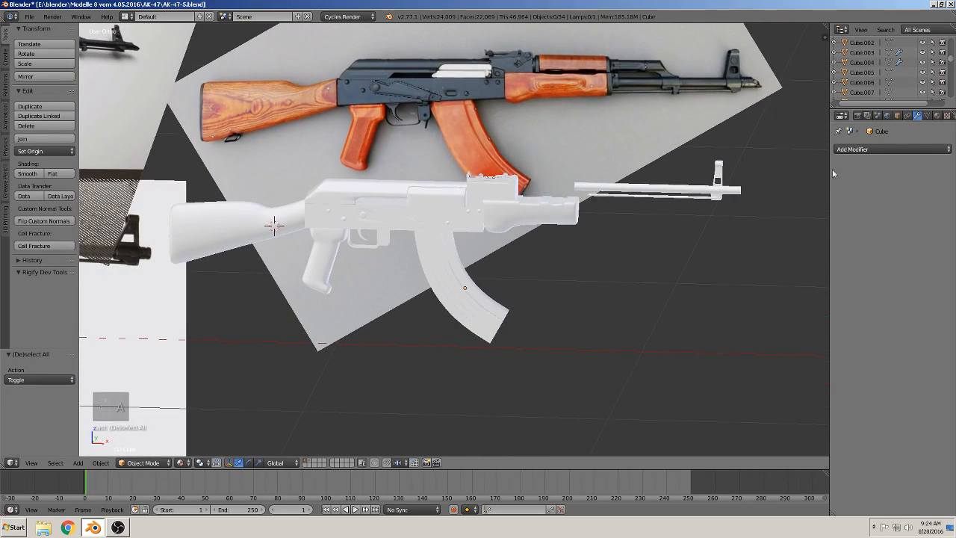
click(29, 16)
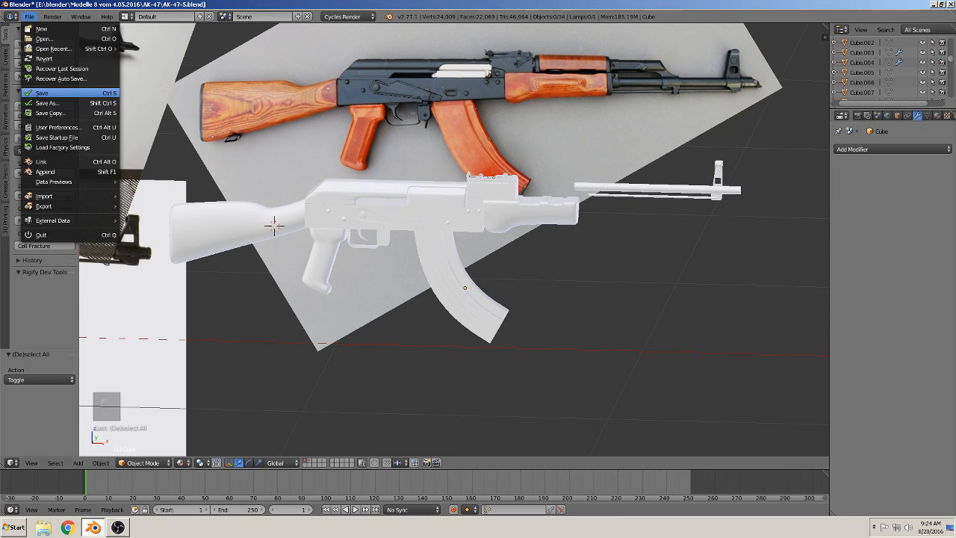
Enable nodes for the world surface and assign an Environment Texture to its background color.
click(889, 116)
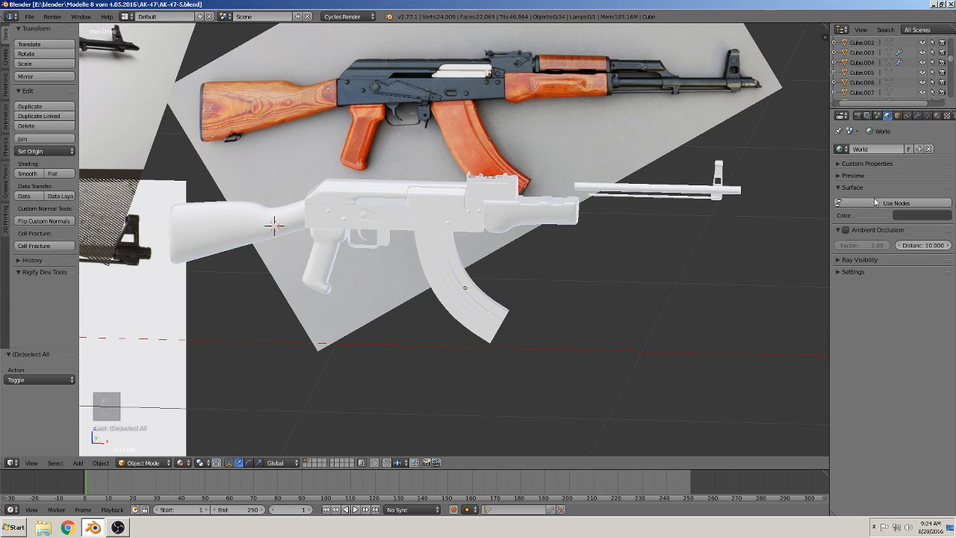
click(876, 203)
click(947, 220)
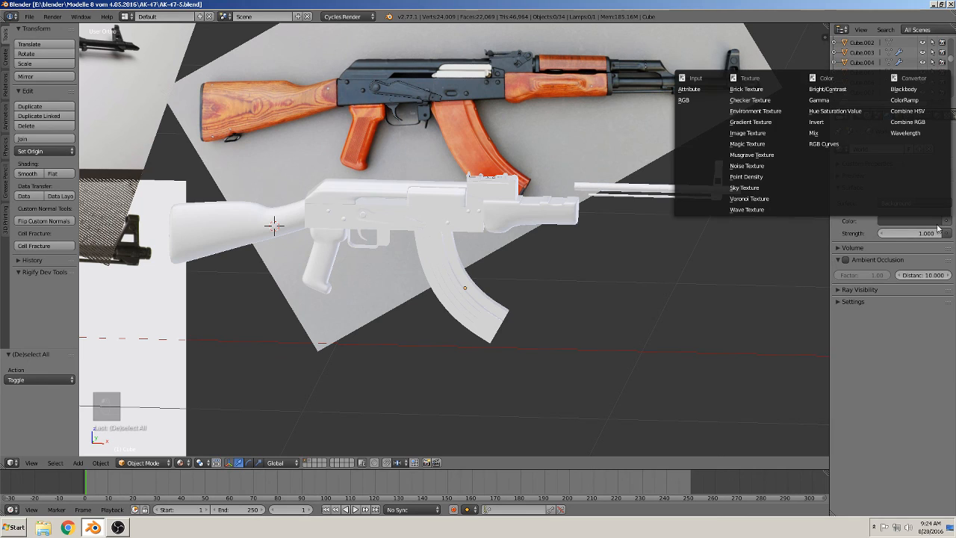
click(783, 111)
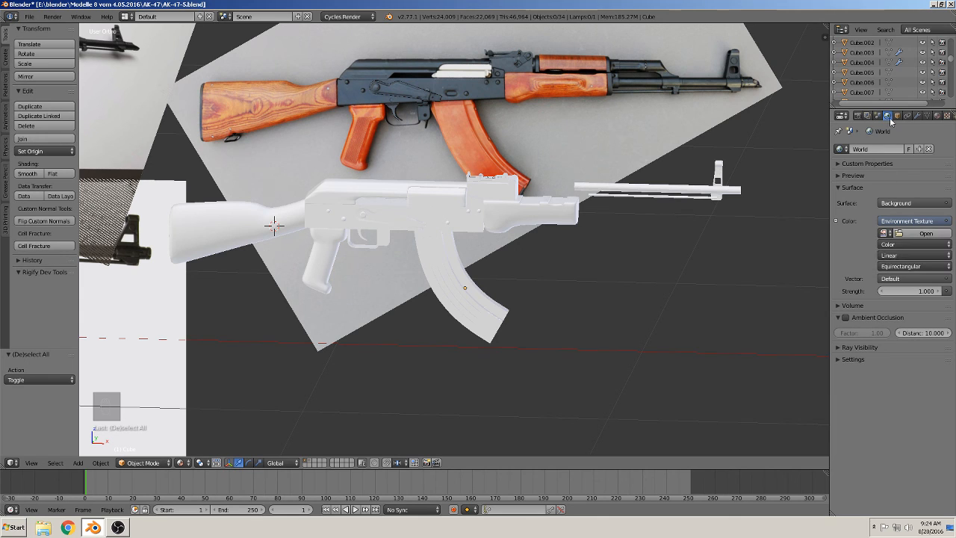
Load Etnies_Park_Center_8k.jpg from the textur folder as the world's environment image.
click(904, 233)
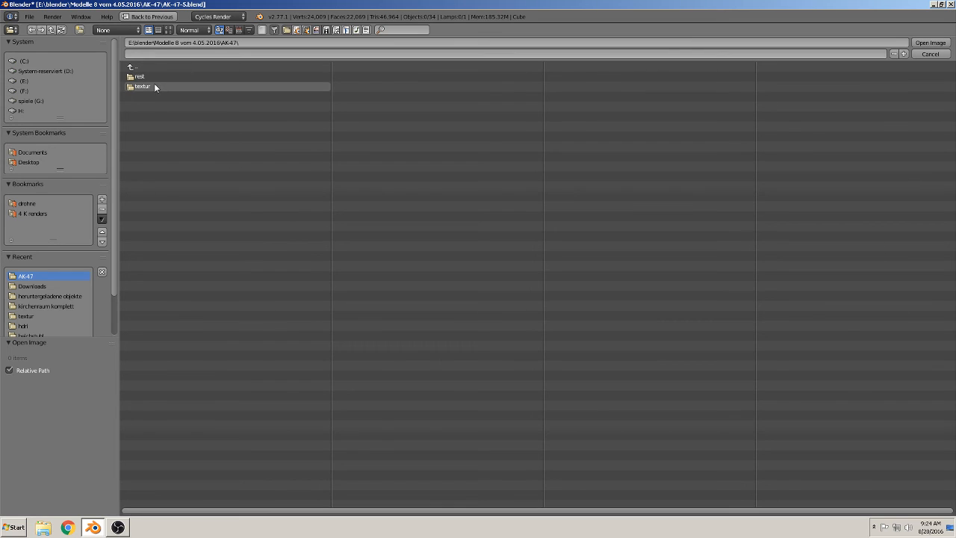
click(150, 87)
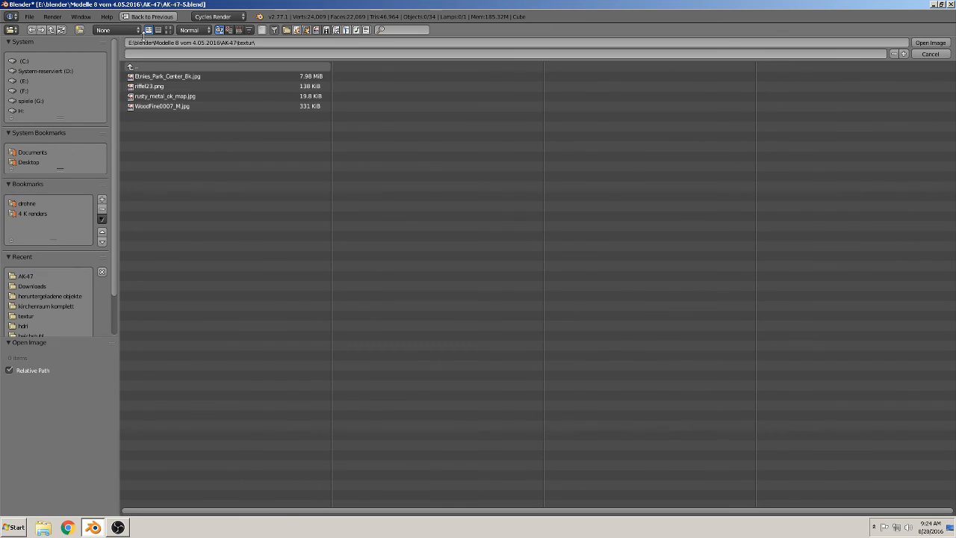
click(169, 30)
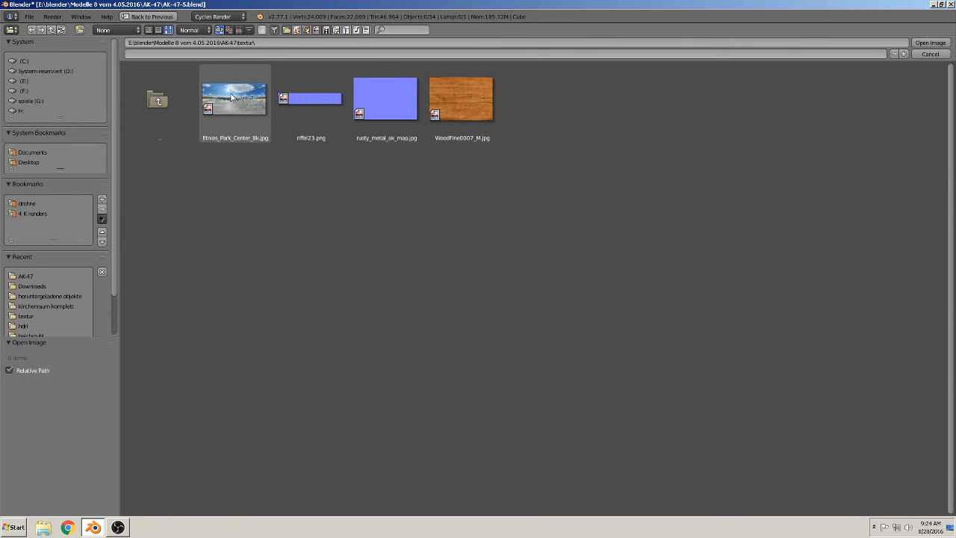
double_click(231, 96)
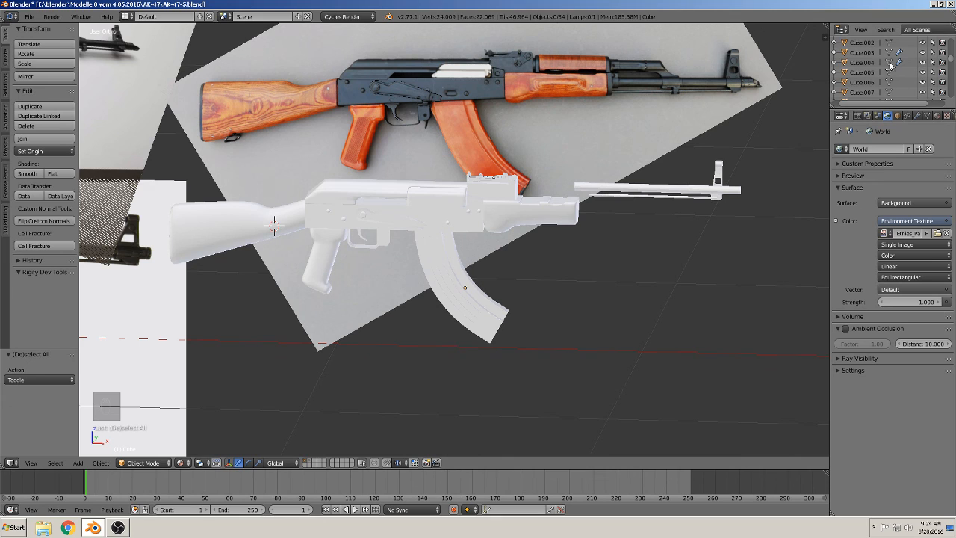
Select the Lamp object in the scene's object list and change its type to Sun.
scroll(891, 66, down, 3)
scroll(951, 70, up, 10)
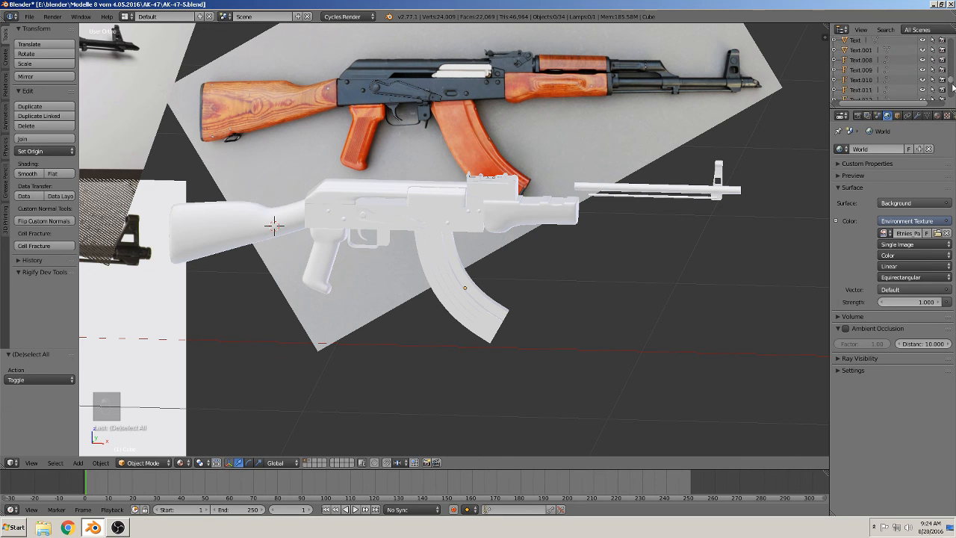
scroll(890, 69, down, 4)
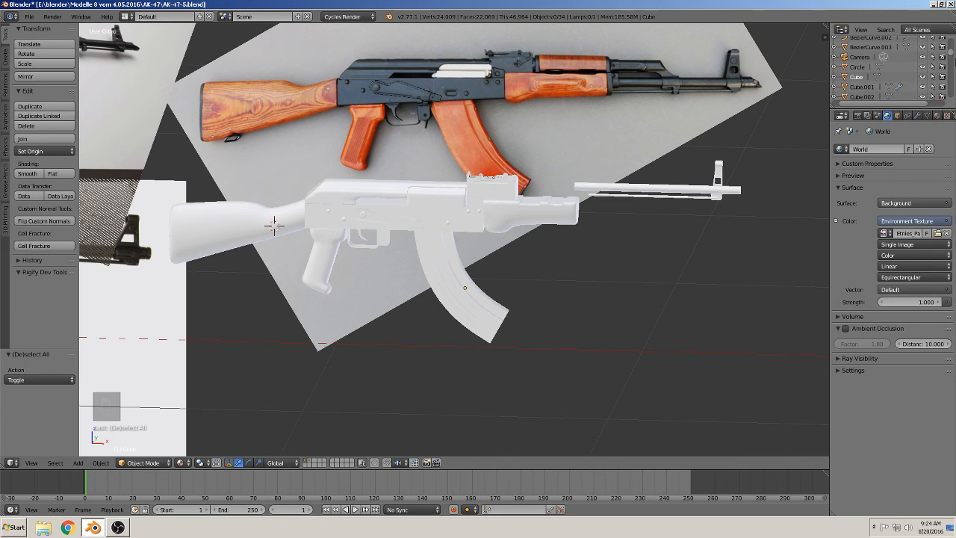
scroll(889, 67, up, 3)
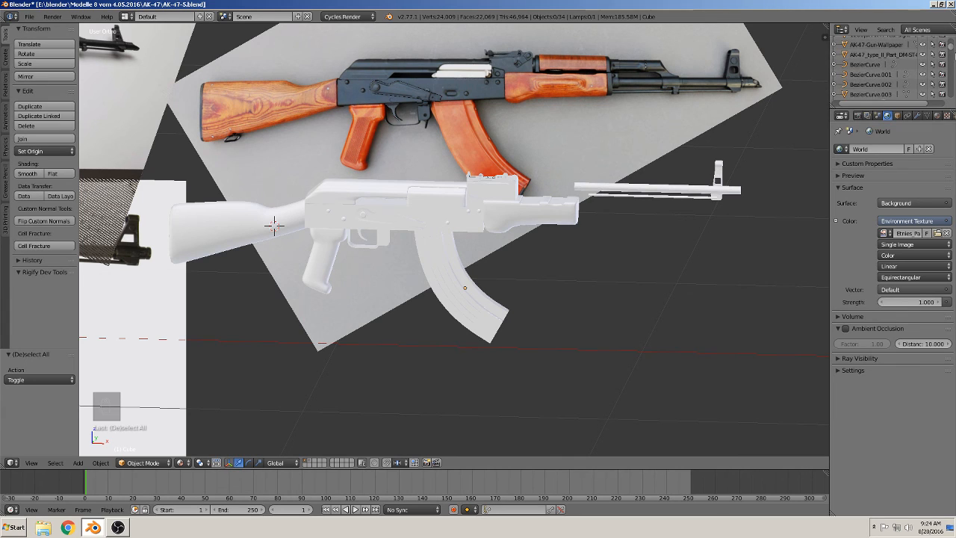
scroll(955, 81, down, 8)
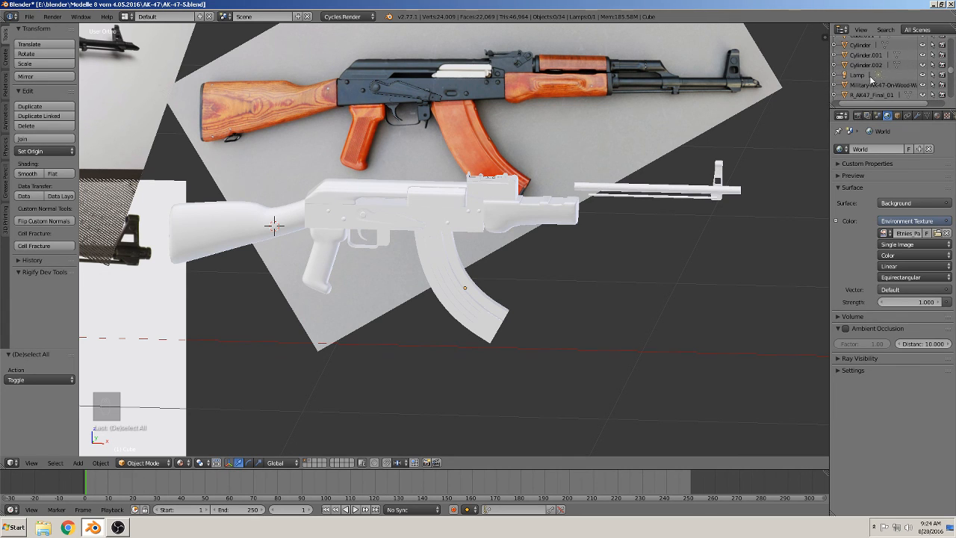
click(868, 75)
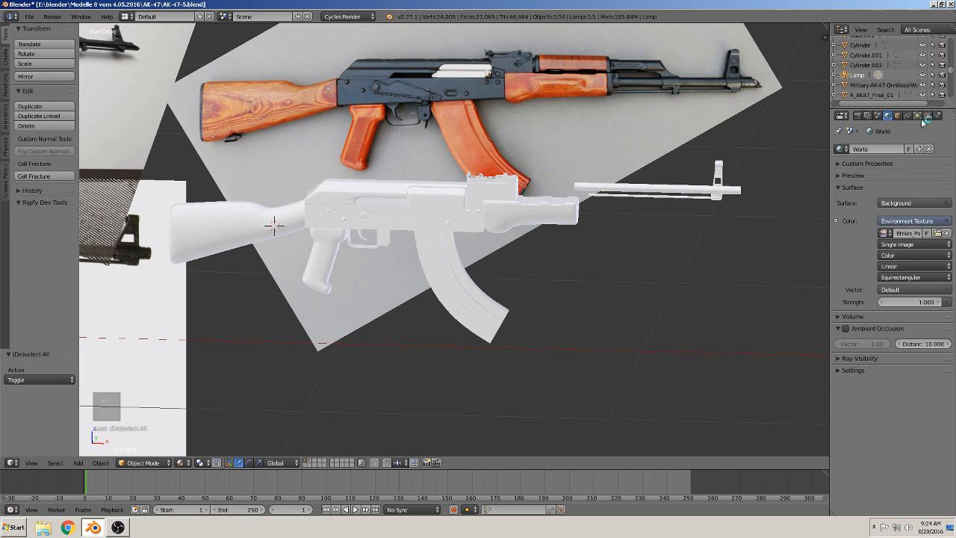
click(918, 116)
click(868, 203)
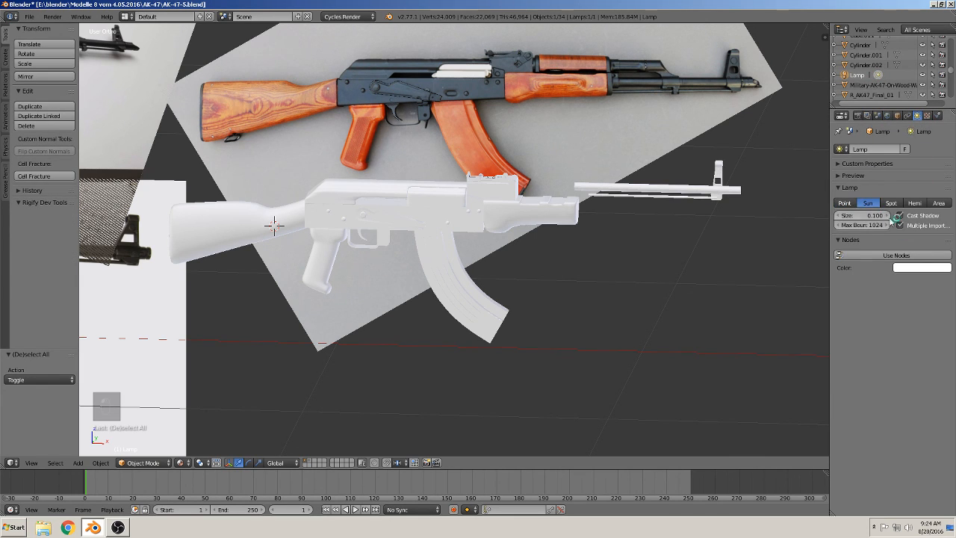
Enable nodes for the sun lamp and set its emission strength to 1.5.
click(904, 255)
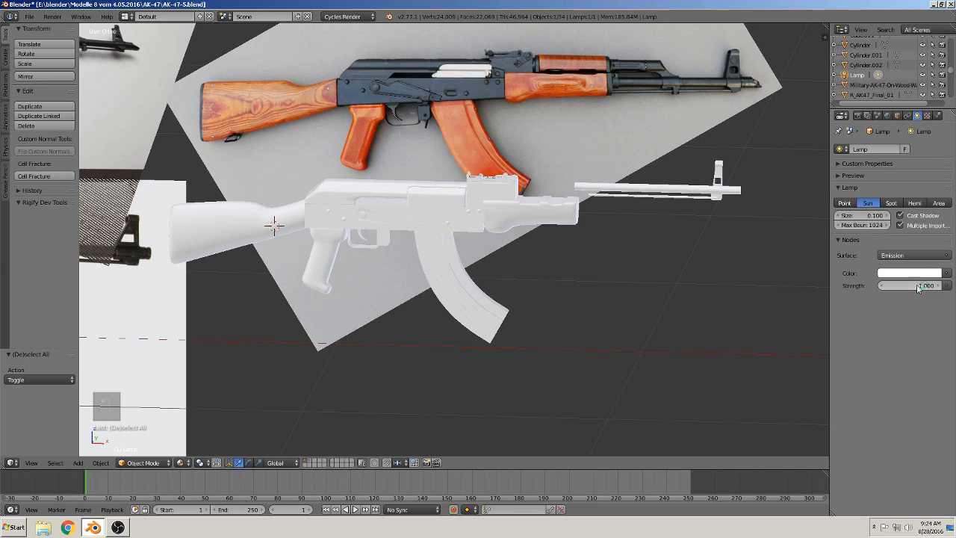
click(918, 287)
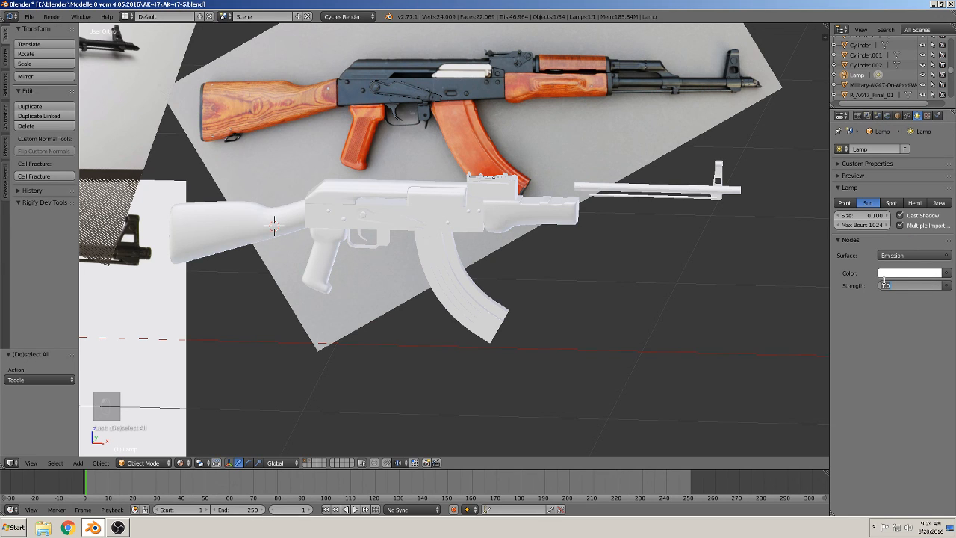
text(1.5)
key(Return)
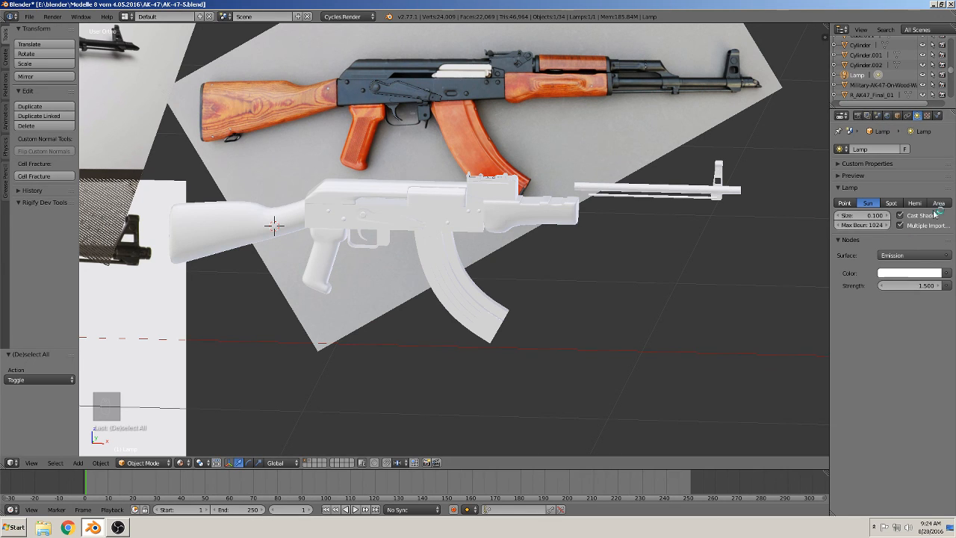
Set the strength of the world's environment texture background to 1.5.
click(887, 115)
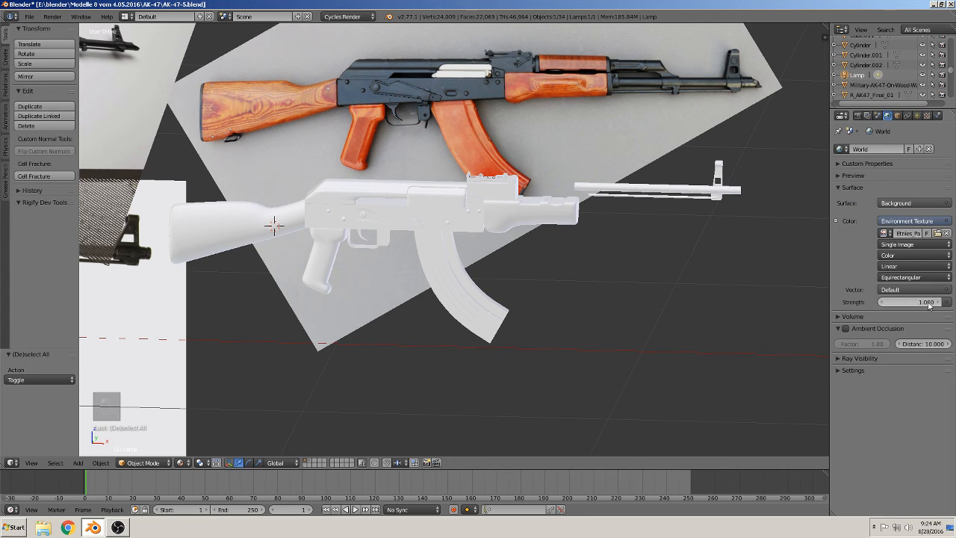
click(921, 303)
text(1)
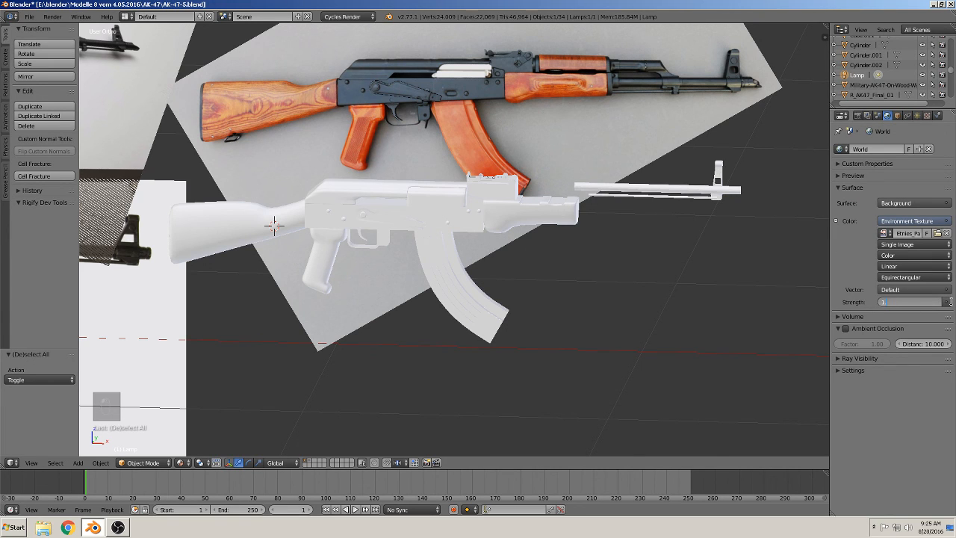
text(.5)
key(Return)
key(Tab)
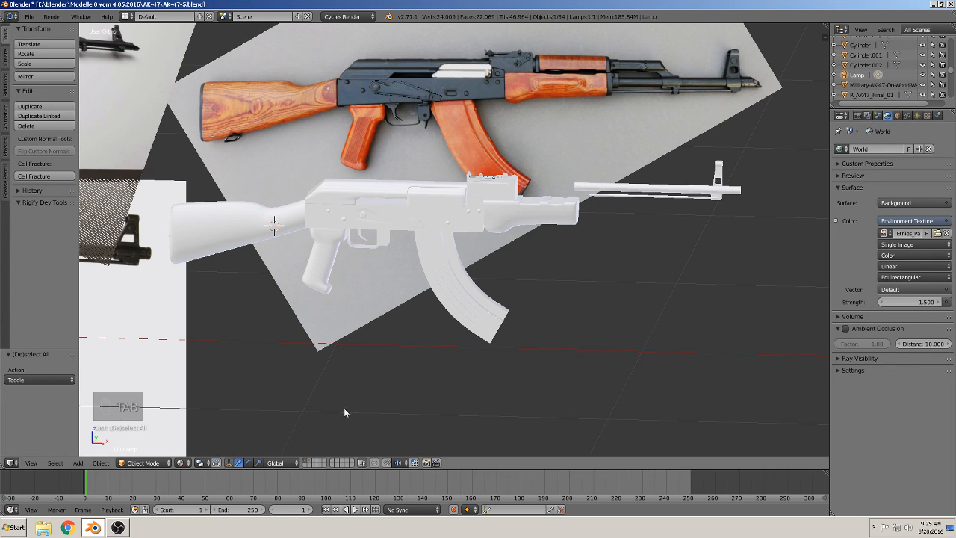
Preview the rifle model under the new lighting in Rendered viewport shading.
click(180, 462)
click(213, 397)
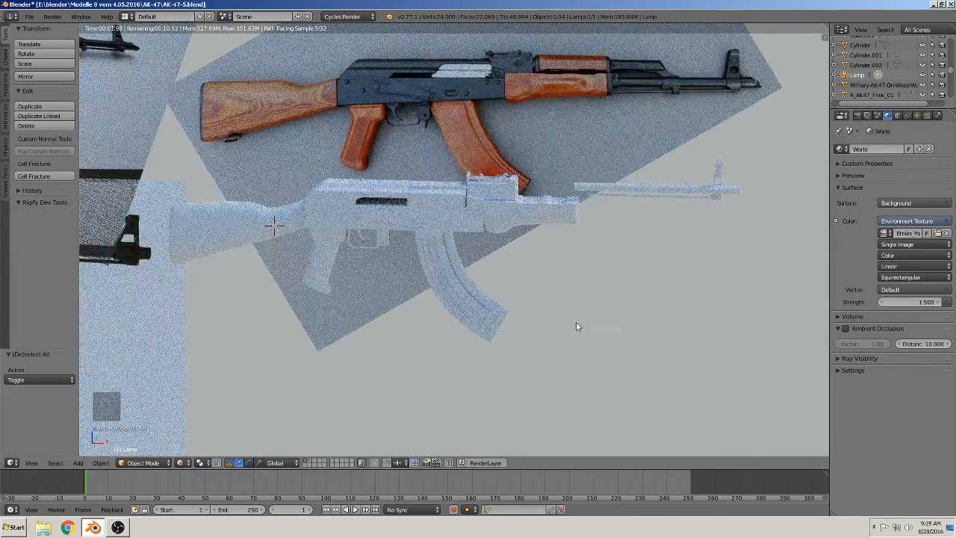
scroll(529, 297, up, 1)
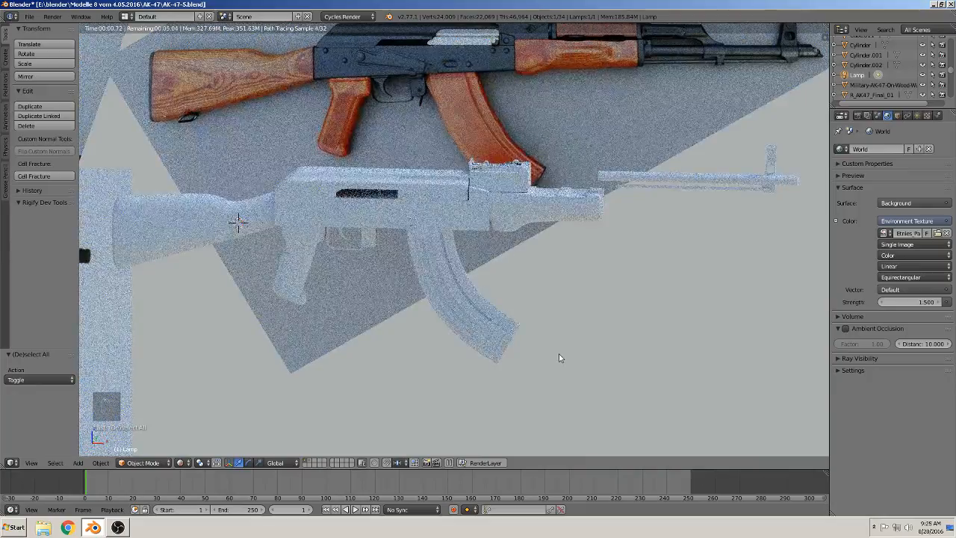
middle_drag(555, 352, 543, 347)
scroll(544, 349, down, 5)
shift+middle_drag(598, 202, 507, 353)
scroll(566, 274, up, 5)
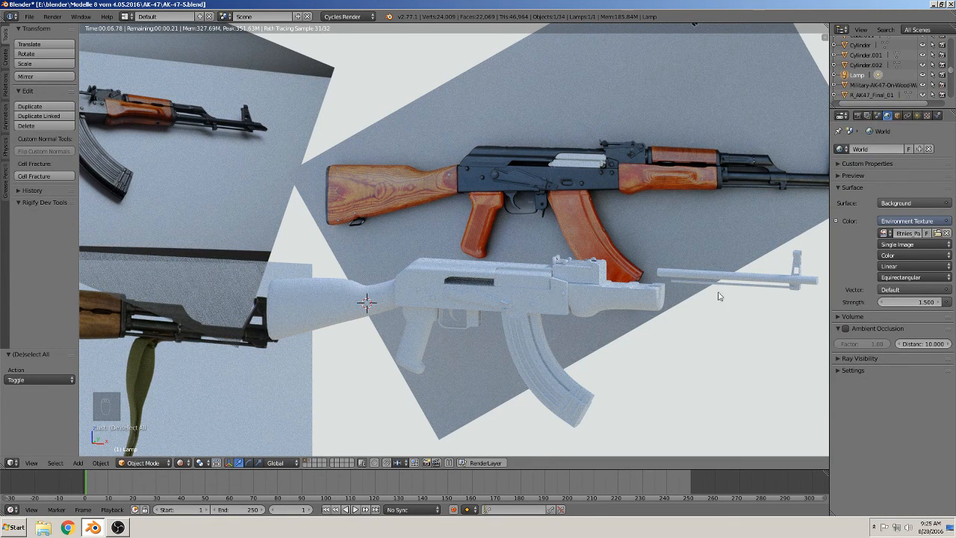
Switch the viewport to Material shading and show the rifle and its reference photo in the front orthographic view.
click(180, 463)
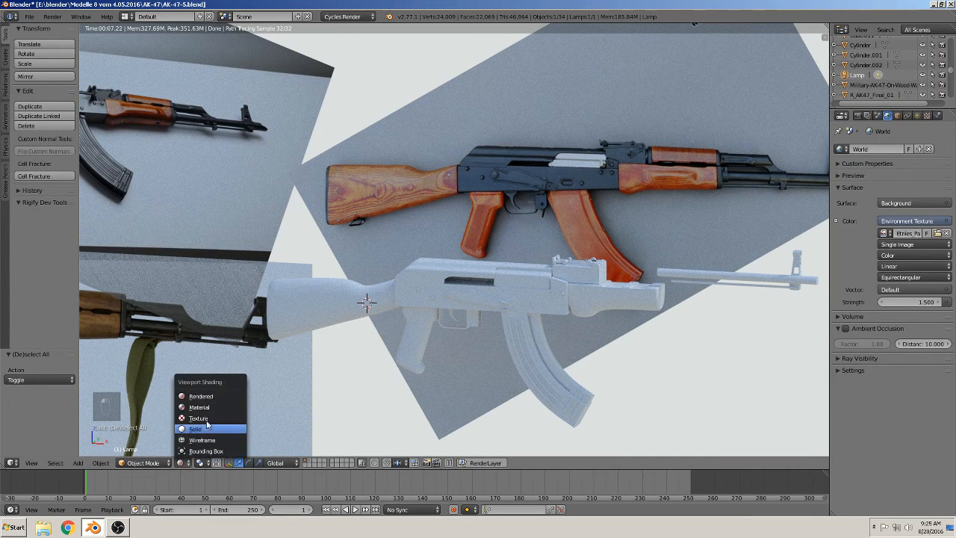
click(207, 408)
scroll(336, 351, down, 6)
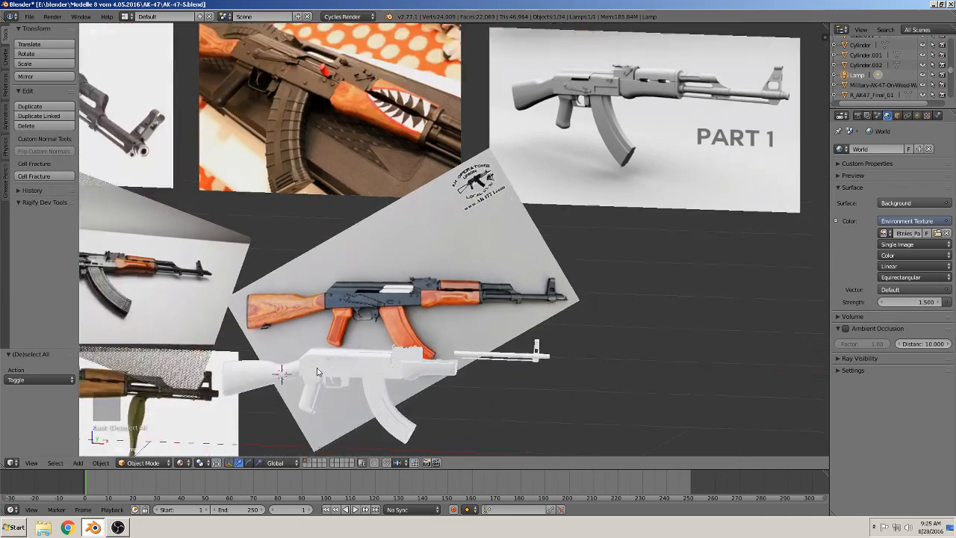
key(KP_1)
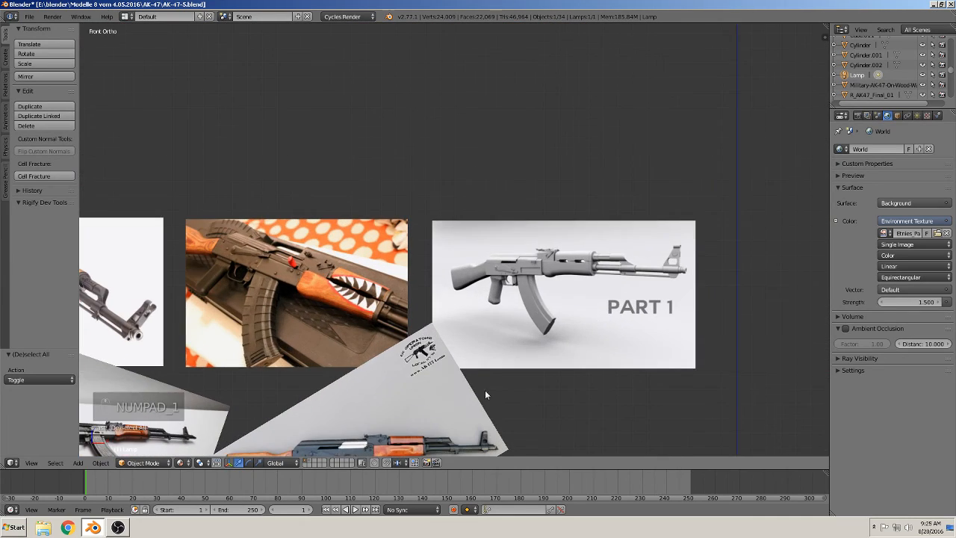
shift+middle_drag(442, 391, 440, 255)
scroll(440, 255, up, 4)
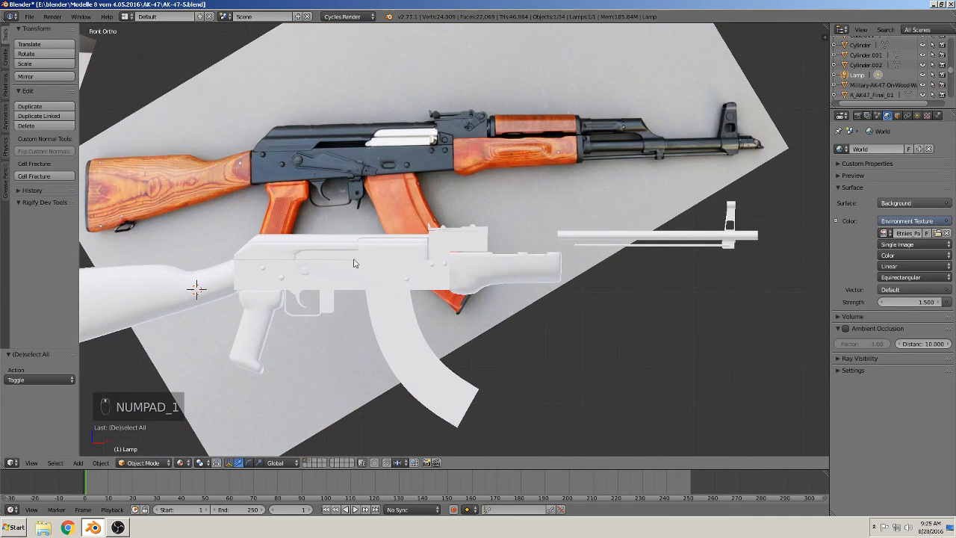